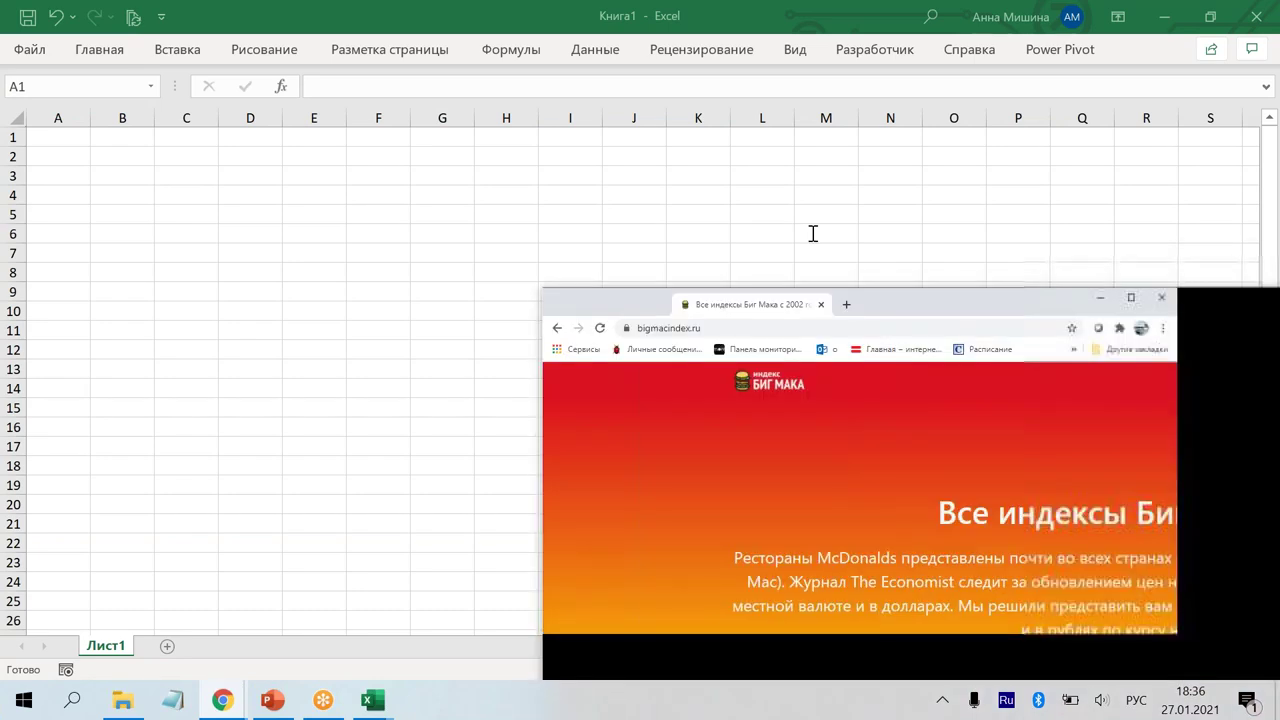
Step: Look through the yearly index list on bigmacindex.ru and open the July 2020 (июль) page
{"action": "scroll", "coordinate": [435, 402], "scroll_direction": "down", "scroll_amount": 5}
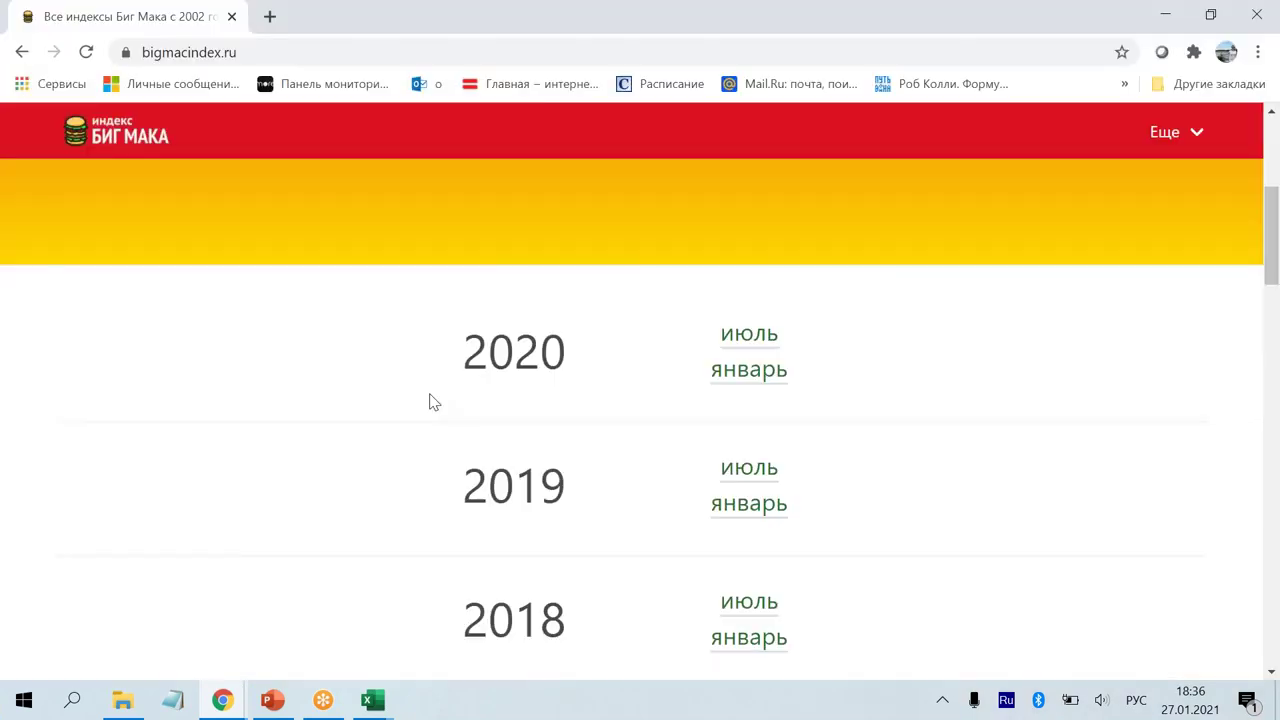
{"action": "scroll", "coordinate": [435, 402], "scroll_direction": "down", "scroll_amount": 2}
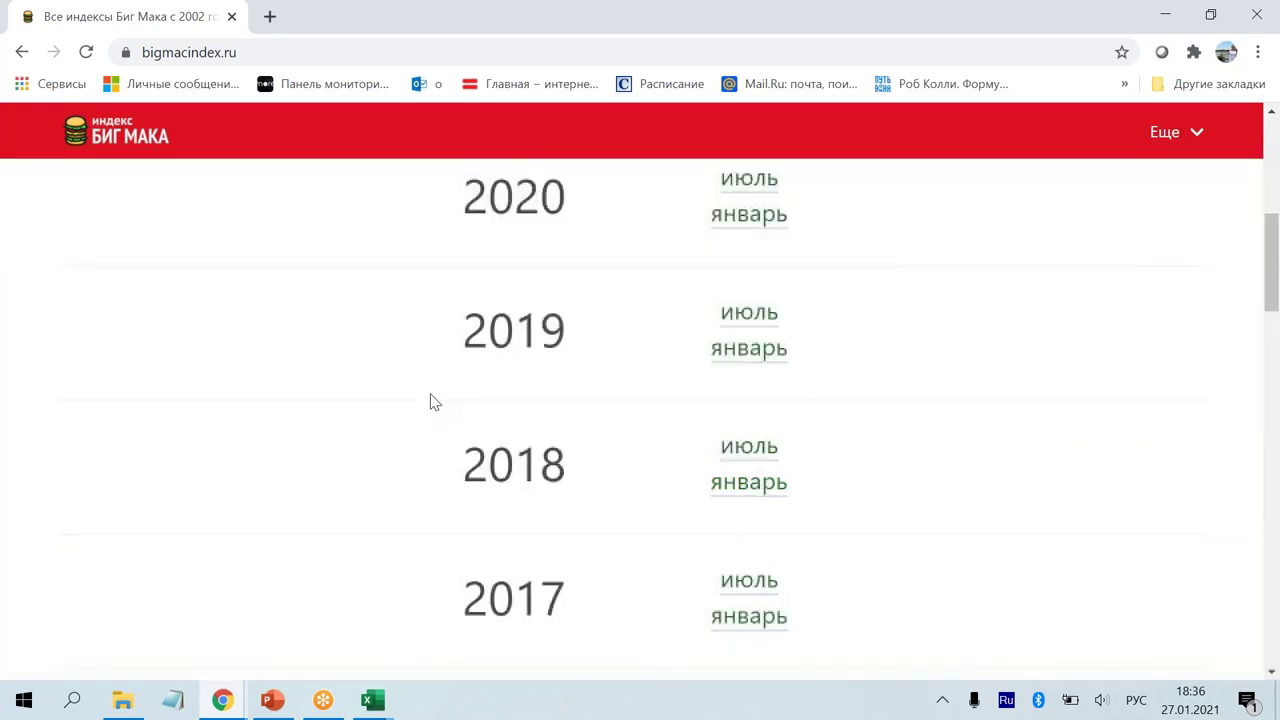
{"action": "scroll", "coordinate": [435, 402], "scroll_direction": "down", "scroll_amount": 2}
{"action": "scroll", "coordinate": [435, 402], "scroll_direction": "down", "scroll_amount": 4}
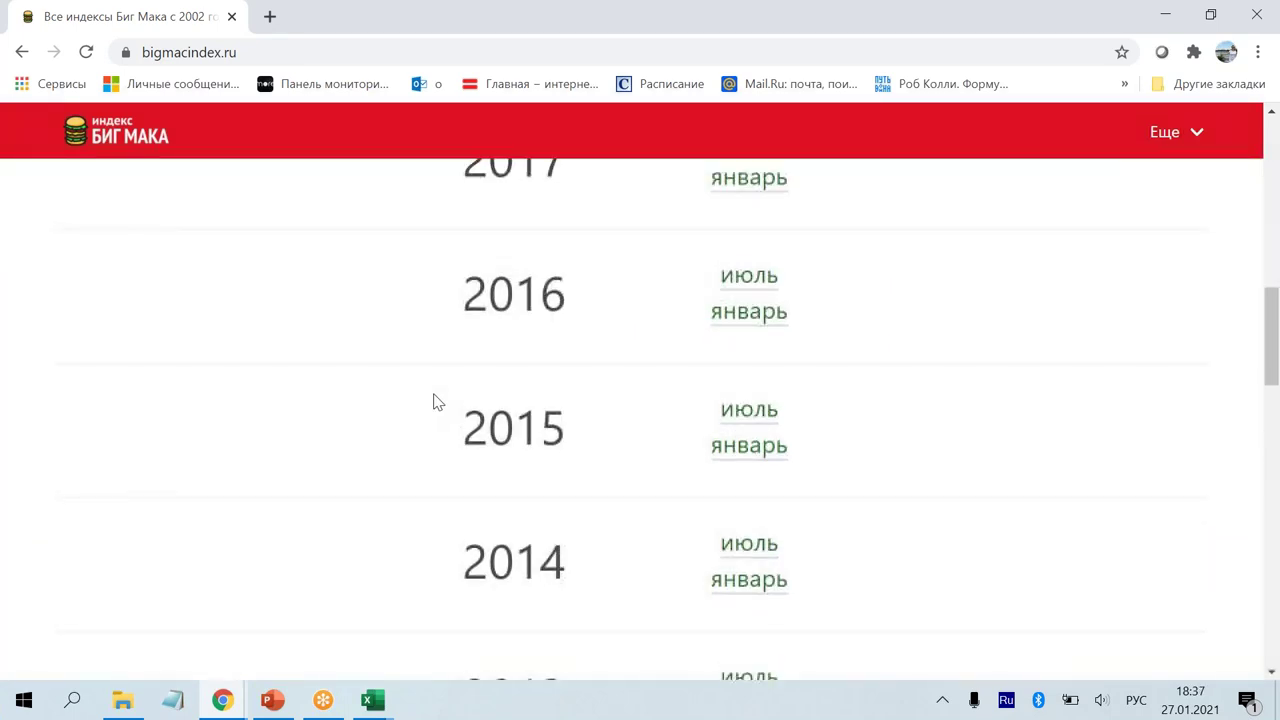
{"action": "scroll", "coordinate": [435, 402], "scroll_direction": "up", "scroll_amount": 8}
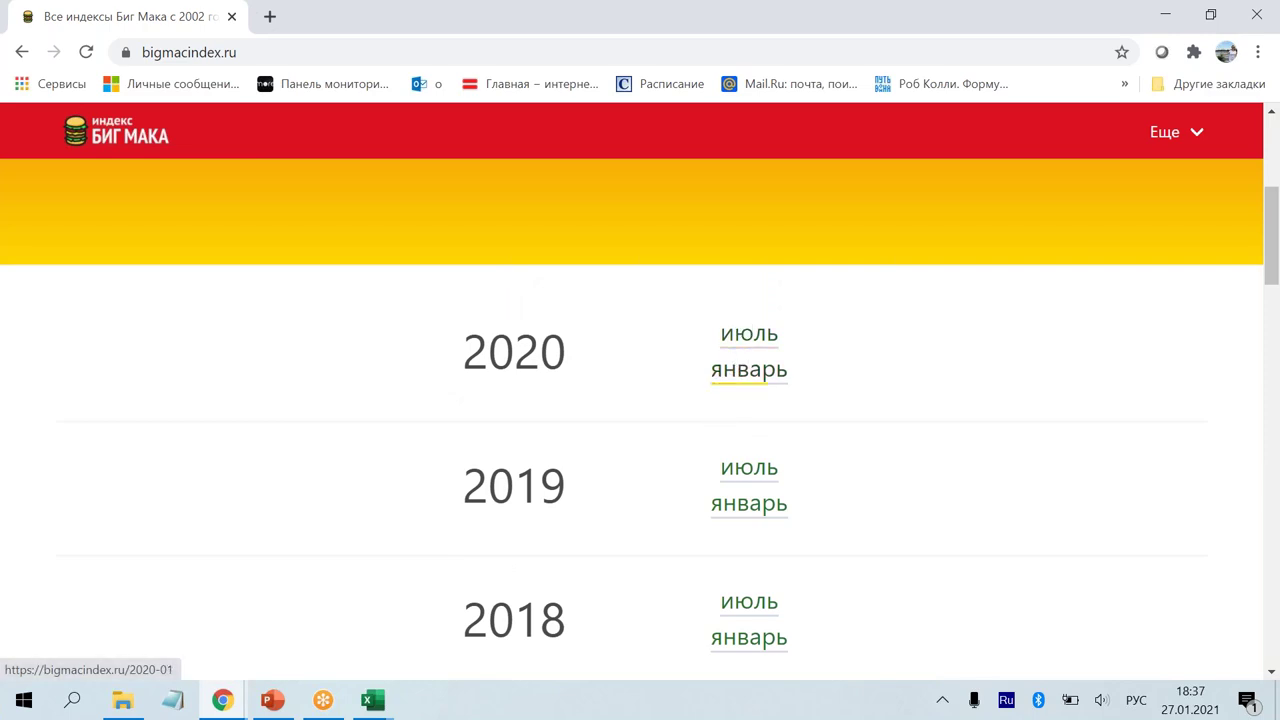
{"action": "left_click", "coordinate": [765, 347]}
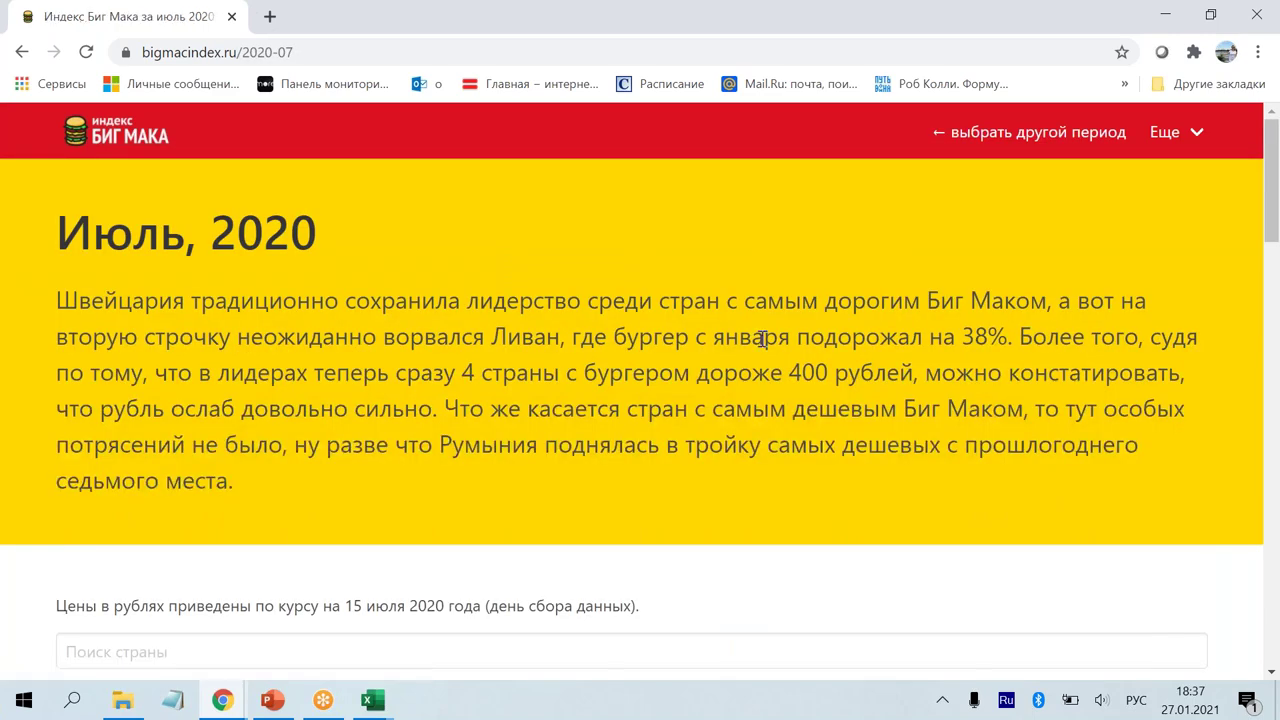
Step: Review the July 2020 country price table, copy the page's web address and switch to the blank Excel workbook
{"action": "scroll", "coordinate": [762, 339], "scroll_direction": "down", "scroll_amount": 4}
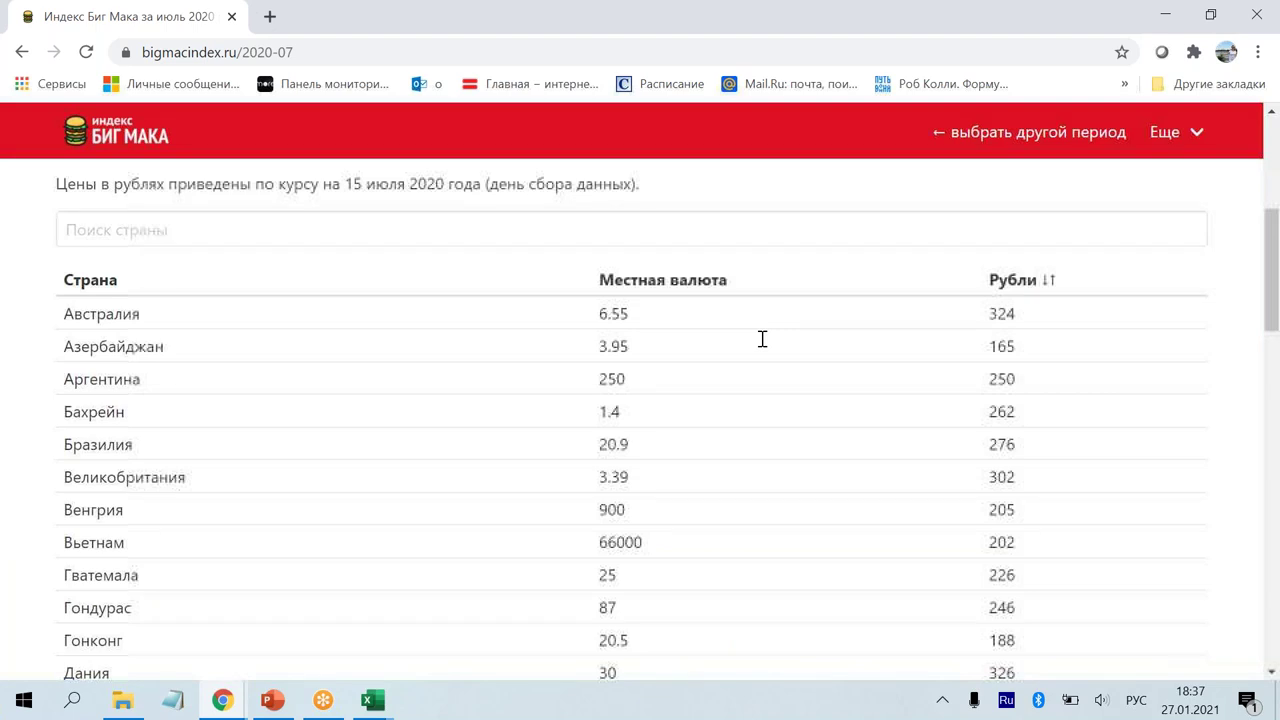
{"action": "scroll", "coordinate": [762, 339], "scroll_direction": "down", "scroll_amount": 1}
{"action": "scroll", "coordinate": [752, 345], "scroll_direction": "up", "scroll_amount": 1}
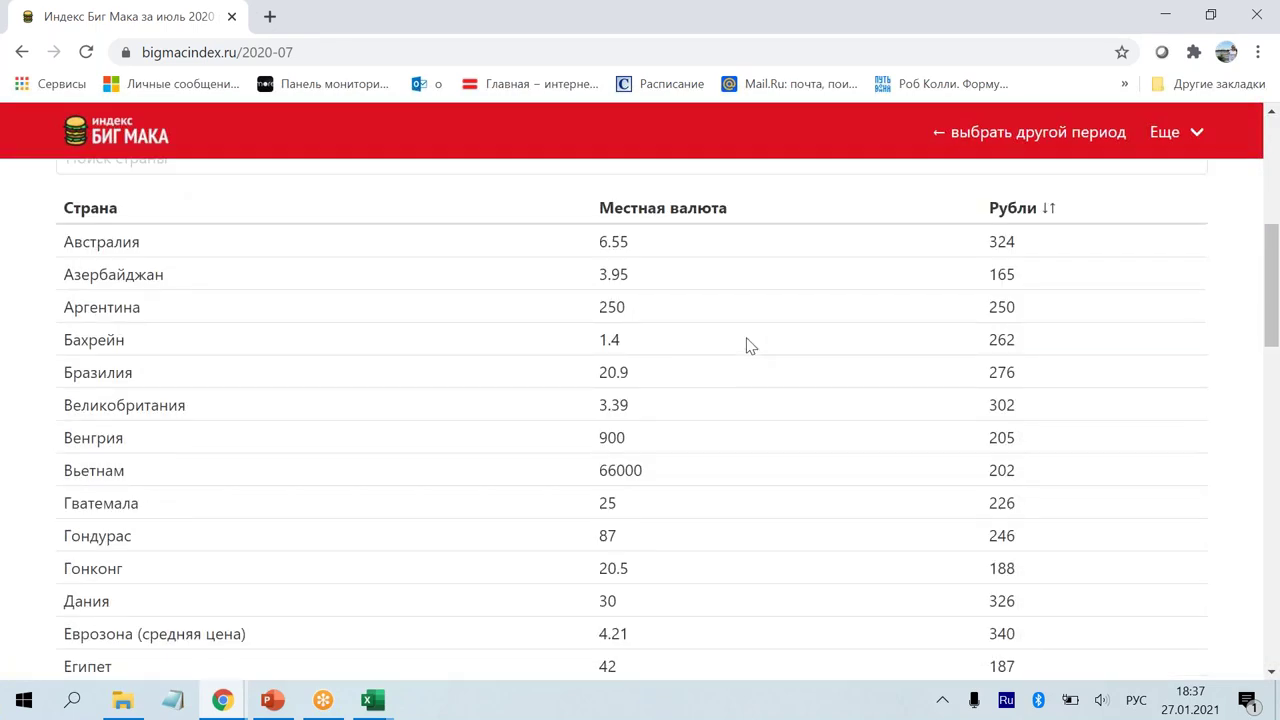
{"action": "scroll", "coordinate": [750, 345], "scroll_direction": "up", "scroll_amount": 1}
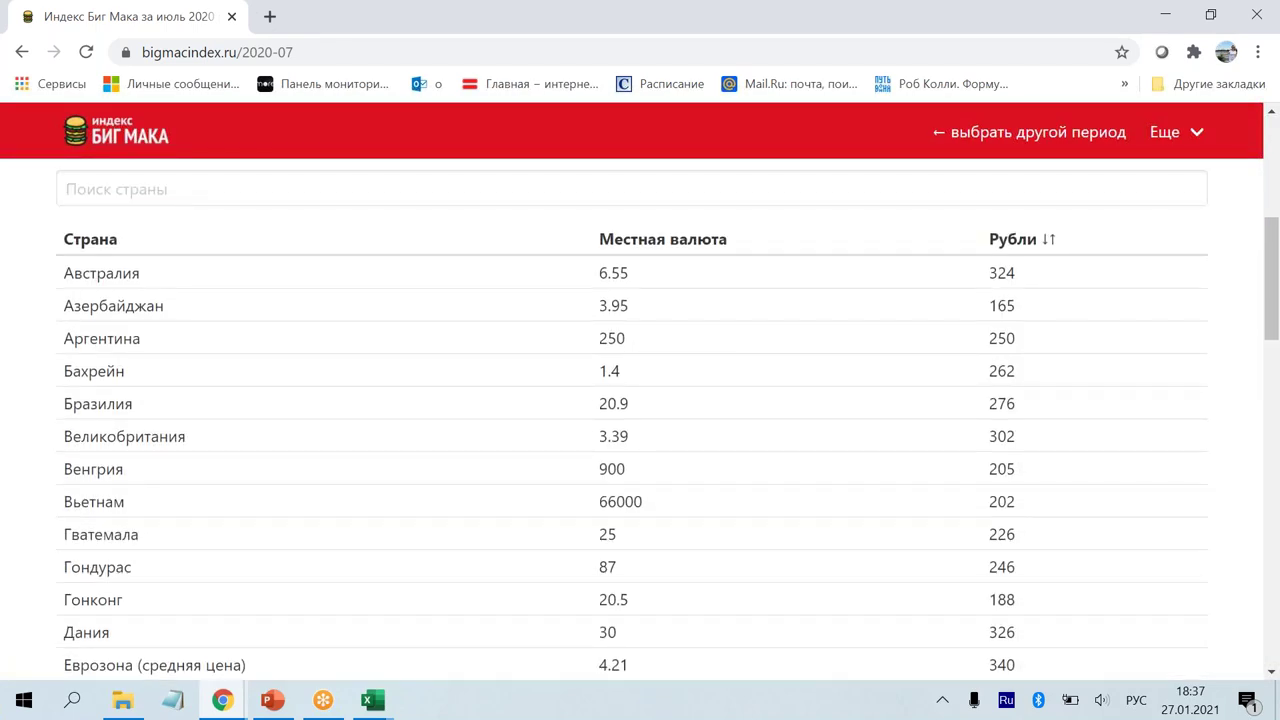
{"action": "scroll", "coordinate": [750, 345], "scroll_direction": "up", "scroll_amount": 5}
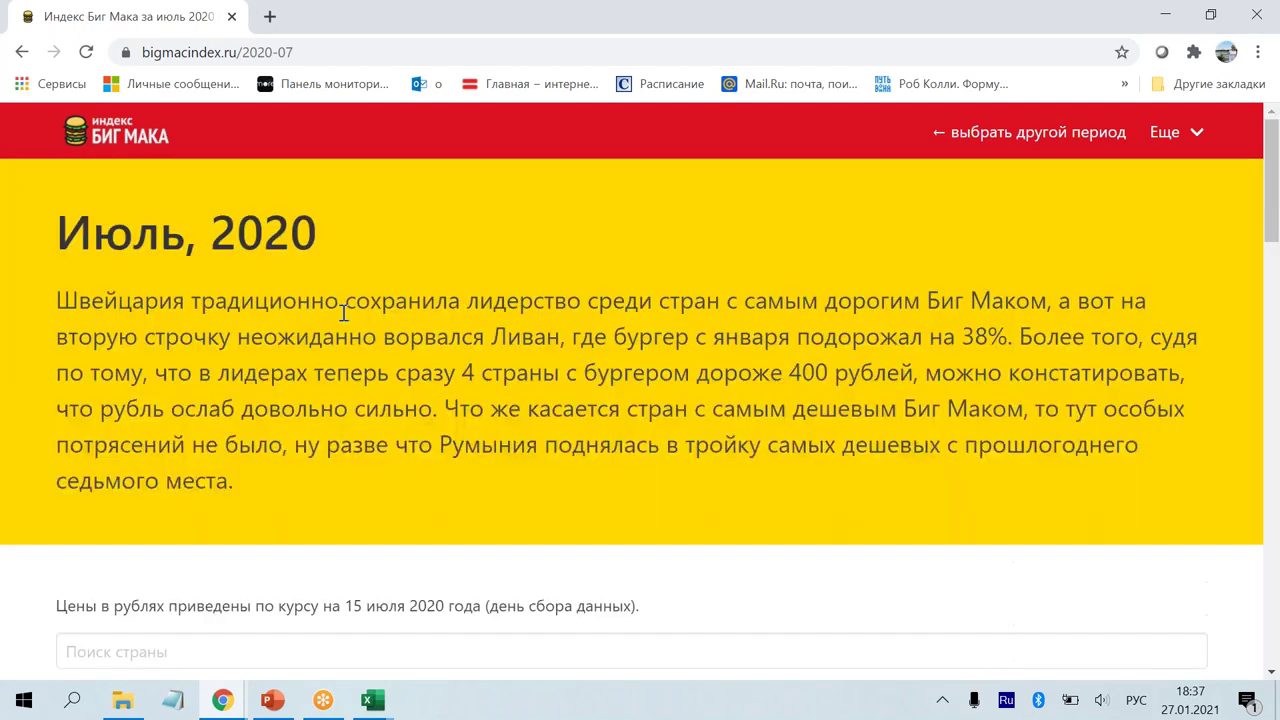
{"action": "left_click", "coordinate": [487, 55]}
{"action": "key", "text": "ctrl+c"}
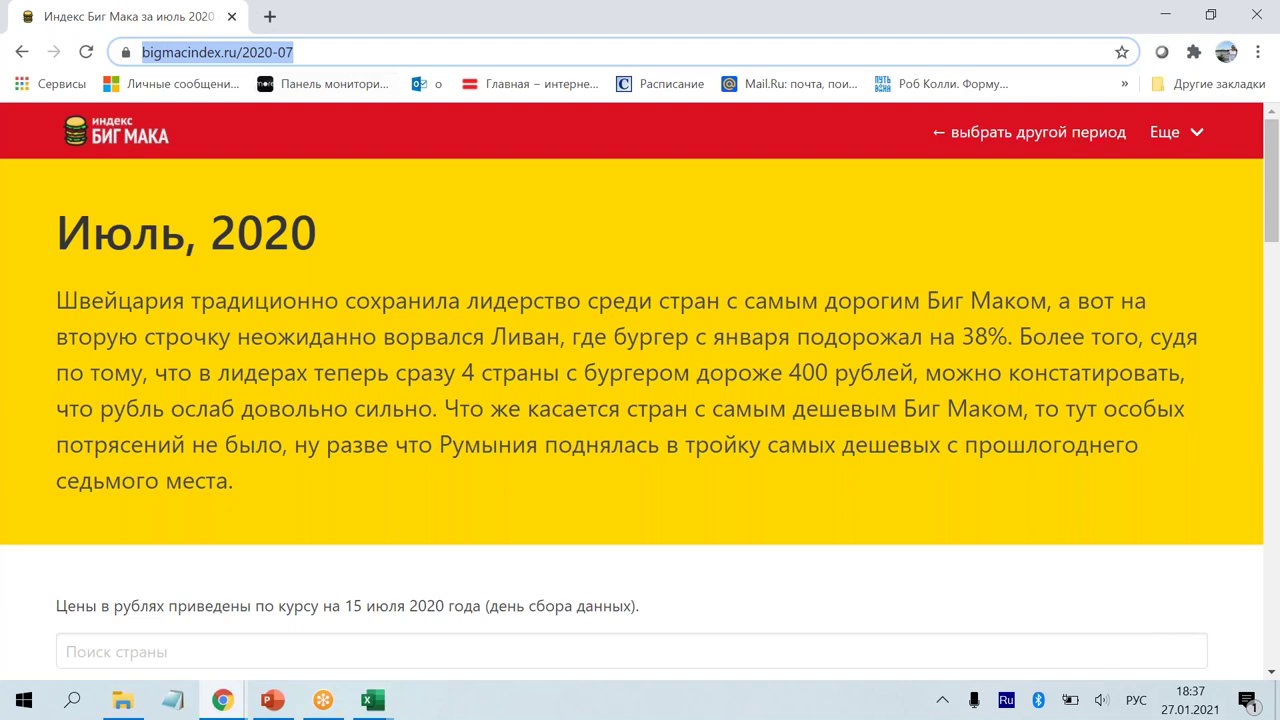
{"action": "key", "text": "alt+Tab"}
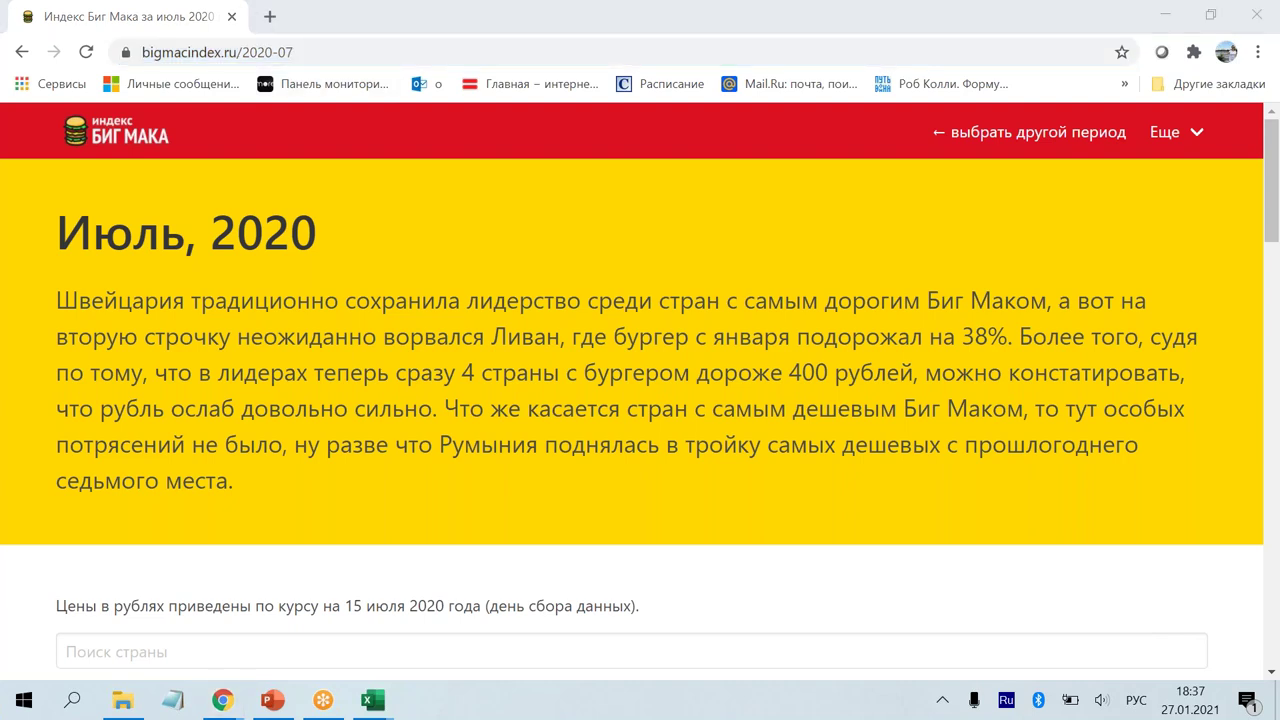
{"action": "left_click", "coordinate": [367, 706]}
{"action": "left_click", "coordinate": [480, 610]}
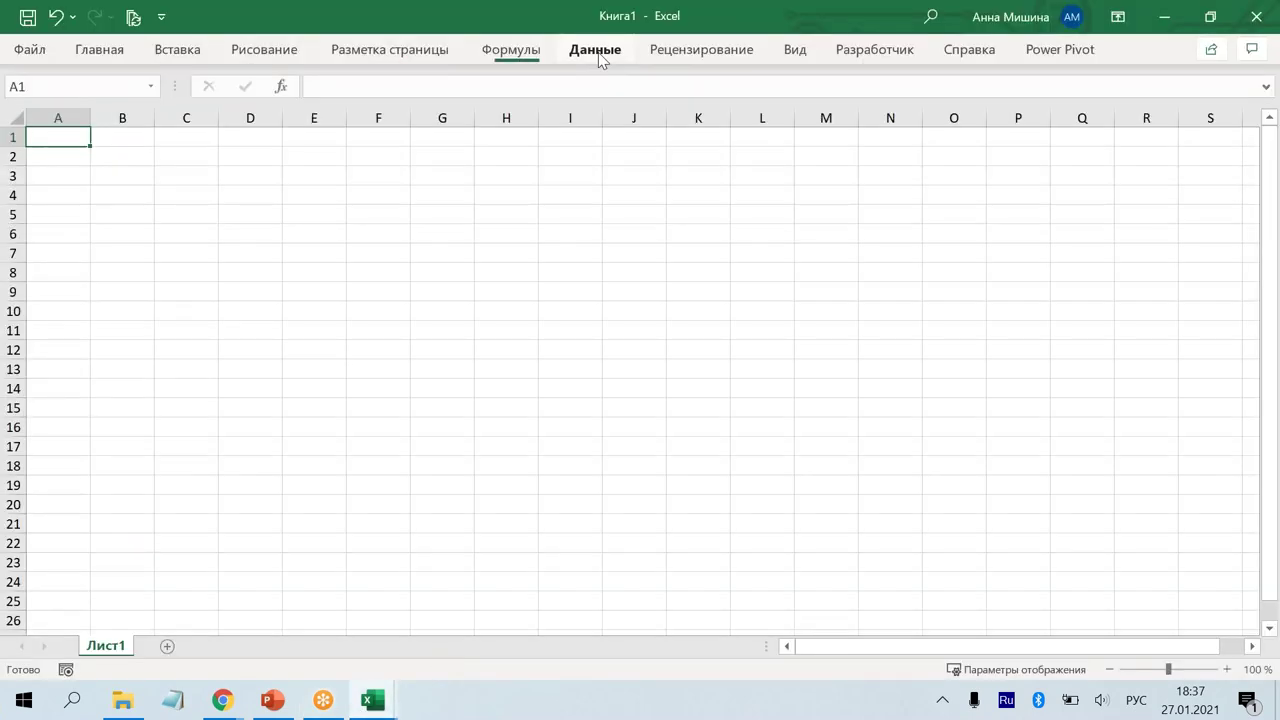
{"action": "left_click", "coordinate": [598, 52]}
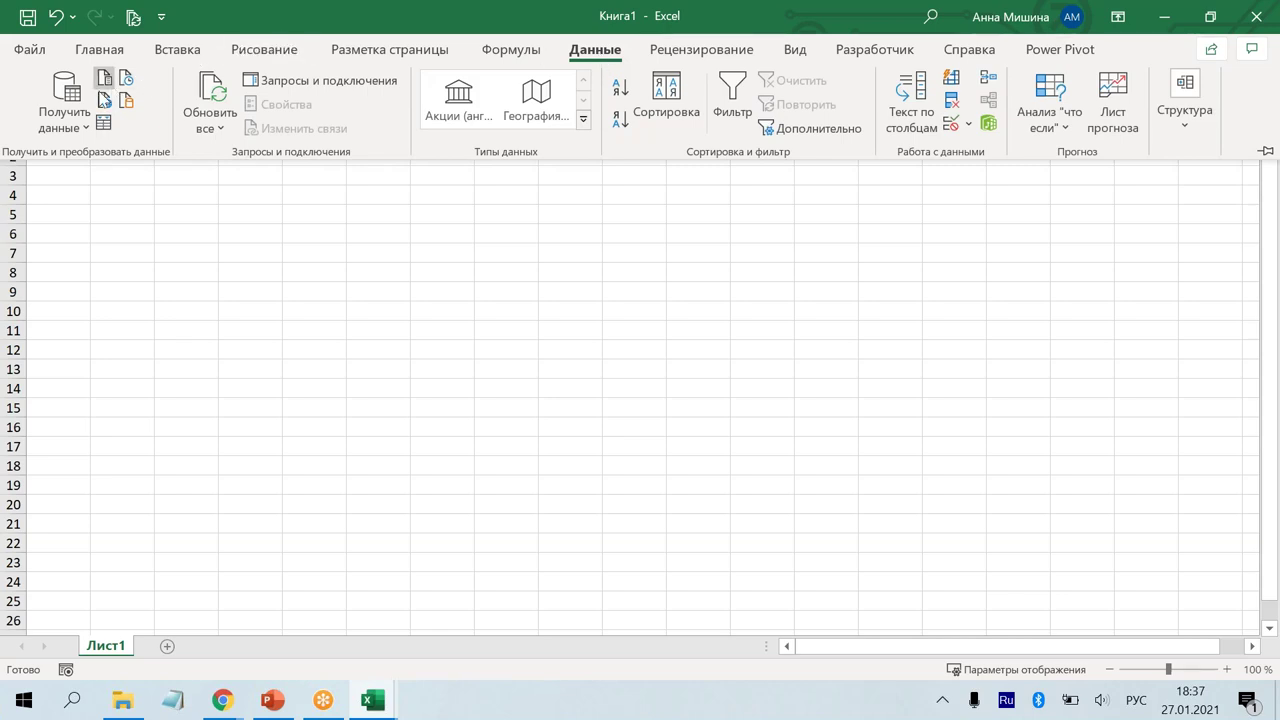
{"action": "left_click", "coordinate": [88, 125]}
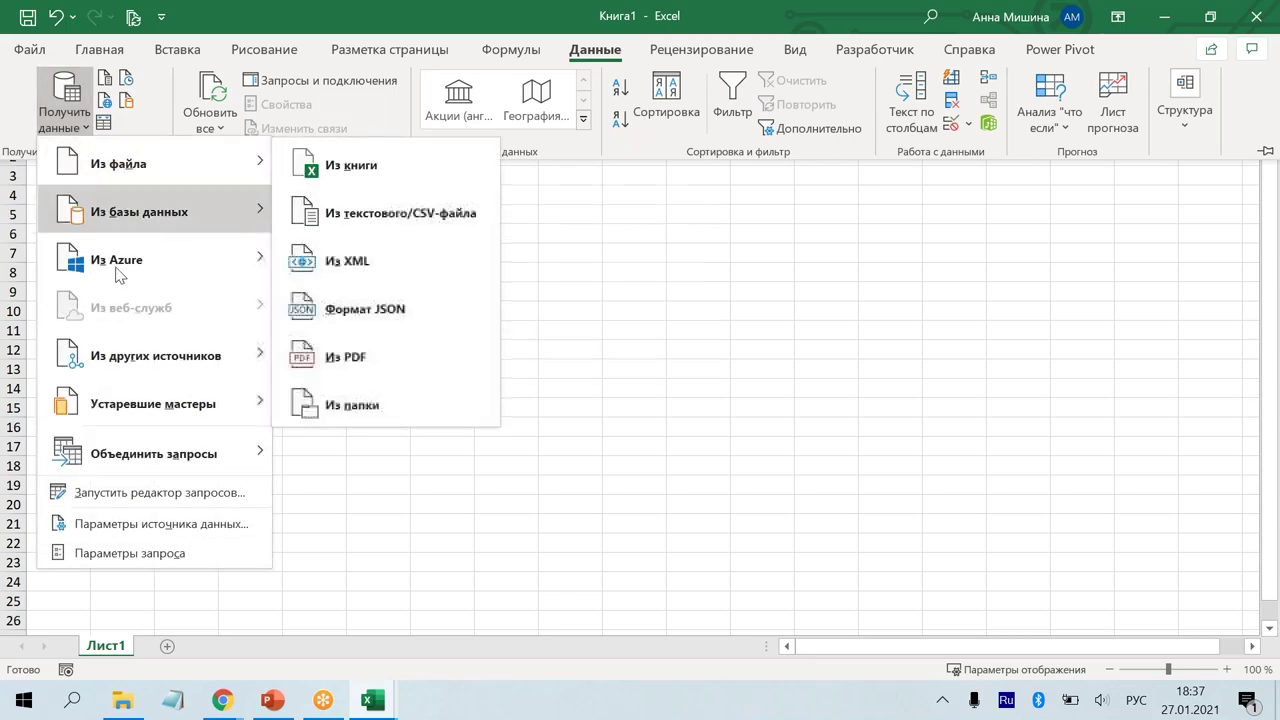
{"action": "mouse_move", "coordinate": [125, 371]}
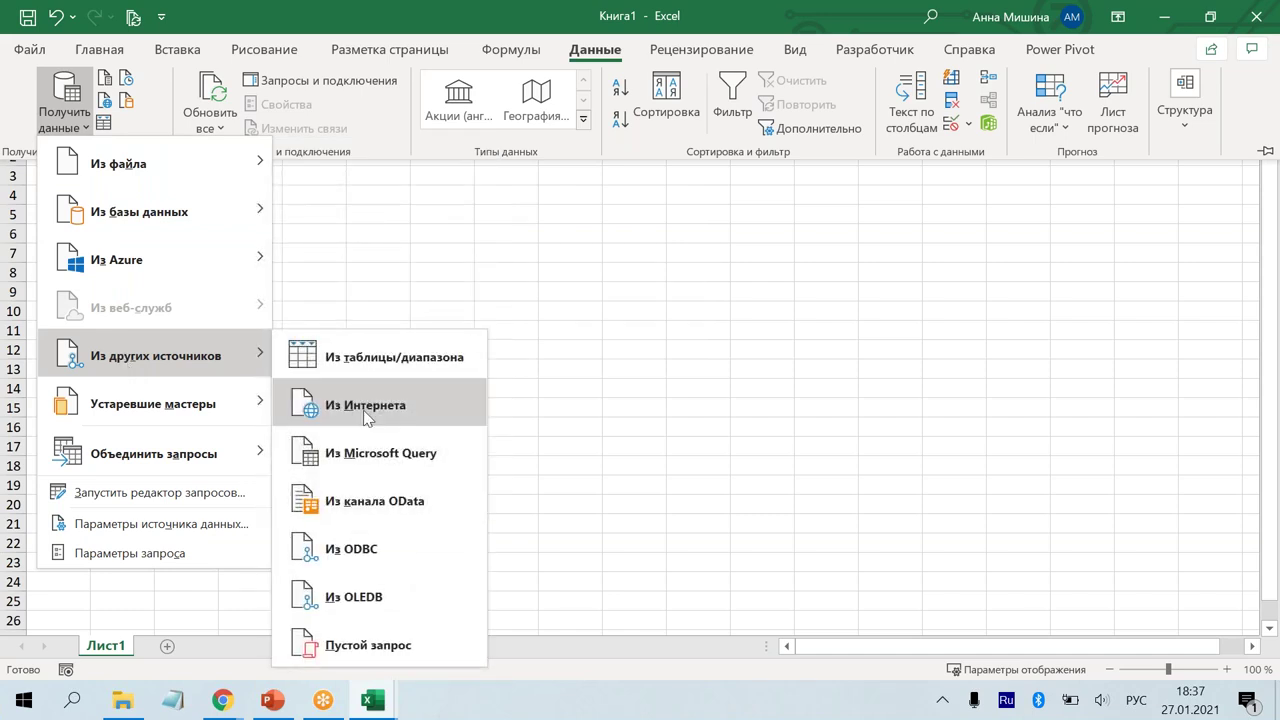
{"action": "left_click", "coordinate": [110, 105]}
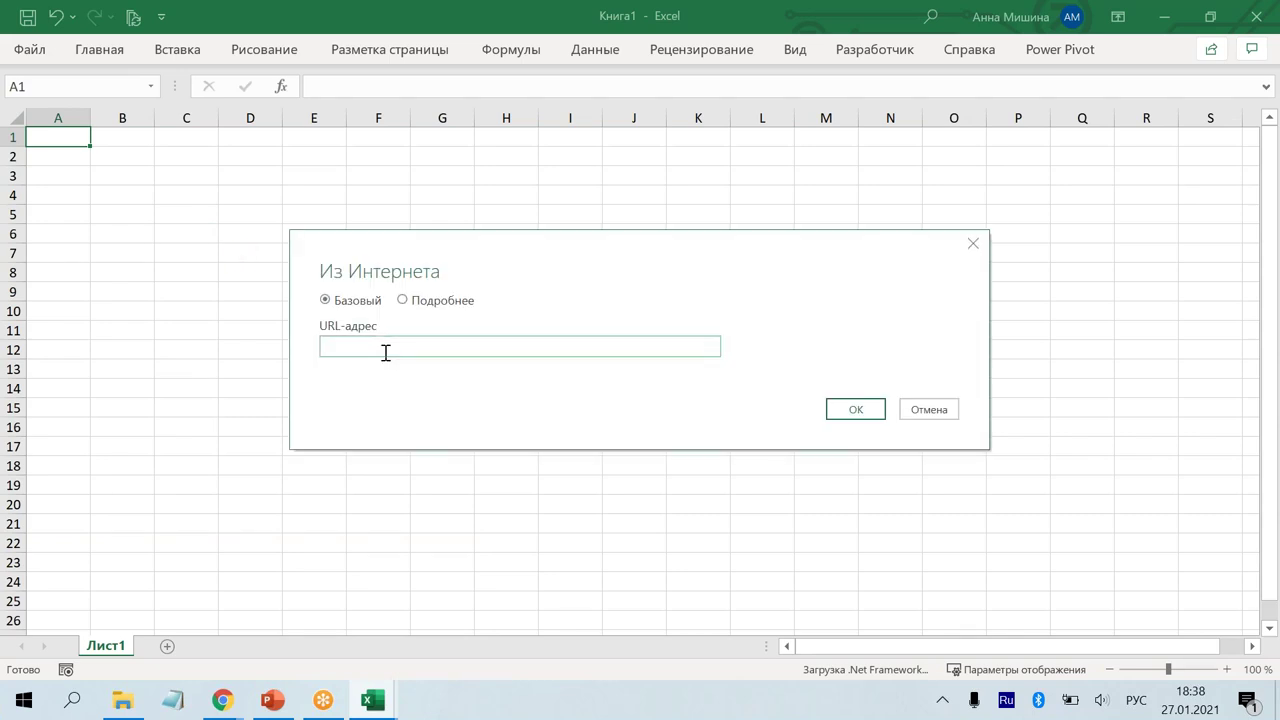
{"action": "key", "text": "ctrl+v"}
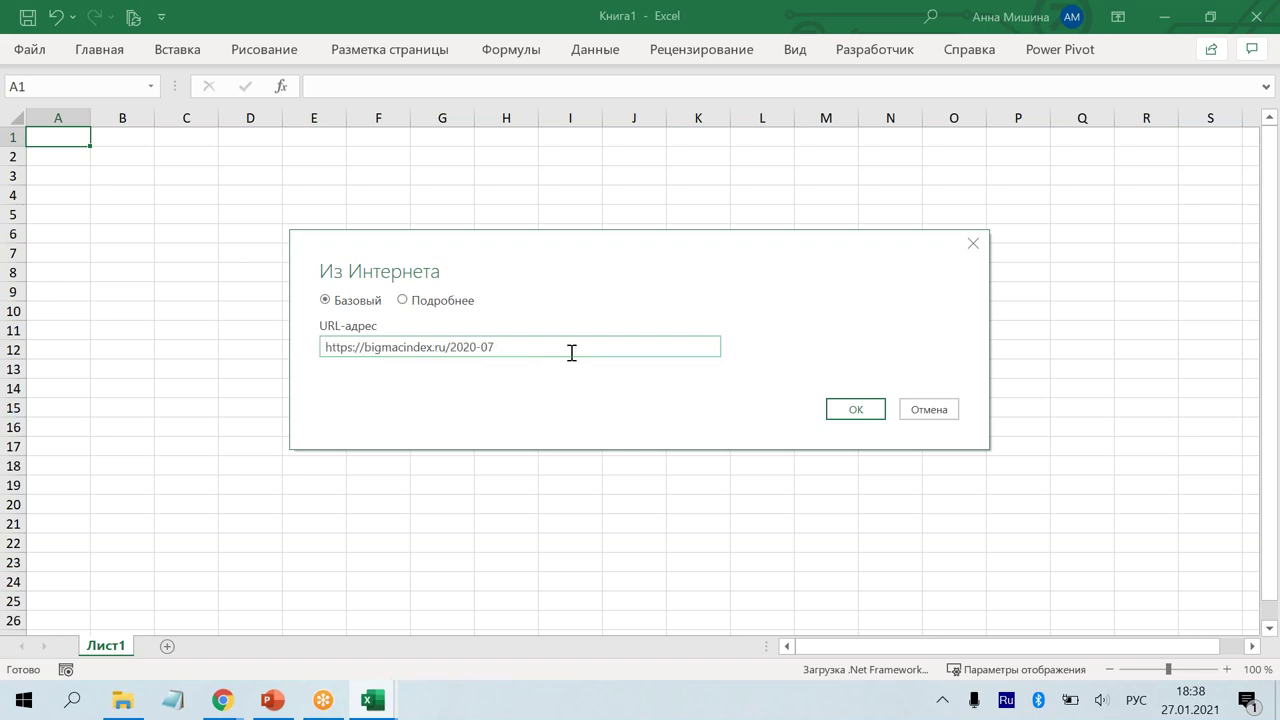
{"action": "left_click", "coordinate": [845, 411]}
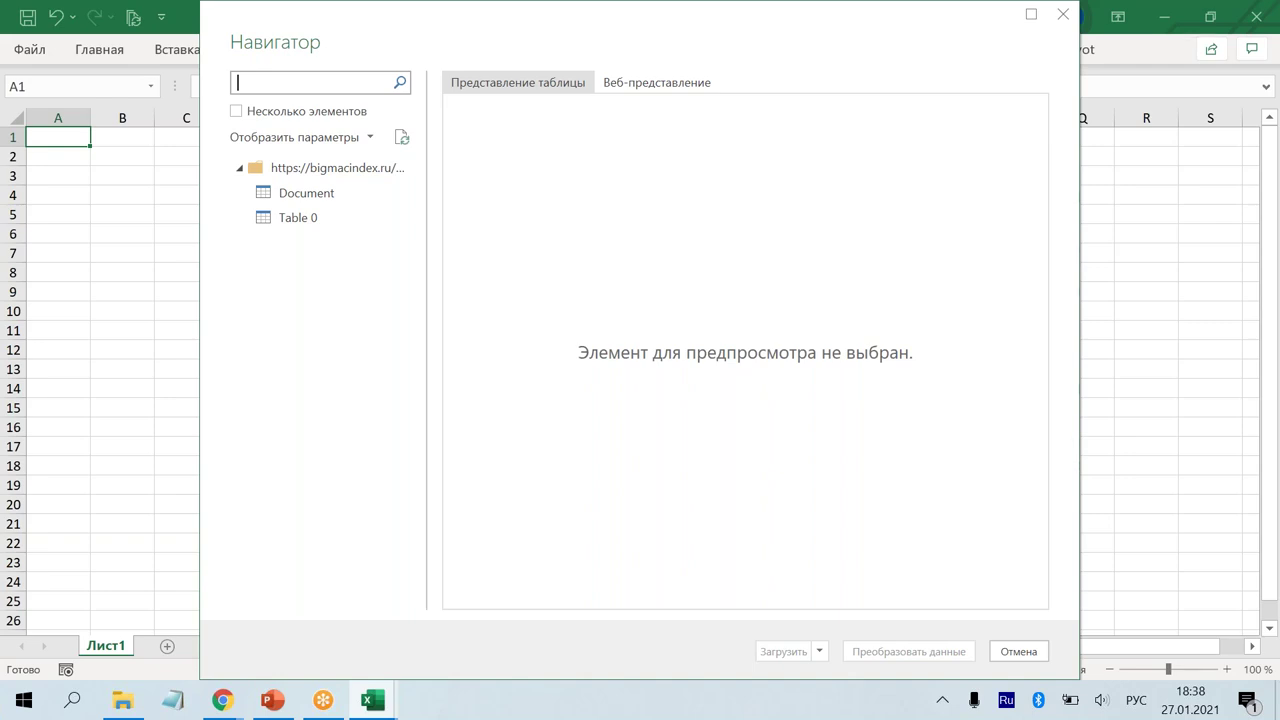
{"action": "left_click", "coordinate": [301, 207]}
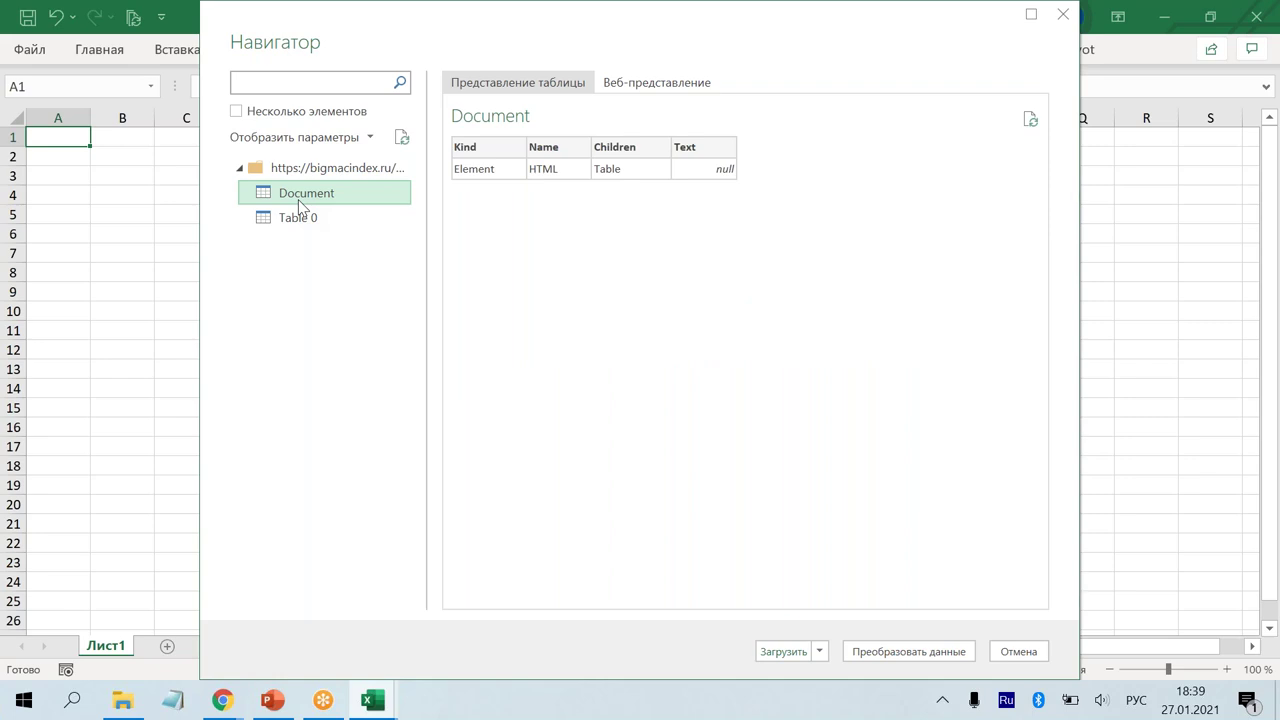
{"action": "left_click", "coordinate": [312, 227]}
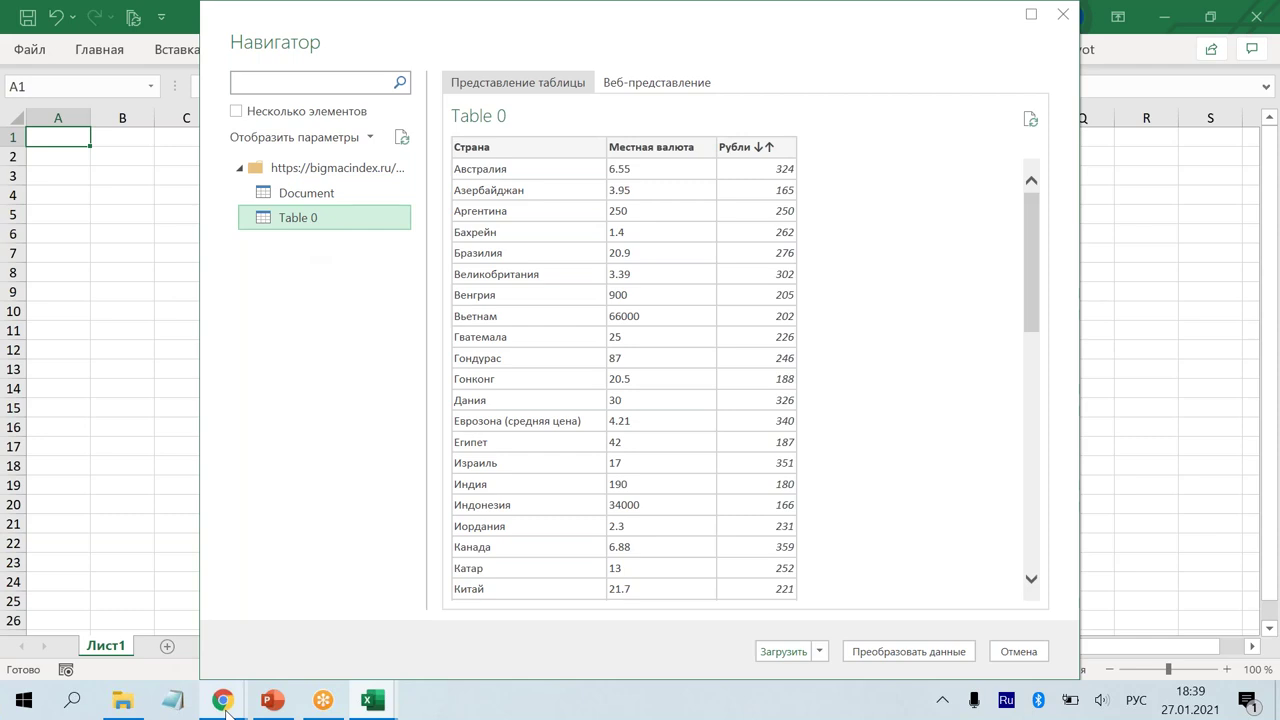
Step: Switch to Chrome and compare the July 2020 price table on the website with the Table 0 preview
{"action": "mouse_move", "coordinate": [224, 702]}
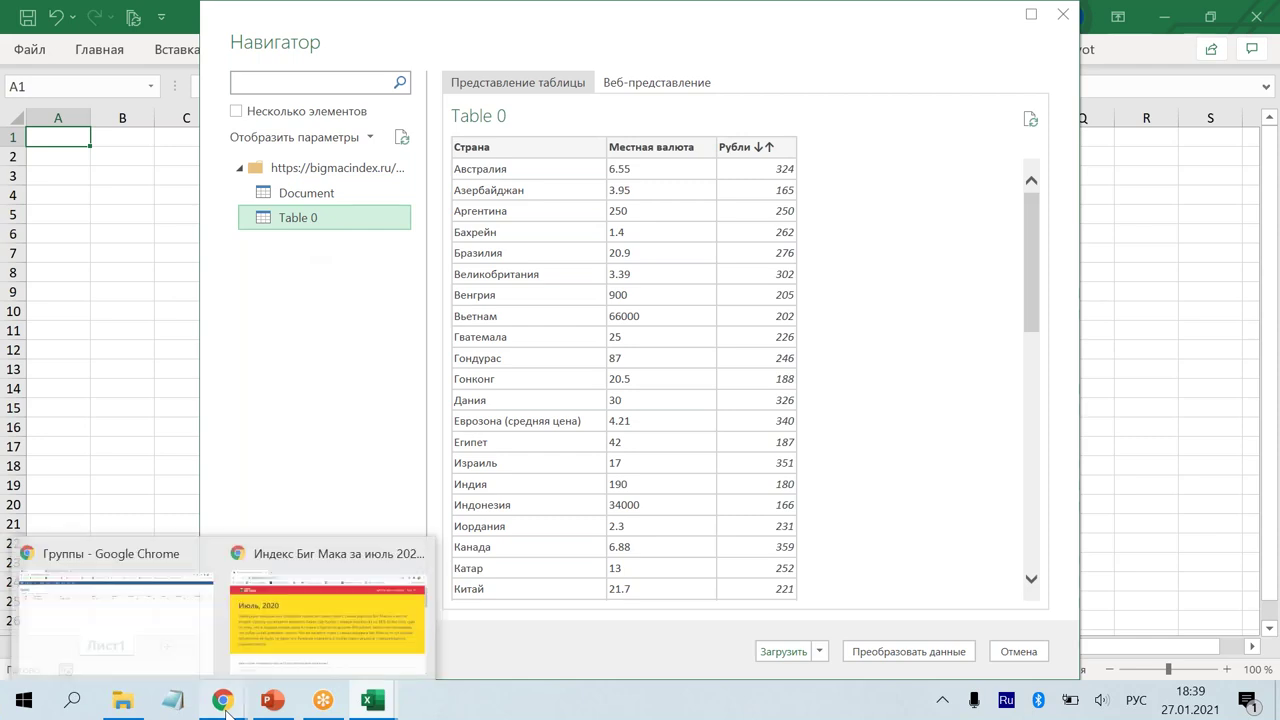
{"action": "left_click", "coordinate": [280, 643]}
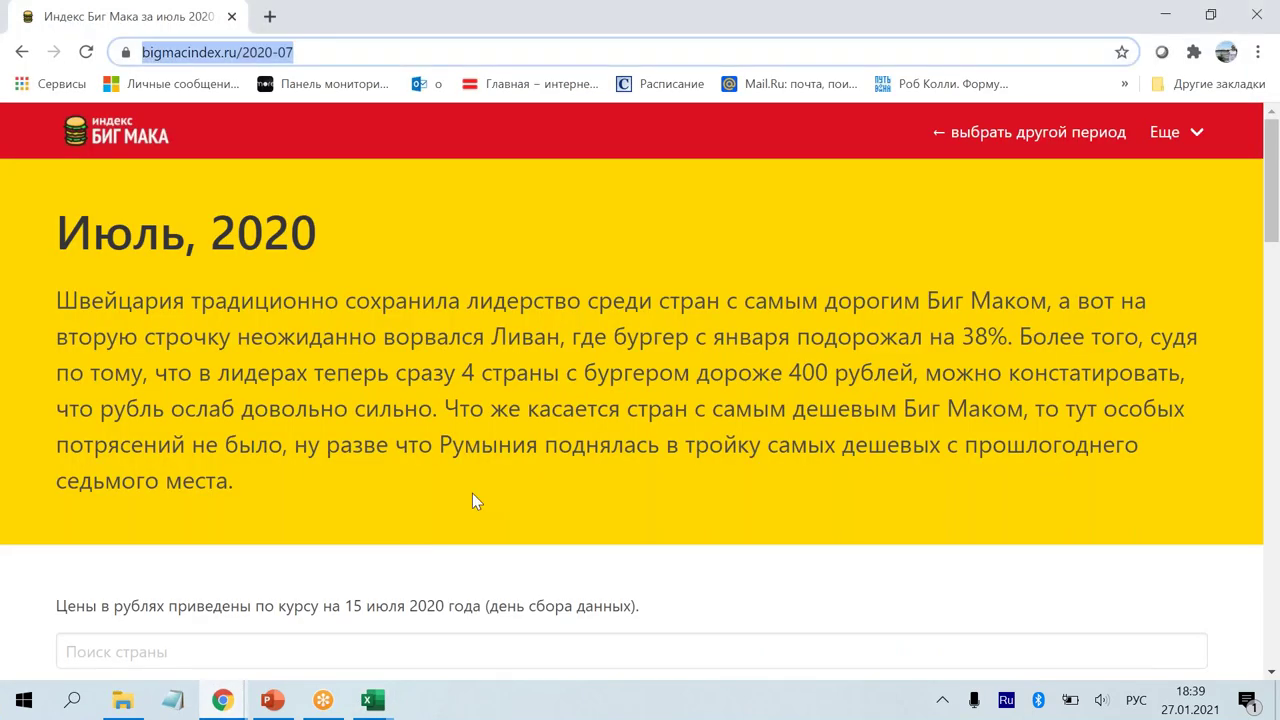
{"action": "scroll", "coordinate": [474, 500], "scroll_direction": "down", "scroll_amount": 7}
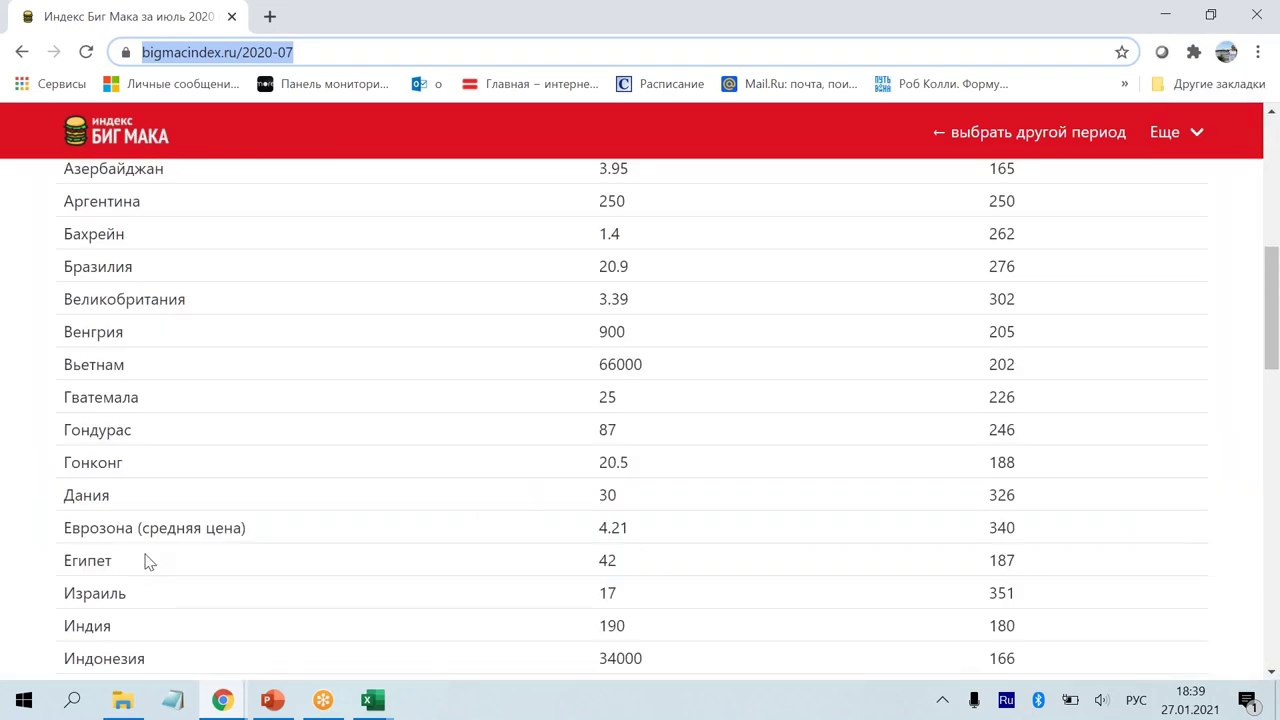
{"action": "scroll", "coordinate": [932, 651], "scroll_direction": "up", "scroll_amount": 4}
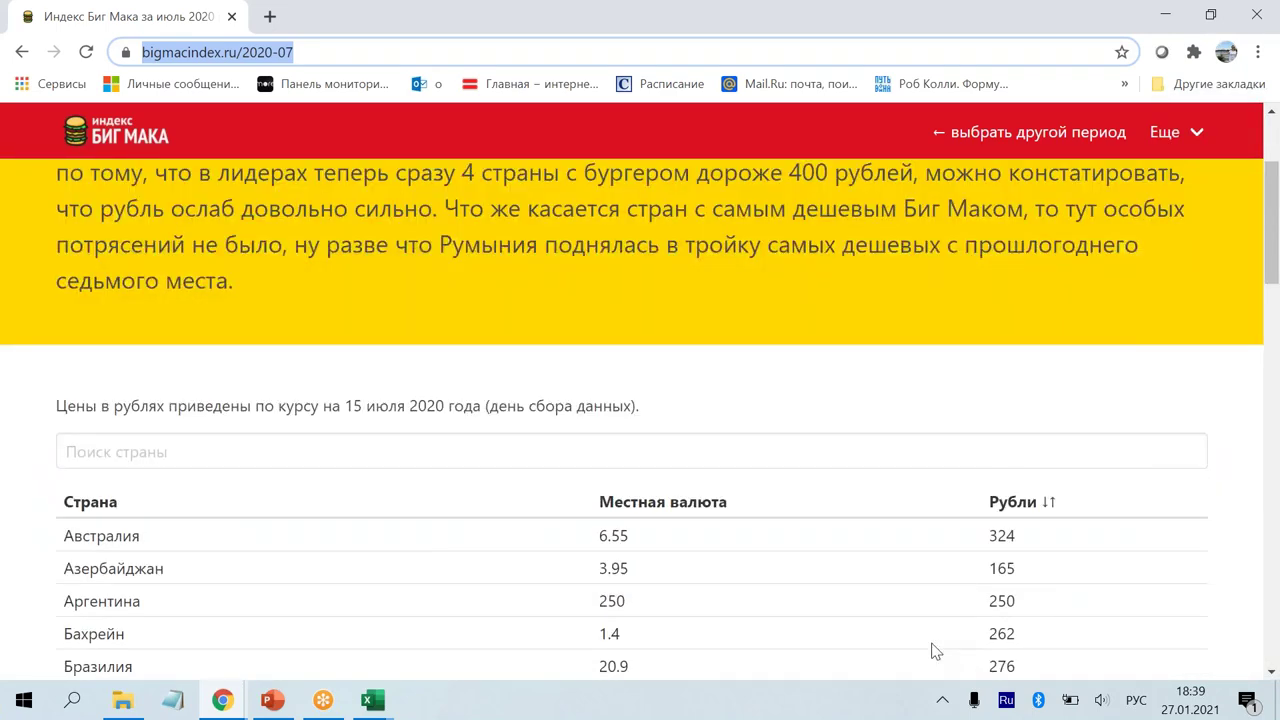
{"action": "scroll", "coordinate": [932, 651], "scroll_direction": "down", "scroll_amount": 3}
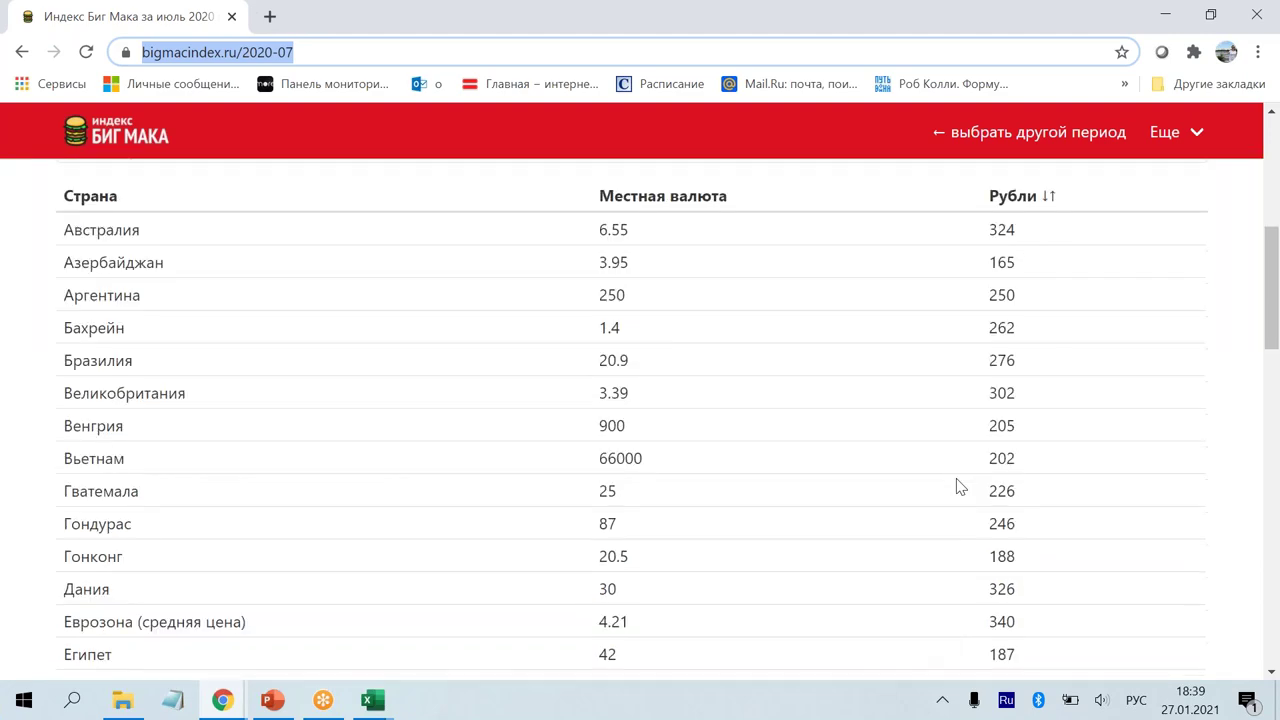
{"action": "scroll", "coordinate": [957, 487], "scroll_direction": "down", "scroll_amount": 1}
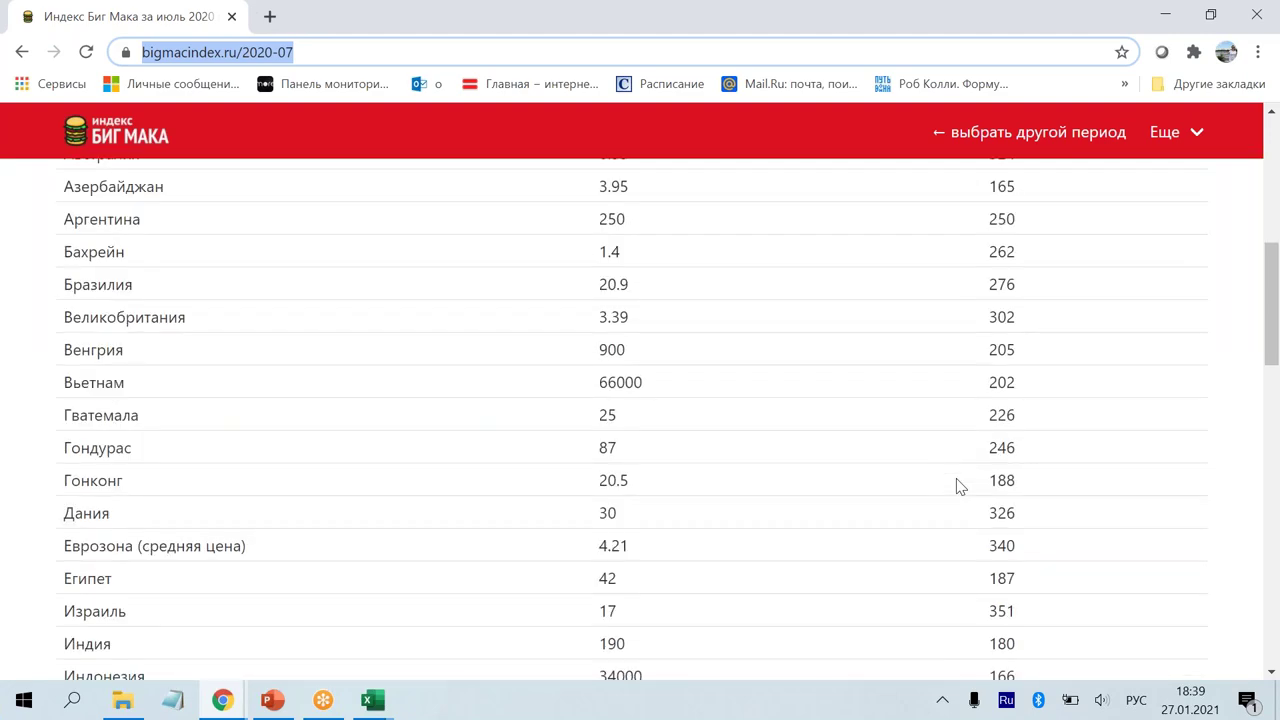
{"action": "scroll", "coordinate": [957, 487], "scroll_direction": "down", "scroll_amount": 1}
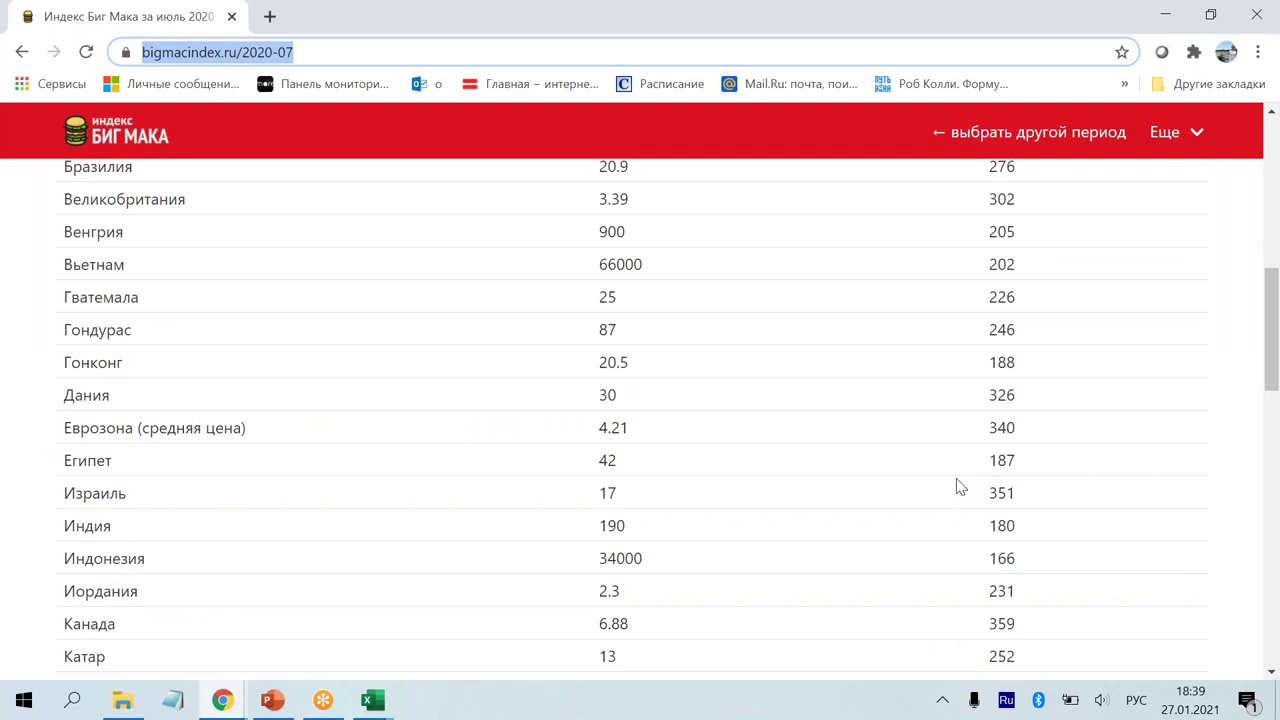
{"action": "scroll", "coordinate": [957, 487], "scroll_direction": "down", "scroll_amount": 6}
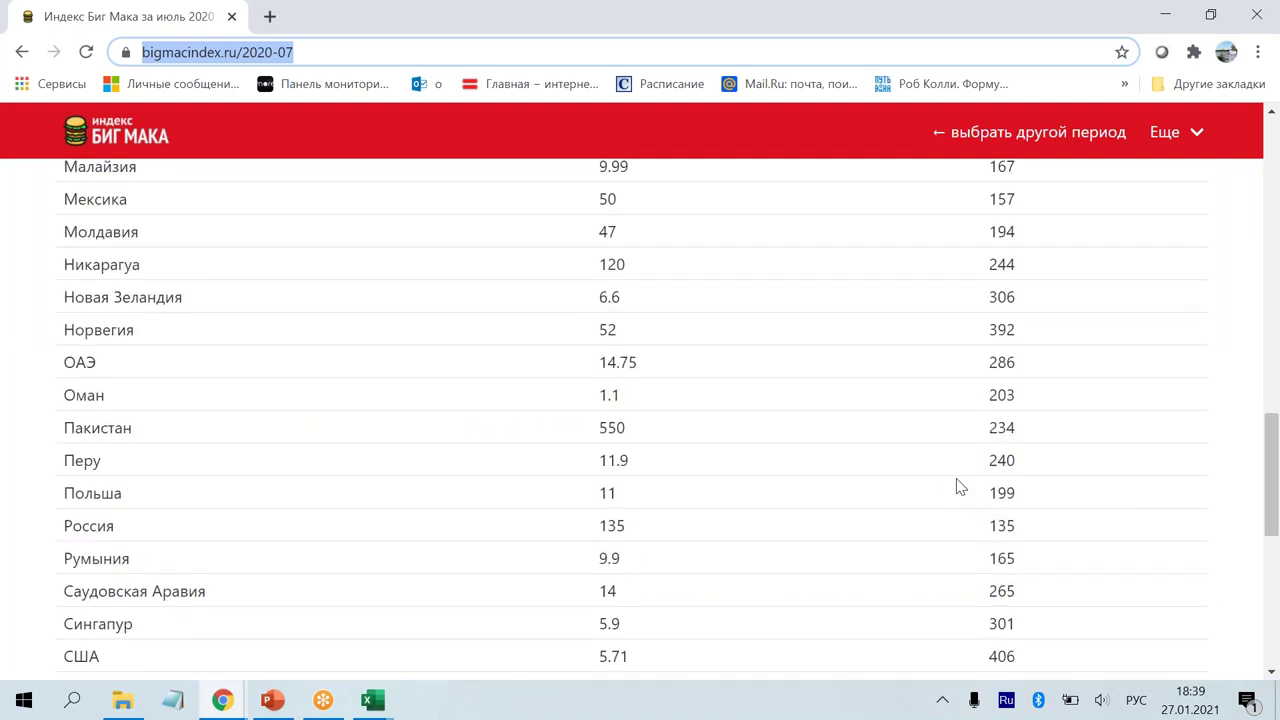
{"action": "scroll", "coordinate": [957, 487], "scroll_direction": "up", "scroll_amount": 9}
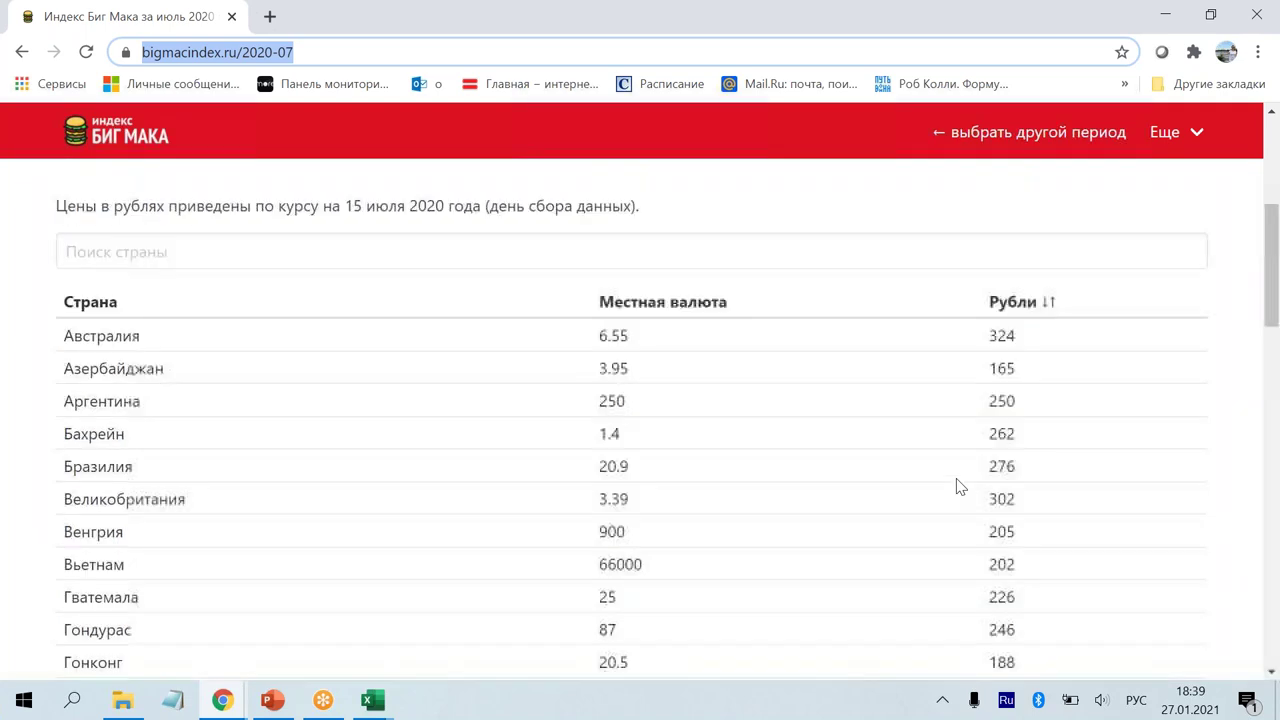
{"action": "scroll", "coordinate": [320, 150], "scroll_direction": "up", "scroll_amount": 4}
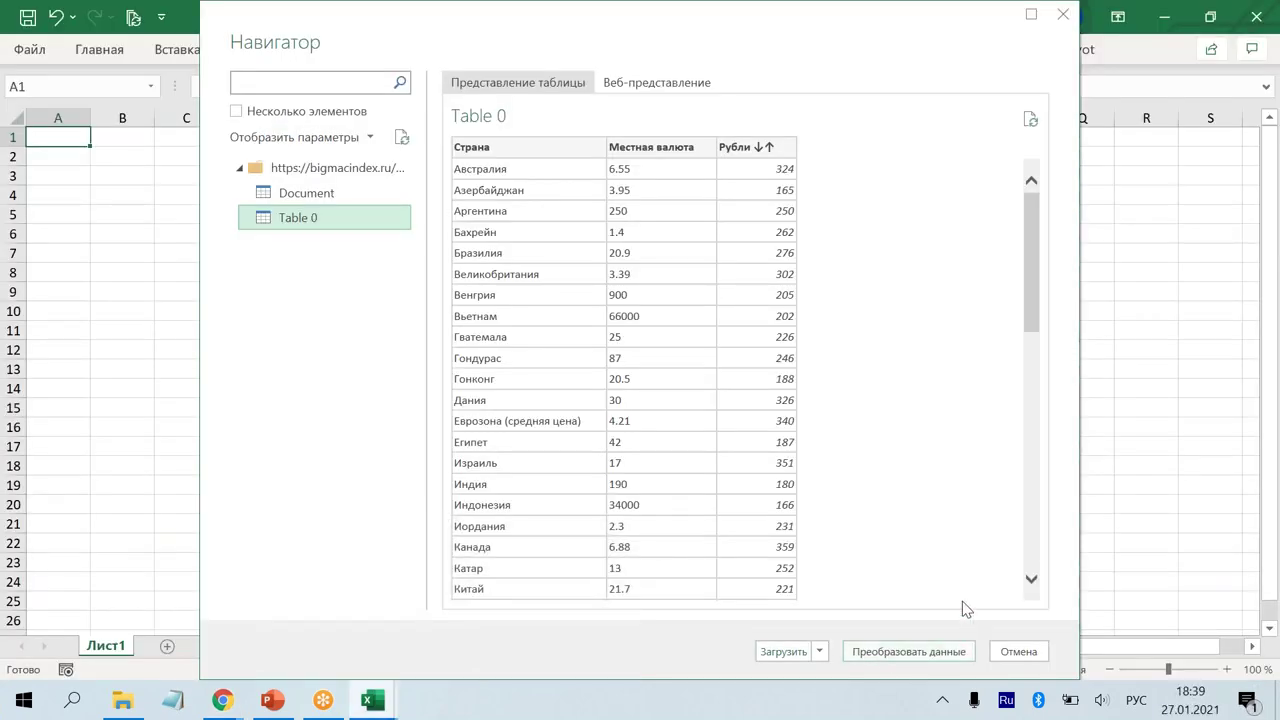
Step: Open Table 0 for transformation in a maximized Power Query Editor and display the query's Источник step
{"action": "left_click", "coordinate": [944, 648]}
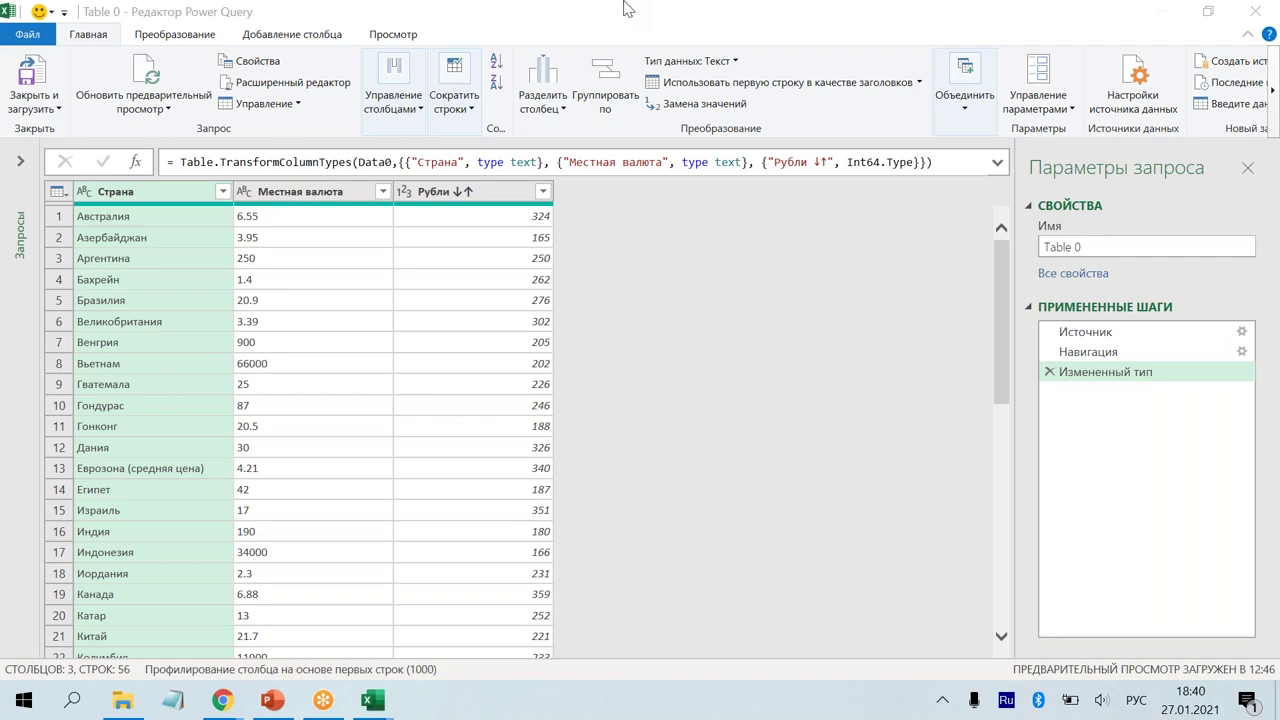
{"action": "double_click", "coordinate": [548, 12]}
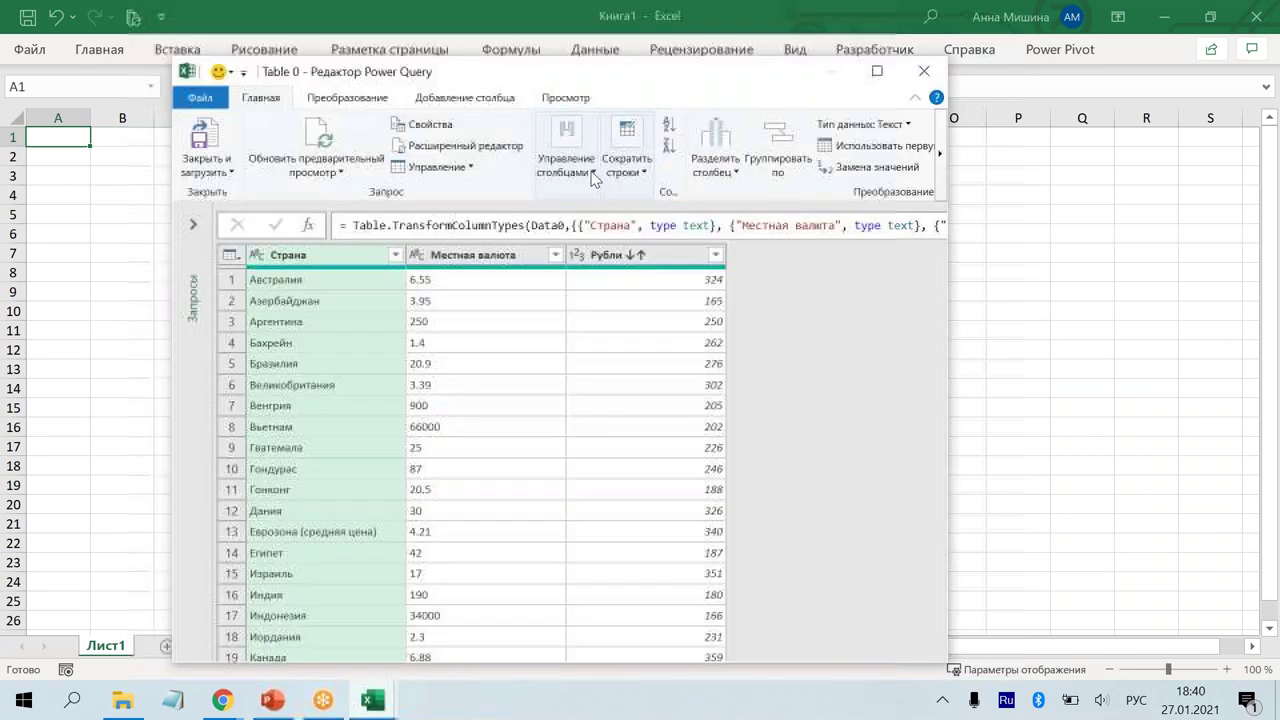
{"action": "left_click_drag", "start_coordinate": [553, 80], "coordinate": [462, 77]}
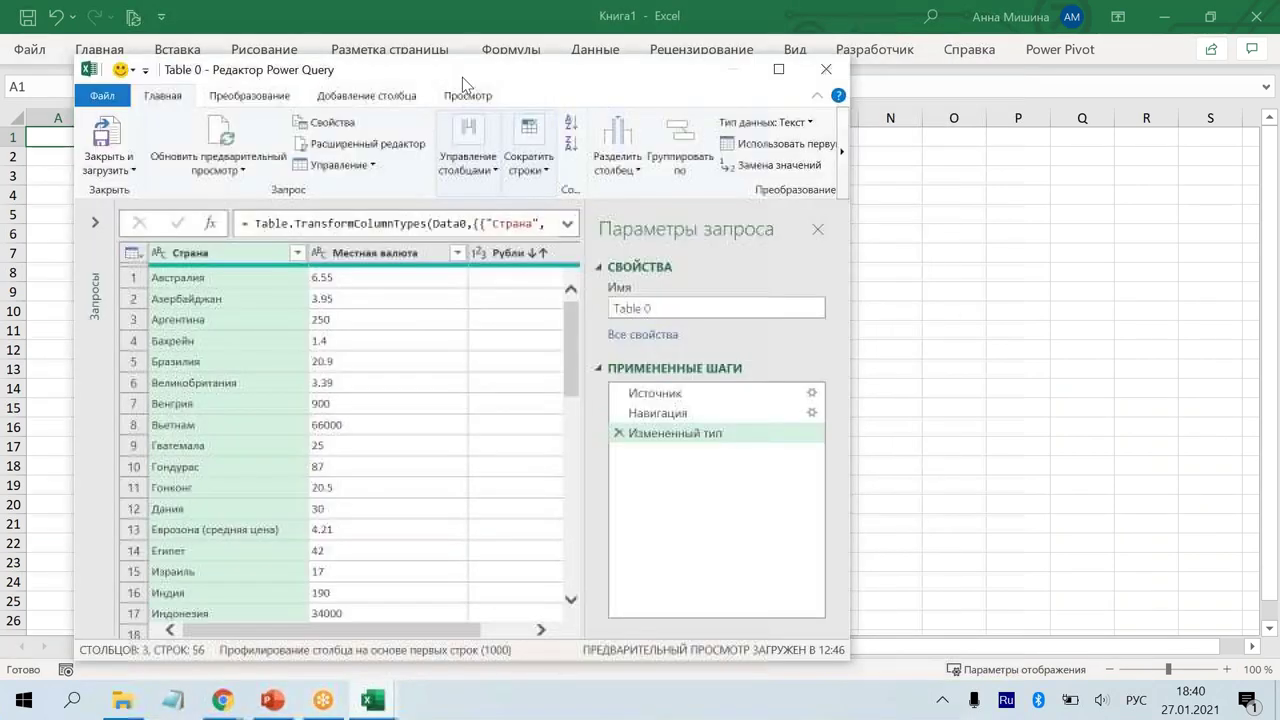
{"action": "left_click", "coordinate": [778, 69]}
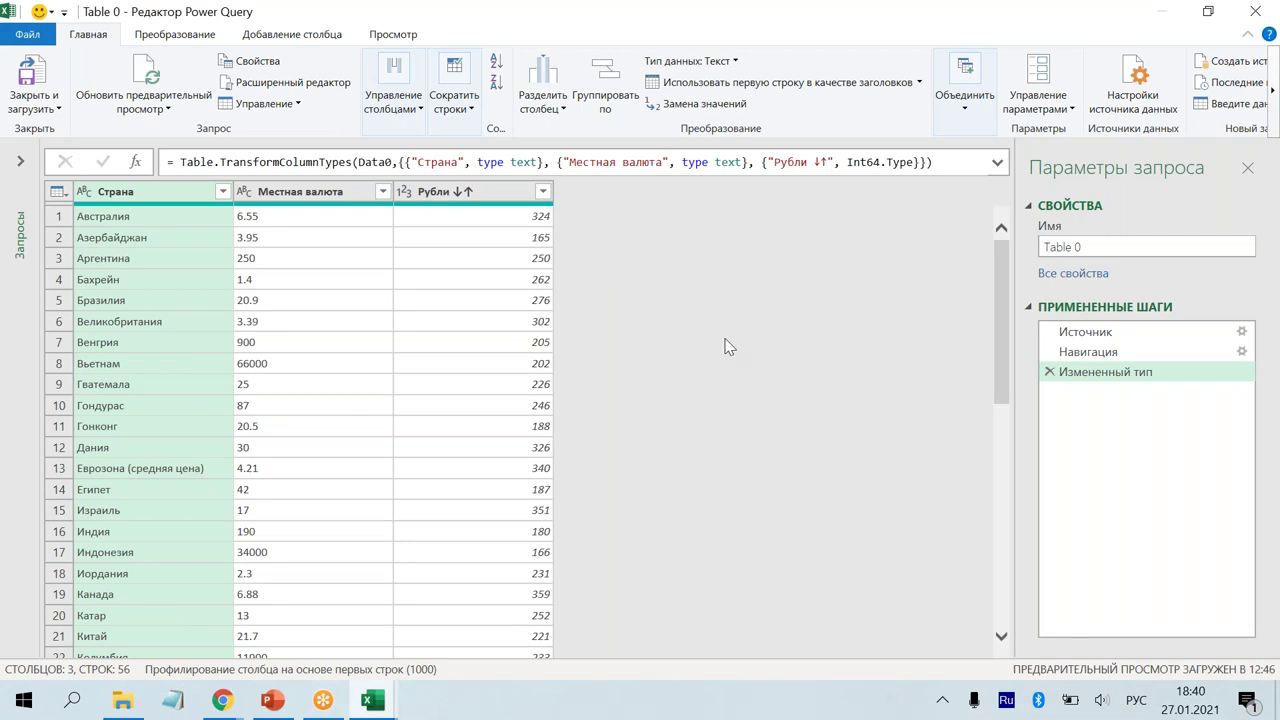
{"action": "left_click", "coordinate": [1080, 343]}
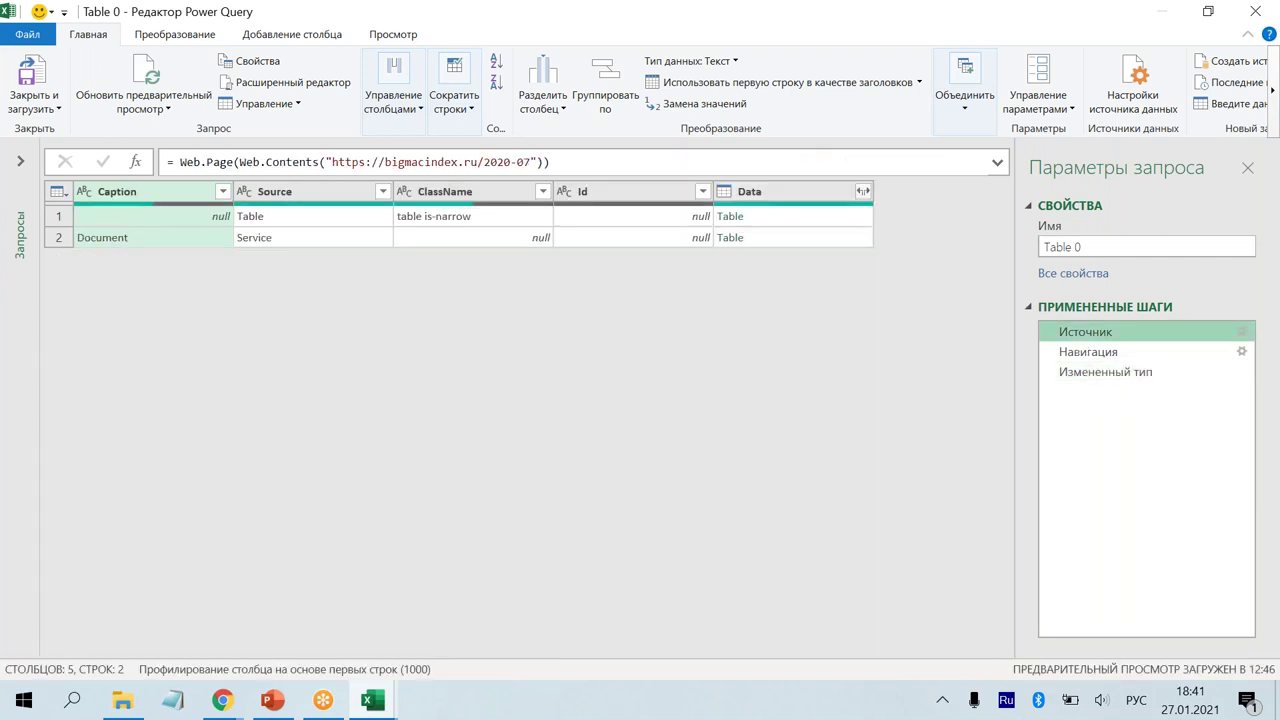
Step: Rename the query as 2020
{"action": "left_click", "coordinate": [1091, 243]}
{"action": "type", "text": "2020"}
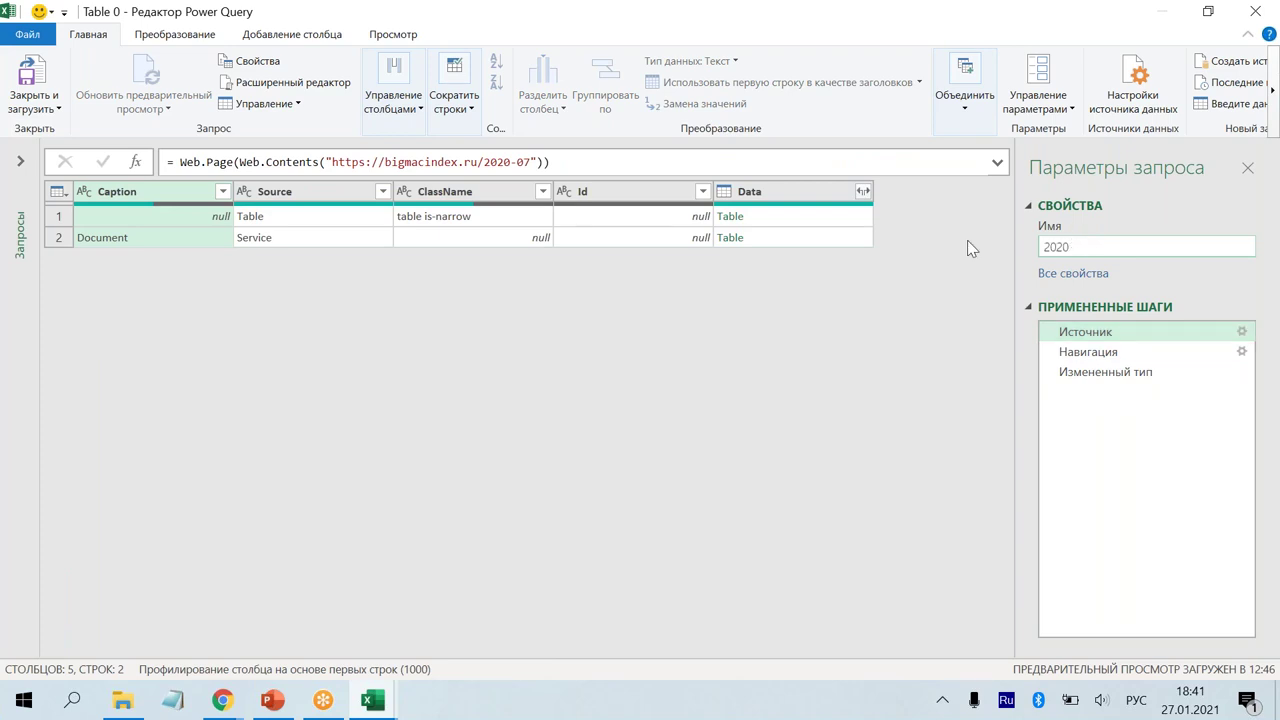
{"action": "key", "text": "Return"}
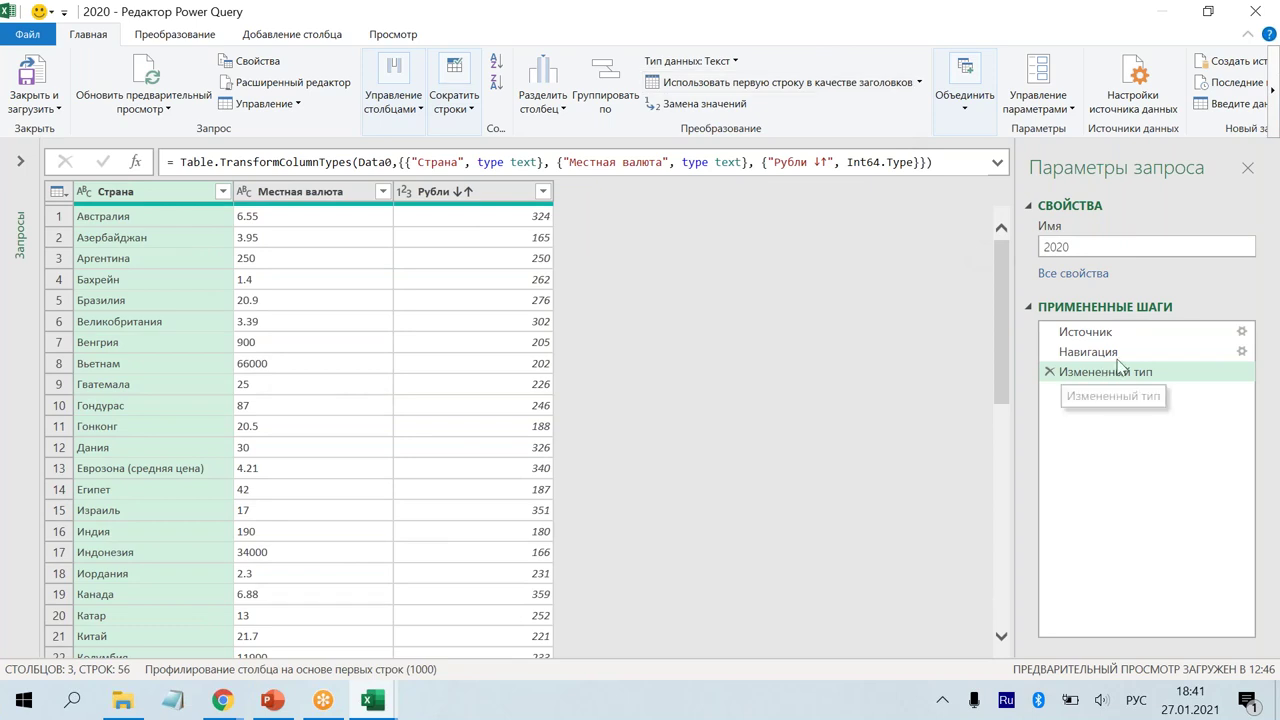
Step: Examine the formulas and output of the Источник and Навигация steps, including the nested table in the first row's Data cell
{"action": "left_click", "coordinate": [1090, 333]}
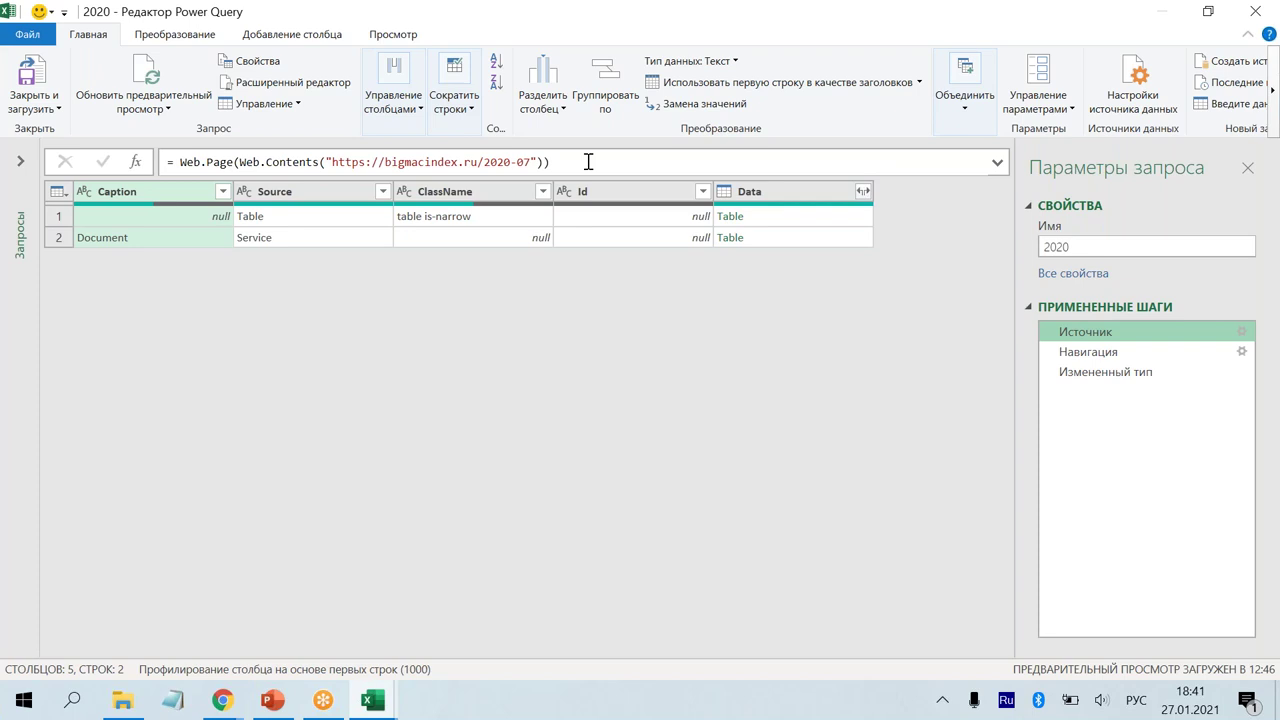
{"action": "left_click", "coordinate": [395, 36]}
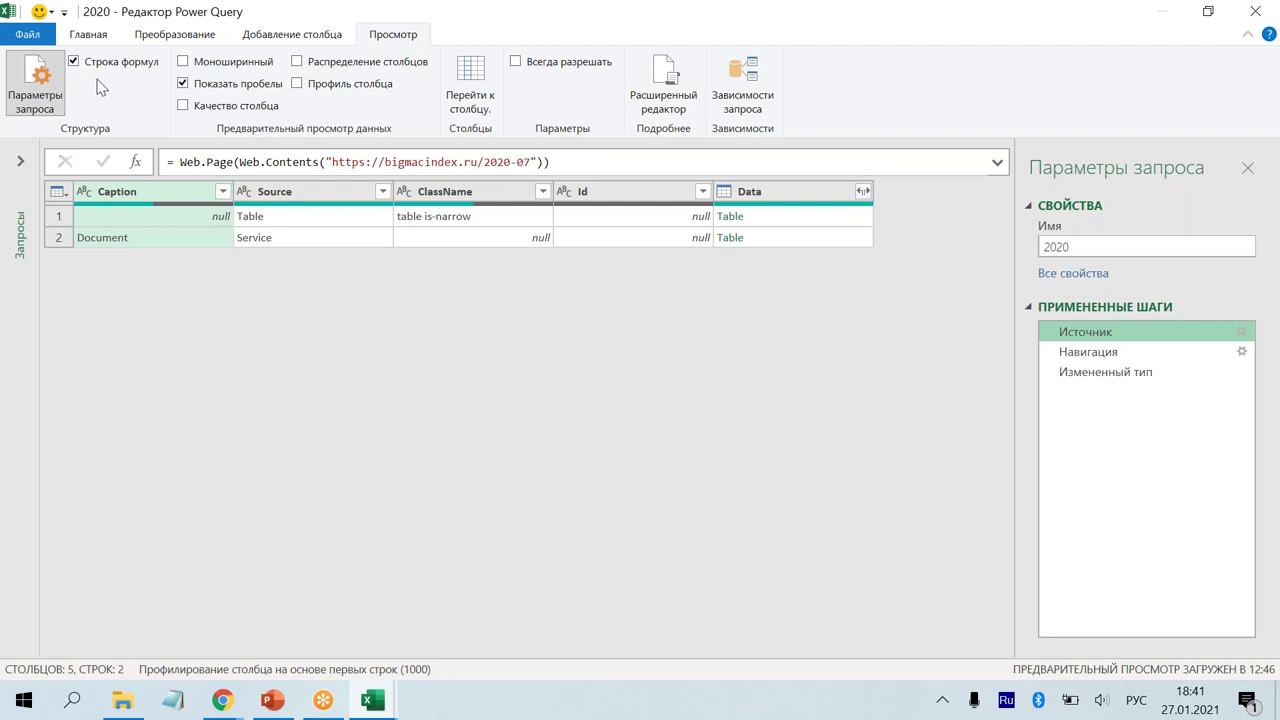
{"action": "left_click", "coordinate": [1088, 351]}
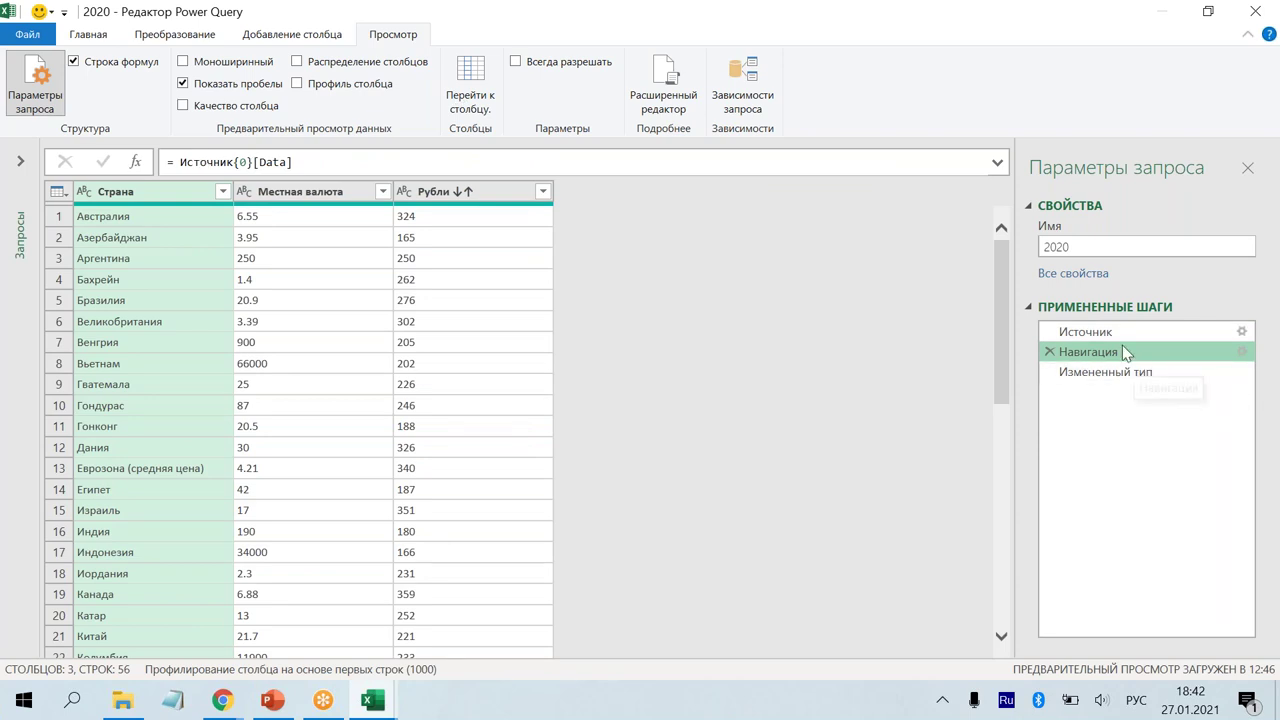
{"action": "left_click", "coordinate": [1107, 332]}
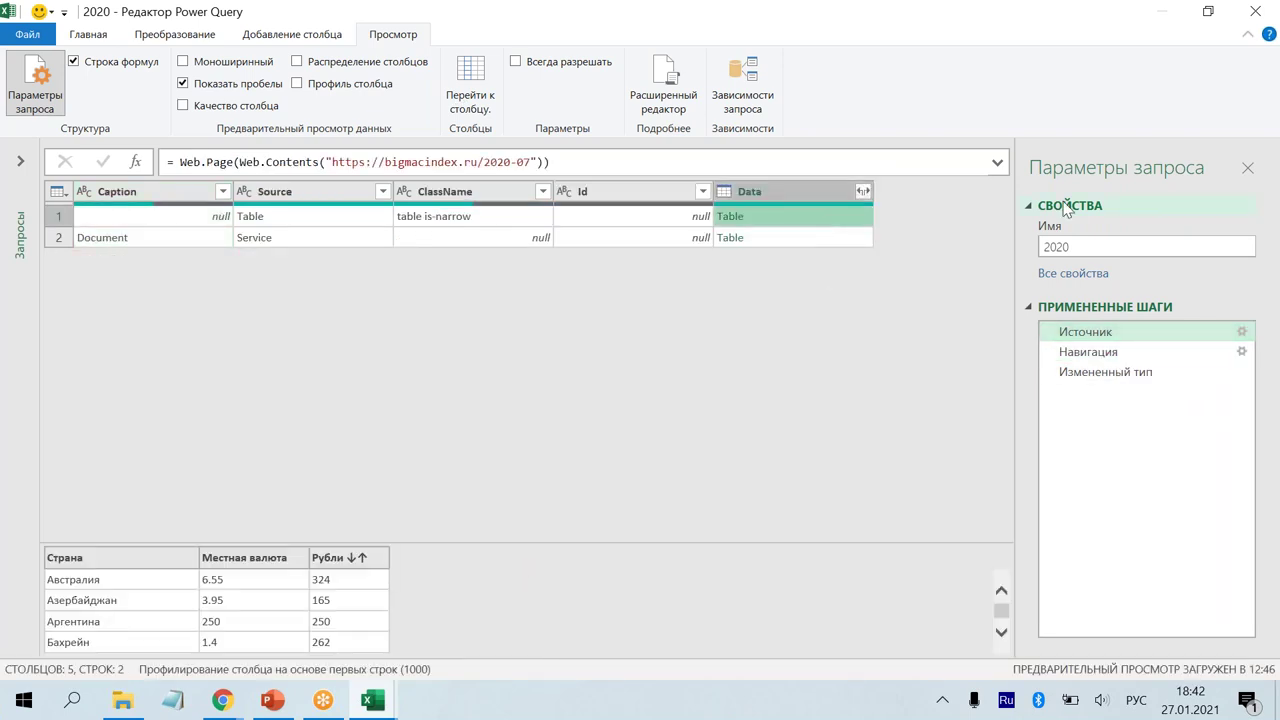
{"action": "scroll", "coordinate": [165, 600], "scroll_direction": "down", "scroll_amount": 1}
{"action": "scroll", "coordinate": [165, 606], "scroll_direction": "down", "scroll_amount": 1}
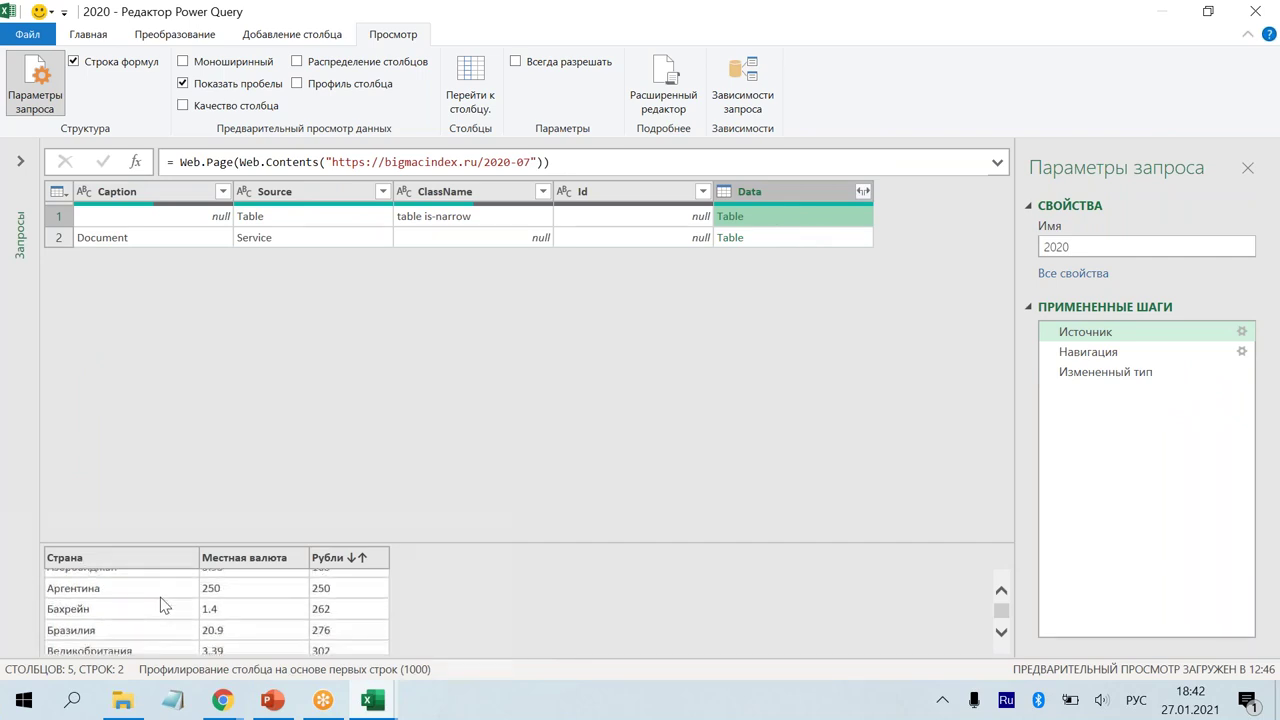
{"action": "scroll", "coordinate": [165, 606], "scroll_direction": "down", "scroll_amount": 1}
{"action": "scroll", "coordinate": [165, 606], "scroll_direction": "down", "scroll_amount": 1}
{"action": "scroll", "coordinate": [160, 602], "scroll_direction": "down", "scroll_amount": 5}
{"action": "left_click", "coordinate": [1098, 353]}
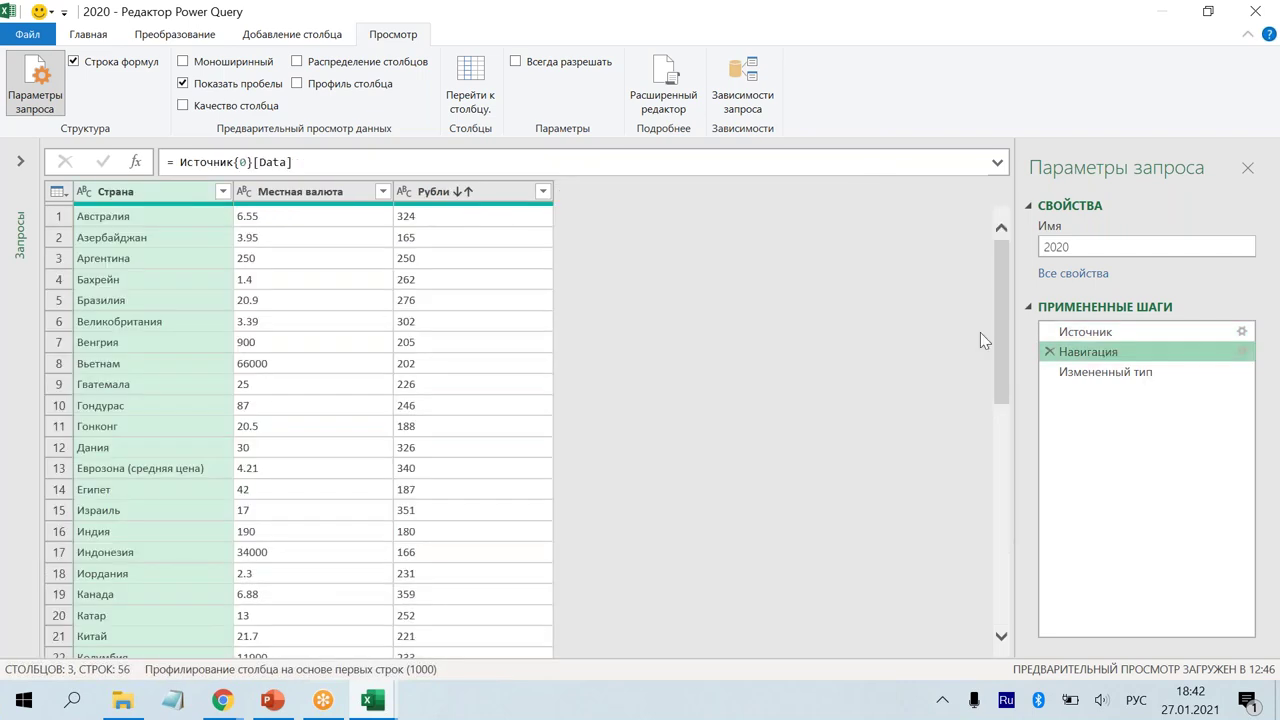
Step: Expand the formula bar to read the Измененный тип step's formula, and delete that step from the query
{"action": "left_click", "coordinate": [1117, 375]}
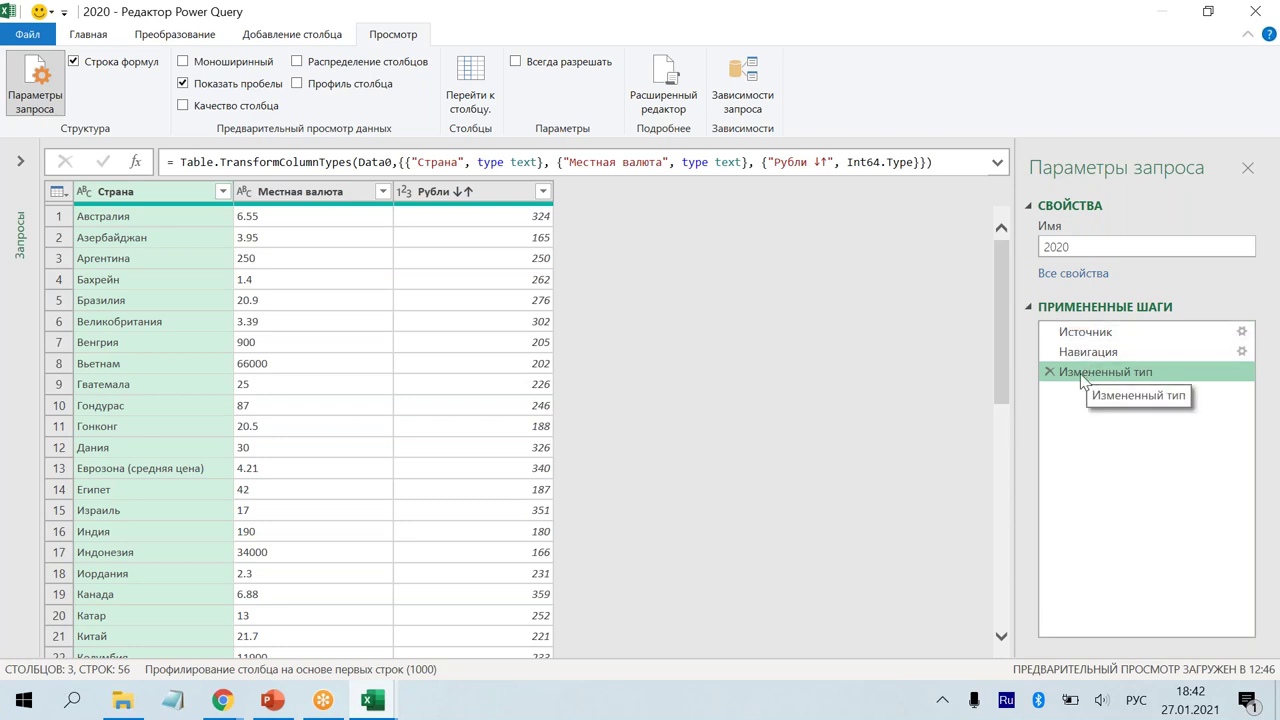
{"action": "left_click", "coordinate": [997, 163]}
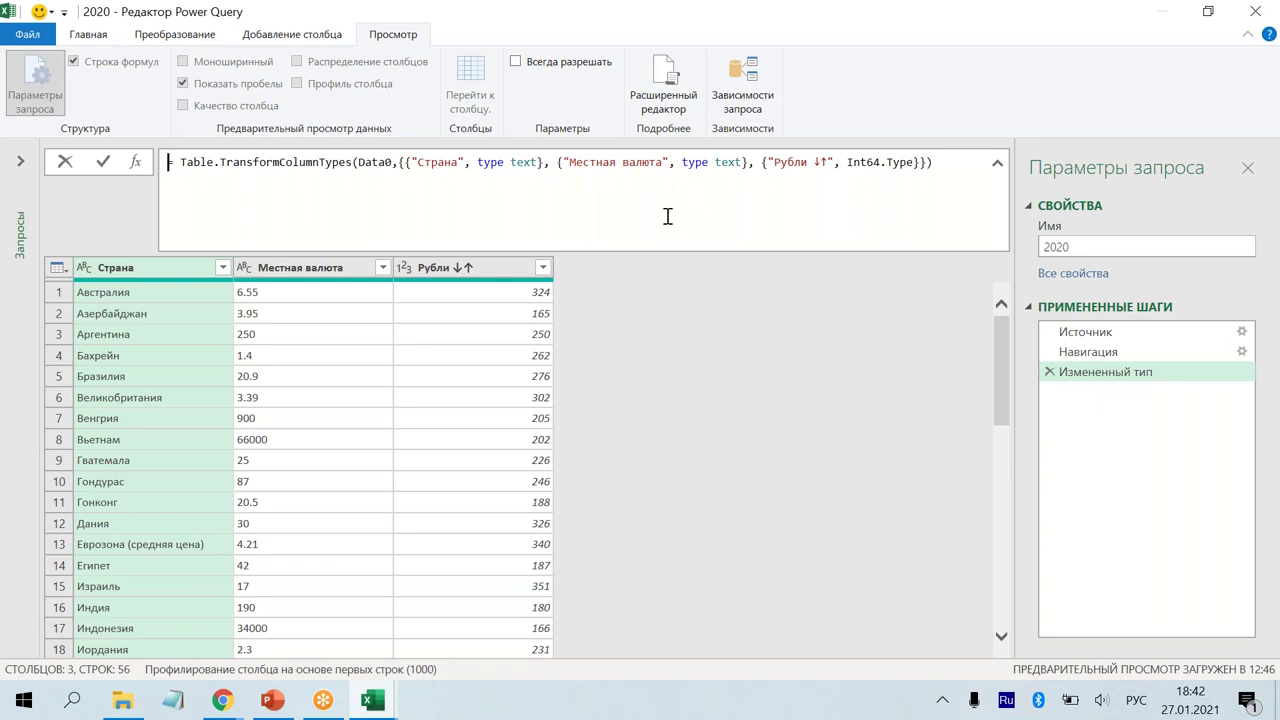
{"action": "left_click", "coordinate": [1050, 372]}
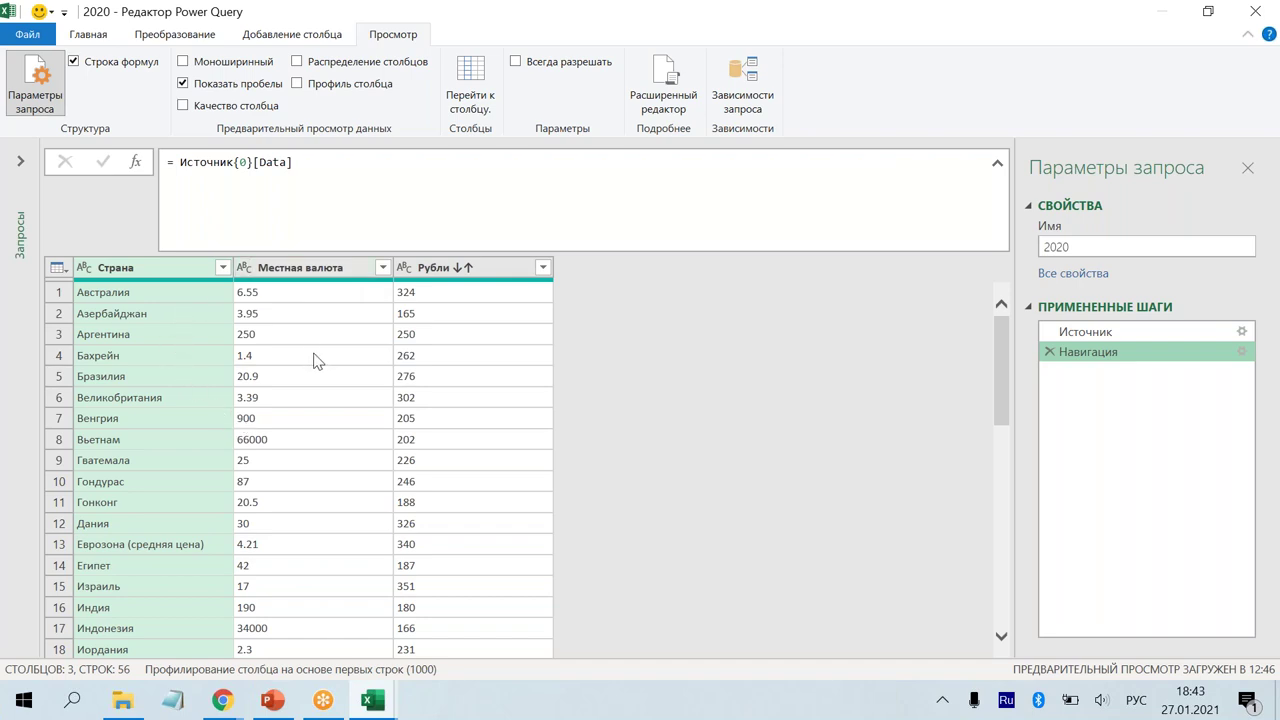
Step: Look through the country rows and remove the Местная валюта column
{"action": "scroll", "coordinate": [313, 360], "scroll_direction": "down", "scroll_amount": 5}
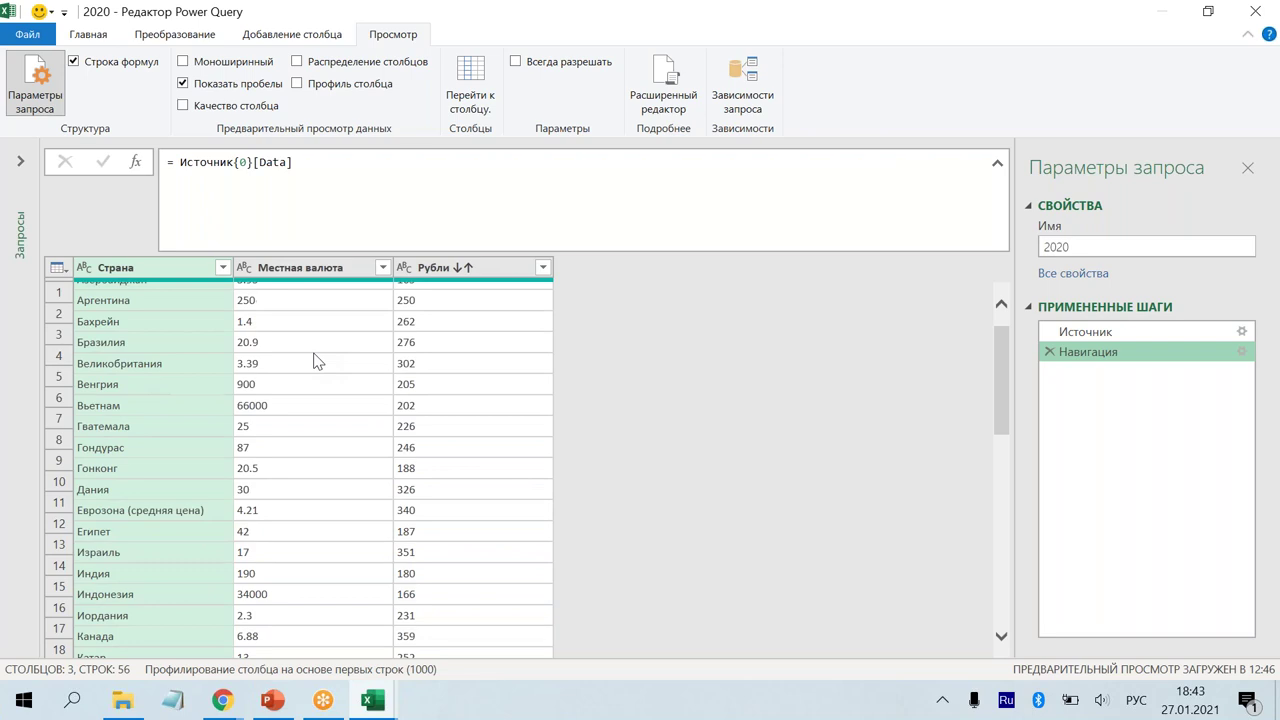
{"action": "scroll", "coordinate": [313, 360], "scroll_direction": "up", "scroll_amount": 1}
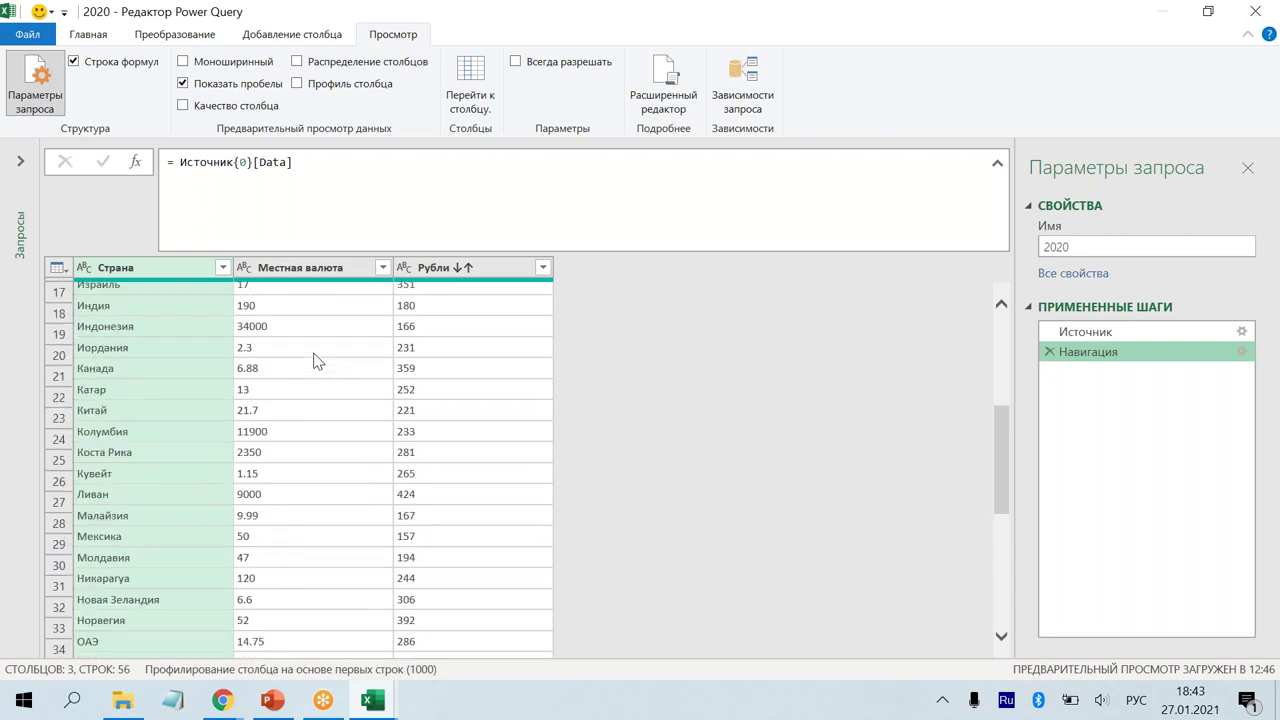
{"action": "scroll", "coordinate": [313, 360], "scroll_direction": "up", "scroll_amount": 1}
{"action": "scroll", "coordinate": [313, 360], "scroll_direction": "up", "scroll_amount": 3}
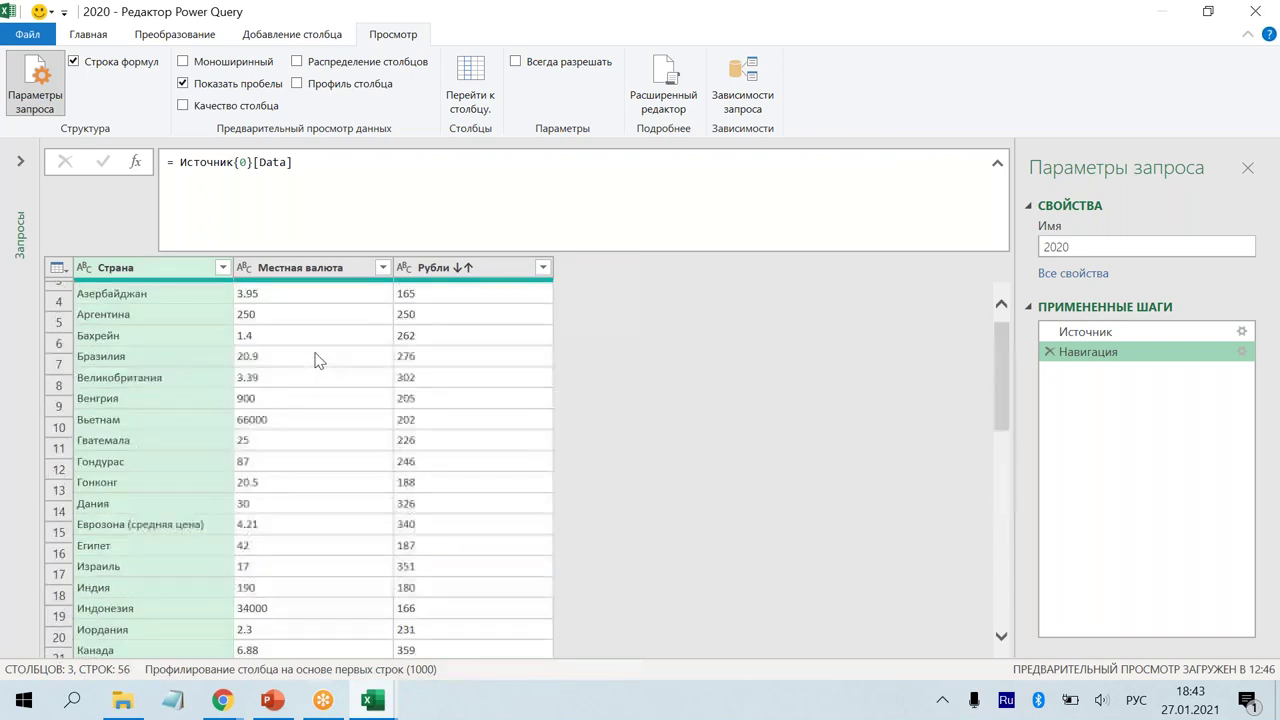
{"action": "scroll", "coordinate": [315, 360], "scroll_direction": "up", "scroll_amount": 1}
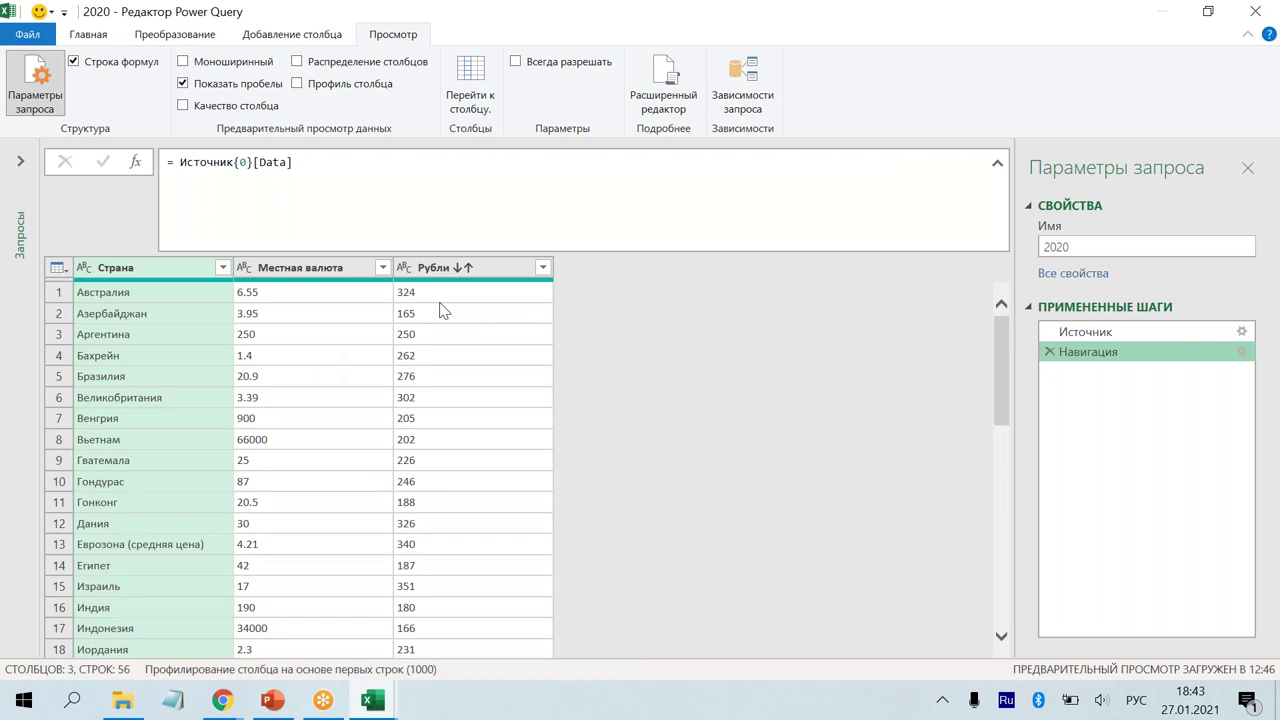
{"action": "left_click", "coordinate": [320, 264]}
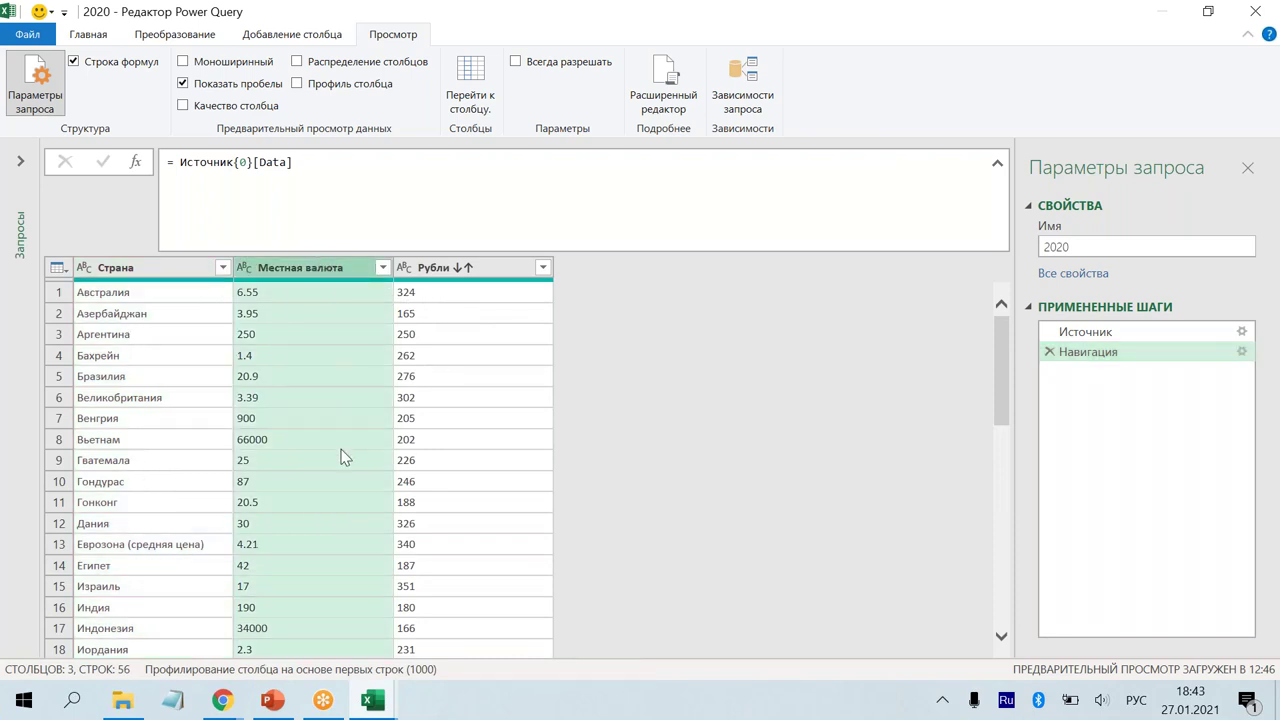
{"action": "scroll", "coordinate": [344, 457], "scroll_direction": "down", "scroll_amount": 1}
{"action": "scroll", "coordinate": [344, 457], "scroll_direction": "down", "scroll_amount": 1}
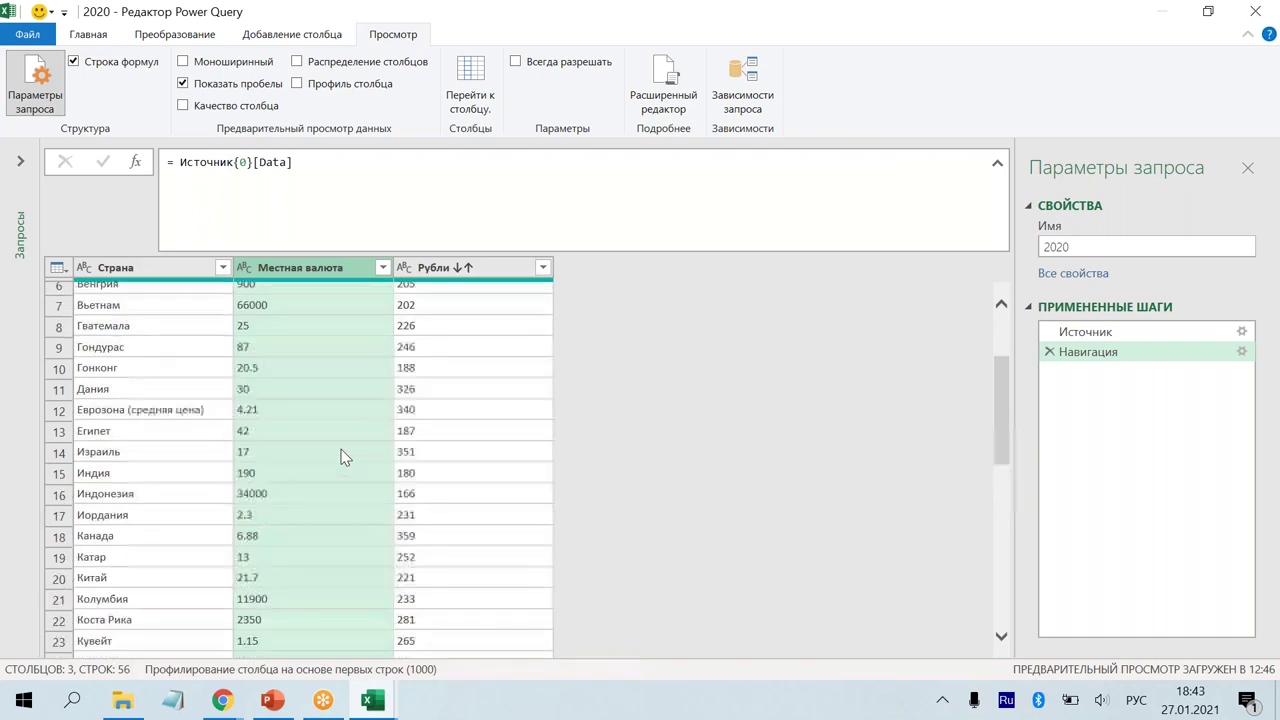
{"action": "scroll", "coordinate": [341, 457], "scroll_direction": "down", "scroll_amount": 2}
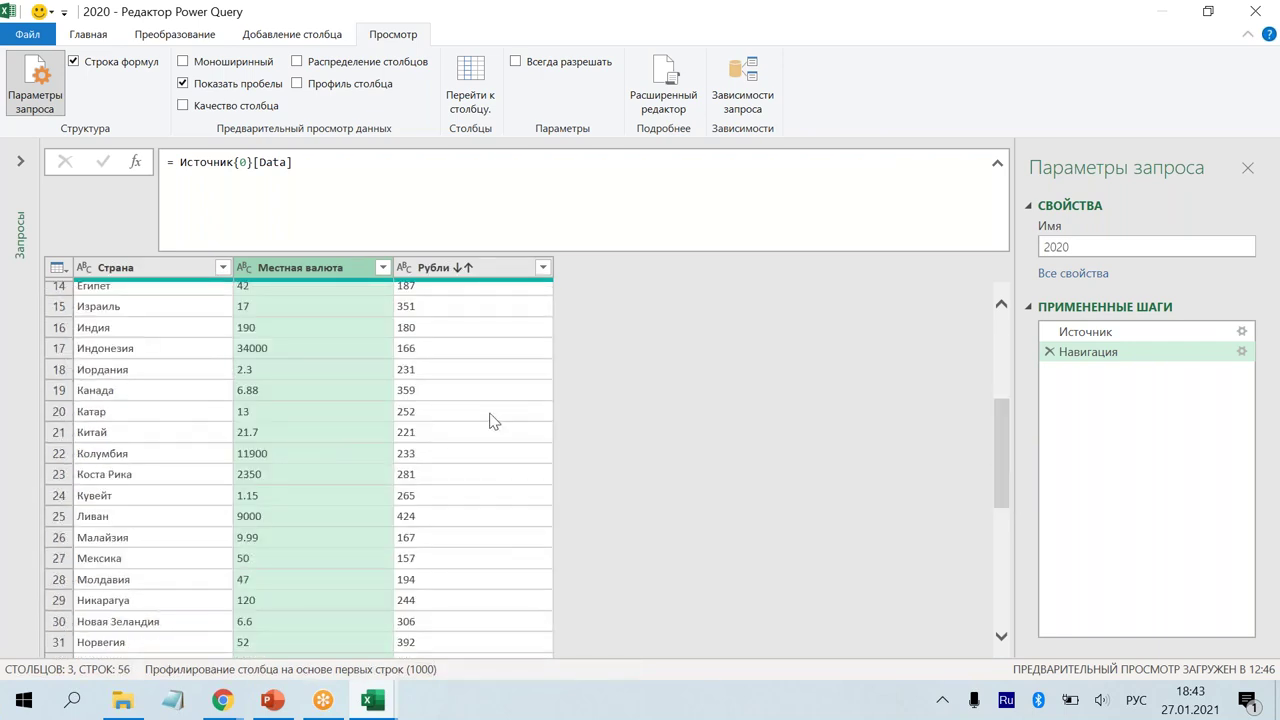
{"action": "scroll", "coordinate": [492, 420], "scroll_direction": "down", "scroll_amount": 1}
{"action": "scroll", "coordinate": [492, 421], "scroll_direction": "down", "scroll_amount": 5}
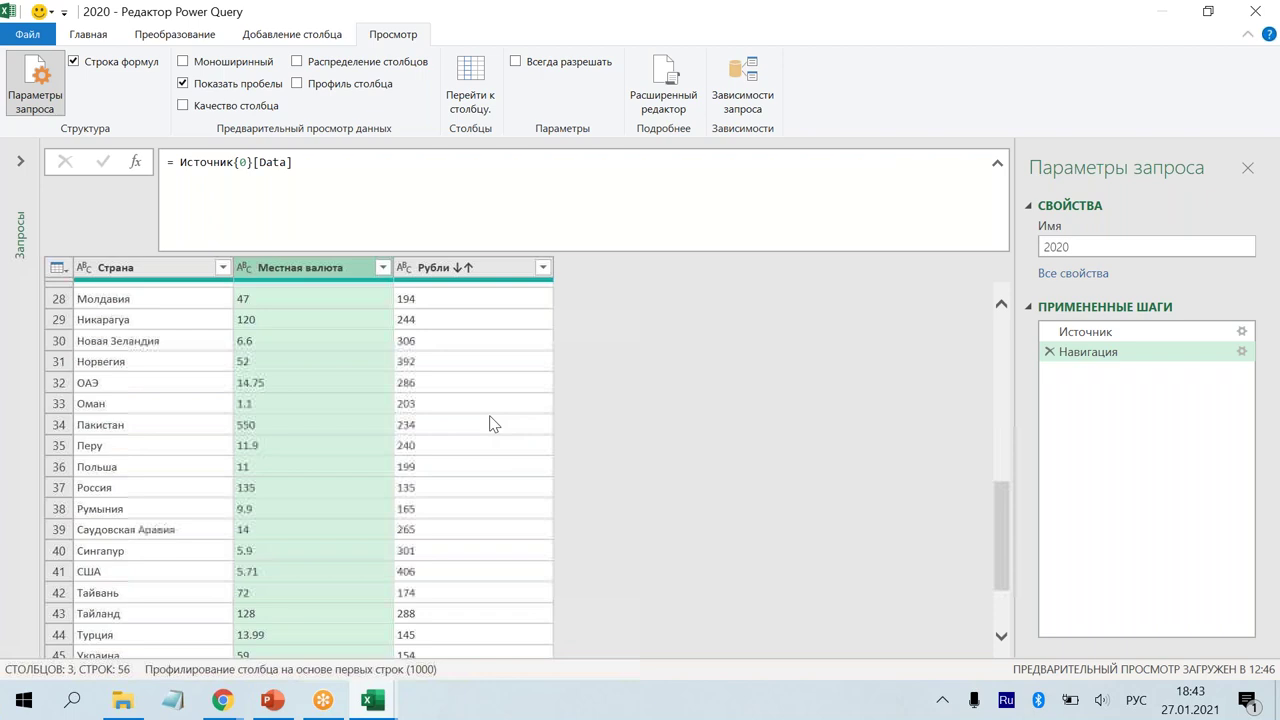
{"action": "right_click", "coordinate": [327, 267]}
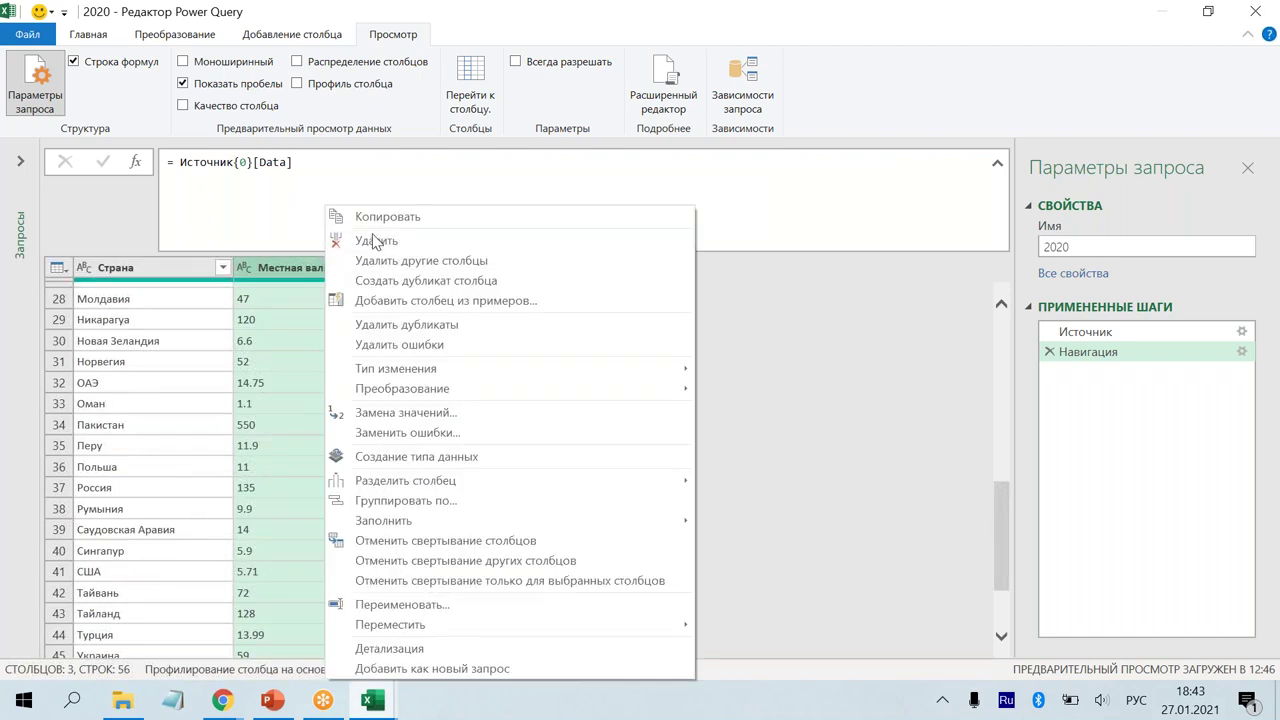
{"action": "key", "text": "Escape"}
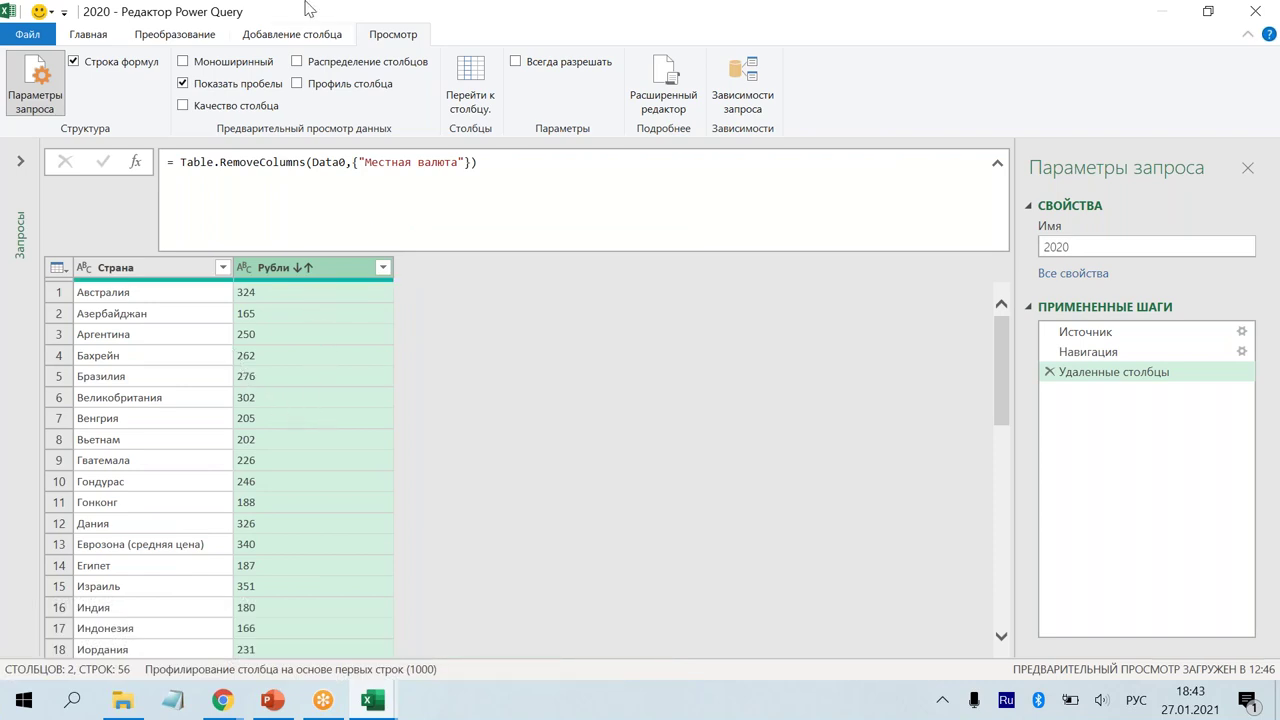
Step: Add a custom column named Год with the formula = 2020
{"action": "left_click", "coordinate": [290, 34]}
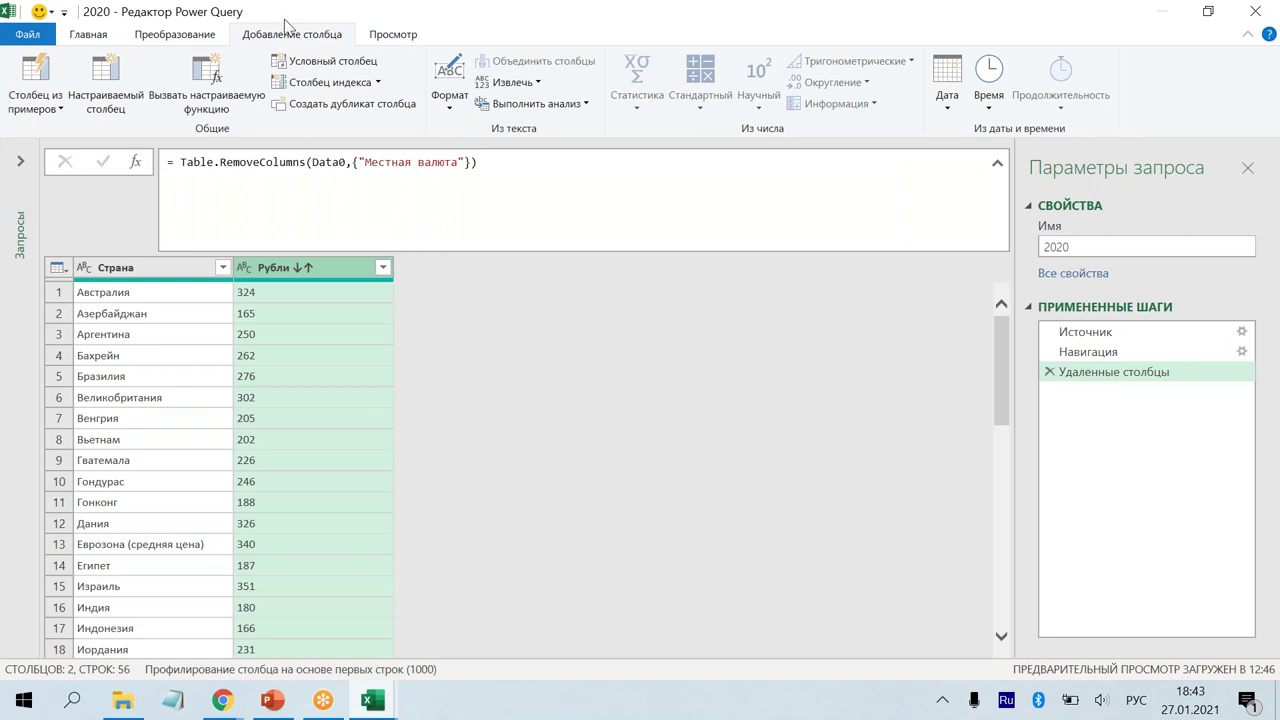
{"action": "left_click", "coordinate": [115, 82]}
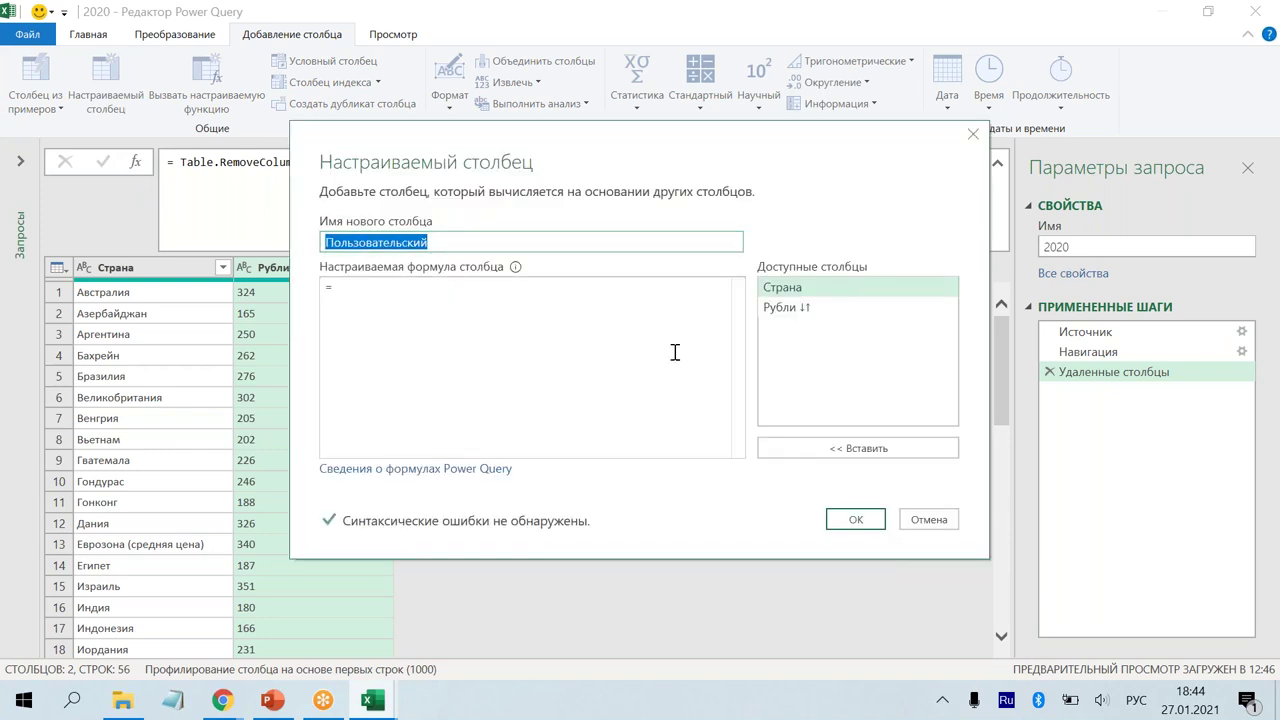
{"action": "type", "text": "Год"}
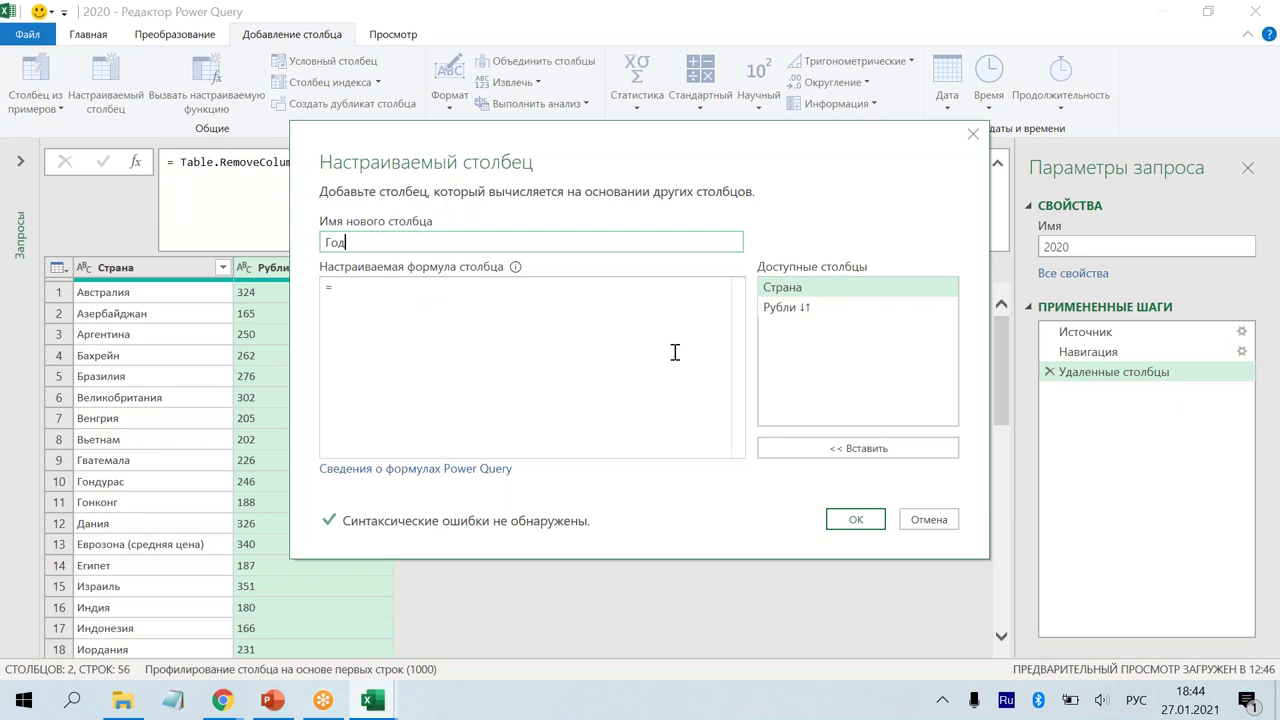
{"action": "left_click", "coordinate": [663, 347]}
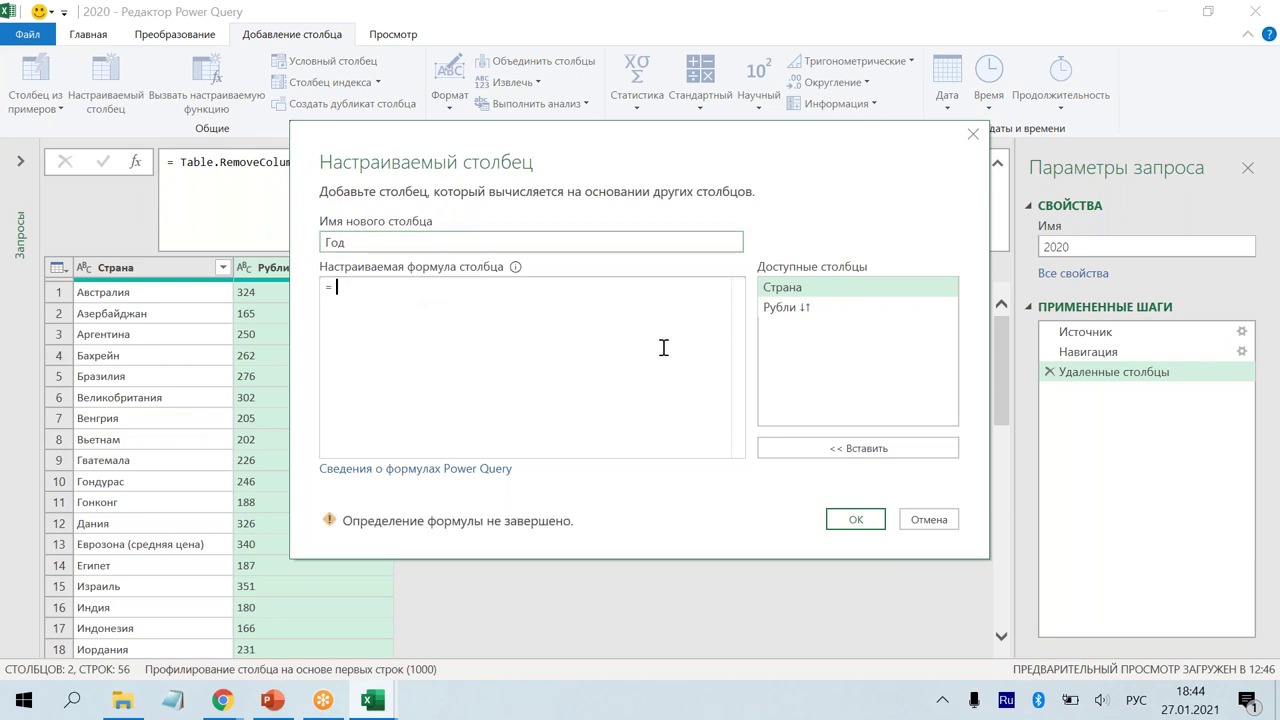
{"action": "type", "text": "2020"}
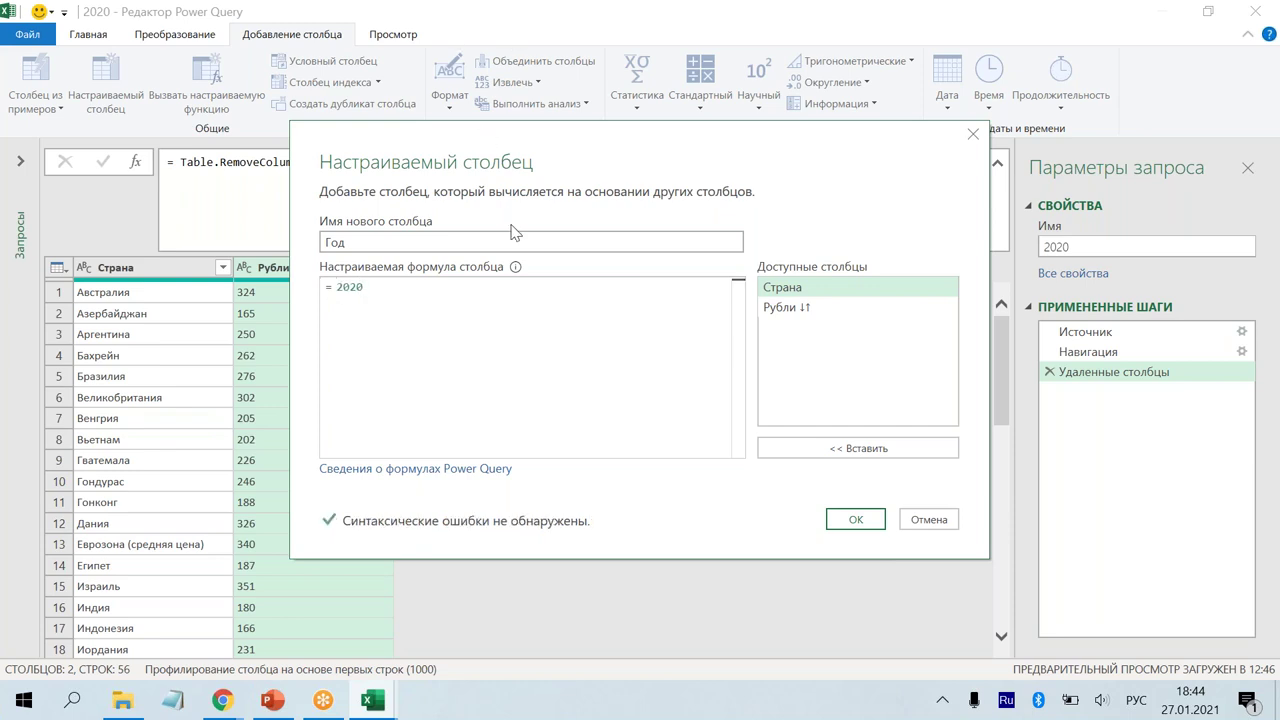
{"action": "left_click", "coordinate": [839, 527]}
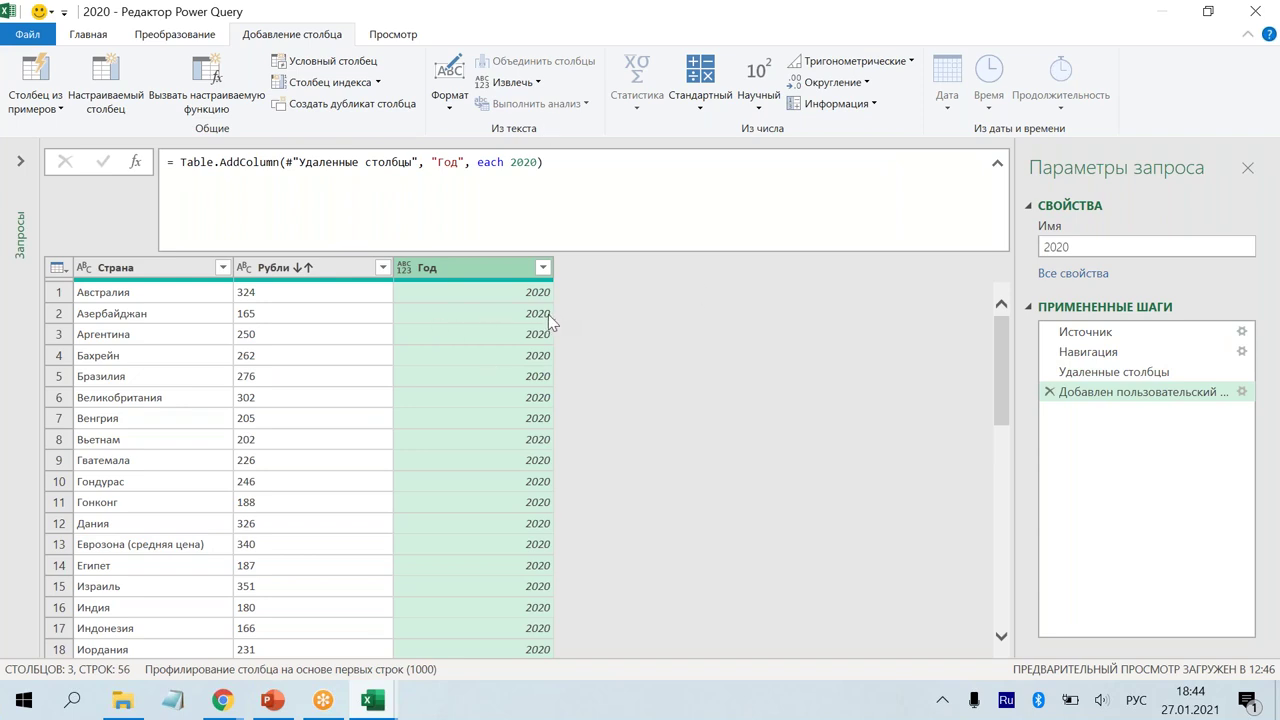
Step: Edit the Год column's formula so the year is the text value "2020" instead of a number
{"action": "left_click", "coordinate": [513, 163]}
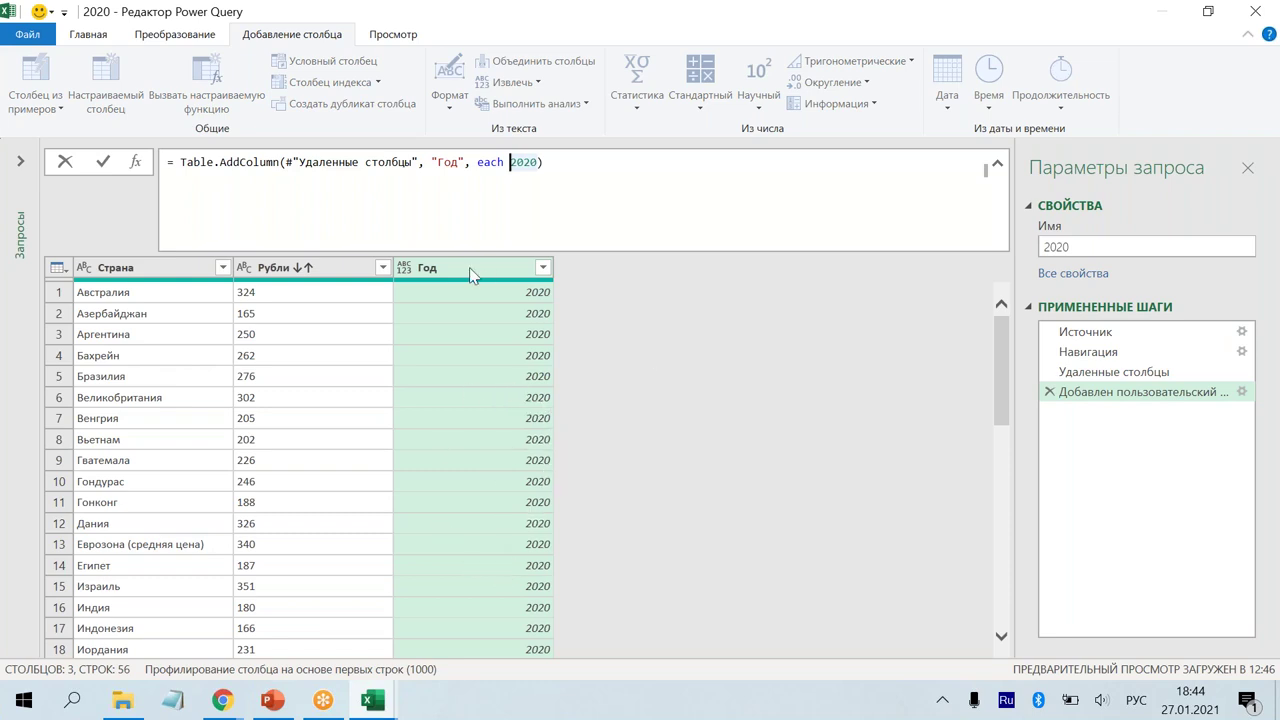
{"action": "type", "text": "\""}
{"action": "left_click", "coordinate": [542, 163]}
{"action": "type", "text": "\", \""}
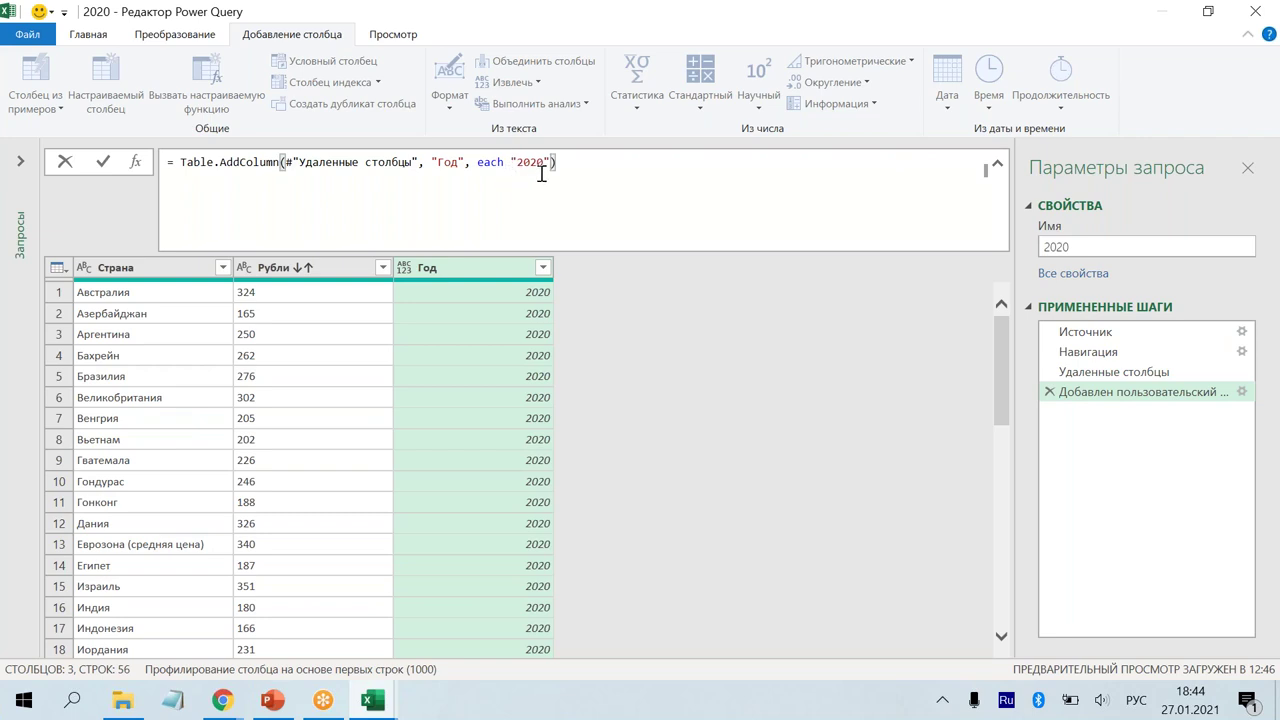
{"action": "left_click", "coordinate": [106, 167]}
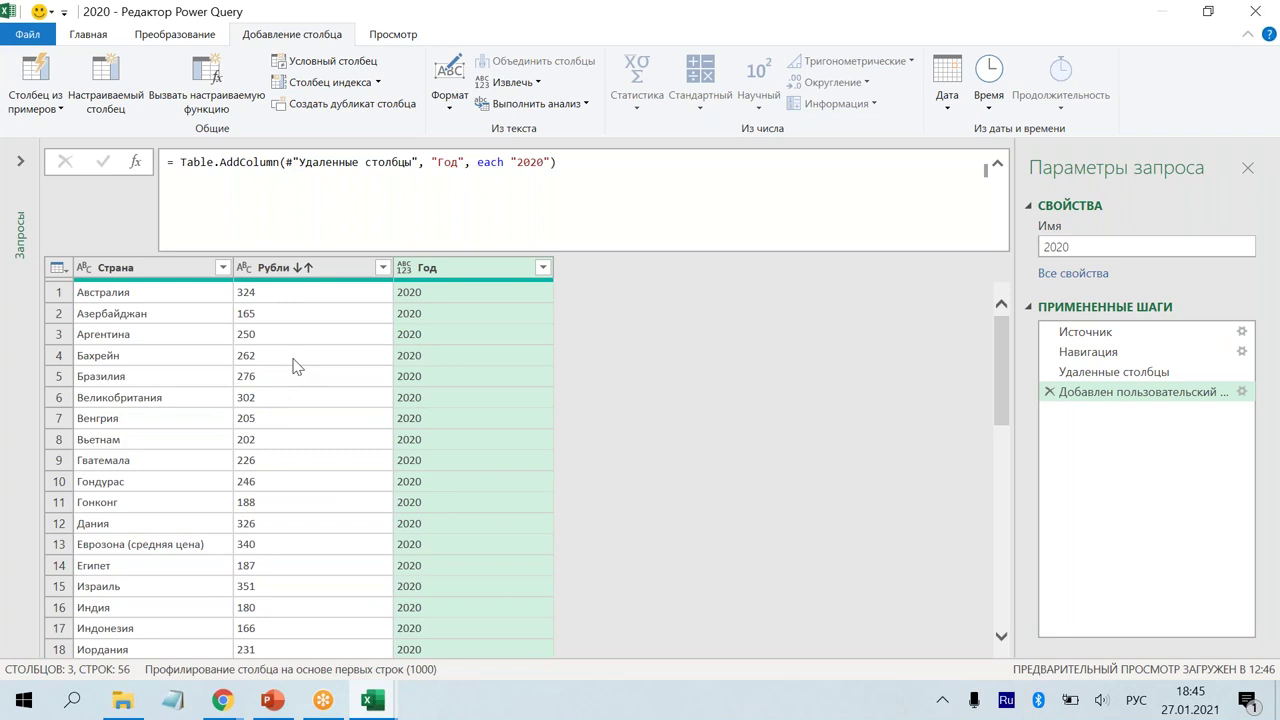
Step: Change the Рубли column's data type to whole number and check the converted values down the table
{"action": "scroll", "coordinate": [296, 366], "scroll_direction": "down", "scroll_amount": 3}
{"action": "scroll", "coordinate": [296, 366], "scroll_direction": "down", "scroll_amount": 1}
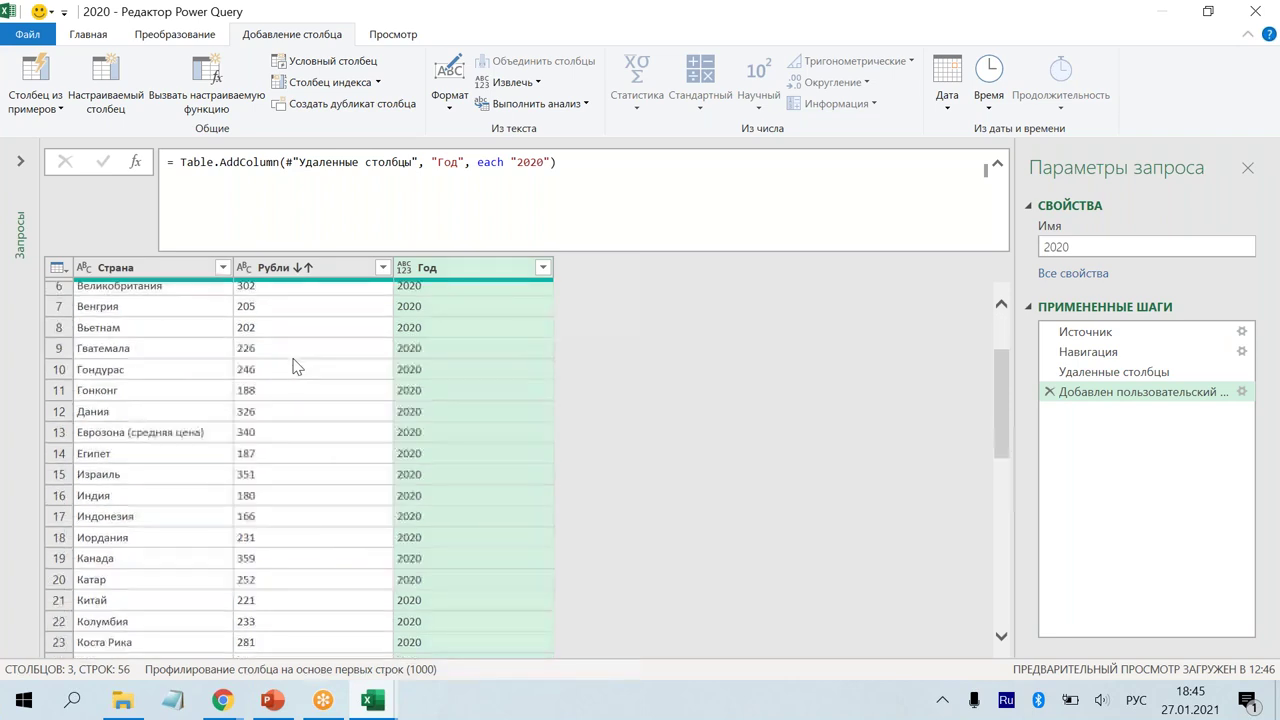
{"action": "scroll", "coordinate": [294, 366], "scroll_direction": "up", "scroll_amount": 3}
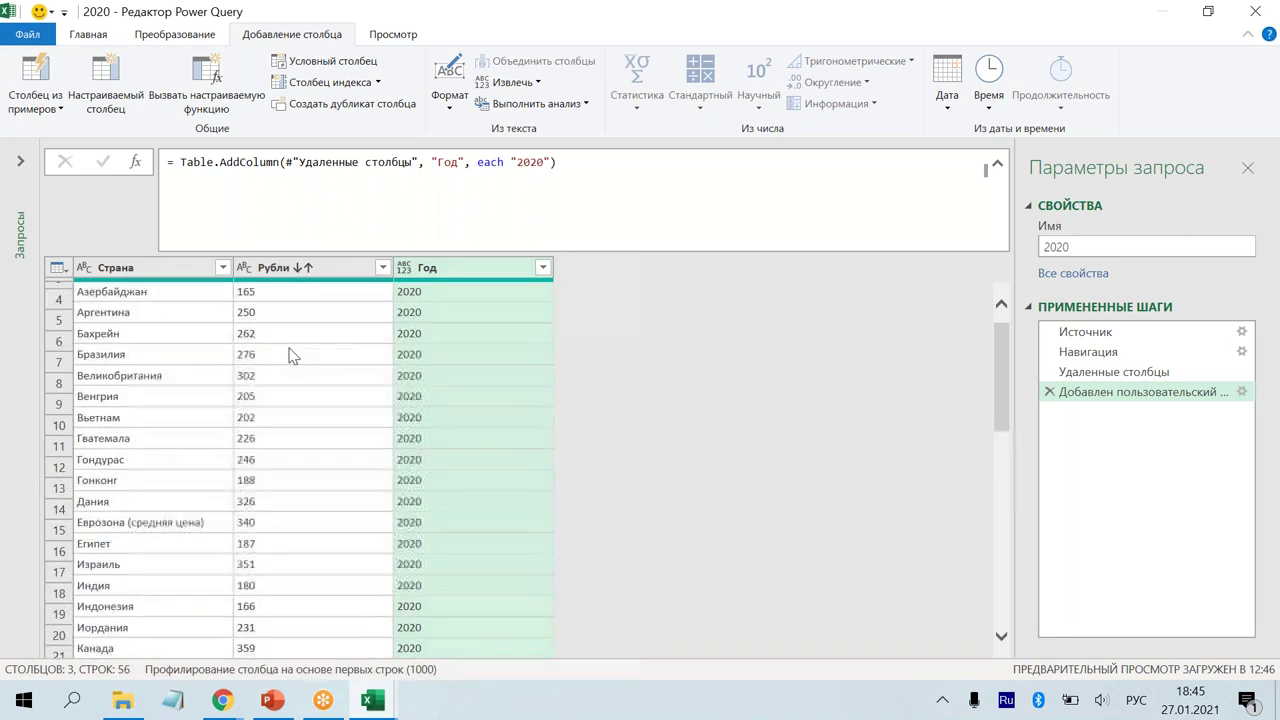
{"action": "left_click", "coordinate": [245, 267]}
{"action": "left_click", "coordinate": [267, 329]}
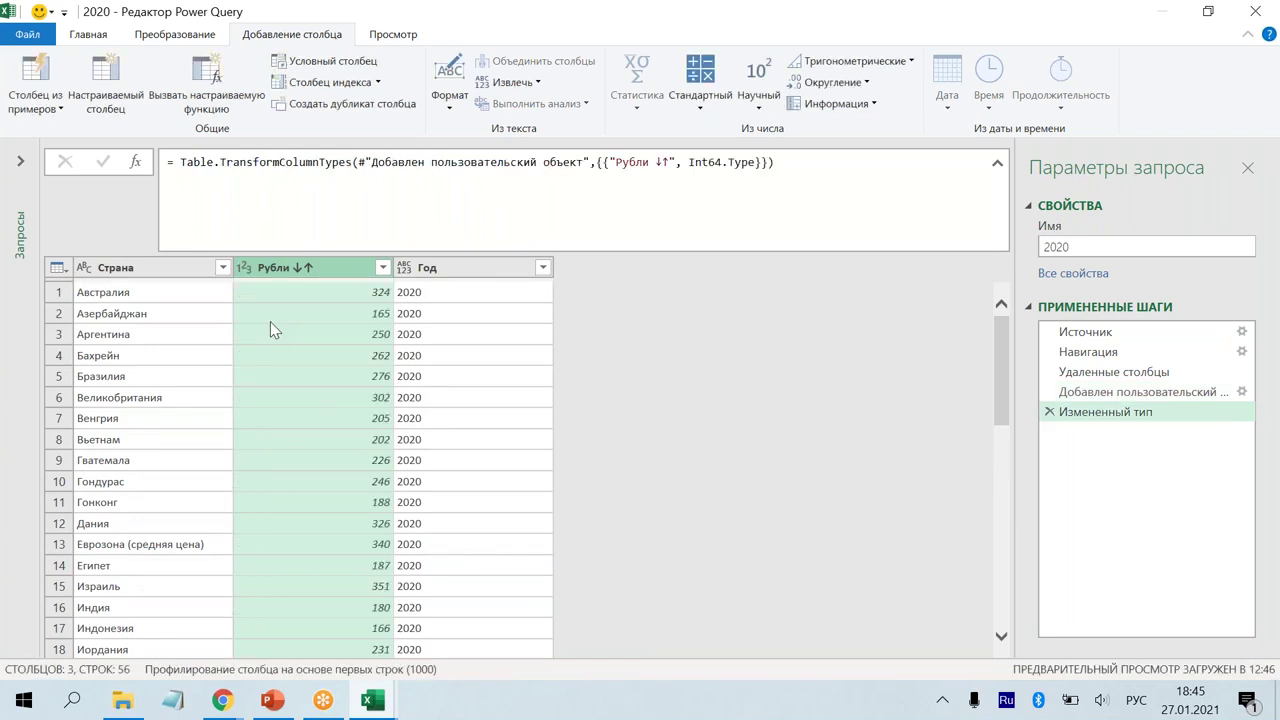
{"action": "scroll", "coordinate": [313, 314], "scroll_direction": "down", "scroll_amount": 1}
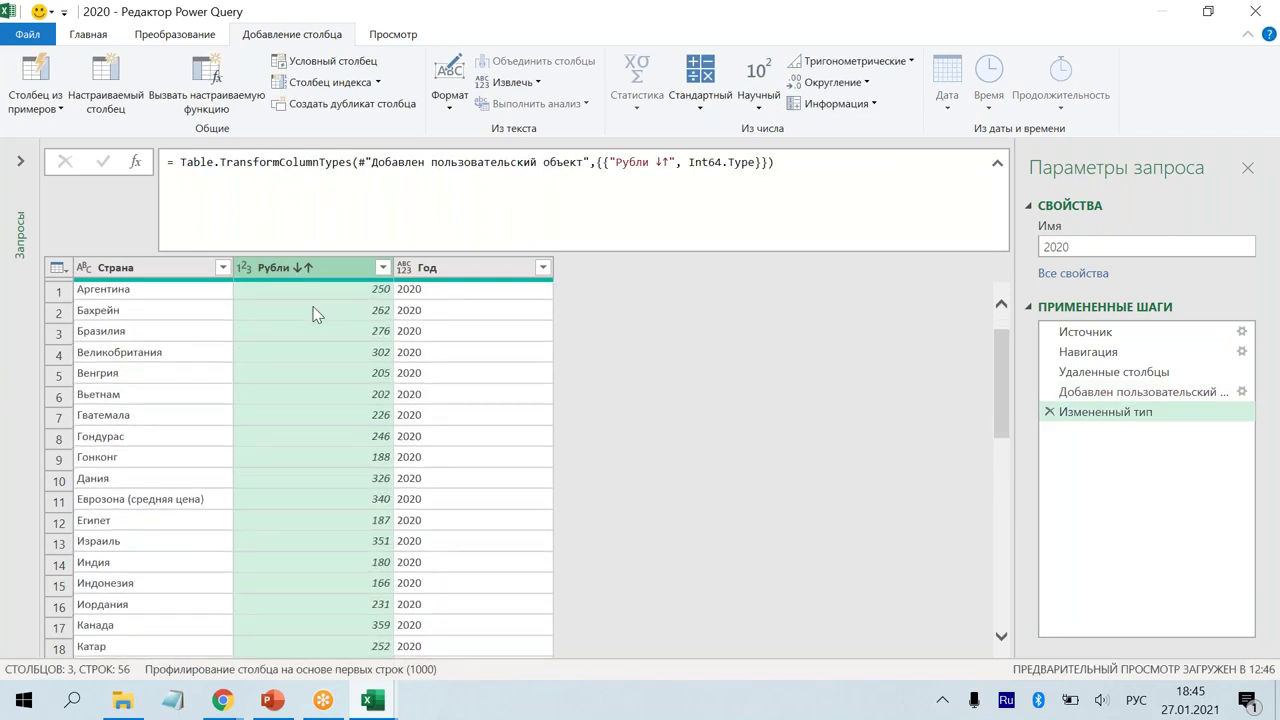
{"action": "scroll", "coordinate": [313, 314], "scroll_direction": "down", "scroll_amount": 10}
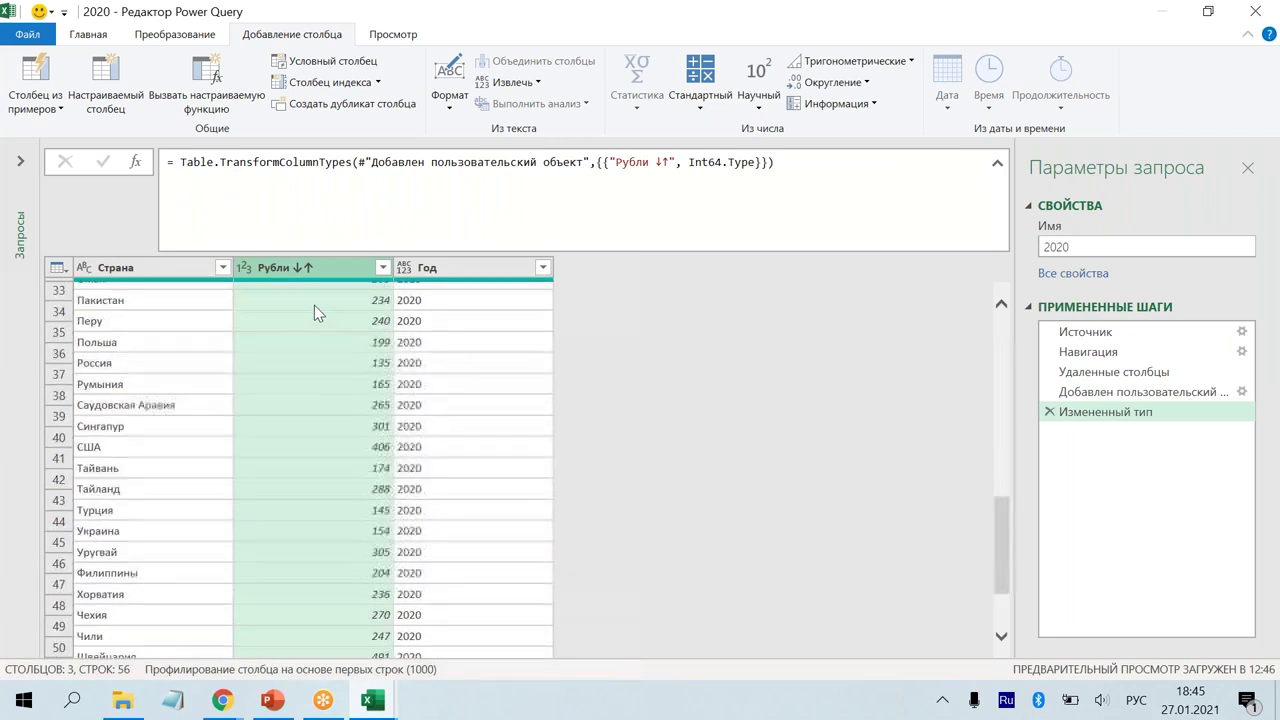
Step: Check the rest of the table and review the query's applied steps Навигация, Добавлен пользовательский объект and Измененный тип
{"action": "scroll", "coordinate": [314, 305], "scroll_direction": "down", "scroll_amount": 2}
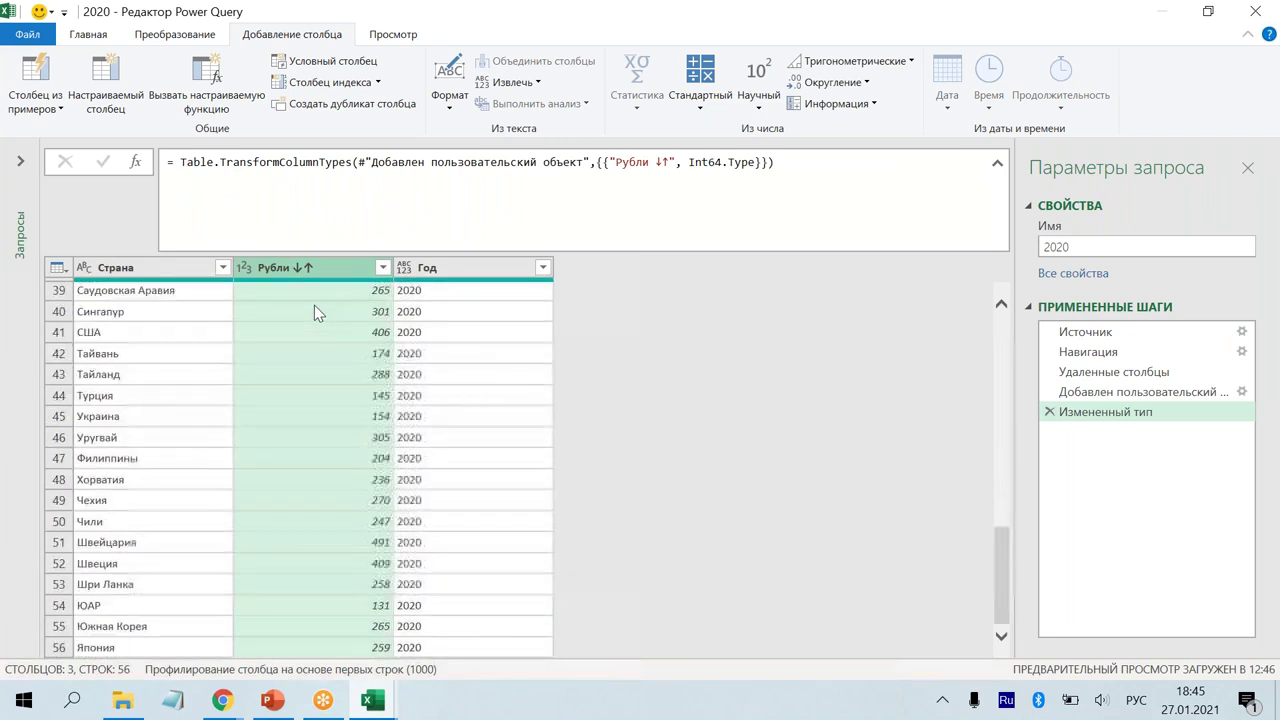
{"action": "left_click", "coordinate": [1088, 352]}
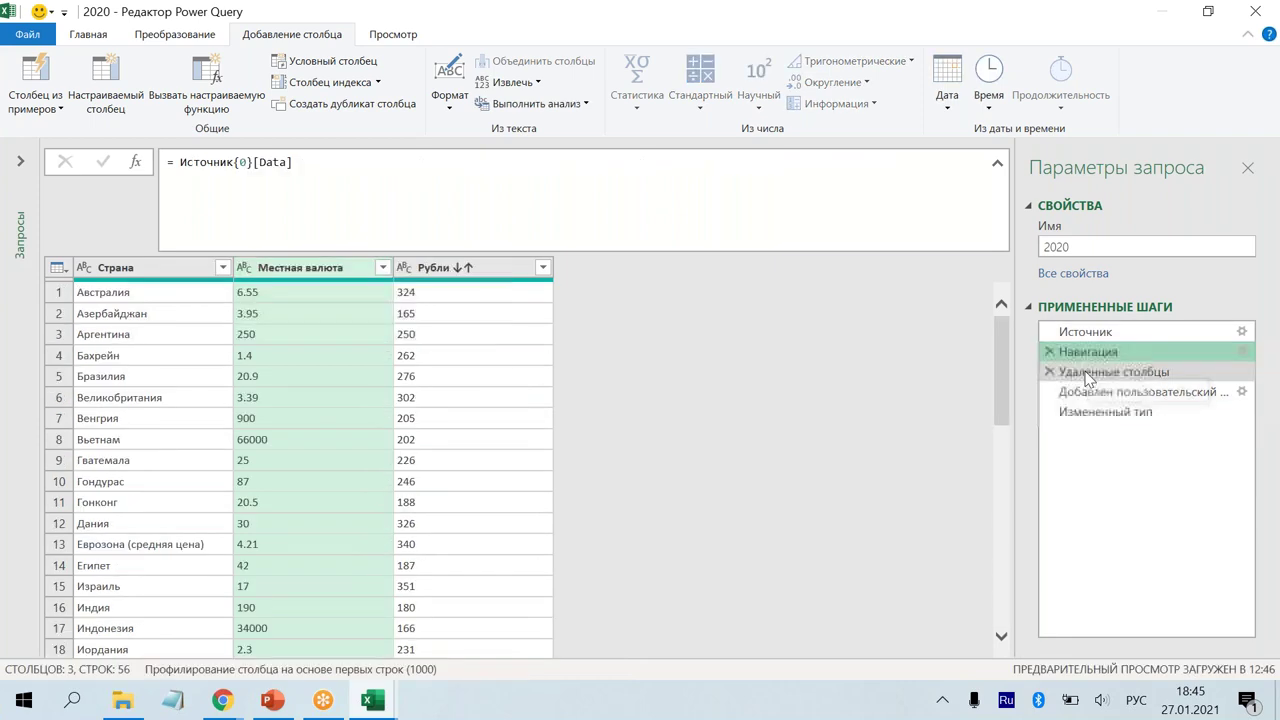
{"action": "left_click", "coordinate": [1100, 392]}
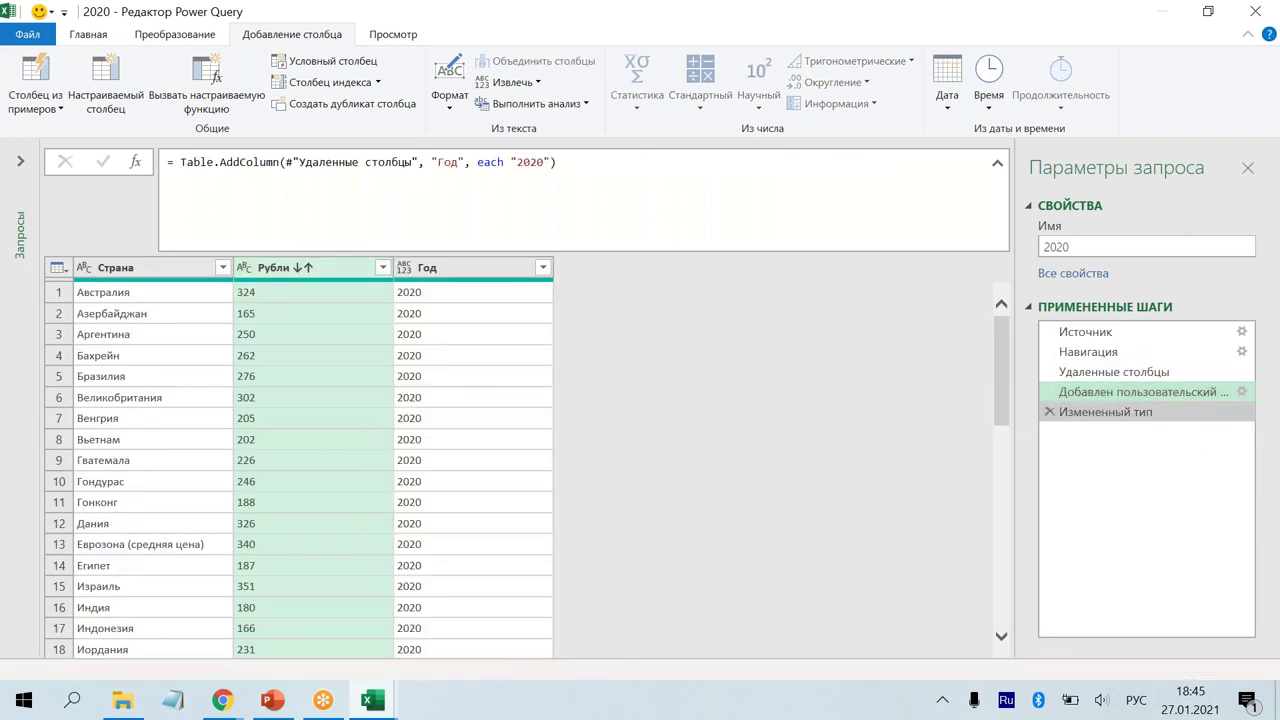
{"action": "left_click", "coordinate": [1100, 412]}
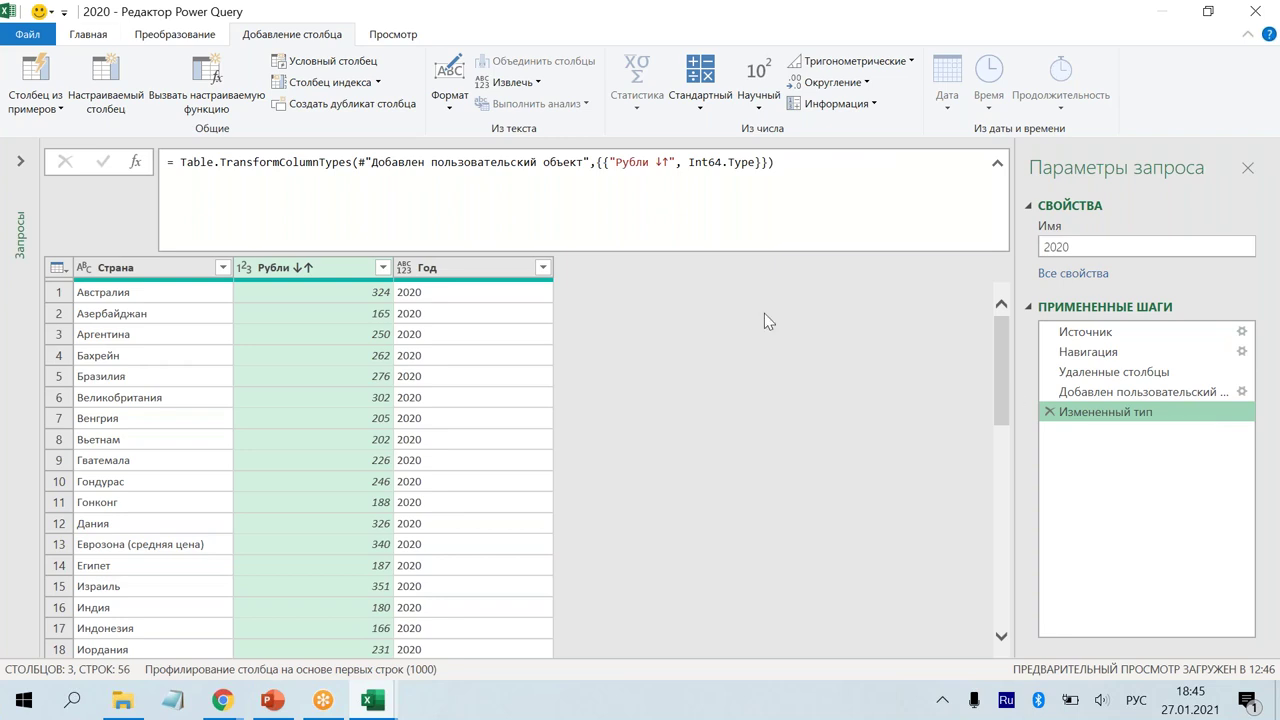
Step: Examine the 2020 query's full M code in the Advanced Editor and close it without changes
{"action": "left_click", "coordinate": [88, 38]}
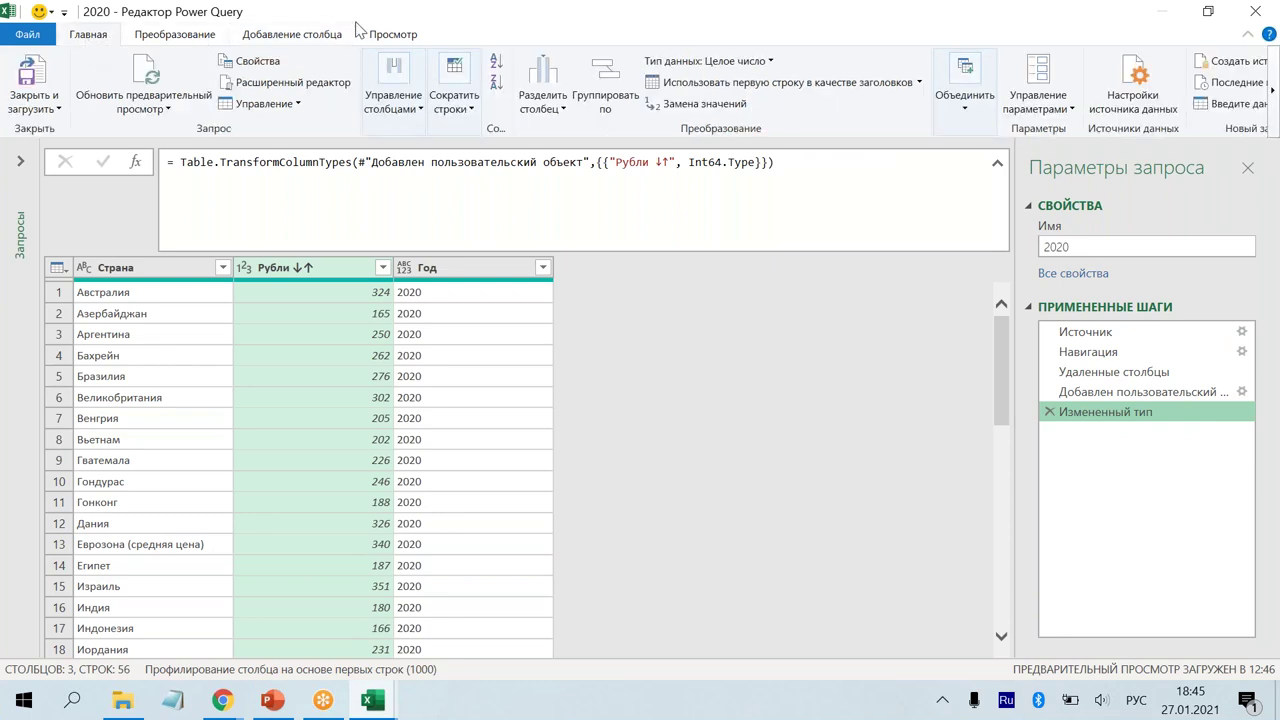
{"action": "left_click", "coordinate": [389, 37]}
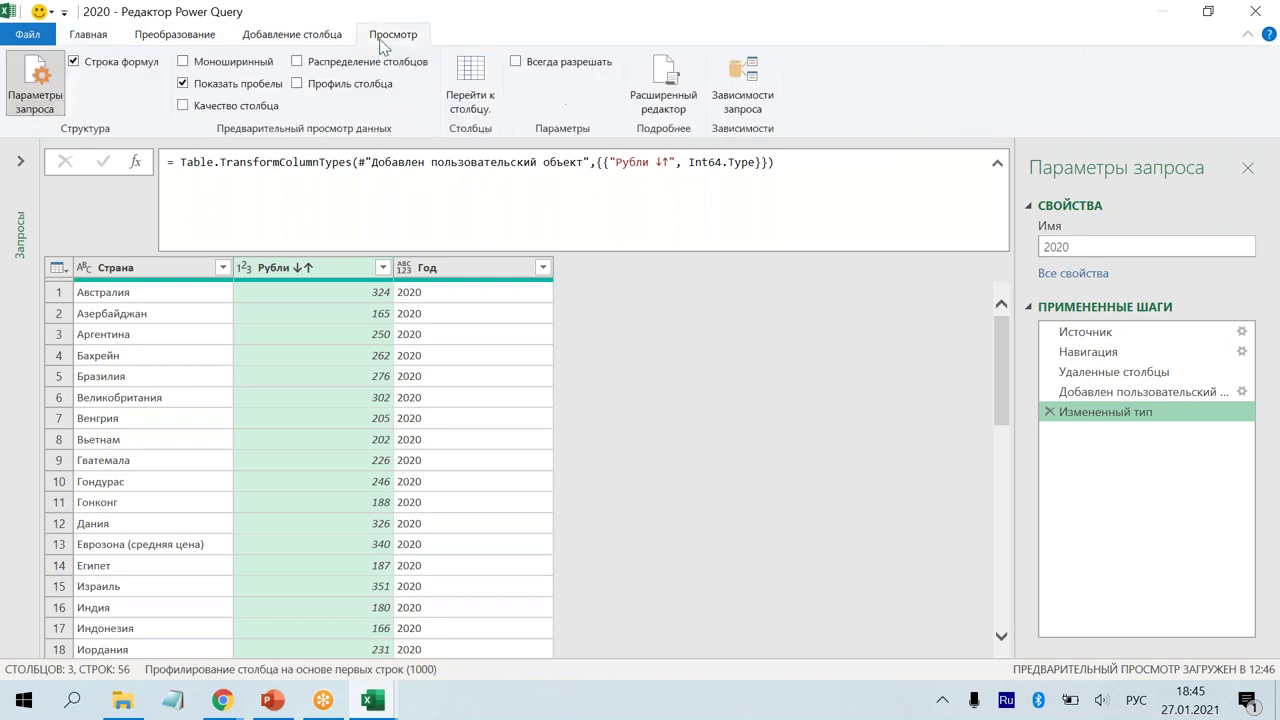
{"action": "left_click", "coordinate": [660, 102]}
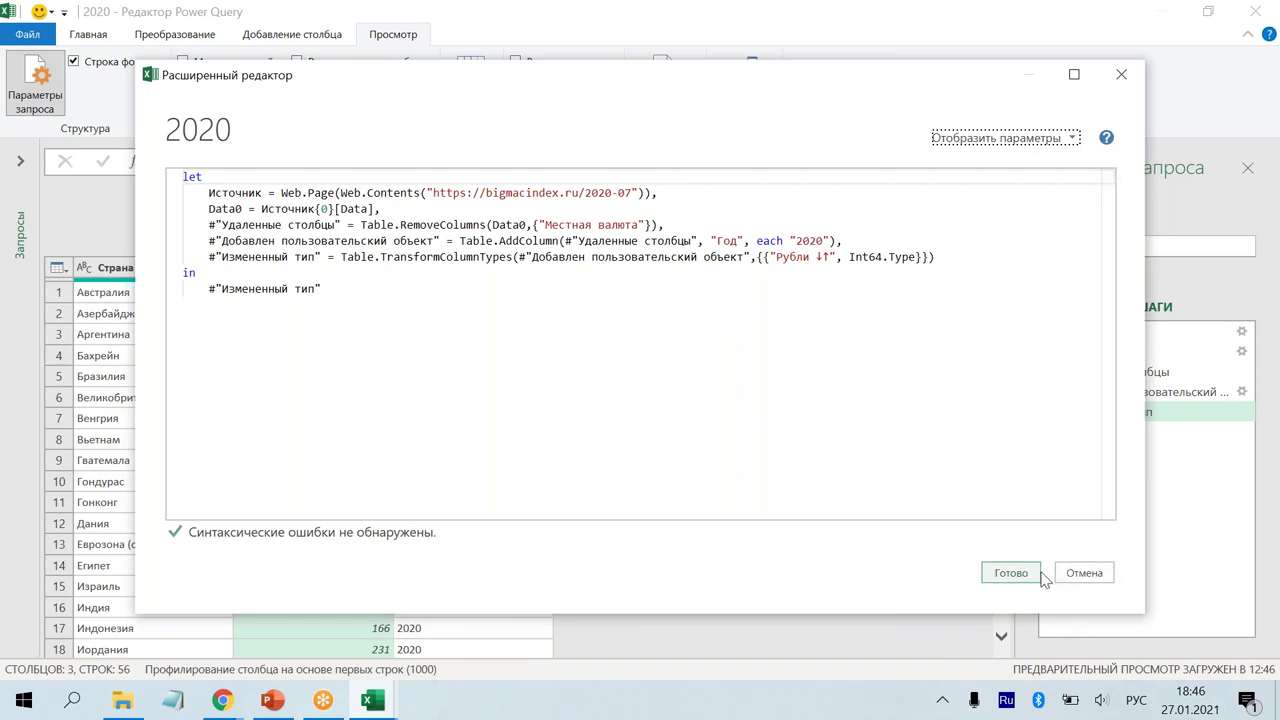
{"action": "left_click", "coordinate": [1073, 575]}
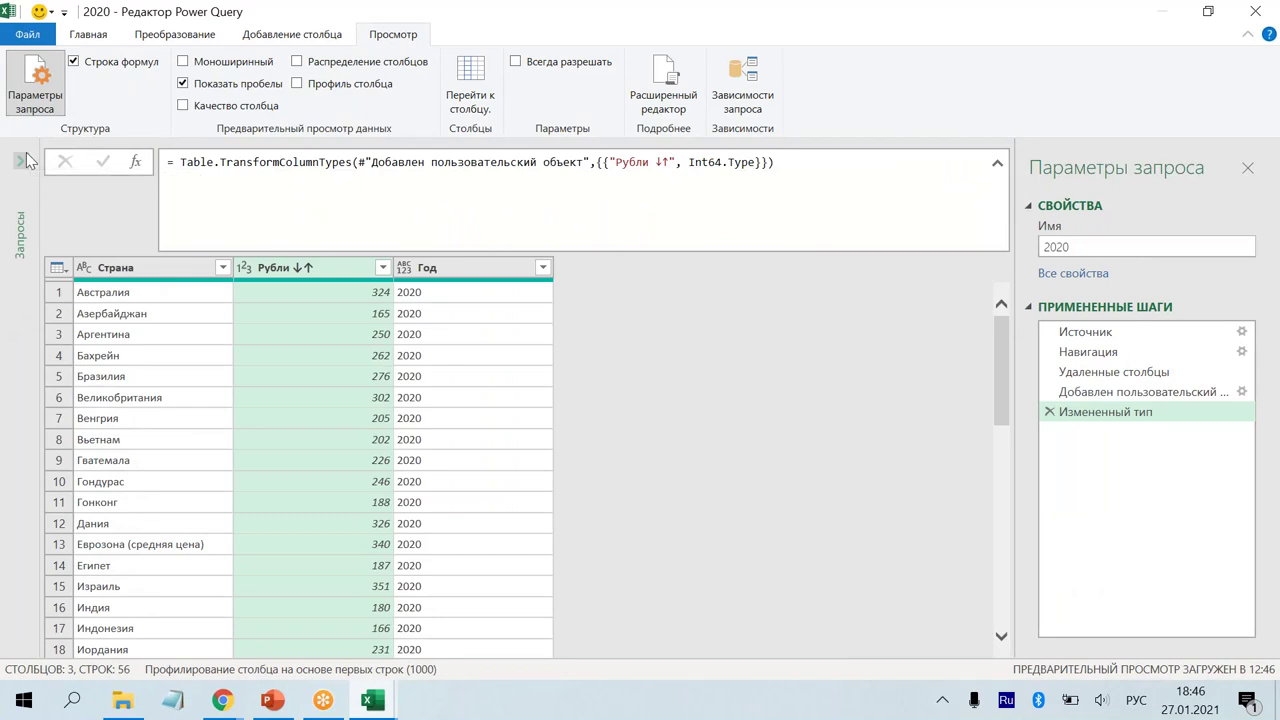
Step: Duplicate the 2020 query and rename the copy 2010
{"action": "left_click", "coordinate": [22, 160]}
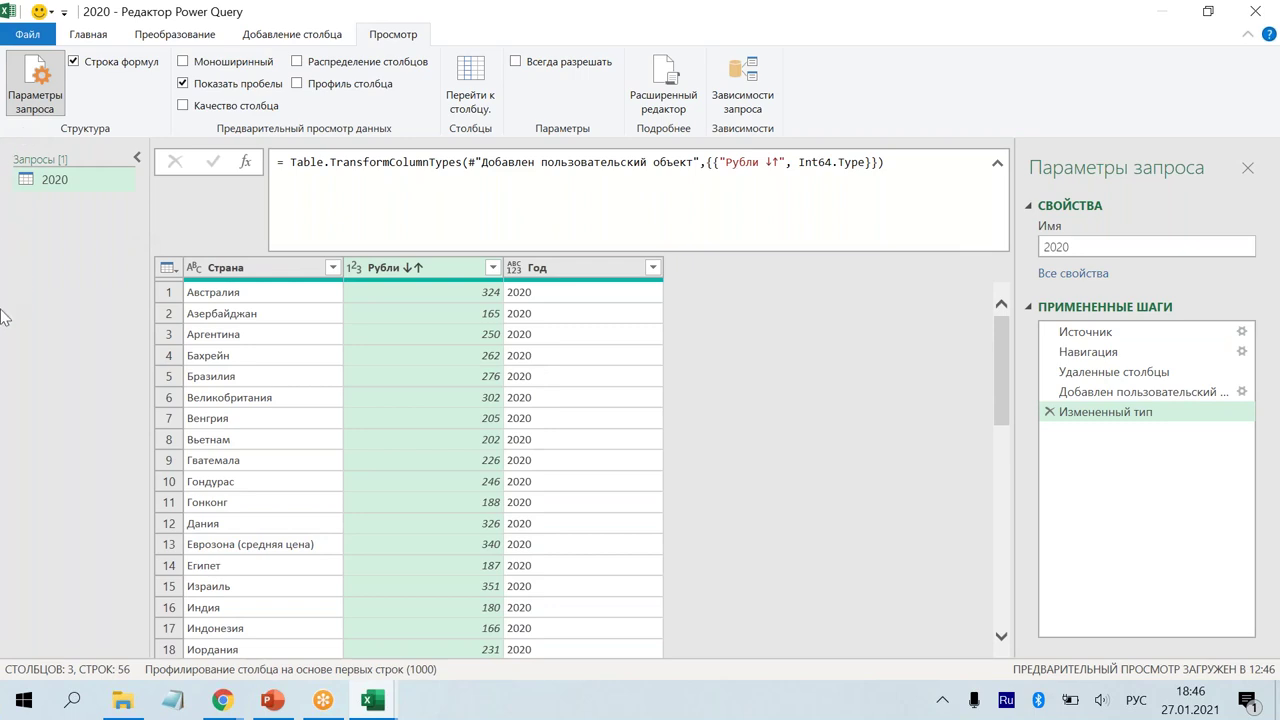
{"action": "right_click", "coordinate": [61, 183]}
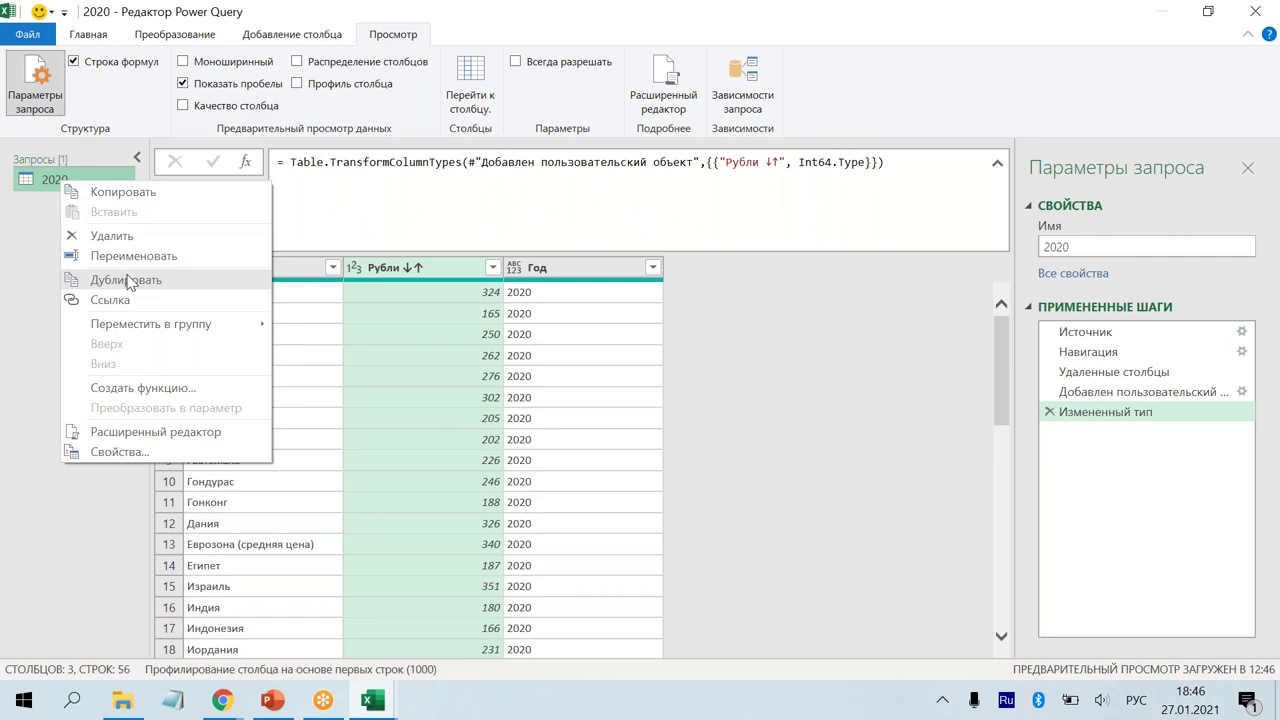
{"action": "left_click", "coordinate": [128, 281]}
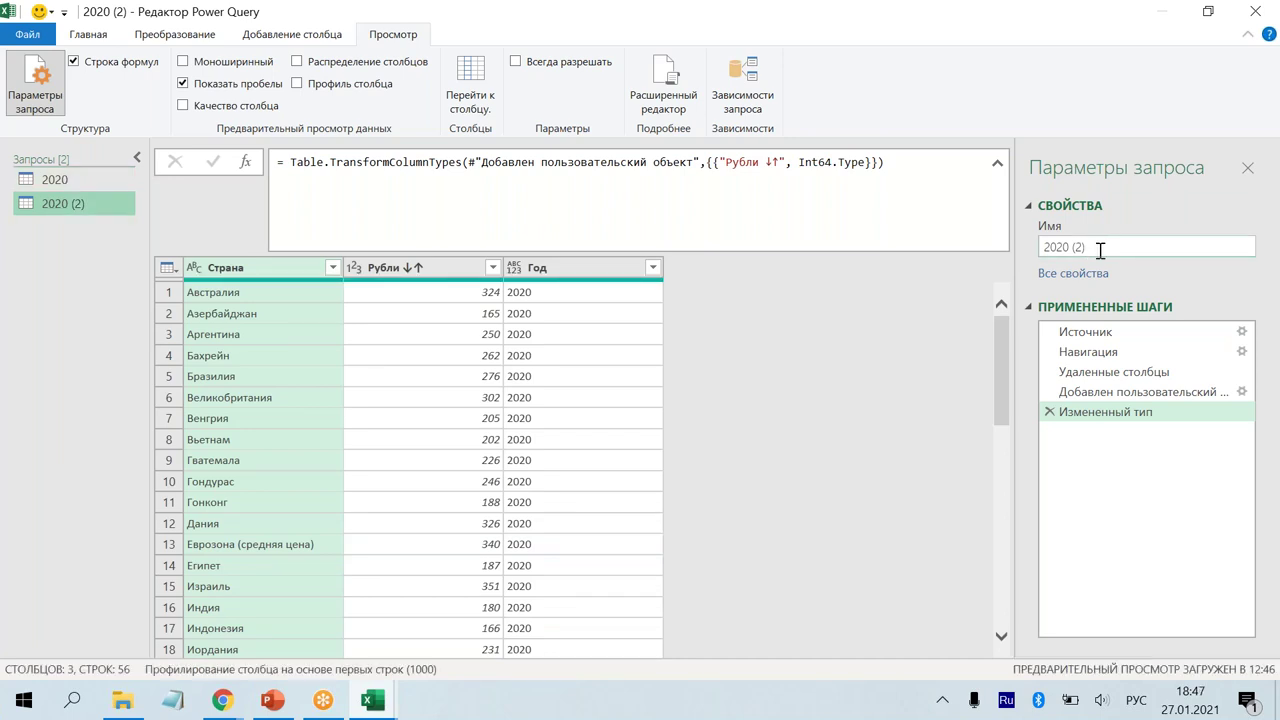
{"action": "left_click", "coordinate": [1099, 247]}
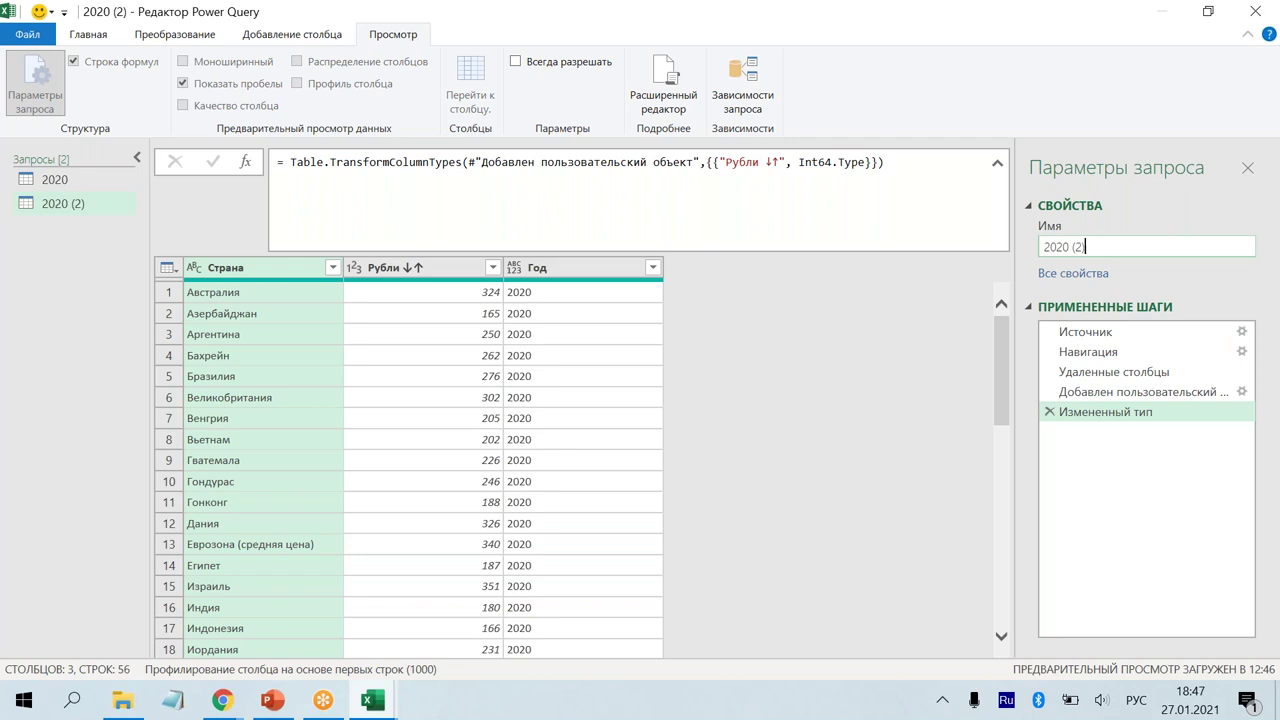
{"action": "key", "text": "BackSpace"}
{"action": "key", "text": "BackSpace"}
{"action": "key", "text": "BackSpace"}
{"action": "key", "text": "BackSpace"}
{"action": "key", "text": "BackSpace"}
{"action": "key", "text": "BackSpace"}
{"action": "type", "text": "10"}
{"action": "key", "text": "Return"}
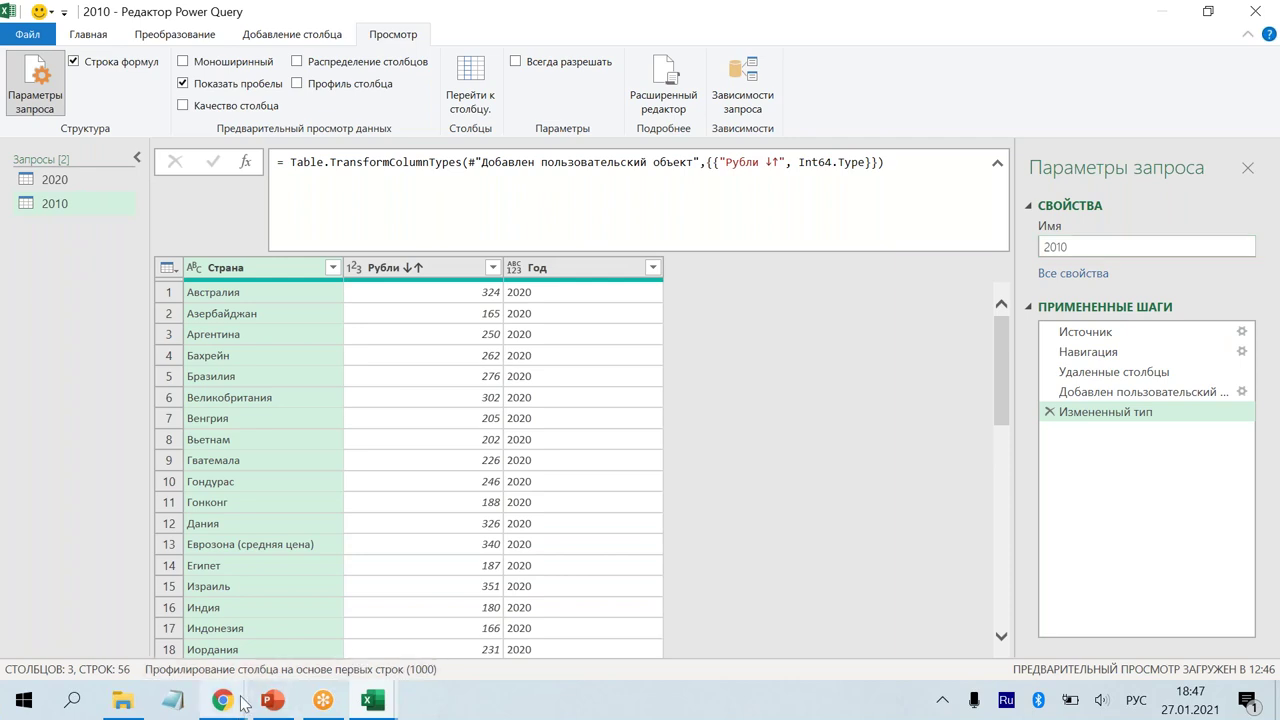
Step: Switch to Chrome, open the July 2010 index page on bigmacindex.ru and look through its country price table
{"action": "mouse_move", "coordinate": [243, 705]}
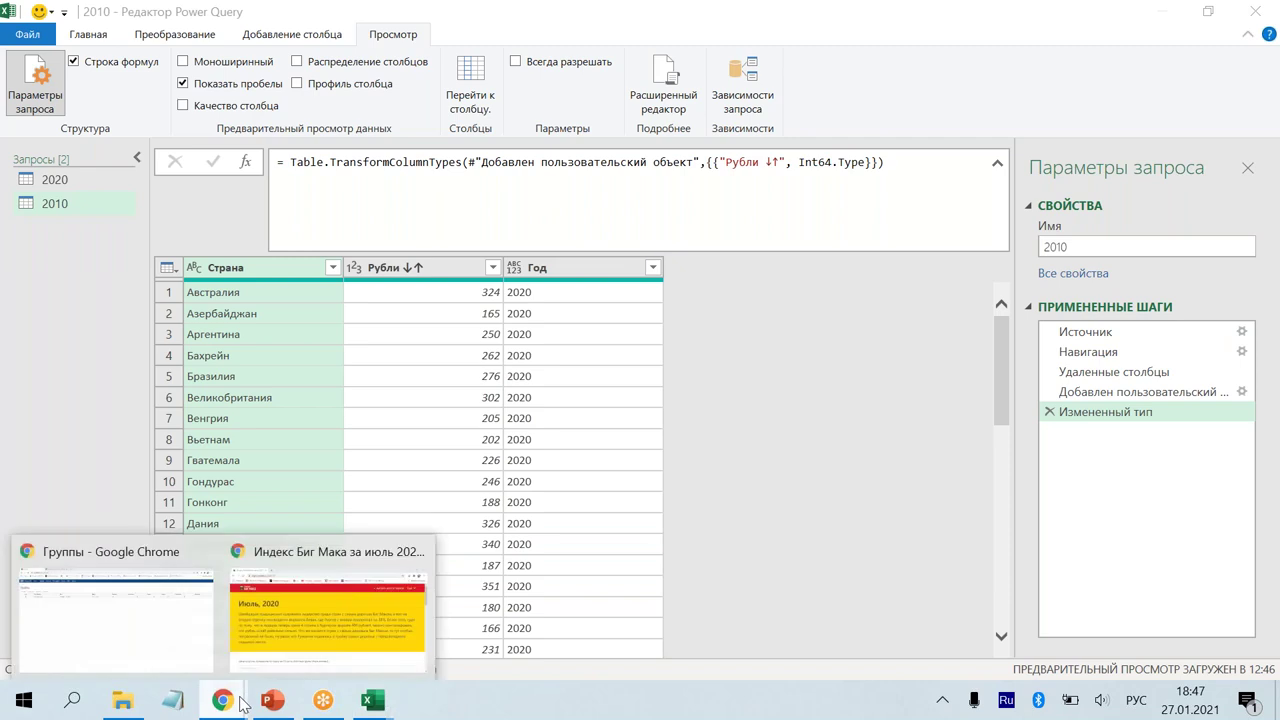
{"action": "left_click", "coordinate": [297, 633]}
{"action": "key", "text": "alt+Left"}
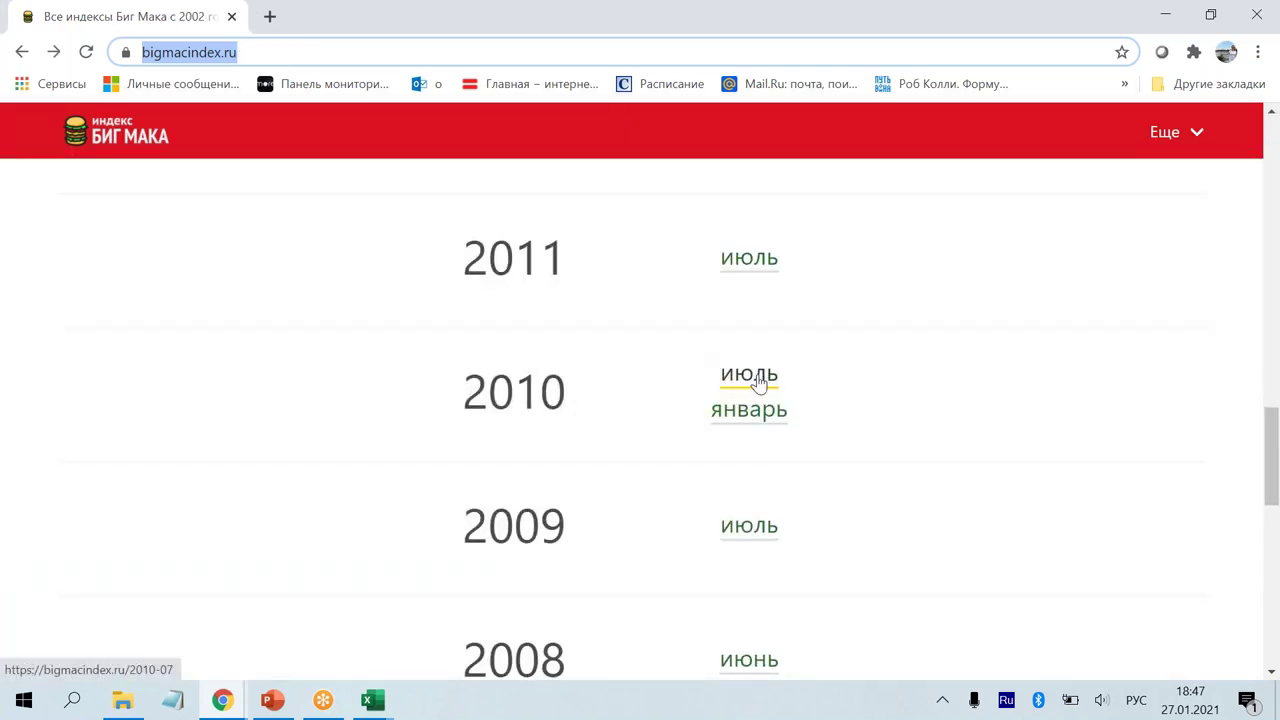
{"action": "left_click", "coordinate": [758, 384]}
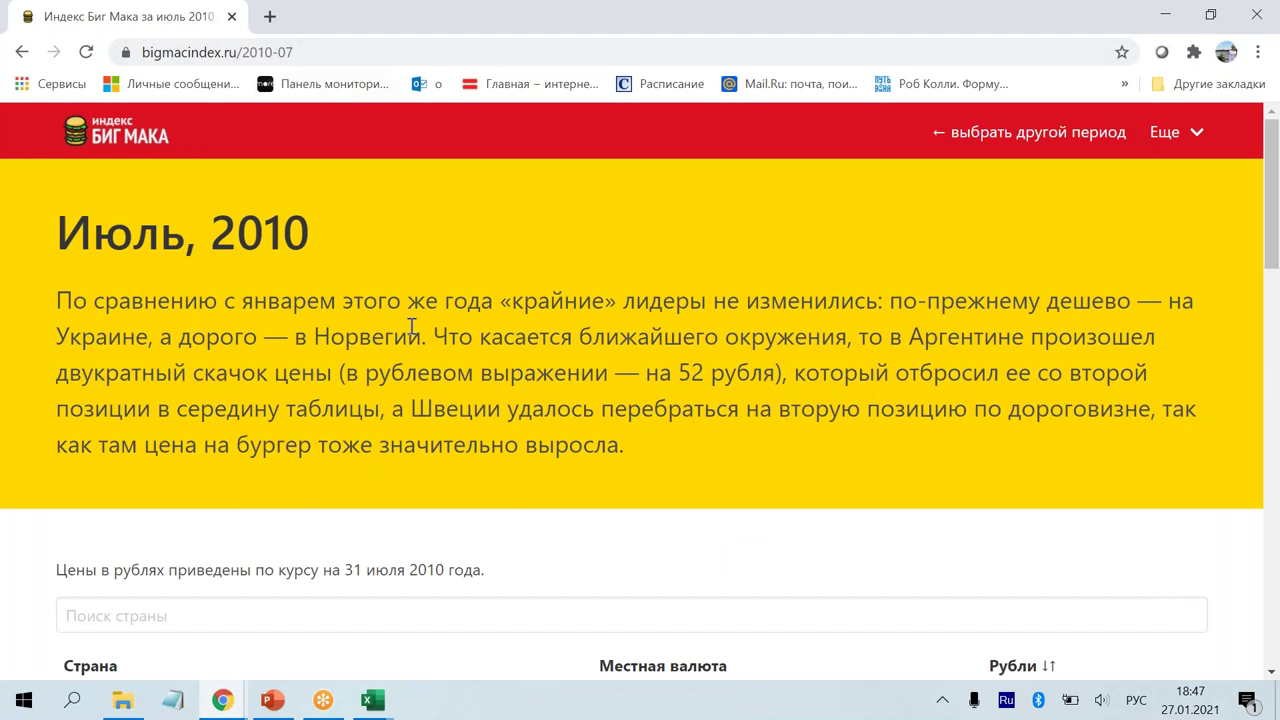
{"action": "scroll", "coordinate": [411, 326], "scroll_direction": "down", "scroll_amount": 1}
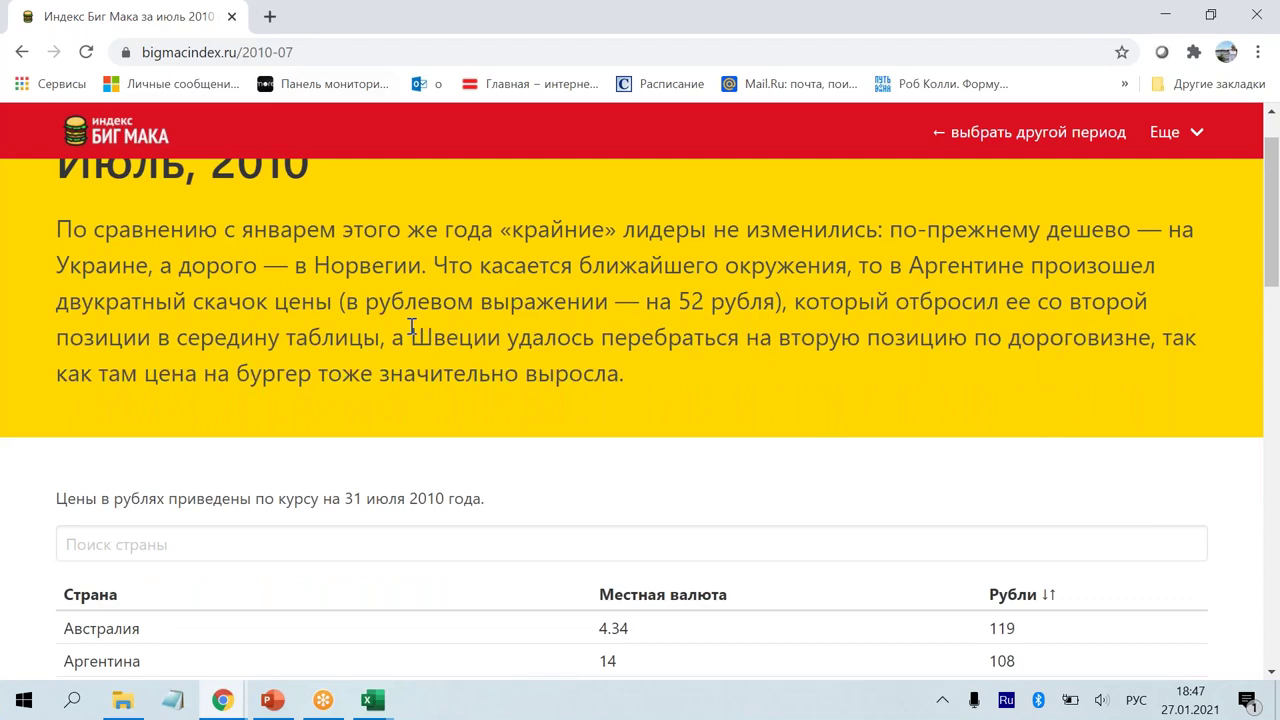
{"action": "scroll", "coordinate": [1062, 382], "scroll_direction": "down", "scroll_amount": 5}
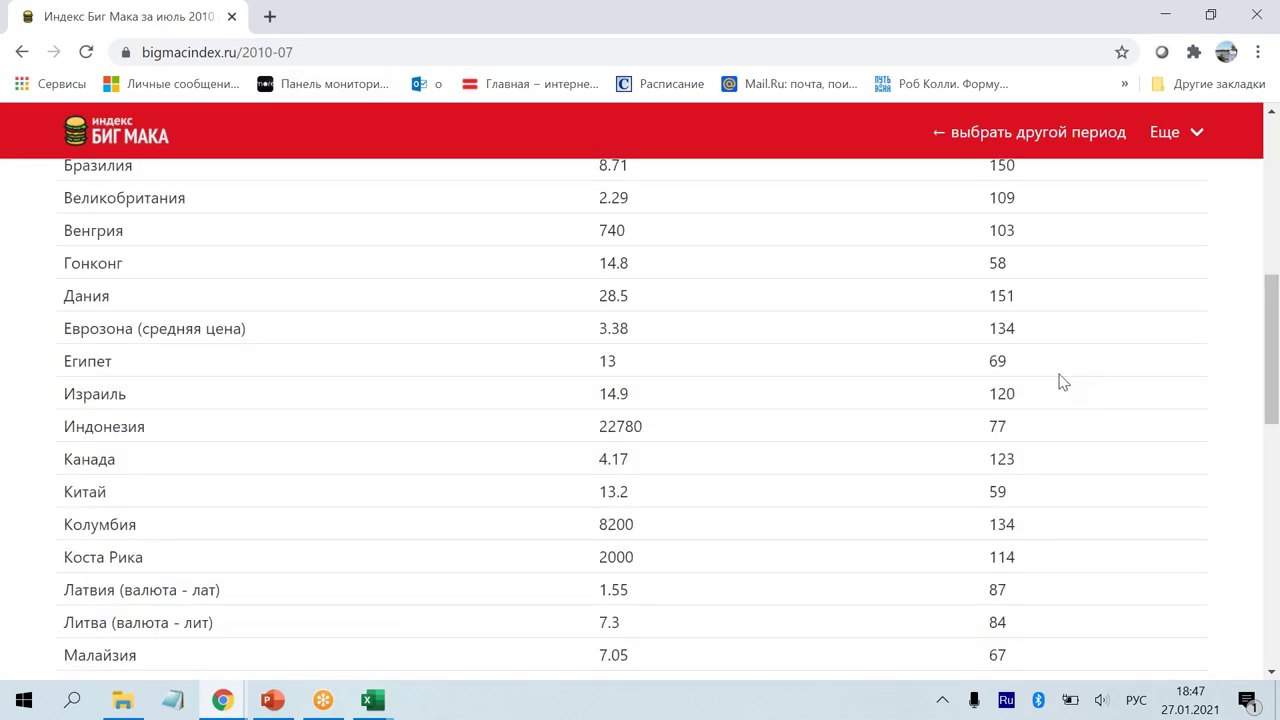
{"action": "scroll", "coordinate": [1062, 382], "scroll_direction": "down", "scroll_amount": 5}
{"action": "mouse_move", "coordinate": [372, 700]}
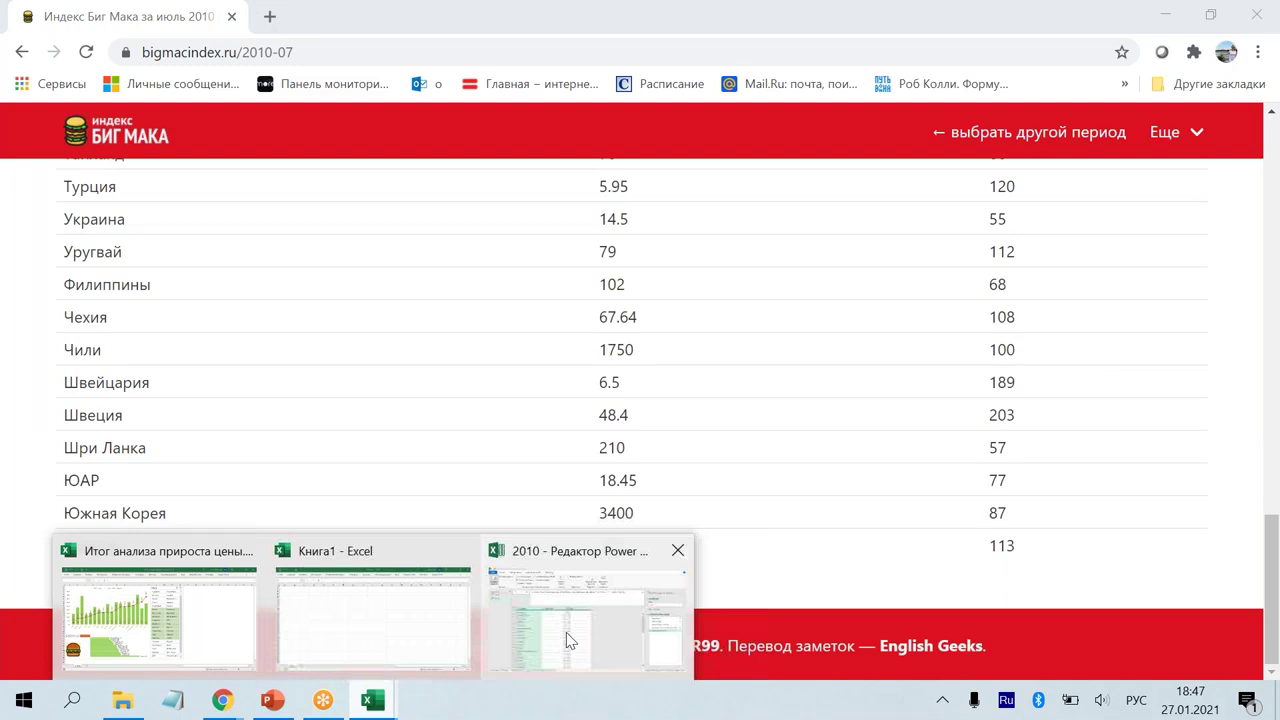
{"action": "left_click", "coordinate": [566, 632]}
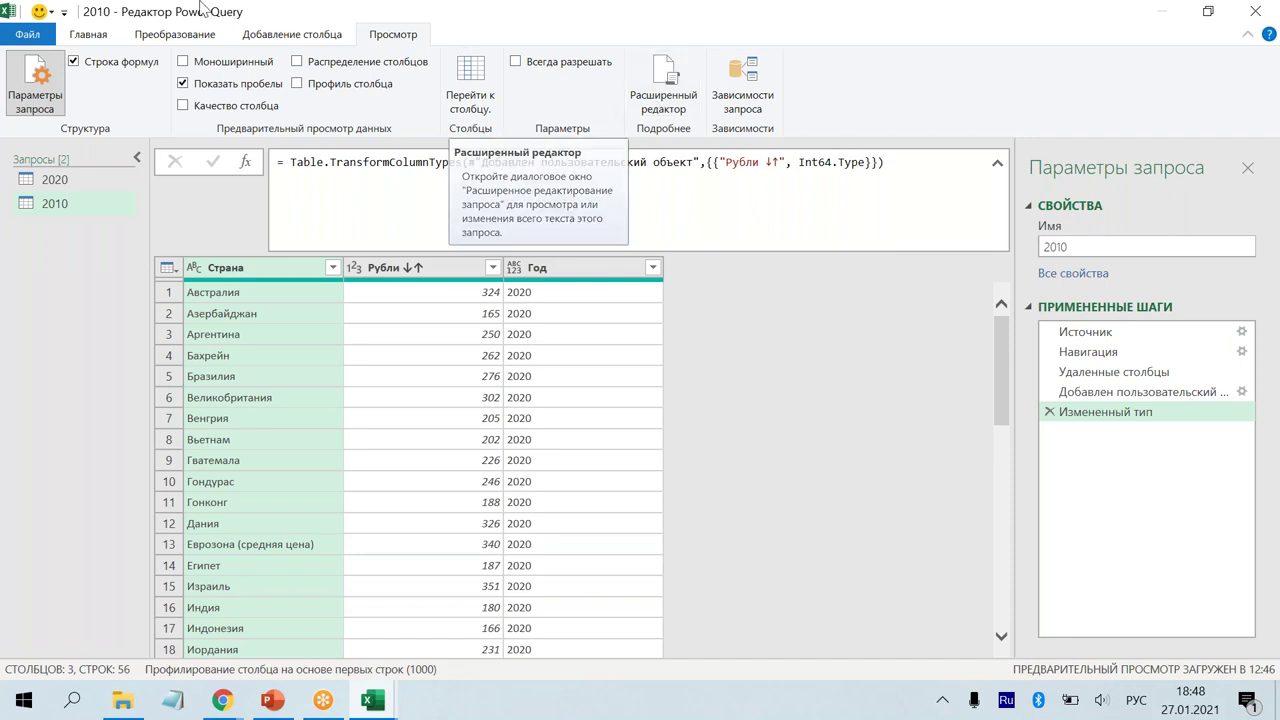
{"action": "left_click", "coordinate": [90, 36]}
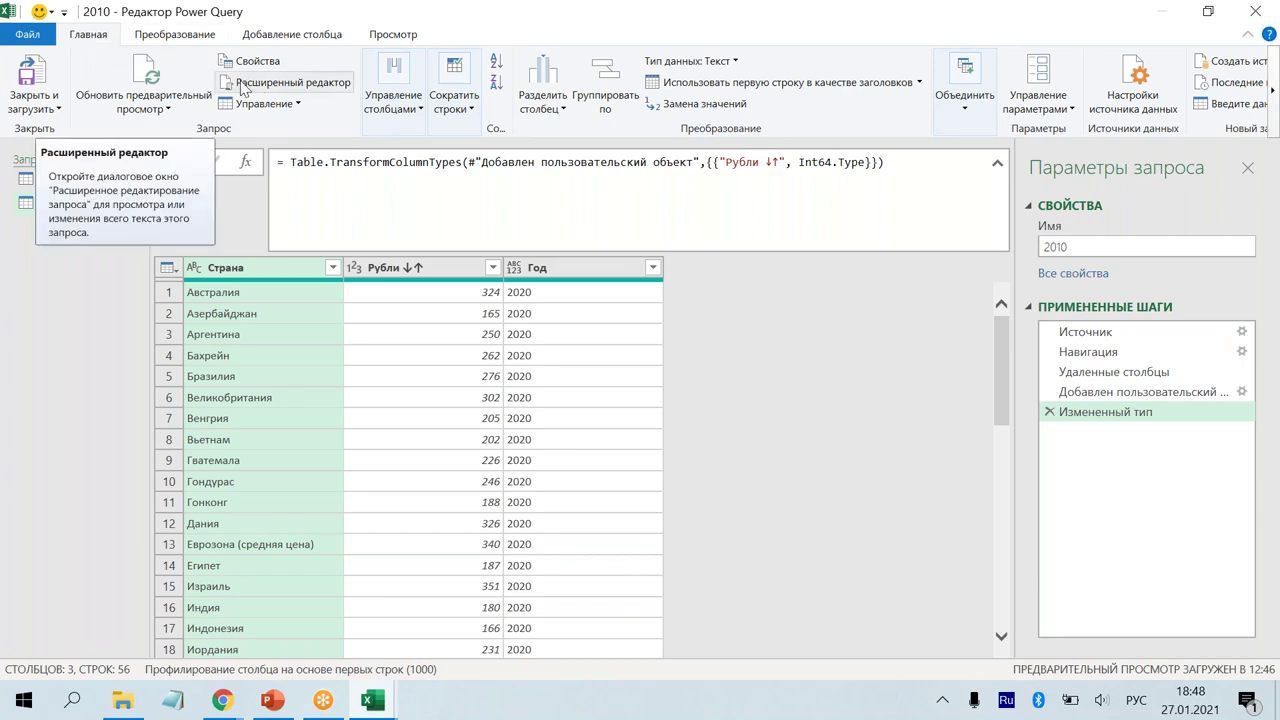
{"action": "left_click", "coordinate": [288, 84]}
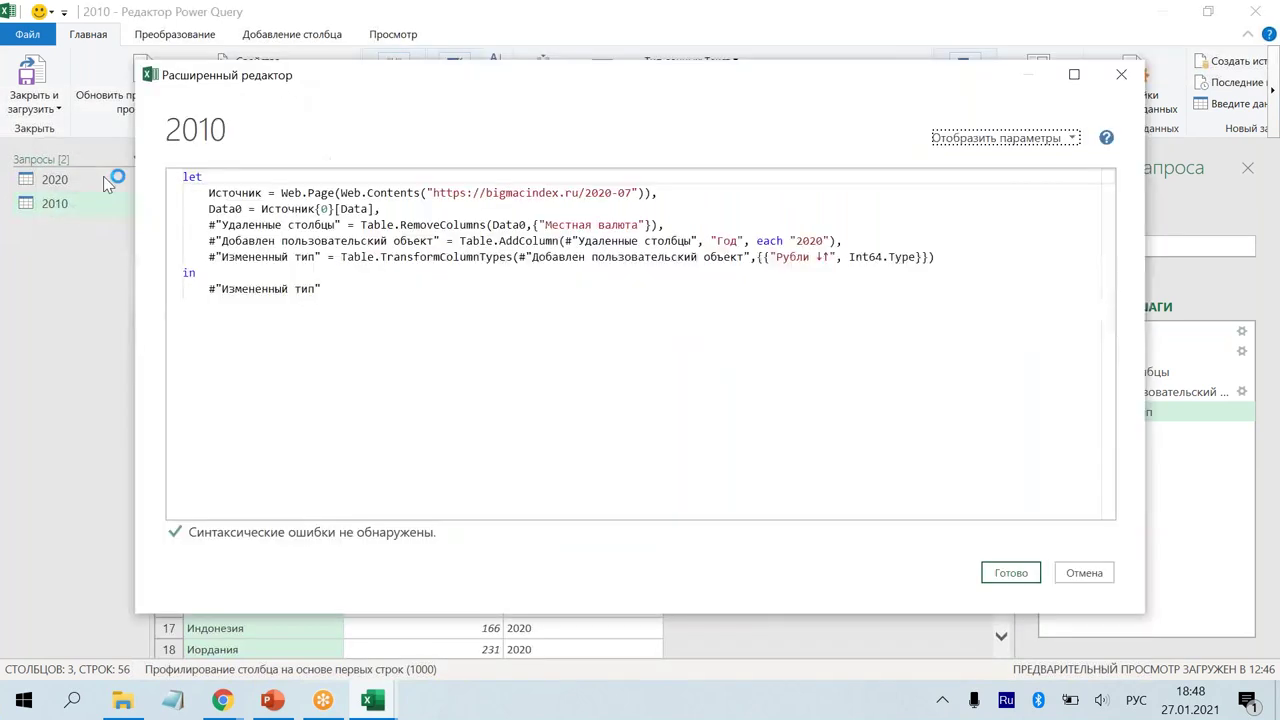
{"action": "left_click", "coordinate": [605, 193]}
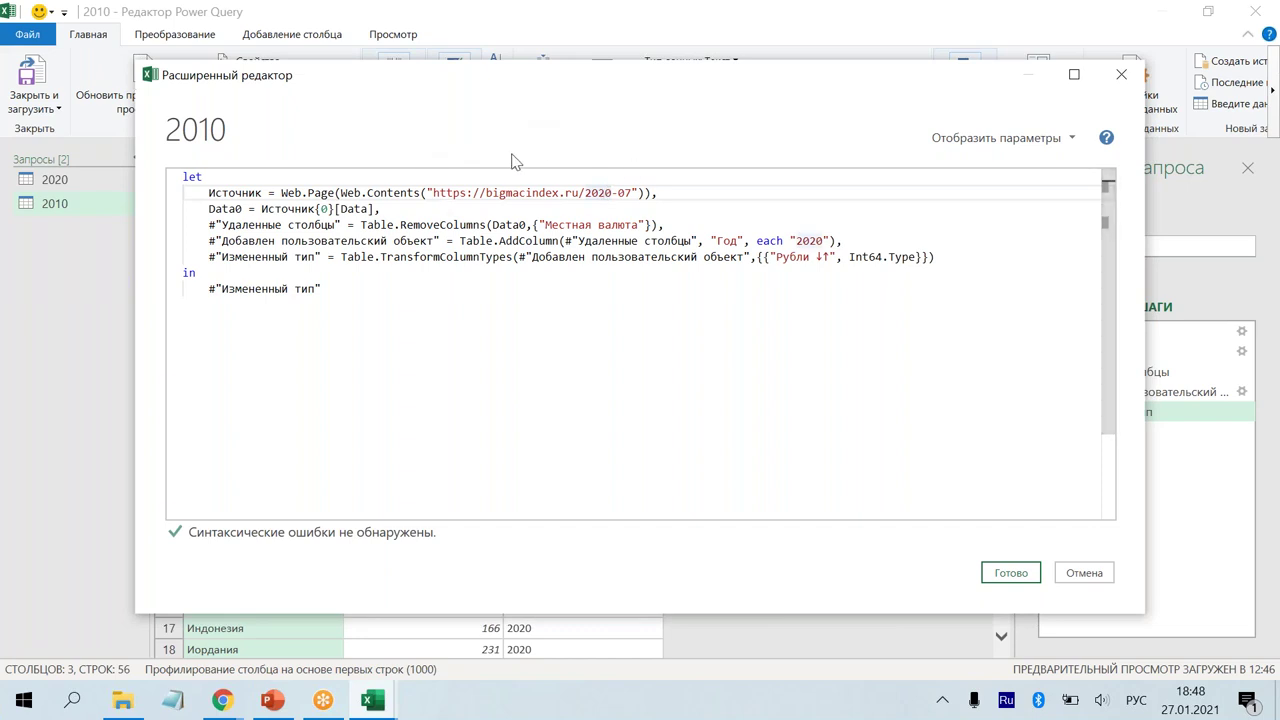
{"action": "key", "text": "BackSpace"}
{"action": "type", "text": "1"}
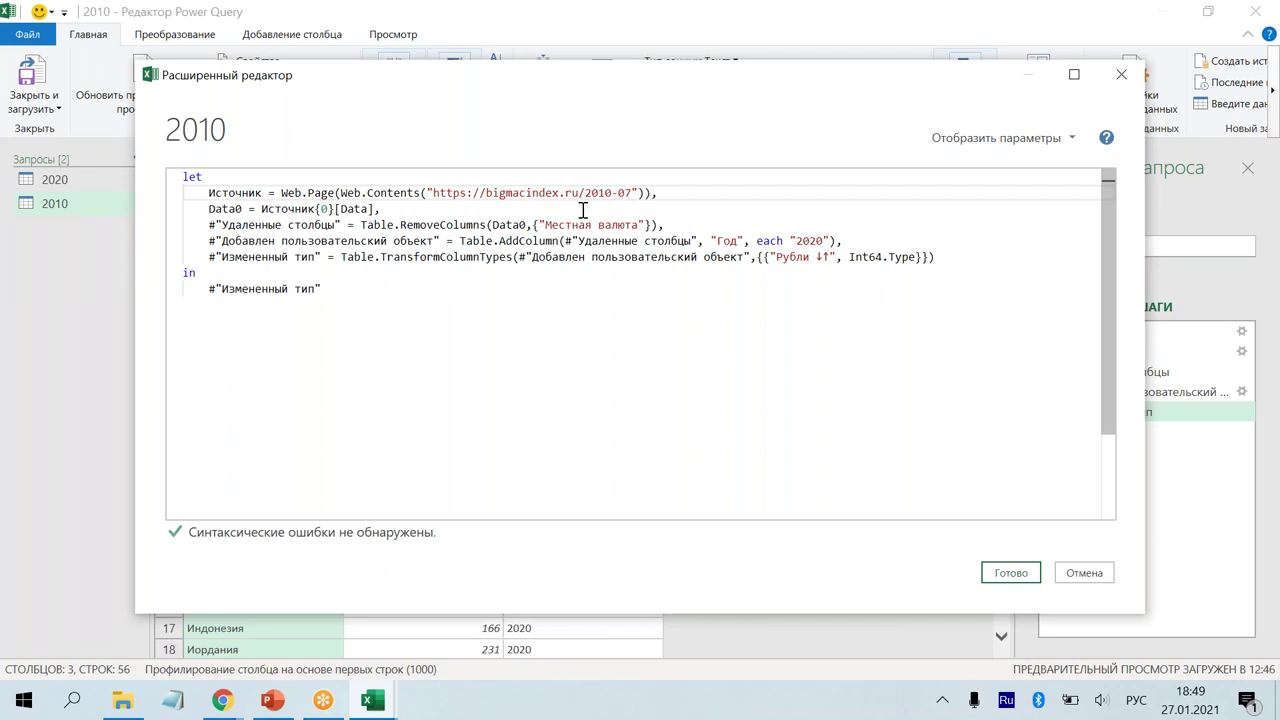
{"action": "left_click_drag", "start_coordinate": [432, 193], "coordinate": [633, 191]}
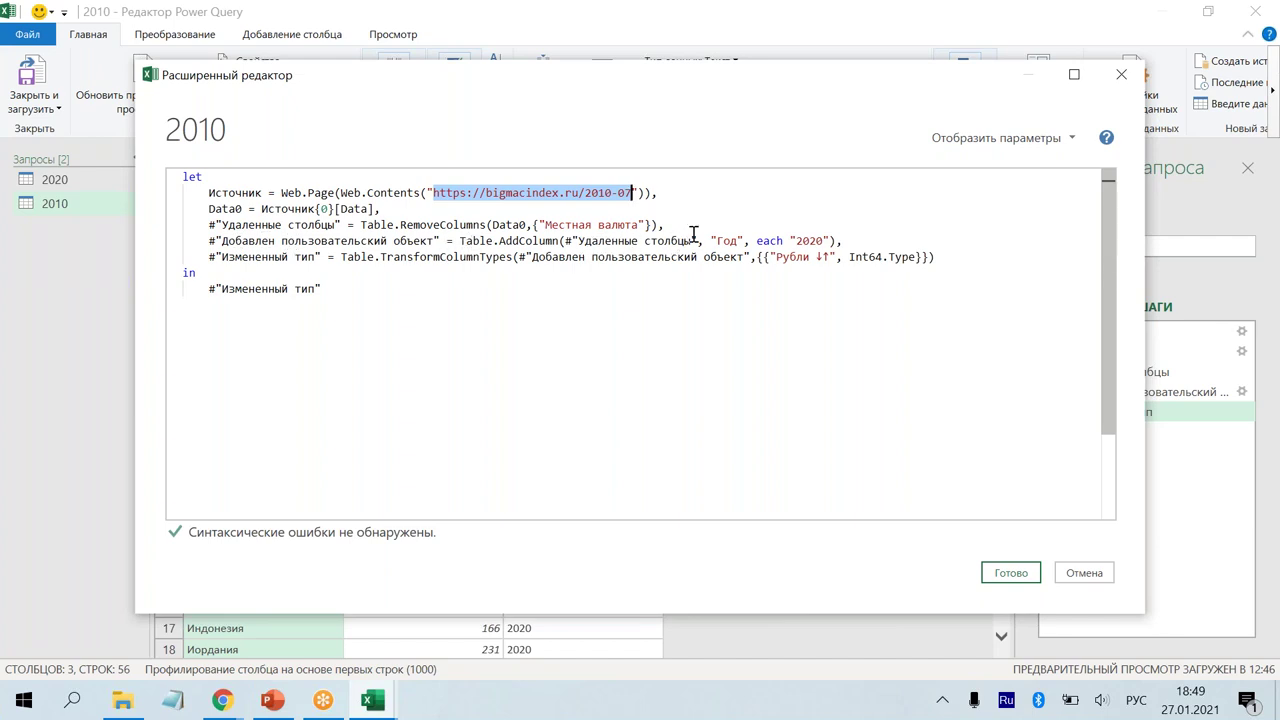
Step: Set the Год column's value to "2010" in the 2010 query's code, apply the edits and compare the result with the 2020 query
{"action": "left_click", "coordinate": [808, 236]}
{"action": "left_click_drag", "start_coordinate": [810, 240], "coordinate": [816, 240]}
{"action": "type", "text": "1"}
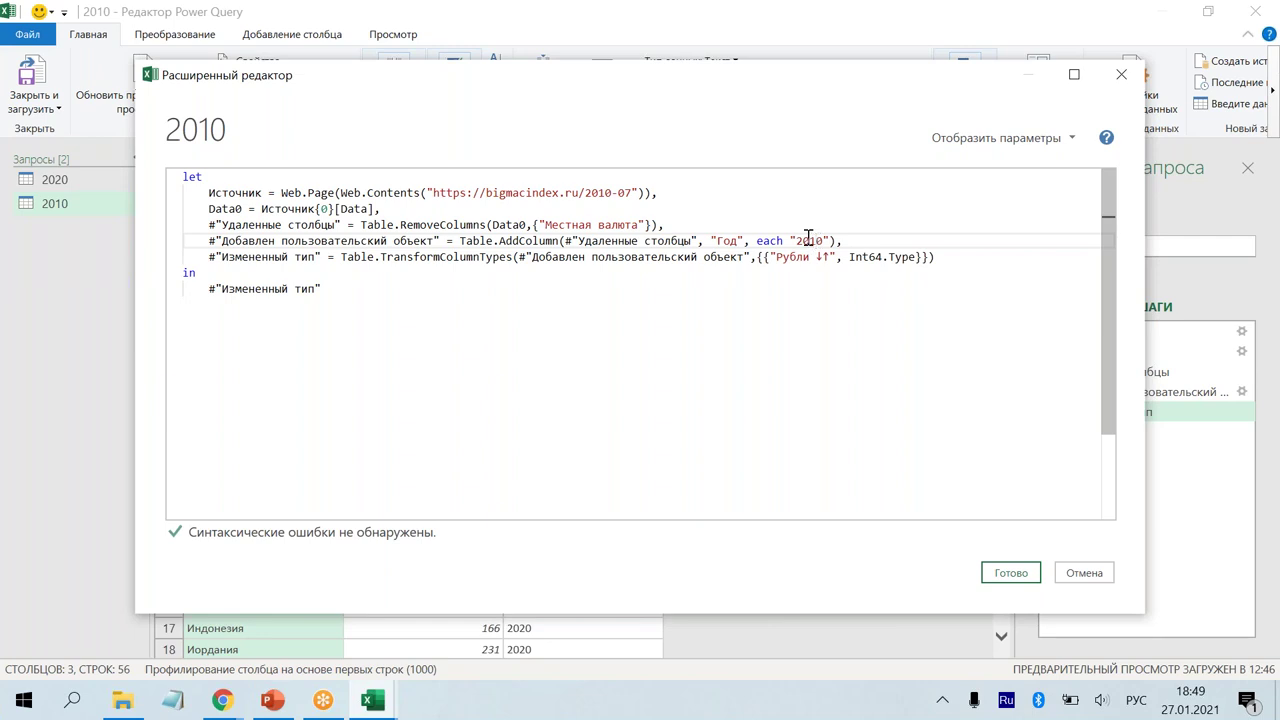
{"action": "left_click", "coordinate": [1030, 576]}
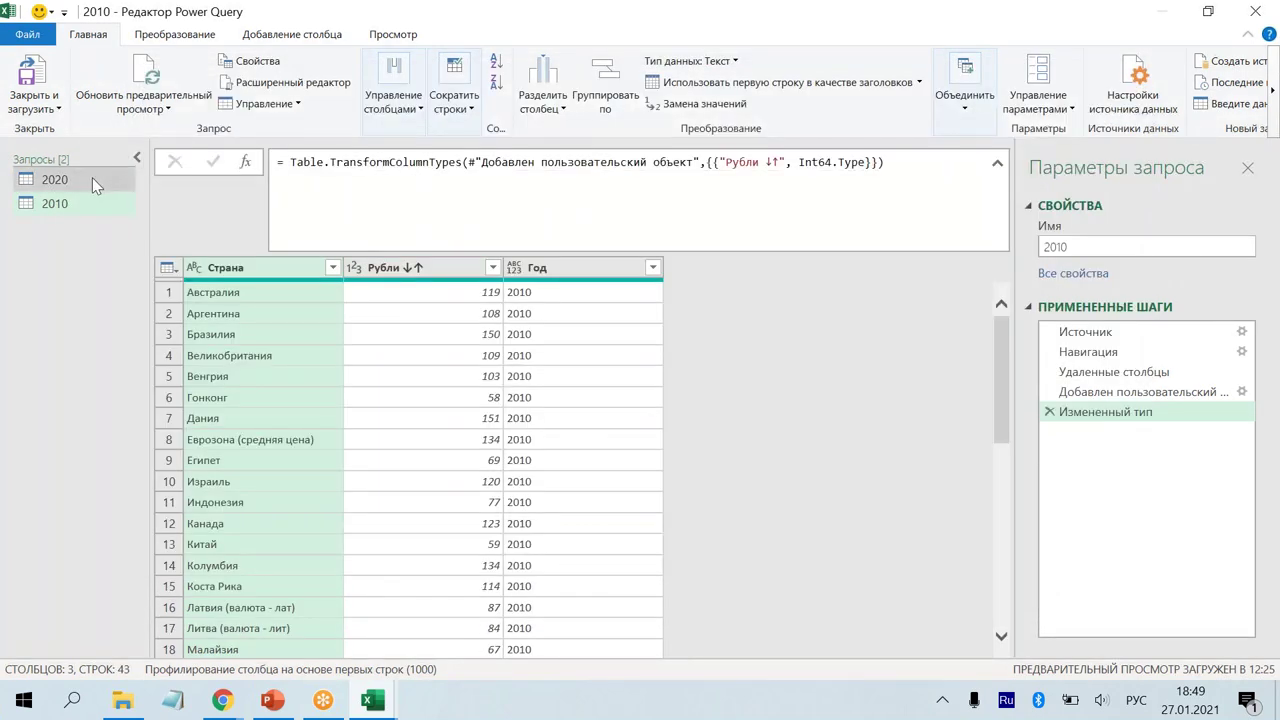
{"action": "left_click", "coordinate": [87, 178]}
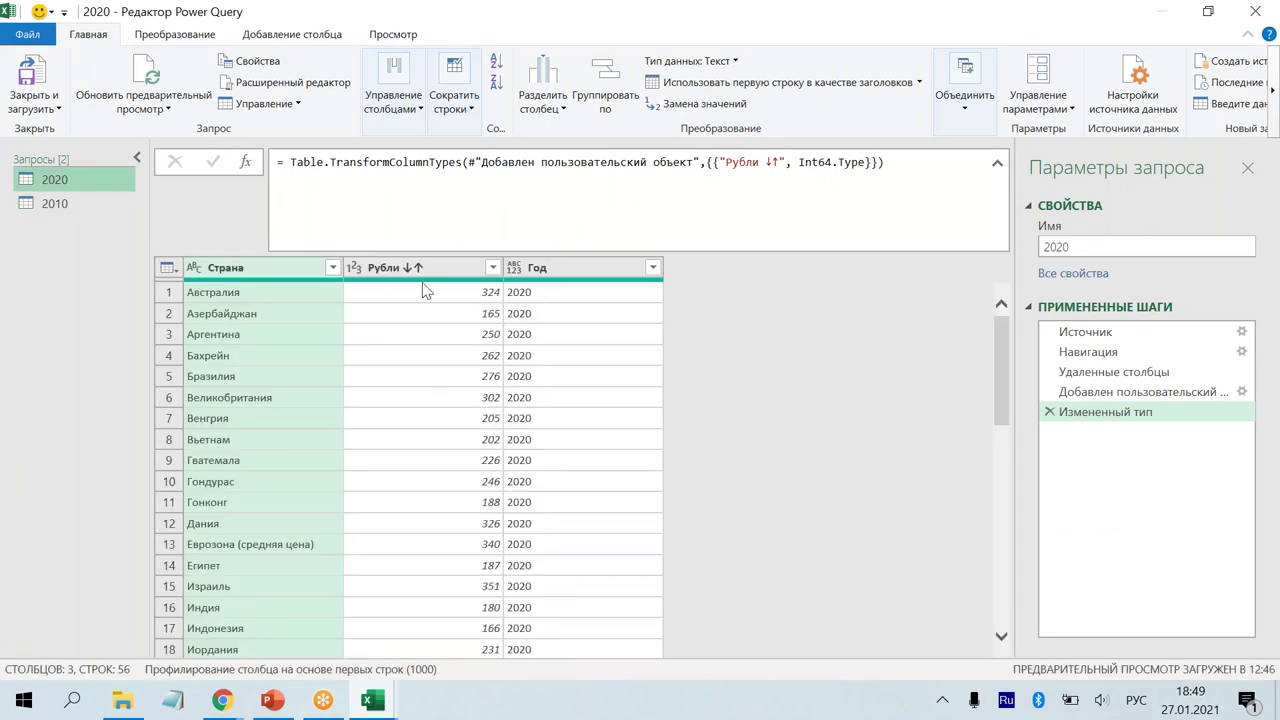
{"action": "left_click", "coordinate": [64, 203]}
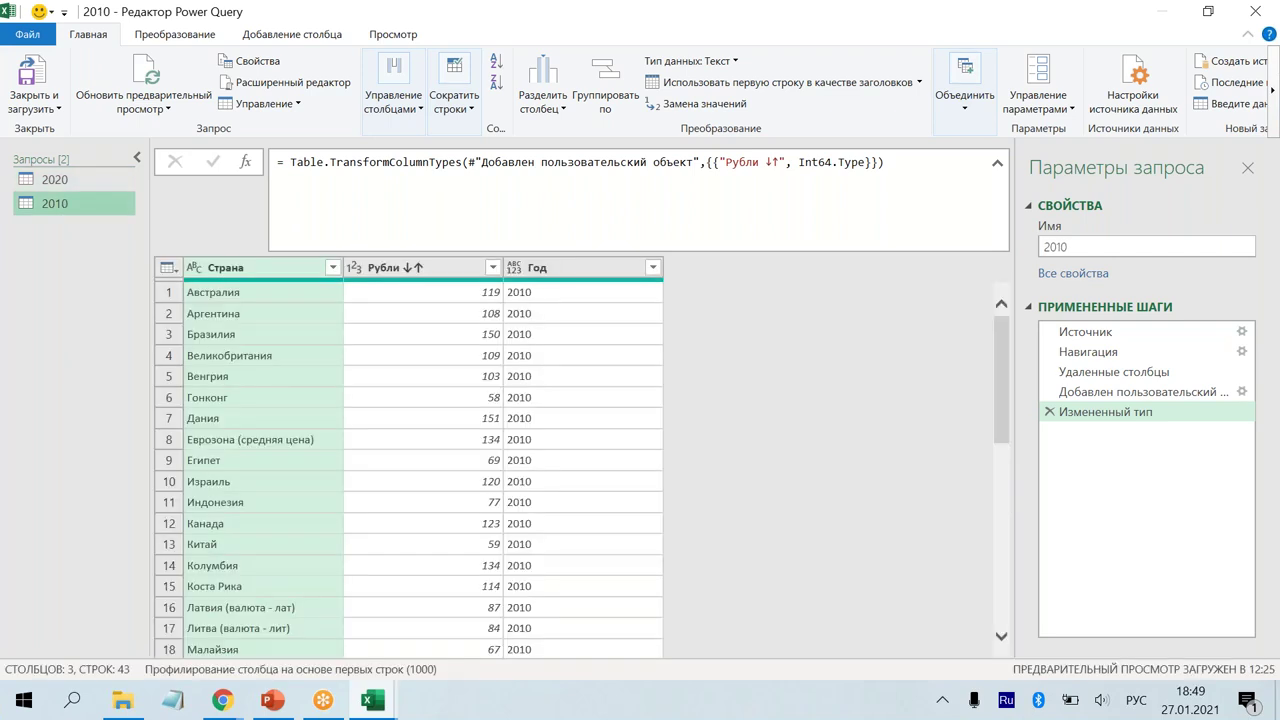
Step: Switch to the PowerPoint presentation, consult the Этап 2 slide on creating the analysis query, and return to the Power Query editor
{"action": "left_click", "coordinate": [268, 703]}
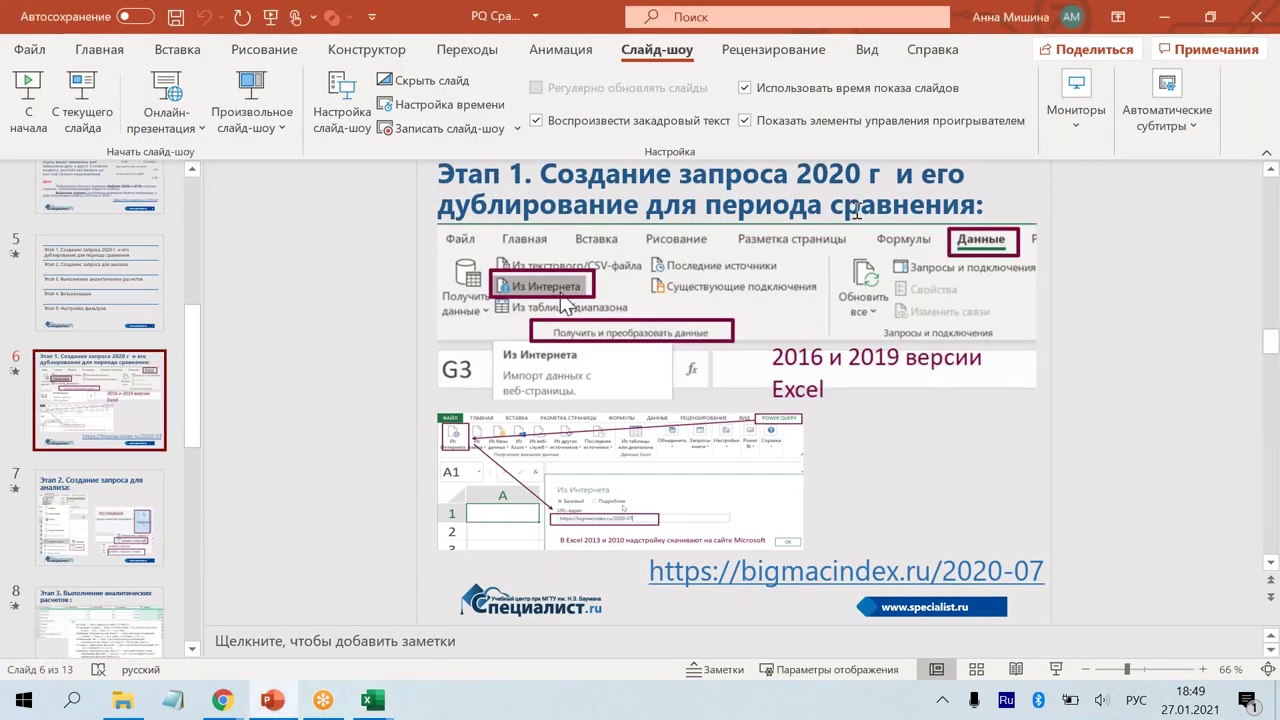
{"action": "left_click", "coordinate": [115, 518]}
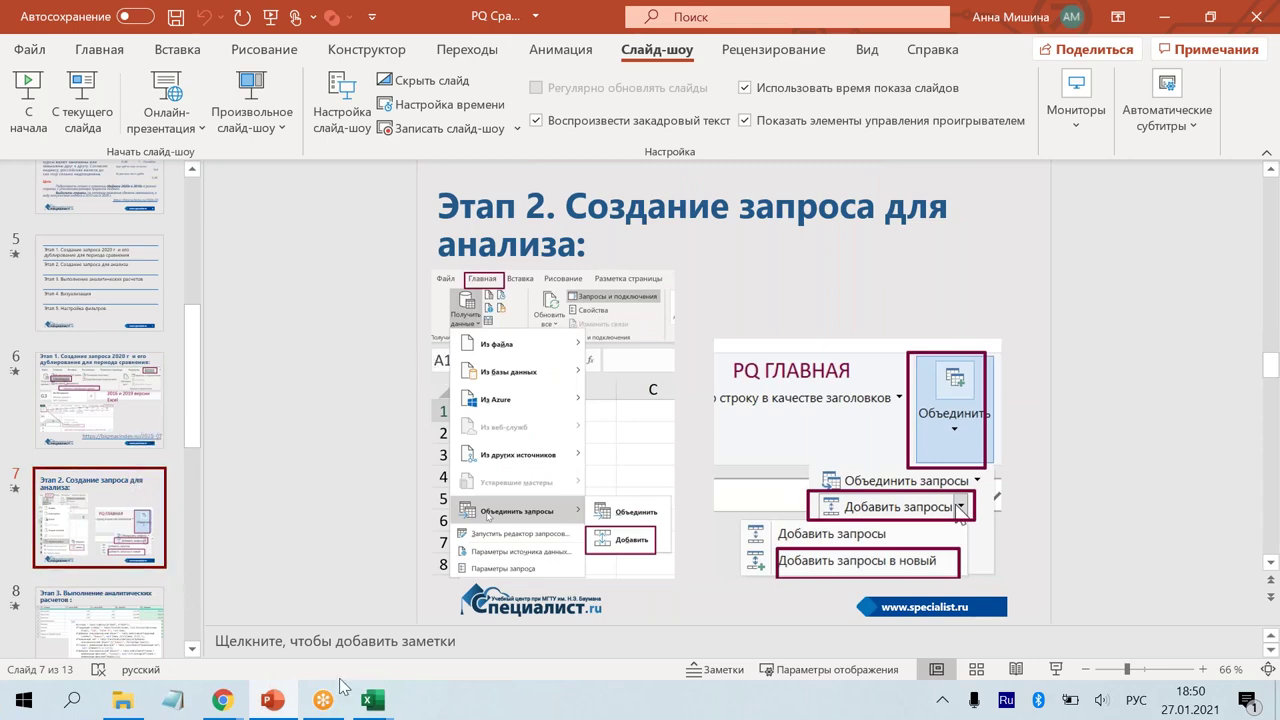
{"action": "mouse_move", "coordinate": [366, 703]}
{"action": "left_click", "coordinate": [150, 630]}
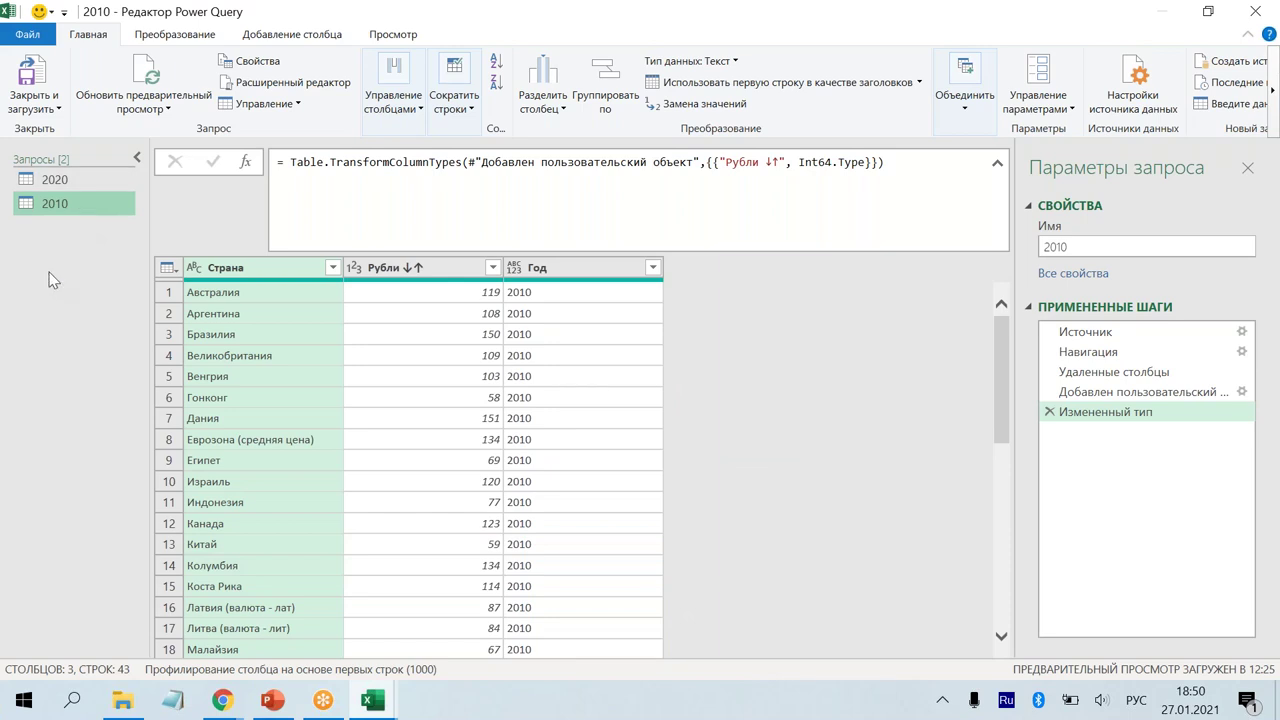
Step: Compare the tables of the 2020 and 2010 queries
{"action": "left_click", "coordinate": [61, 179]}
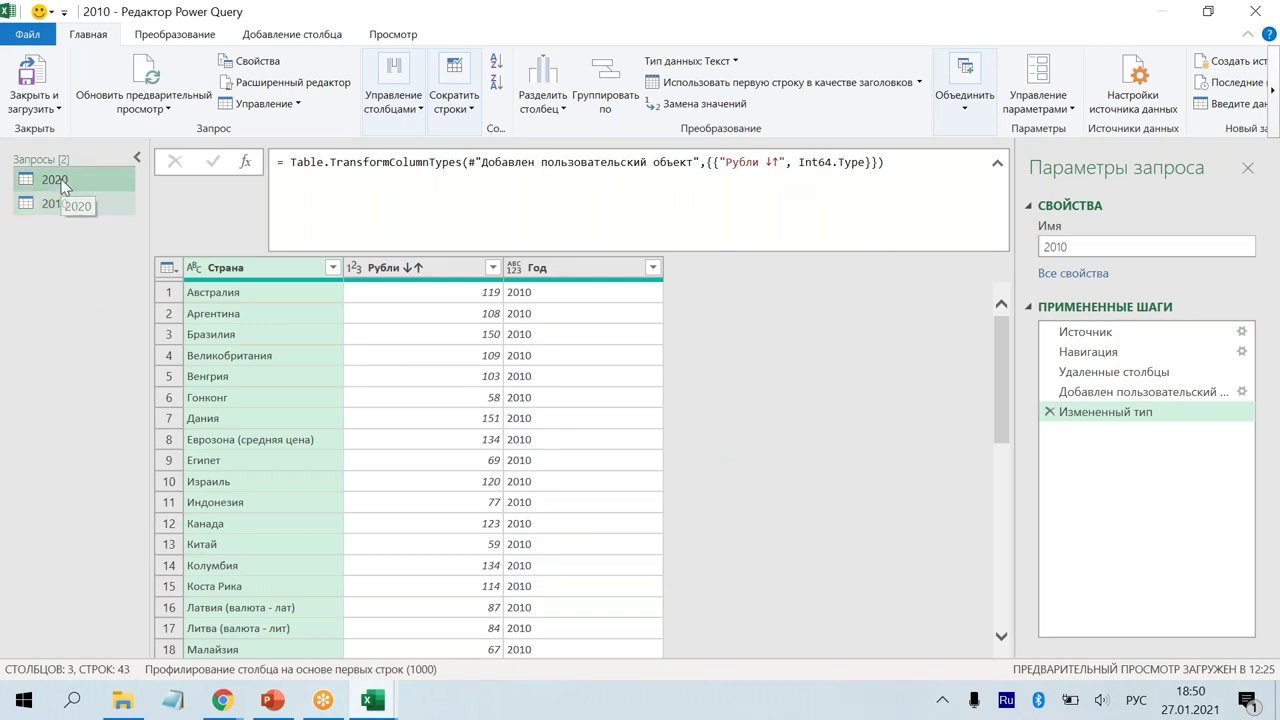
{"action": "left_click", "coordinate": [66, 203]}
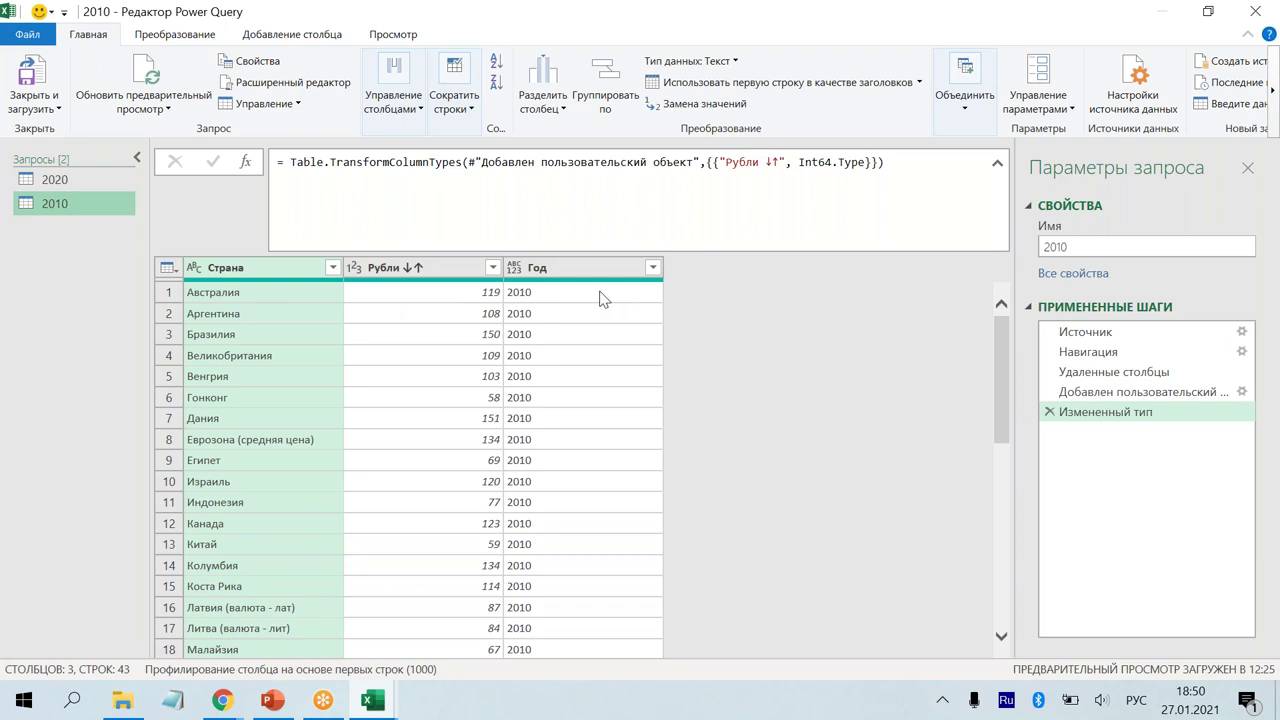
{"action": "left_click", "coordinate": [75, 183]}
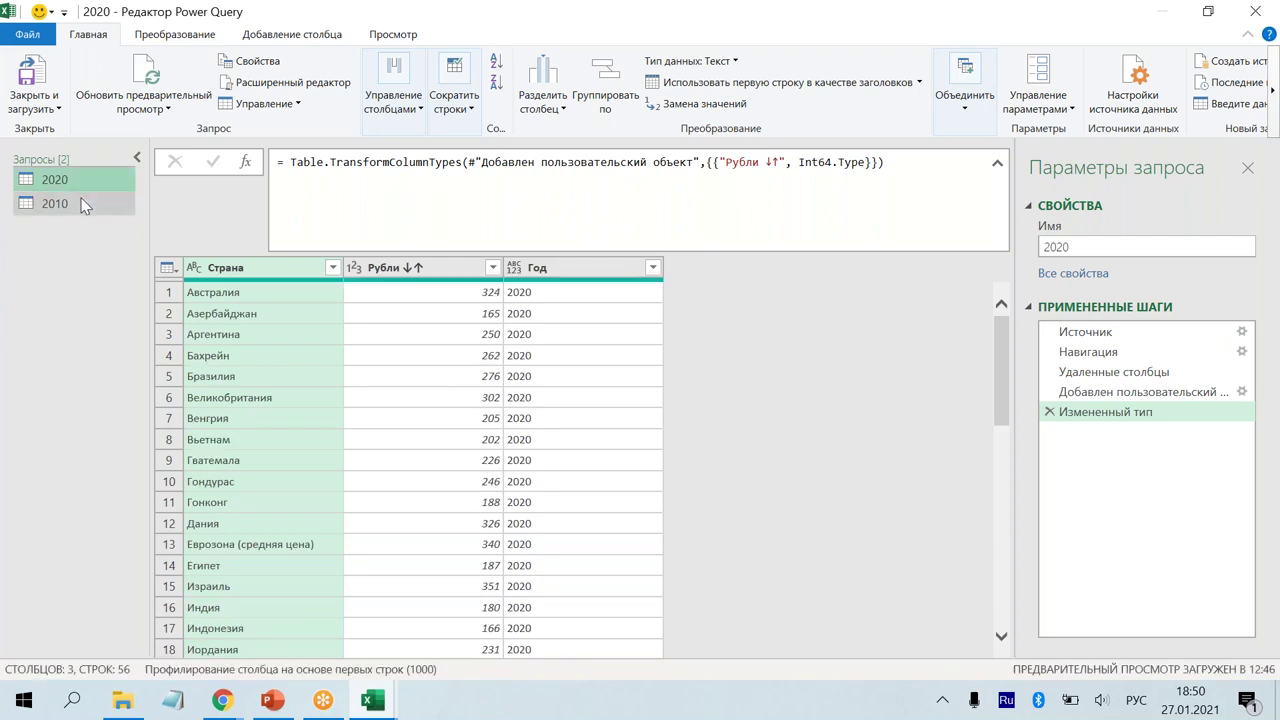
Step: Append the 2010 and 2020 queries into a new query, using the three-or-more-tables option and adding 2020 after 2010
{"action": "left_click", "coordinate": [86, 203], "text": "ctrl"}
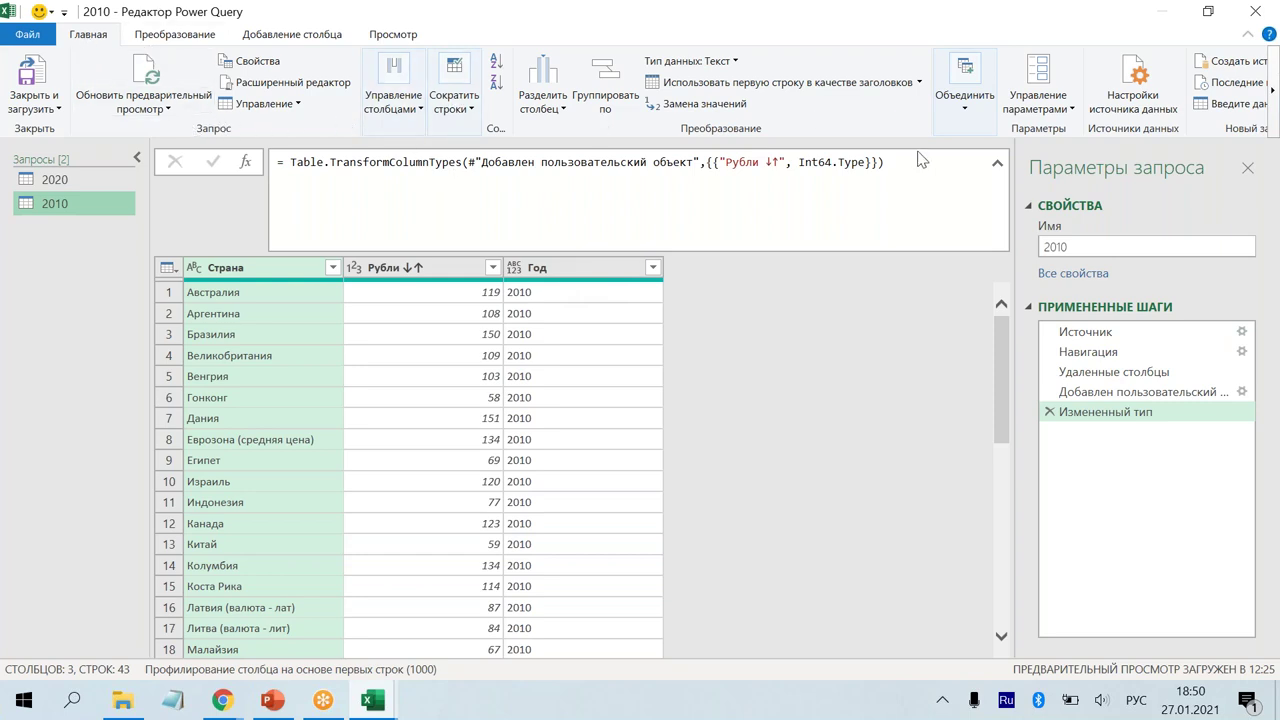
{"action": "left_click", "coordinate": [971, 110]}
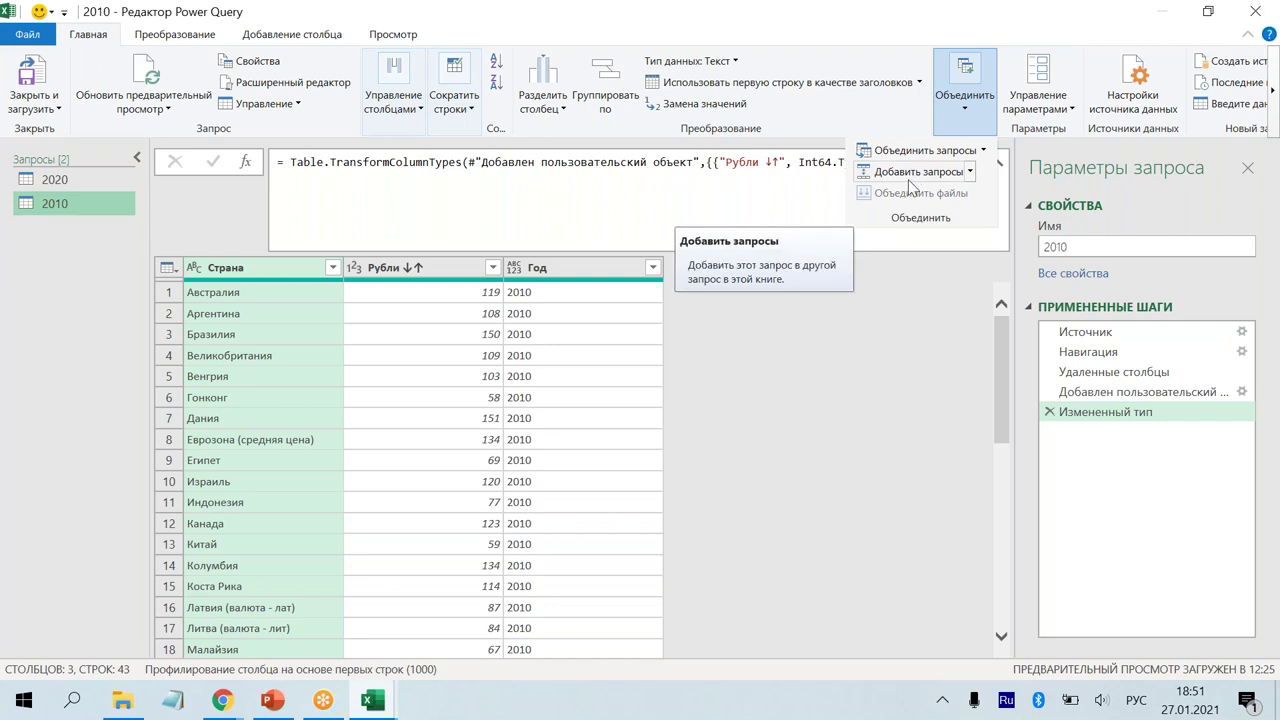
{"action": "left_click", "coordinate": [969, 173]}
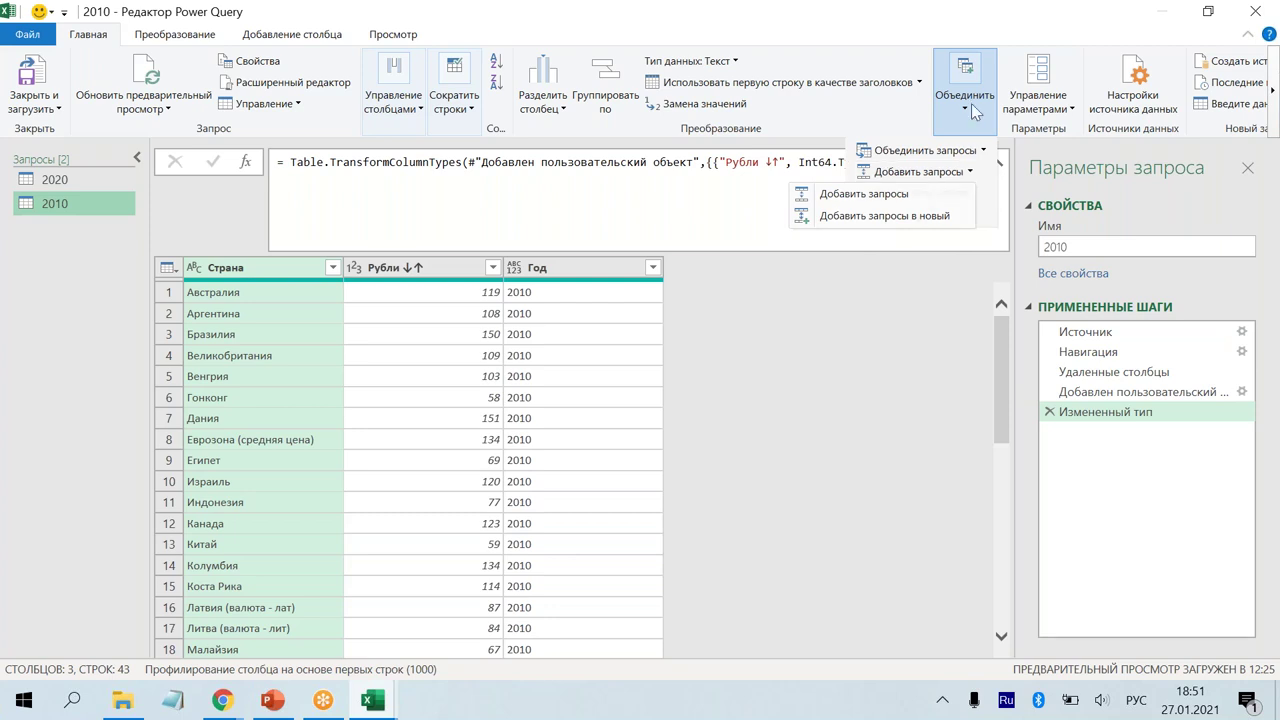
{"action": "left_click", "coordinate": [971, 103]}
{"action": "left_click", "coordinate": [971, 105]}
{"action": "left_click", "coordinate": [969, 173]}
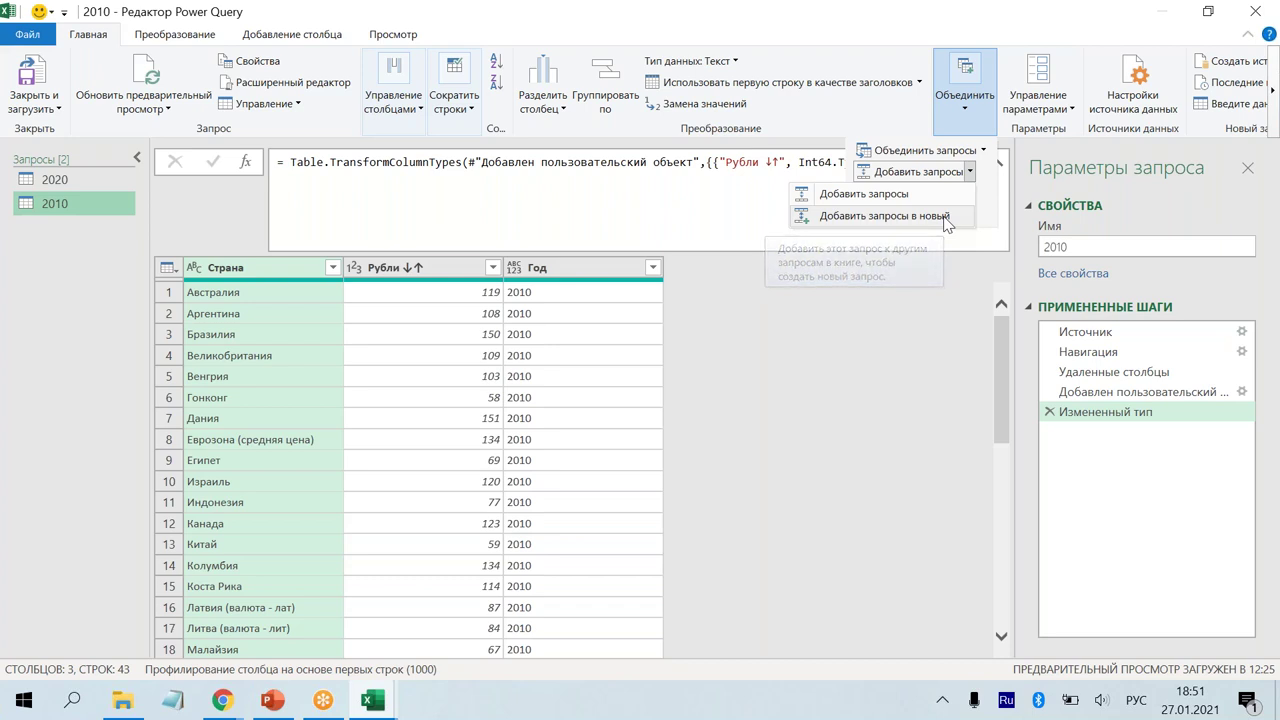
{"action": "left_click", "coordinate": [884, 216]}
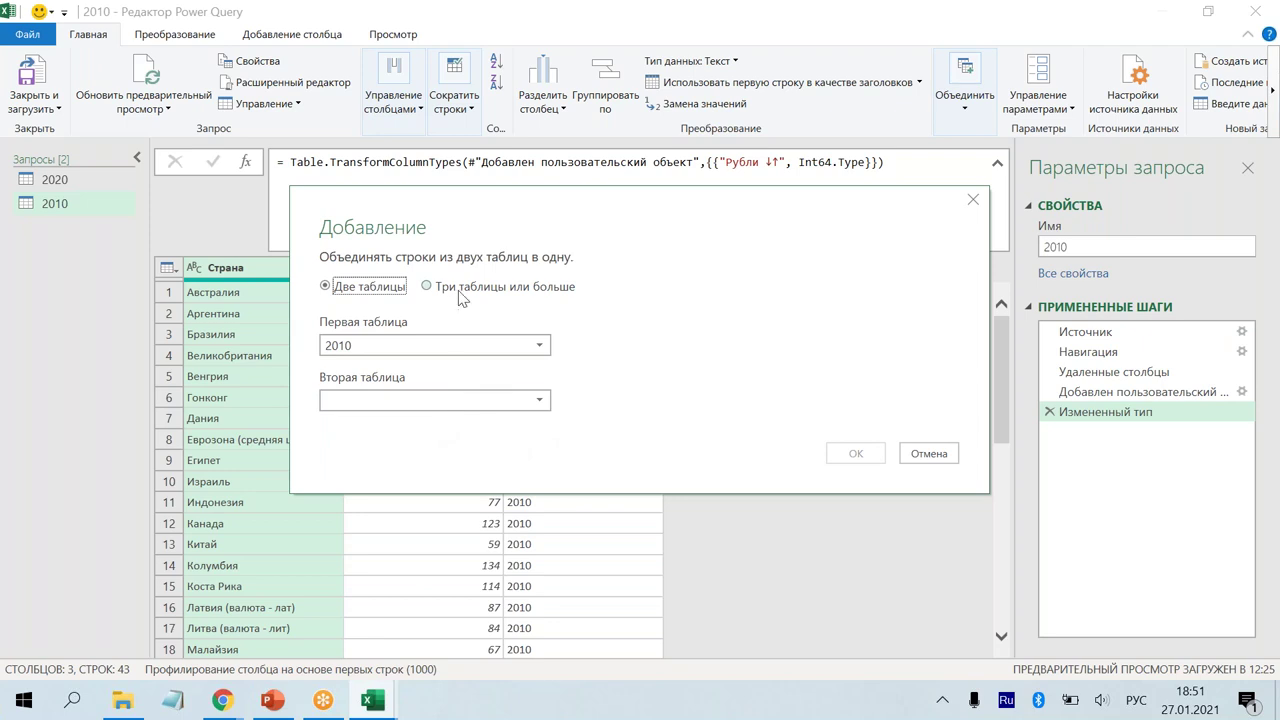
{"action": "left_click", "coordinate": [428, 286]}
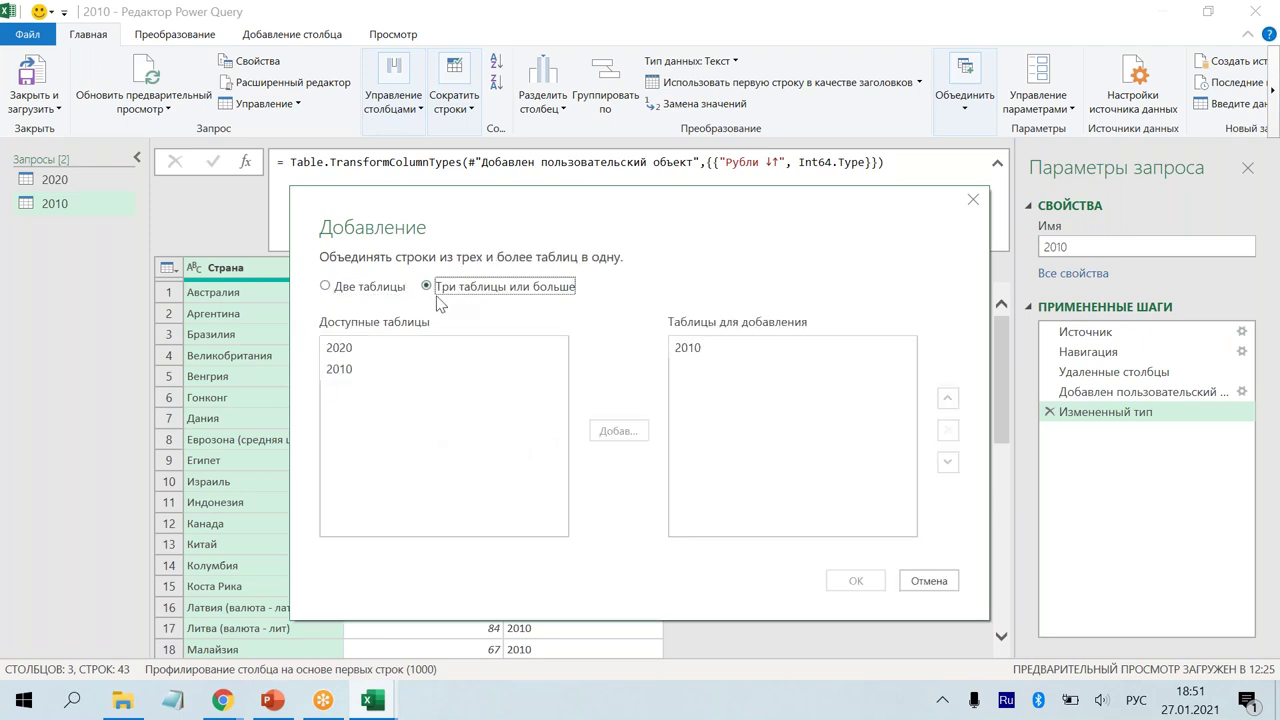
{"action": "left_click", "coordinate": [355, 350]}
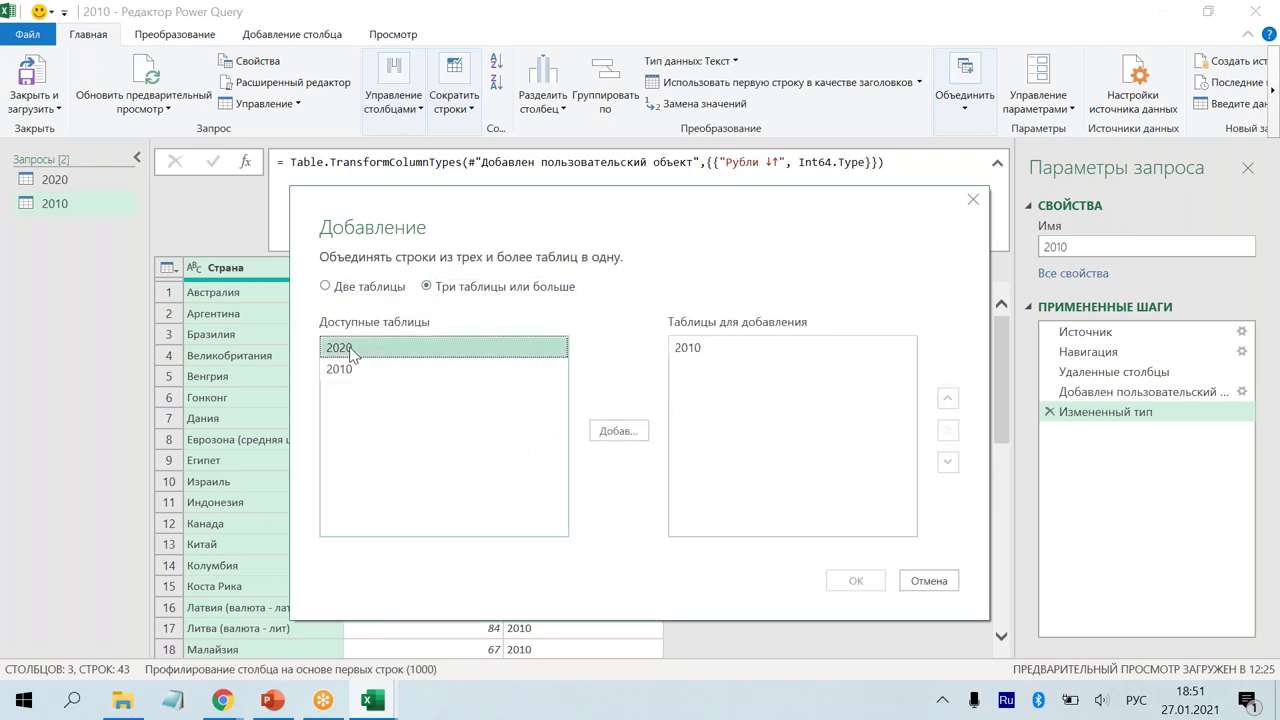
{"action": "left_click", "coordinate": [610, 432]}
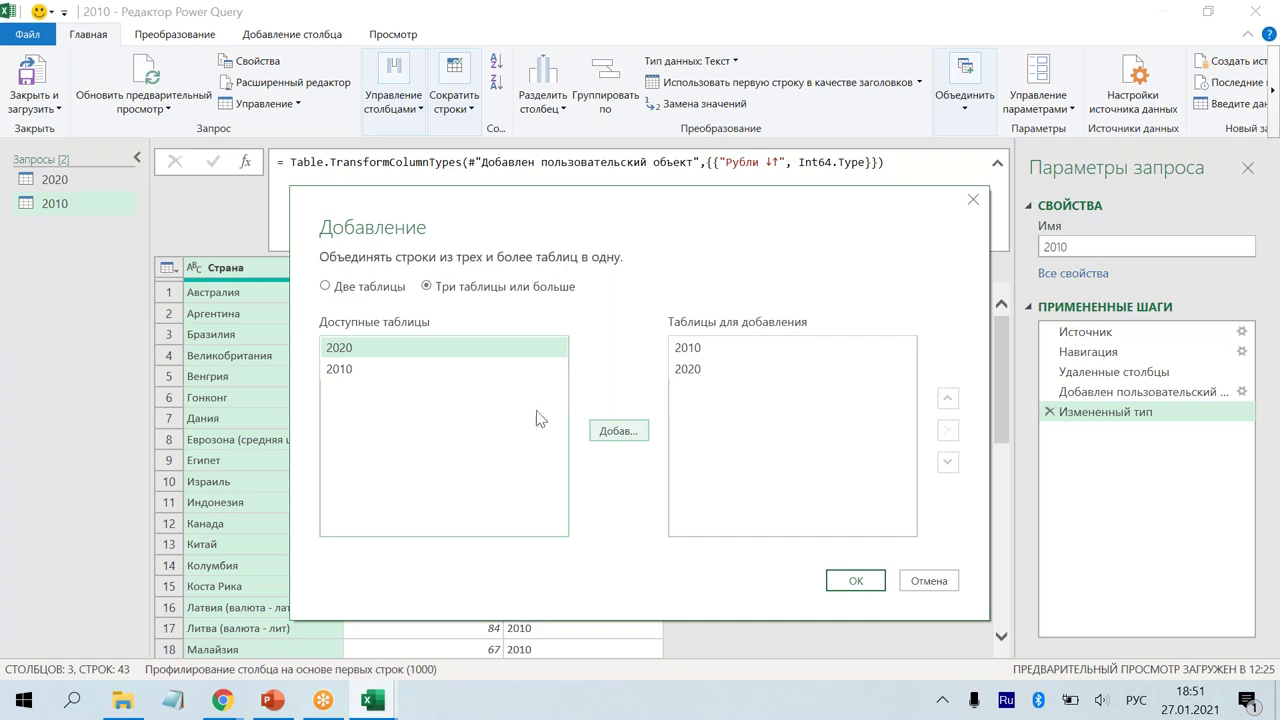
{"action": "left_click", "coordinate": [843, 582]}
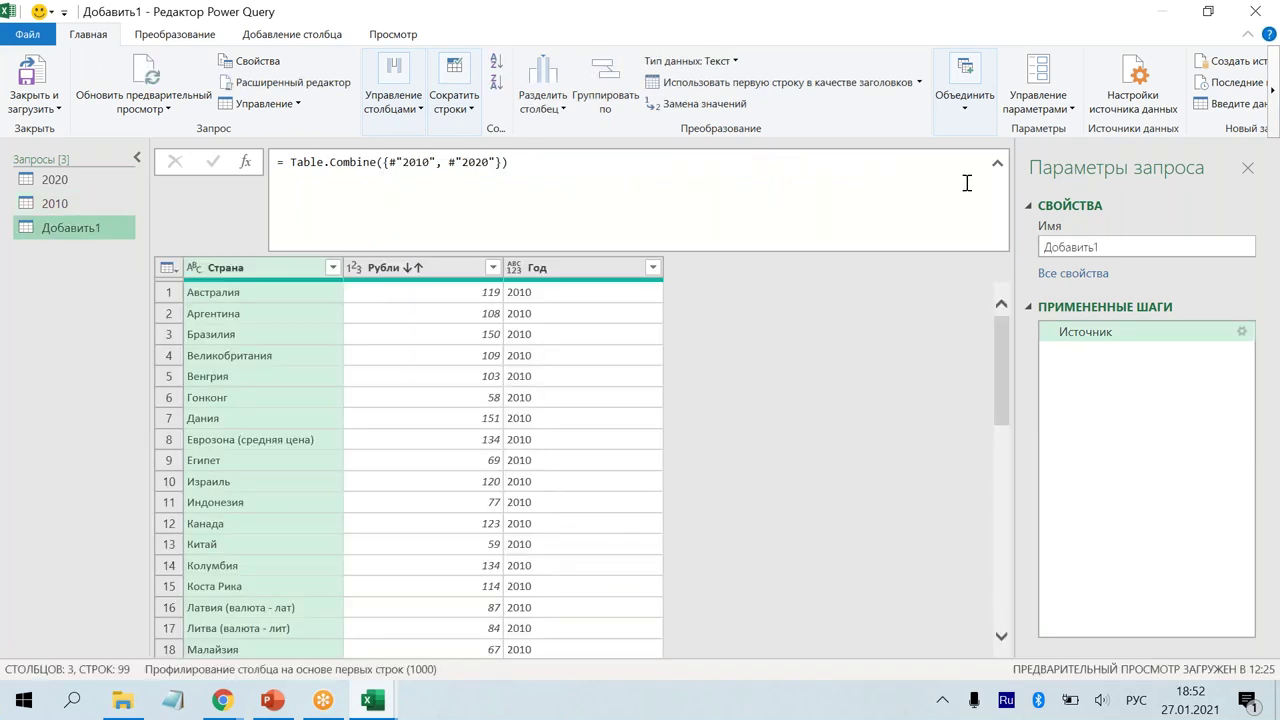
Step: Rename the new combined query to "Прирост"
{"action": "left_click", "coordinate": [1112, 248]}
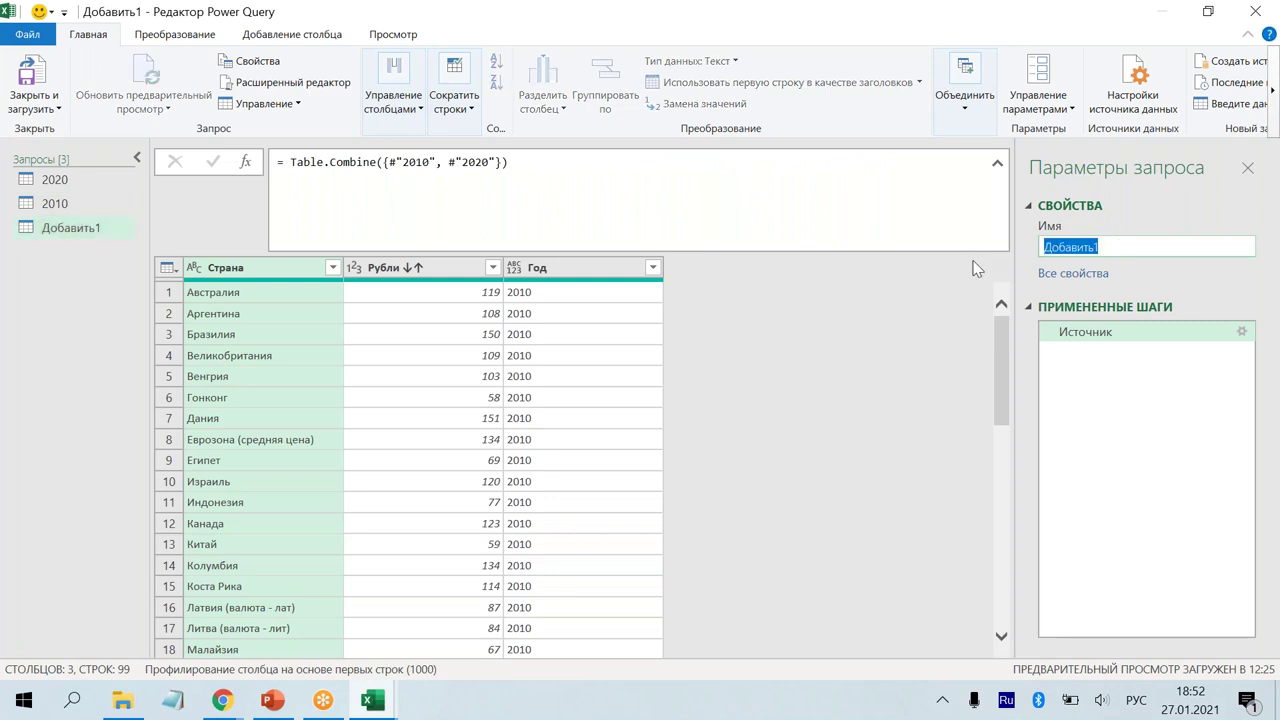
{"action": "type", "text": "Прирост"}
{"action": "left_click", "coordinate": [1158, 425]}
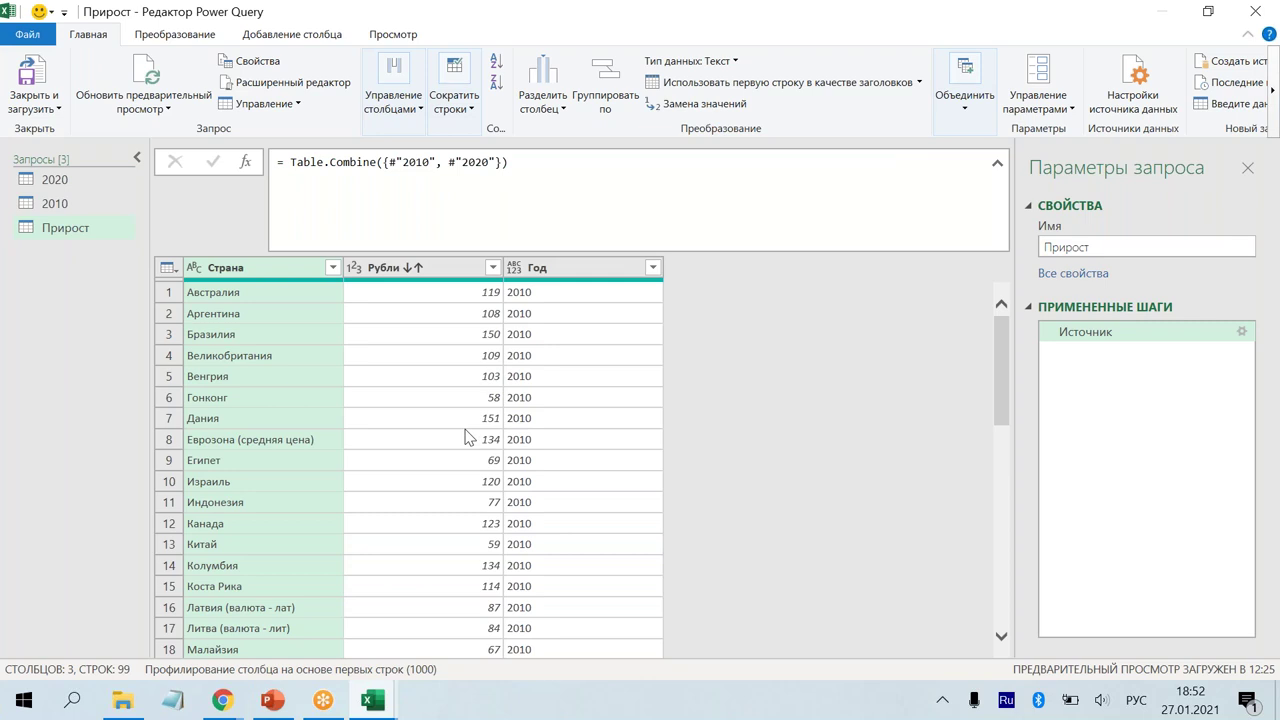
Step: Review the rows of the combined Прирост table and the distinct years in its Год column
{"action": "scroll", "coordinate": [465, 437], "scroll_direction": "down", "scroll_amount": 1}
{"action": "scroll", "coordinate": [466, 434], "scroll_direction": "down", "scroll_amount": 1}
{"action": "scroll", "coordinate": [466, 434], "scroll_direction": "up", "scroll_amount": 3}
{"action": "left_click", "coordinate": [653, 268]}
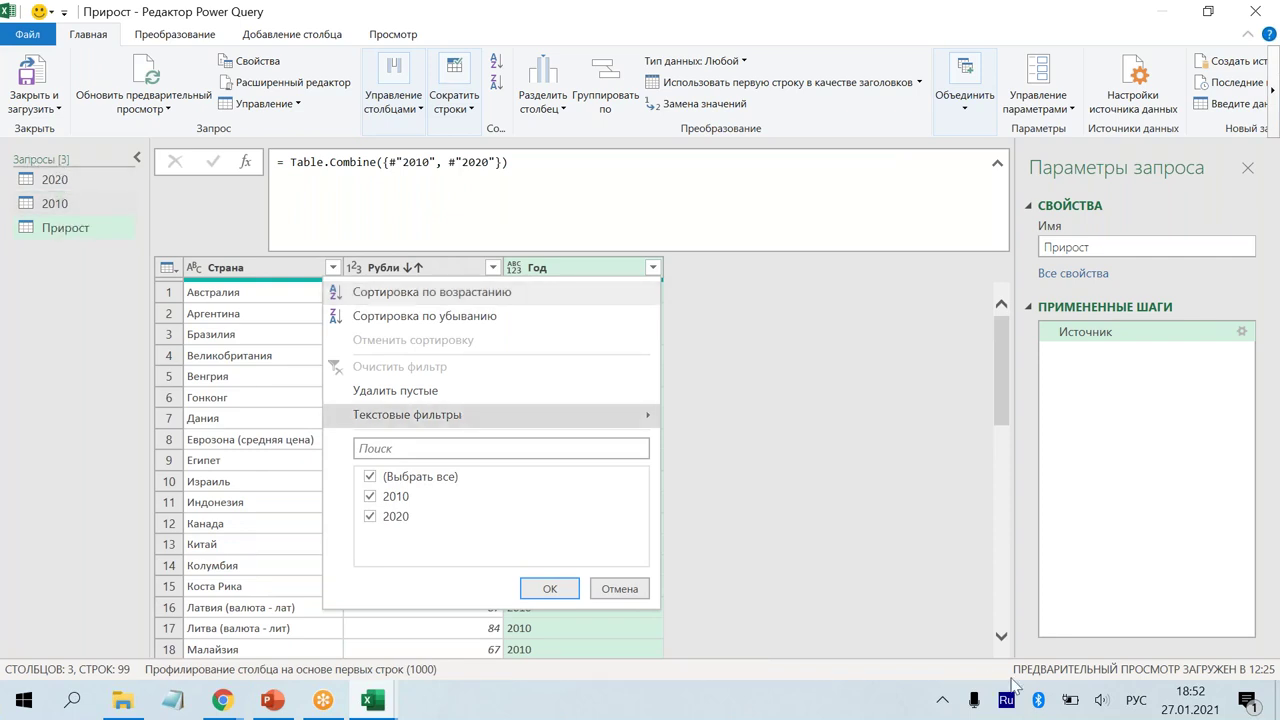
{"action": "key", "text": "Escape"}
{"action": "scroll", "coordinate": [612, 484], "scroll_direction": "down", "scroll_amount": 3}
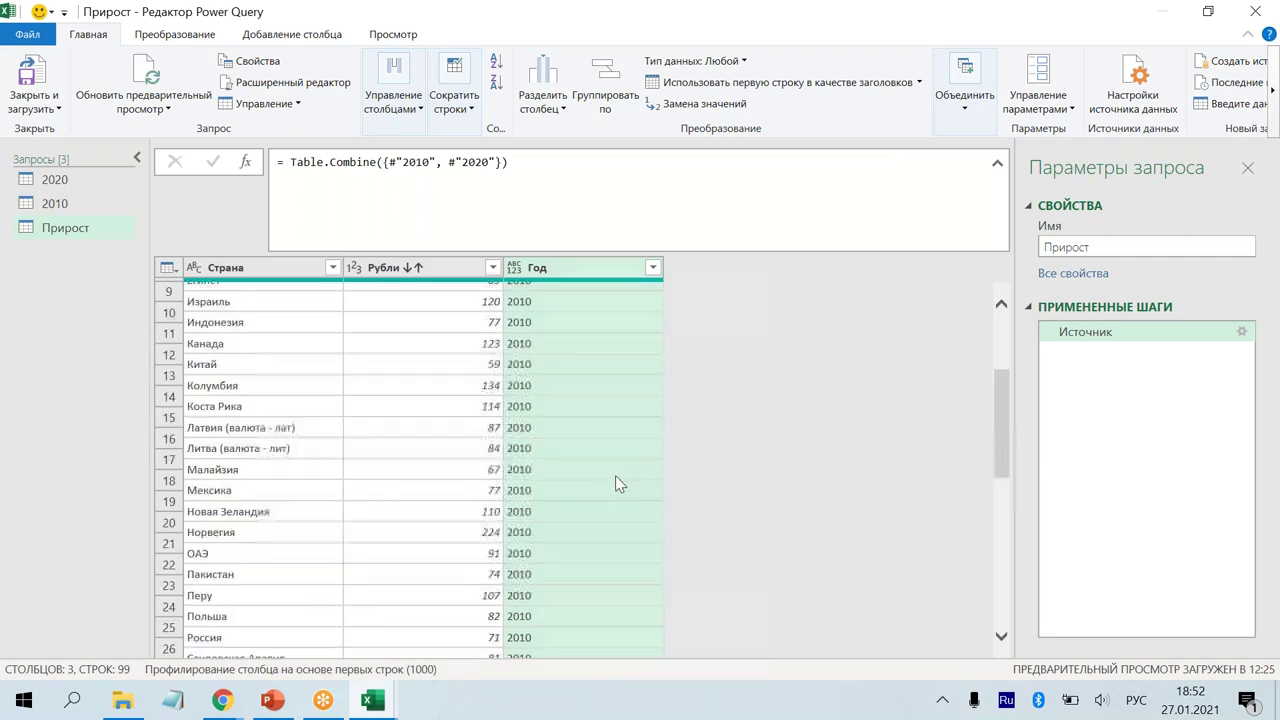
{"action": "scroll", "coordinate": [616, 478], "scroll_direction": "down", "scroll_amount": 10}
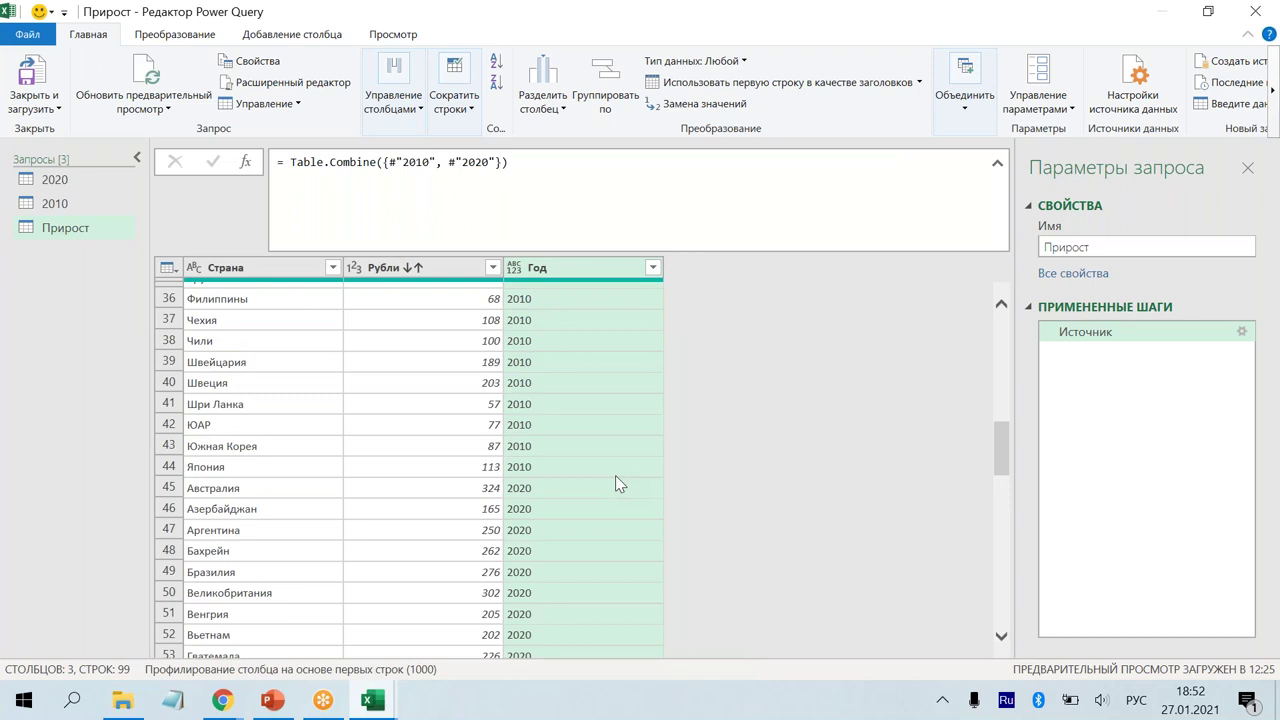
Step: Rename the Год column of the 2010 query to "ГОД"
{"action": "left_click", "coordinate": [60, 204]}
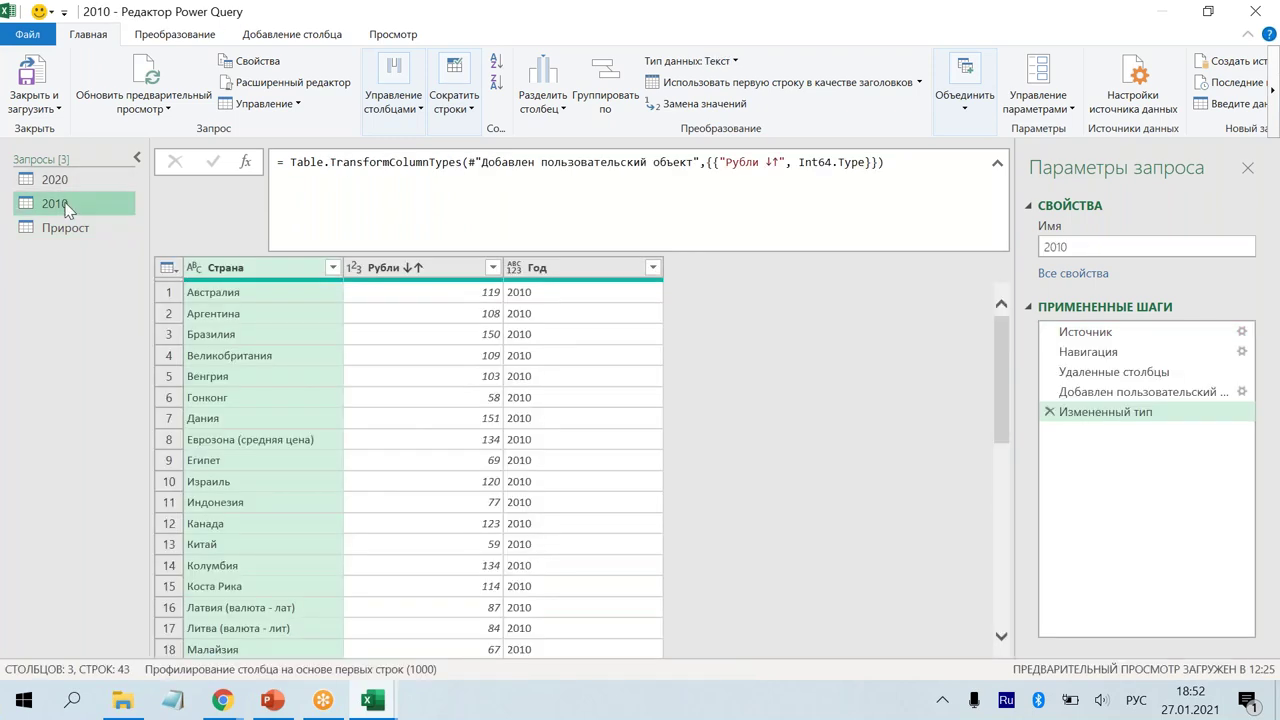
{"action": "left_click", "coordinate": [552, 270]}
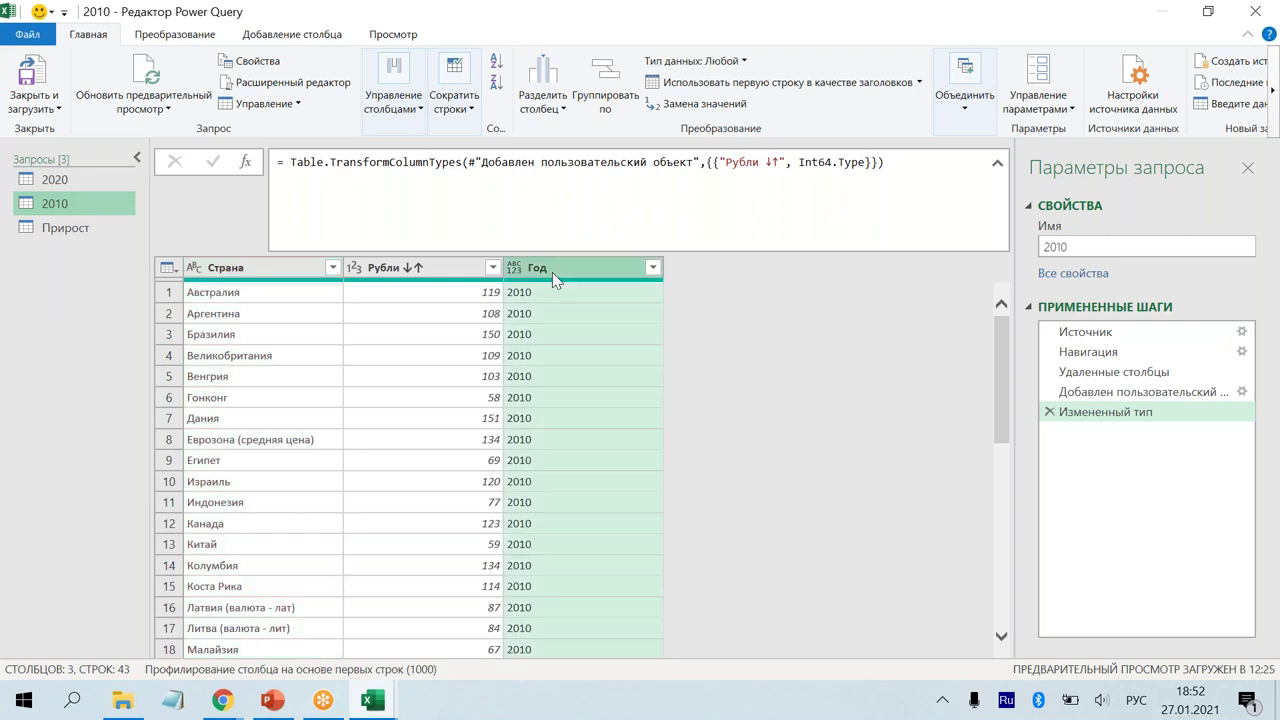
{"action": "double_click", "coordinate": [552, 270]}
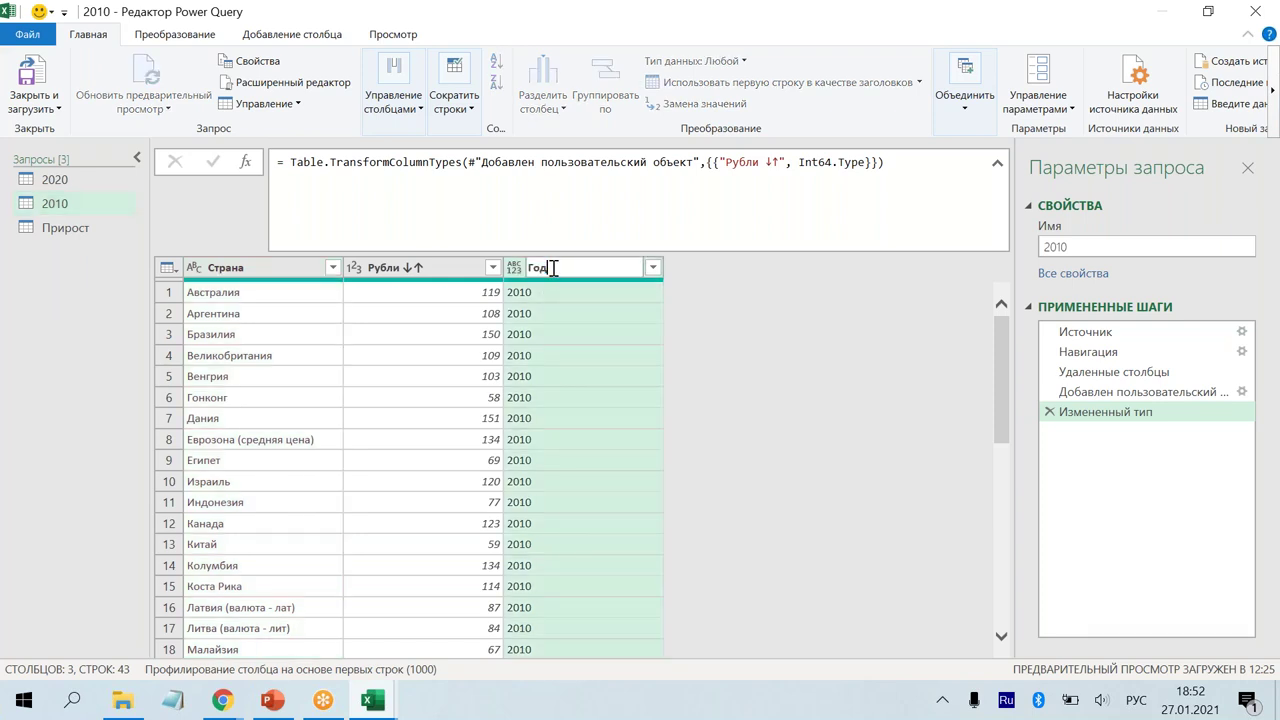
{"action": "key", "text": "BackSpace"}
{"action": "key", "text": "BackSpace"}
{"action": "type", "text": "ОД"}
{"action": "left_click", "coordinate": [764, 368]}
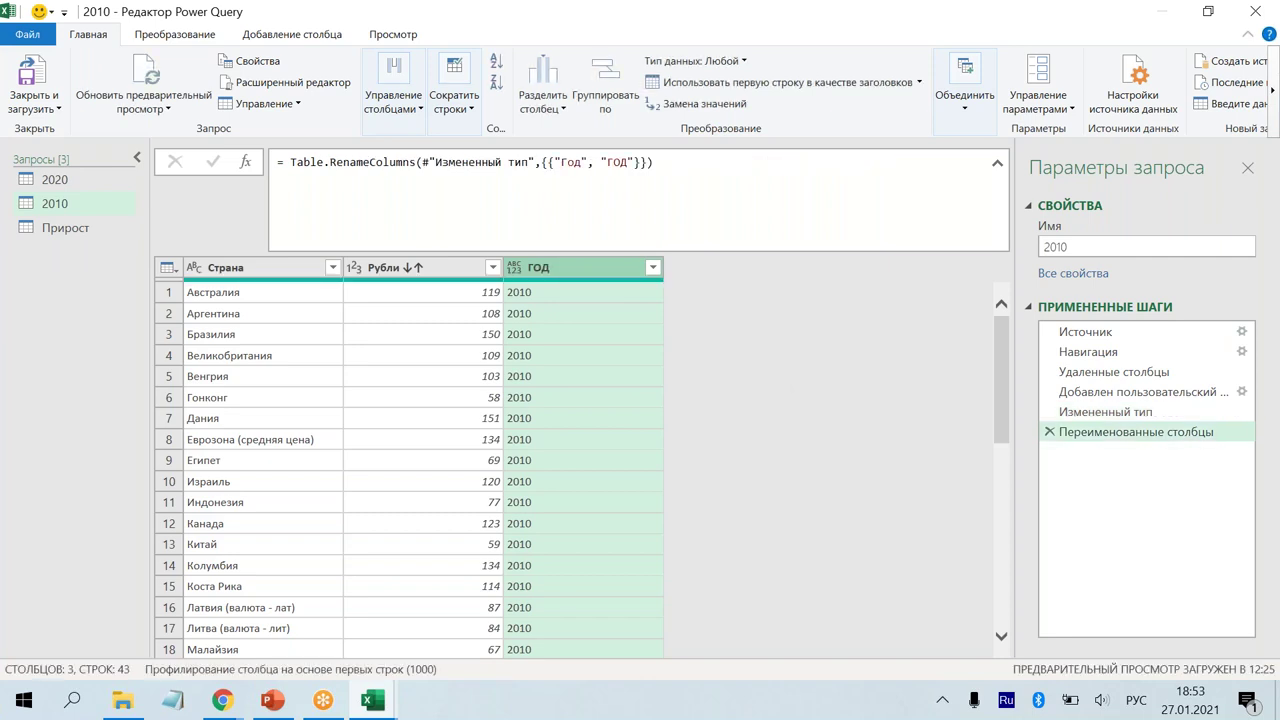
Step: Examine in the Прирост query how the differently written year column names affect the combined table
{"action": "left_click", "coordinate": [56, 226]}
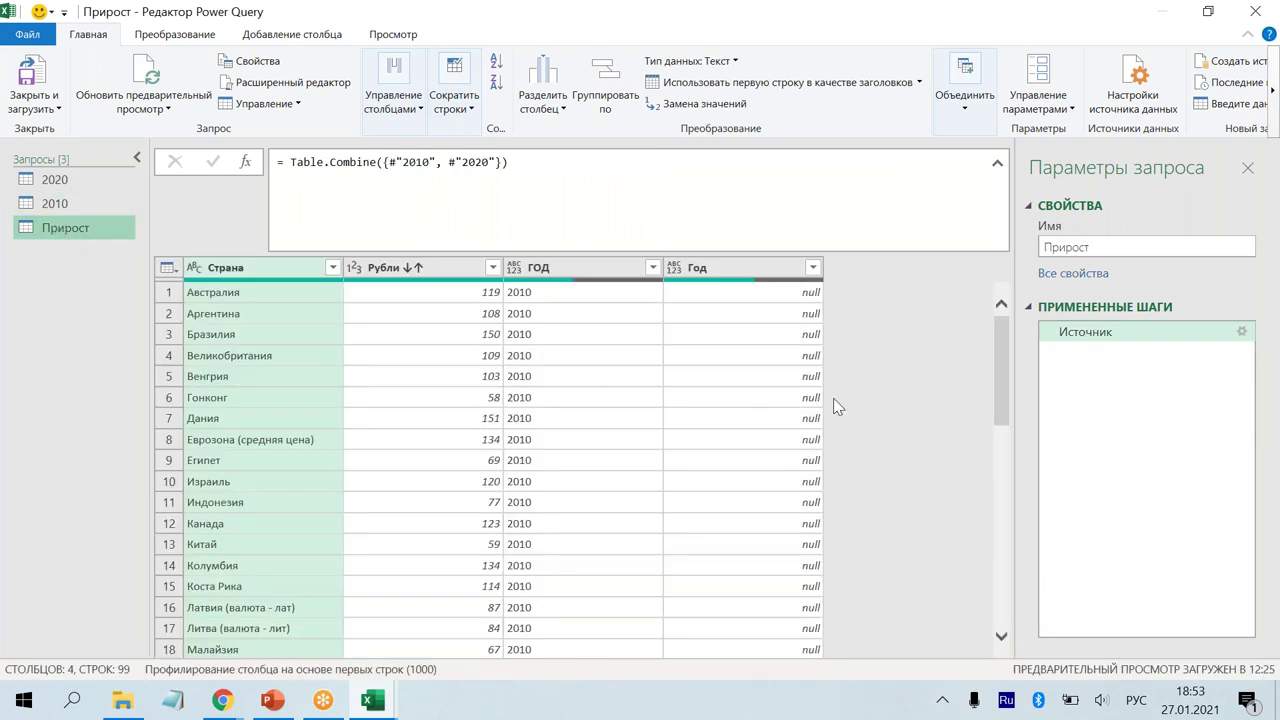
{"action": "scroll", "coordinate": [592, 407], "scroll_direction": "down", "scroll_amount": 2}
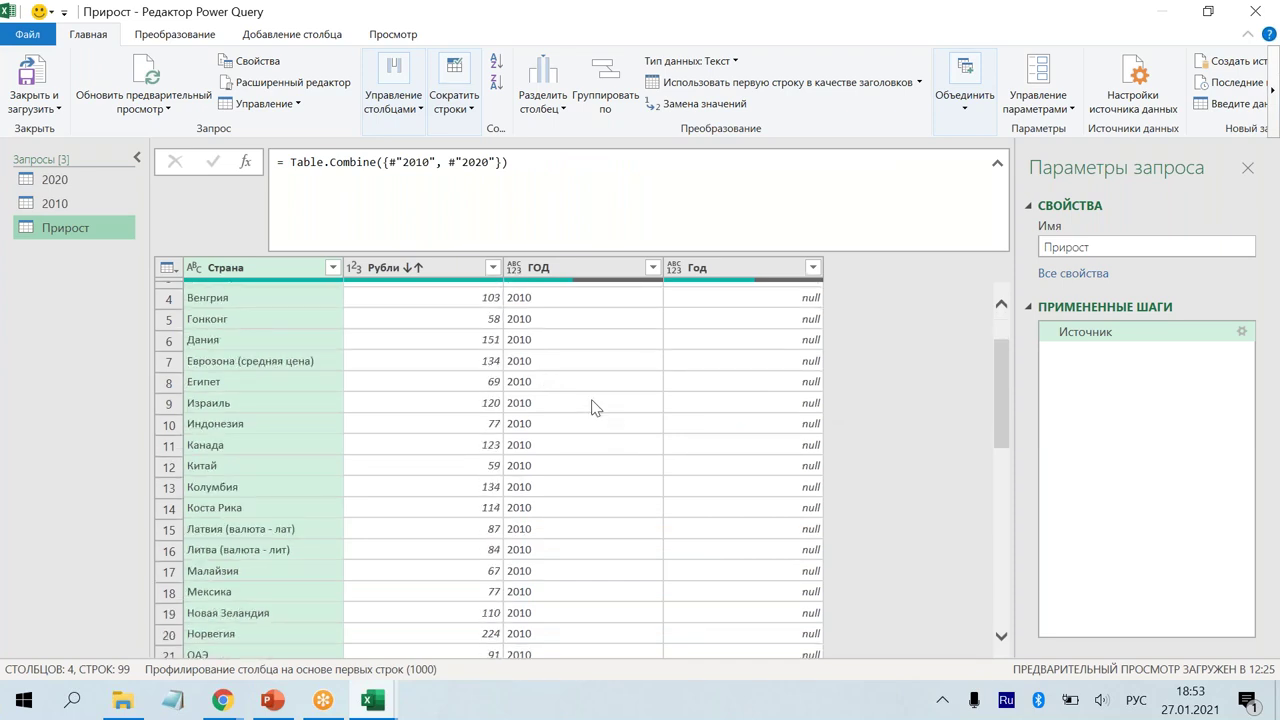
{"action": "scroll", "coordinate": [592, 407], "scroll_direction": "down", "scroll_amount": 3}
{"action": "scroll", "coordinate": [592, 407], "scroll_direction": "down", "scroll_amount": 5}
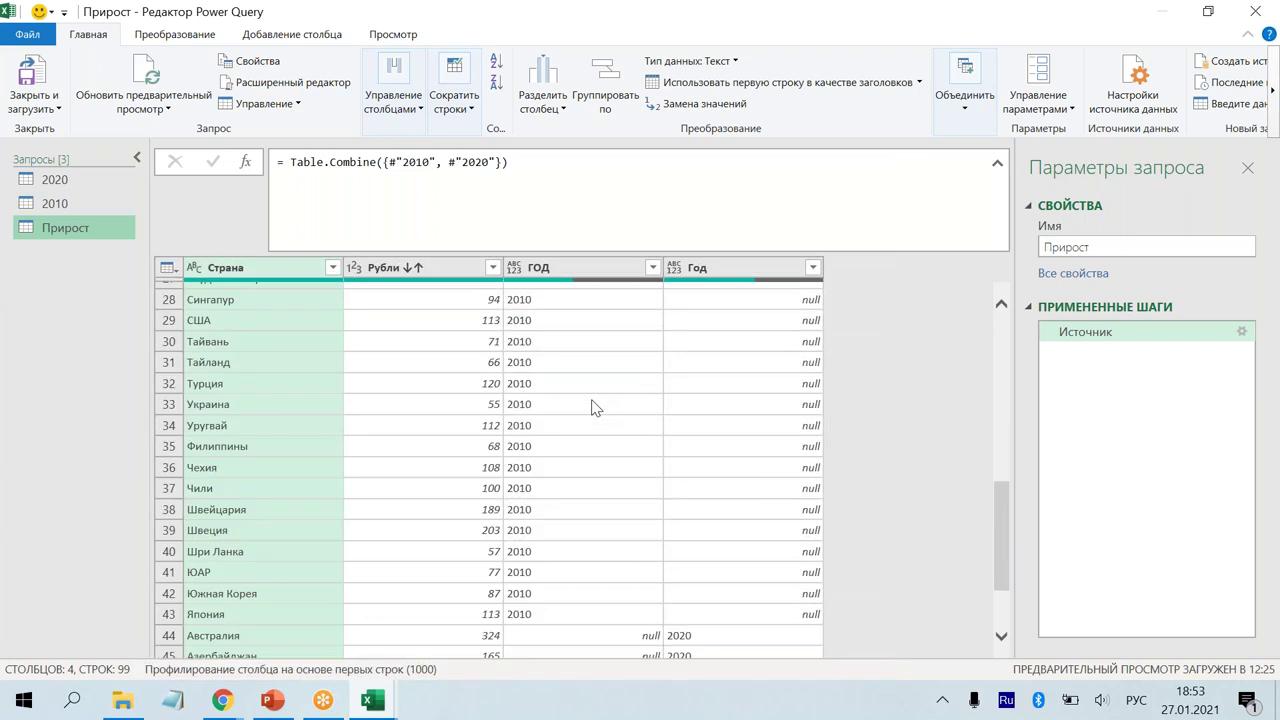
{"action": "scroll", "coordinate": [592, 407], "scroll_direction": "down", "scroll_amount": 2}
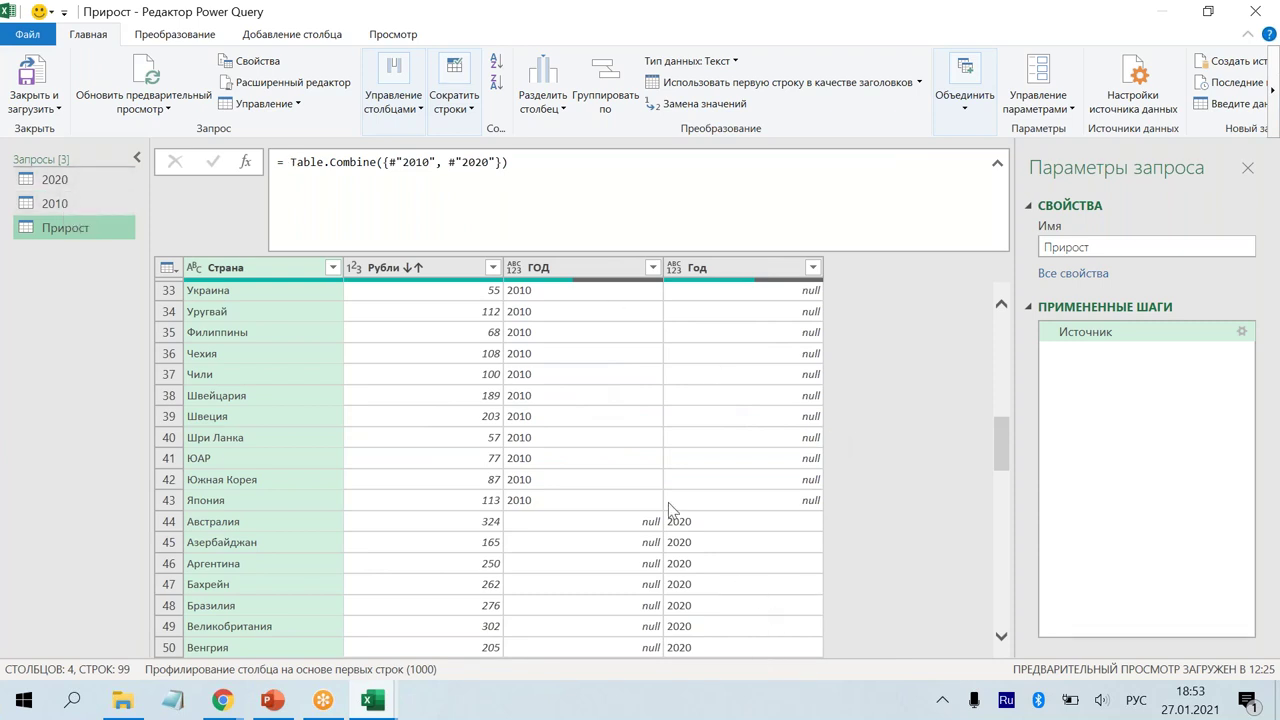
Step: Remove the column-renaming step from the 2010 query, compare it with the 2020 query, and return to the Прирост query
{"action": "left_click", "coordinate": [67, 178]}
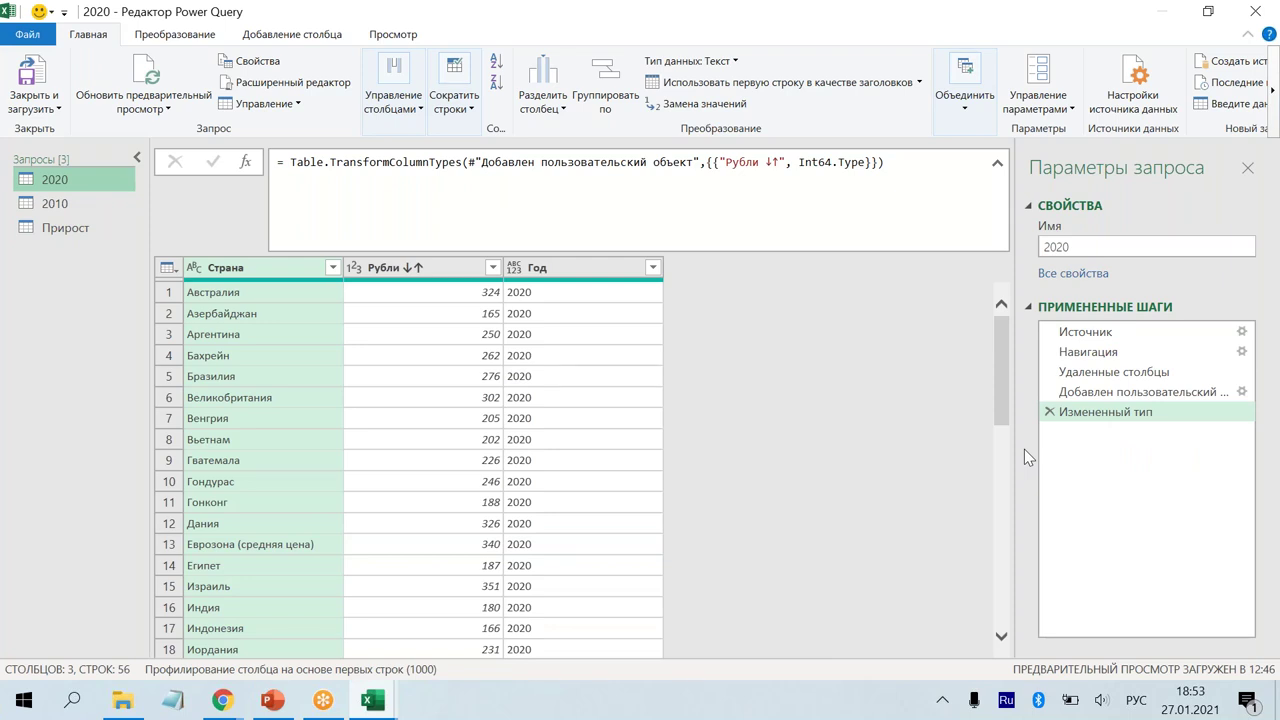
{"action": "left_click", "coordinate": [66, 209]}
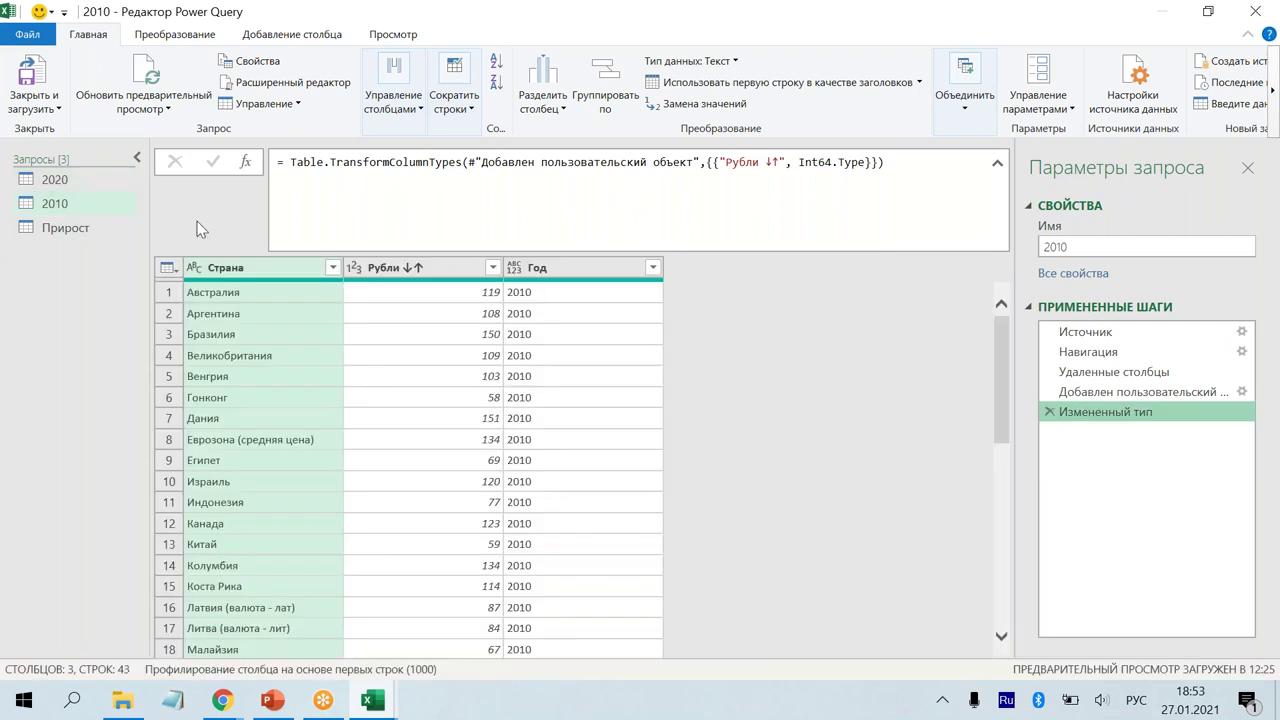
{"action": "left_click", "coordinate": [83, 181]}
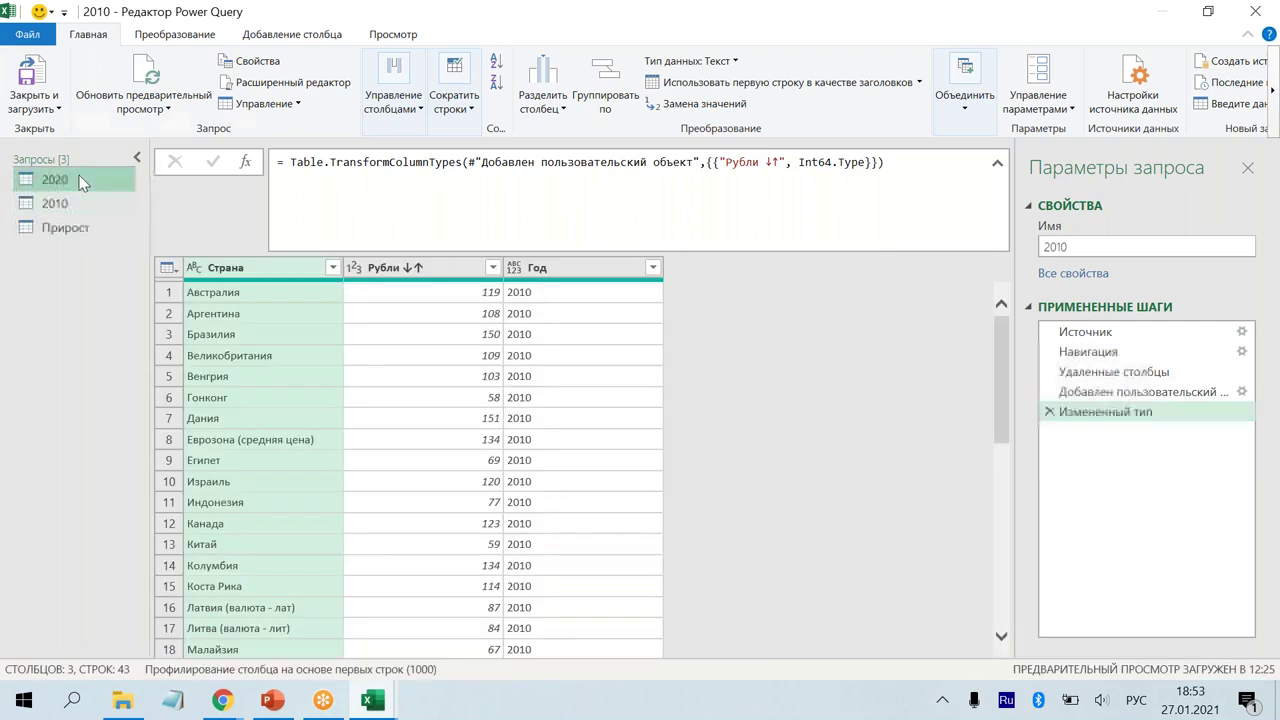
{"action": "left_click", "coordinate": [69, 201]}
{"action": "left_click", "coordinate": [67, 225]}
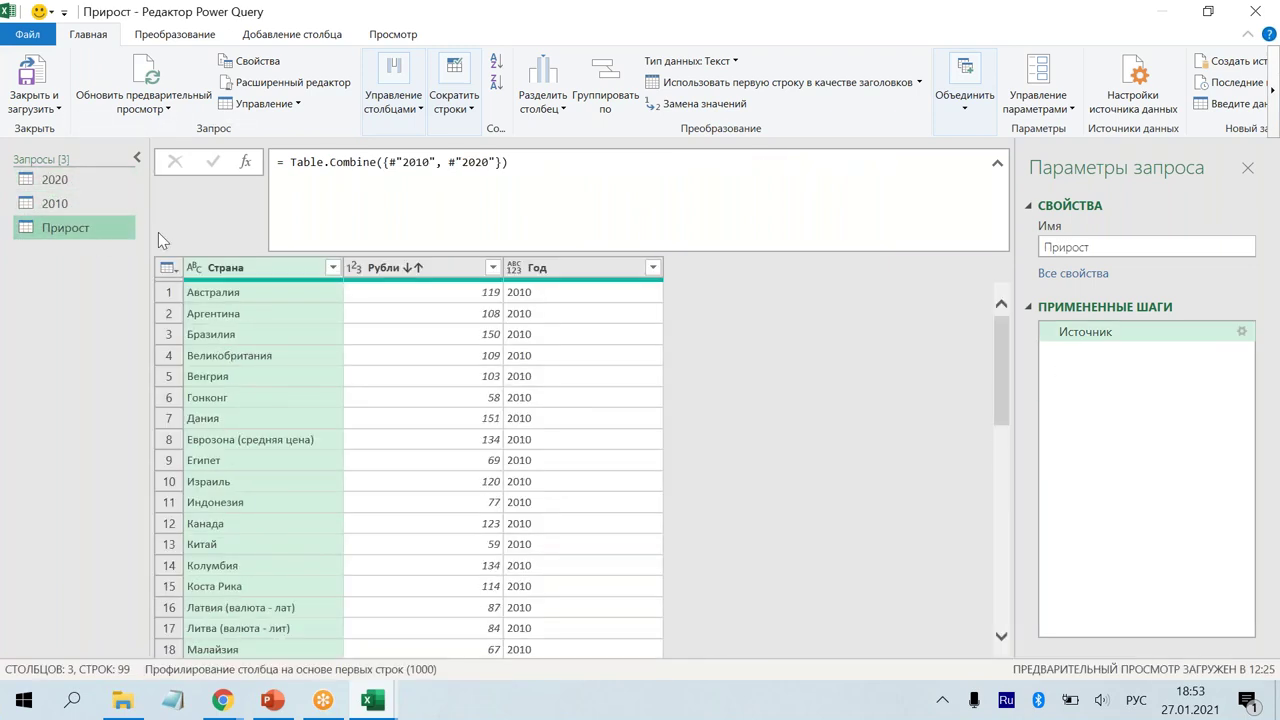
Step: Check the years and rows throughout the combined Прирост table
{"action": "scroll", "coordinate": [585, 412], "scroll_direction": "down", "scroll_amount": 1}
{"action": "scroll", "coordinate": [585, 412], "scroll_direction": "down", "scroll_amount": 10}
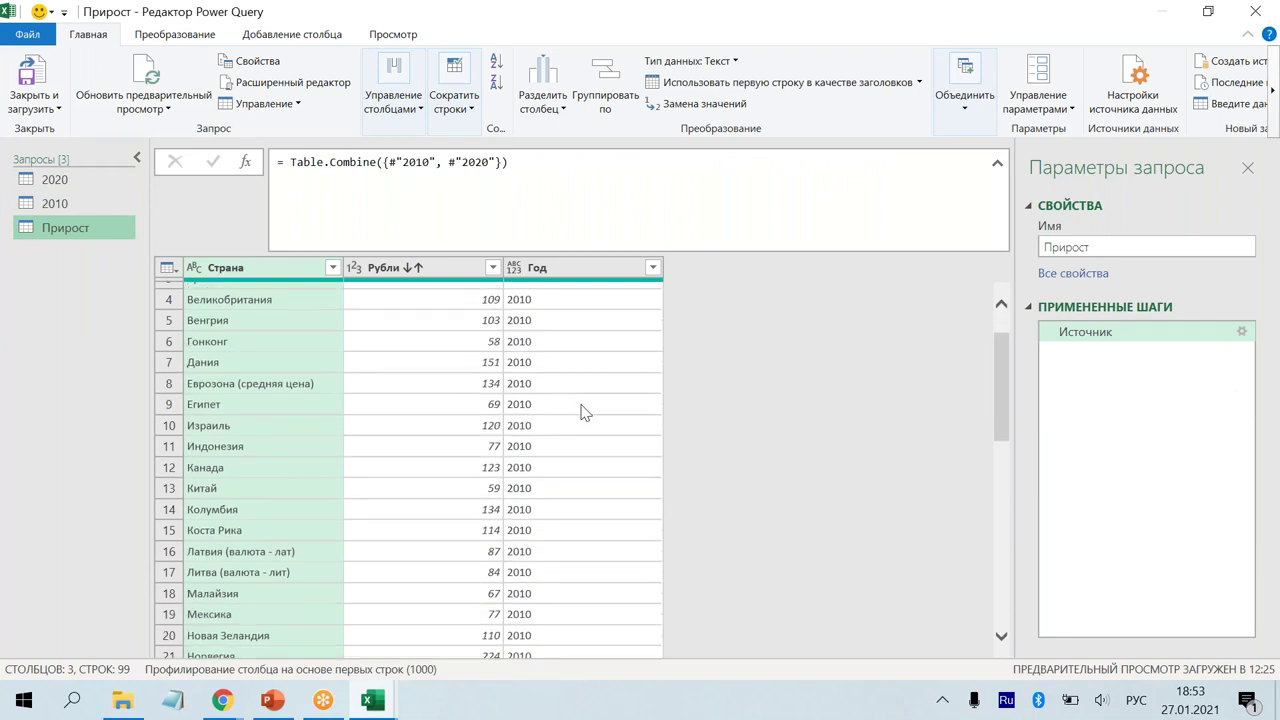
{"action": "scroll", "coordinate": [585, 413], "scroll_direction": "down", "scroll_amount": 5}
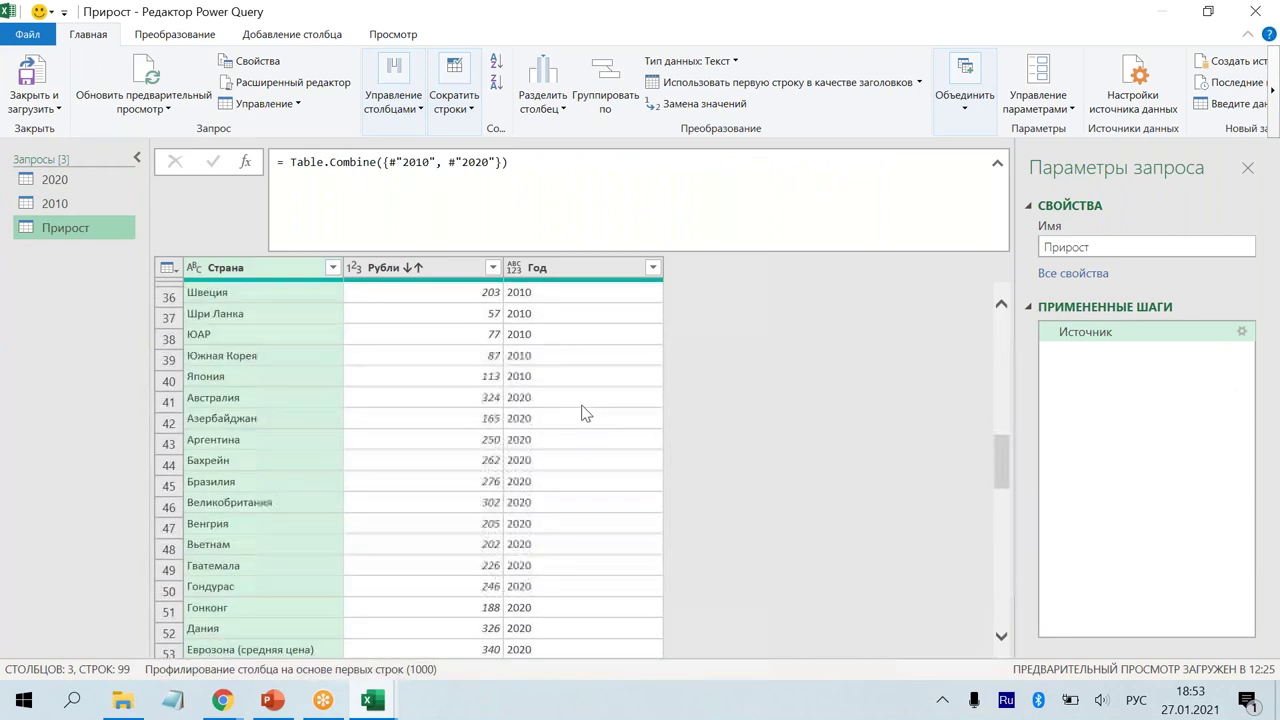
{"action": "scroll", "coordinate": [585, 413], "scroll_direction": "down", "scroll_amount": 1}
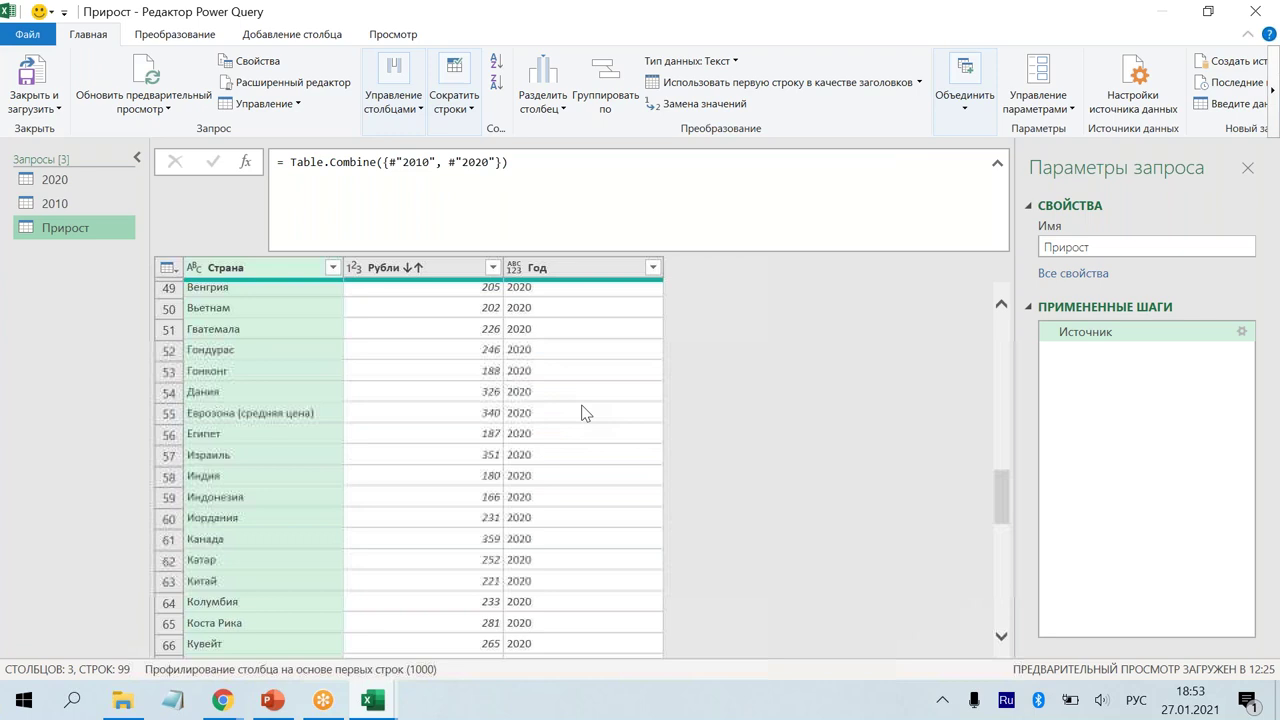
{"action": "scroll", "coordinate": [585, 413], "scroll_direction": "down", "scroll_amount": 3}
{"action": "scroll", "coordinate": [585, 415], "scroll_direction": "up", "scroll_amount": 10}
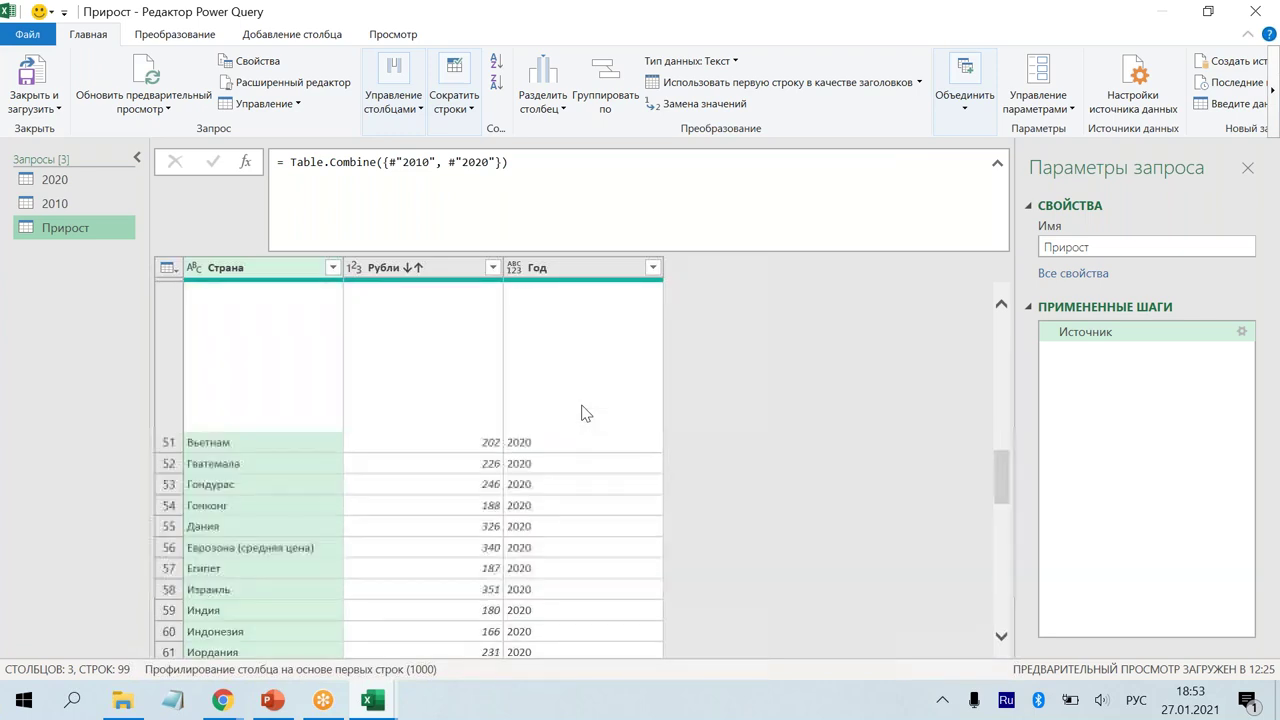
{"action": "scroll", "coordinate": [585, 416], "scroll_direction": "up", "scroll_amount": 10}
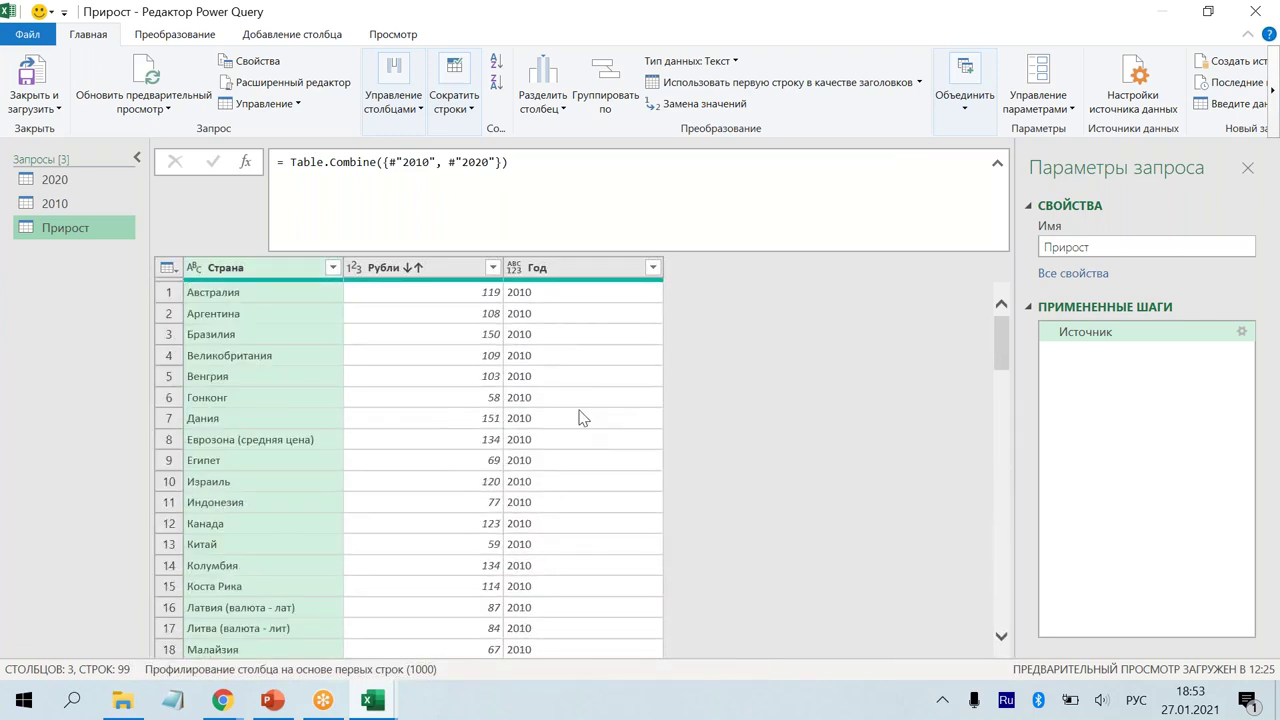
Step: Pivot the combined table on the Год column, using Рубли as the values column and Сумма as the aggregation
{"action": "left_click", "coordinate": [590, 267]}
{"action": "scroll", "coordinate": [587, 317], "scroll_direction": "down", "scroll_amount": 10}
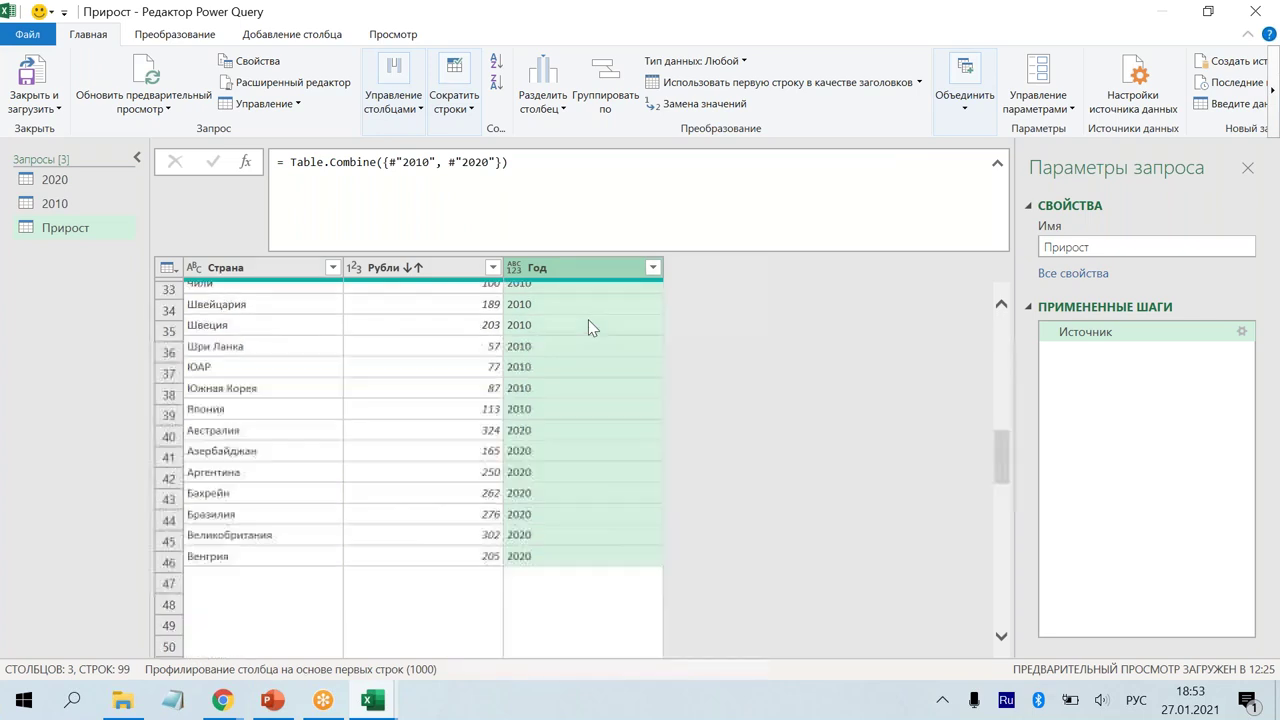
{"action": "scroll", "coordinate": [588, 319], "scroll_direction": "down", "scroll_amount": 5}
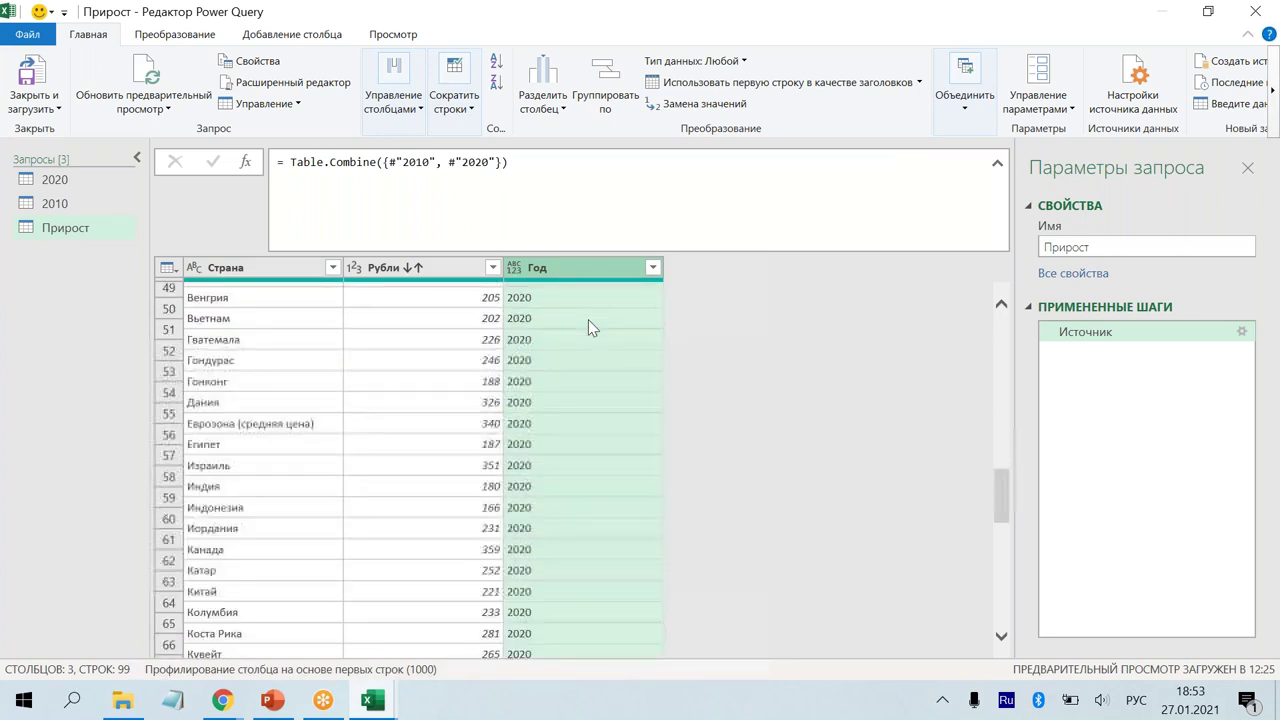
{"action": "scroll", "coordinate": [652, 339], "scroll_direction": "down", "scroll_amount": 1}
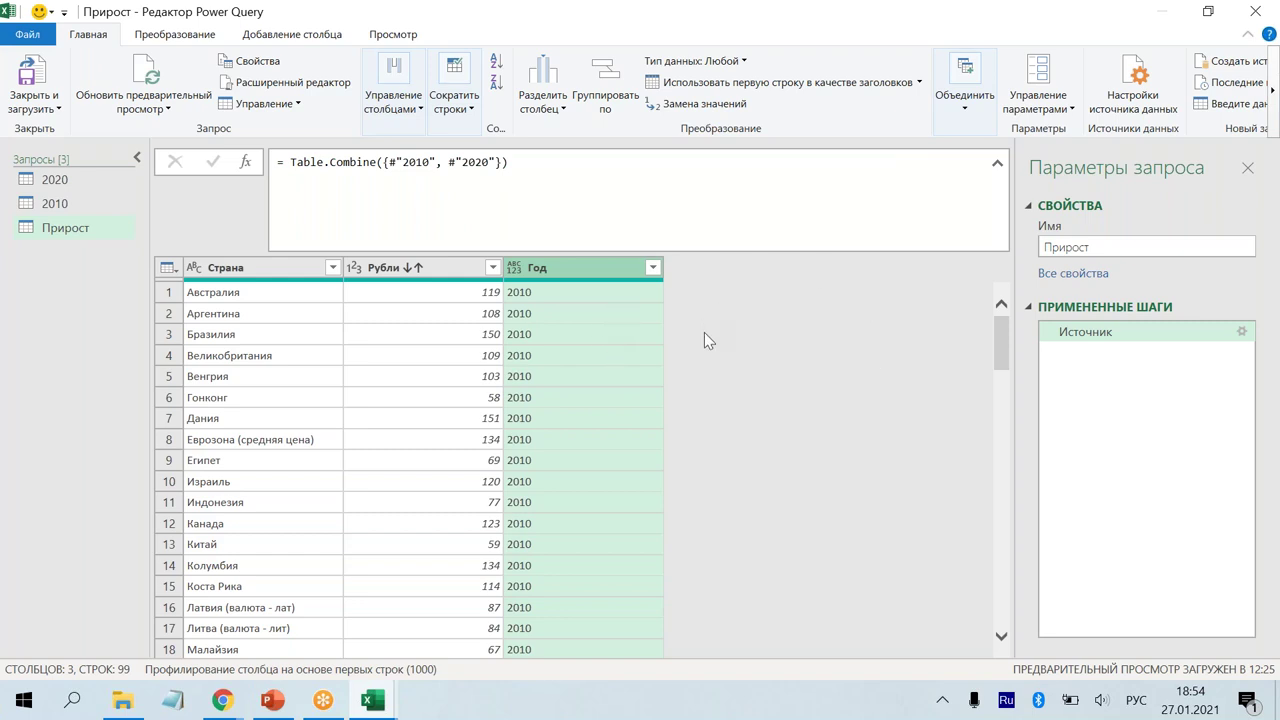
{"action": "left_click", "coordinate": [170, 35]}
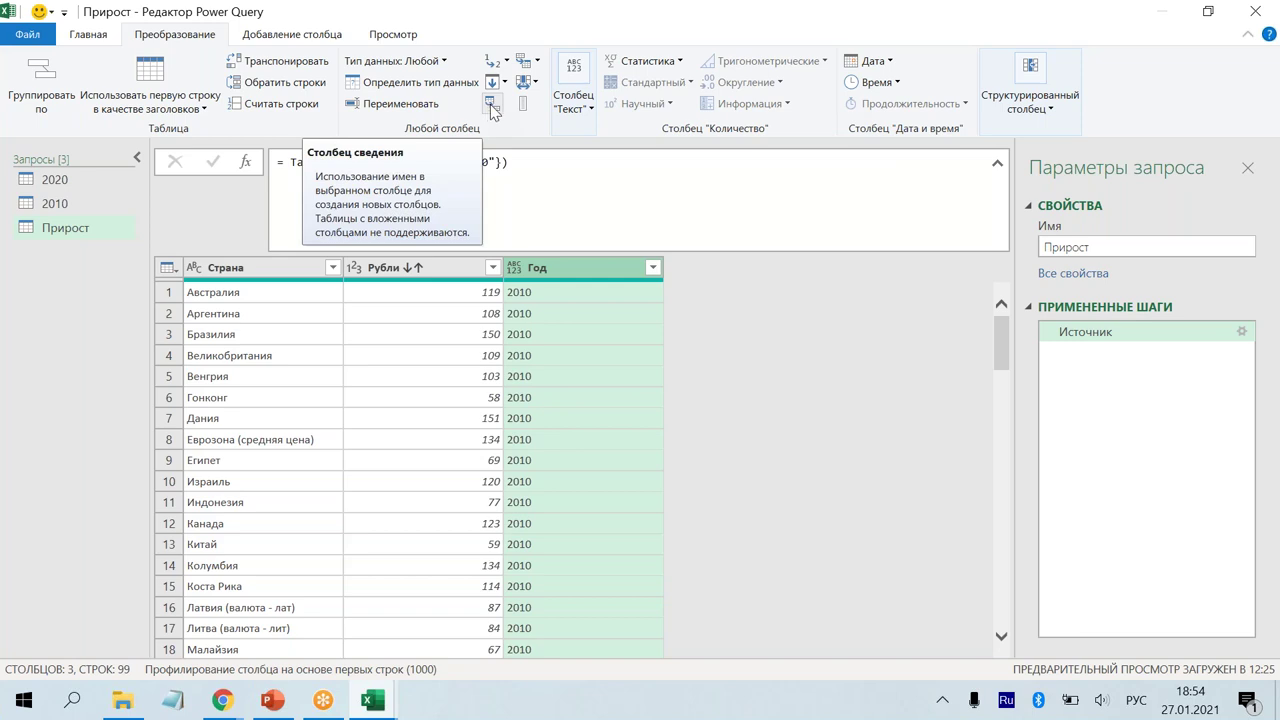
{"action": "left_click", "coordinate": [492, 106]}
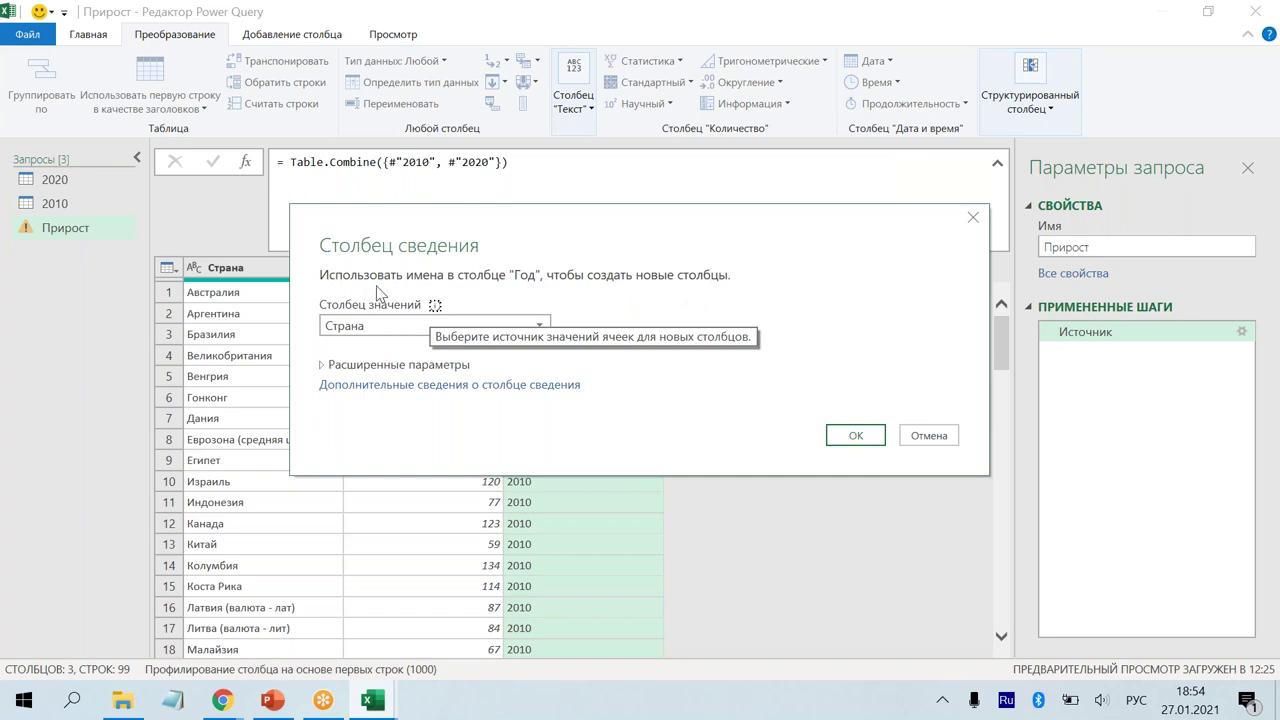
{"action": "left_click", "coordinate": [537, 330]}
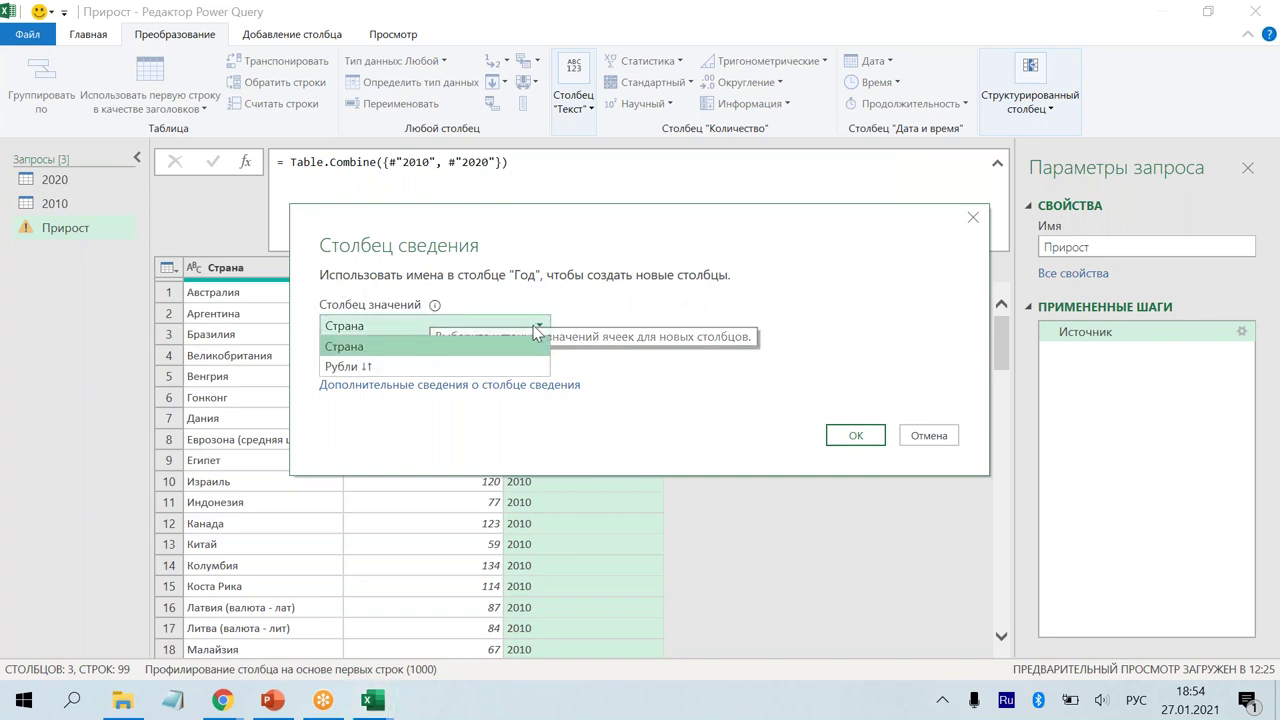
{"action": "left_click", "coordinate": [368, 364]}
{"action": "left_click_drag", "start_coordinate": [410, 217], "coordinate": [560, 98]}
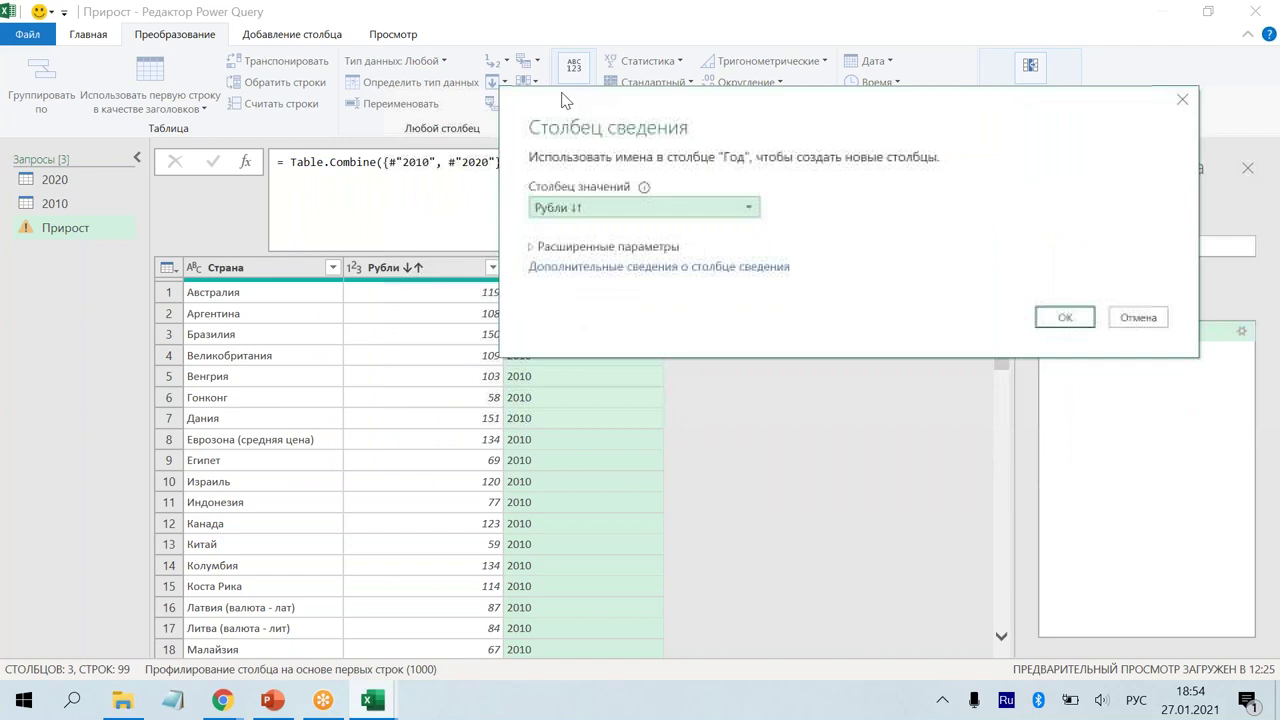
{"action": "left_click", "coordinate": [551, 246]}
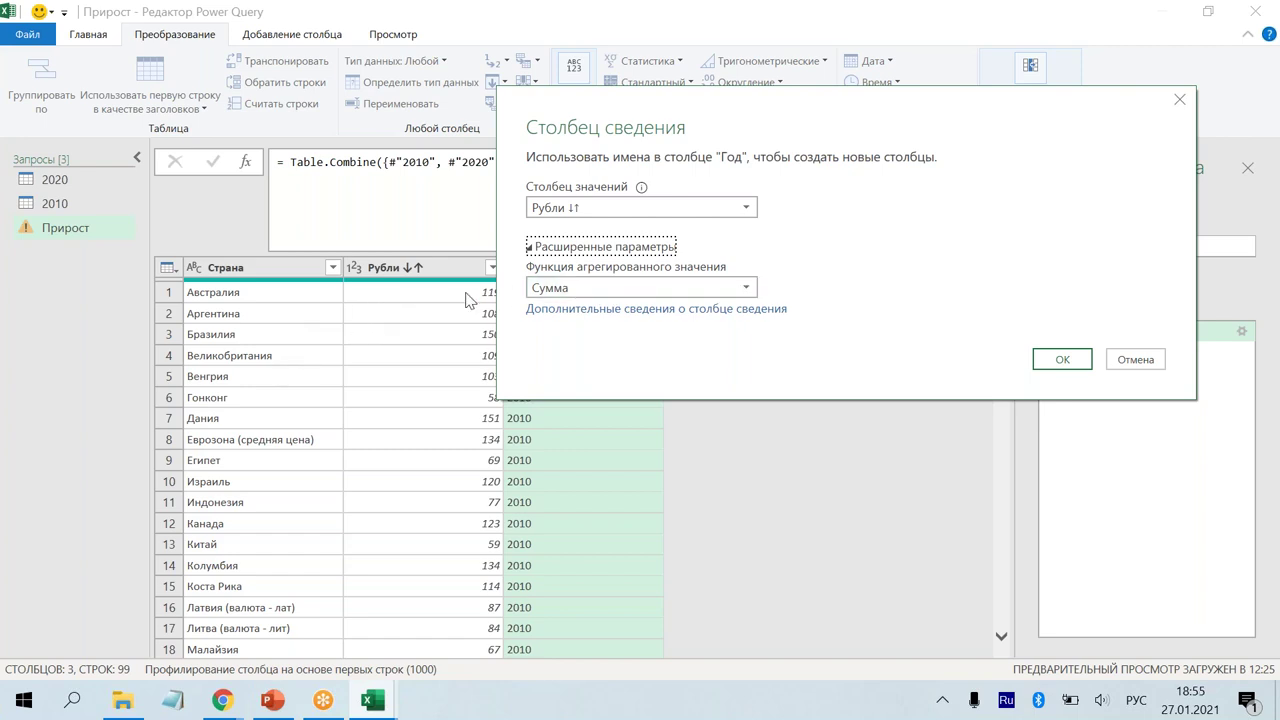
{"action": "left_click", "coordinate": [1041, 359]}
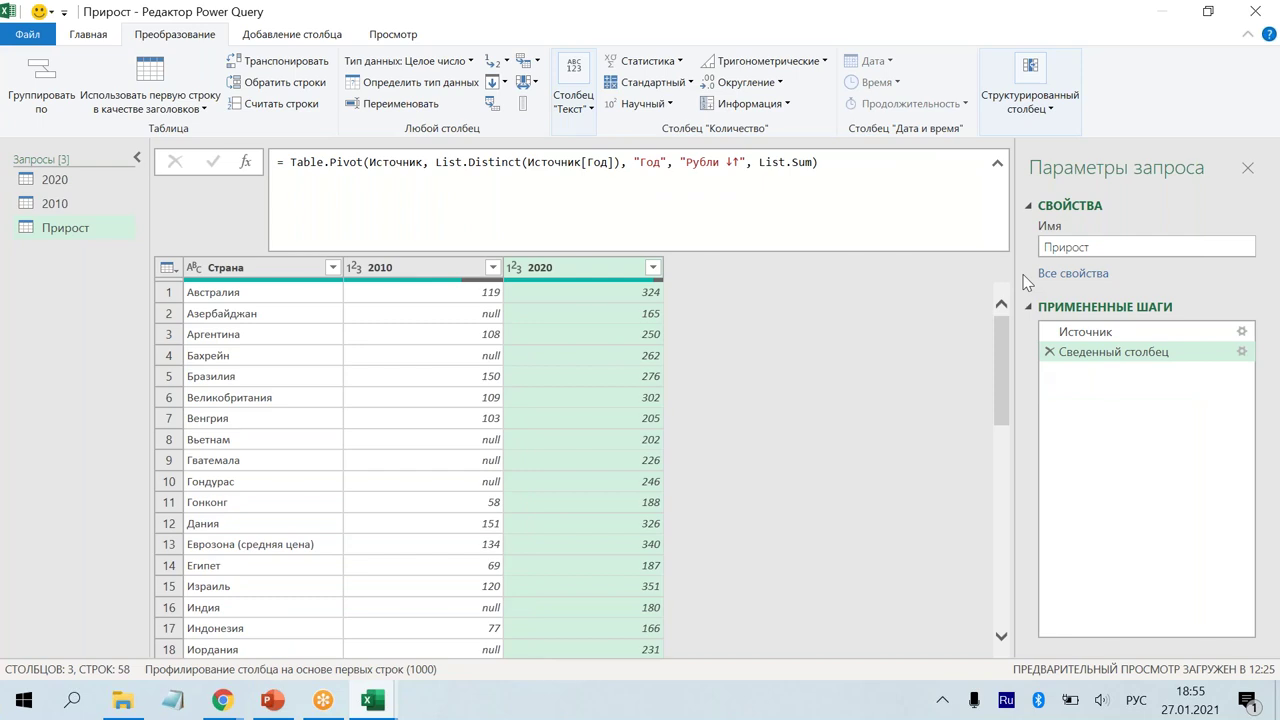
Step: Compare the table before and after pivoting, and look through the country rows under the 2010 and 2020 columns
{"action": "left_click", "coordinate": [1085, 332]}
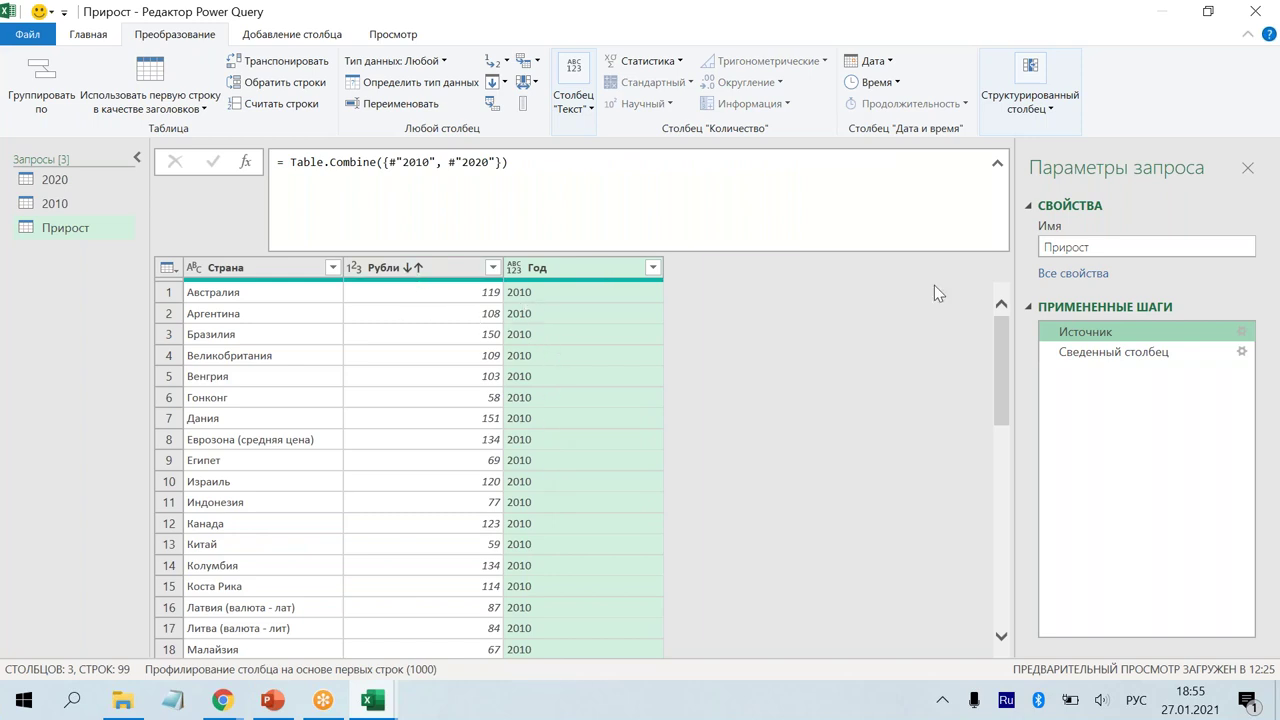
{"action": "left_click", "coordinate": [1100, 352]}
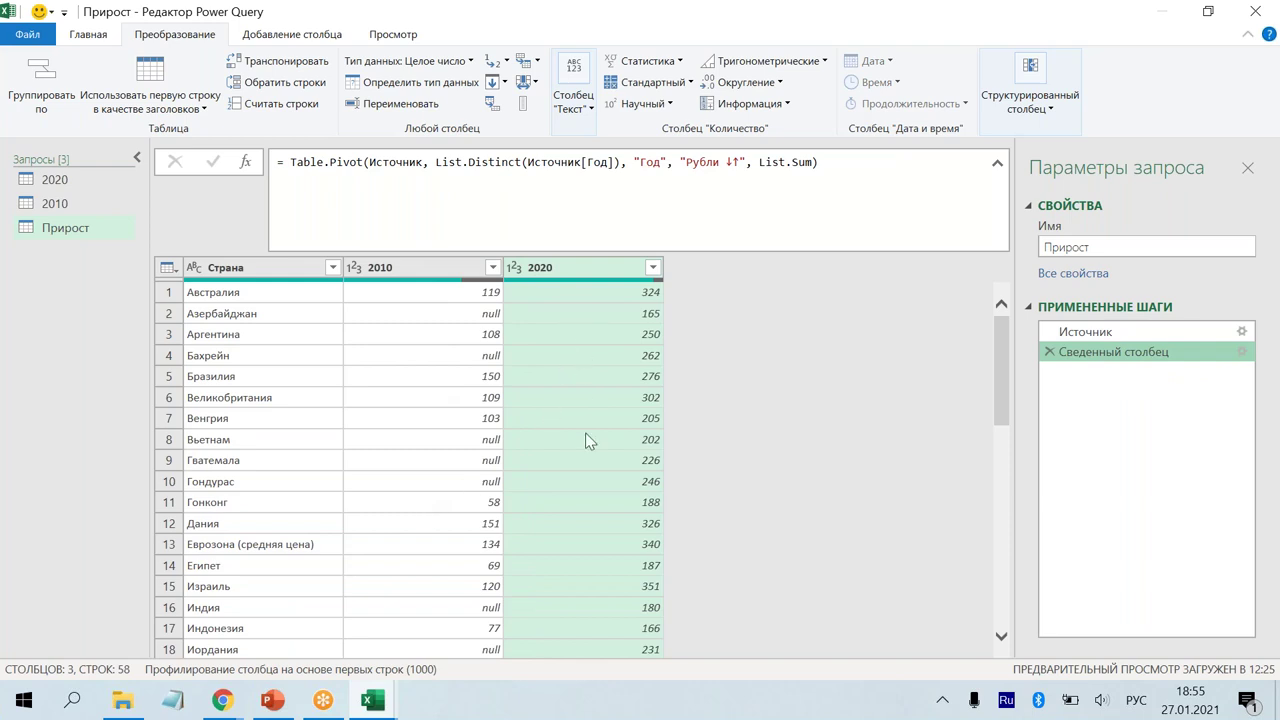
{"action": "scroll", "coordinate": [587, 478], "scroll_direction": "down", "scroll_amount": 1}
{"action": "scroll", "coordinate": [587, 478], "scroll_direction": "down", "scroll_amount": 8}
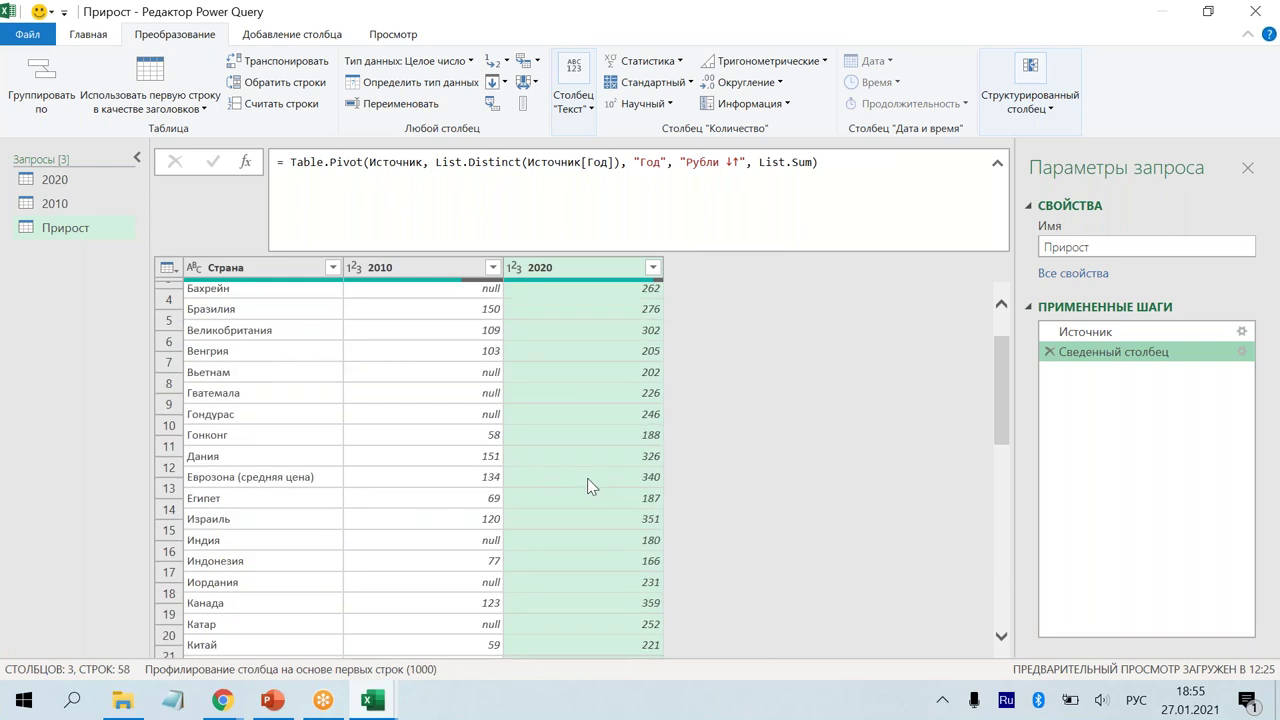
{"action": "scroll", "coordinate": [588, 465], "scroll_direction": "up", "scroll_amount": 8}
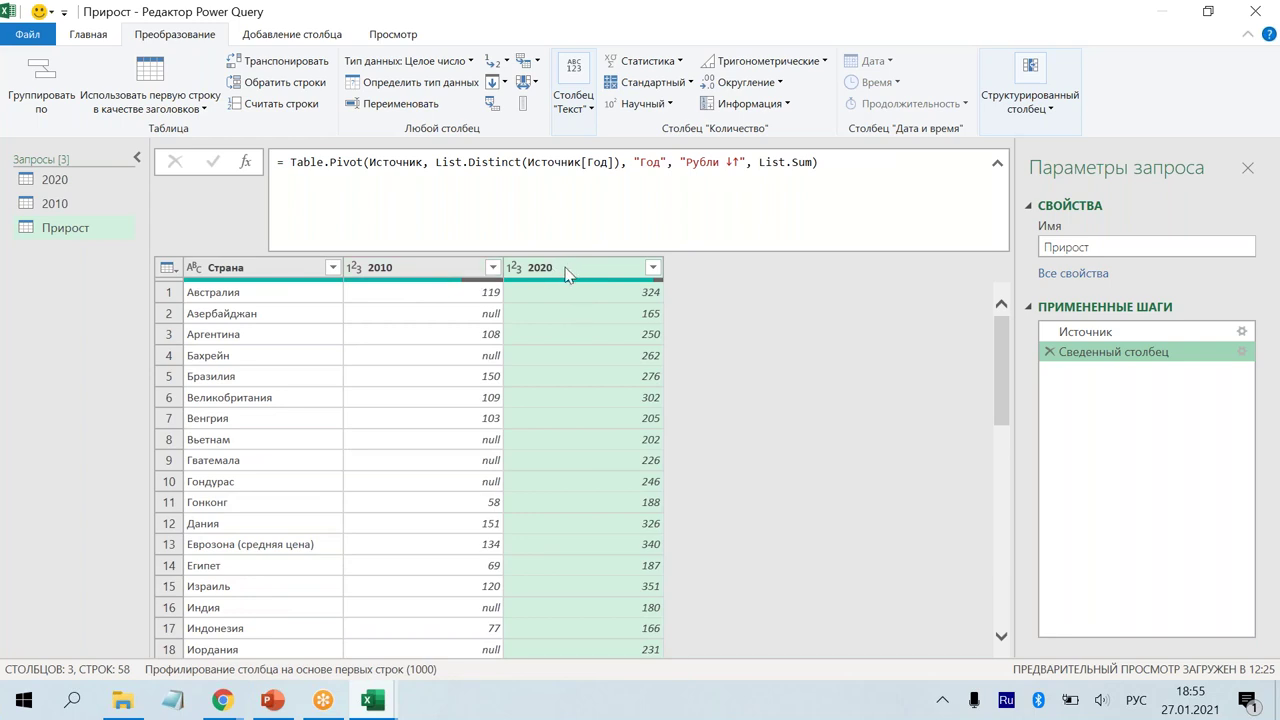
Step: Add a column that divides the 2020 price by the 2010 price for each country
{"action": "left_click", "coordinate": [480, 268], "text": "ctrl"}
{"action": "left_click", "coordinate": [428, 268], "text": "ctrl"}
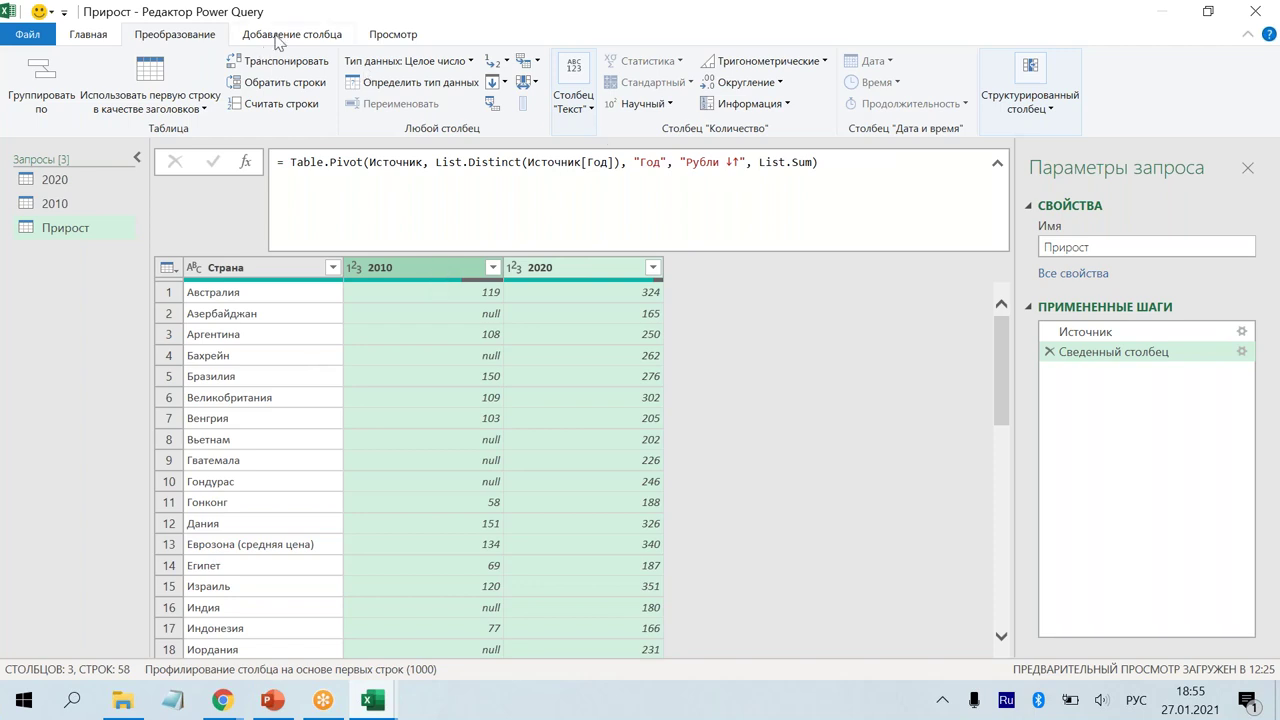
{"action": "left_click", "coordinate": [280, 36]}
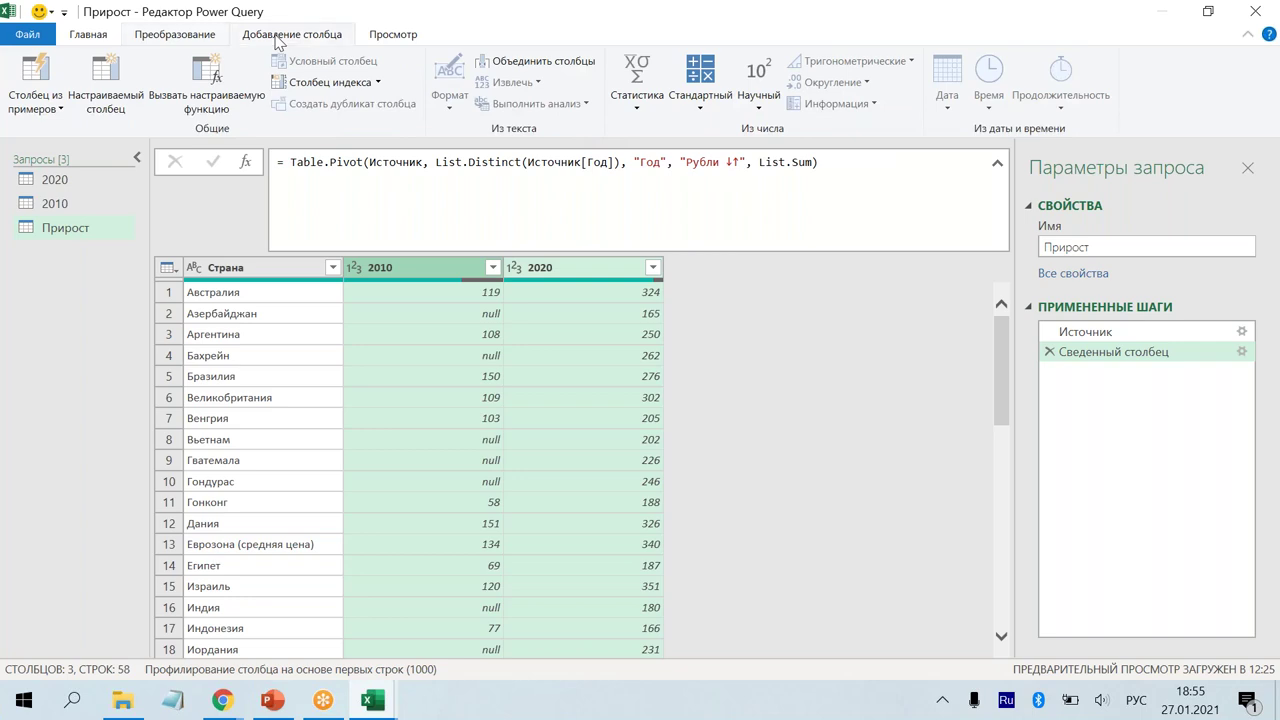
{"action": "left_click", "coordinate": [703, 104]}
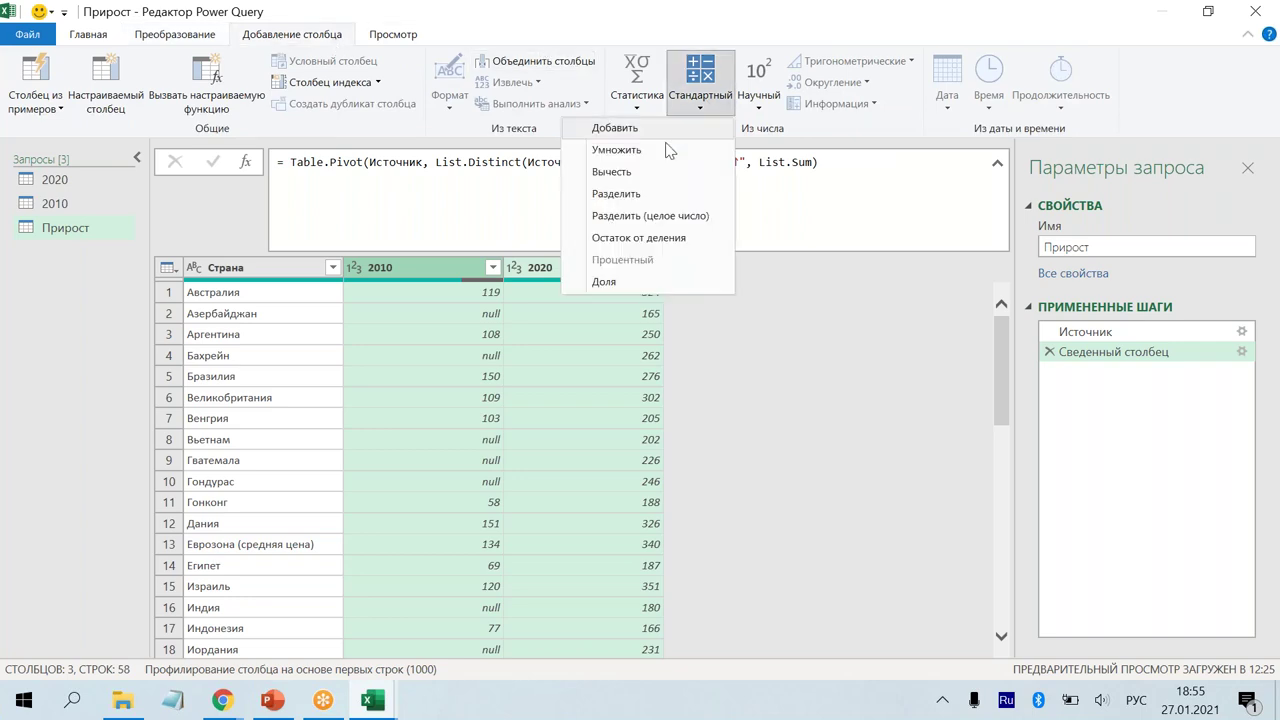
{"action": "left_click", "coordinate": [648, 194]}
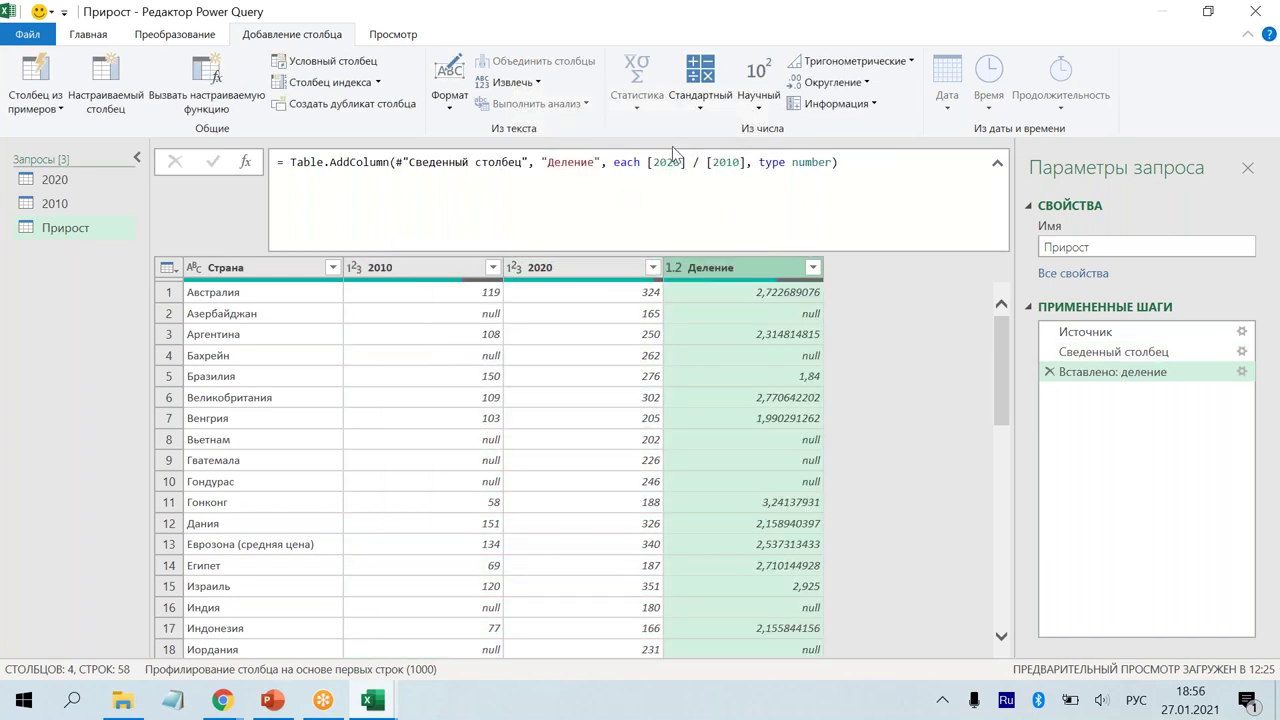
Step: Subtract 1 from the quotient in the division column's formula to make it [2020] / [2010]-1
{"action": "left_click", "coordinate": [745, 162]}
{"action": "type", "text": "-1"}
{"action": "key", "text": "Return"}
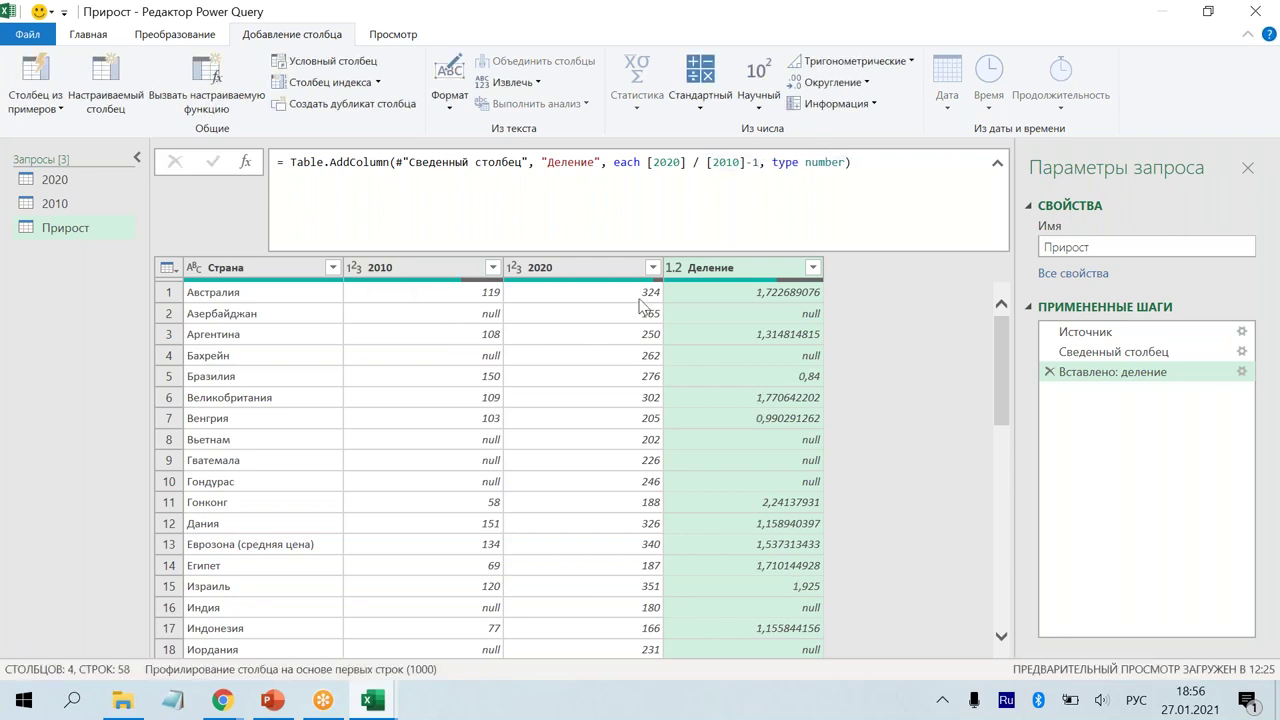
{"action": "left_click", "coordinate": [674, 270]}
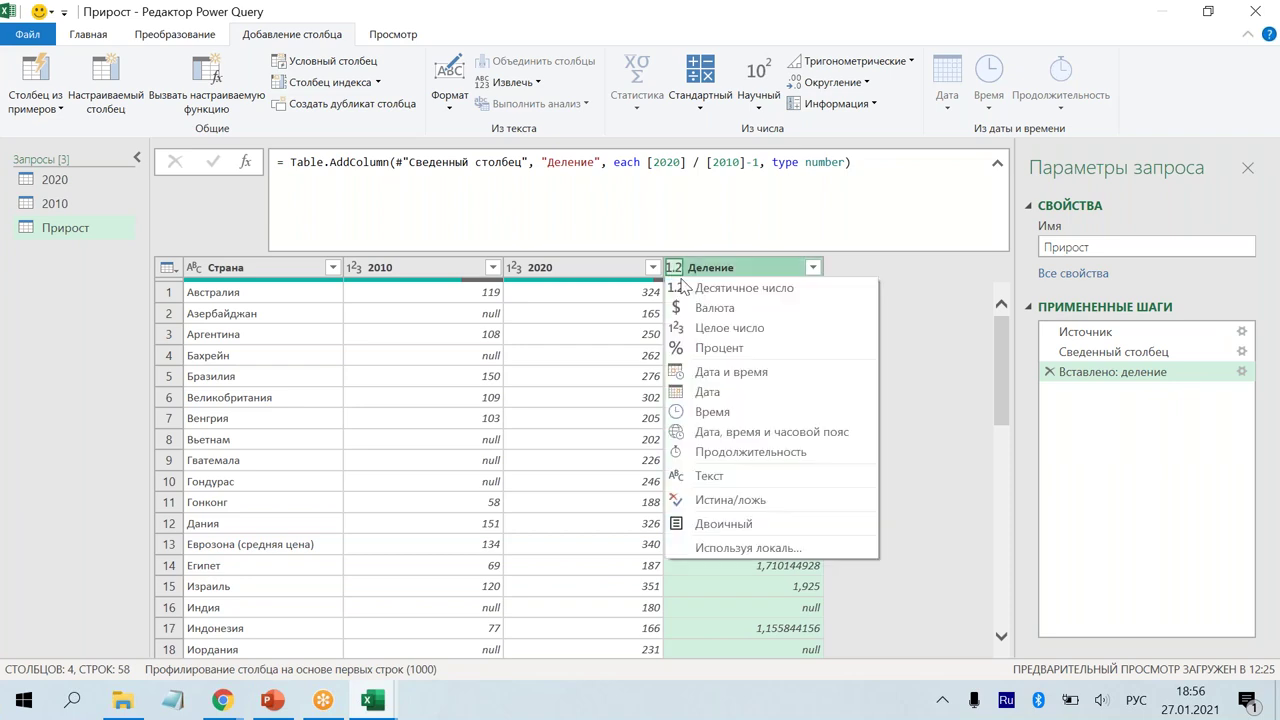
{"action": "key", "text": "Escape"}
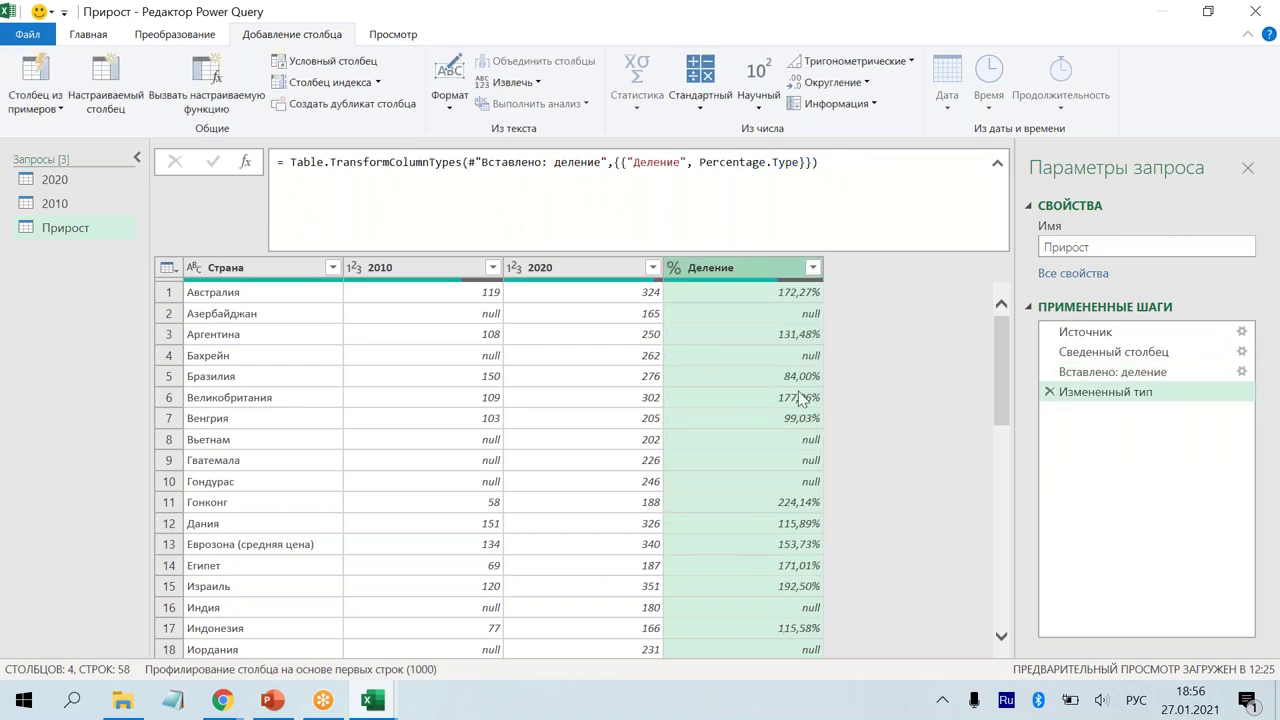
{"action": "left_click", "coordinate": [1050, 392]}
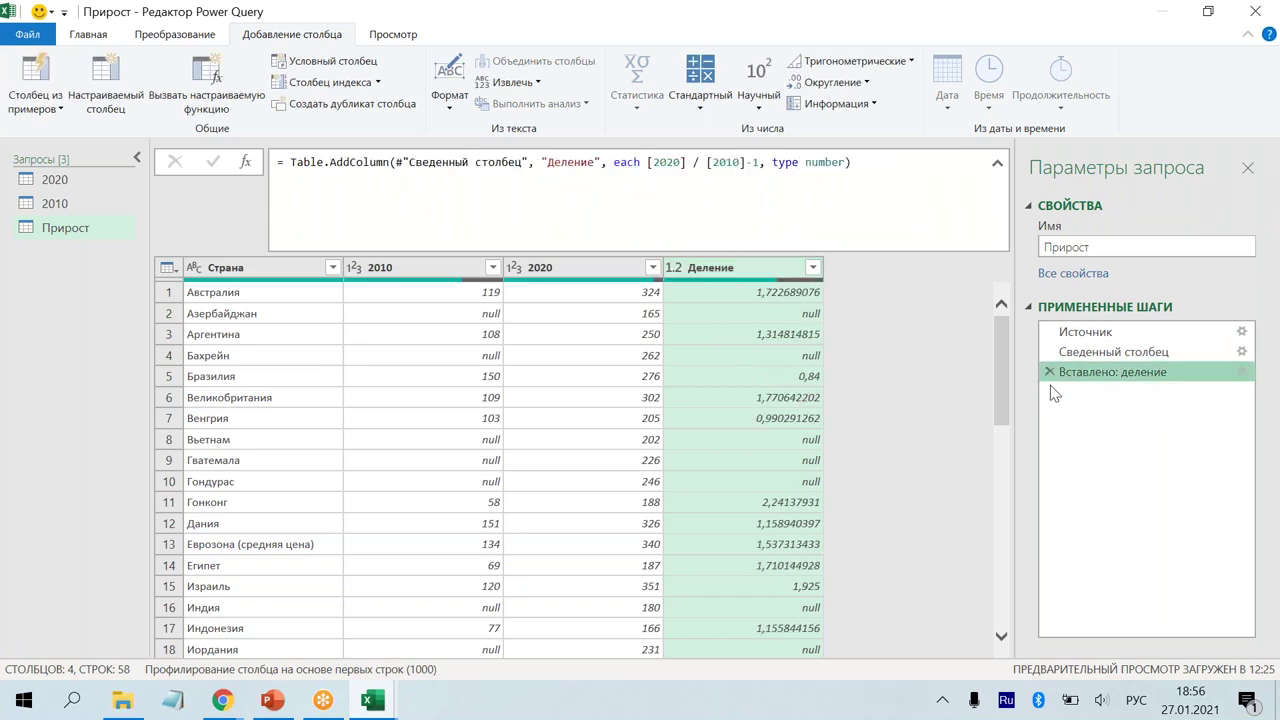
Step: Rename the division column to "Прирост" within its own formula and set the column's data type to percentage
{"action": "left_click", "coordinate": [547, 163]}
{"action": "left_click_drag", "start_coordinate": [547, 163], "coordinate": [594, 163]}
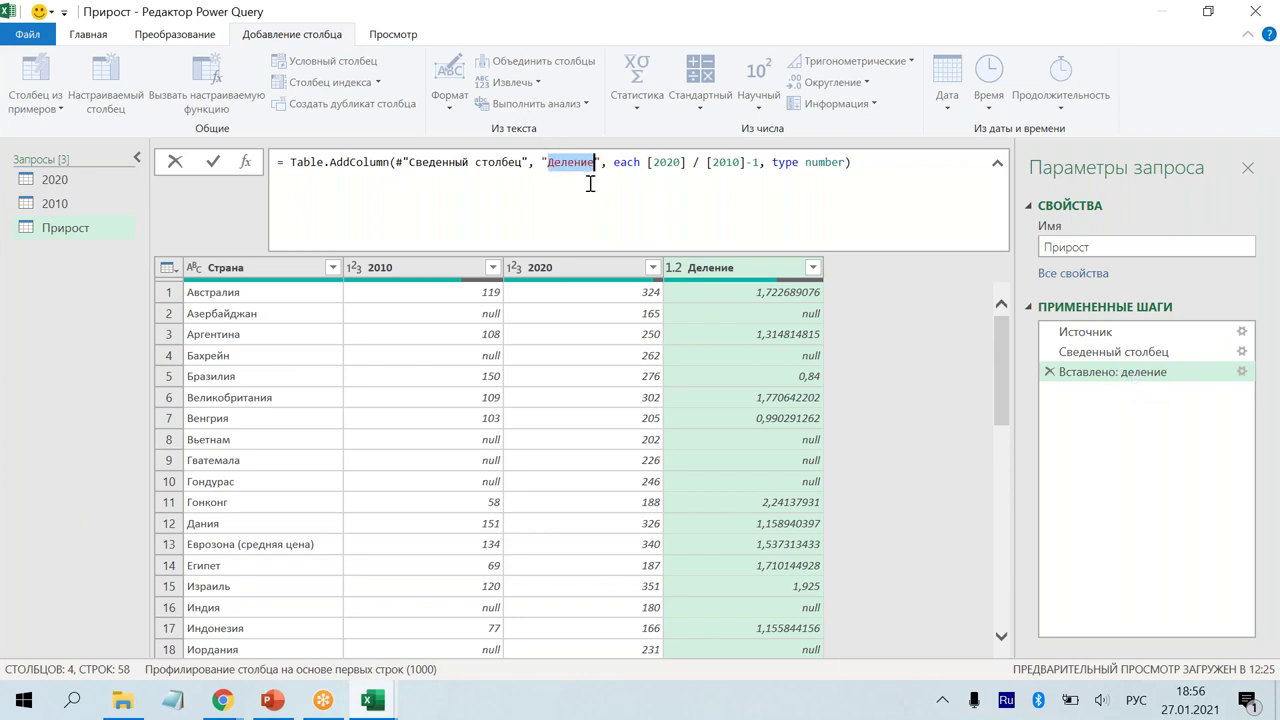
{"action": "type", "text": "Пр"}
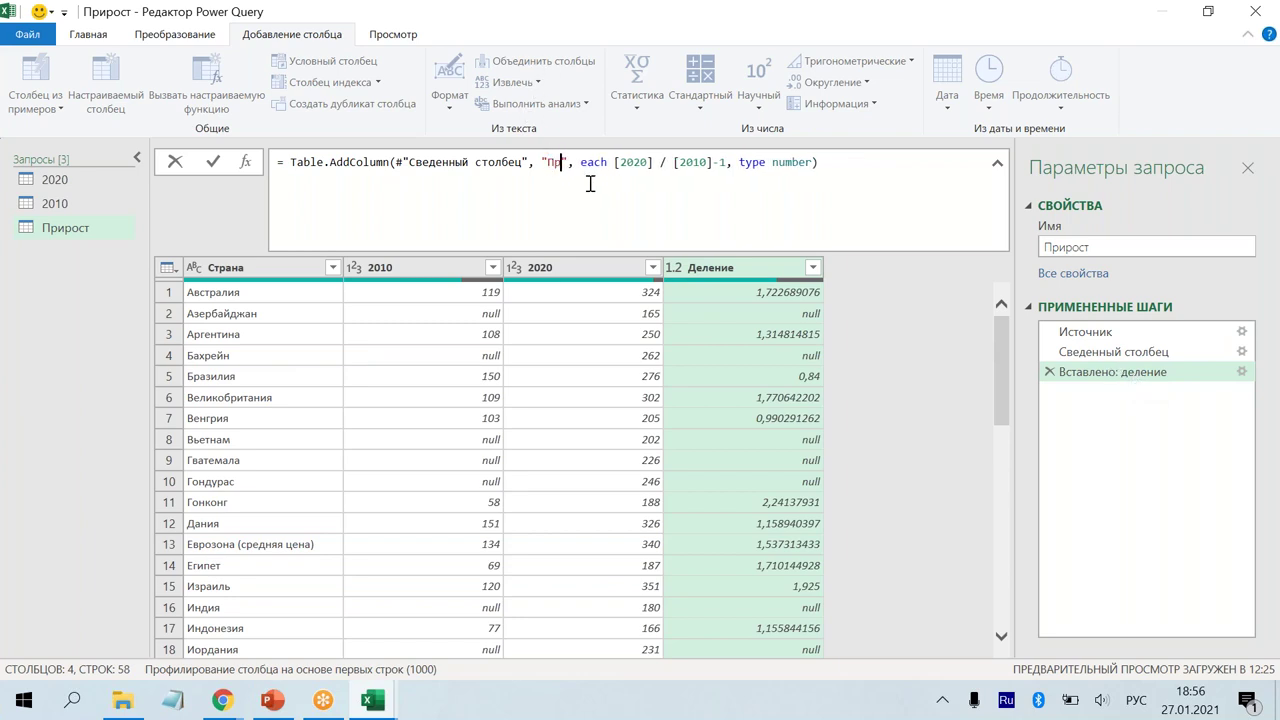
{"action": "type", "text": "ирост"}
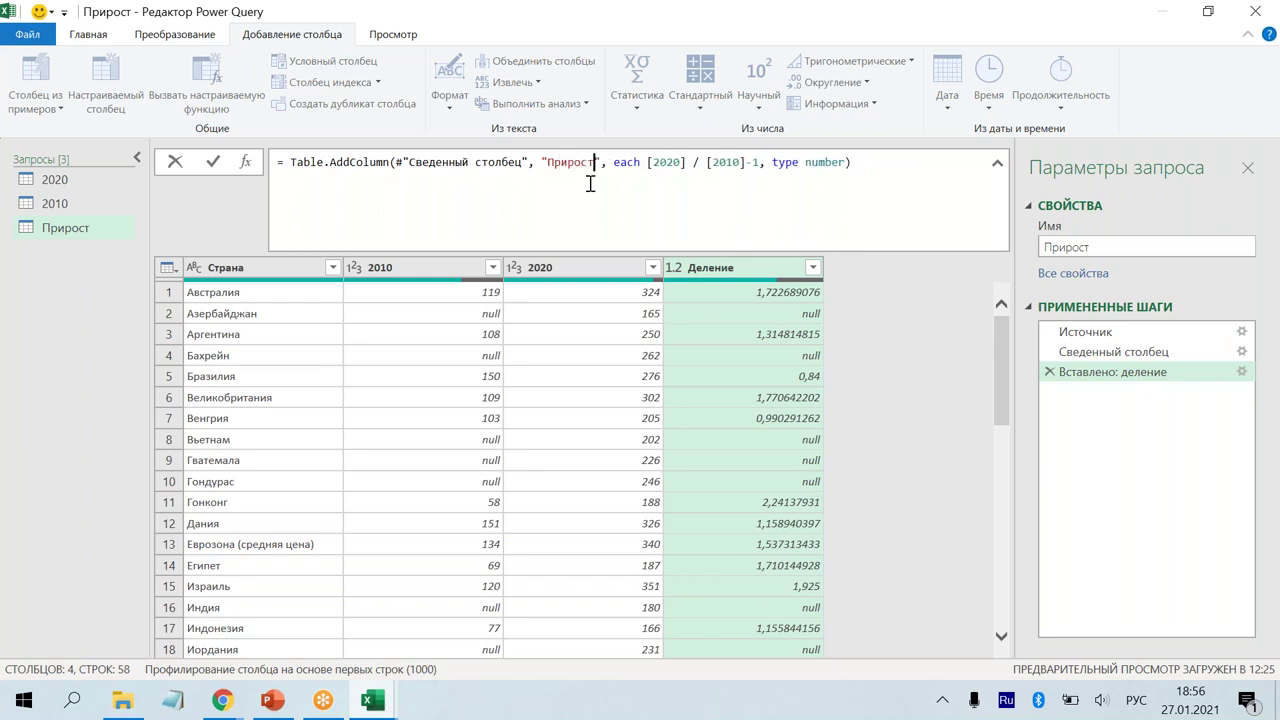
{"action": "key", "text": "Return"}
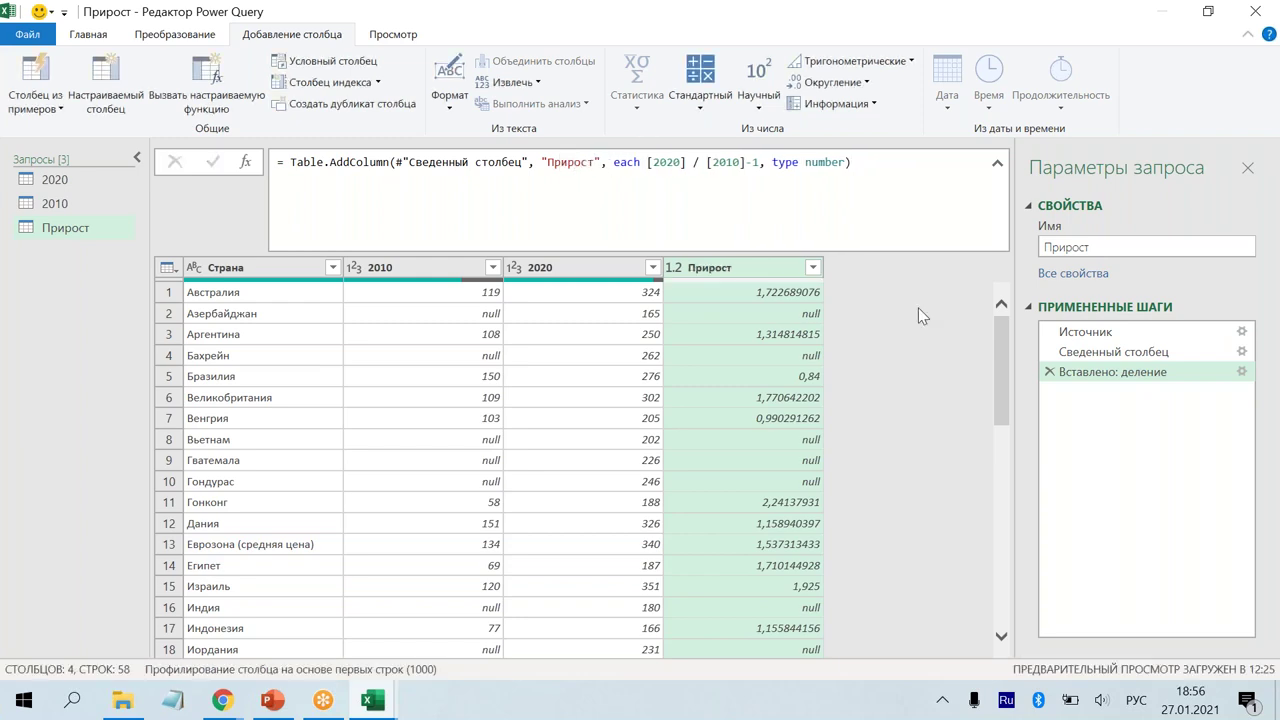
{"action": "left_click", "coordinate": [675, 268]}
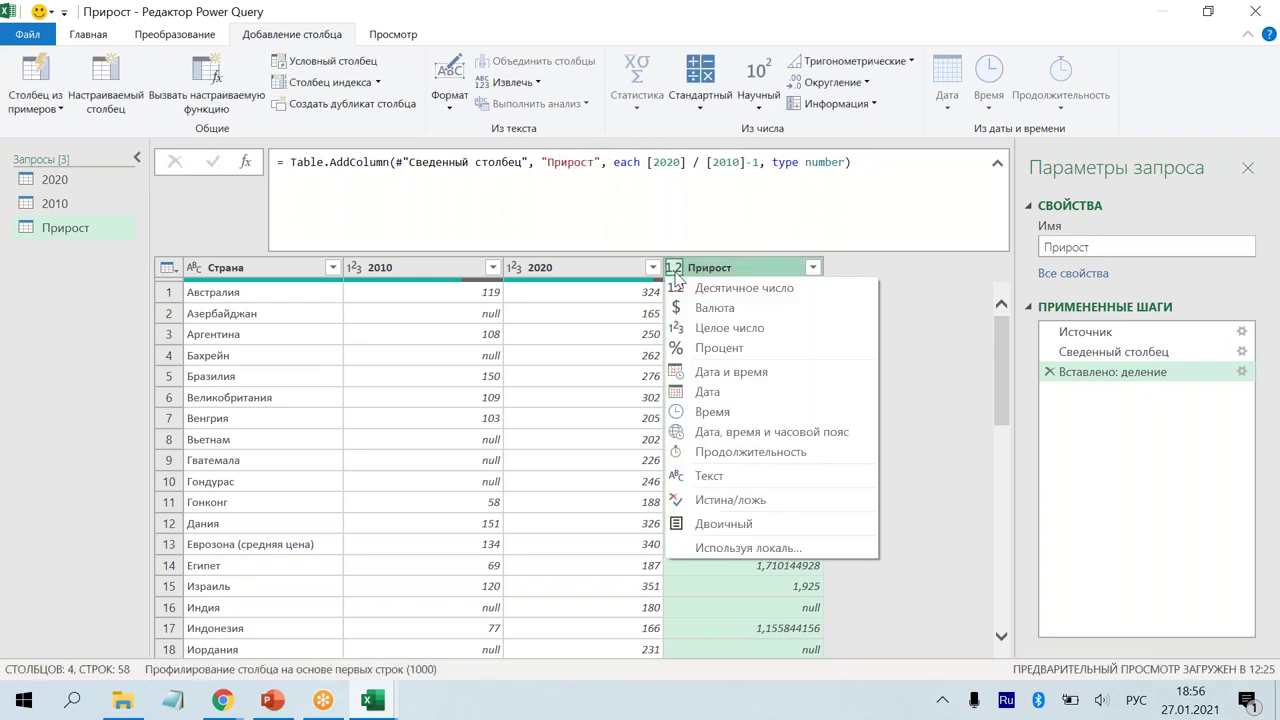
{"action": "left_click", "coordinate": [702, 349]}
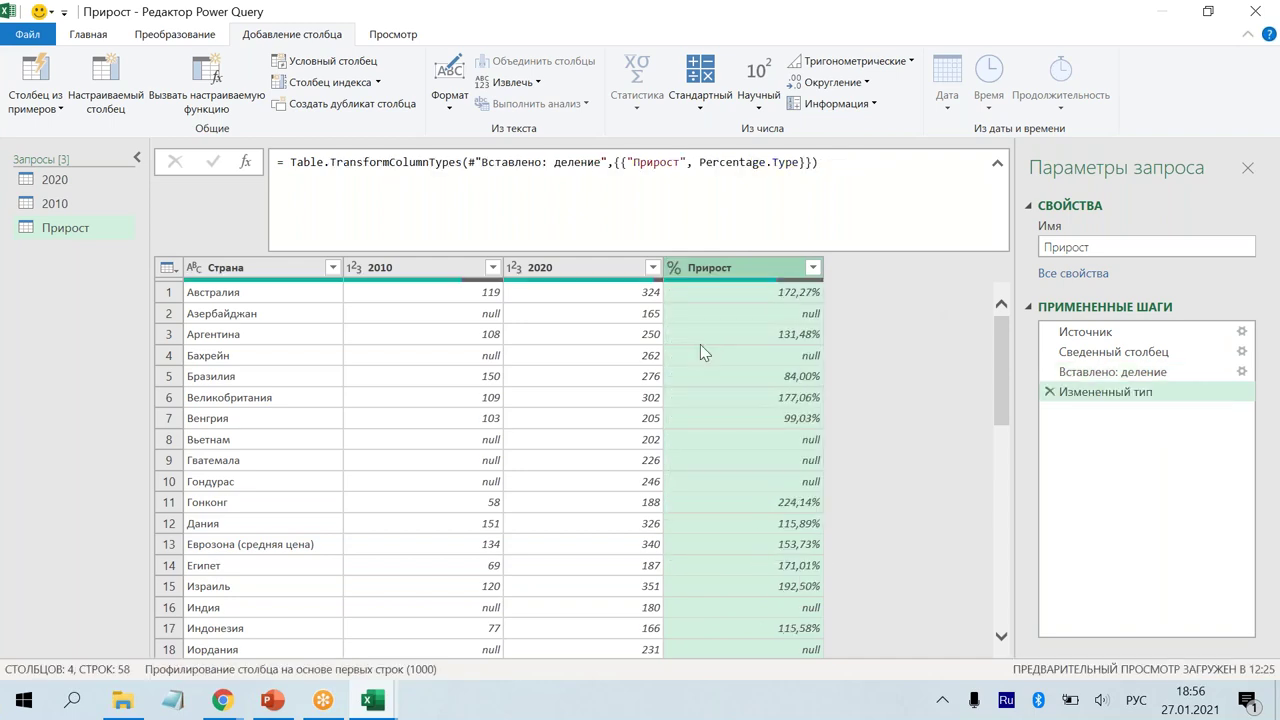
Step: Review the filter options of the Прирост column and check the table for countries lacking a price in either year
{"action": "left_click", "coordinate": [813, 268]}
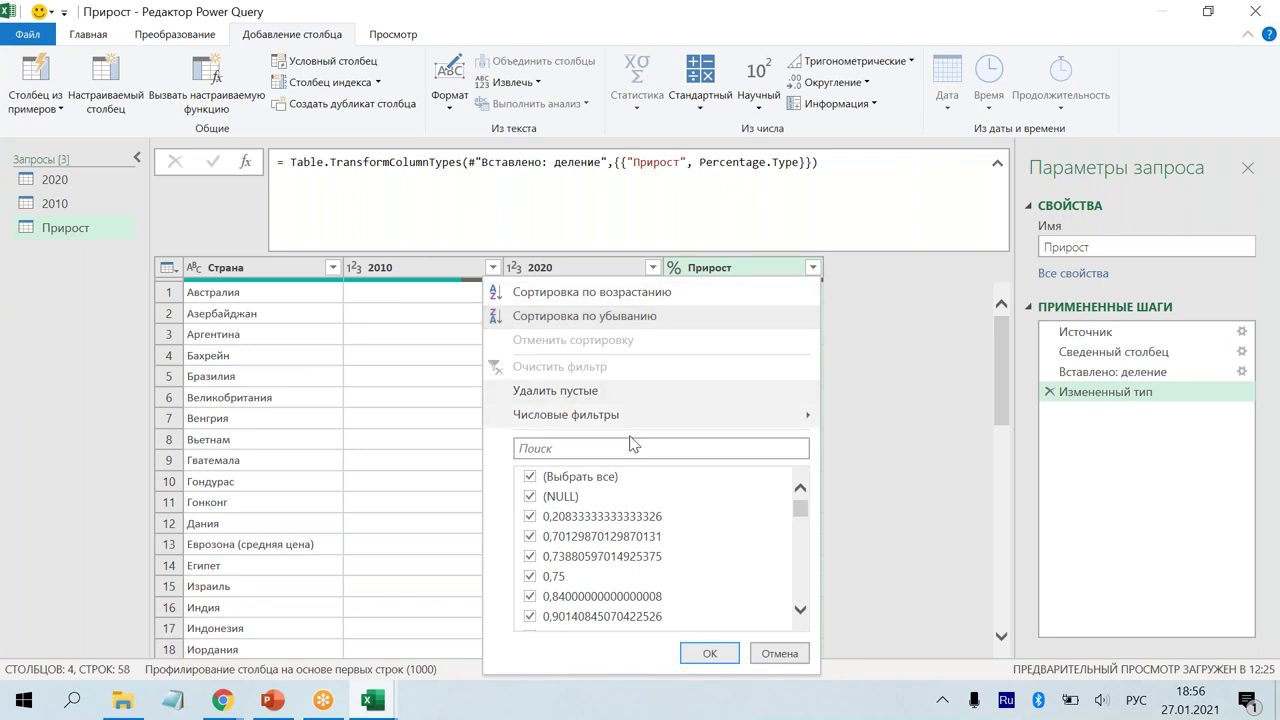
{"action": "left_click", "coordinate": [777, 654]}
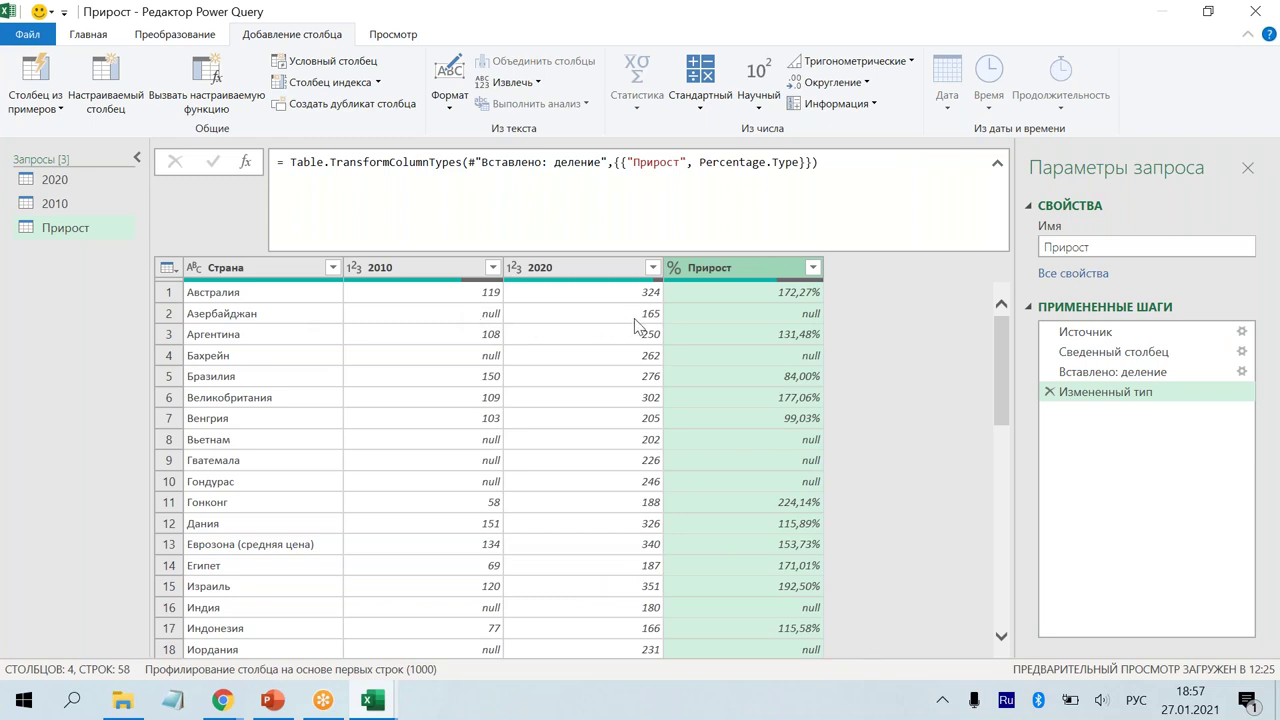
{"action": "scroll", "coordinate": [645, 482], "scroll_direction": "down", "scroll_amount": 3}
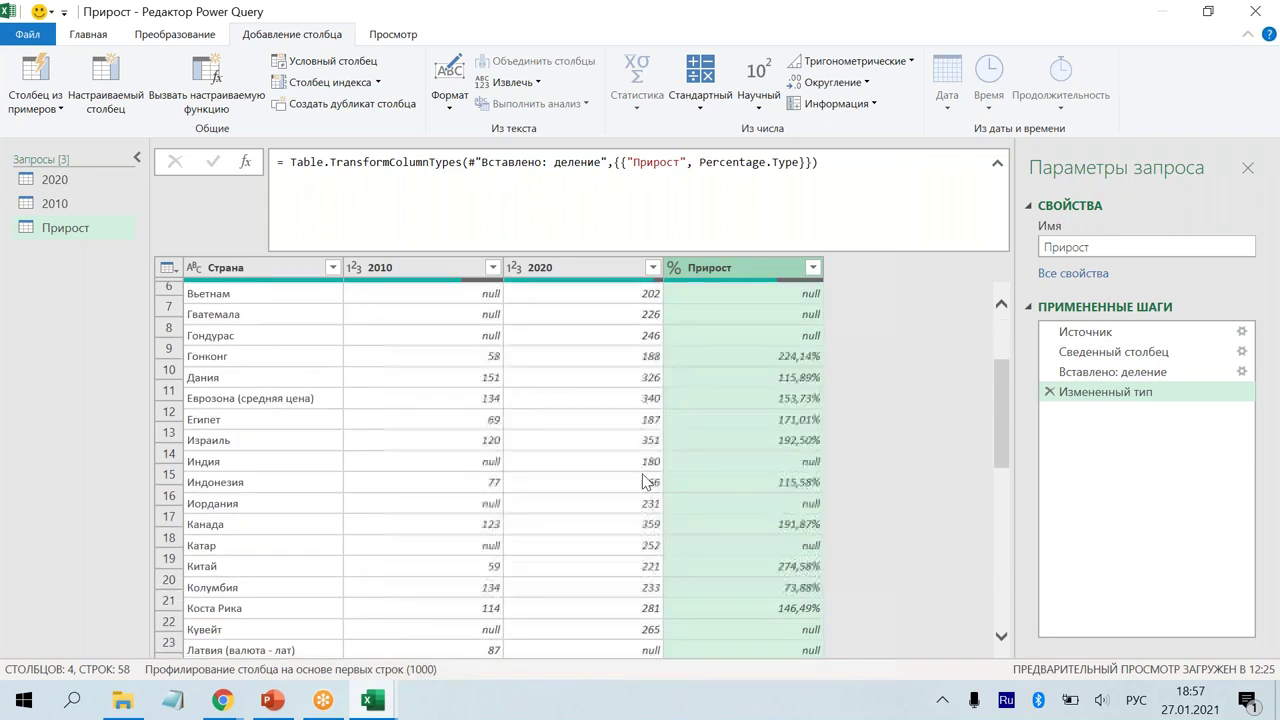
{"action": "scroll", "coordinate": [645, 482], "scroll_direction": "down", "scroll_amount": 2}
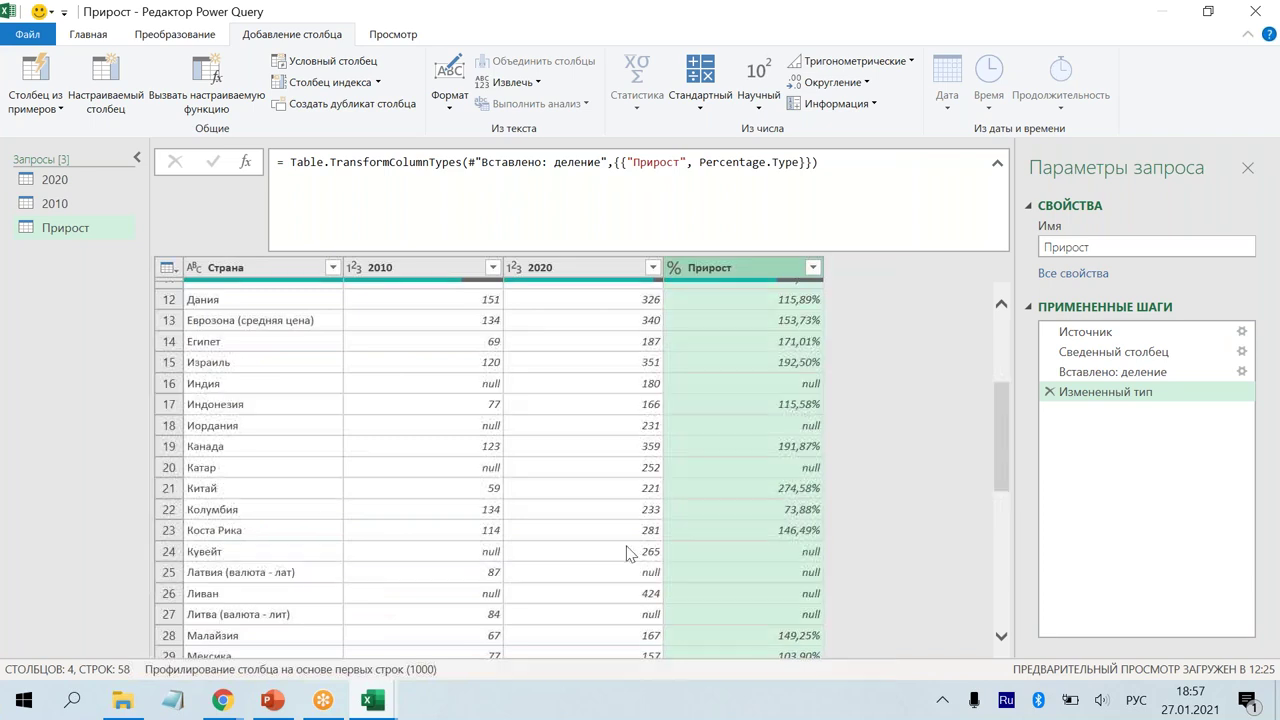
{"action": "scroll", "coordinate": [630, 553], "scroll_direction": "down", "scroll_amount": 3}
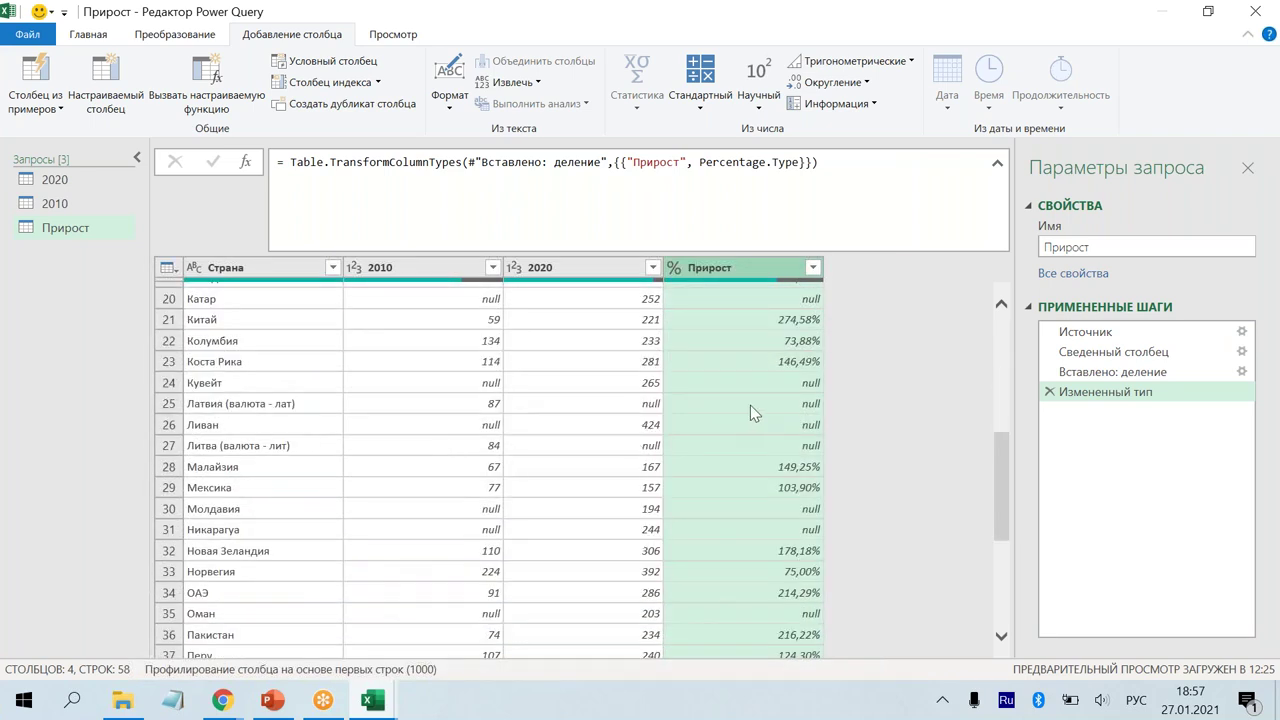
{"action": "scroll", "coordinate": [752, 406], "scroll_direction": "up", "scroll_amount": 1}
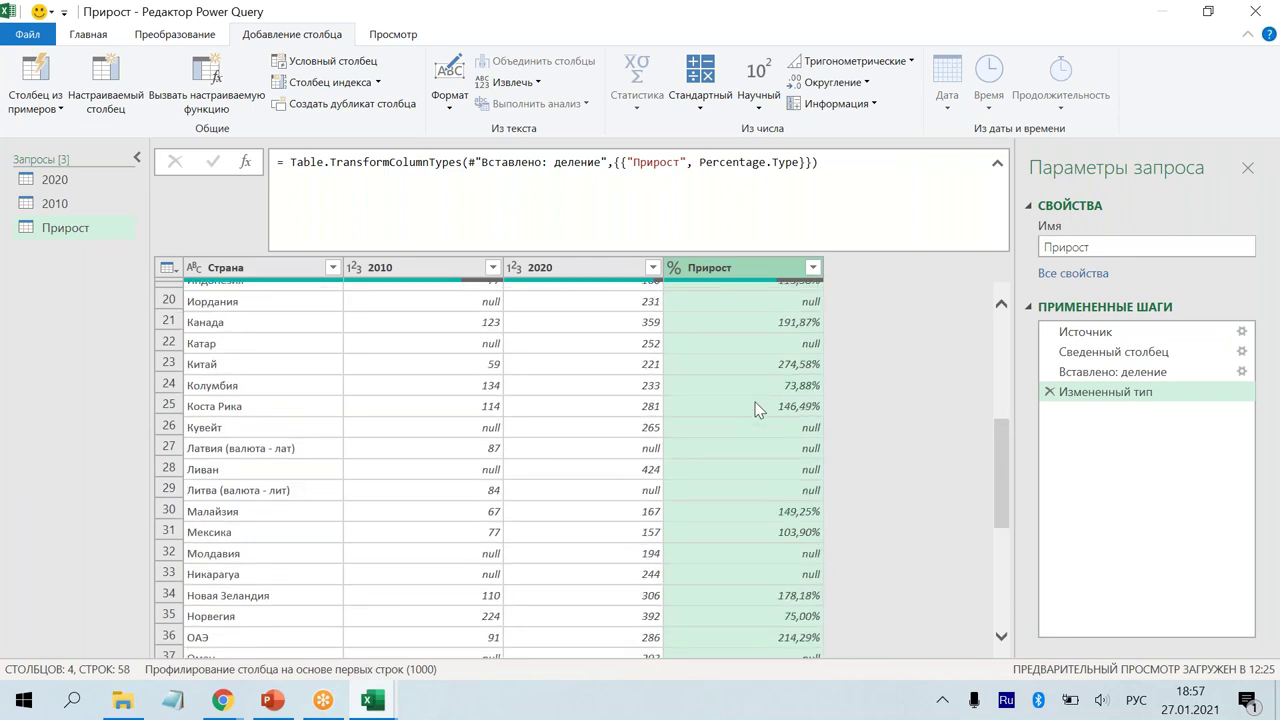
{"action": "scroll", "coordinate": [757, 407], "scroll_direction": "up", "scroll_amount": 6}
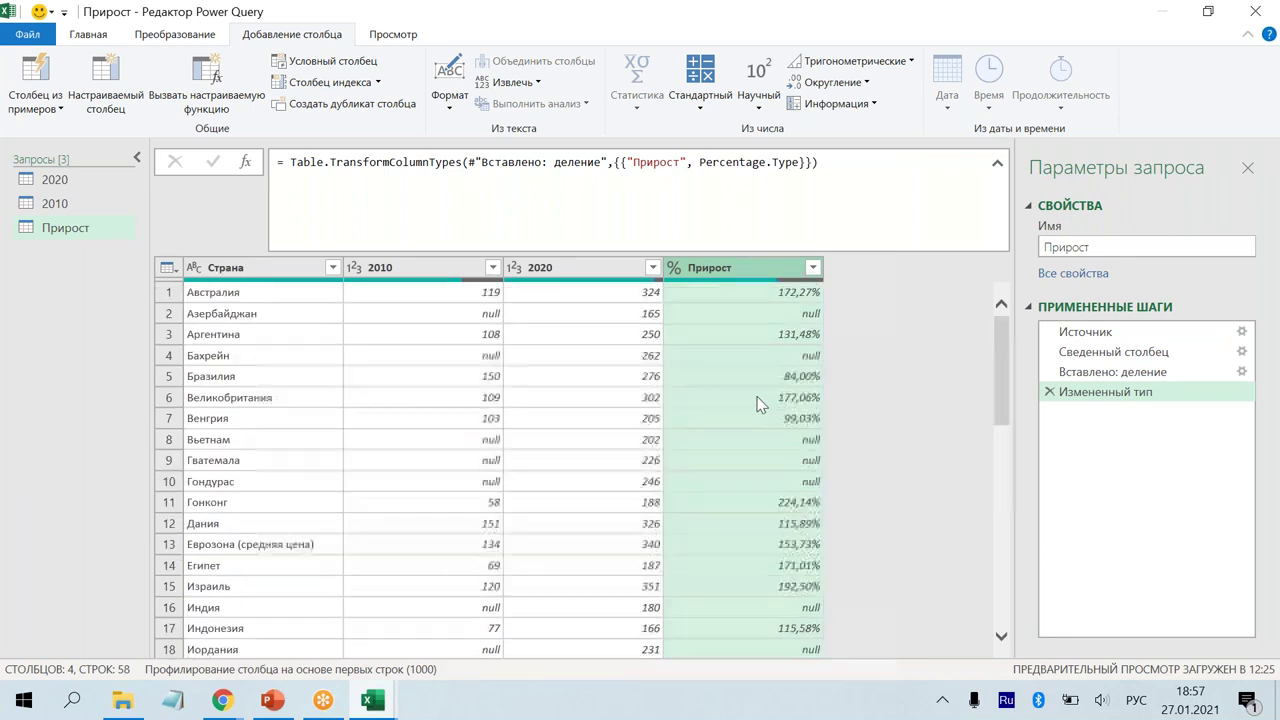
Step: Duplicate the Прирост query and filter the copy's Прирост column to keep only the null rows
{"action": "right_click", "coordinate": [70, 228]}
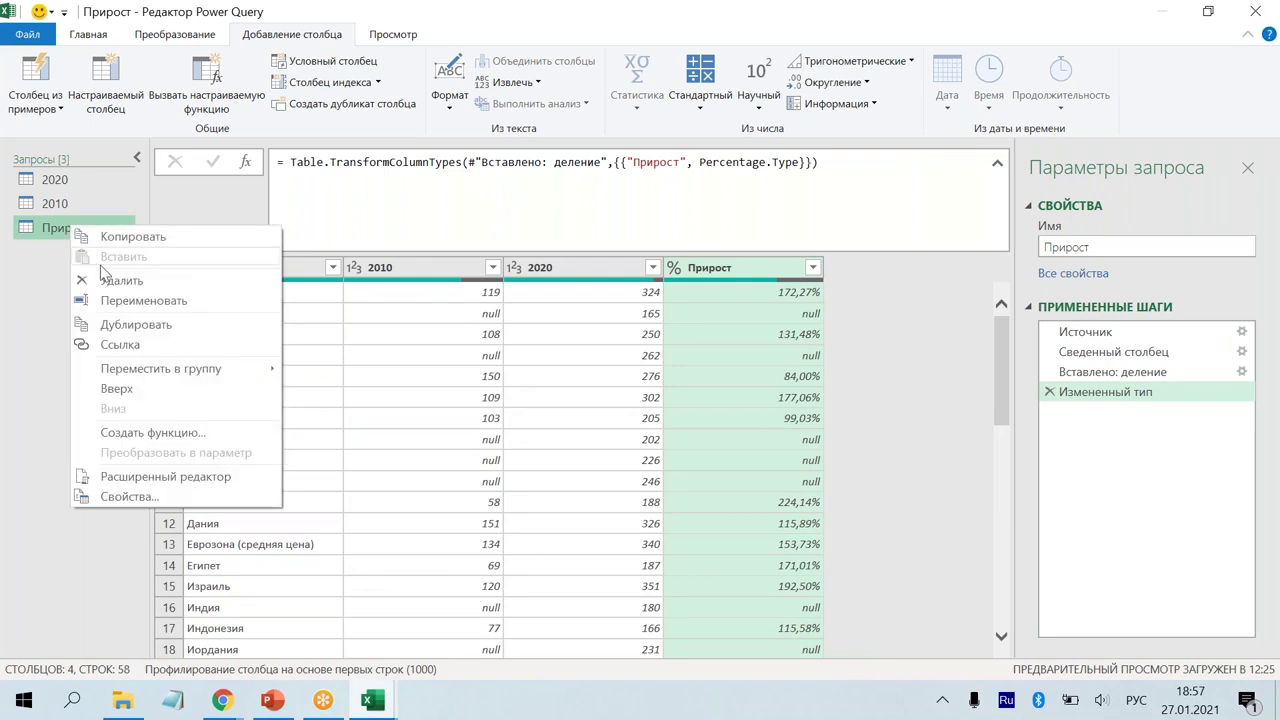
{"action": "key", "text": "Escape"}
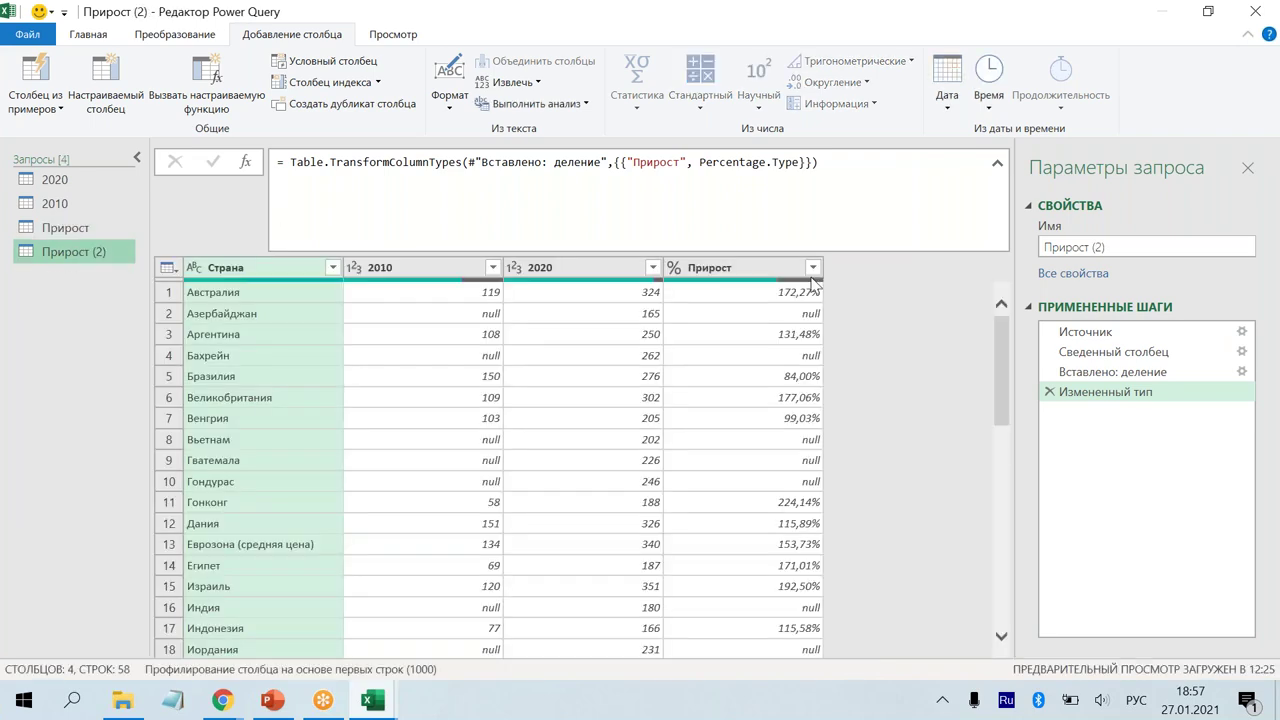
{"action": "left_click", "coordinate": [813, 267]}
{"action": "left_click", "coordinate": [530, 469]}
{"action": "left_click", "coordinate": [530, 489]}
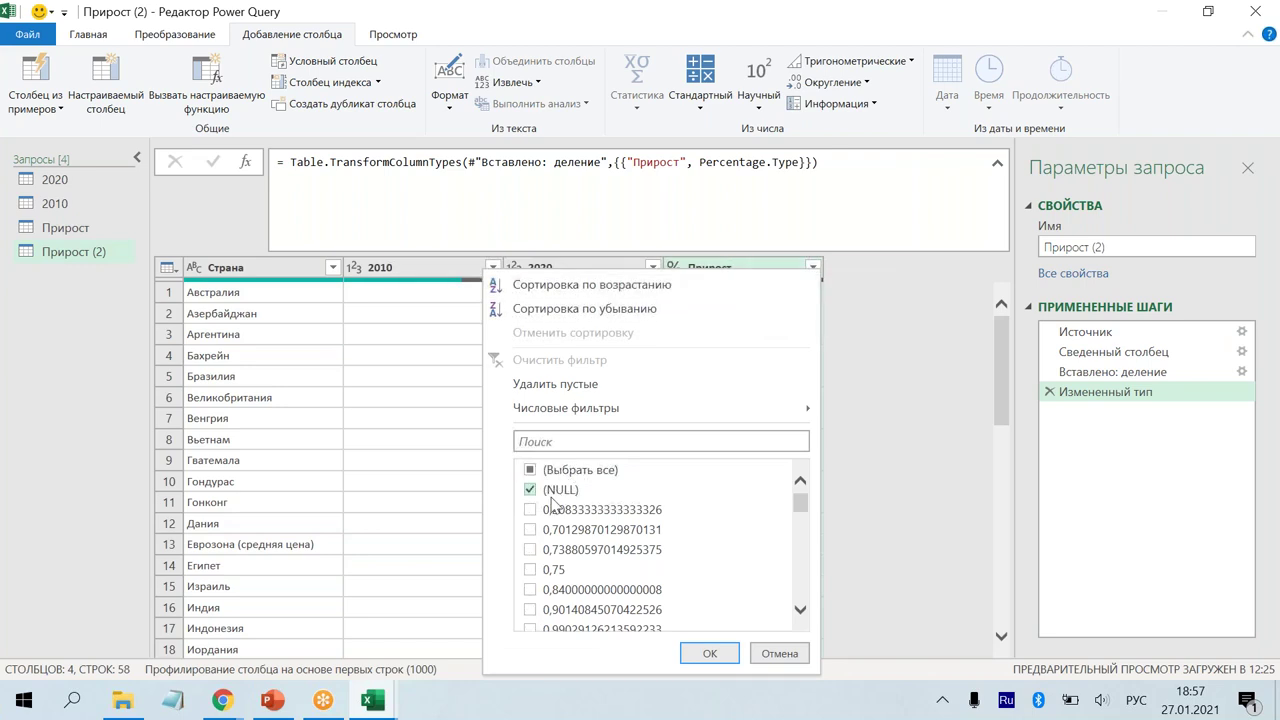
{"action": "left_click", "coordinate": [709, 653]}
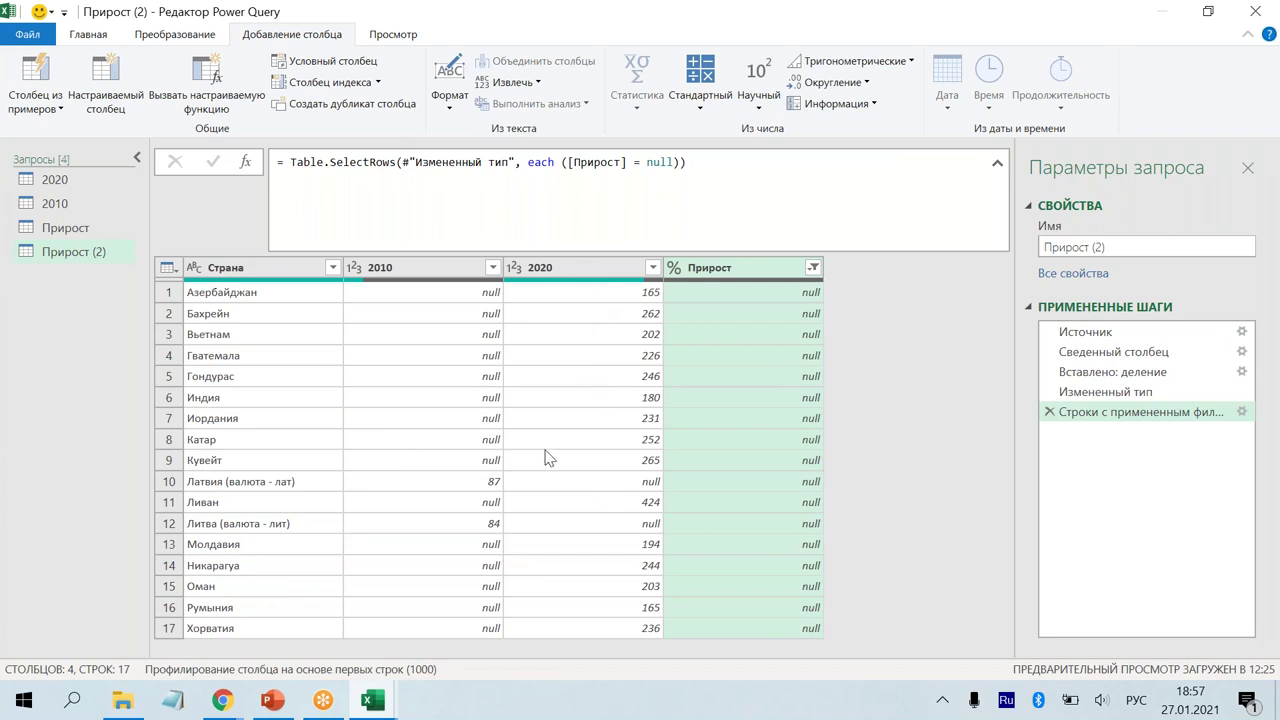
Step: Rename the duplicated query, filtered to null growth, as "Несопоставимые"
{"action": "left_click", "coordinate": [1151, 249]}
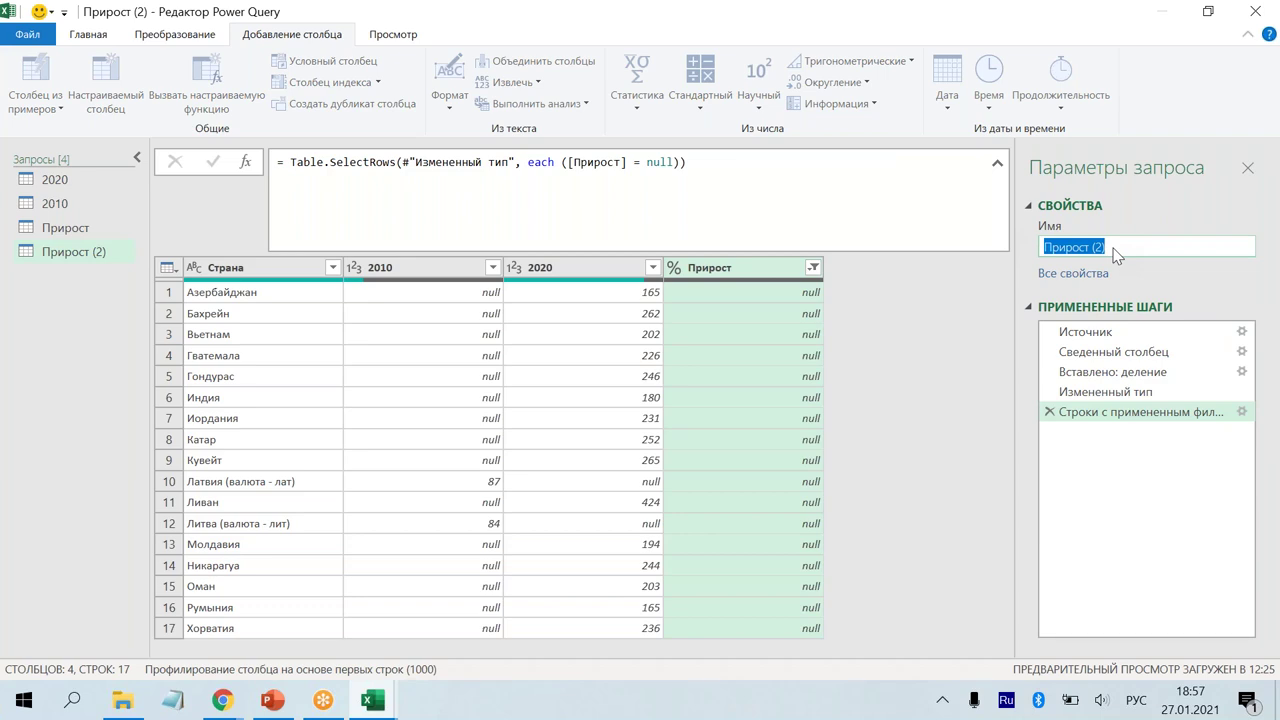
{"action": "type", "text": "Несопоставимые"}
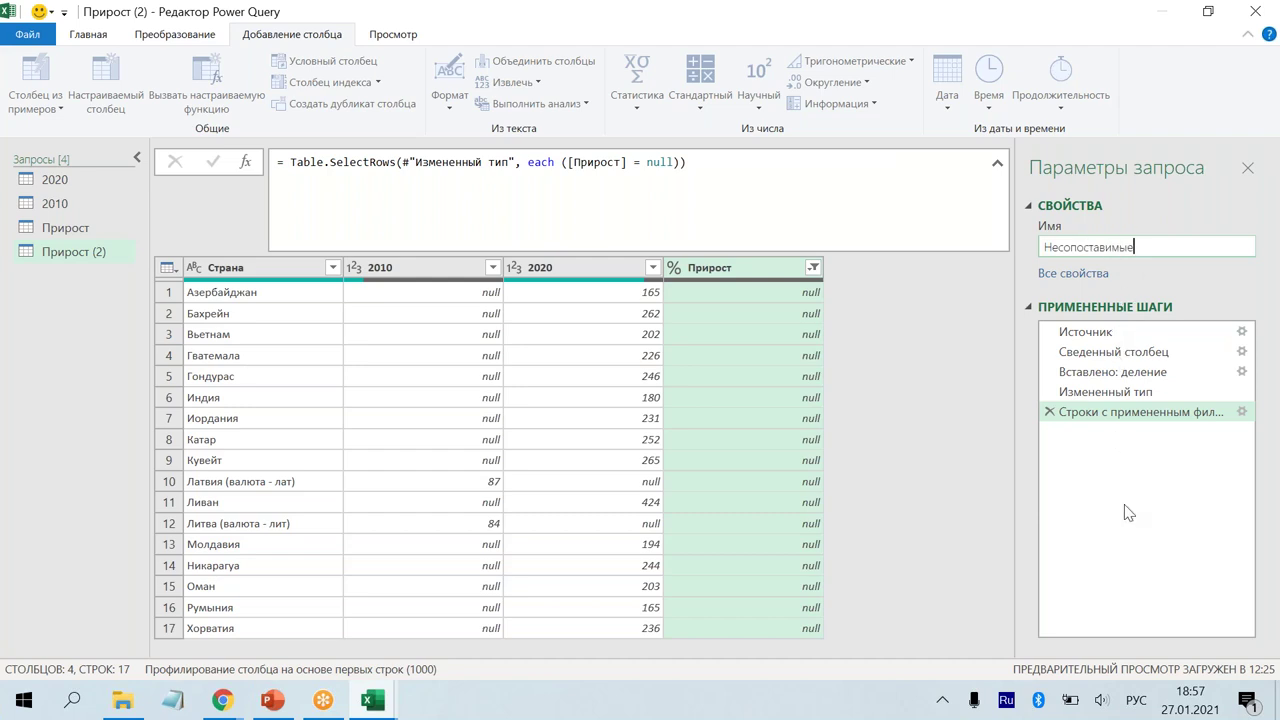
{"action": "key", "text": "Return"}
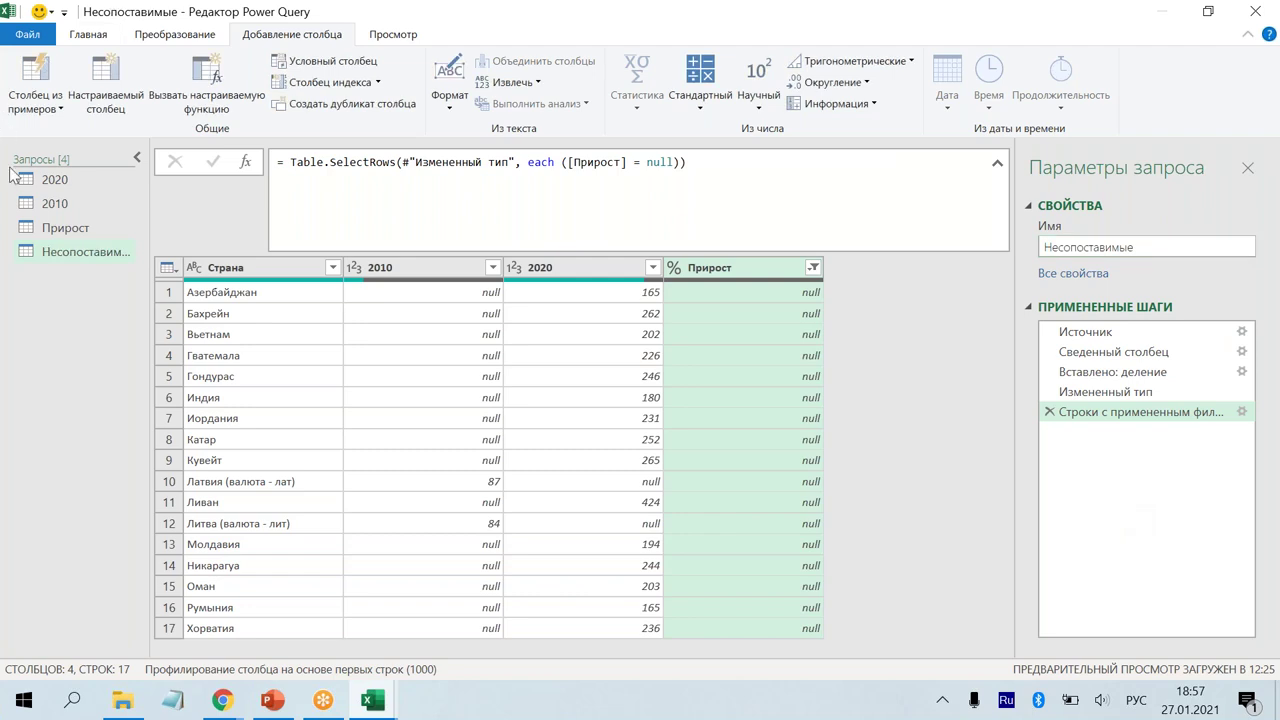
Step: In the original Прирост query, filter out the null rows of the Прирост column and check the remaining countries
{"action": "left_click", "coordinate": [66, 228]}
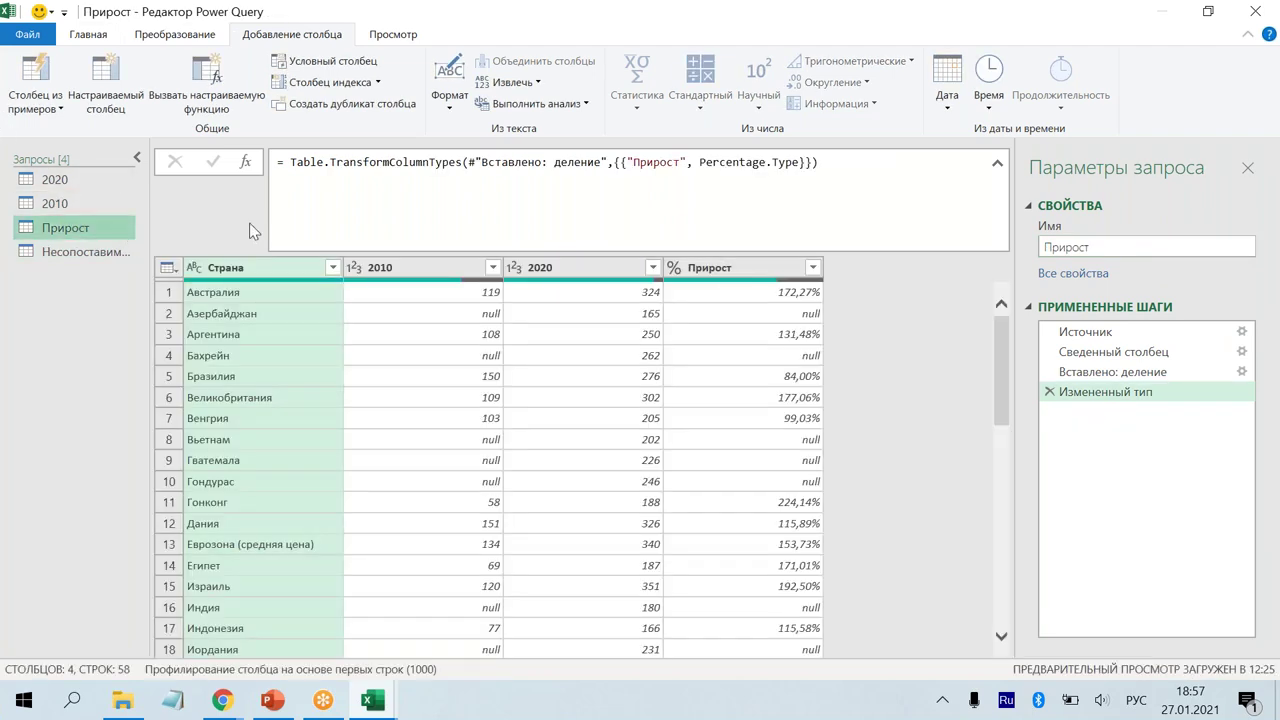
{"action": "left_click", "coordinate": [814, 270]}
{"action": "left_click", "coordinate": [814, 268]}
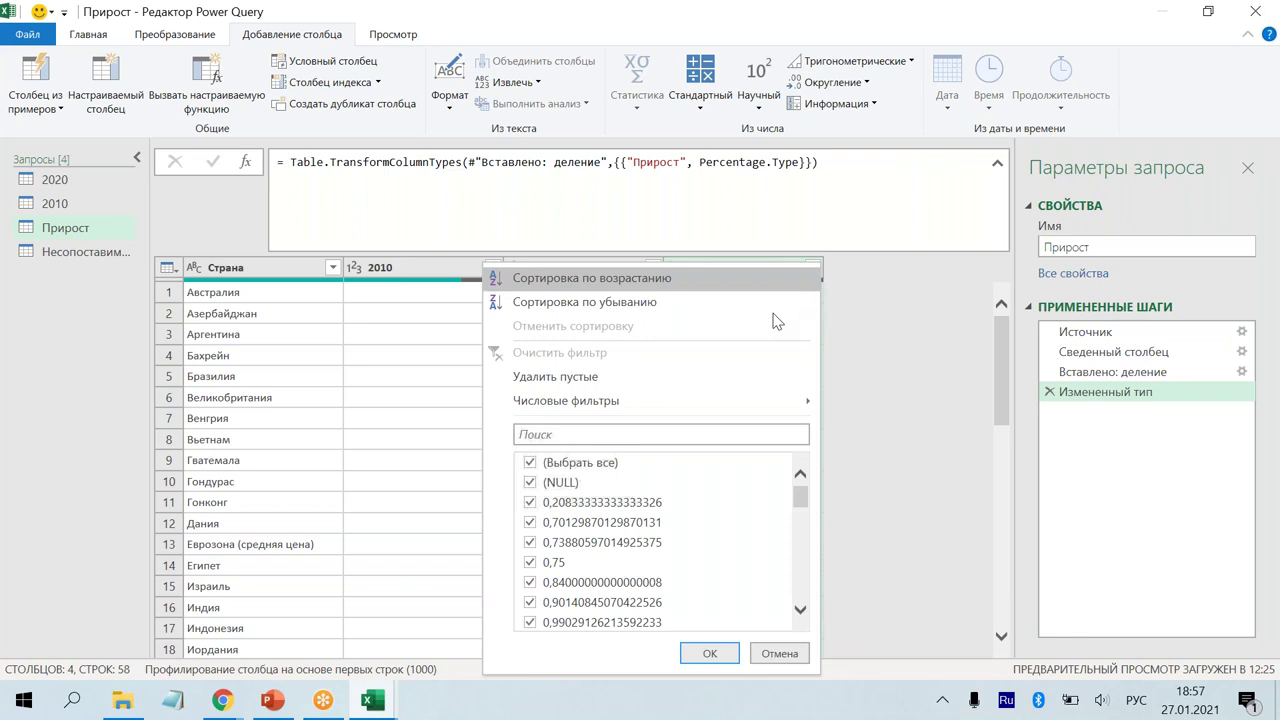
{"action": "left_click", "coordinate": [546, 485]}
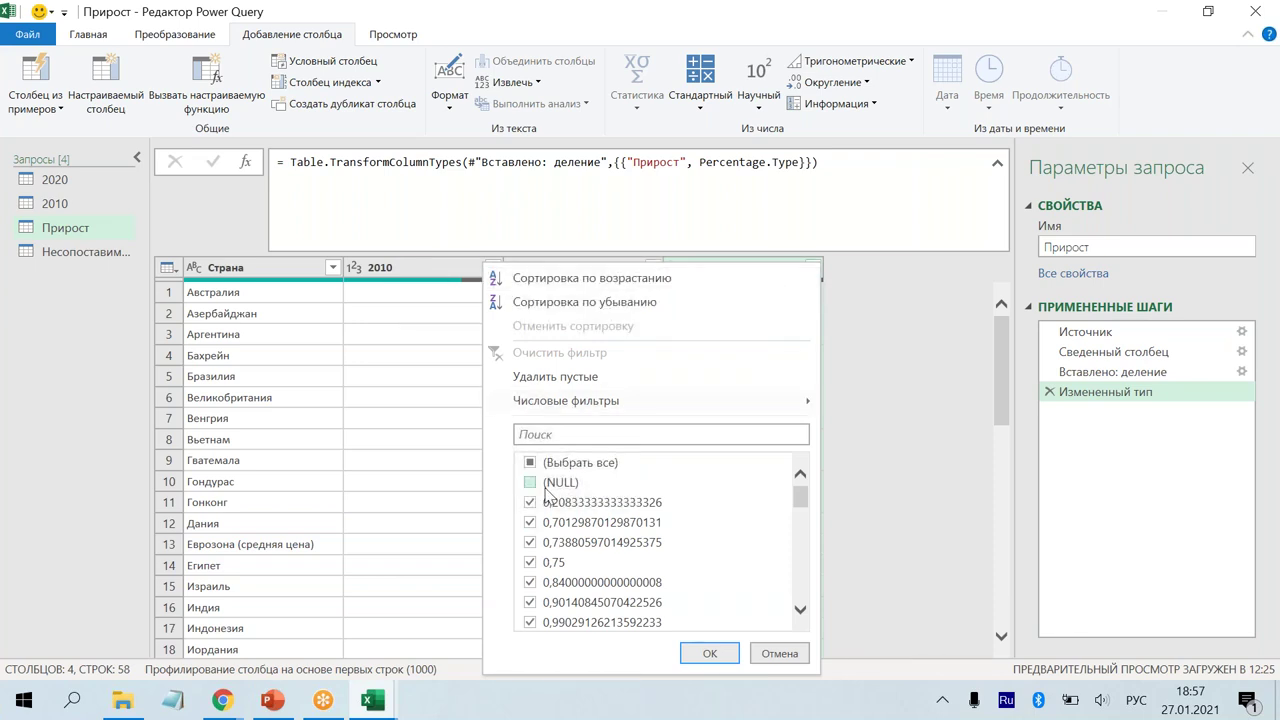
{"action": "key", "text": "Return"}
{"action": "scroll", "coordinate": [628, 450], "scroll_direction": "down", "scroll_amount": 5}
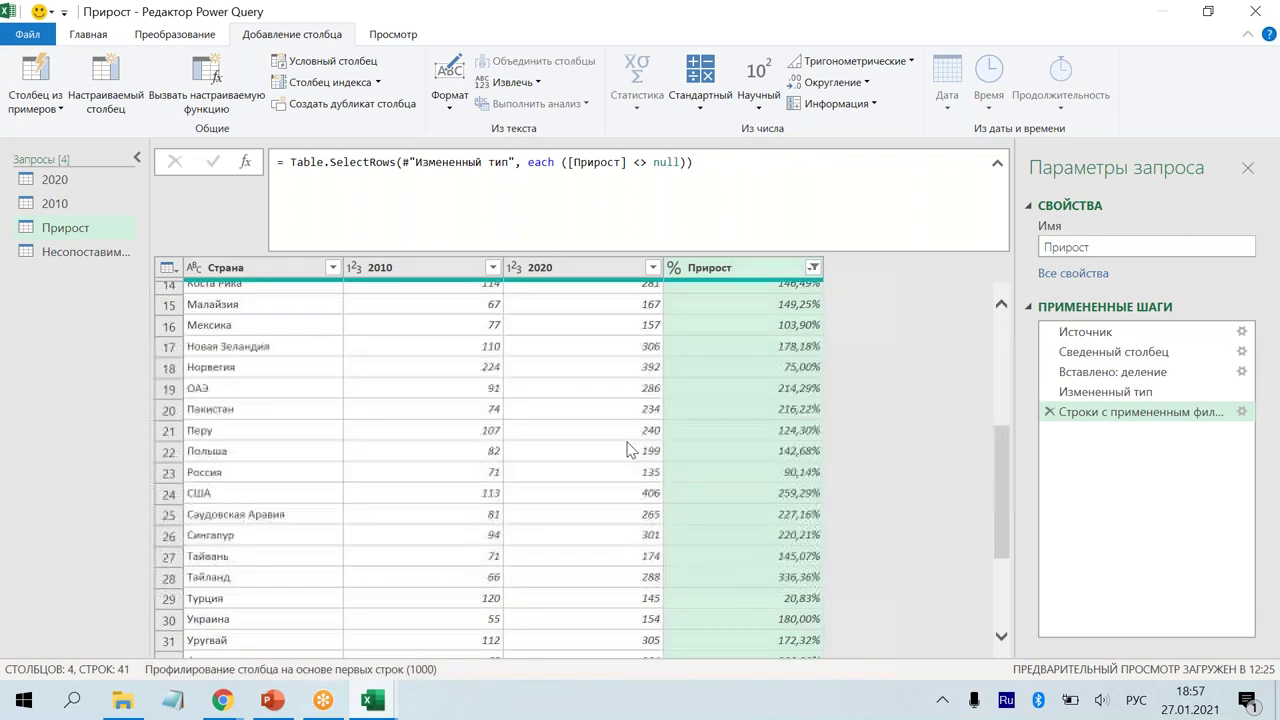
{"action": "scroll", "coordinate": [628, 450], "scroll_direction": "down", "scroll_amount": 3}
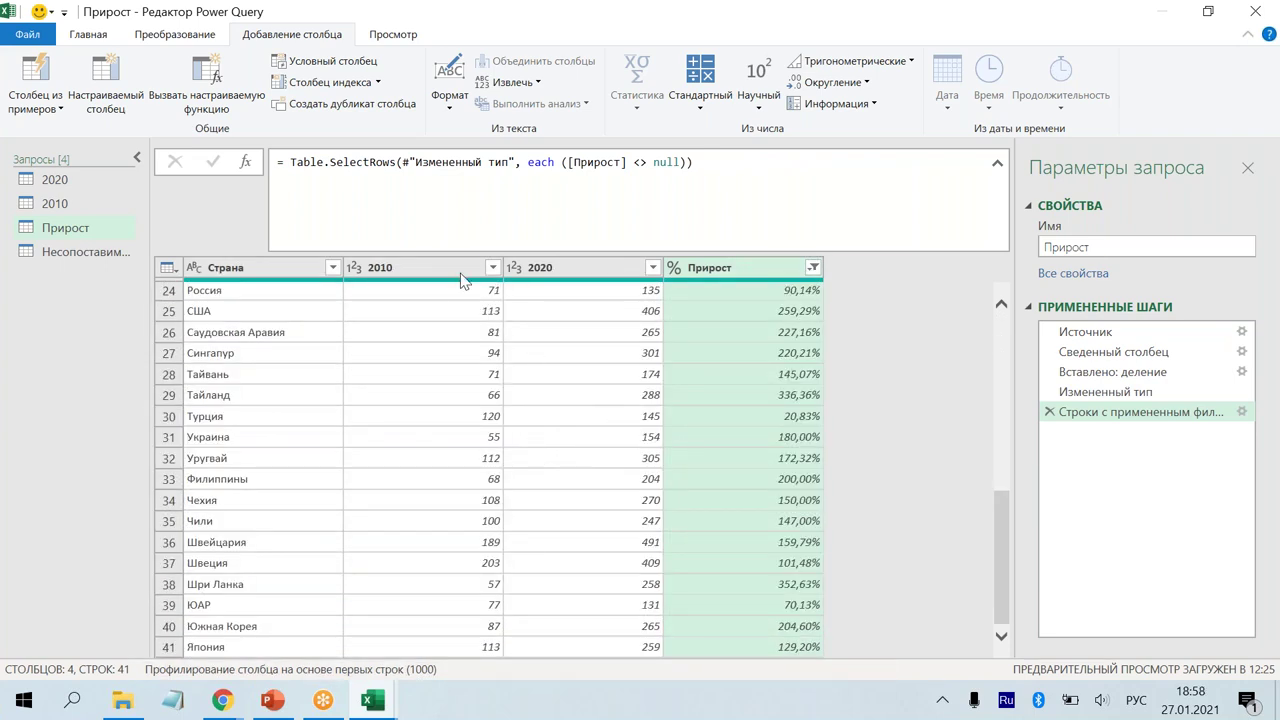
Step: Close the query editor and load all the queries to the workbook as connections only
{"action": "left_click", "coordinate": [93, 38]}
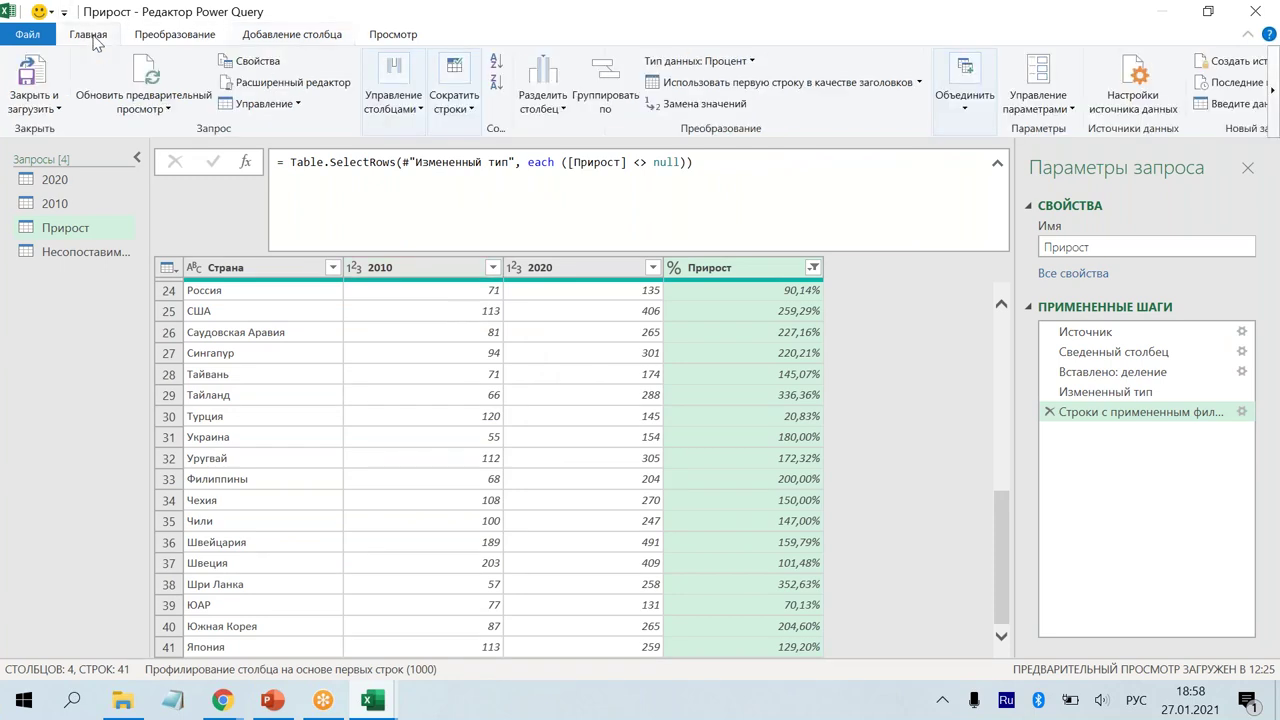
{"action": "left_click", "coordinate": [56, 108]}
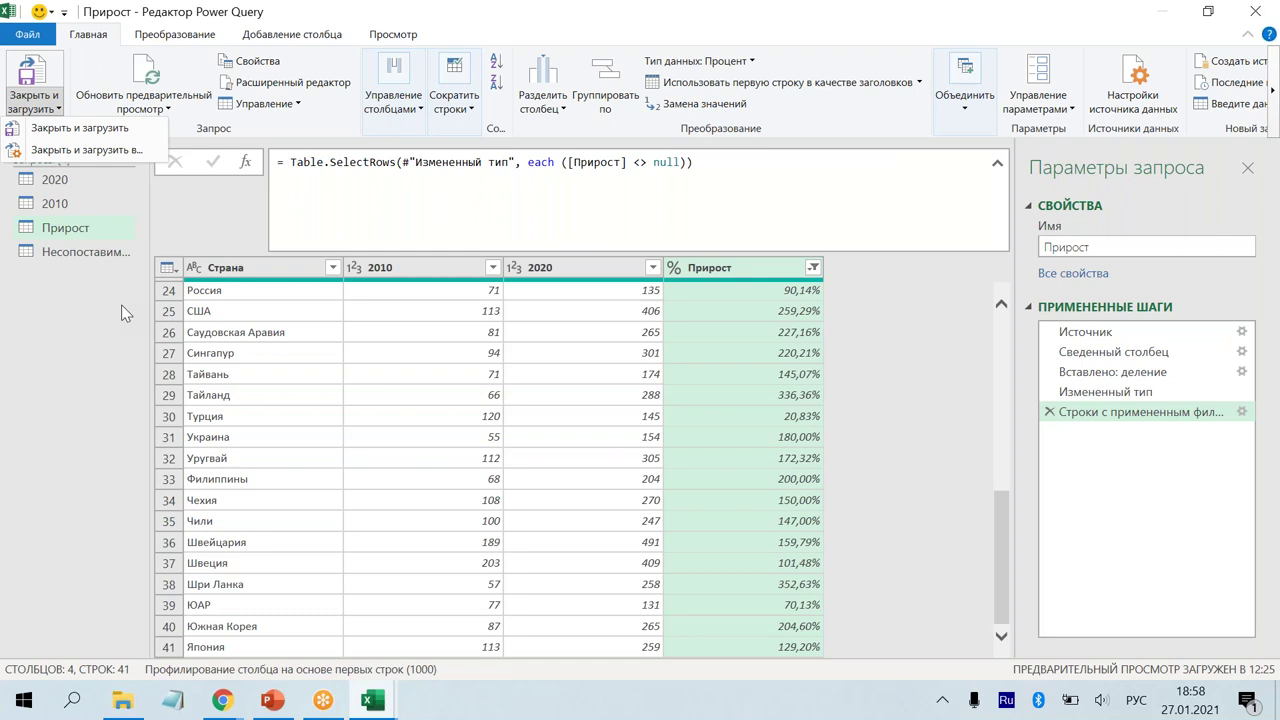
{"action": "left_click", "coordinate": [105, 152]}
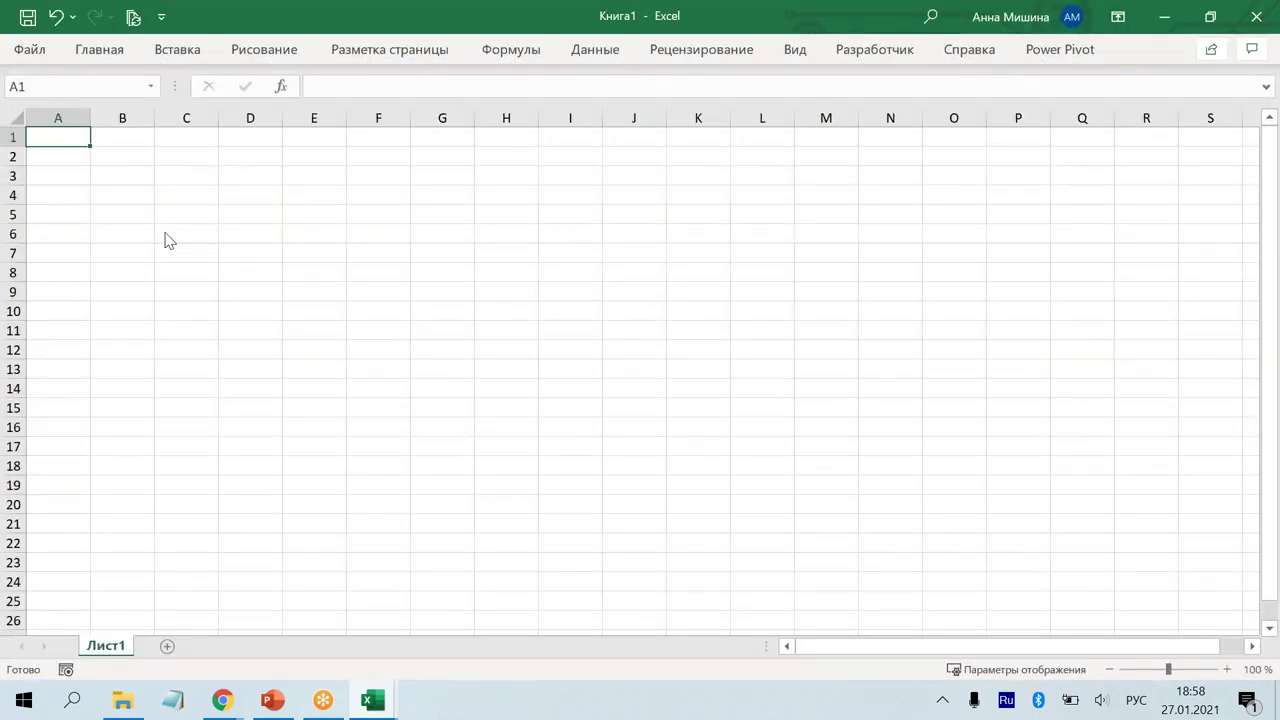
{"action": "left_click", "coordinate": [912, 290]}
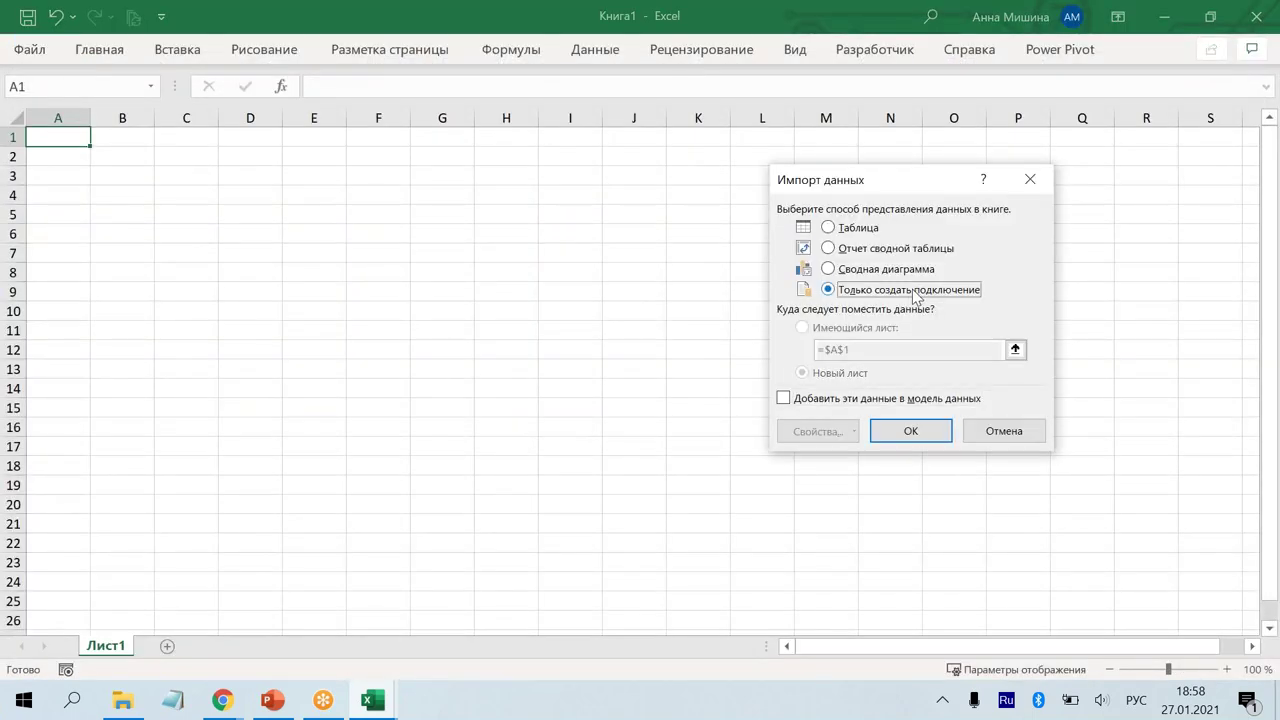
{"action": "left_click", "coordinate": [909, 431]}
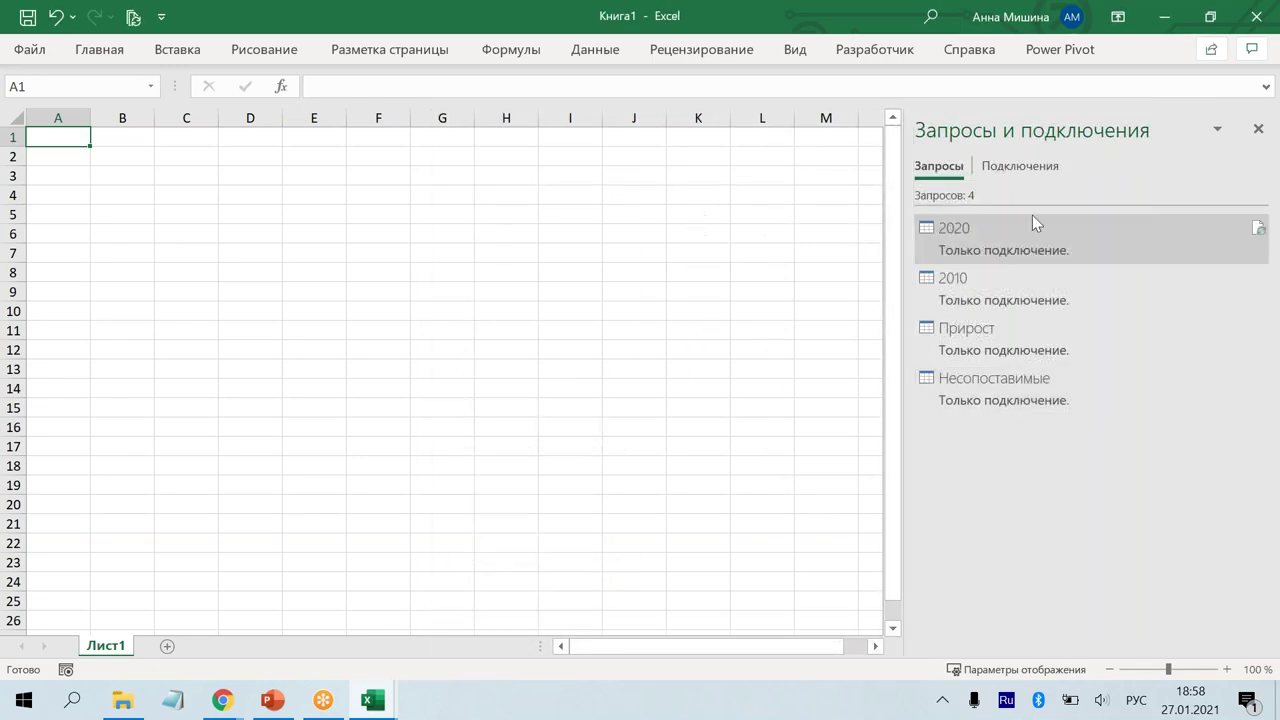
Step: Load the Прирост query as a pivot chart on the existing sheet, starting at cell A1
{"action": "mouse_move", "coordinate": [1032, 215]}
{"action": "left_click", "coordinate": [1002, 337]}
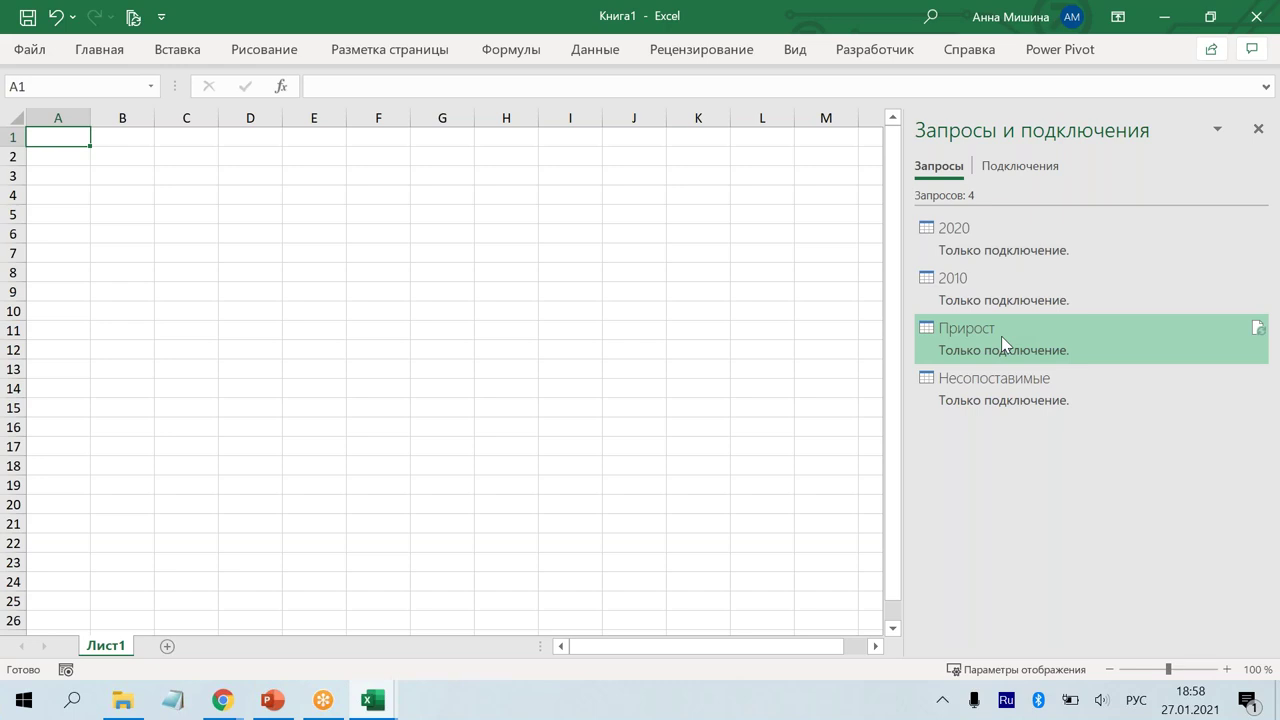
{"action": "right_click", "coordinate": [1001, 336]}
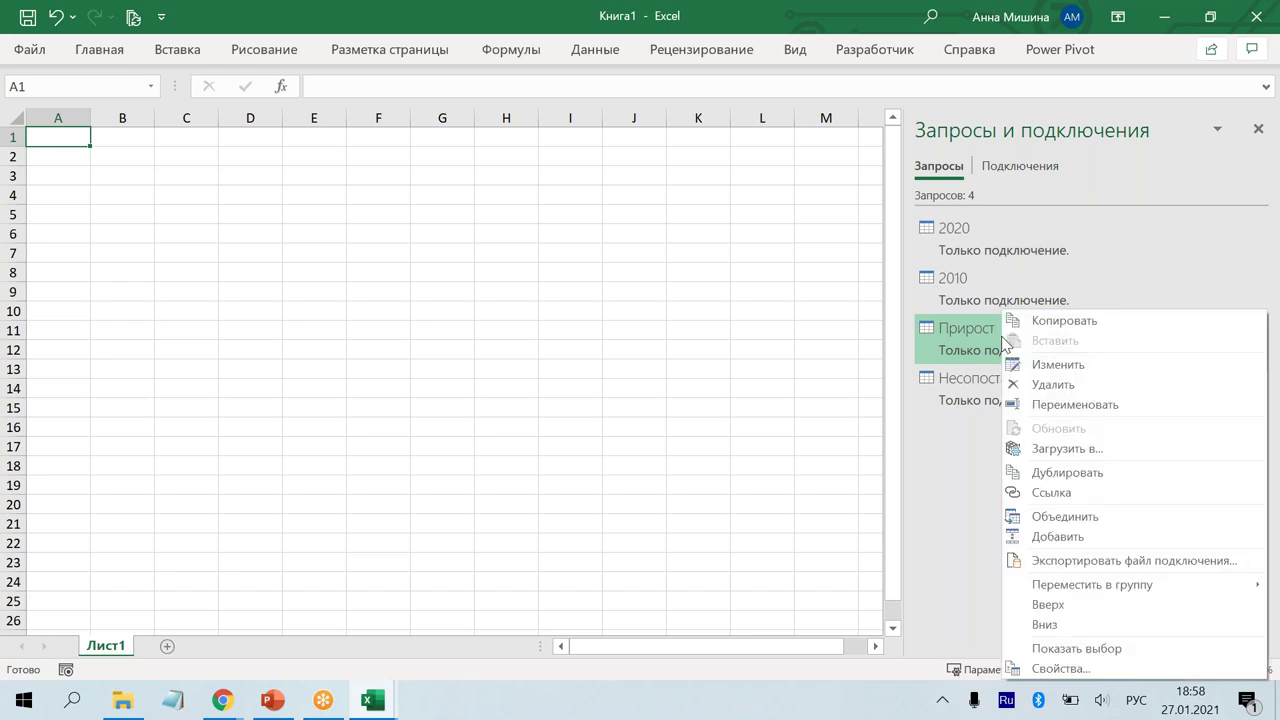
{"action": "left_click", "coordinate": [1060, 449]}
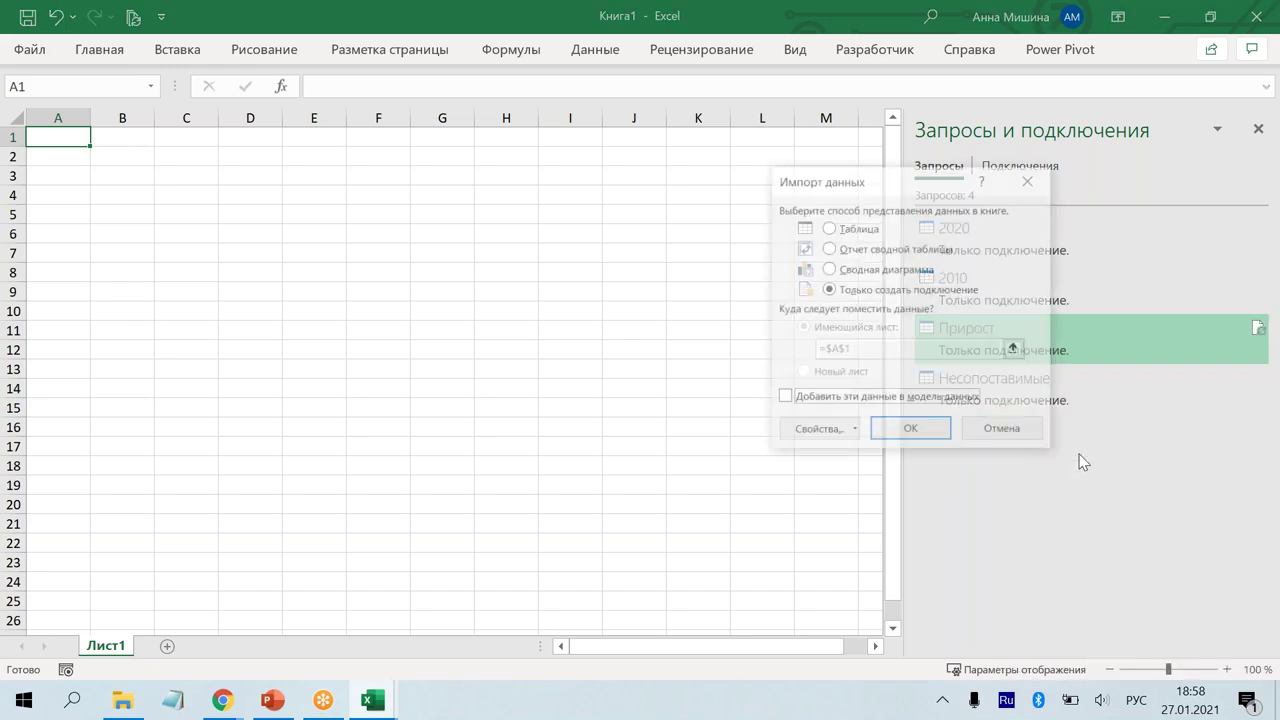
{"action": "left_click", "coordinate": [876, 251]}
{"action": "left_click", "coordinate": [870, 272]}
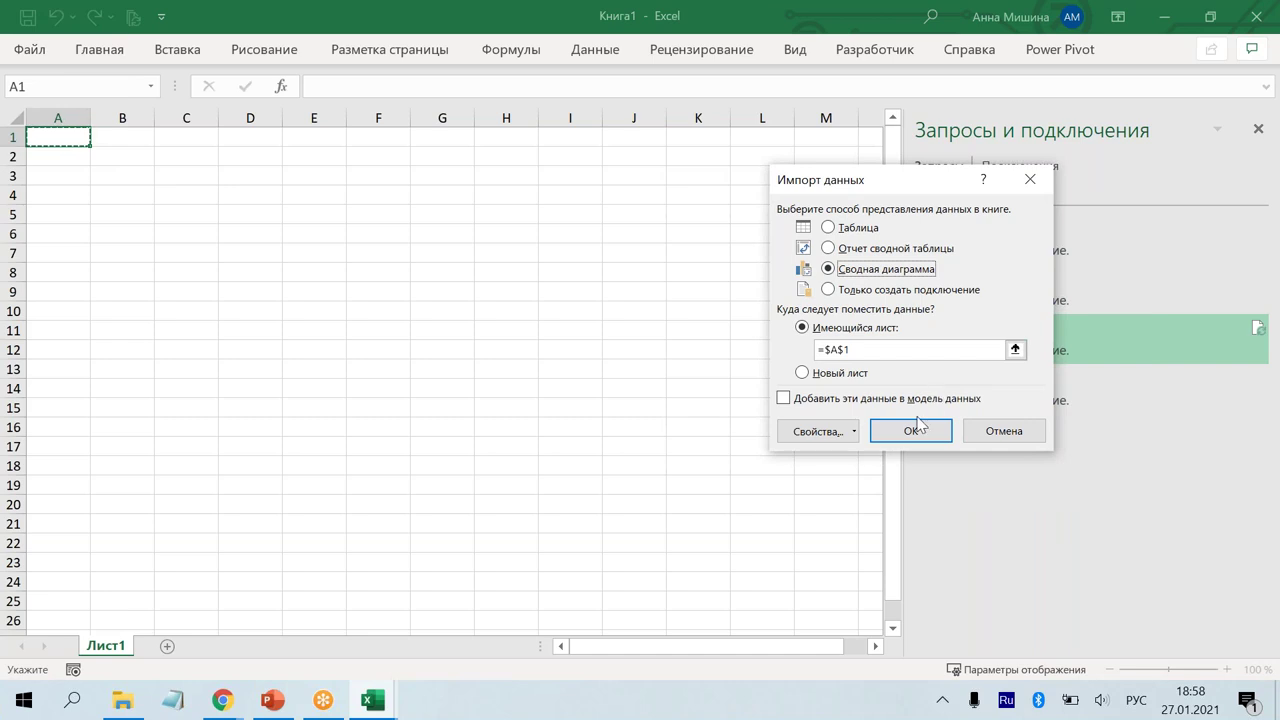
{"action": "left_click", "coordinate": [914, 432]}
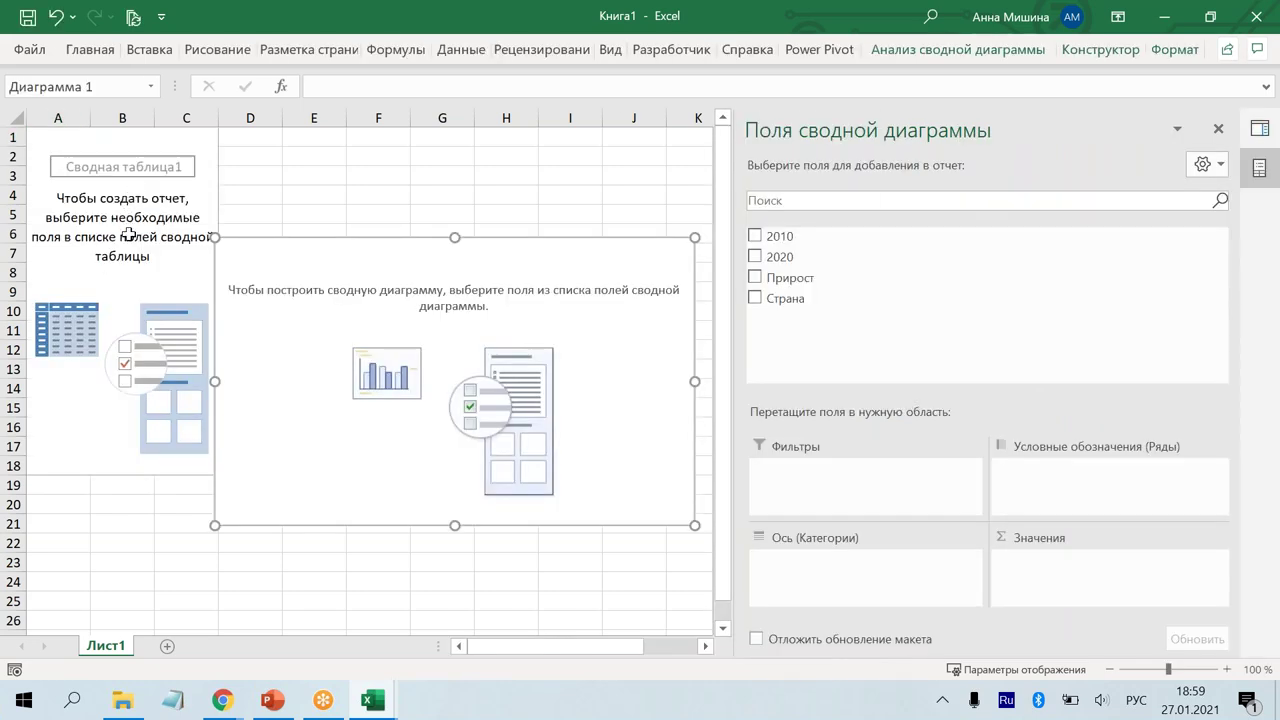
Step: Reopen the Прирост query in the Power Query editor to review its rows, and return to the worksheet
{"action": "left_click", "coordinate": [1262, 130]}
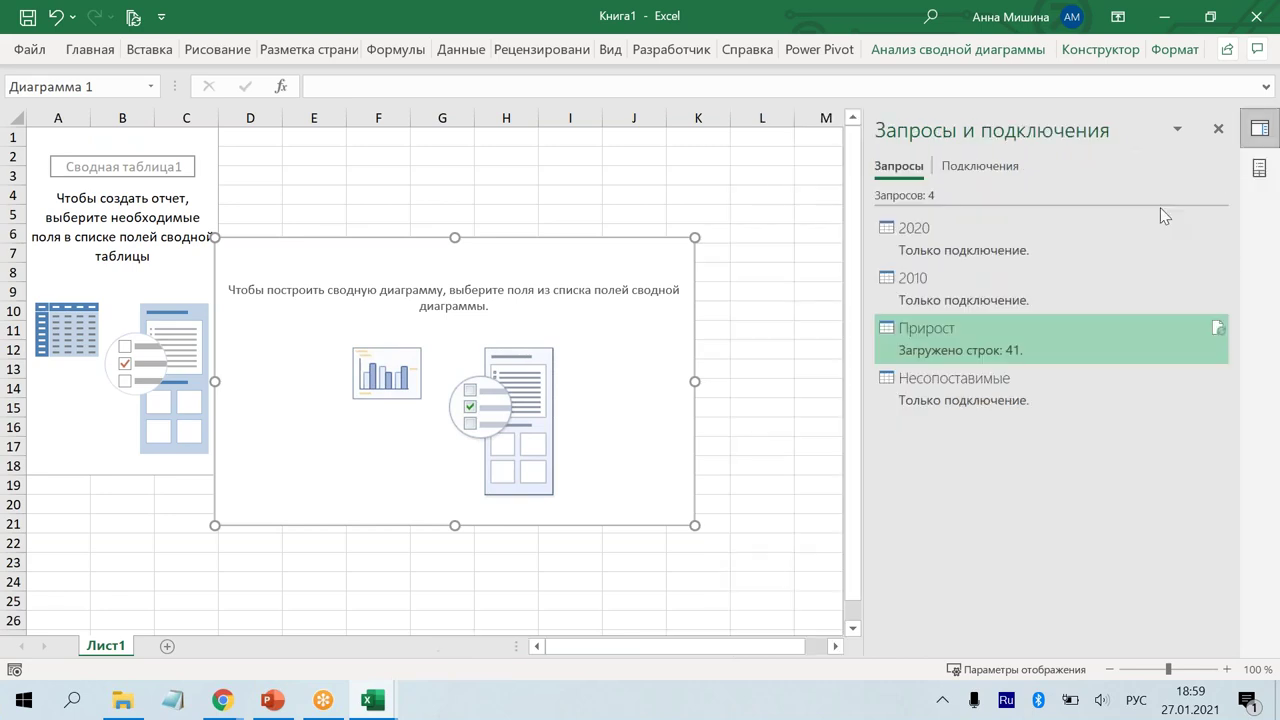
{"action": "double_click", "coordinate": [943, 346]}
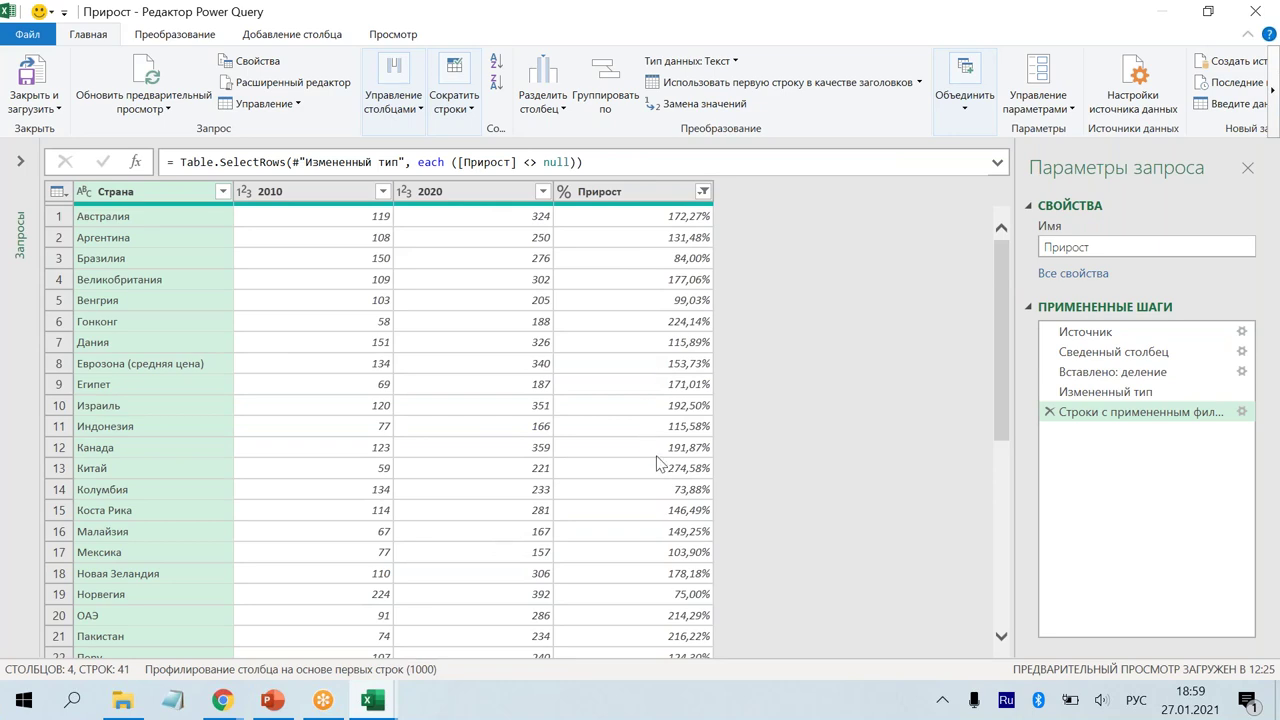
{"action": "left_click", "coordinate": [1256, 11]}
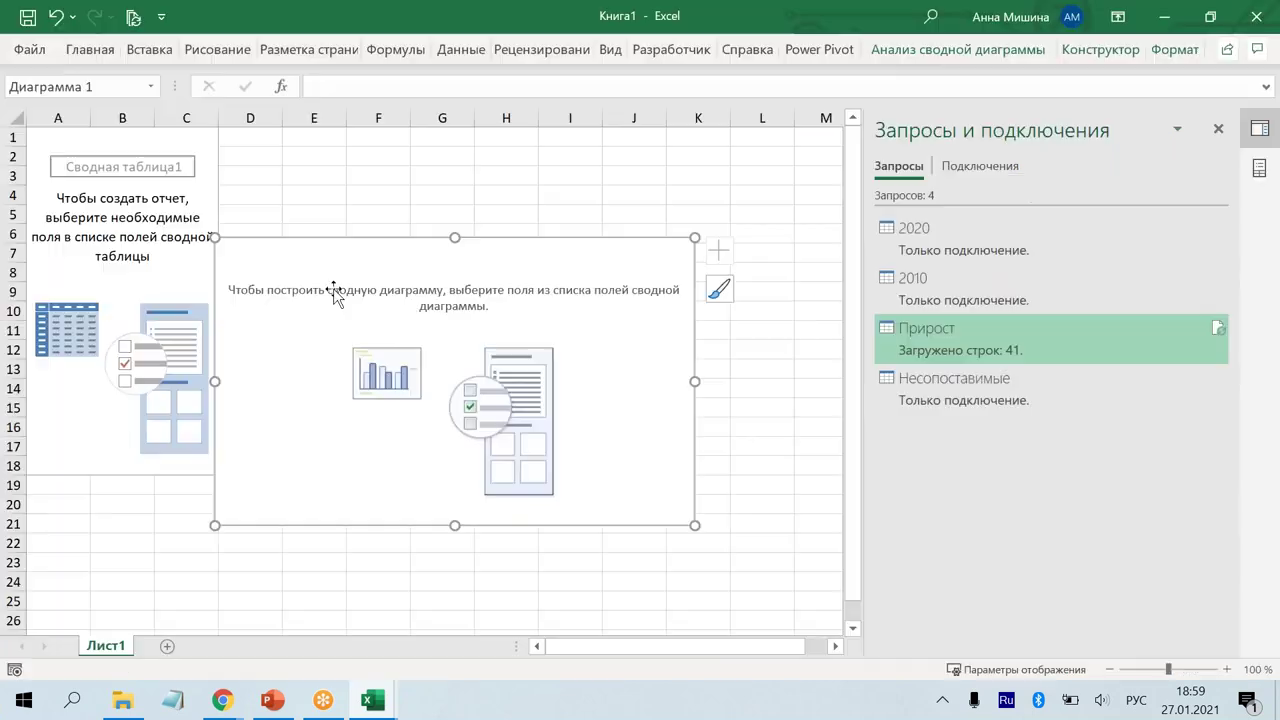
{"action": "right_click", "coordinate": [335, 293]}
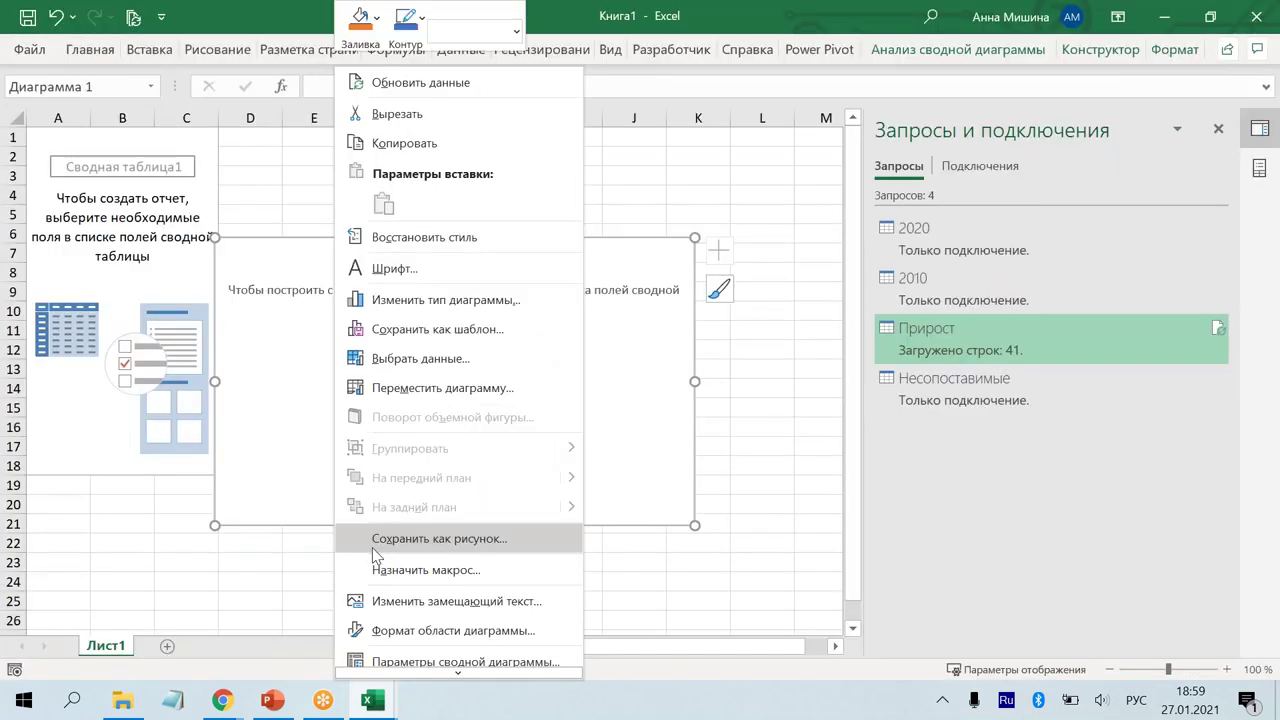
{"action": "scroll", "coordinate": [400, 571], "scroll_direction": "down", "scroll_amount": 1}
Step: Add Страна to the pivot chart's axis and 2010, 2020 and Прирост to its values
{"action": "left_click", "coordinate": [1262, 178]}
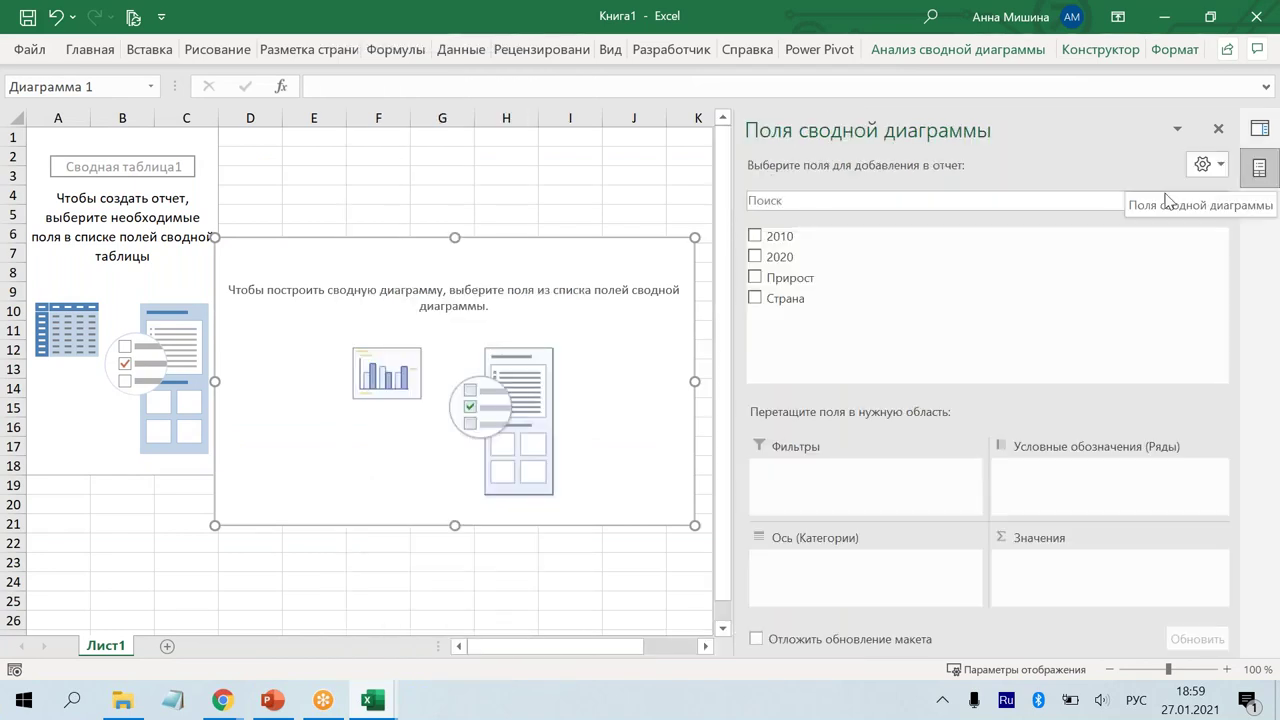
{"action": "left_click", "coordinate": [755, 298]}
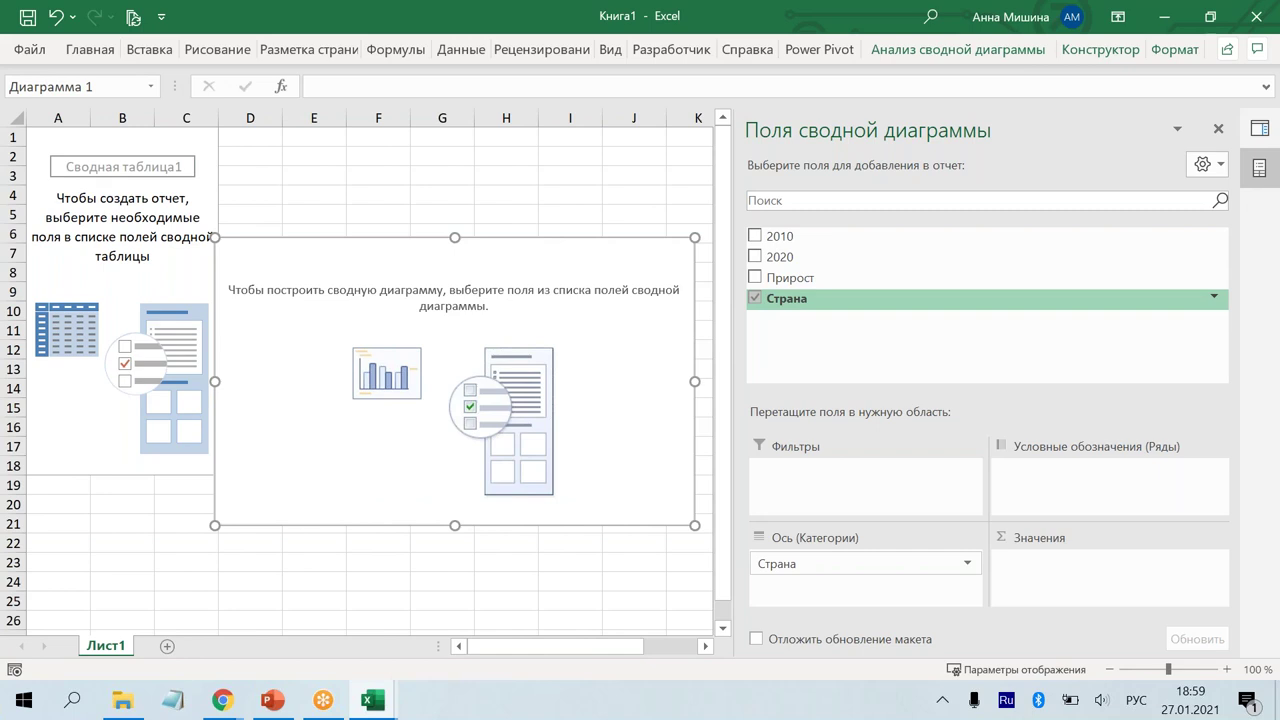
{"action": "left_click", "coordinate": [755, 237]}
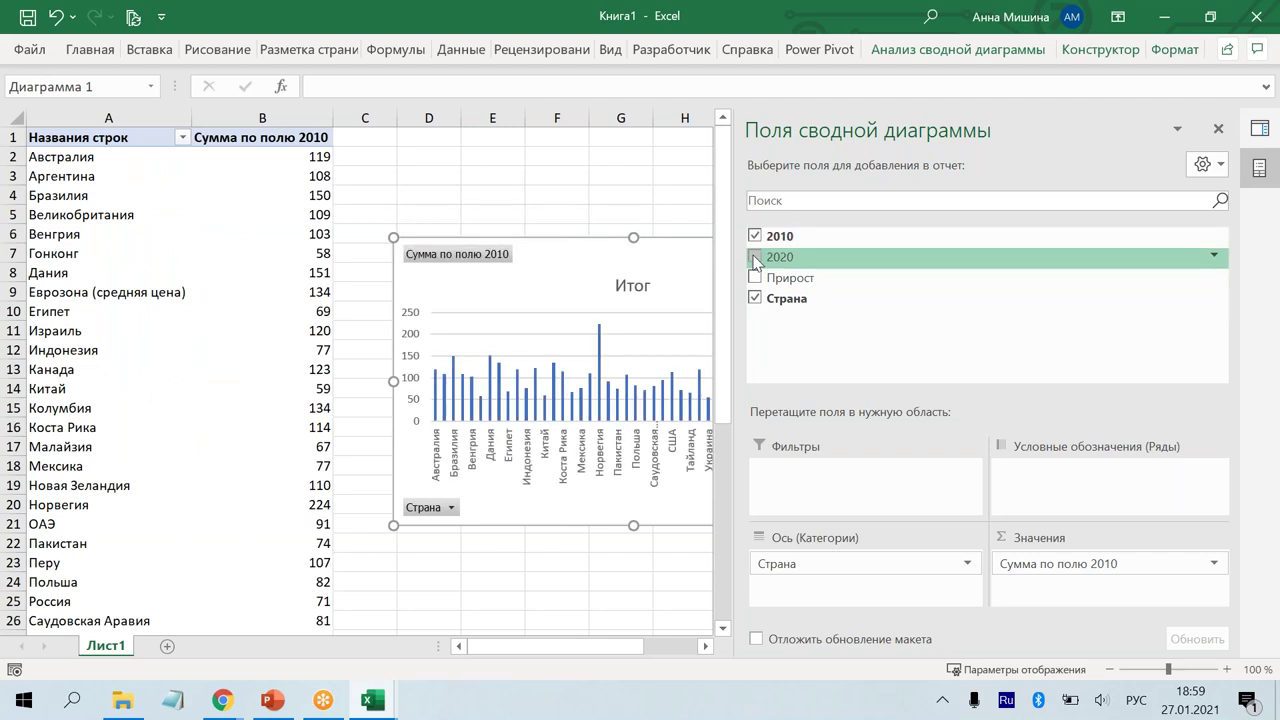
{"action": "left_click", "coordinate": [755, 258]}
{"action": "left_click", "coordinate": [755, 278]}
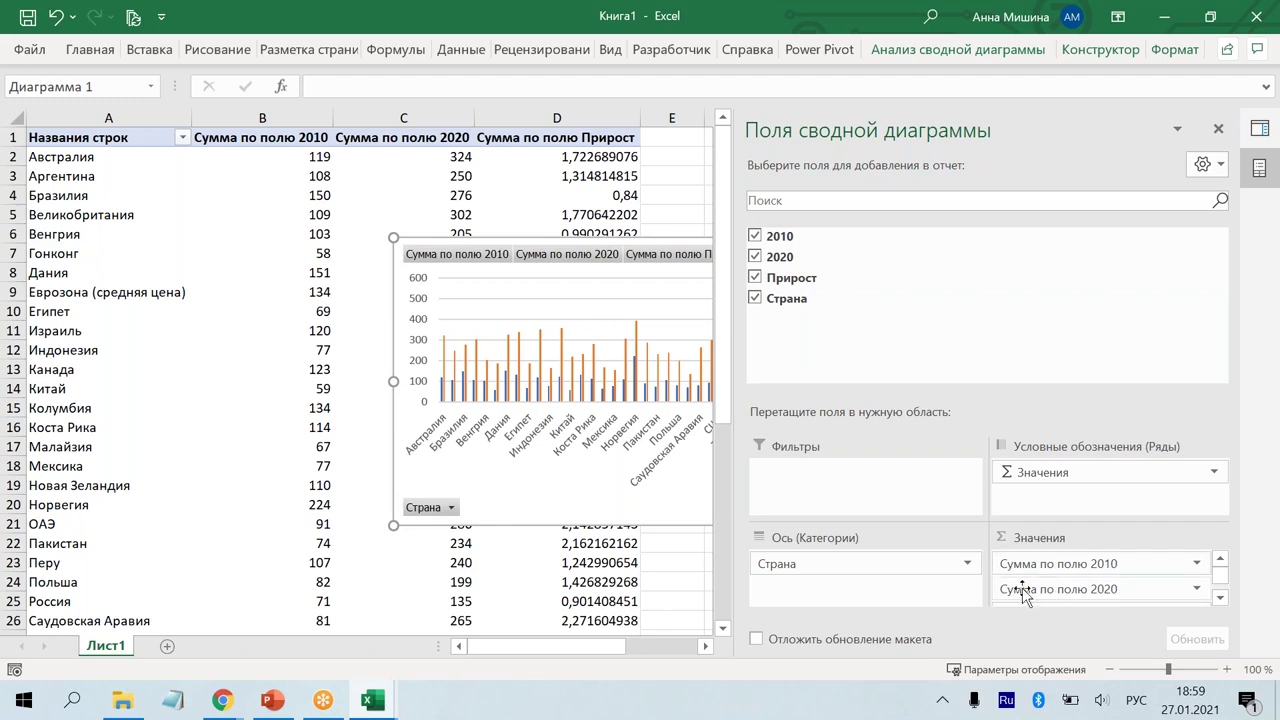
{"action": "scroll", "coordinate": [1020, 600], "scroll_direction": "down", "scroll_amount": 1}
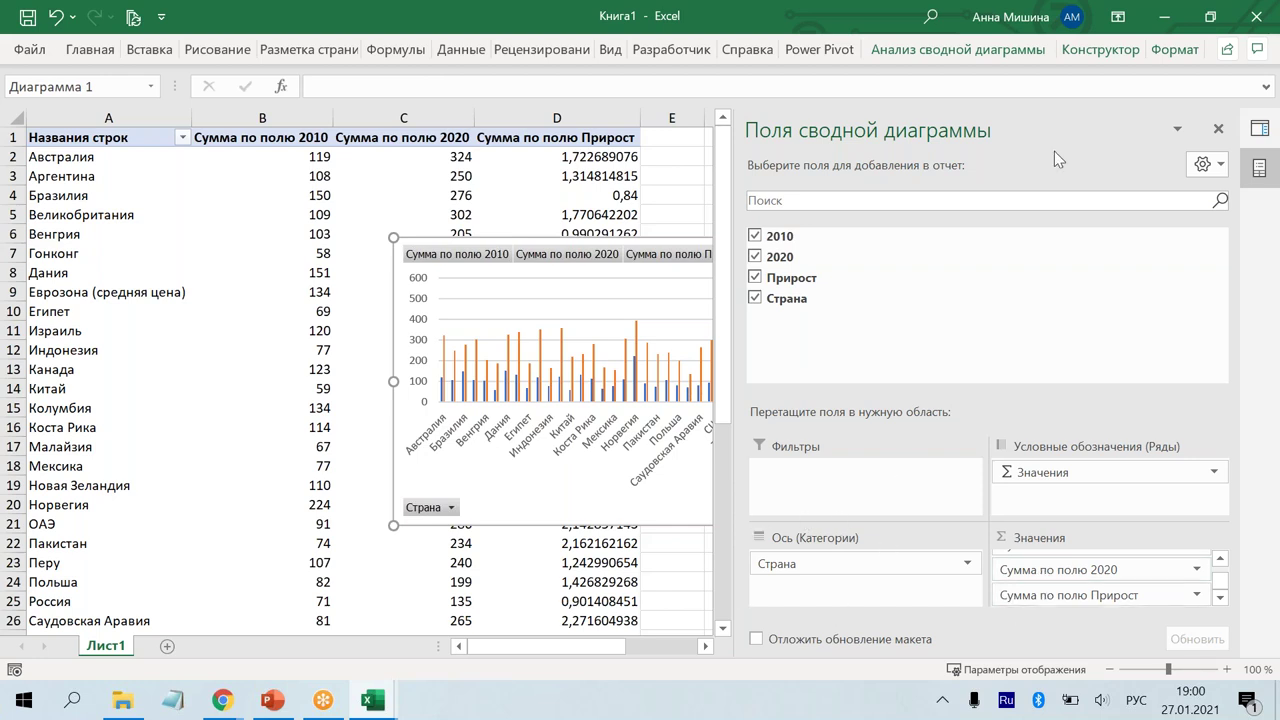
Step: Hide the pivot chart's field list, move the chart to start in column A at about row 9, and select cell B5 of the pivot table
{"action": "left_click", "coordinate": [1219, 129]}
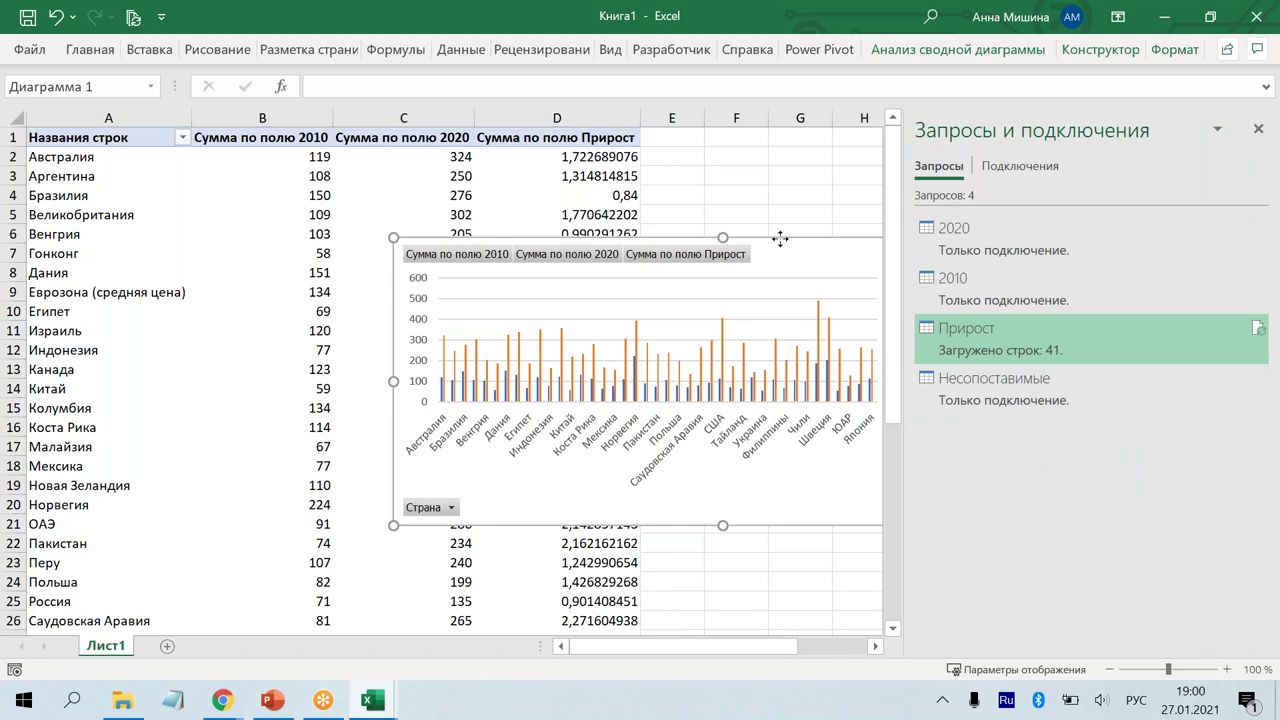
{"action": "left_click_drag", "start_coordinate": [780, 238], "coordinate": [532, 295]}
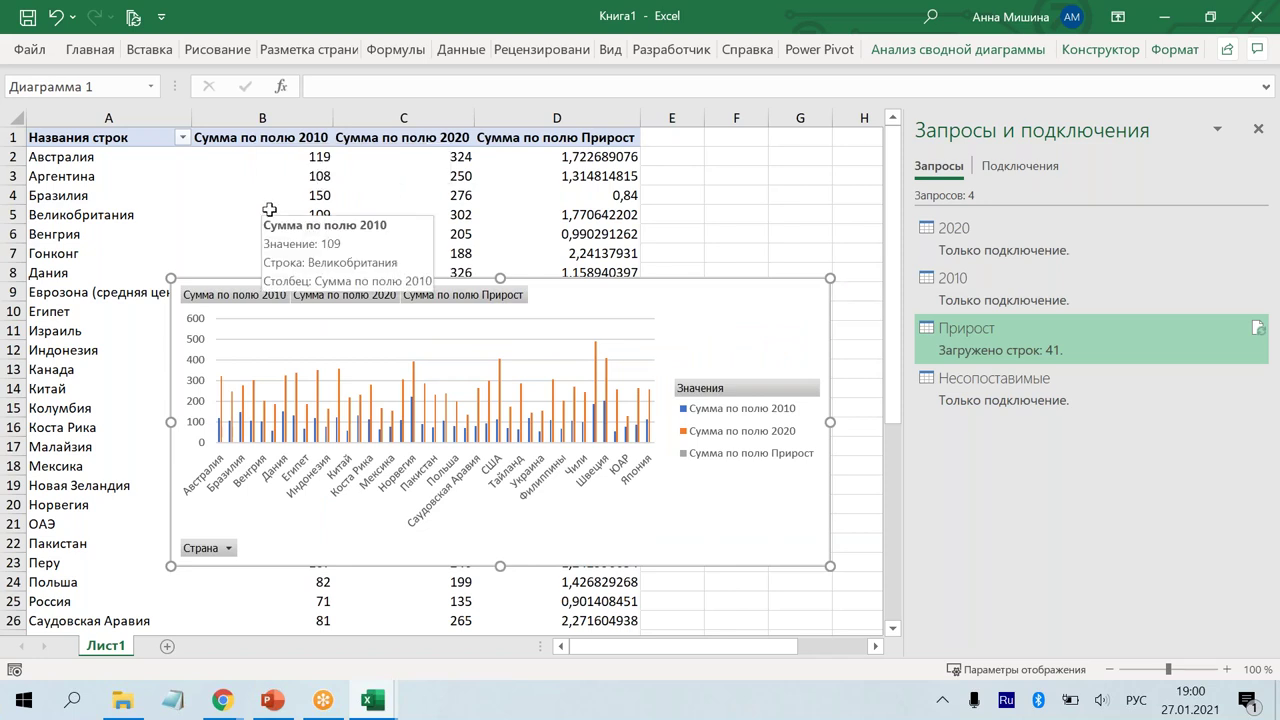
{"action": "left_click", "coordinate": [269, 209]}
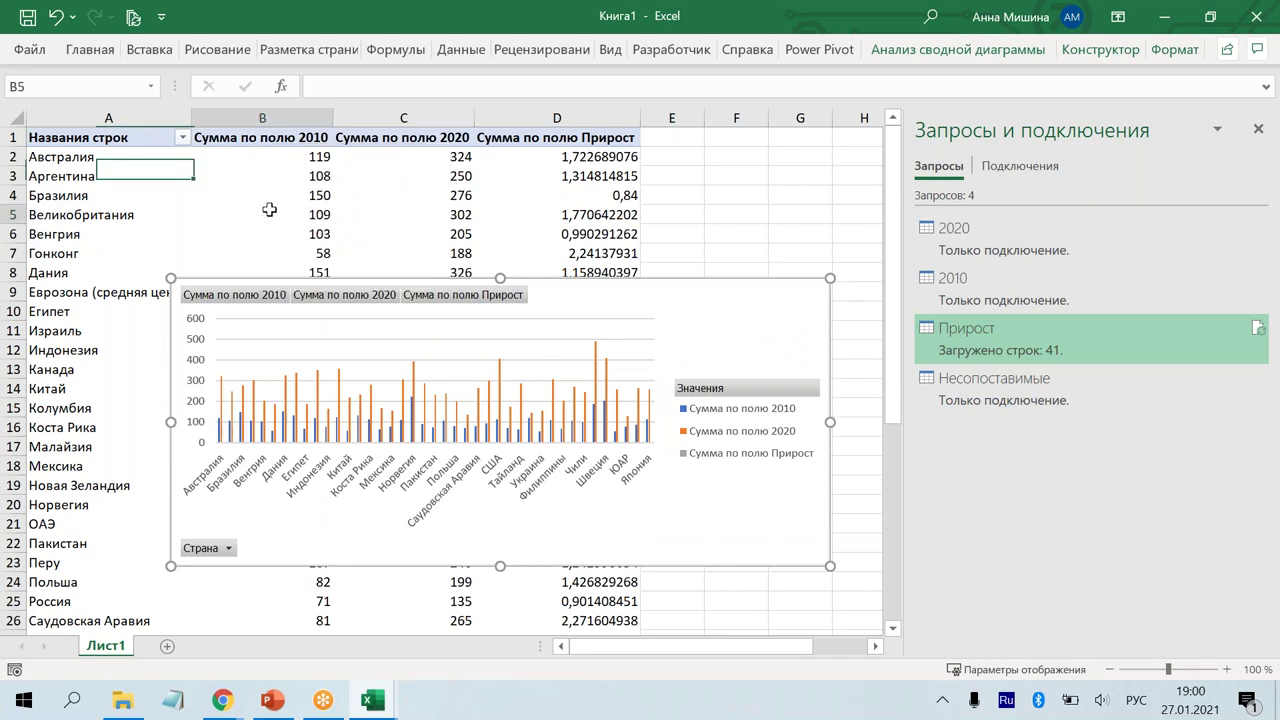
{"action": "left_click", "coordinate": [269, 209]}
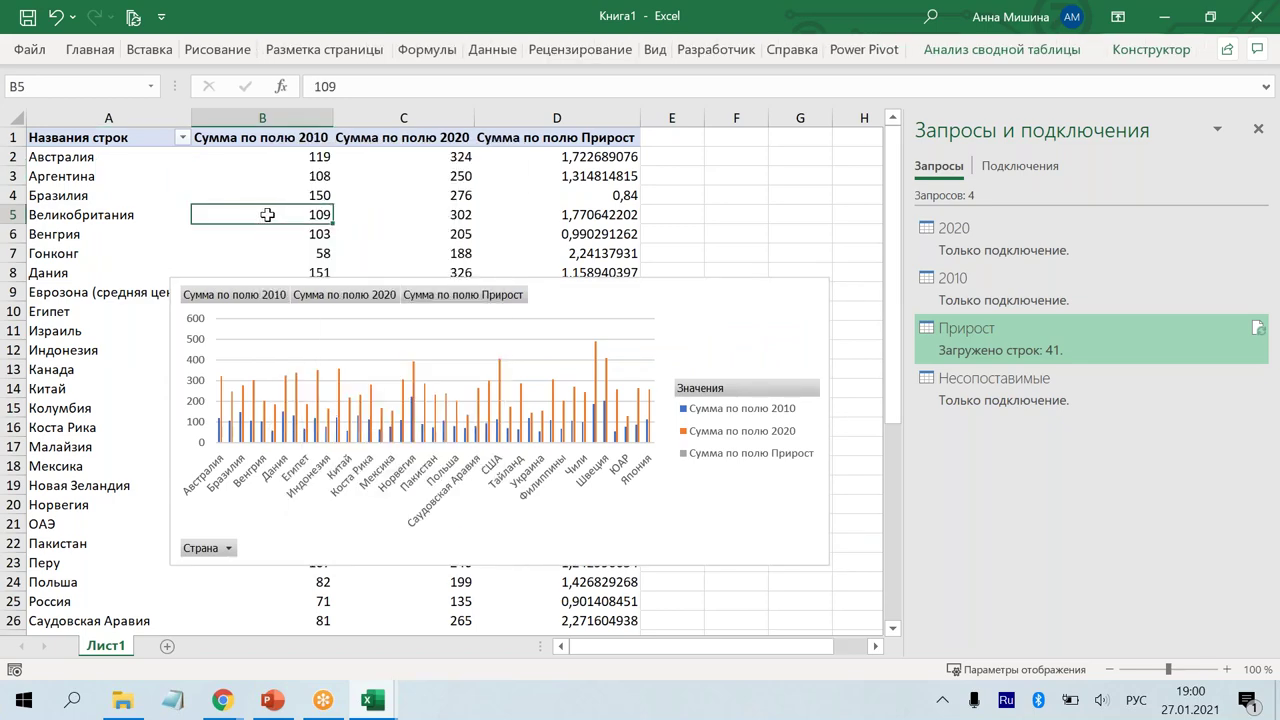
Step: Format the pivot table's 2010 values as currency (Денежный) in ₽ with 0 decimal places
{"action": "right_click", "coordinate": [265, 212]}
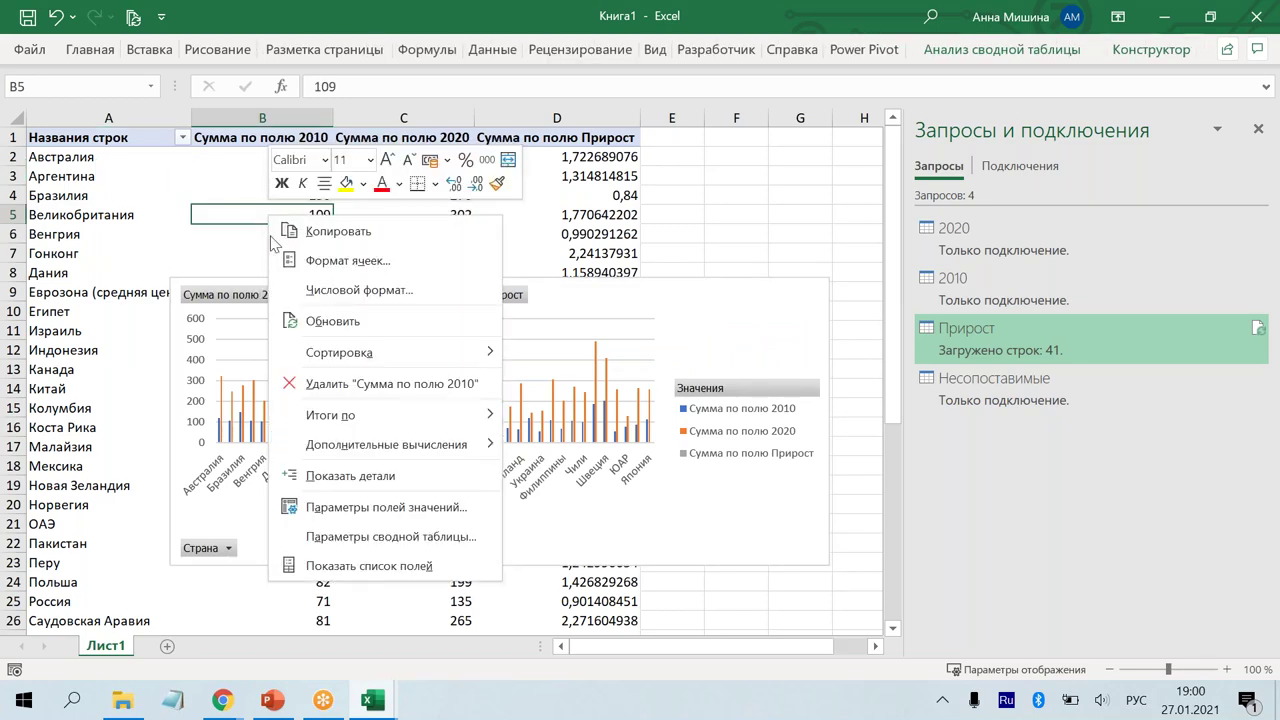
{"action": "left_click", "coordinate": [328, 289]}
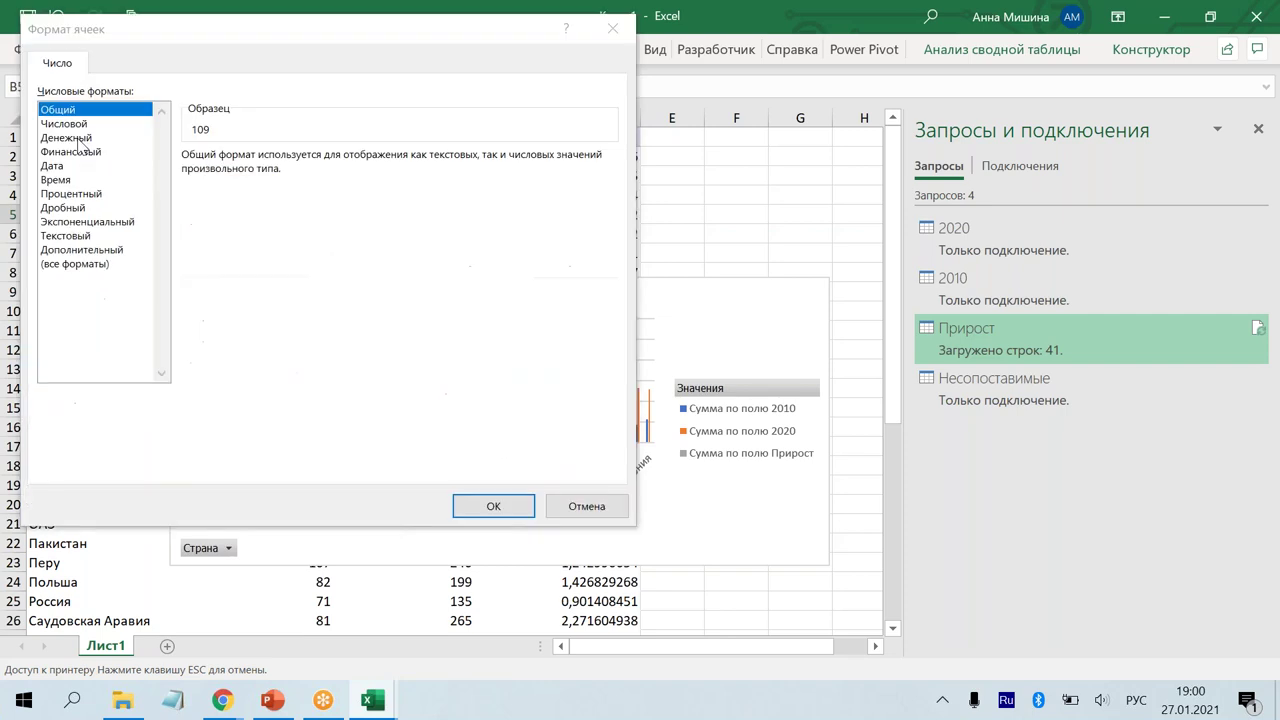
{"action": "left_click", "coordinate": [79, 139]}
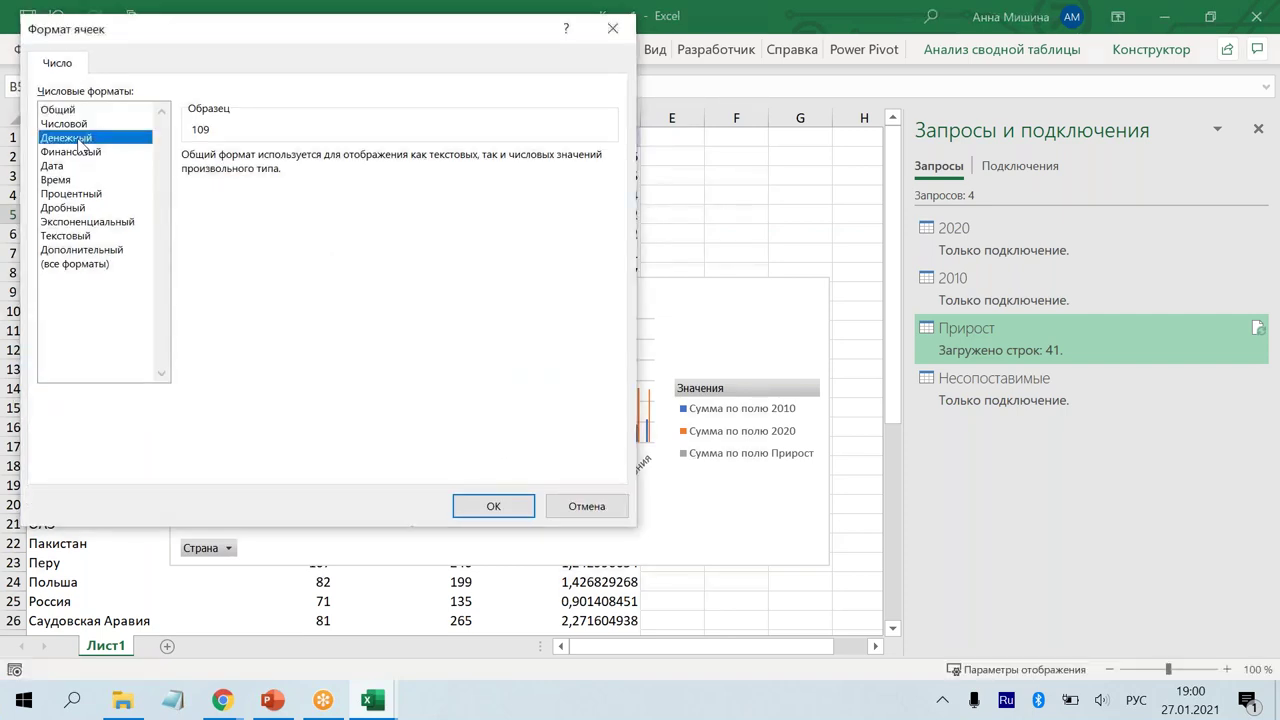
{"action": "double_click", "coordinate": [370, 162]}
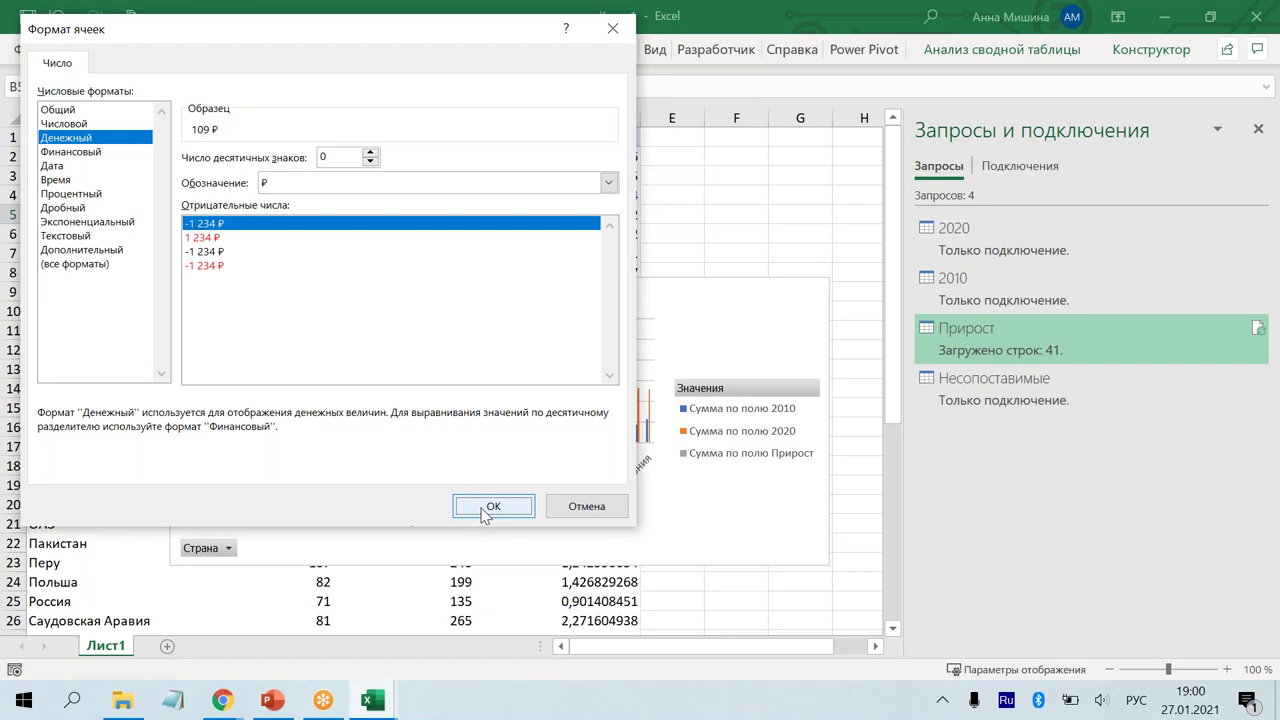
{"action": "left_click", "coordinate": [490, 507]}
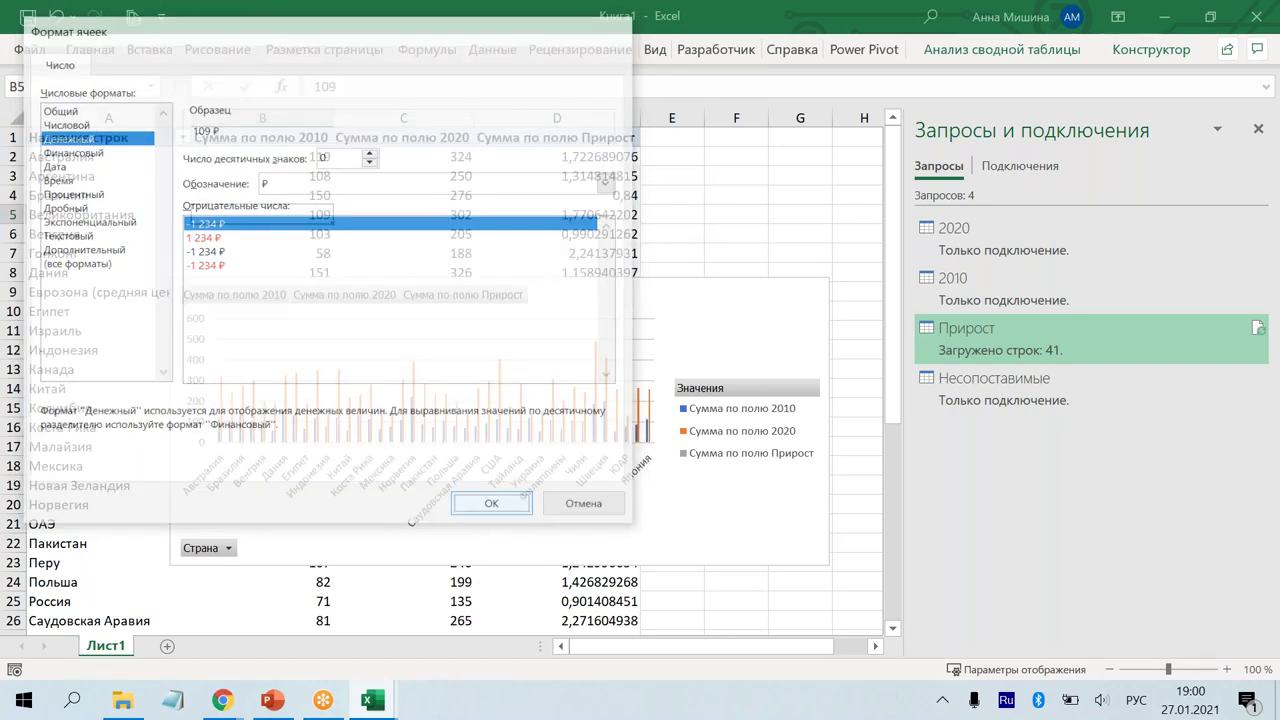
Step: Format the pivot table's 2020 values as currency (Денежный) in ₽ with 0 decimal places
{"action": "right_click", "coordinate": [432, 173]}
{"action": "left_click", "coordinate": [480, 246]}
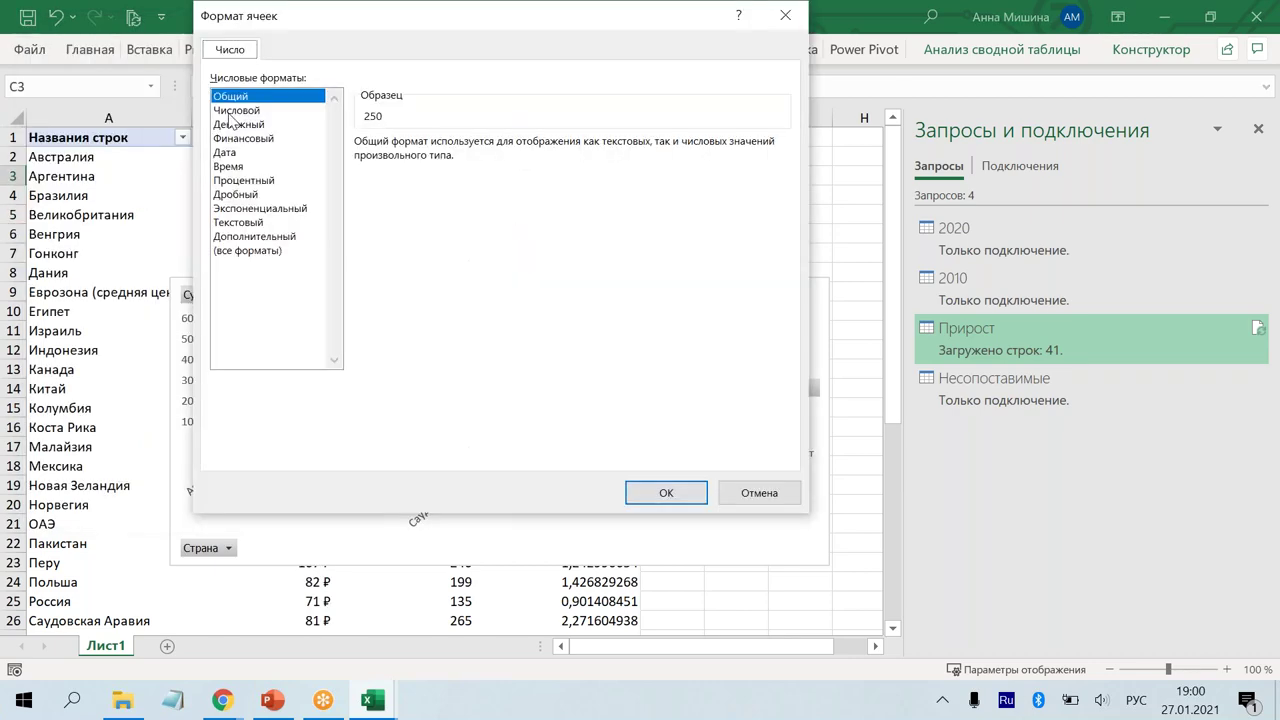
{"action": "left_click", "coordinate": [232, 124]}
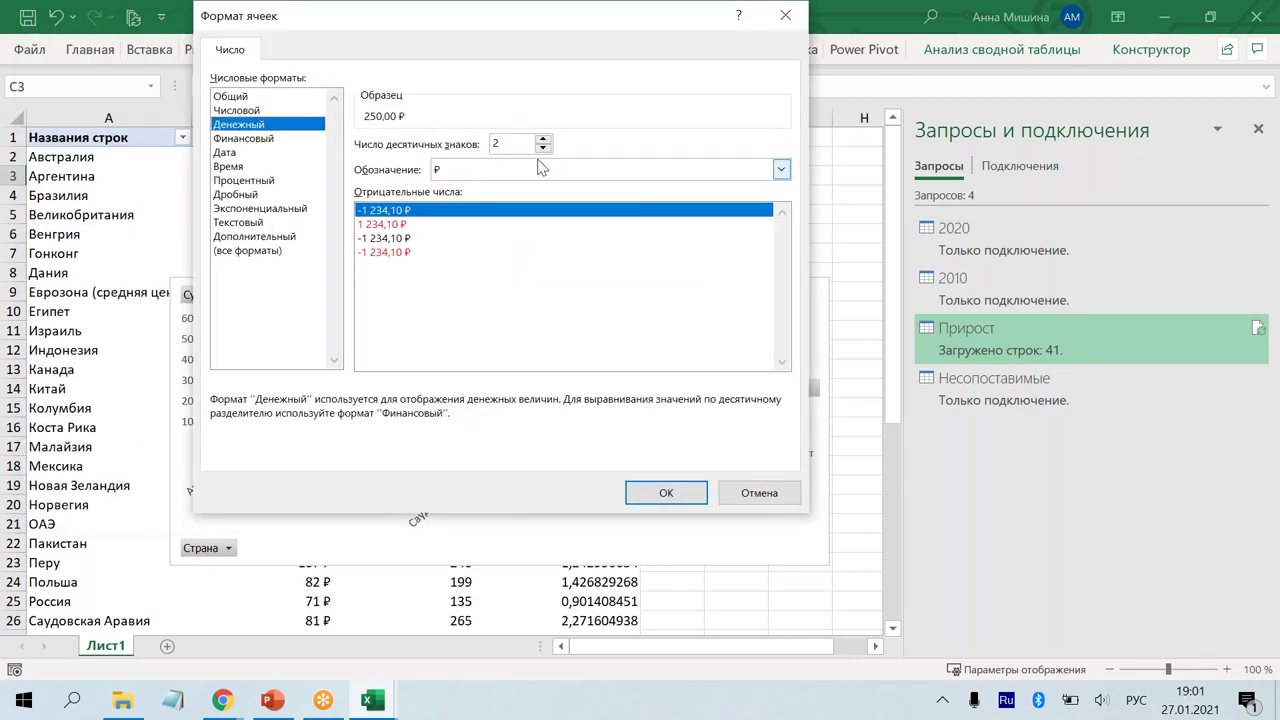
{"action": "left_click", "coordinate": [667, 495]}
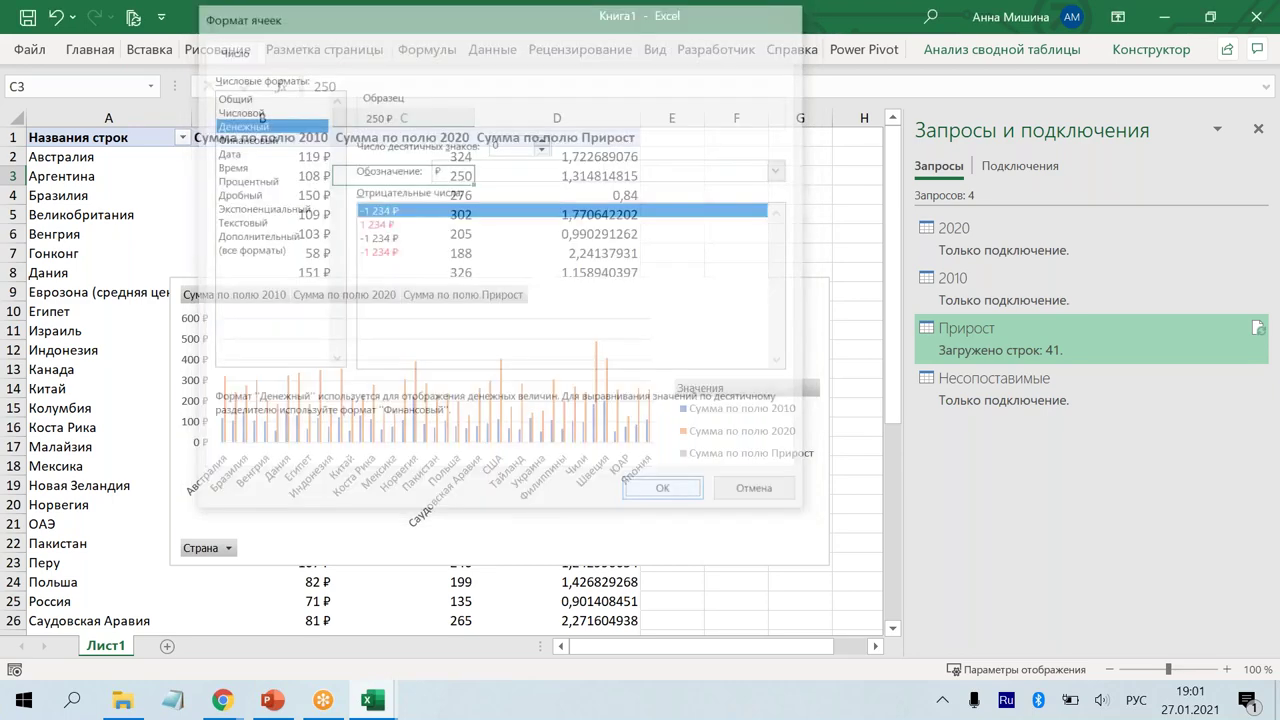
Step: Set the number format of the pivot table's Прирост values to percentage with 0 decimal places
{"action": "left_click", "coordinate": [572, 176]}
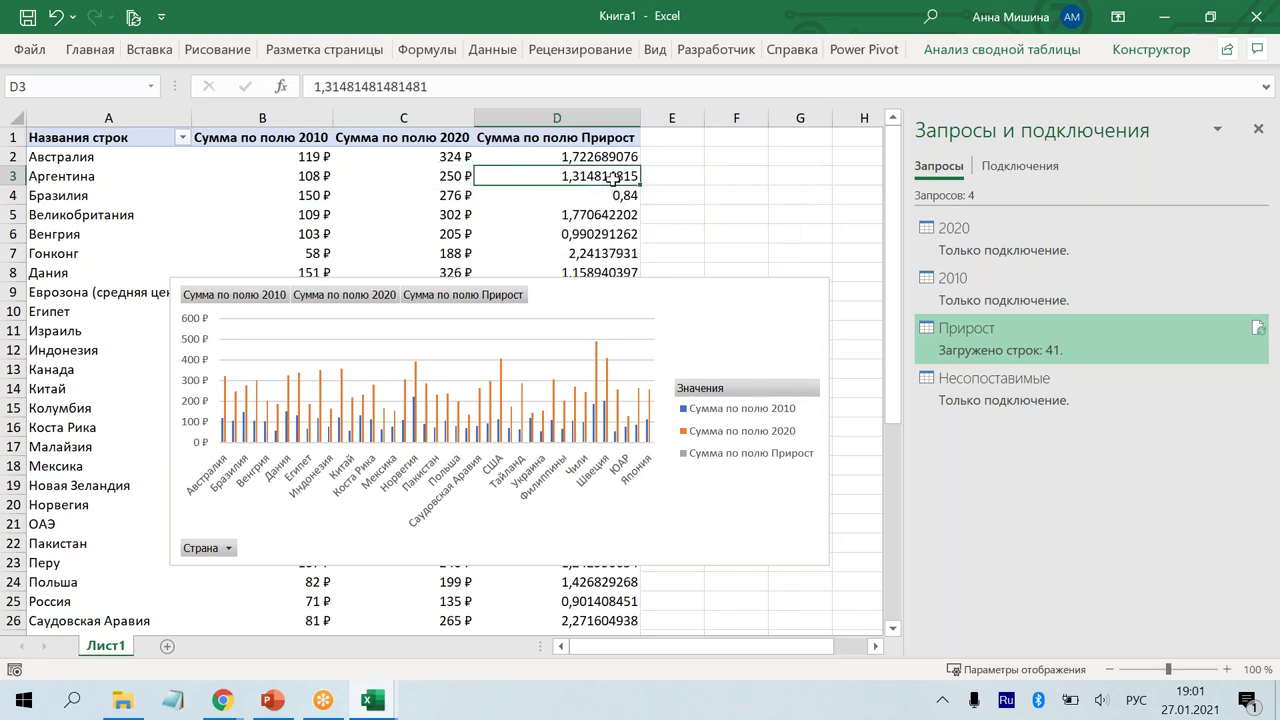
{"action": "right_click", "coordinate": [612, 178]}
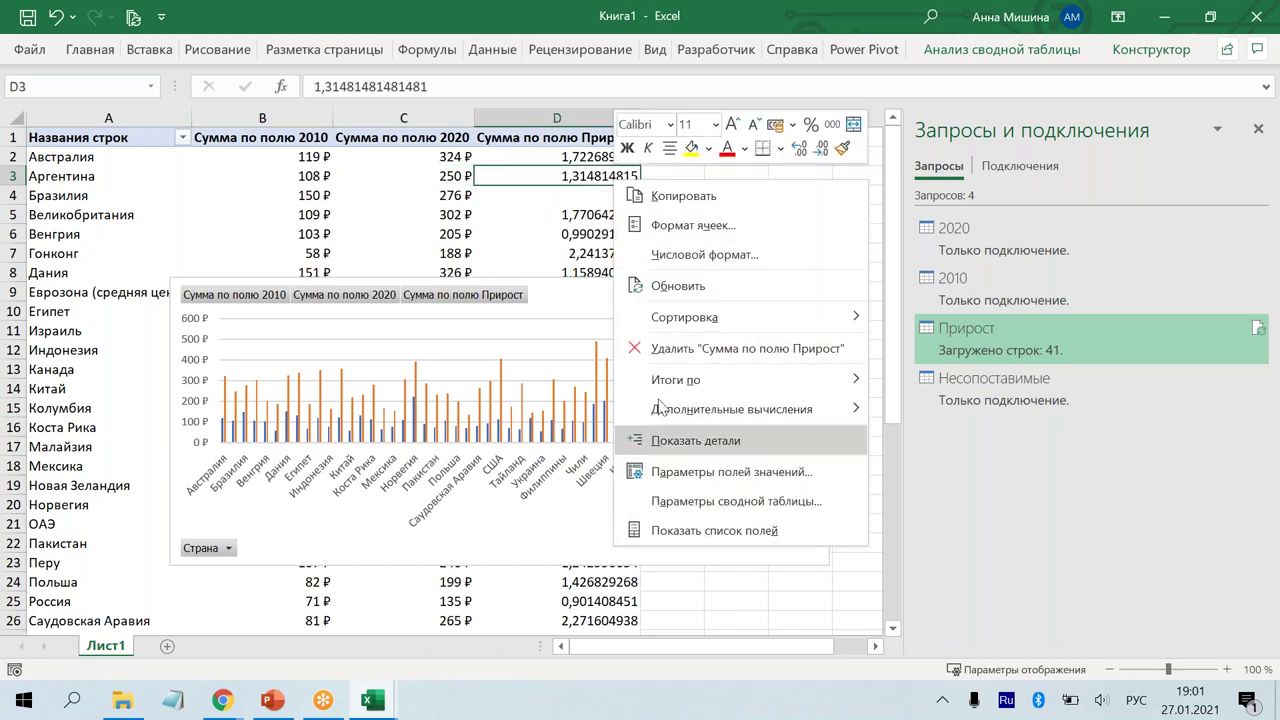
{"action": "left_click", "coordinate": [670, 256]}
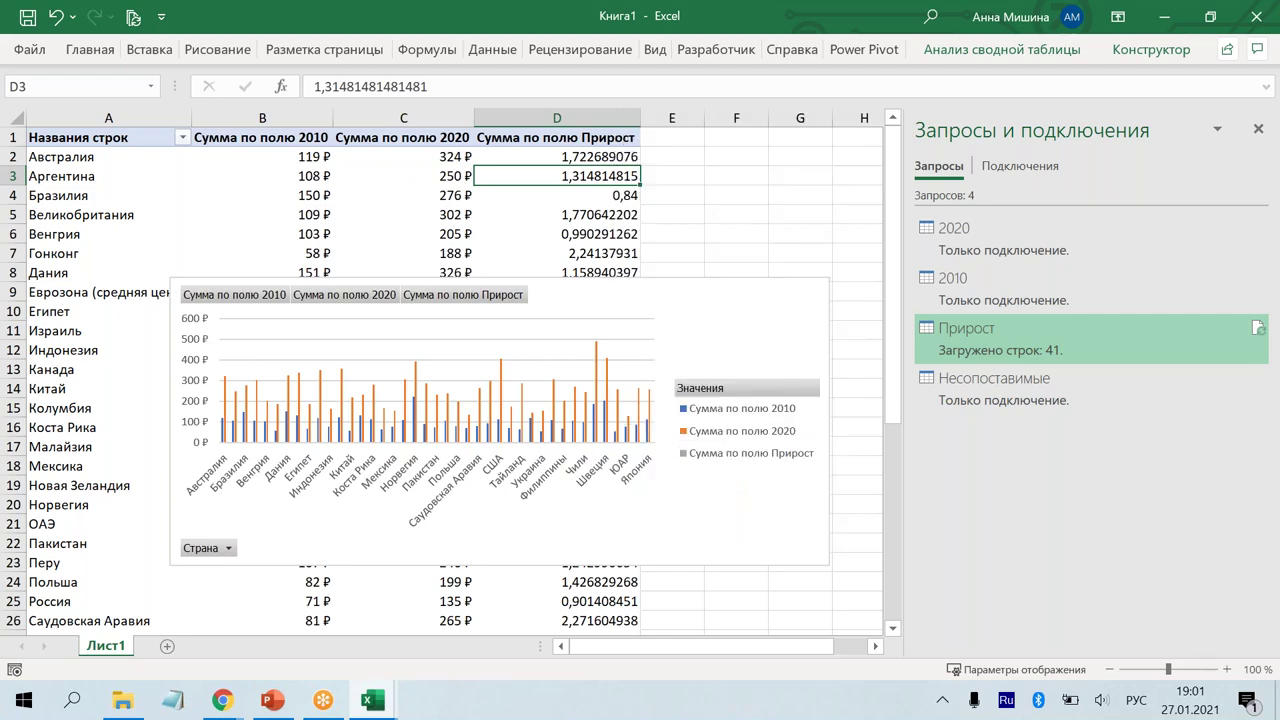
{"action": "left_click", "coordinate": [410, 180]}
{"action": "left_click", "coordinate": [711, 148]}
{"action": "left_click", "coordinate": [711, 148]}
{"action": "left_click", "coordinate": [838, 500]}
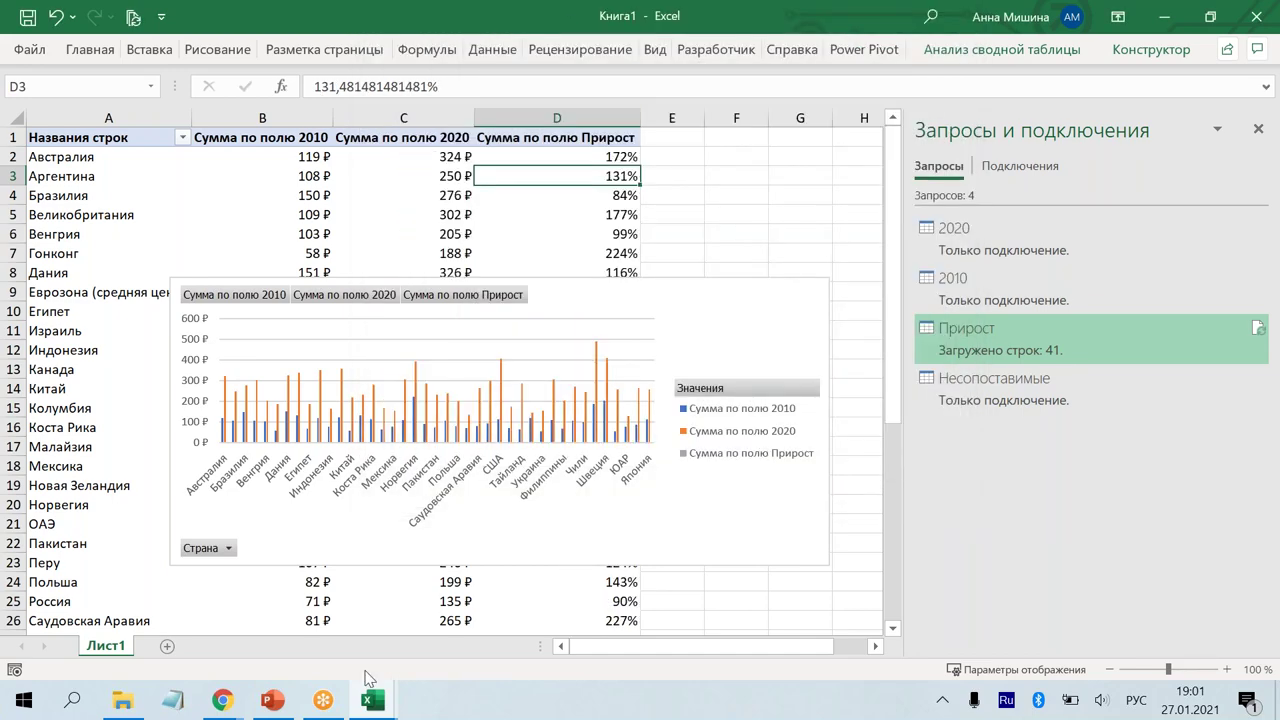
Step: Move the pivot chart up so that it starts in column A at about row 2
{"action": "left_click", "coordinate": [730, 536]}
{"action": "left_click_drag", "start_coordinate": [731, 532], "coordinate": [601, 388]}
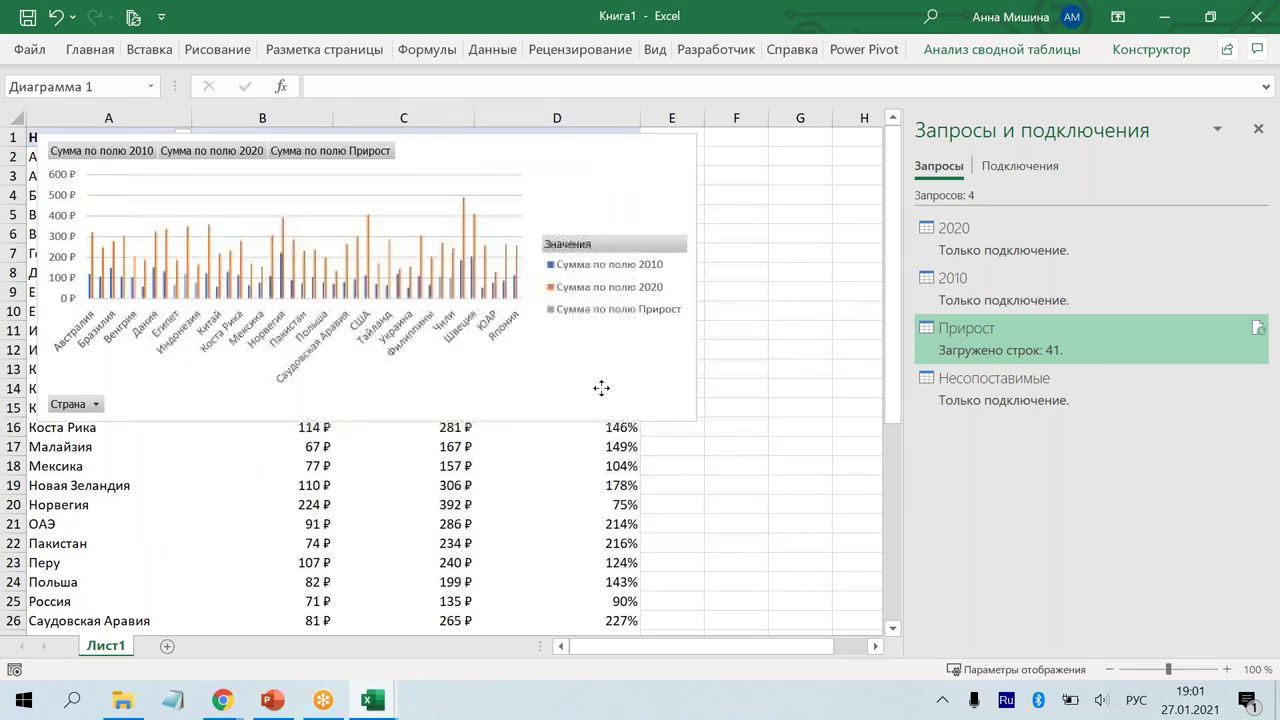
{"action": "left_click_drag", "start_coordinate": [601, 388], "coordinate": [612, 399]}
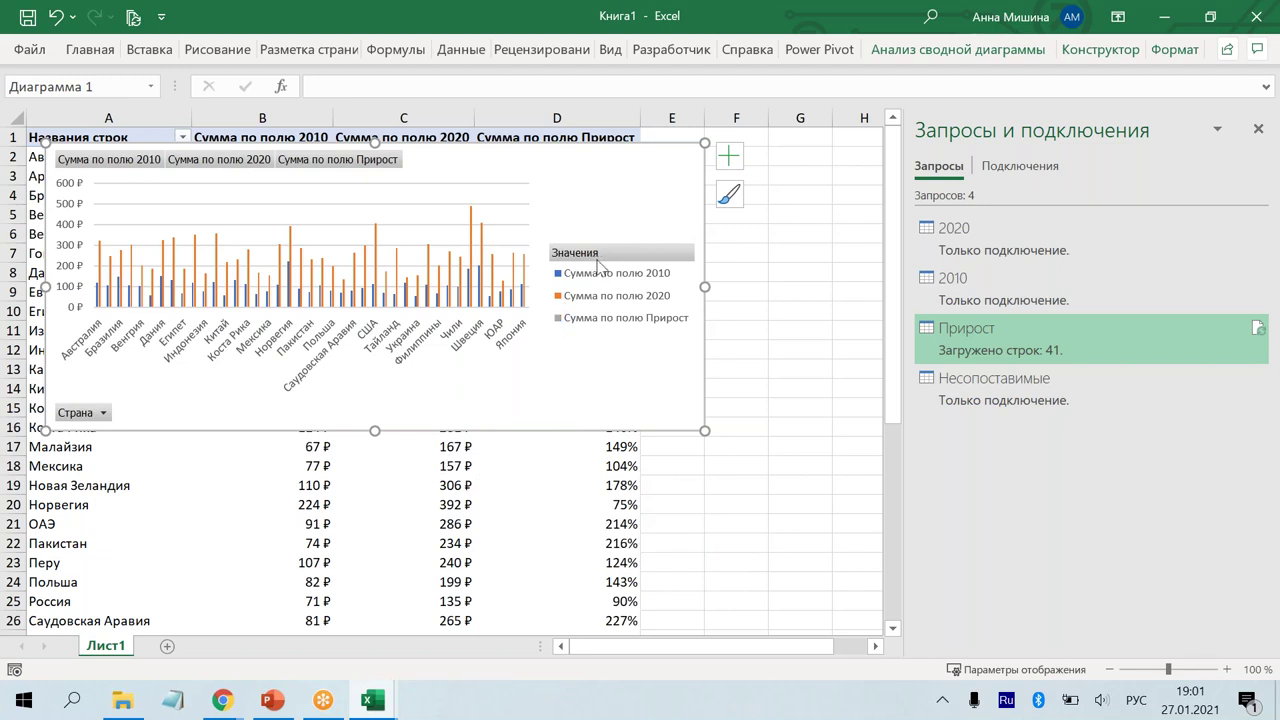
Step: Change the pivot chart to a combination type with Прирост as a line (График) on the secondary axis
{"action": "left_click", "coordinate": [1092, 52]}
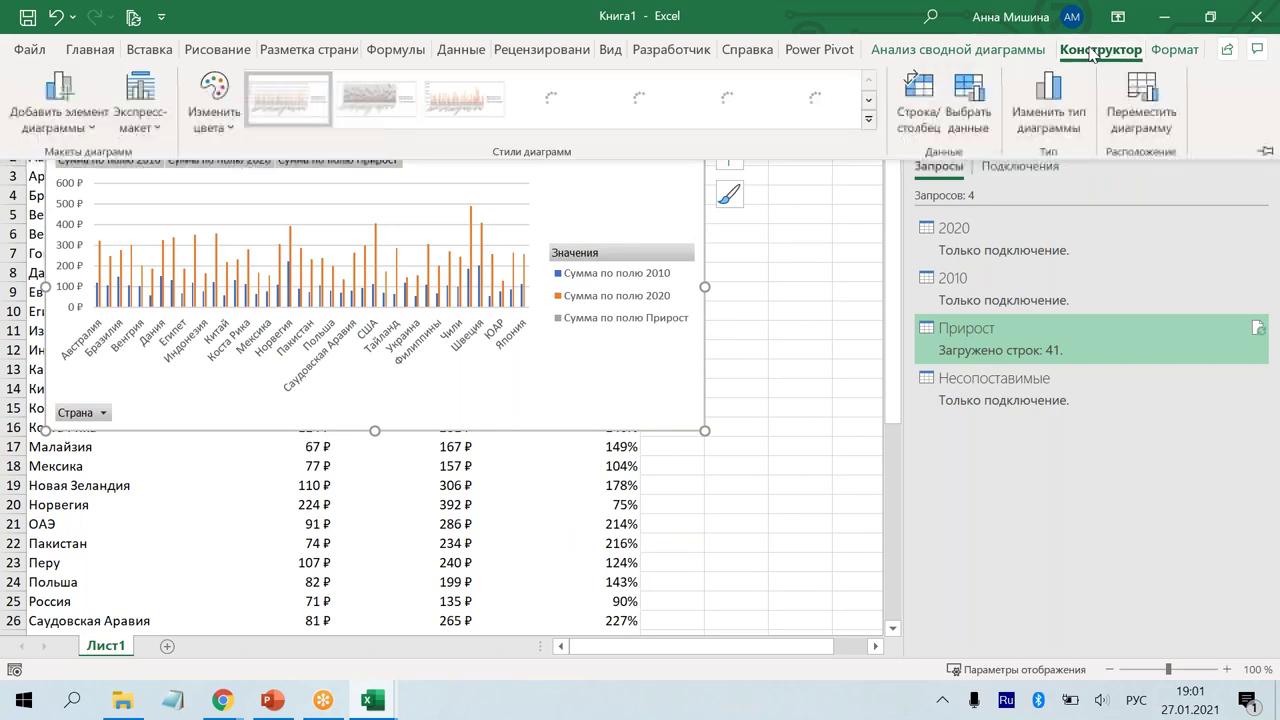
{"action": "left_click", "coordinate": [1066, 100]}
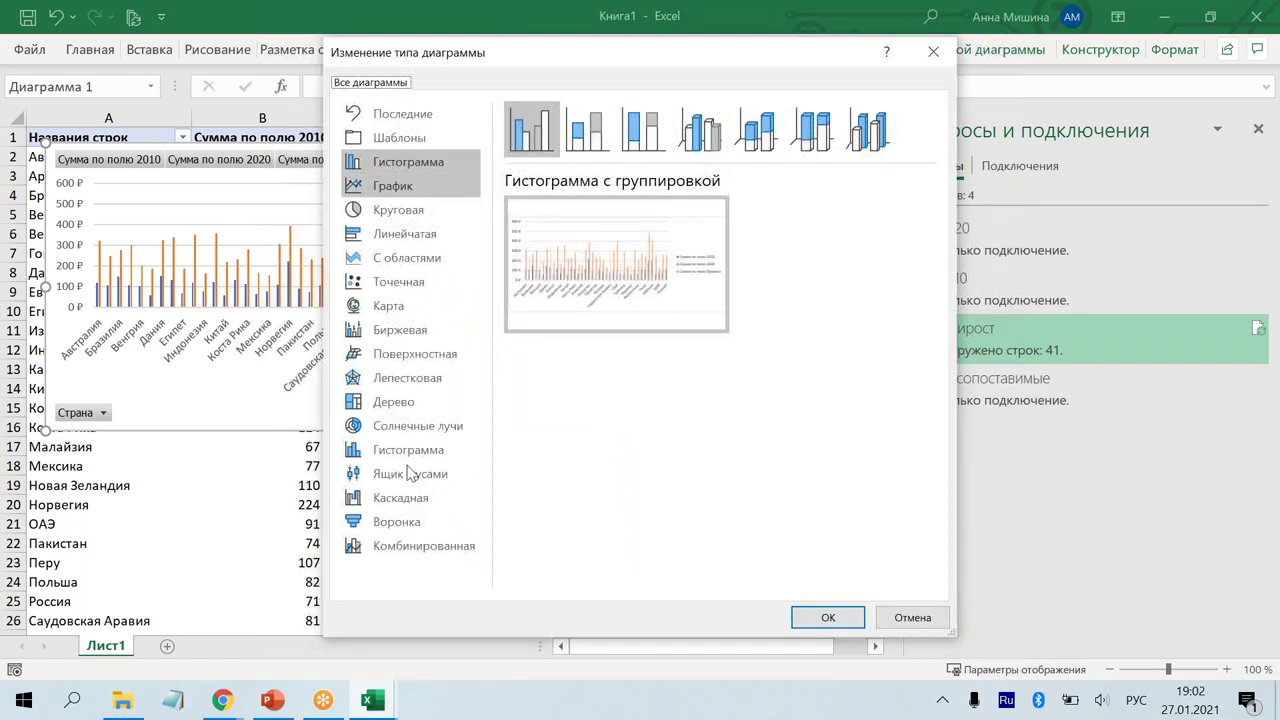
{"action": "left_click", "coordinate": [436, 558]}
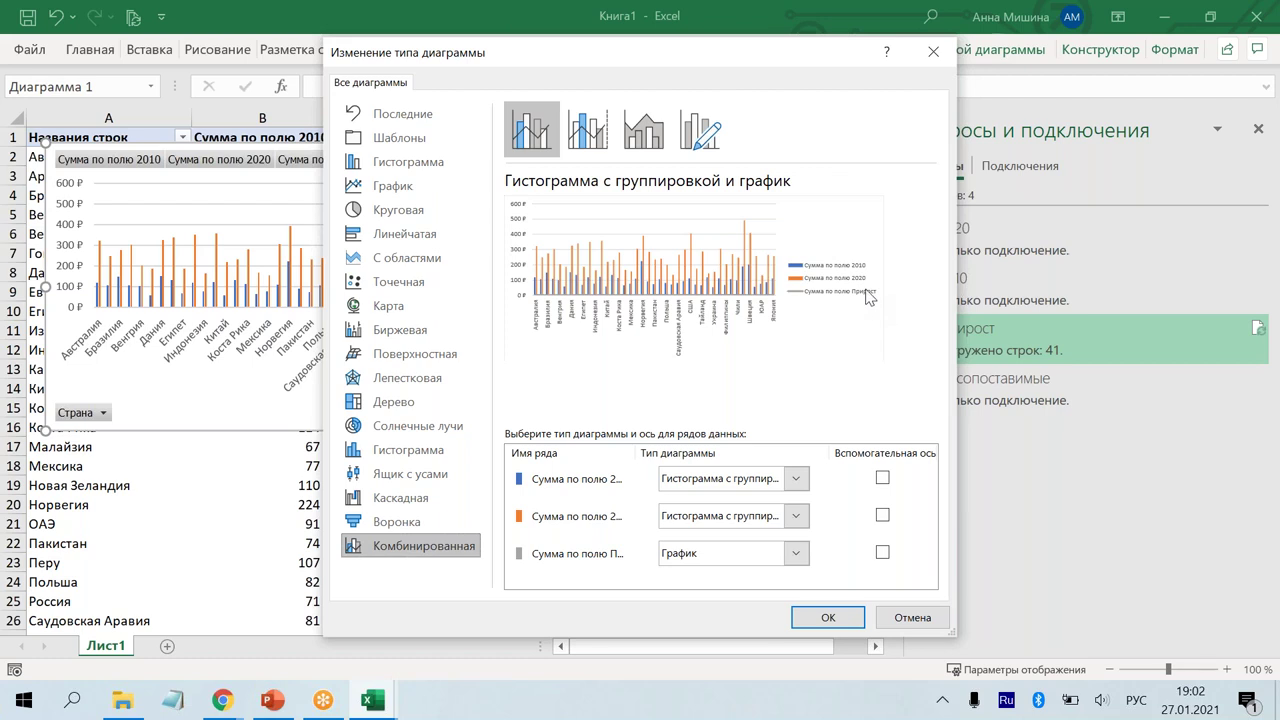
{"action": "left_click", "coordinate": [882, 553]}
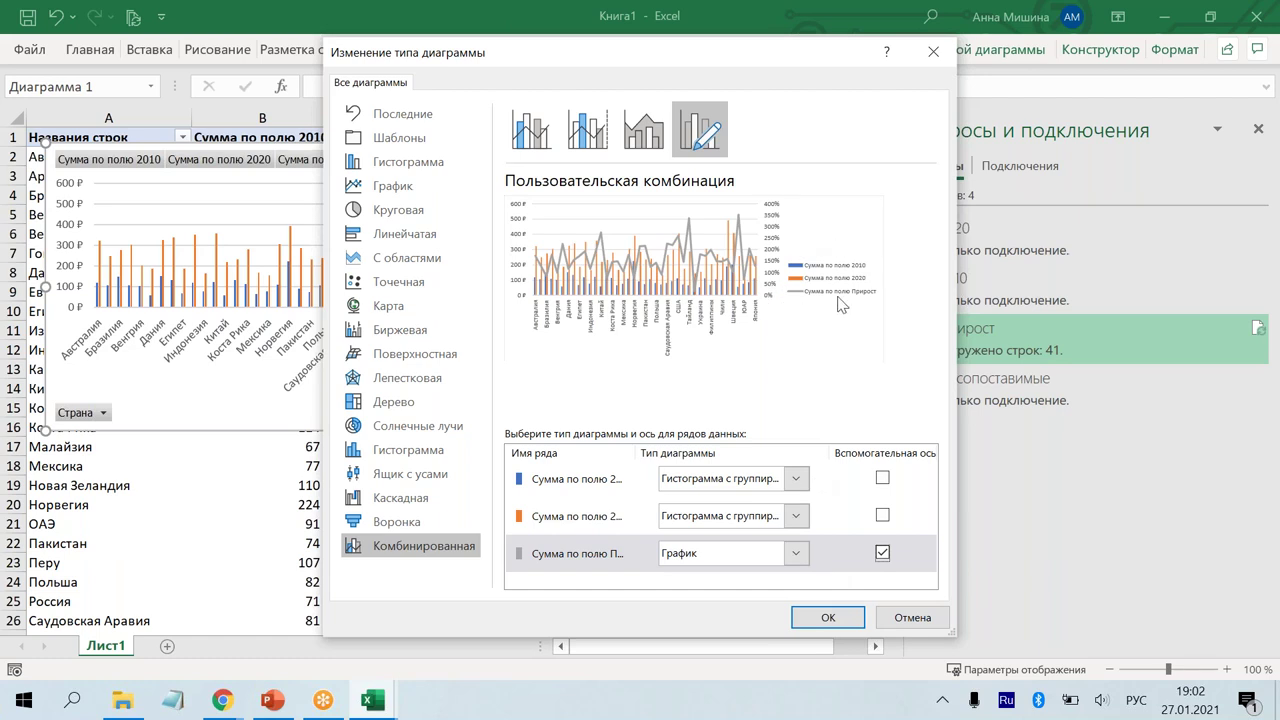
{"action": "left_click", "coordinate": [838, 619]}
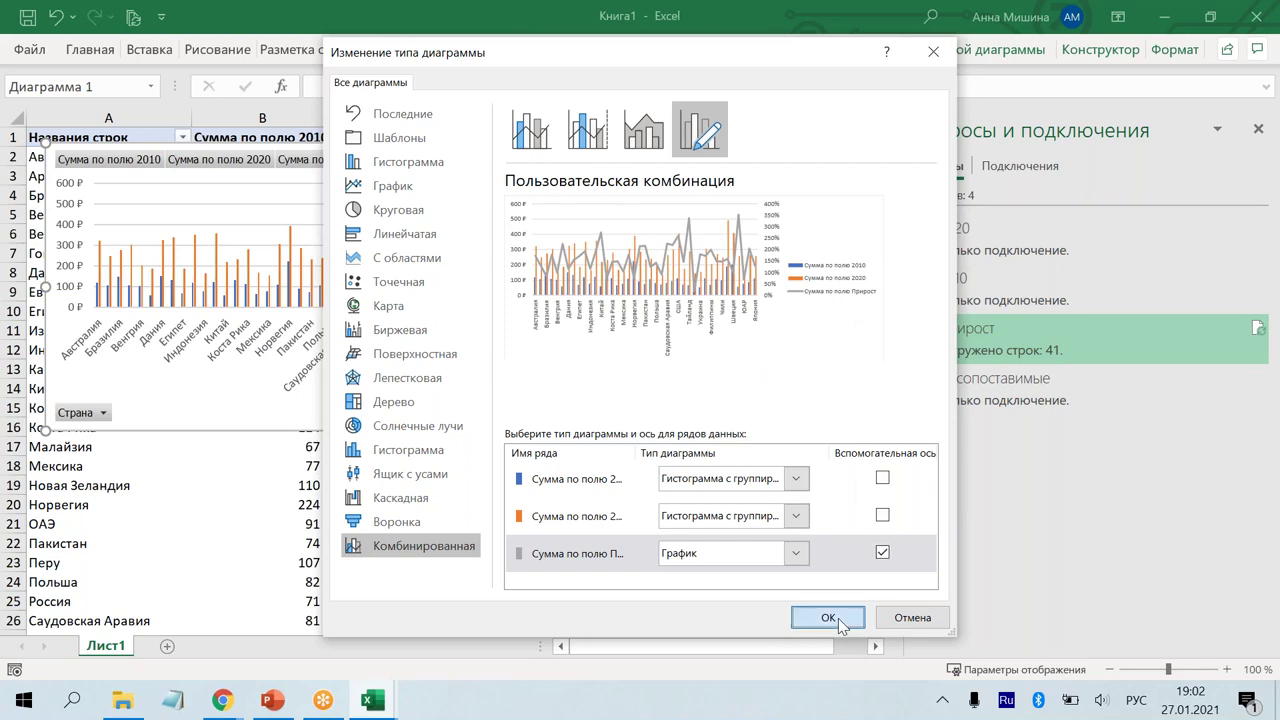
{"action": "left_click", "coordinate": [838, 622]}
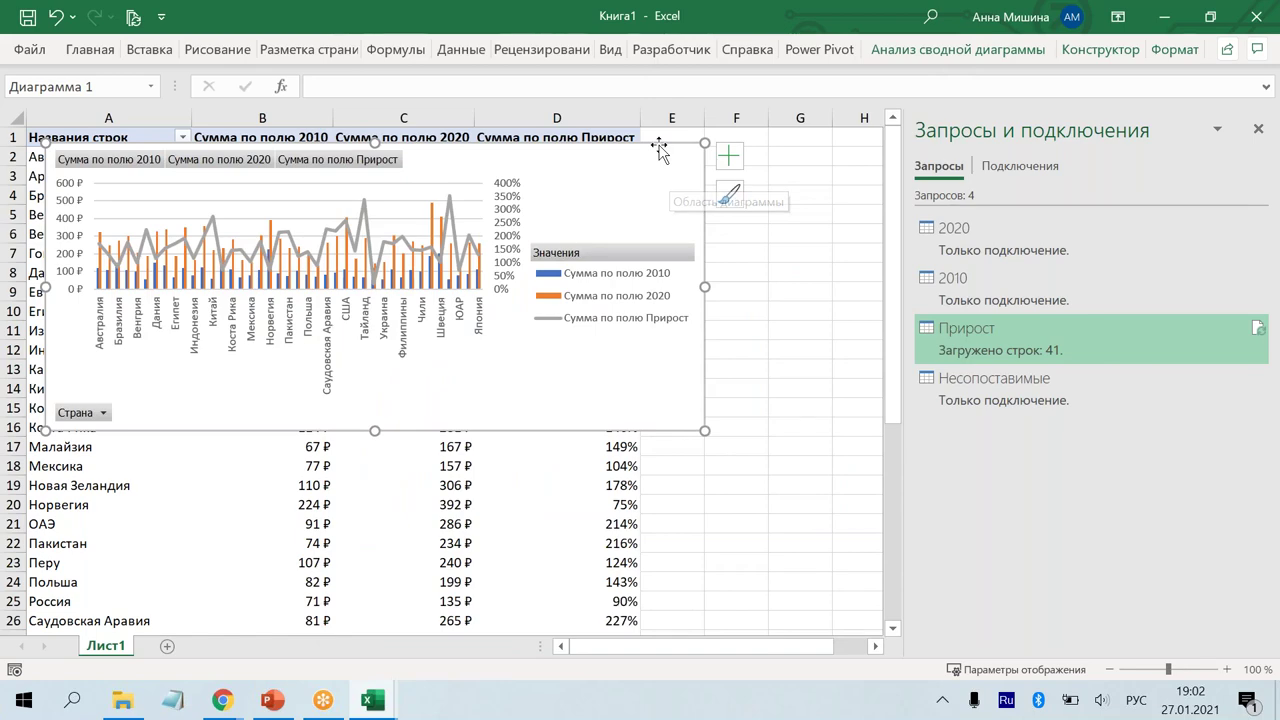
Step: Move the chart down to about row 6, and open Find and Replace for the value headers in B1:D1
{"action": "left_click_drag", "start_coordinate": [659, 148], "coordinate": [622, 212]}
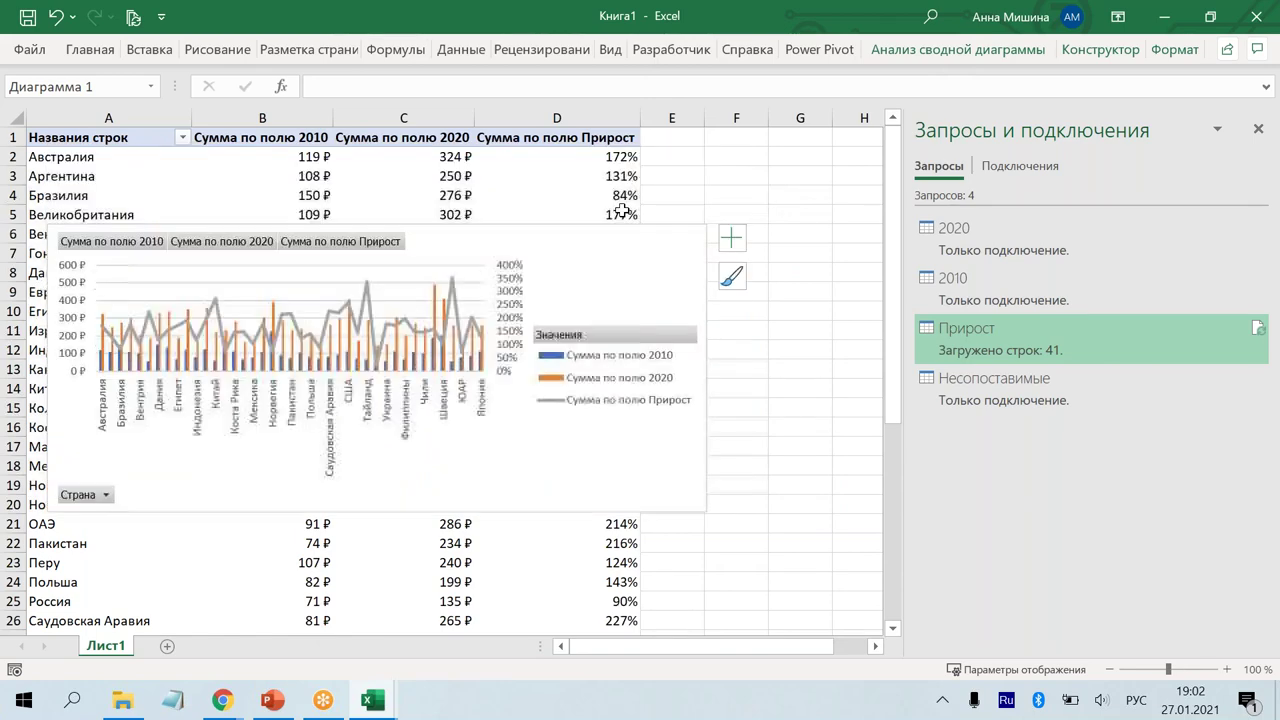
{"action": "left_click_drag", "start_coordinate": [210, 137], "coordinate": [600, 137]}
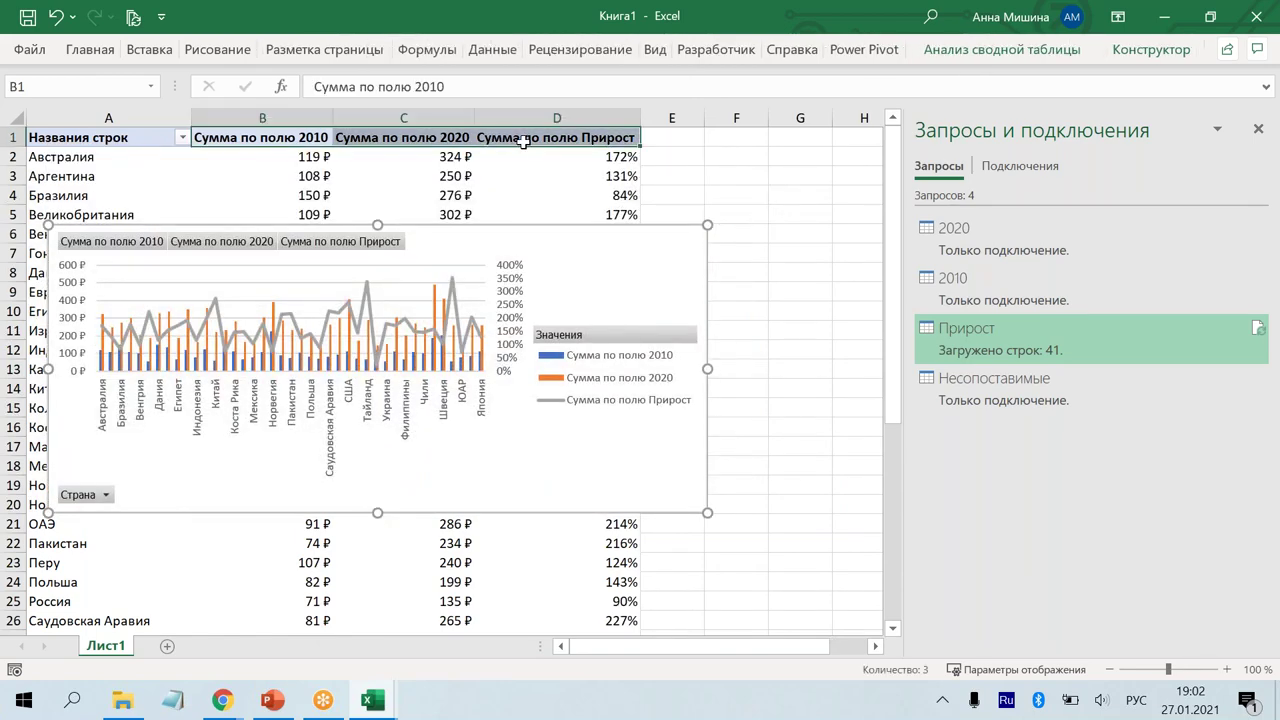
{"action": "key", "text": "ctrl+f"}
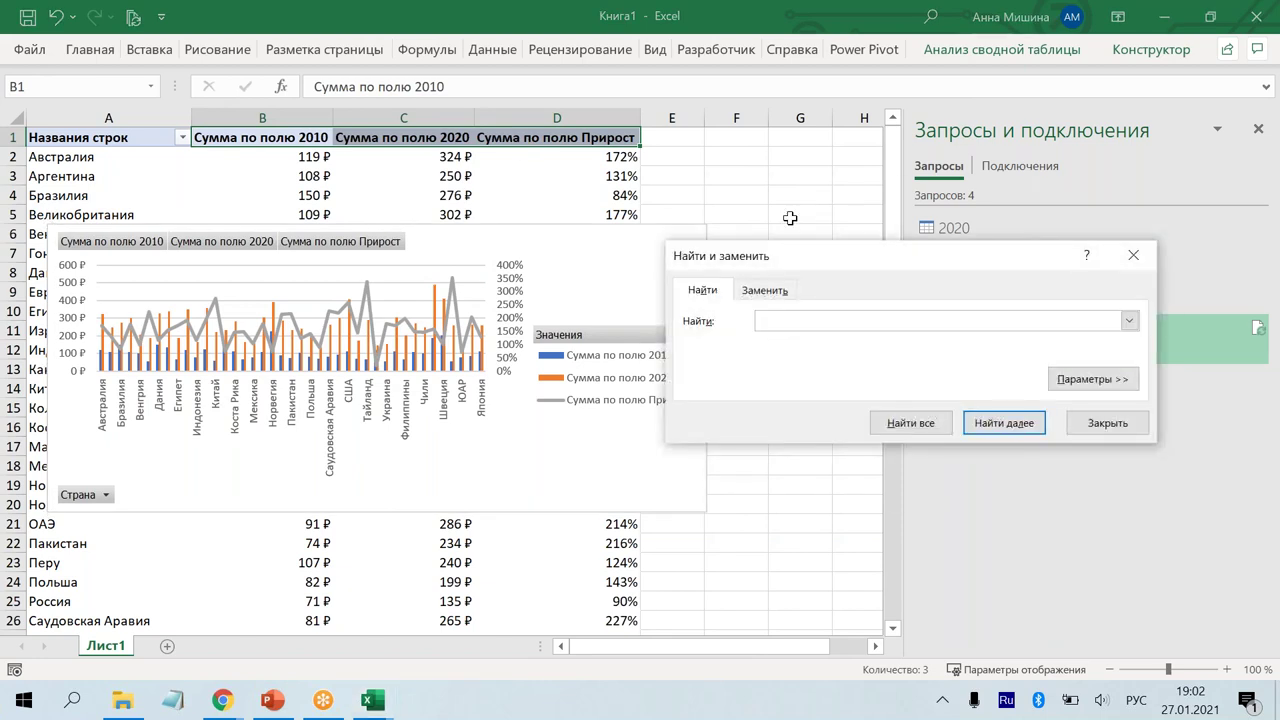
Step: Try to remove "Сумма по полю" from the pivot table's value headers by replacing it with an empty string
{"action": "type", "text": "Сумма по полю"}
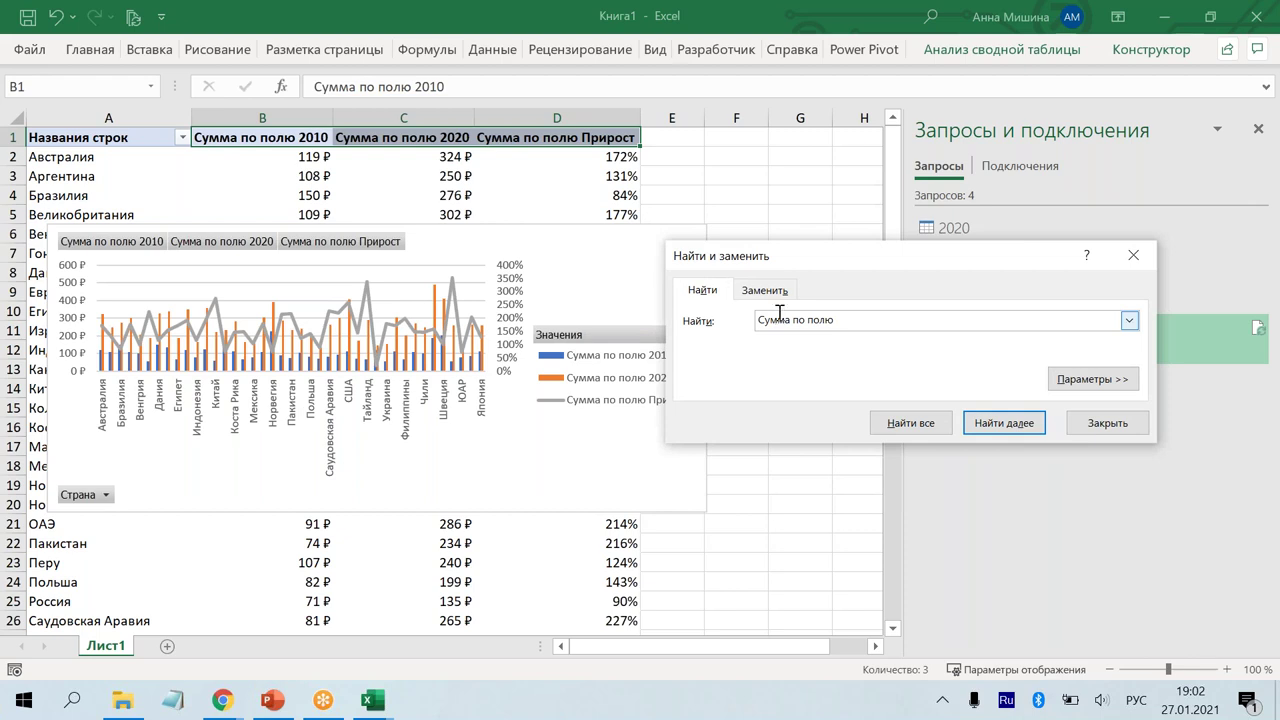
{"action": "left_click", "coordinate": [765, 291]}
{"action": "left_click", "coordinate": [736, 424]}
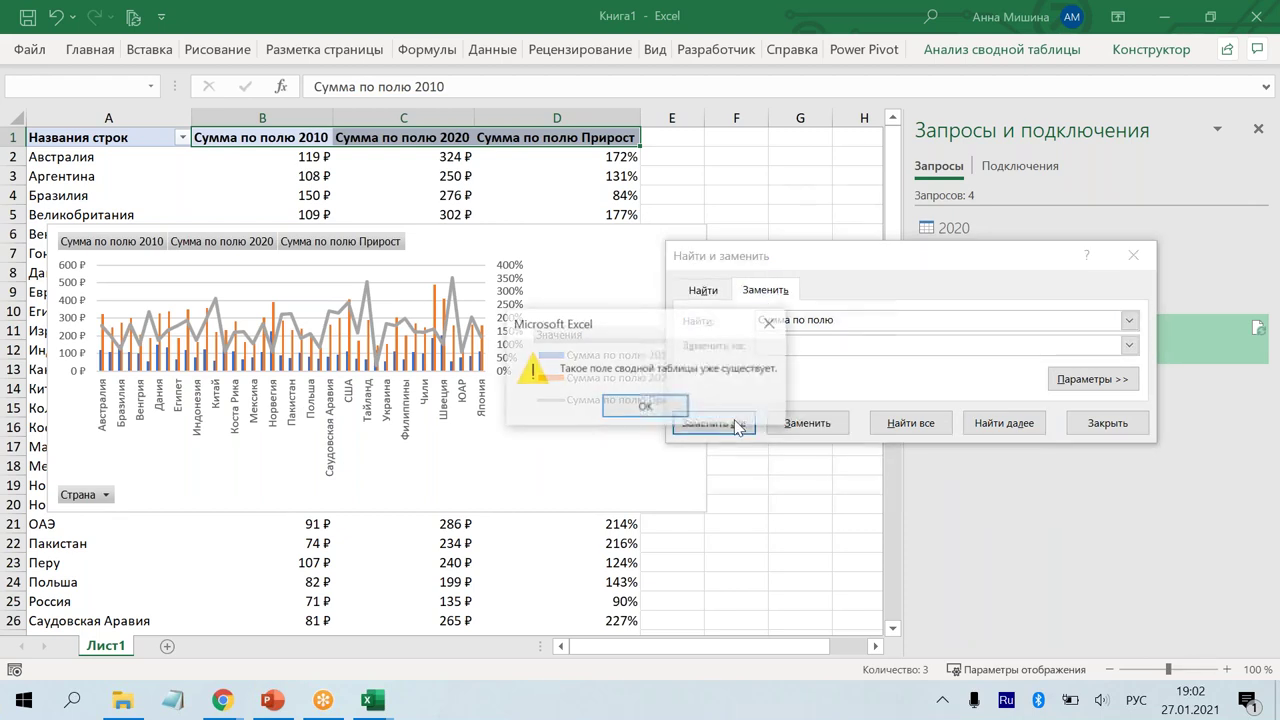
{"action": "left_click", "coordinate": [643, 416]}
Step: Replace "Сумма по полю" with "_" in all of the pivot table's value headers and close the Find and Replace dialog
{"action": "left_click", "coordinate": [845, 320]}
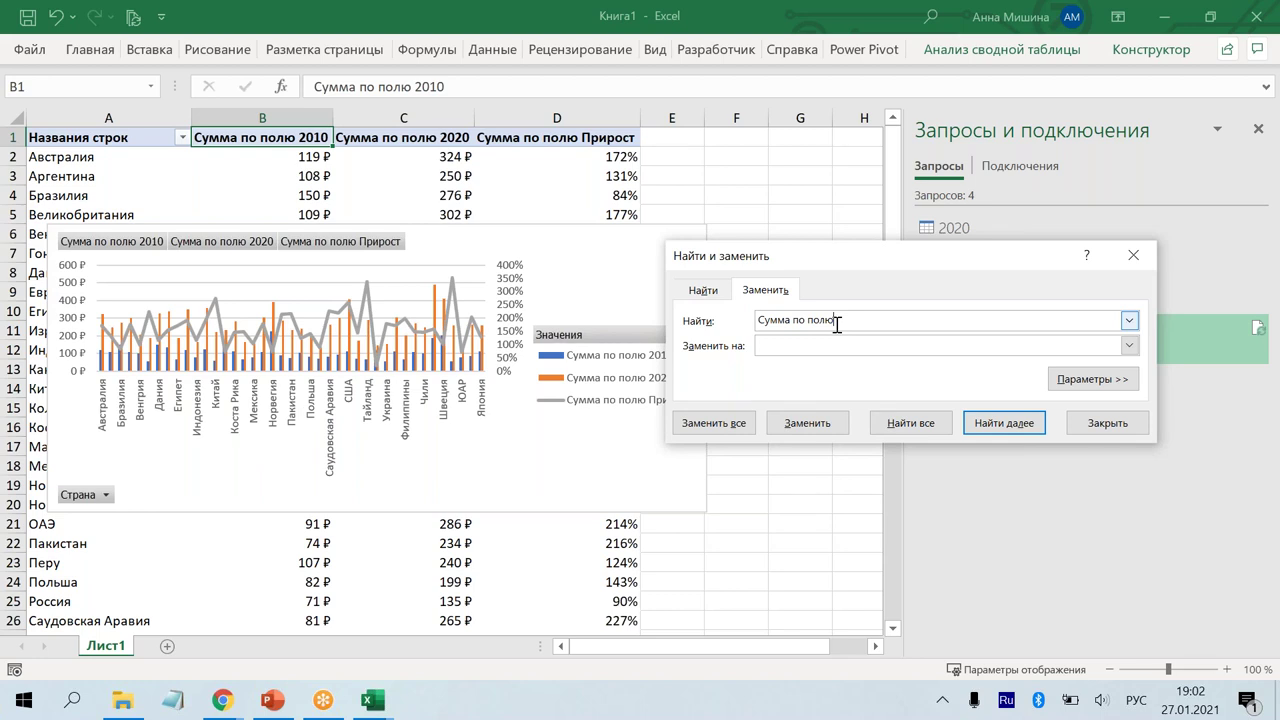
{"action": "left_click", "coordinate": [791, 344]}
{"action": "type", "text": "_"}
{"action": "left_click", "coordinate": [733, 423]}
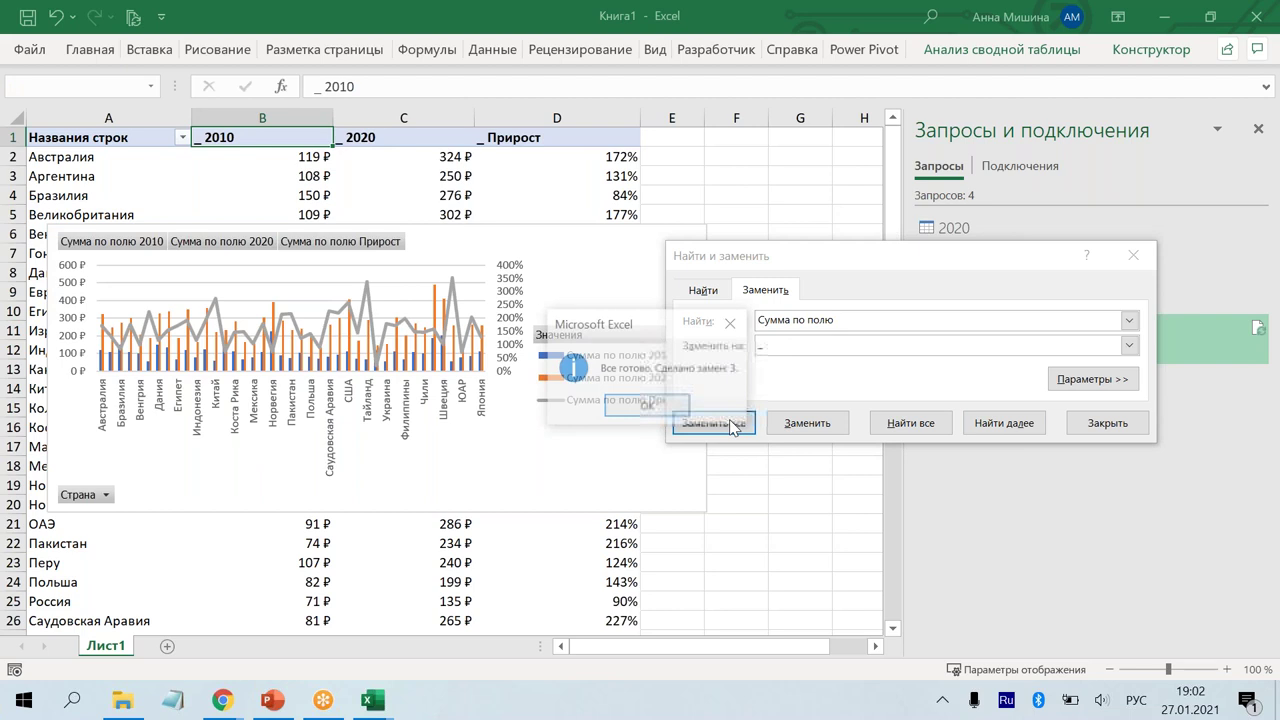
{"action": "left_click", "coordinate": [640, 405]}
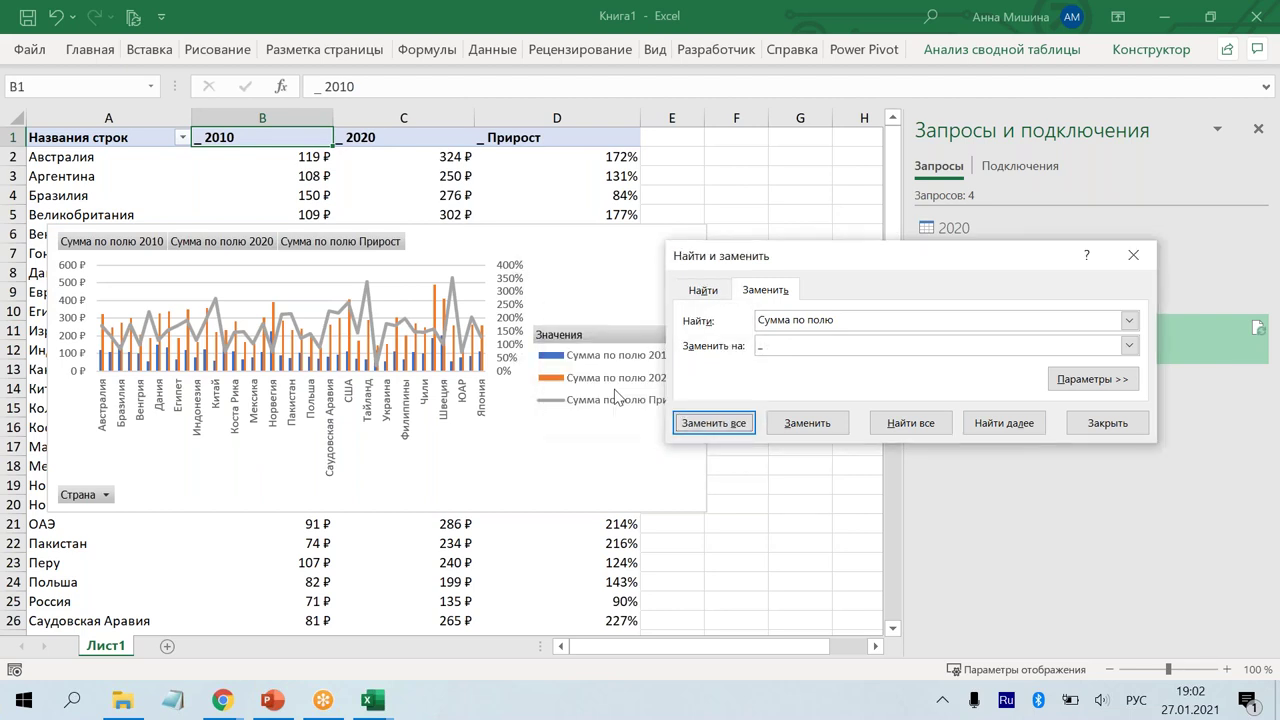
{"action": "left_click", "coordinate": [1107, 423]}
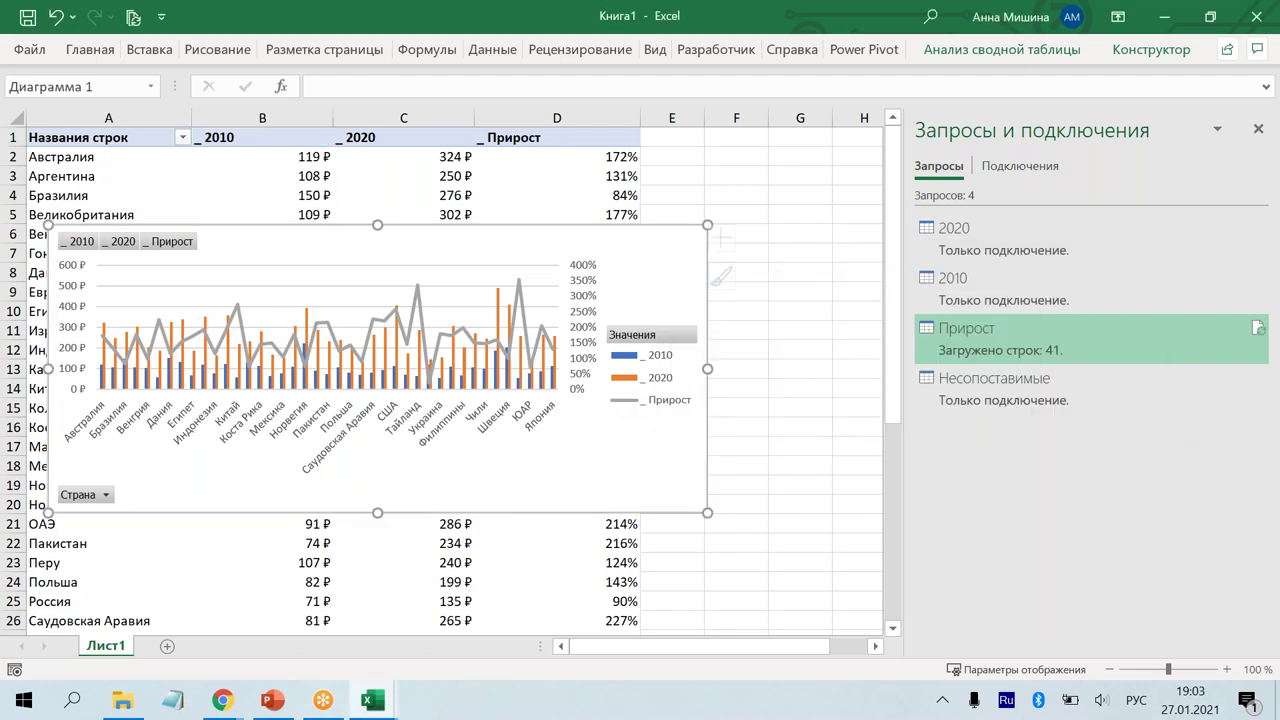
Step: Enlarge the pivot chart to about column G and row 25, and set the series overlap of its columns to 100%
{"action": "left_click_drag", "start_coordinate": [725, 536], "coordinate": [820, 613]}
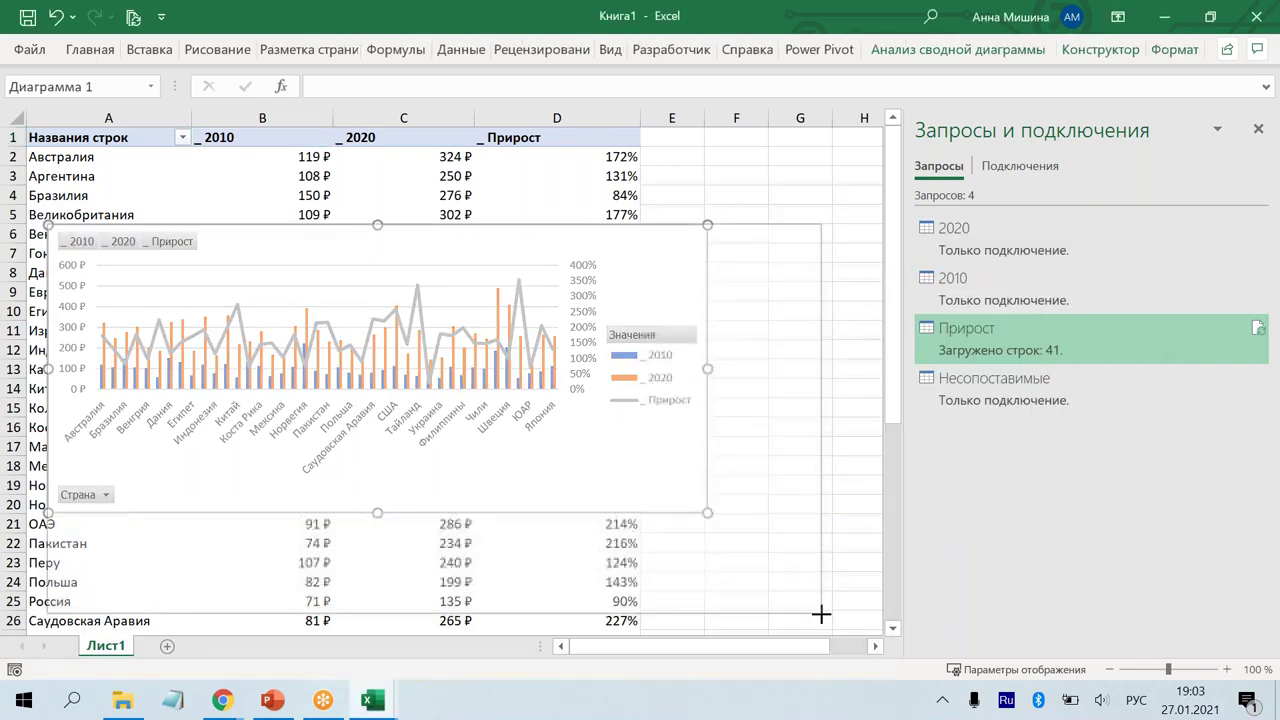
{"action": "left_click_drag", "start_coordinate": [820, 613], "coordinate": [820, 613]}
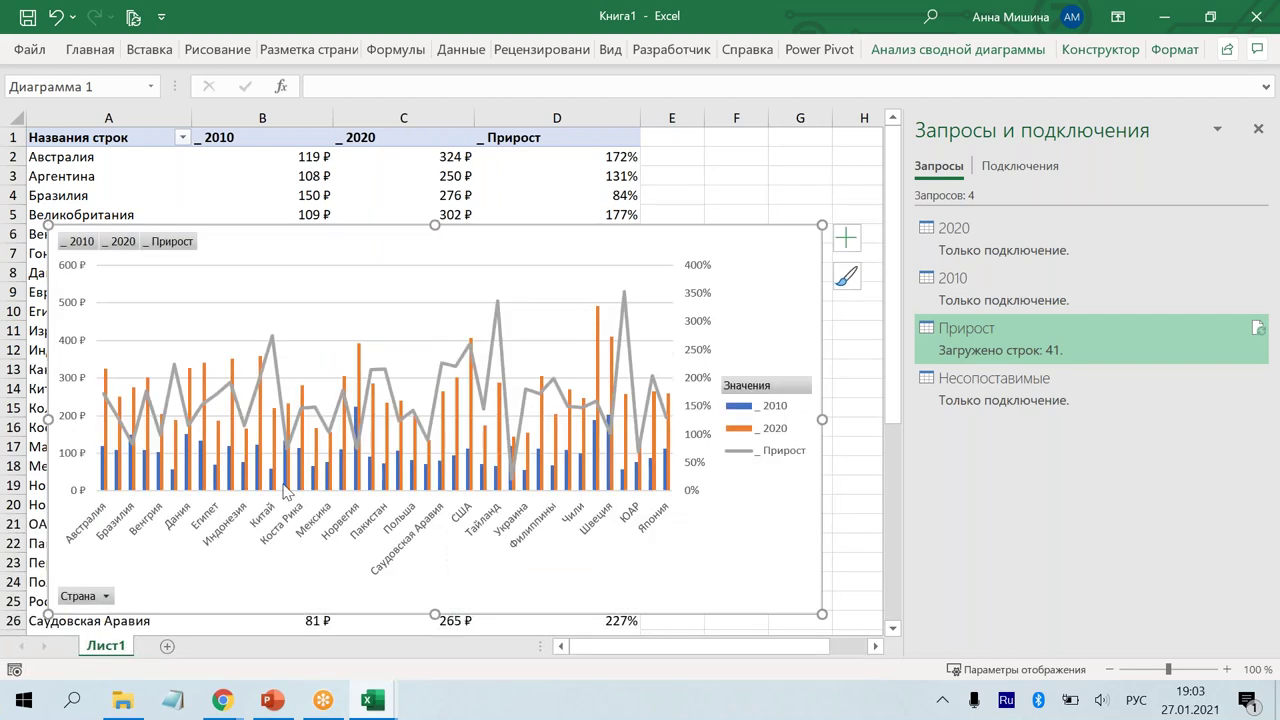
{"action": "left_click", "coordinate": [104, 455]}
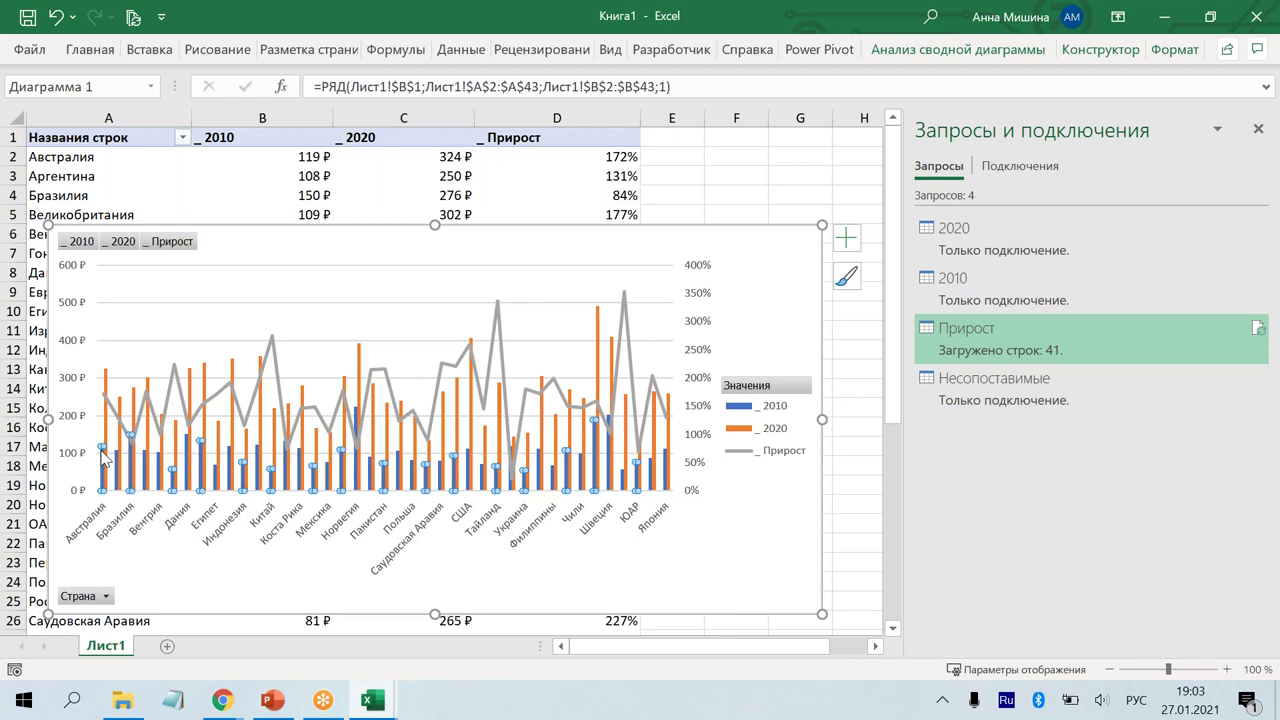
{"action": "left_click", "coordinate": [1121, 52]}
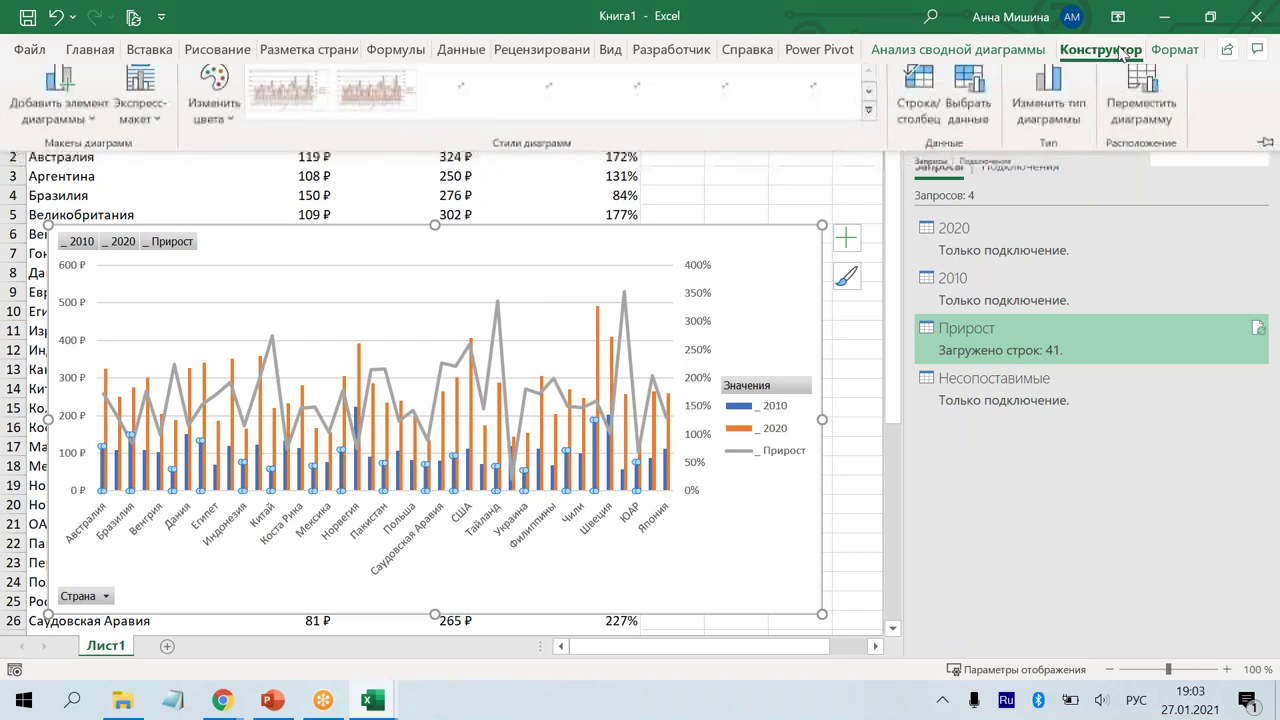
{"action": "left_click", "coordinate": [1187, 57]}
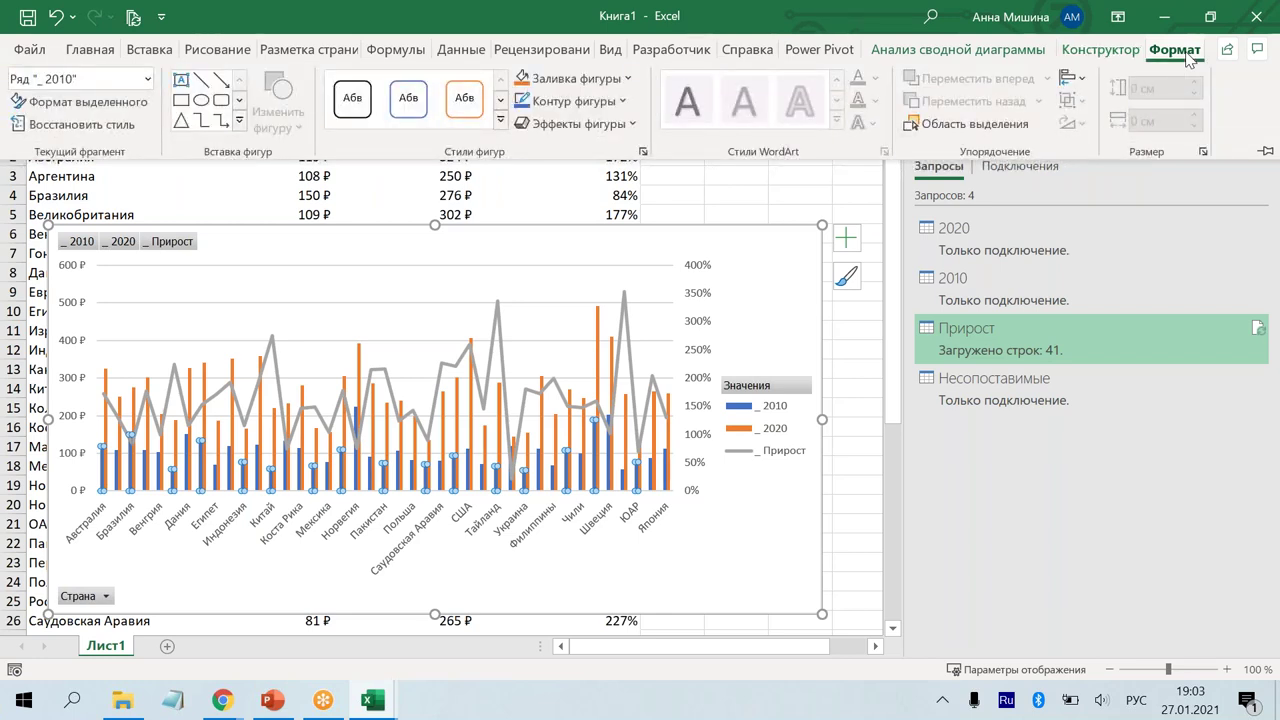
{"action": "left_click", "coordinate": [68, 98]}
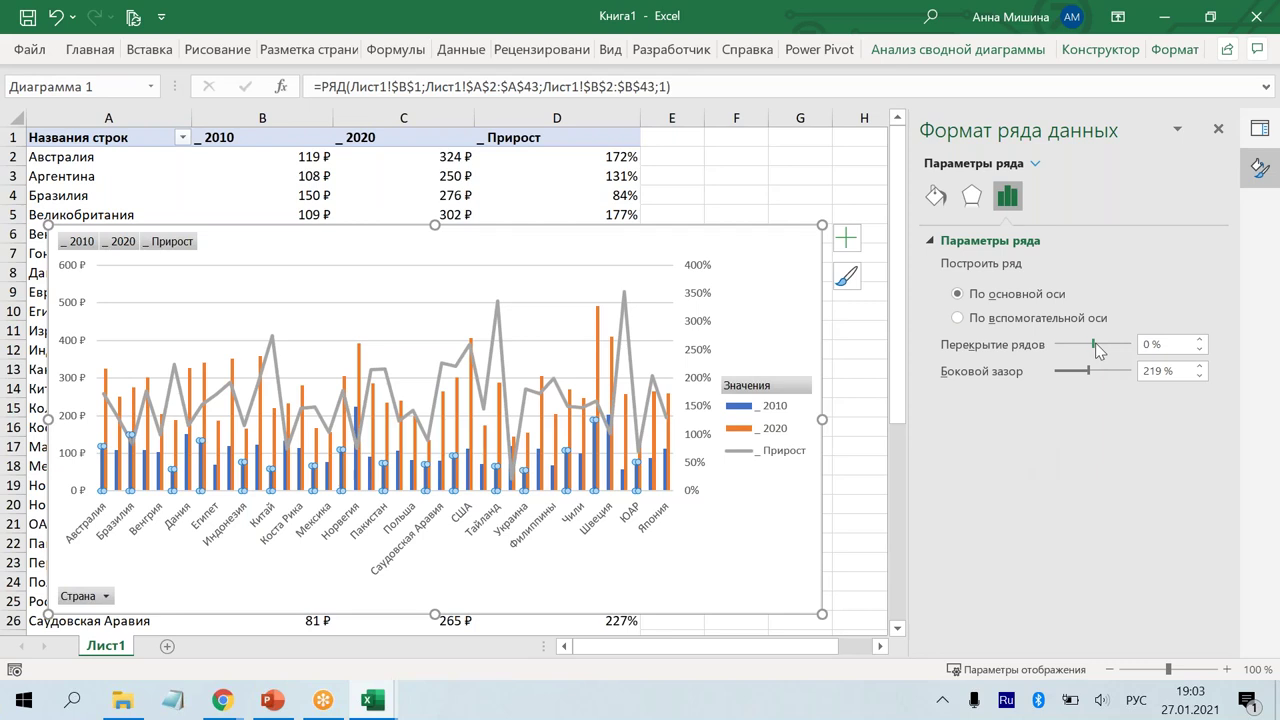
{"action": "left_click_drag", "start_coordinate": [1097, 349], "coordinate": [1137, 355]}
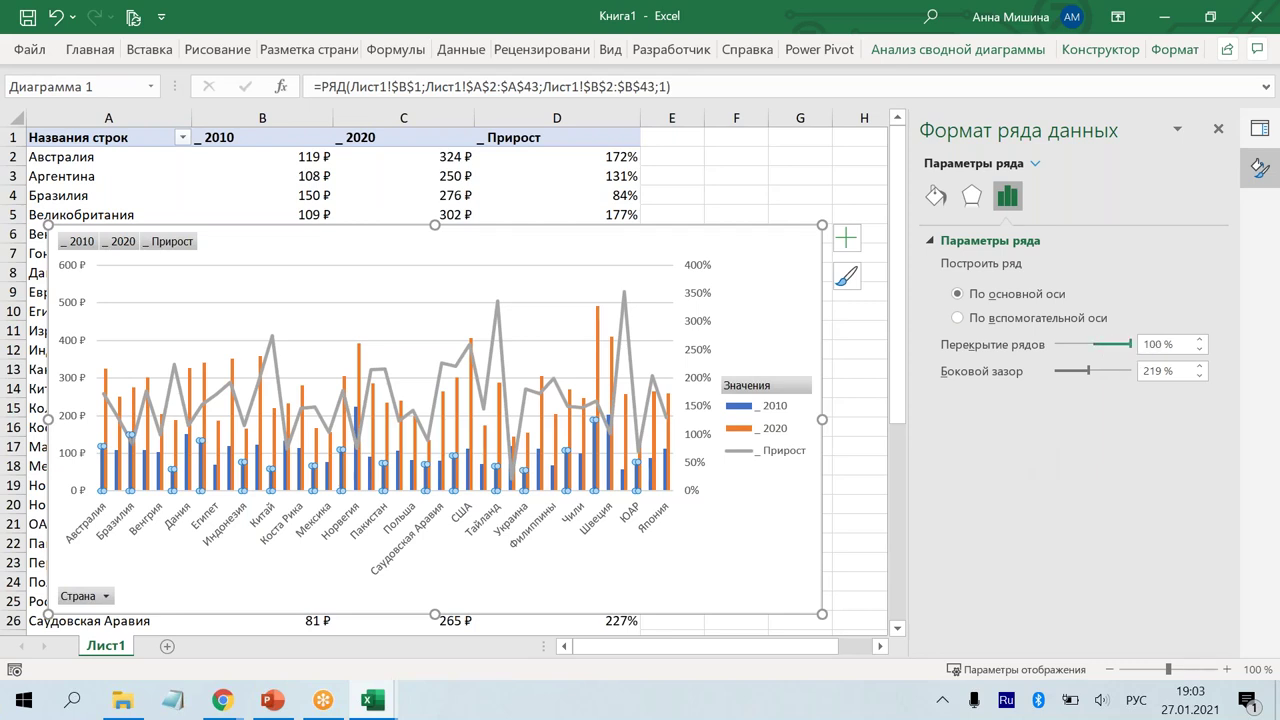
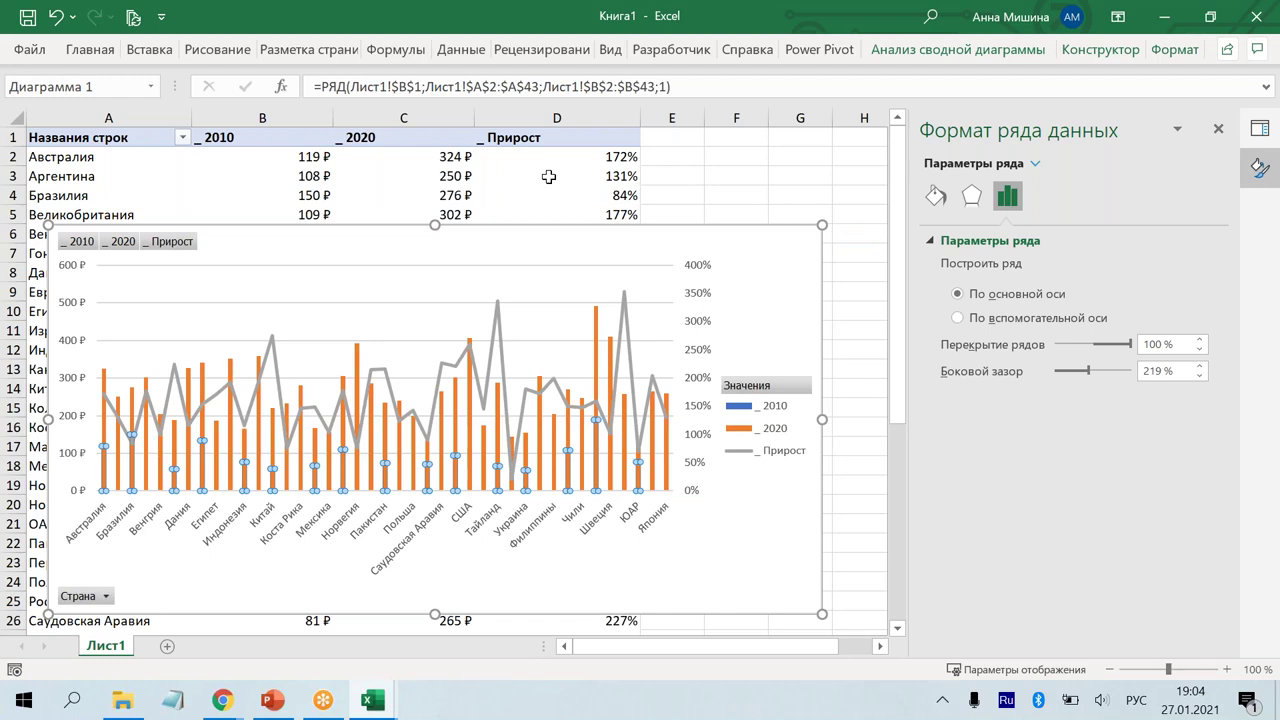
Step: Reorder the pivot table's value fields so that _ 2020 comes before _ 2010
{"action": "left_click", "coordinate": [549, 176]}
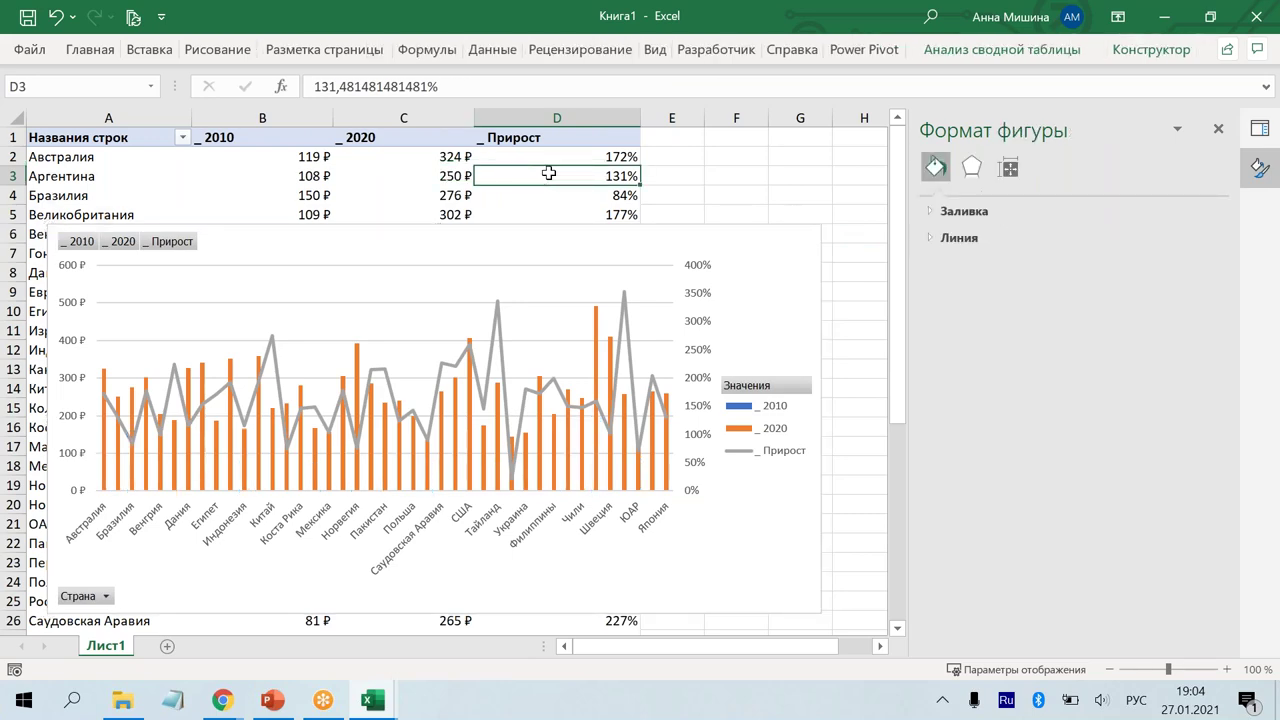
{"action": "left_click", "coordinate": [1196, 563]}
{"action": "left_click", "coordinate": [1057, 346]}
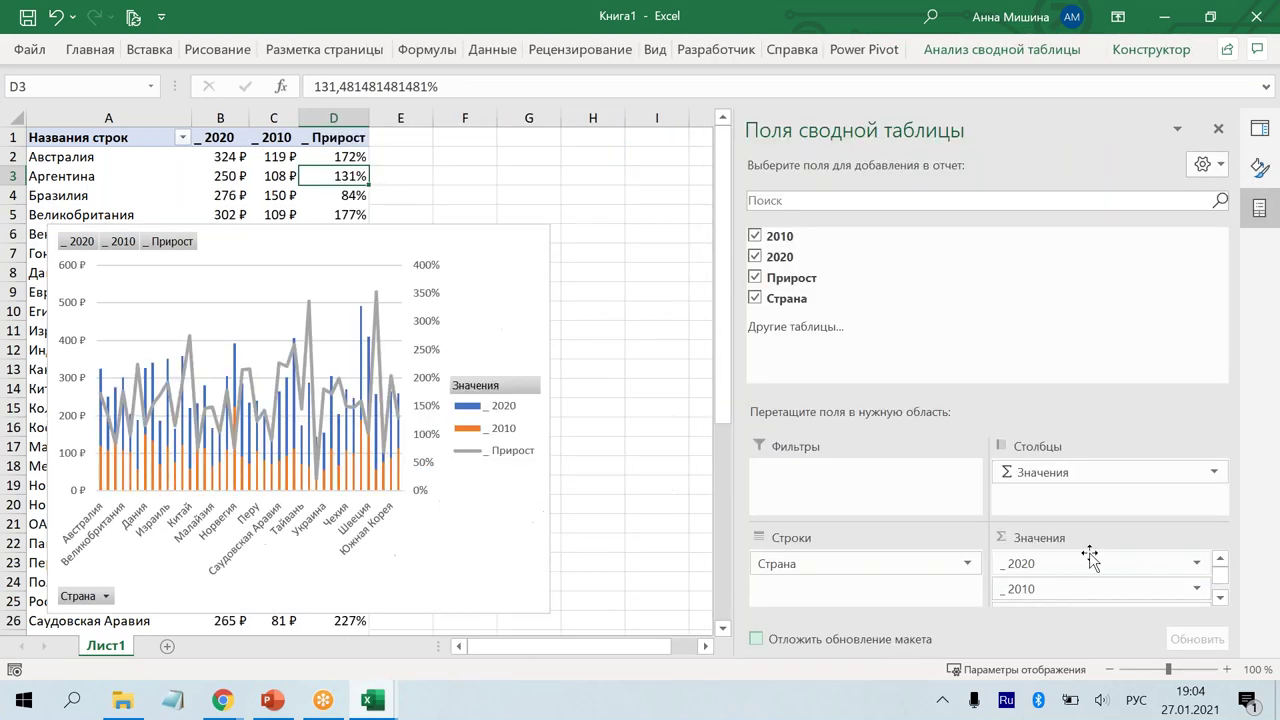
Step: Widen the pivot chart to about column I and delete its legend
{"action": "left_click", "coordinate": [500, 509]}
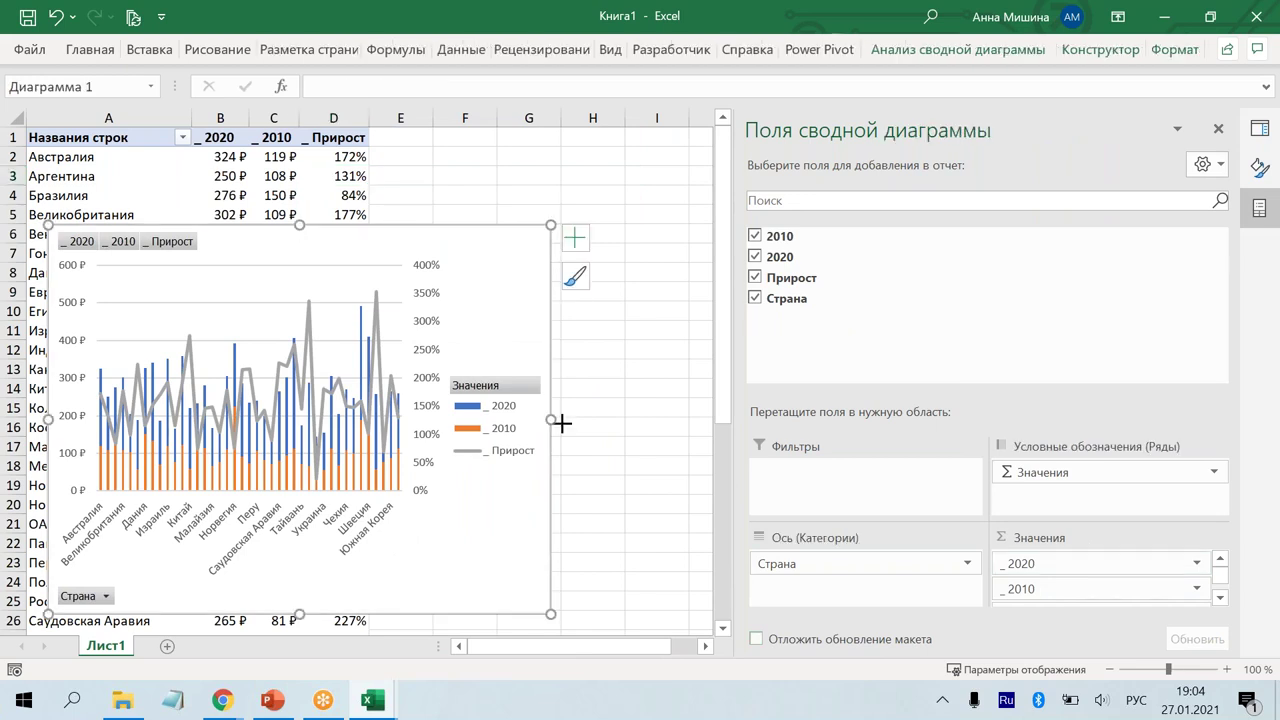
{"action": "left_click_drag", "start_coordinate": [562, 424], "coordinate": [677, 419]}
{"action": "mouse_move", "coordinate": [312, 470]}
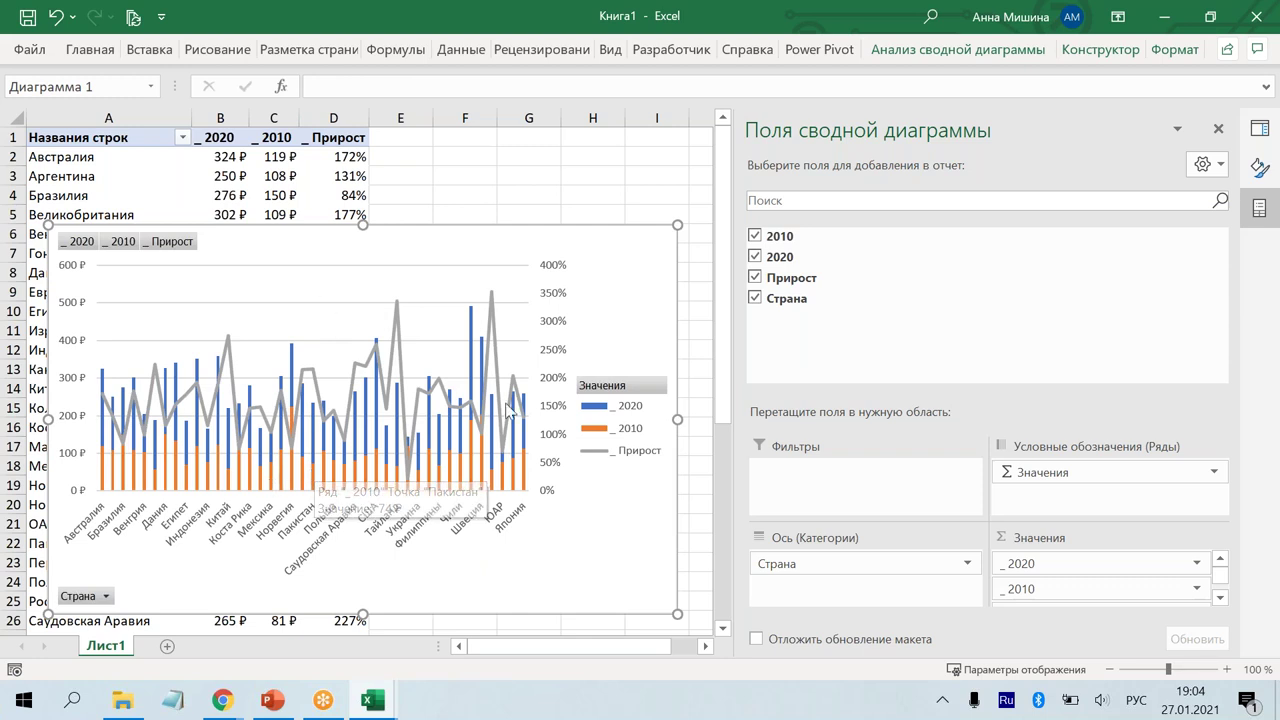
{"action": "key", "text": "Down"}
{"action": "key", "text": "Down"}
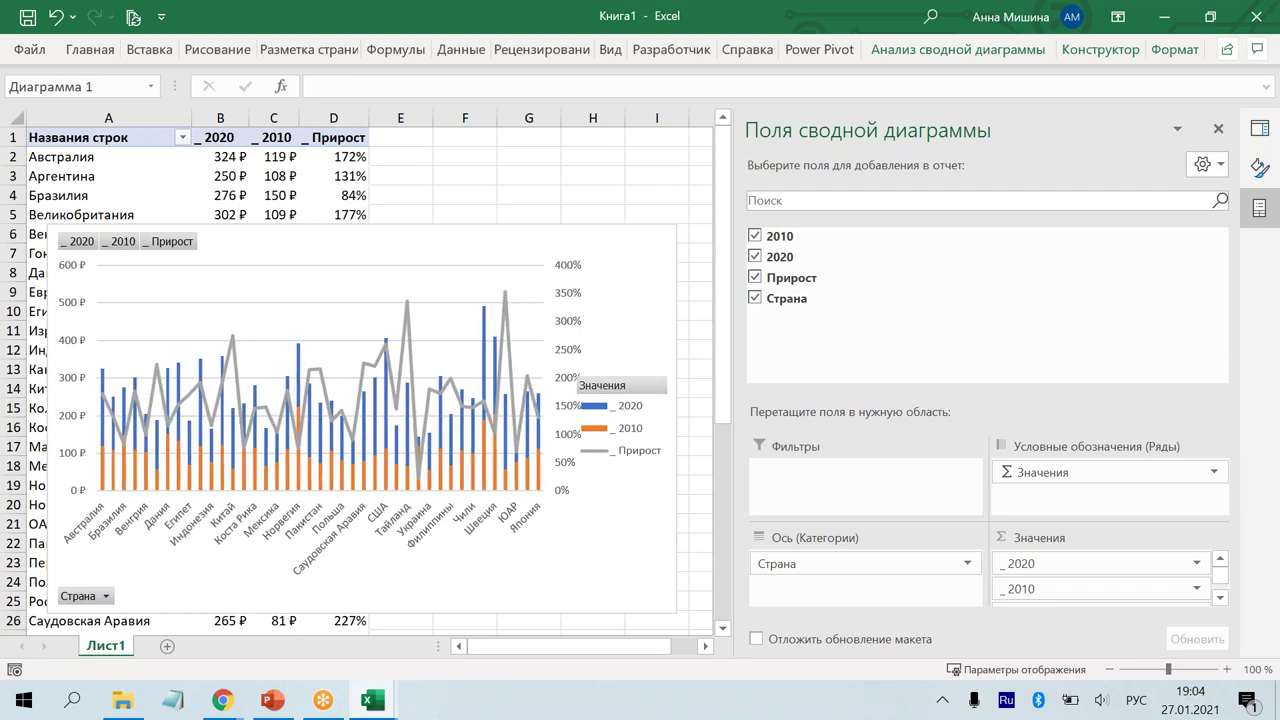
{"action": "key", "text": "Delete"}
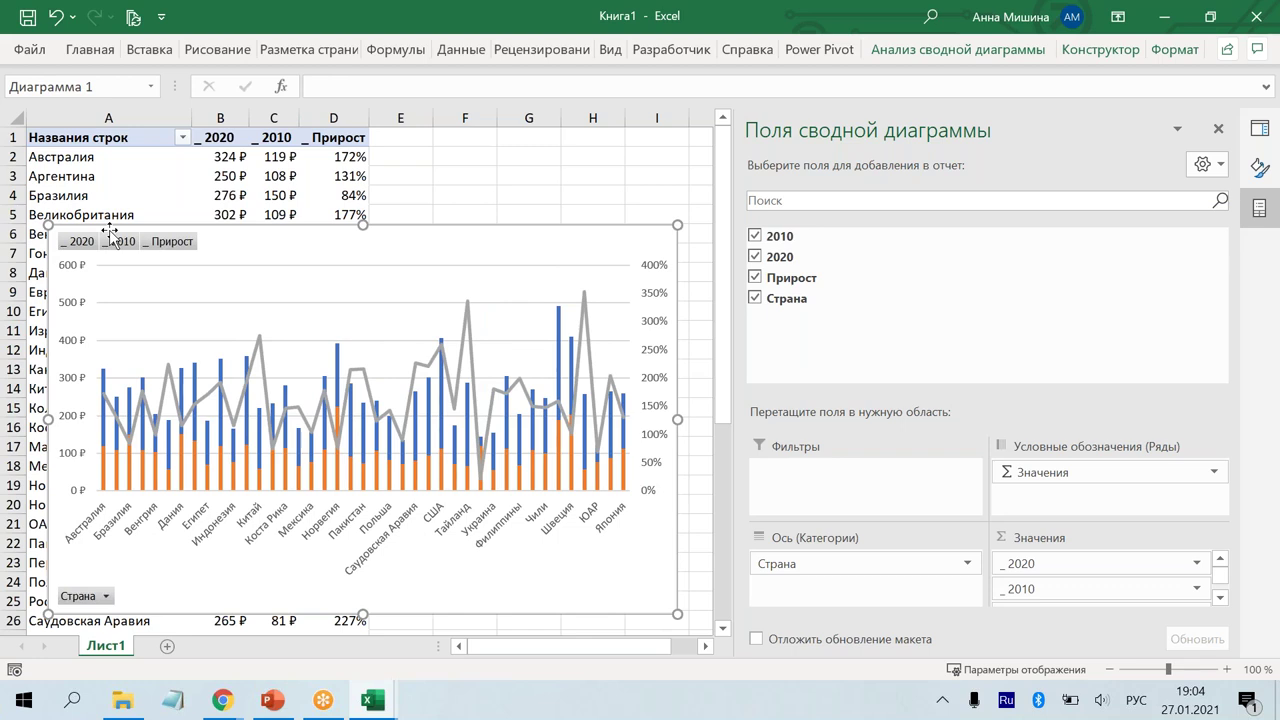
Step: Sort the chart's countries in ascending order by the _ Прирост series
{"action": "mouse_move", "coordinate": [586, 344]}
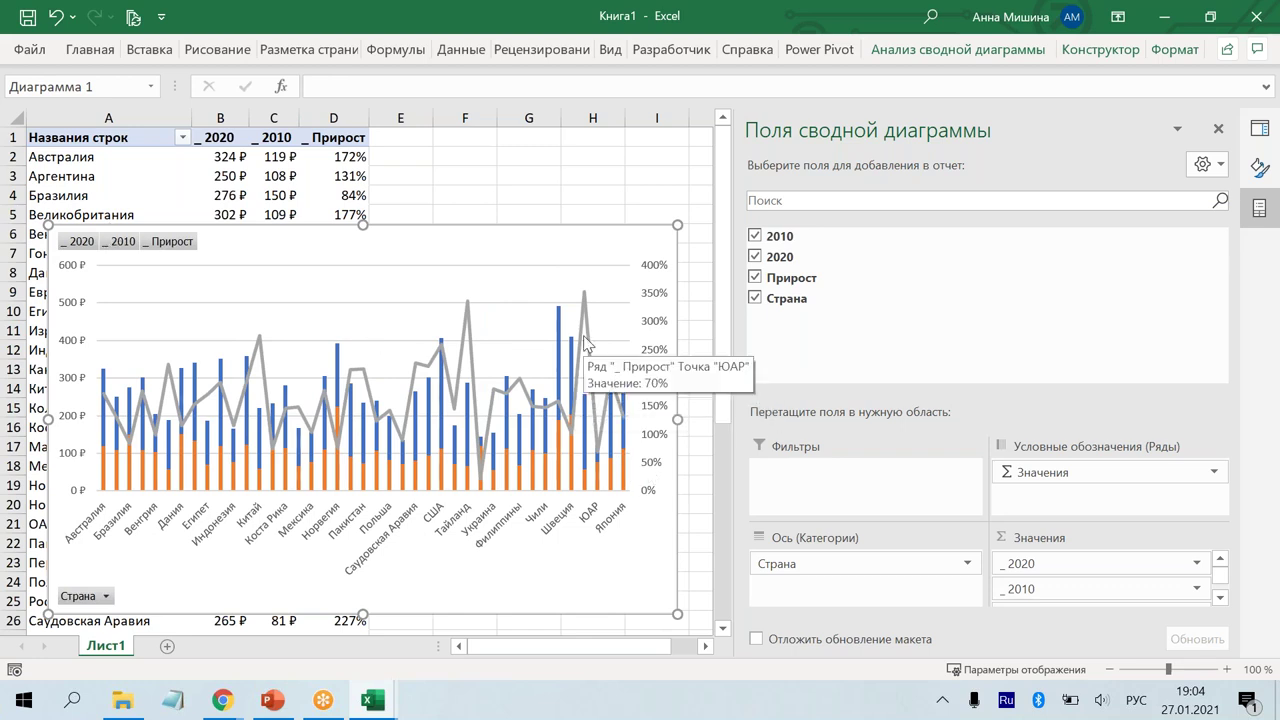
{"action": "left_click", "coordinate": [586, 344]}
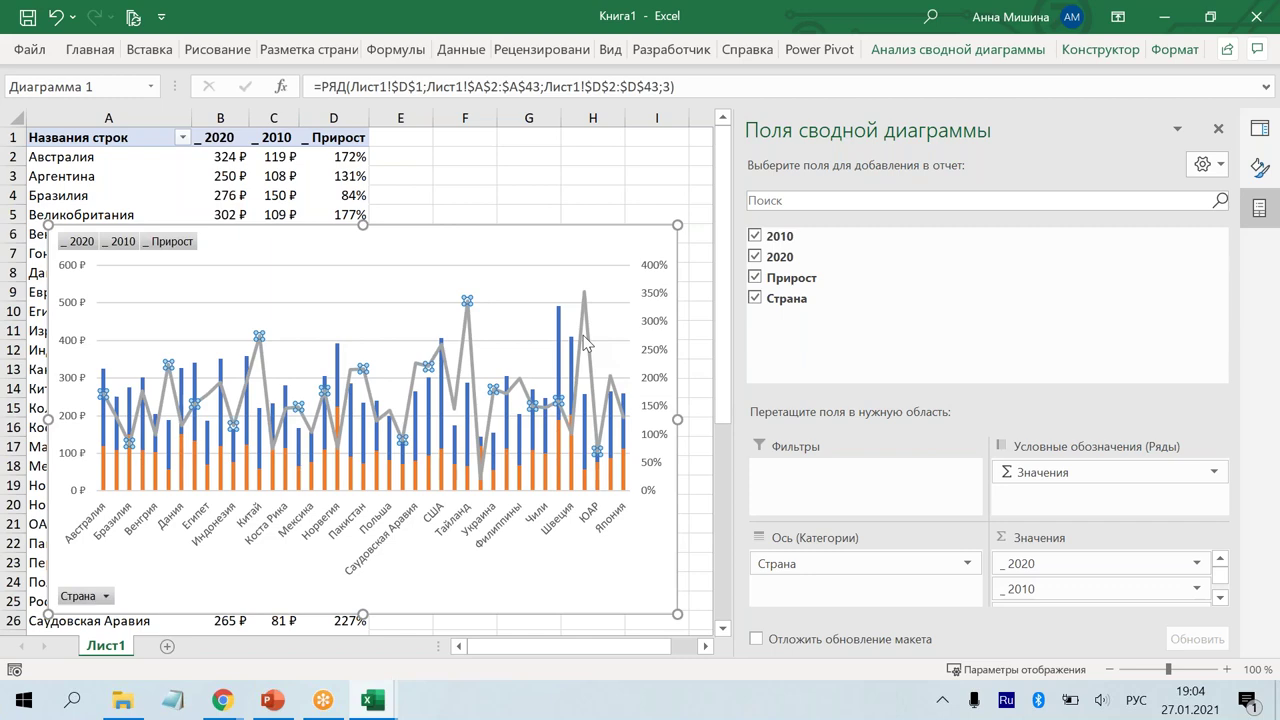
{"action": "right_click", "coordinate": [586, 343]}
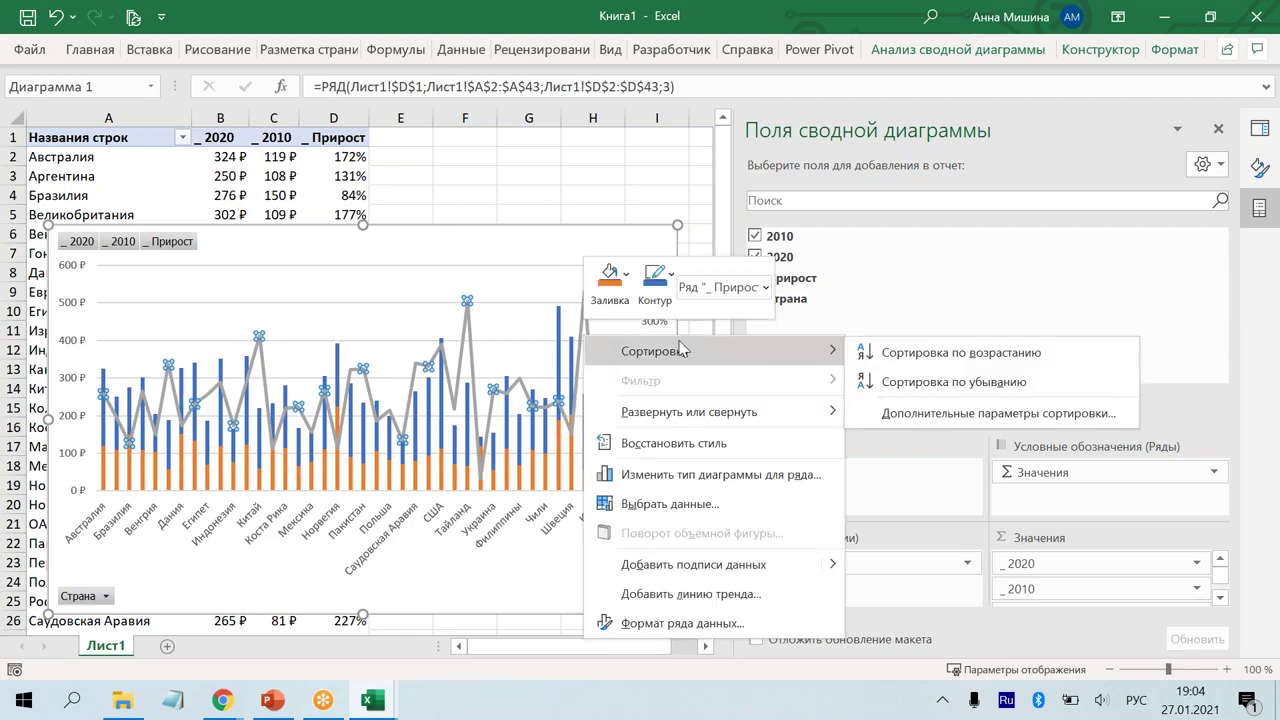
{"action": "key", "text": "Escape"}
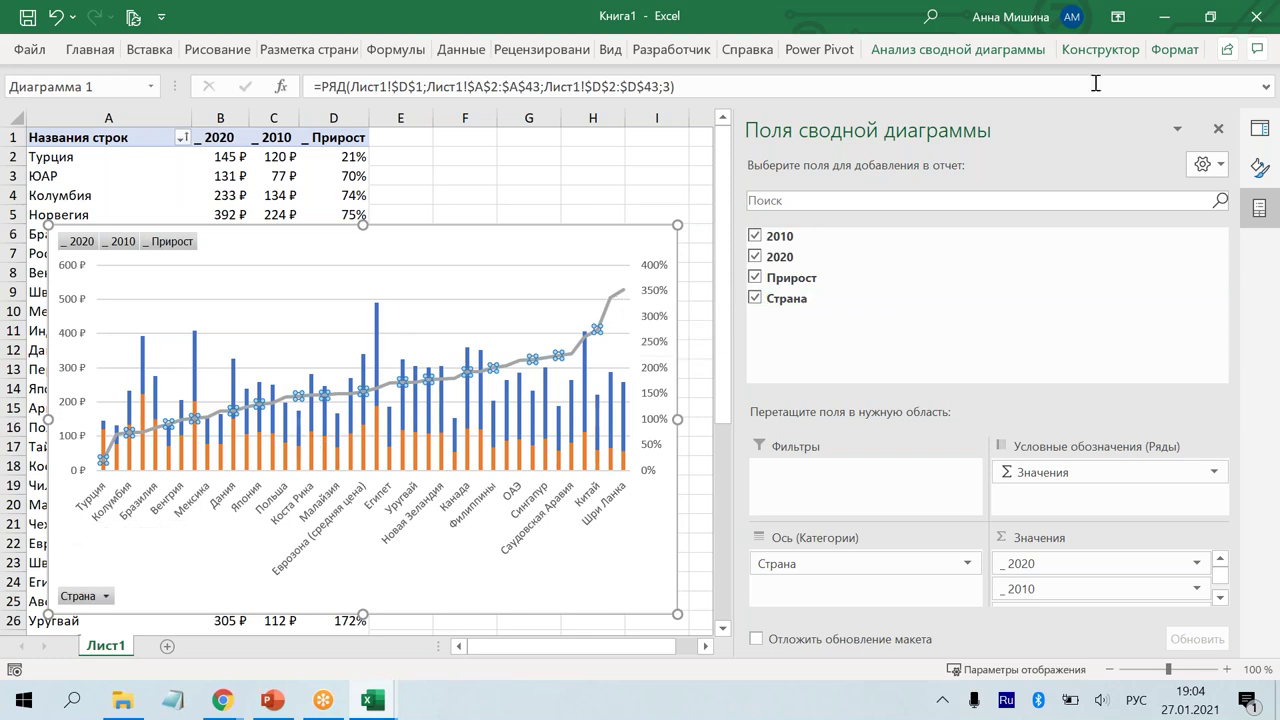
Step: Close the pivot chart field list and set the gap width of the _ 2020 columns to 39%
{"action": "left_click", "coordinate": [1219, 130]}
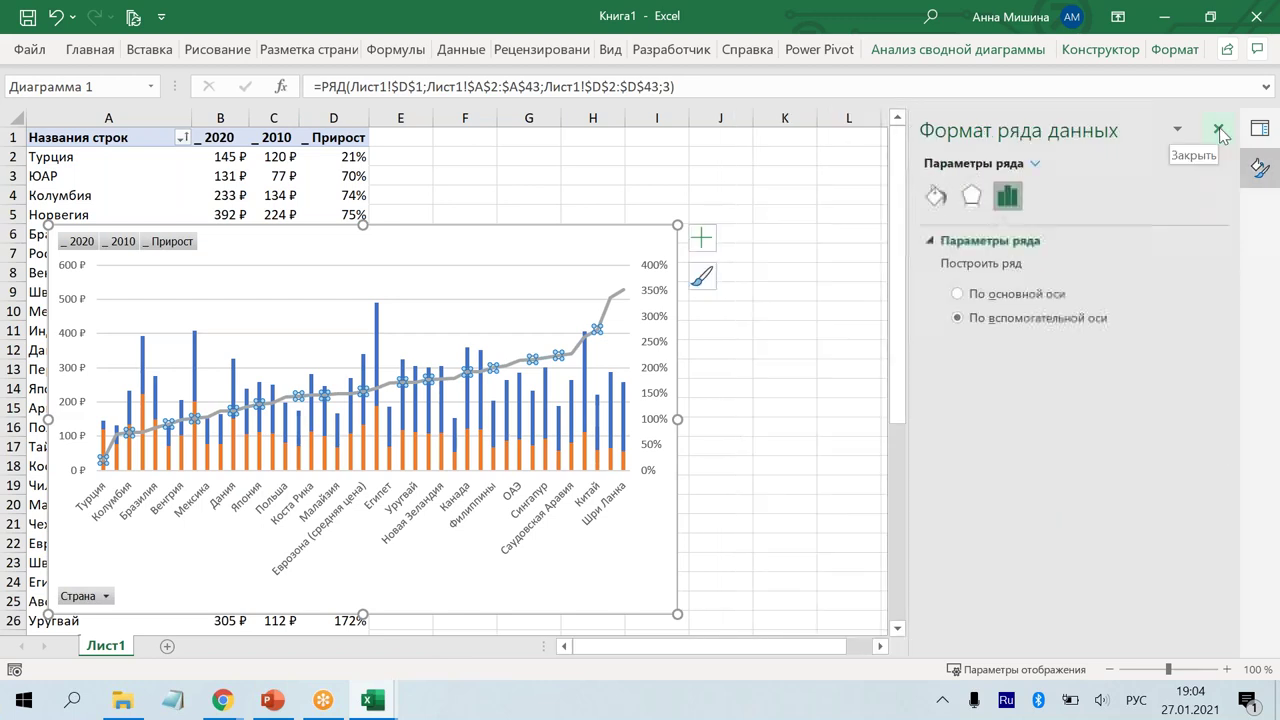
{"action": "mouse_move", "coordinate": [612, 425]}
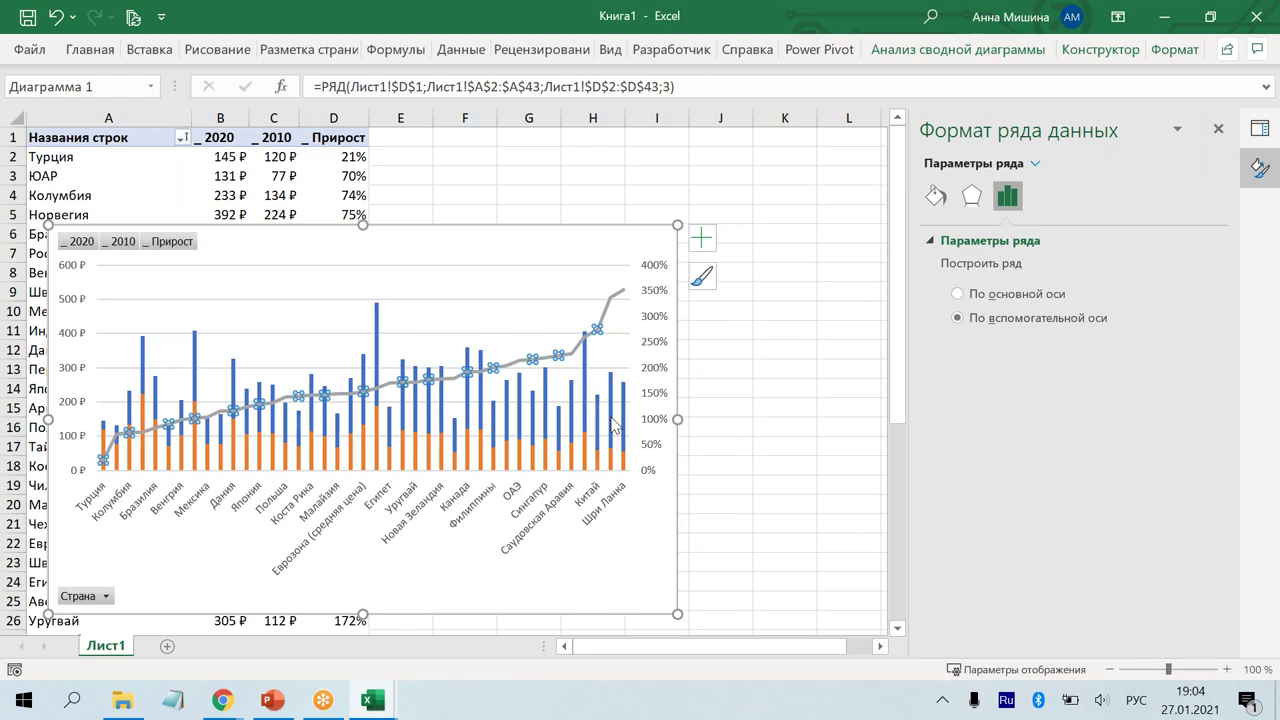
{"action": "left_click", "coordinate": [612, 425]}
{"action": "left_click_drag", "start_coordinate": [1088, 371], "coordinate": [1058, 371]}
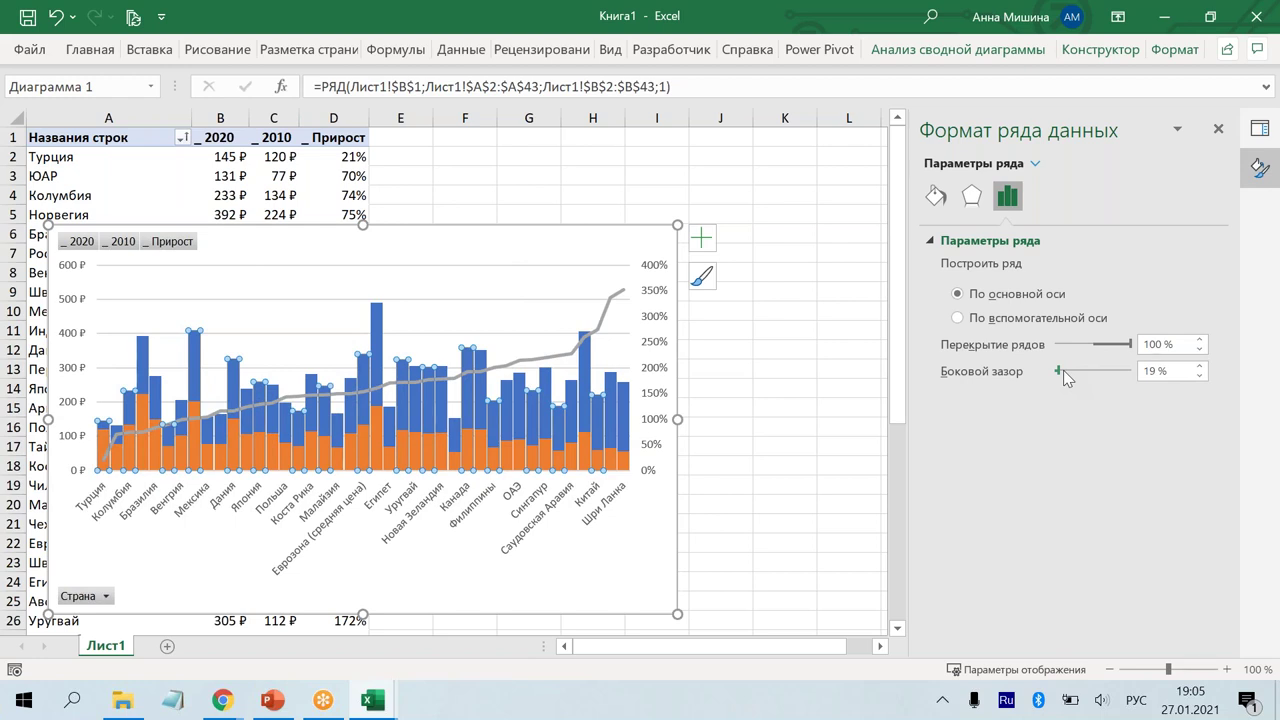
{"action": "left_click_drag", "start_coordinate": [1063, 370], "coordinate": [1064, 370]}
{"action": "left_click", "coordinate": [1064, 370]}
{"action": "left_click", "coordinate": [584, 400]}
{"action": "left_click", "coordinate": [740, 439]}
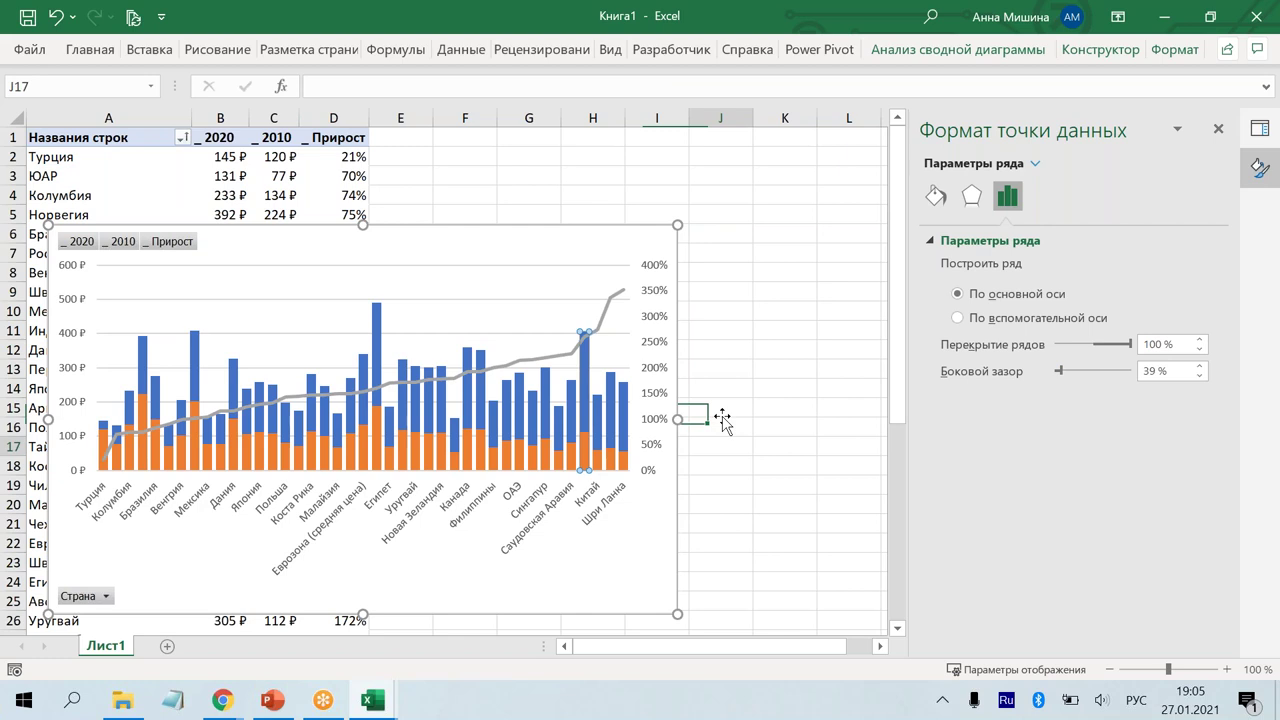
Step: Give the _ 2020 column series a solid light green border and a matching solid light green fill
{"action": "left_click", "coordinate": [623, 410]}
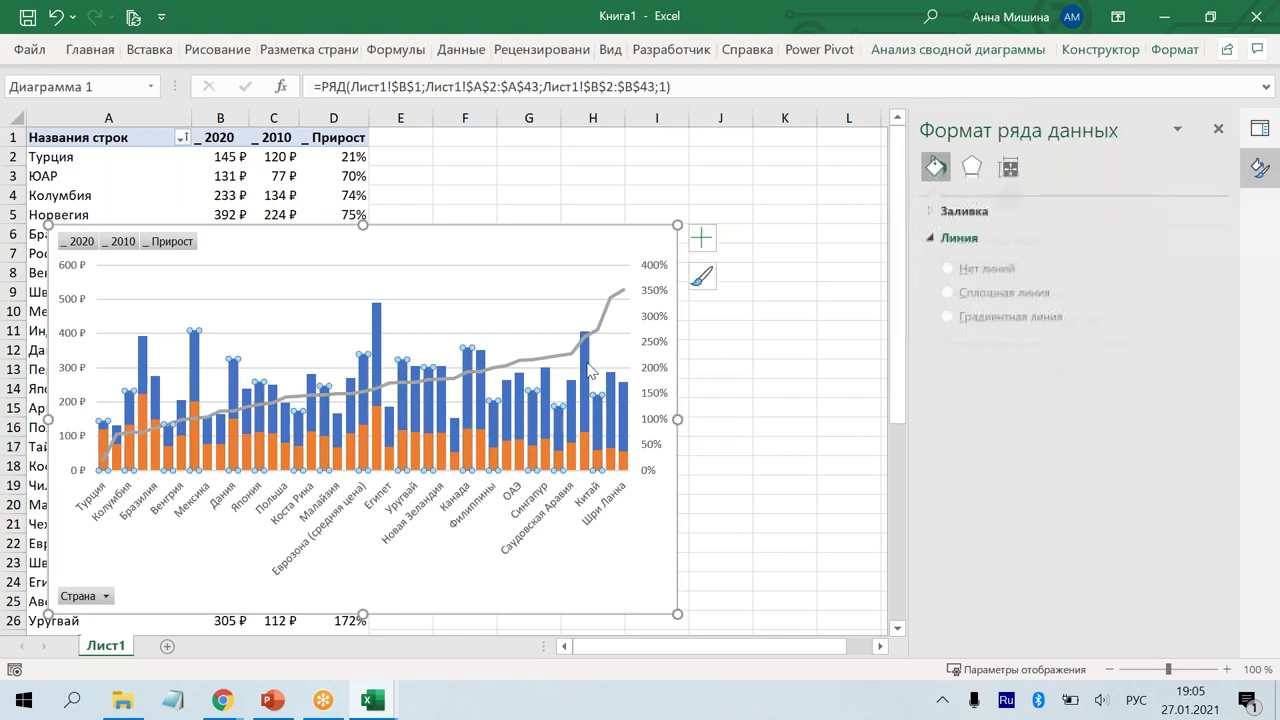
{"action": "left_click", "coordinate": [936, 196]}
{"action": "left_click", "coordinate": [1200, 407]}
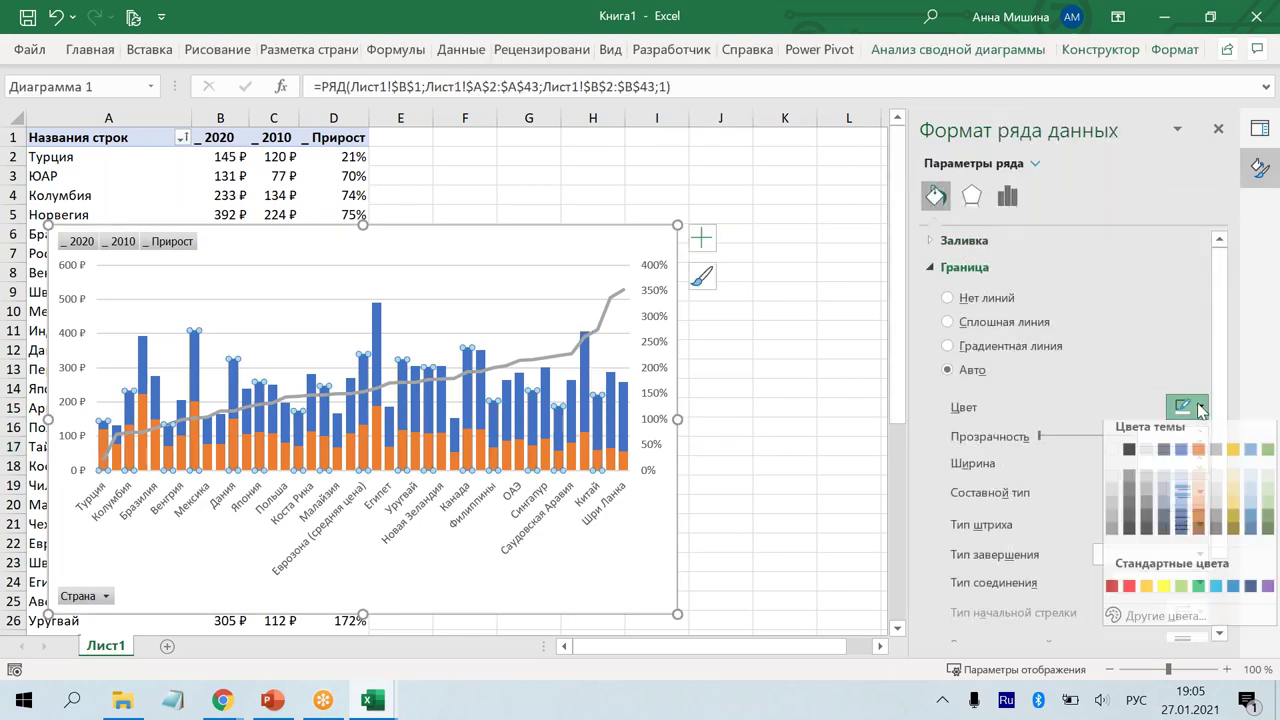
{"action": "left_click", "coordinate": [1182, 598]}
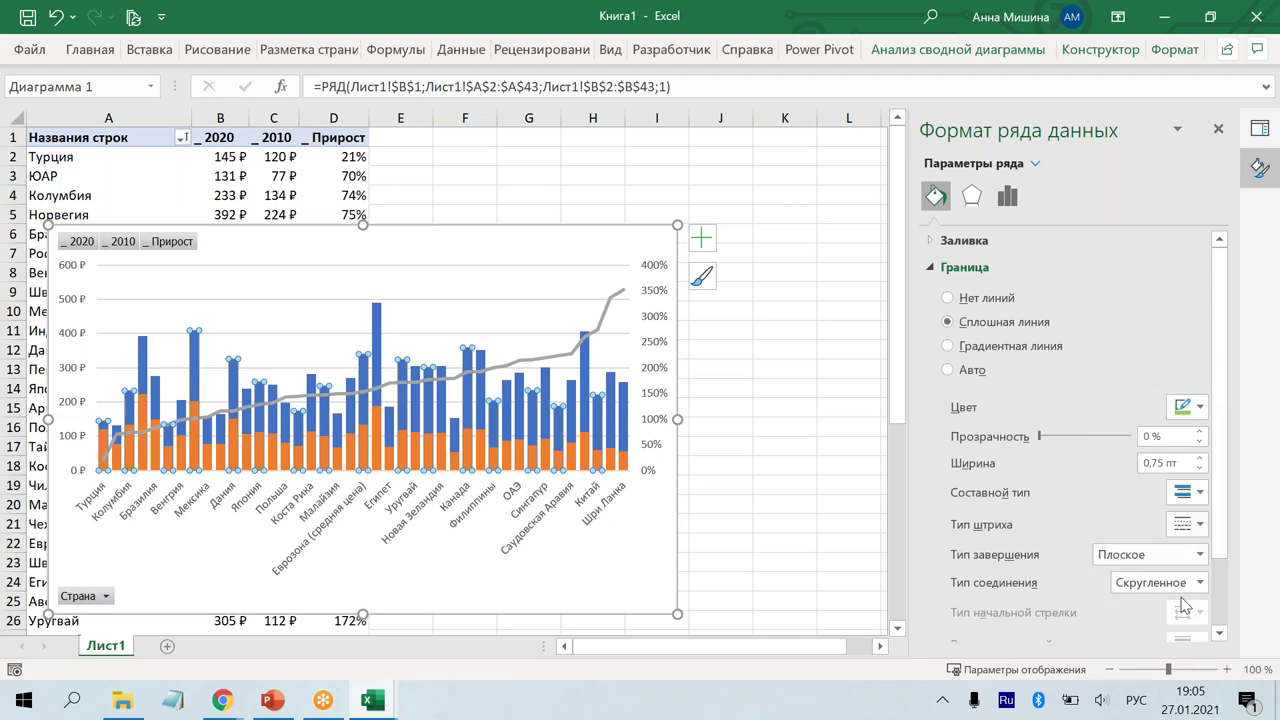
{"action": "left_click", "coordinate": [966, 245]}
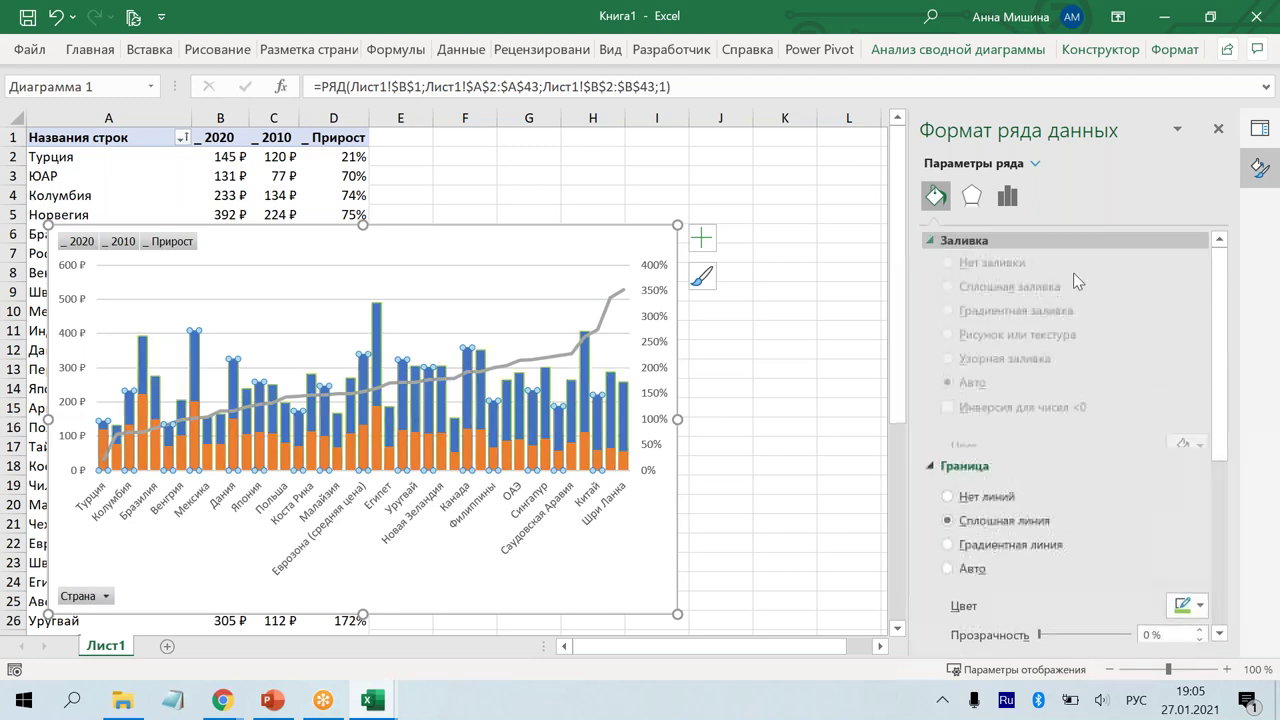
{"action": "left_click", "coordinate": [1192, 453]}
{"action": "left_click", "coordinate": [1183, 400]}
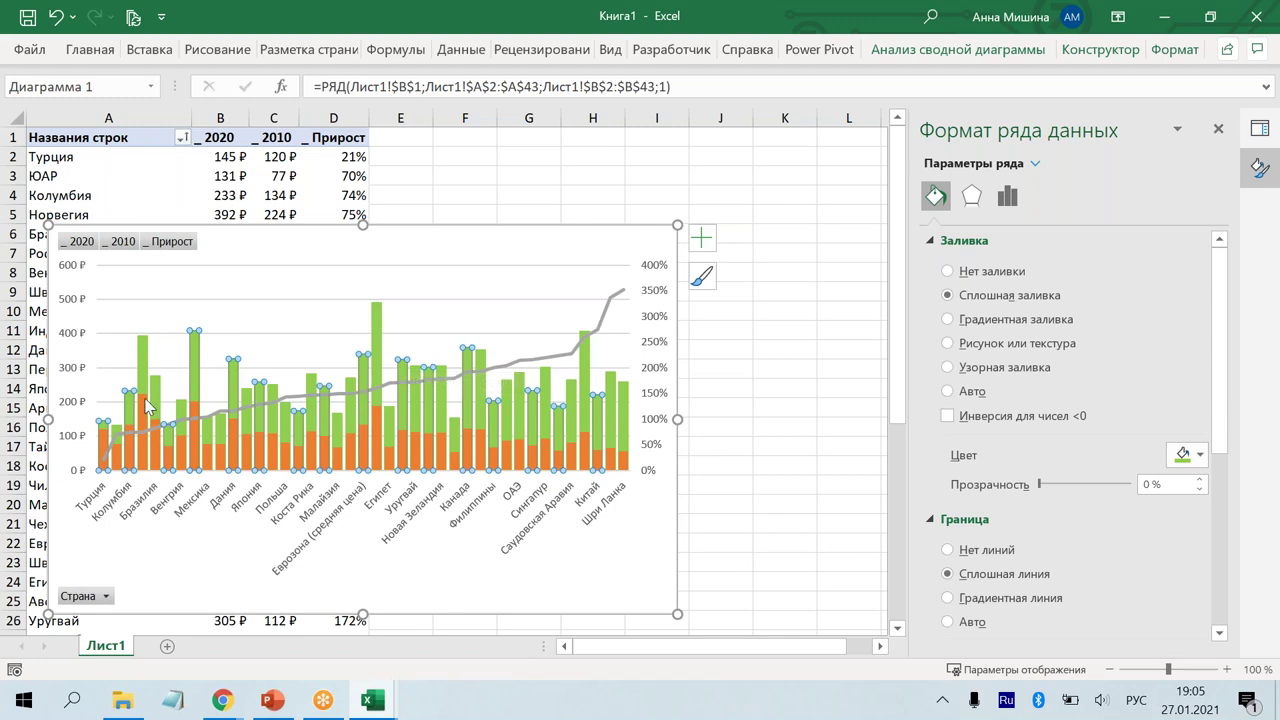
{"action": "mouse_move", "coordinate": [443, 423]}
{"action": "left_click", "coordinate": [380, 444]}
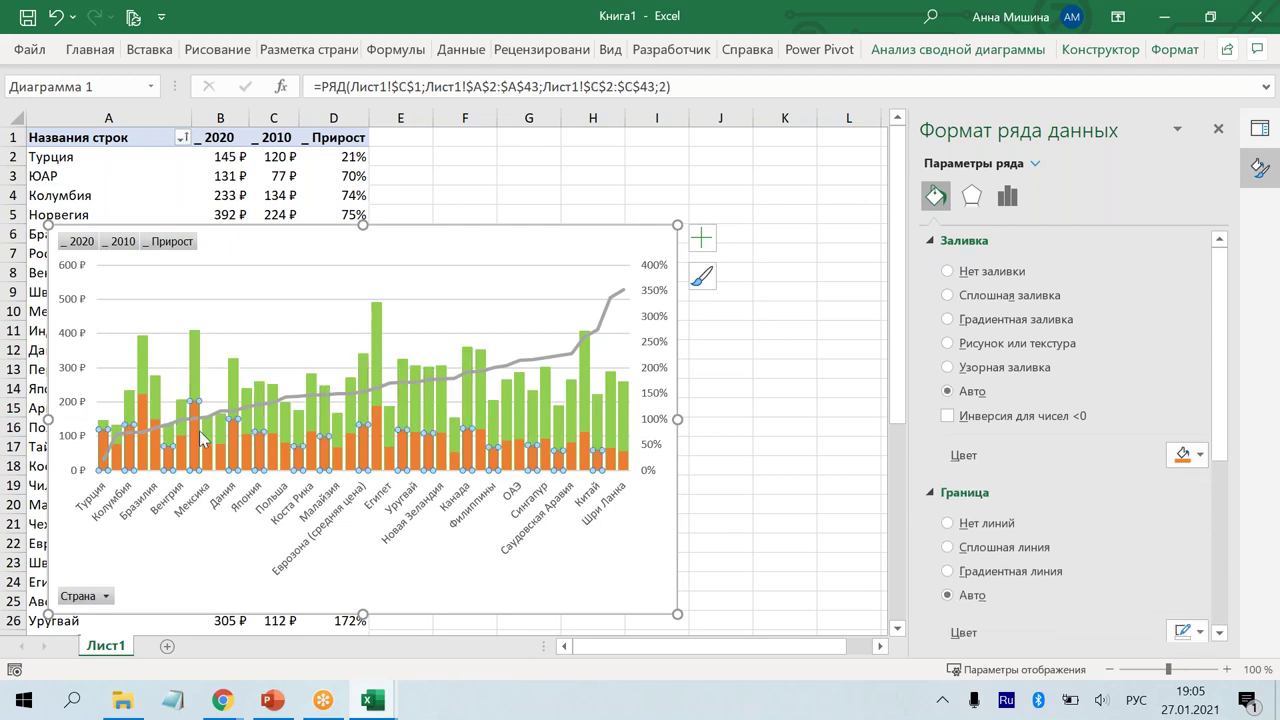
{"action": "mouse_move", "coordinate": [100, 465]}
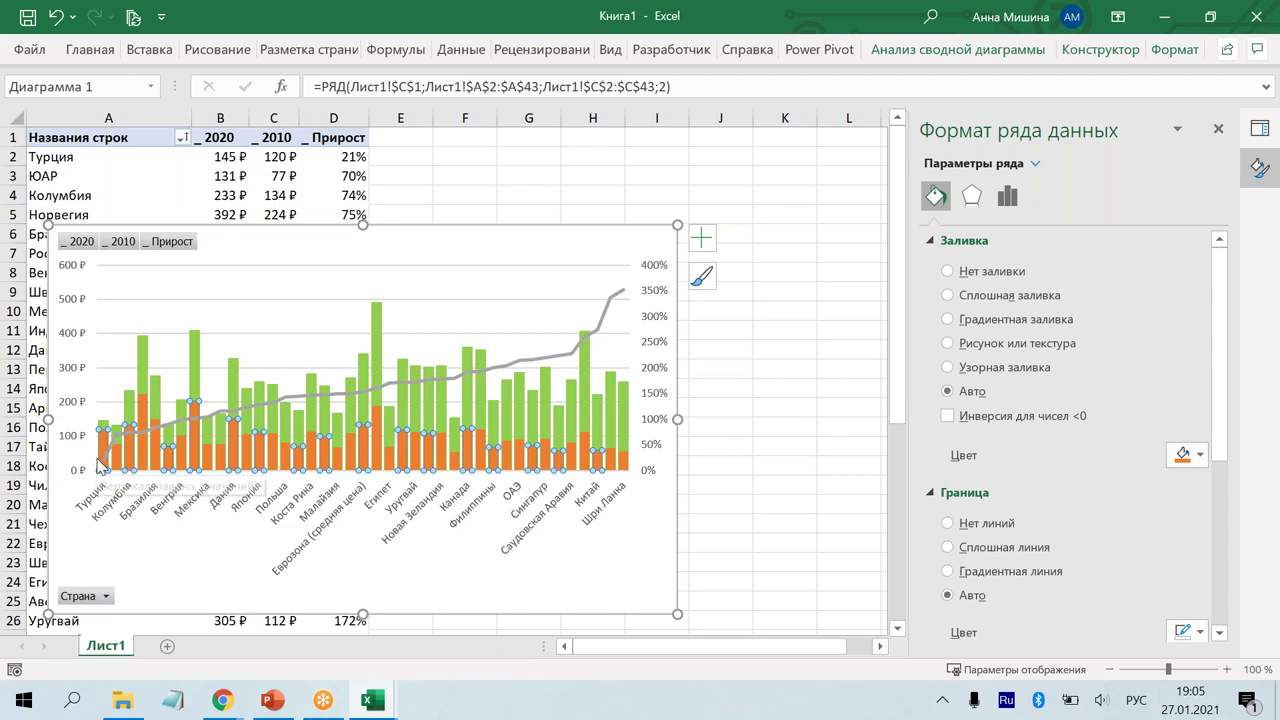
Step: Draw an up-arrow block shape about 1.54 cm high and 1.08 cm wide on the empty cells beside the pivot chart
{"action": "left_click", "coordinate": [776, 207]}
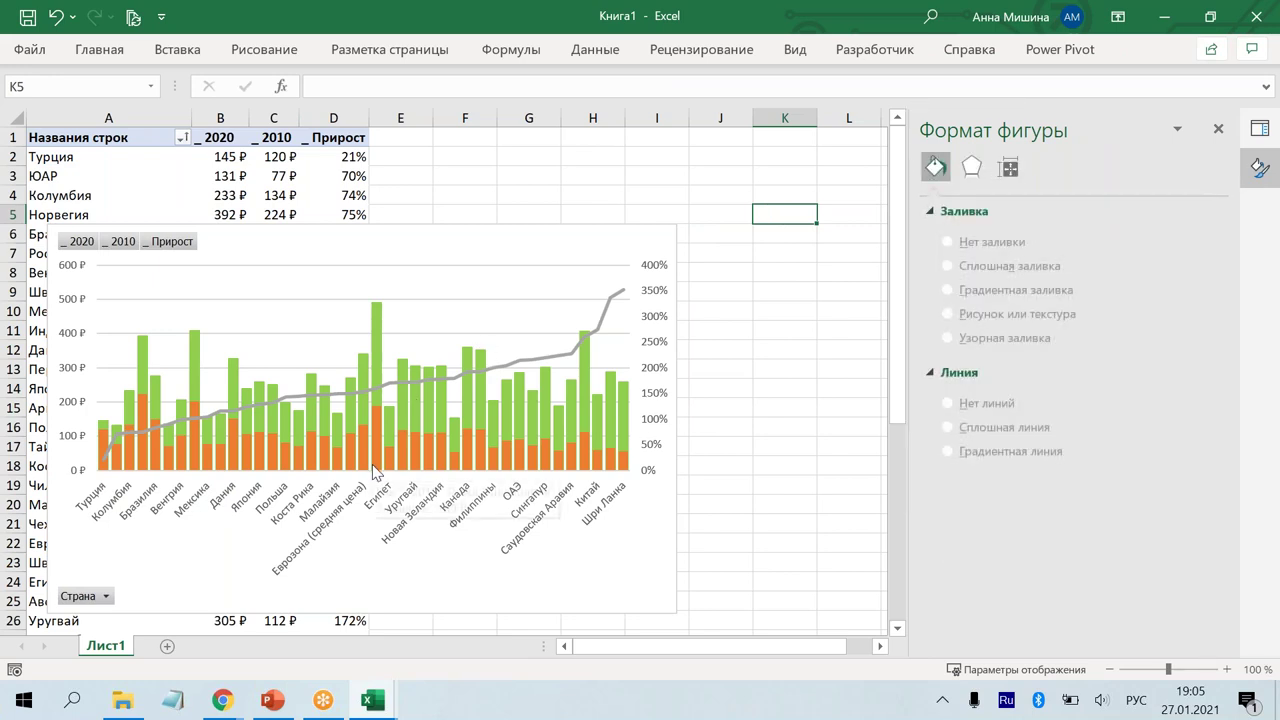
{"action": "mouse_move", "coordinate": [373, 470]}
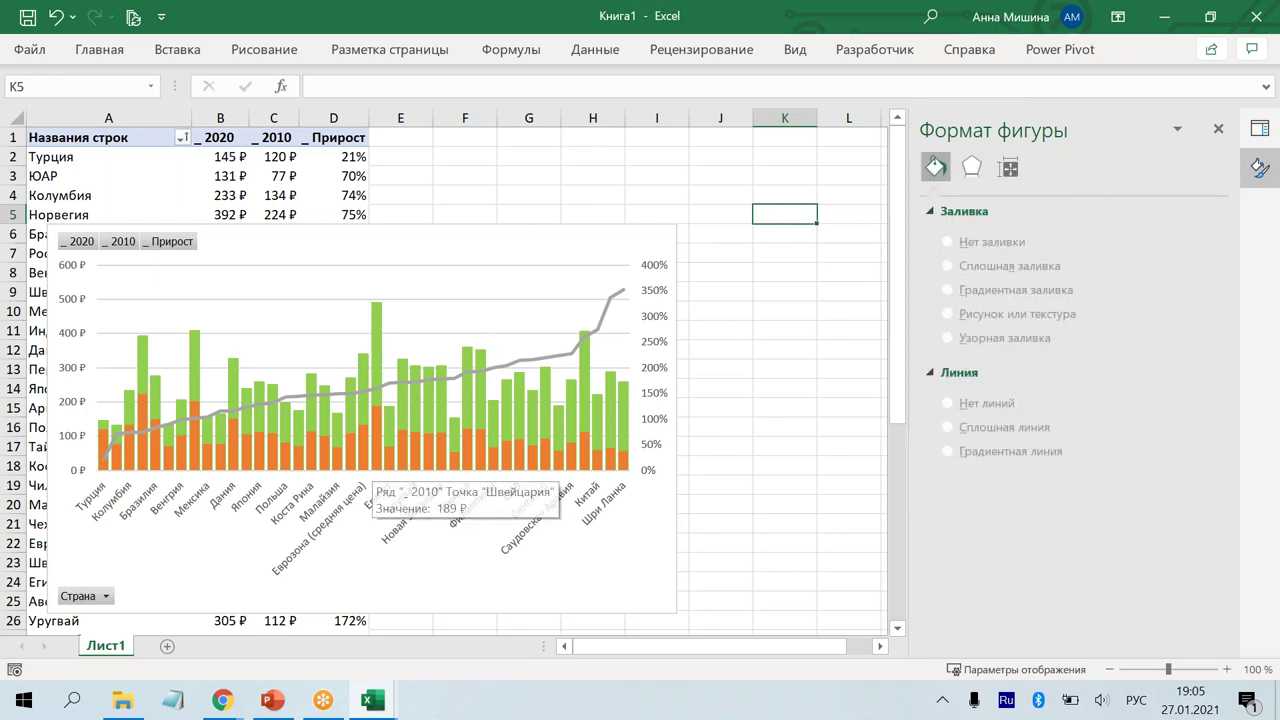
{"action": "left_click", "coordinate": [176, 51]}
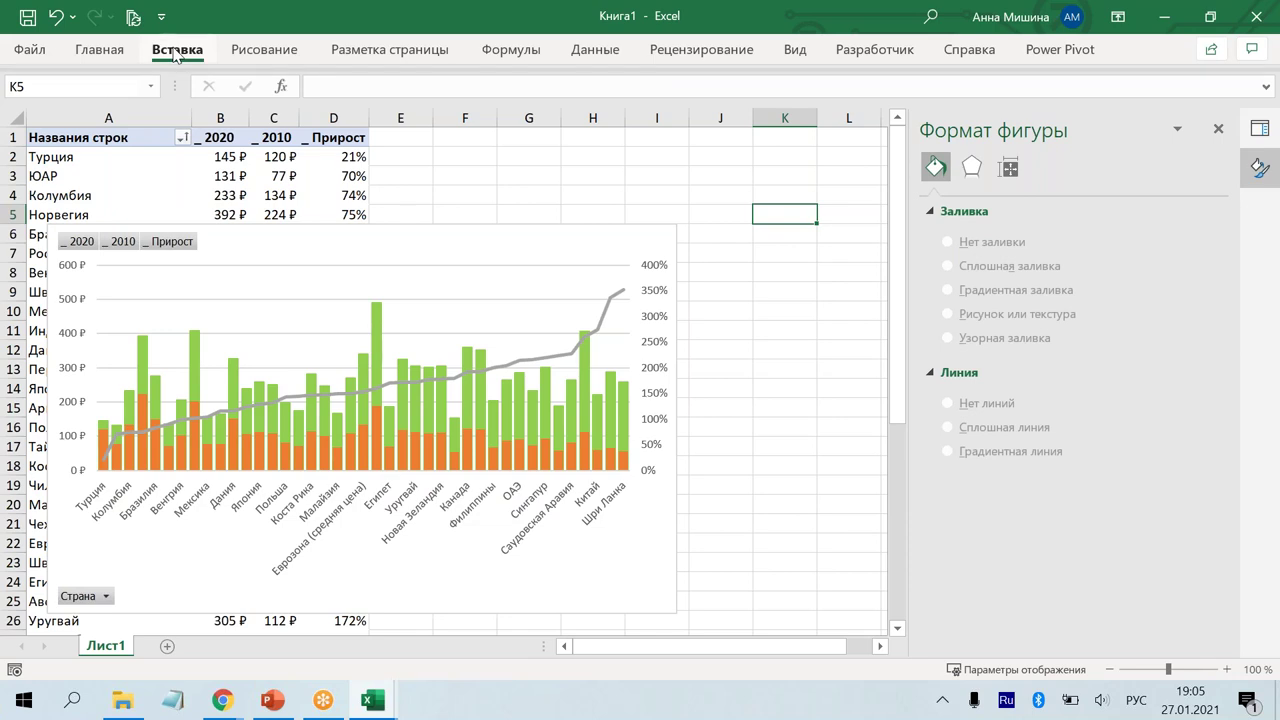
{"action": "left_click", "coordinate": [176, 51]}
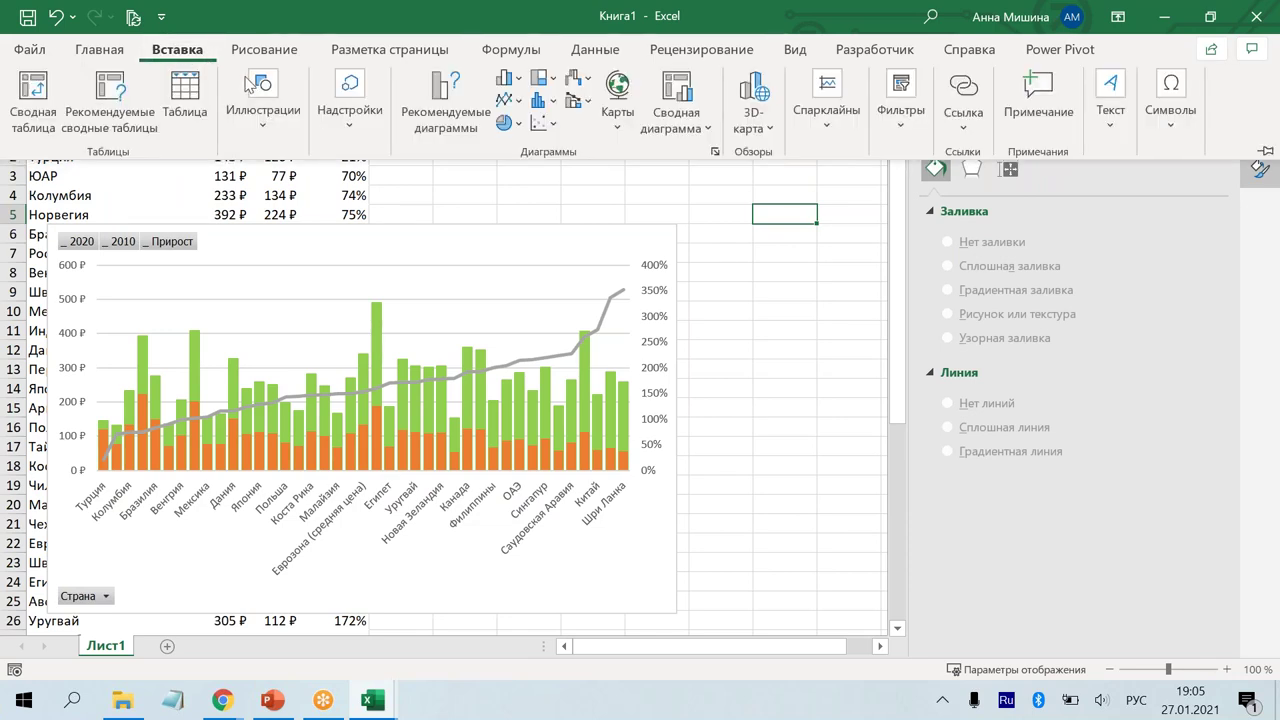
{"action": "left_click", "coordinate": [265, 138]}
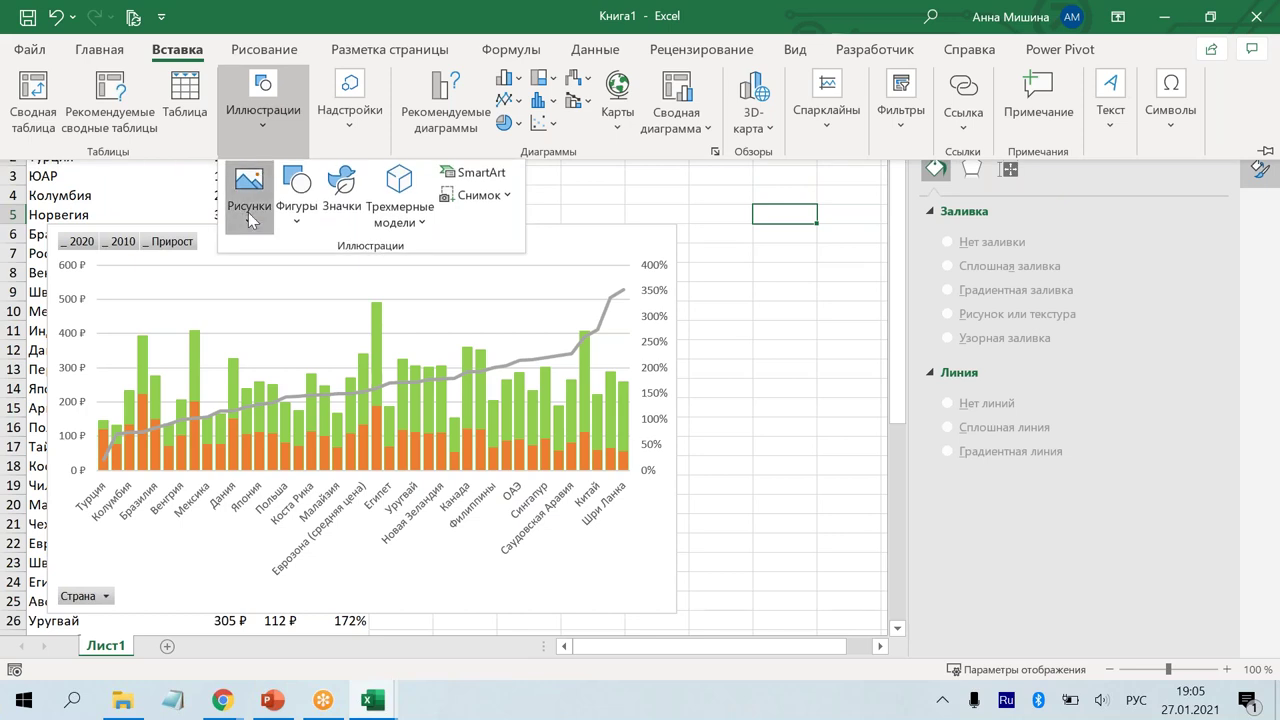
{"action": "left_click", "coordinate": [250, 215]}
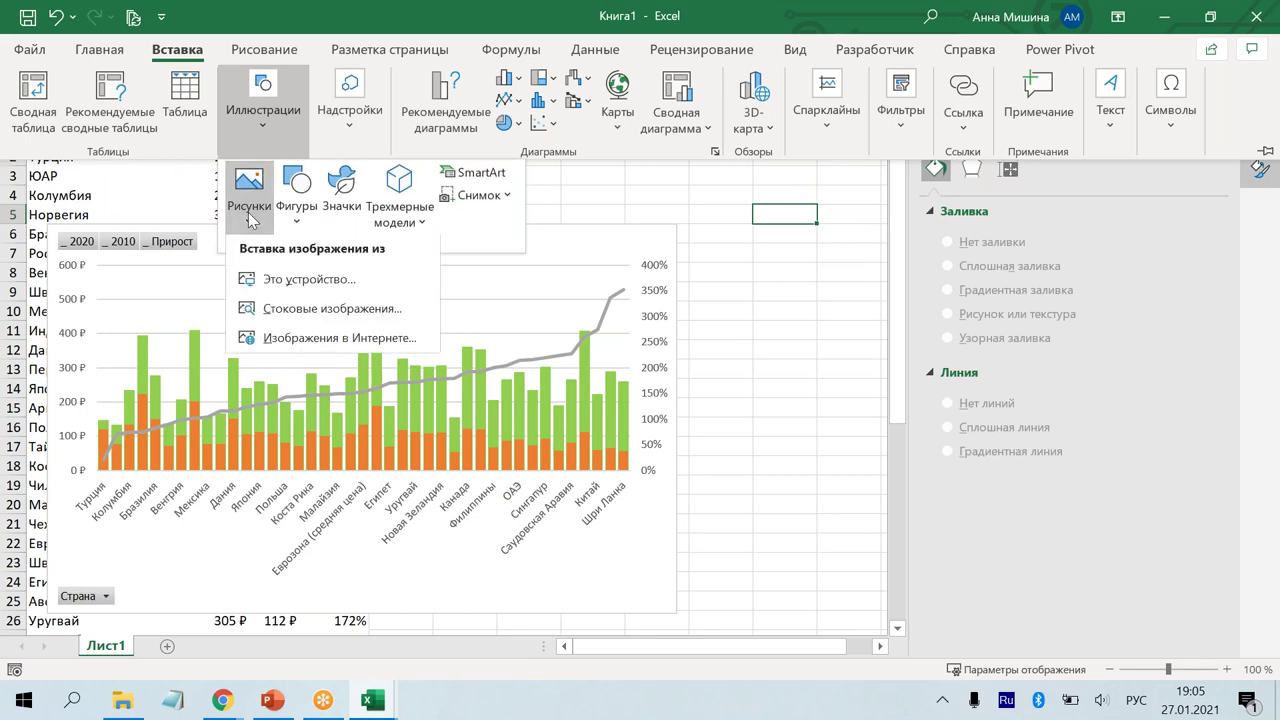
{"action": "left_click", "coordinate": [313, 218]}
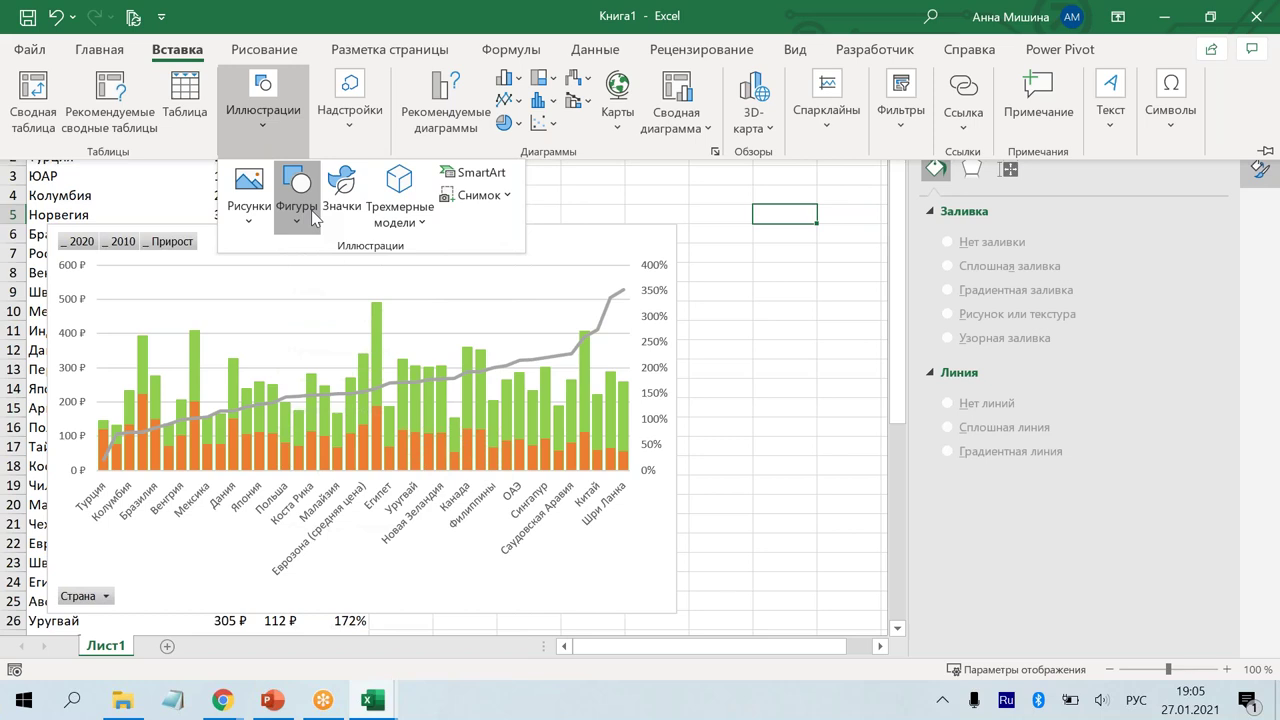
{"action": "left_click", "coordinate": [325, 590]}
{"action": "mouse_move", "coordinate": [732, 188]}
{"action": "left_mouse_down"}
{"action": "mouse_move", "coordinate": [780, 263]}
{"action": "mouse_move", "coordinate": [775, 247]}
{"action": "left_mouse_up"}
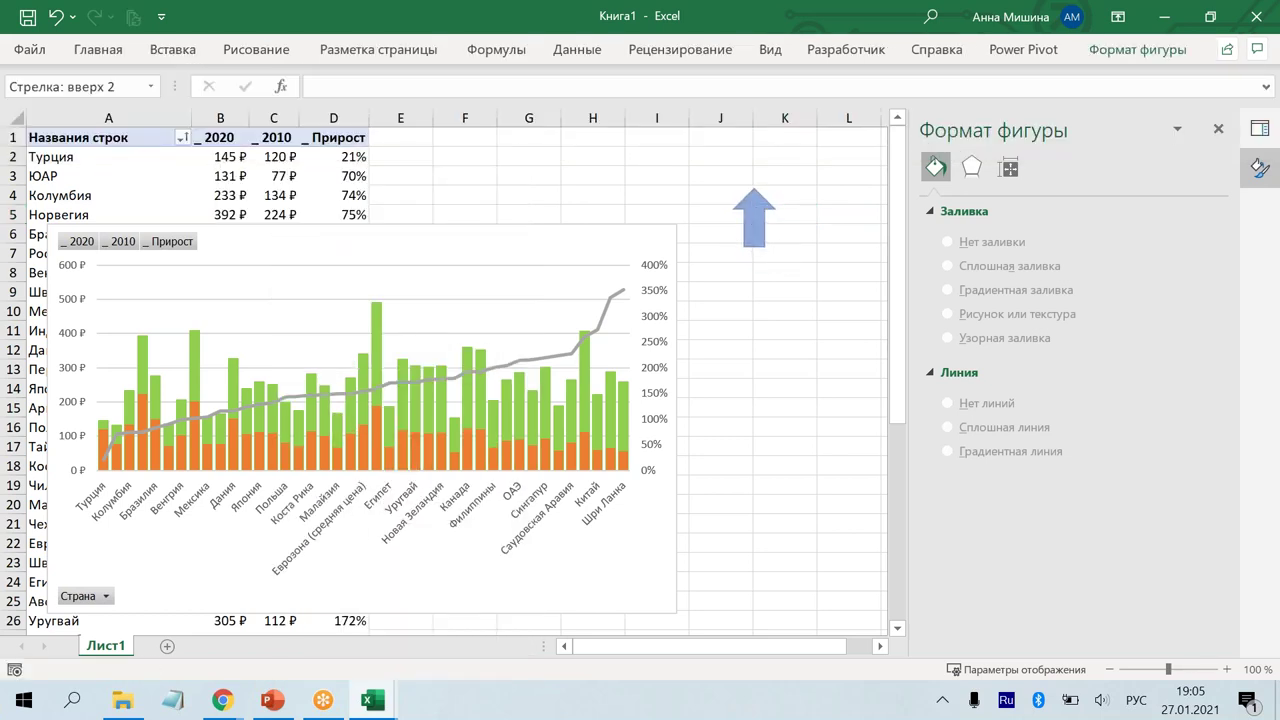
Step: Remove the arrow shape's fill and give it a dark orange outline
{"action": "left_click", "coordinate": [1120, 50]}
{"action": "left_click", "coordinate": [450, 78]}
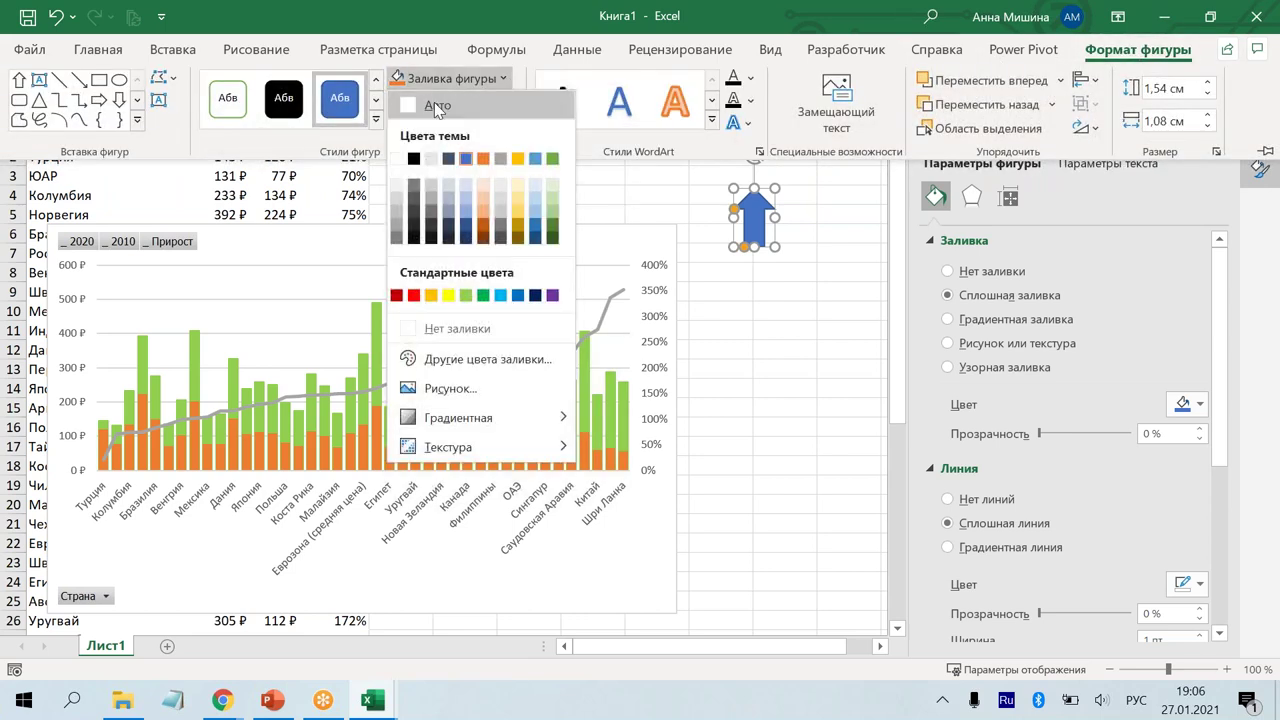
{"action": "left_click", "coordinate": [450, 328]}
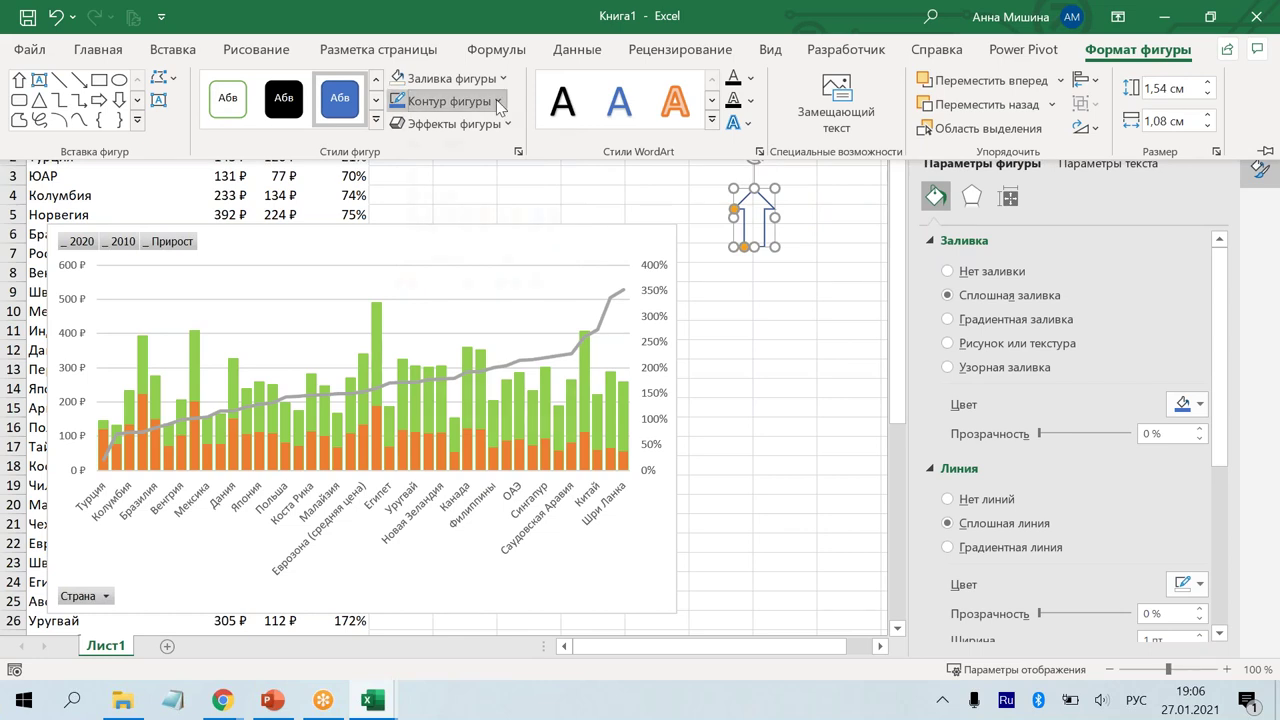
{"action": "left_click", "coordinate": [500, 104]}
{"action": "left_click", "coordinate": [427, 315]}
{"action": "left_click", "coordinate": [501, 102]}
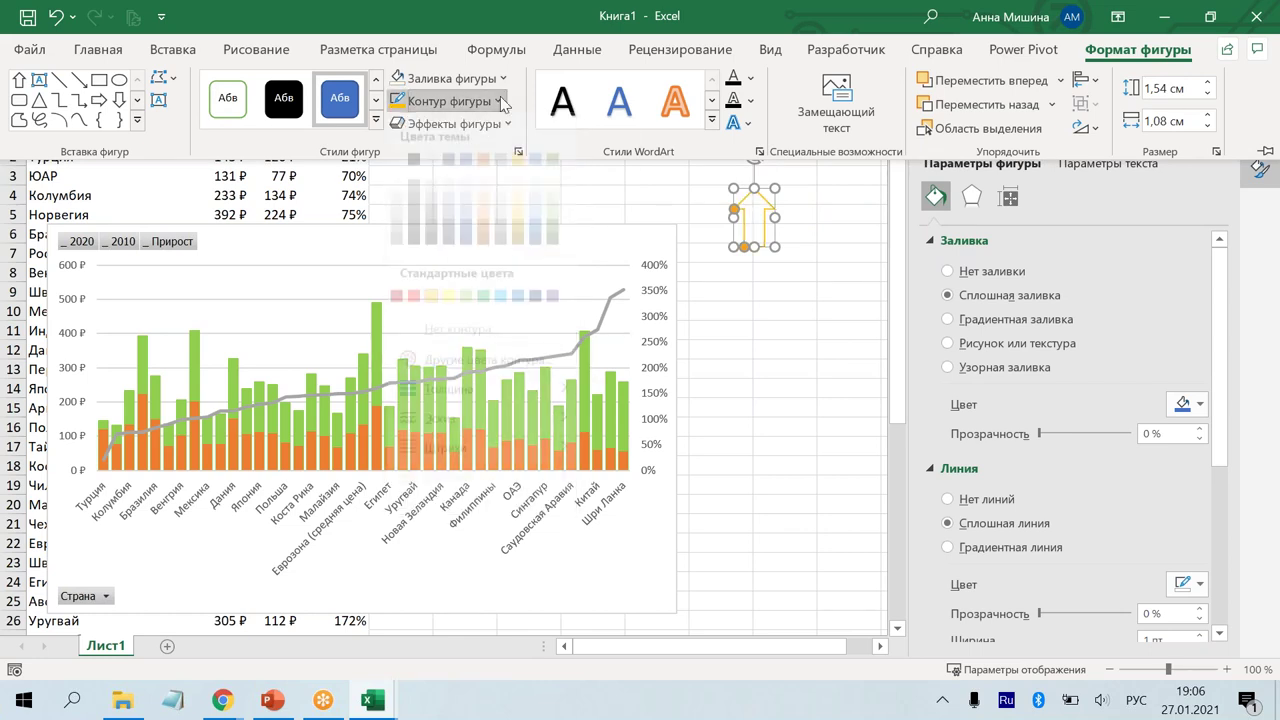
{"action": "left_click", "coordinate": [478, 240]}
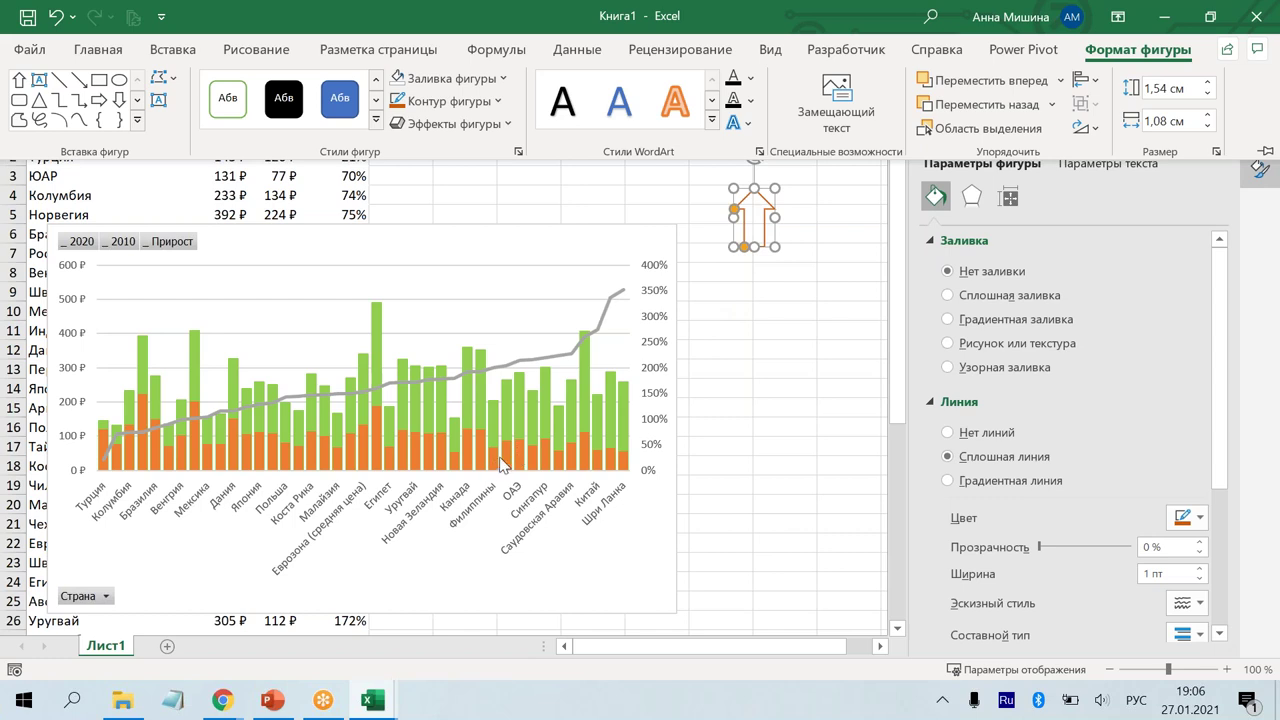
Step: Fill the _ 2010 columns with the arrow picture from the clipboard and widen the pivot chart to just past column J
{"action": "key", "text": "ctrl+F1"}
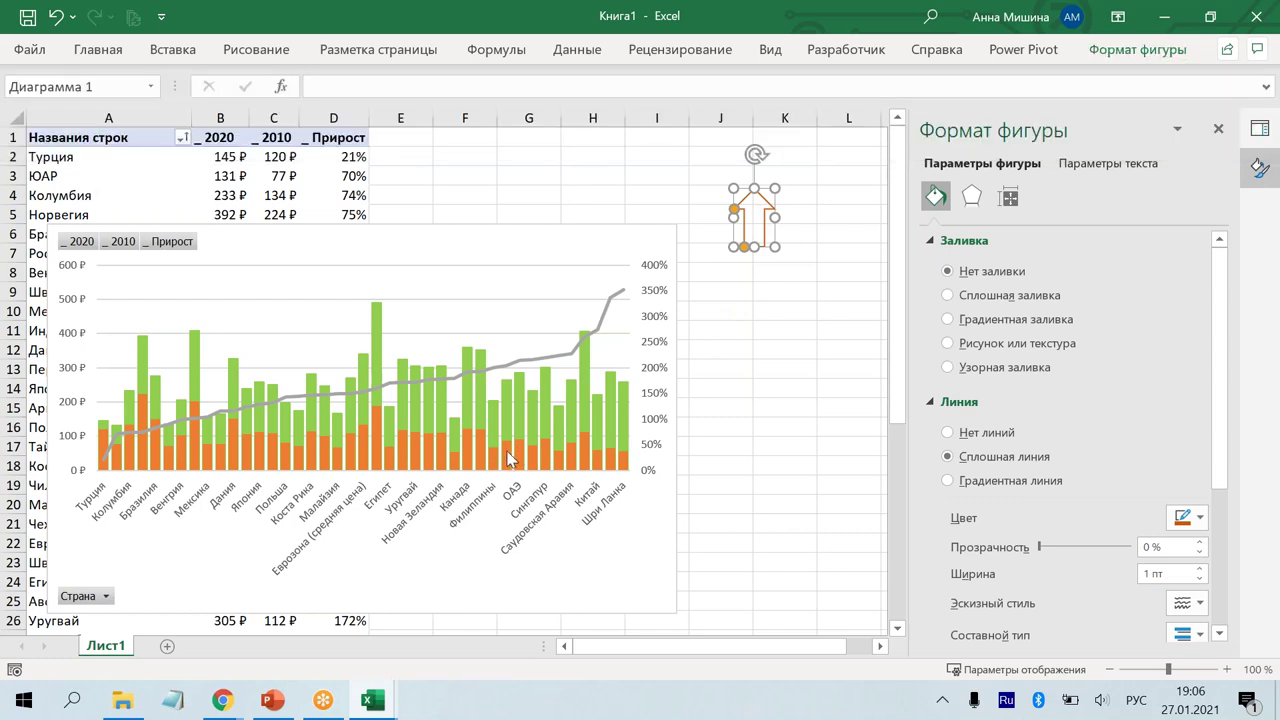
{"action": "left_click", "coordinate": [510, 458]}
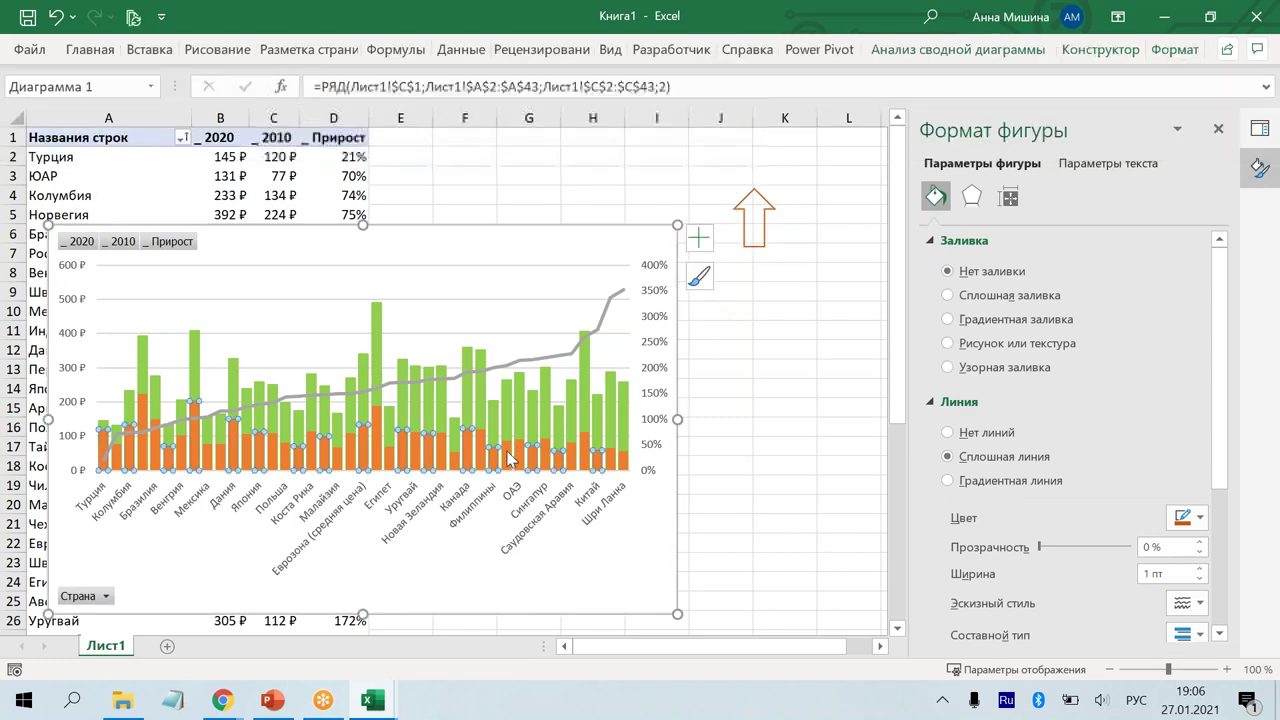
{"action": "left_click", "coordinate": [936, 196]}
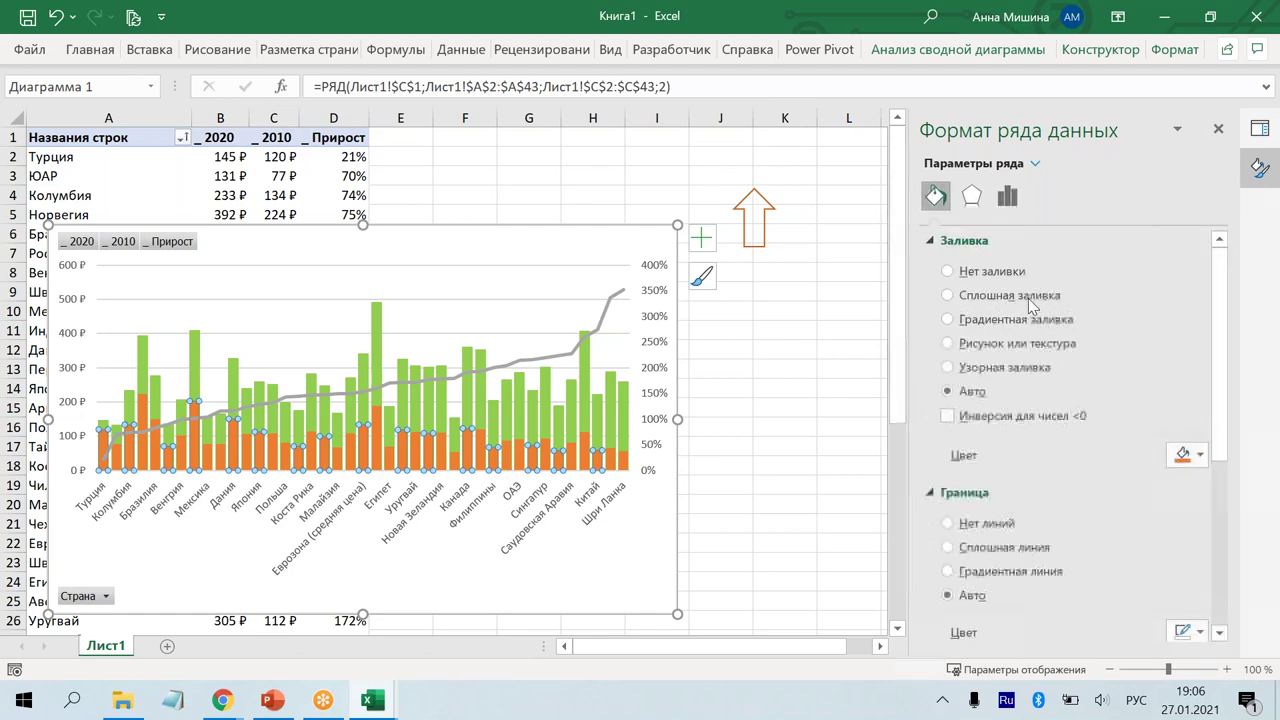
{"action": "left_click", "coordinate": [996, 349]}
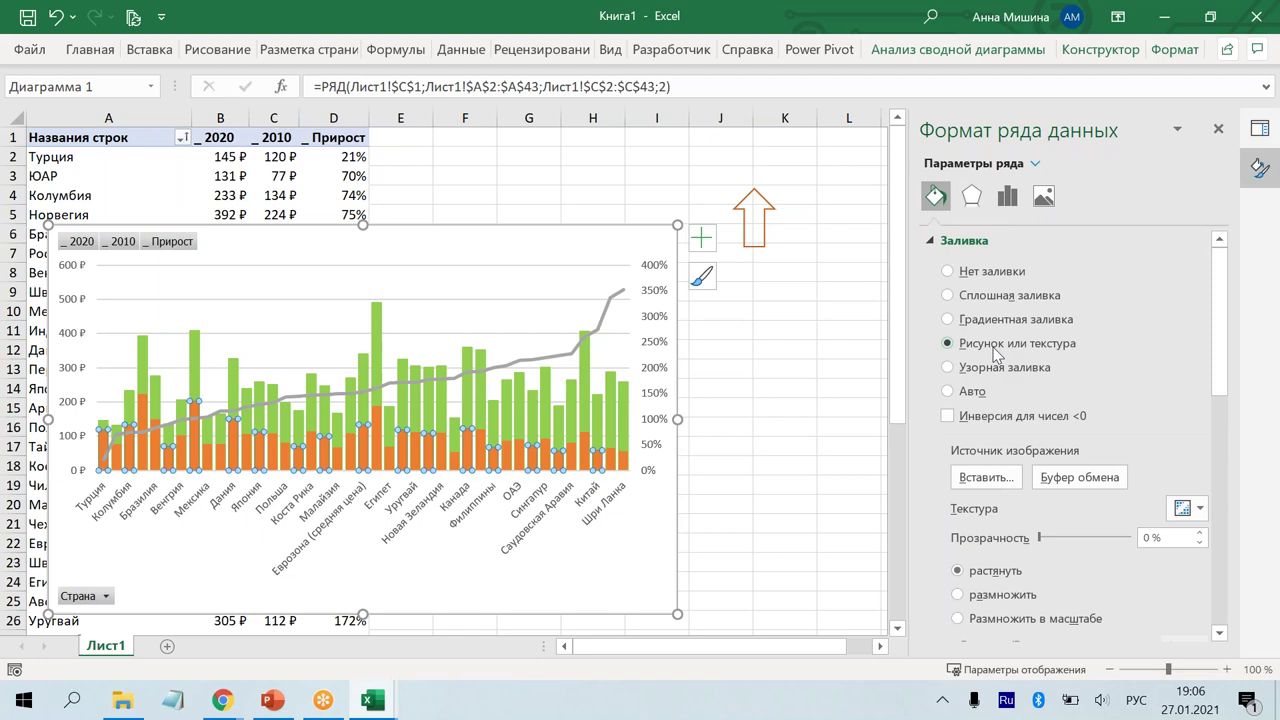
{"action": "left_click", "coordinate": [1050, 480]}
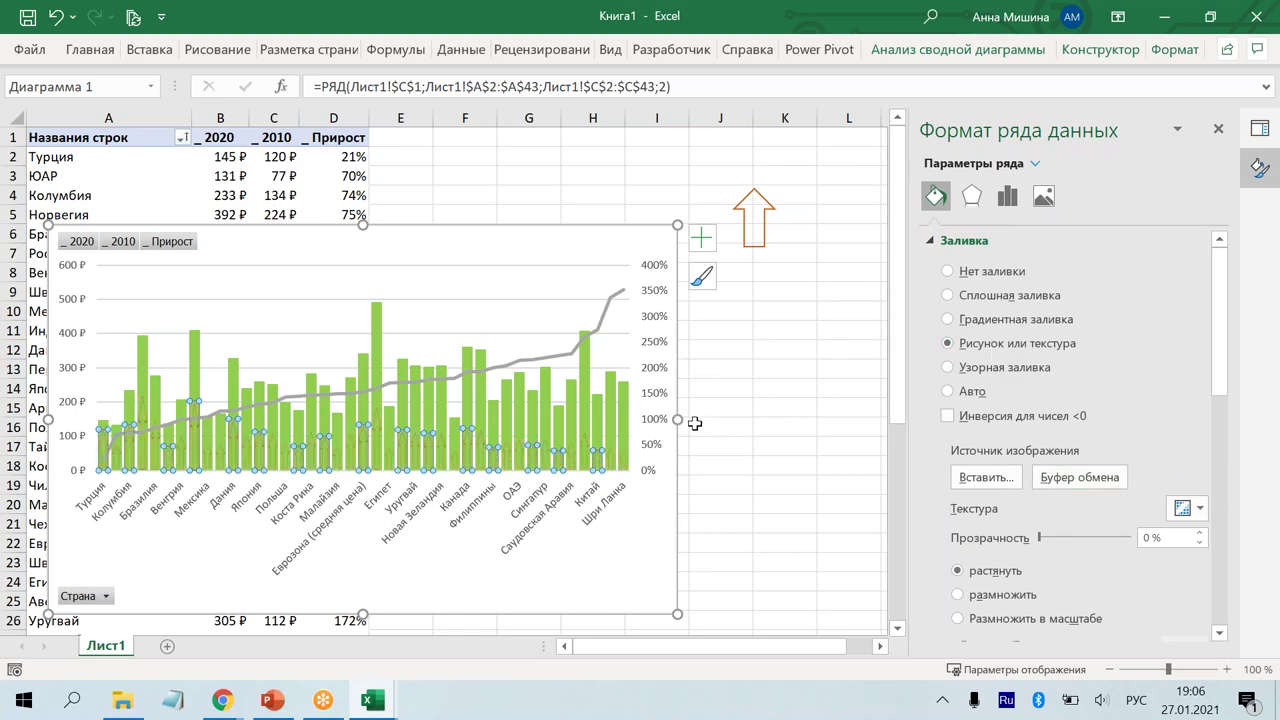
{"action": "left_click_drag", "start_coordinate": [677, 421], "coordinate": [765, 421]}
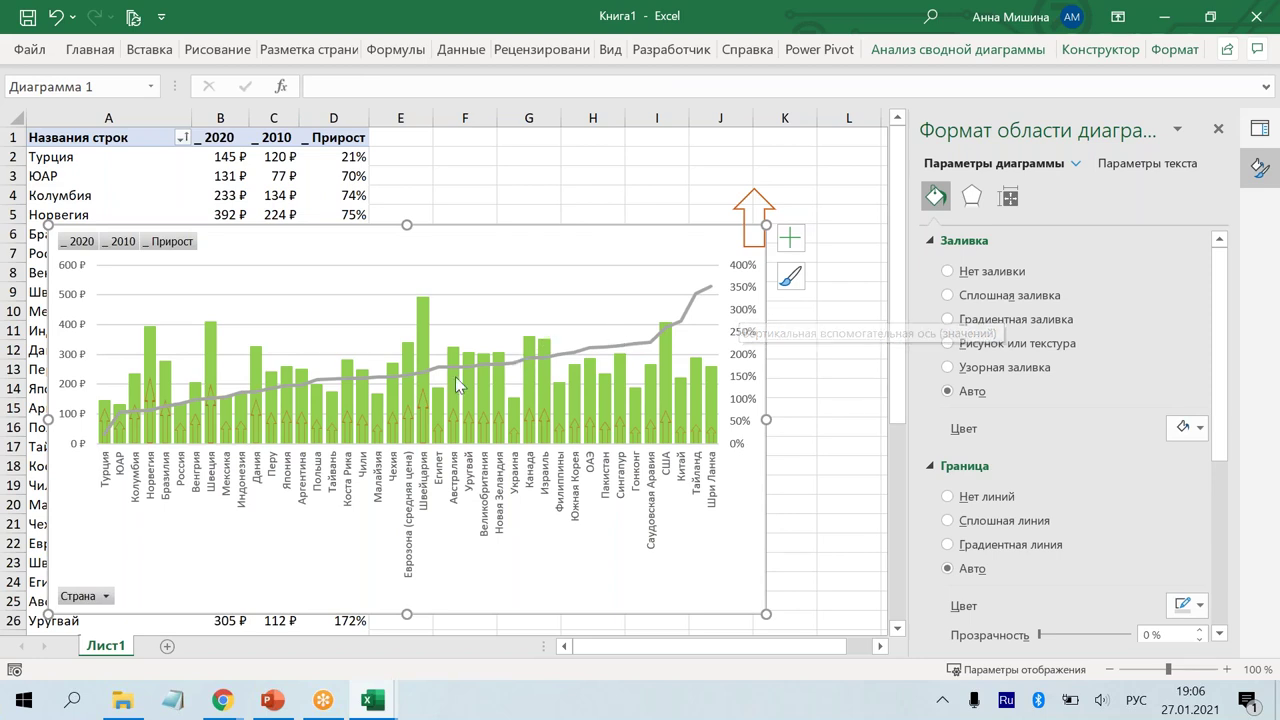
{"action": "mouse_move", "coordinate": [420, 386]}
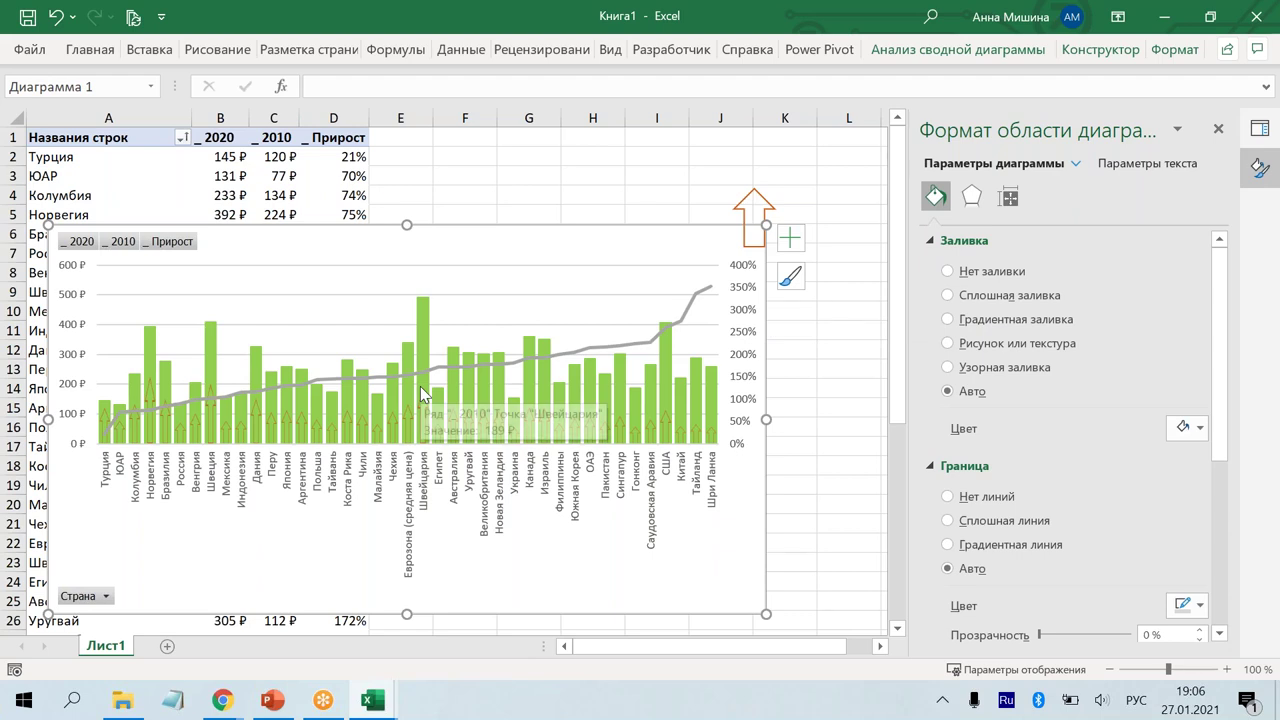
Step: Format the _ Прирост series as a solid gold line
{"action": "left_click", "coordinate": [693, 313]}
{"action": "left_click", "coordinate": [967, 327]}
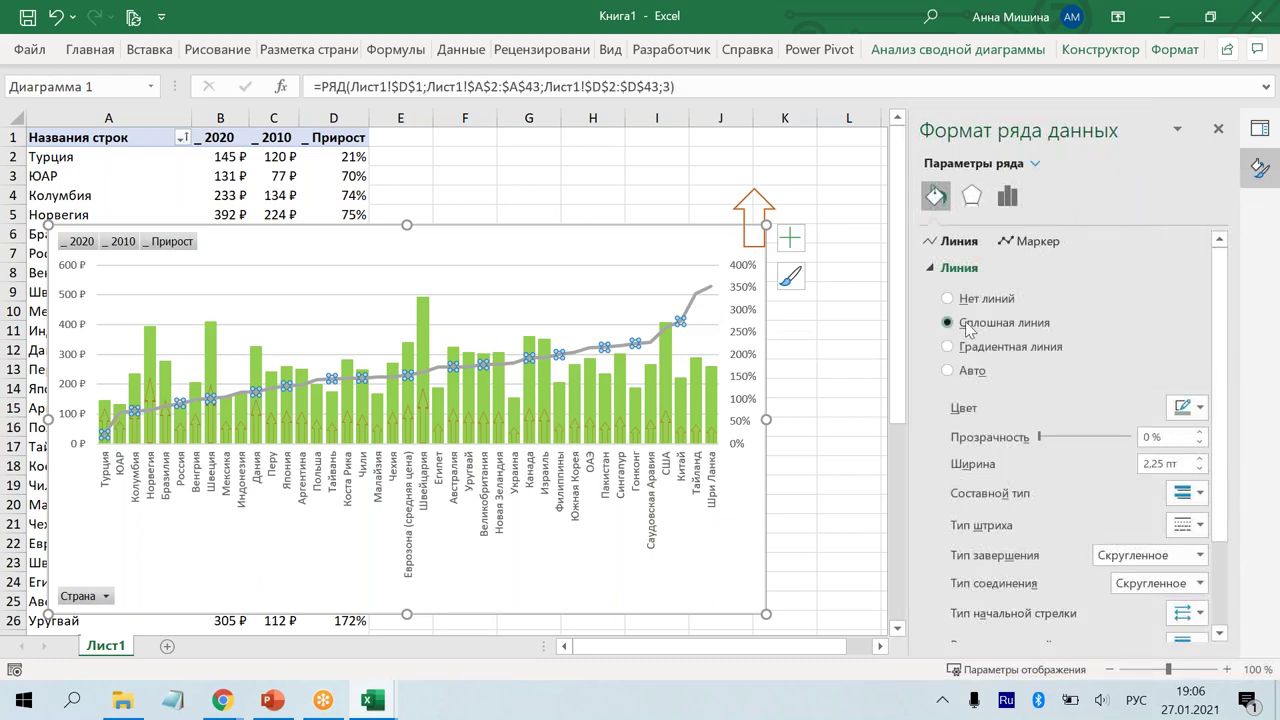
{"action": "left_click", "coordinate": [1182, 407]}
{"action": "left_click", "coordinate": [1200, 407]}
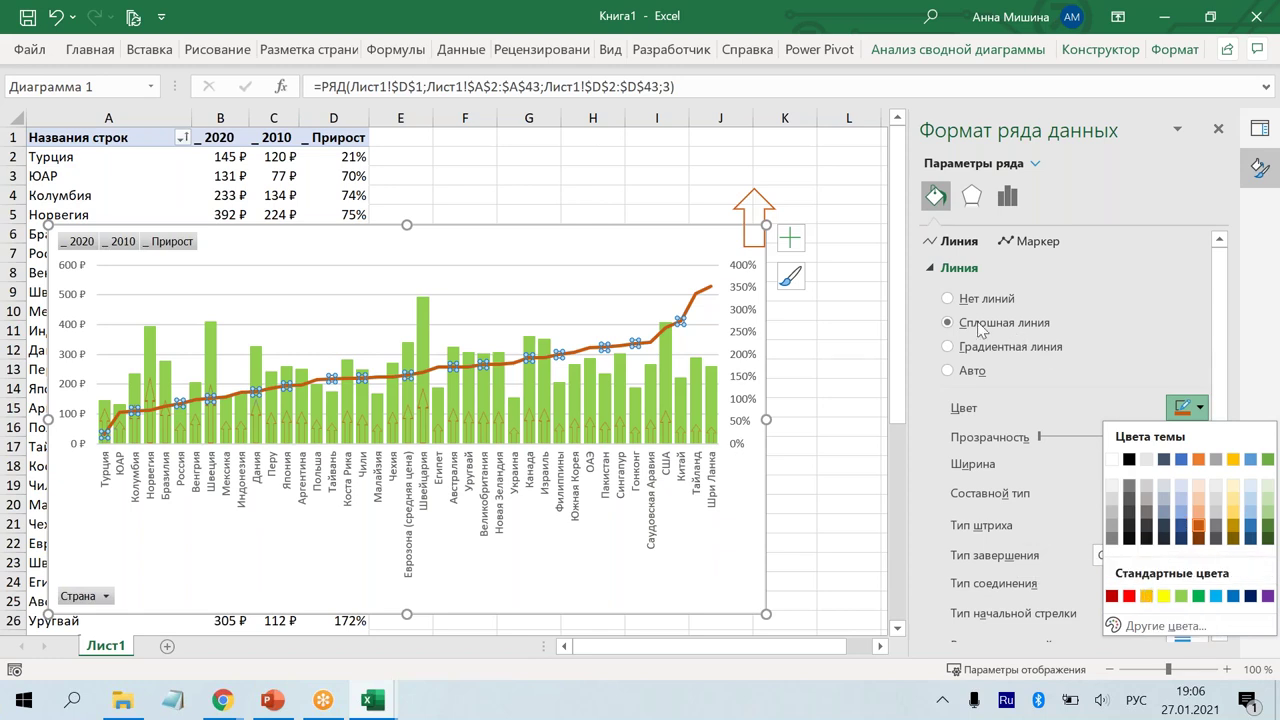
{"action": "left_click", "coordinate": [1148, 596]}
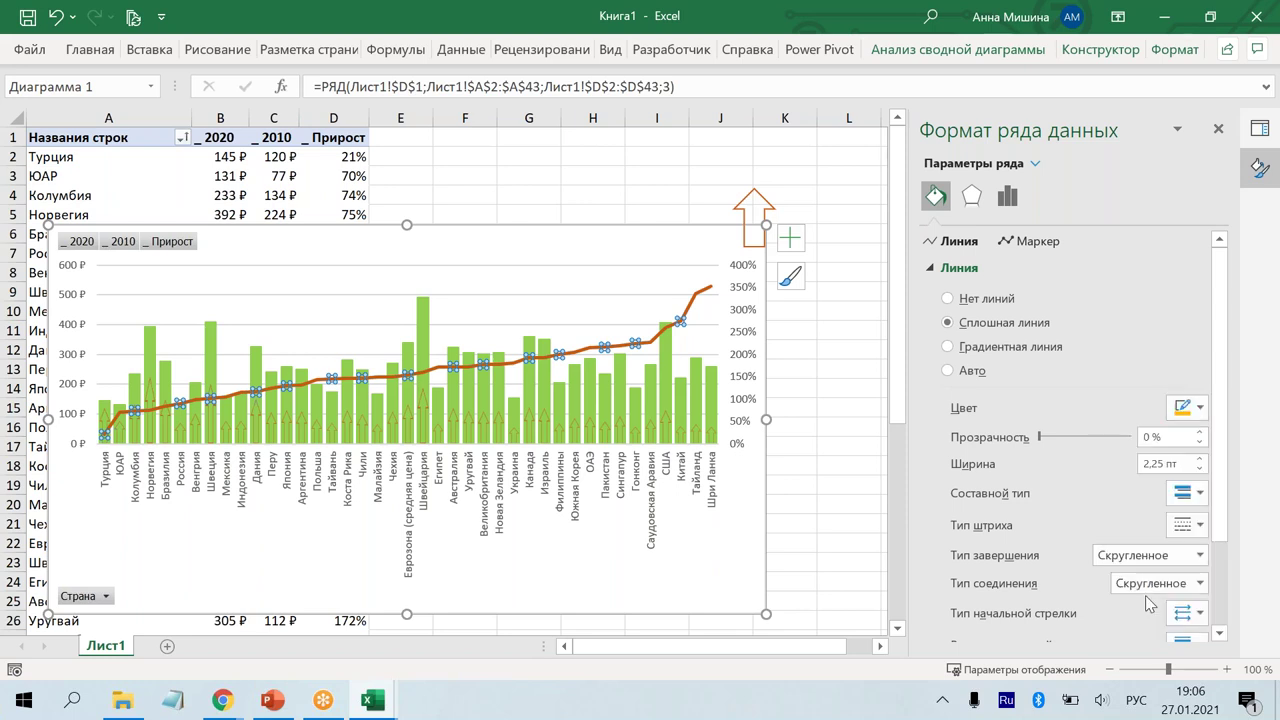
Step: Give the _ Прирост line built-in markers and choose a picture as the marker type
{"action": "left_click", "coordinate": [1035, 245]}
{"action": "left_click", "coordinate": [999, 272]}
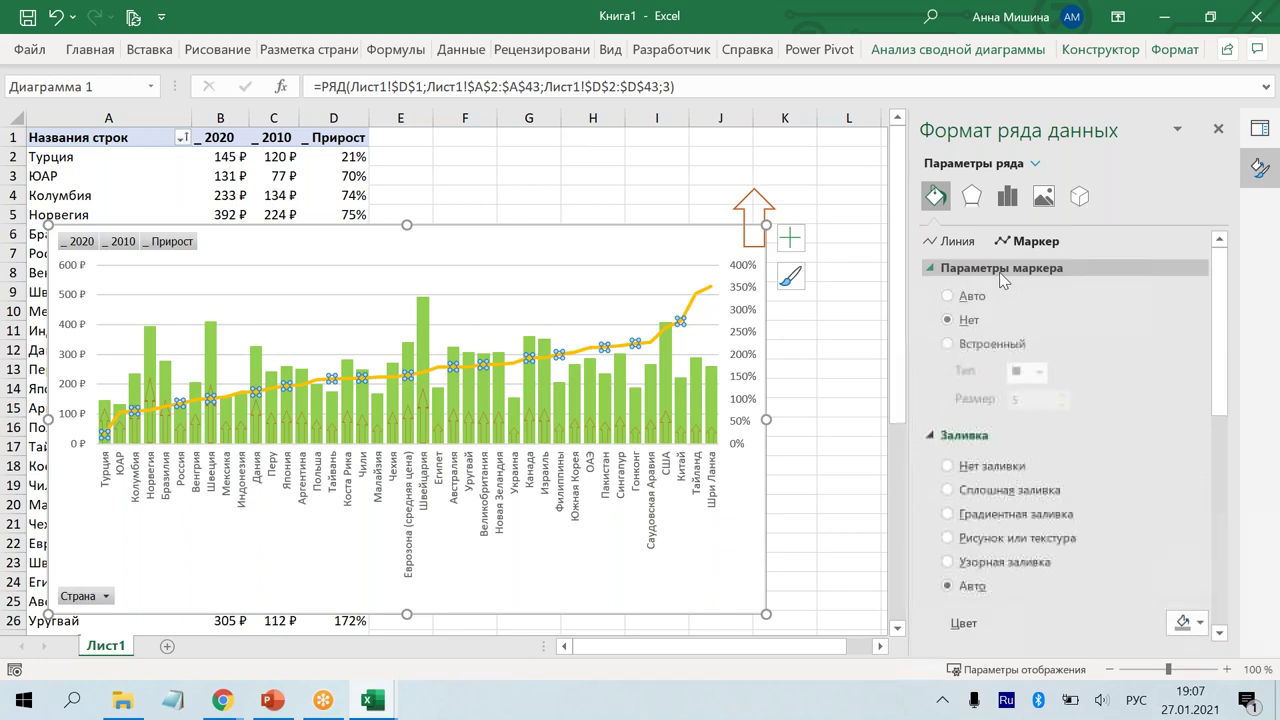
{"action": "left_click", "coordinate": [965, 345]}
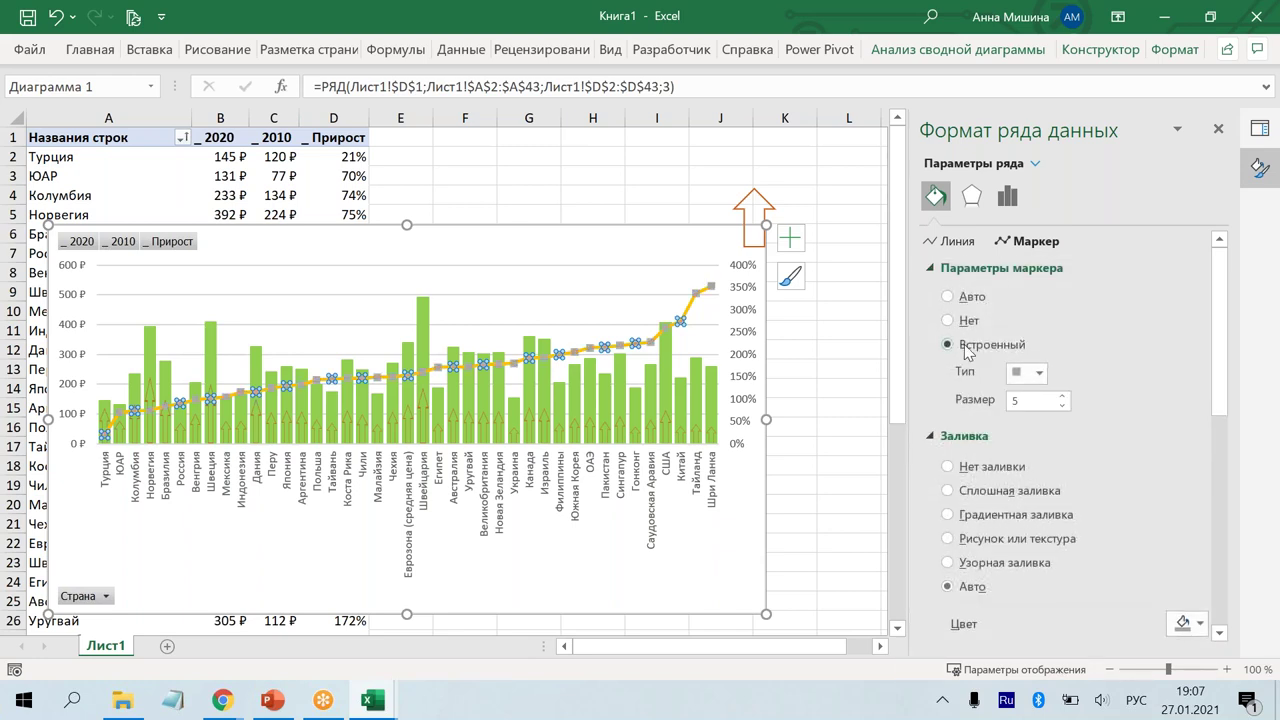
{"action": "left_click", "coordinate": [1039, 372]}
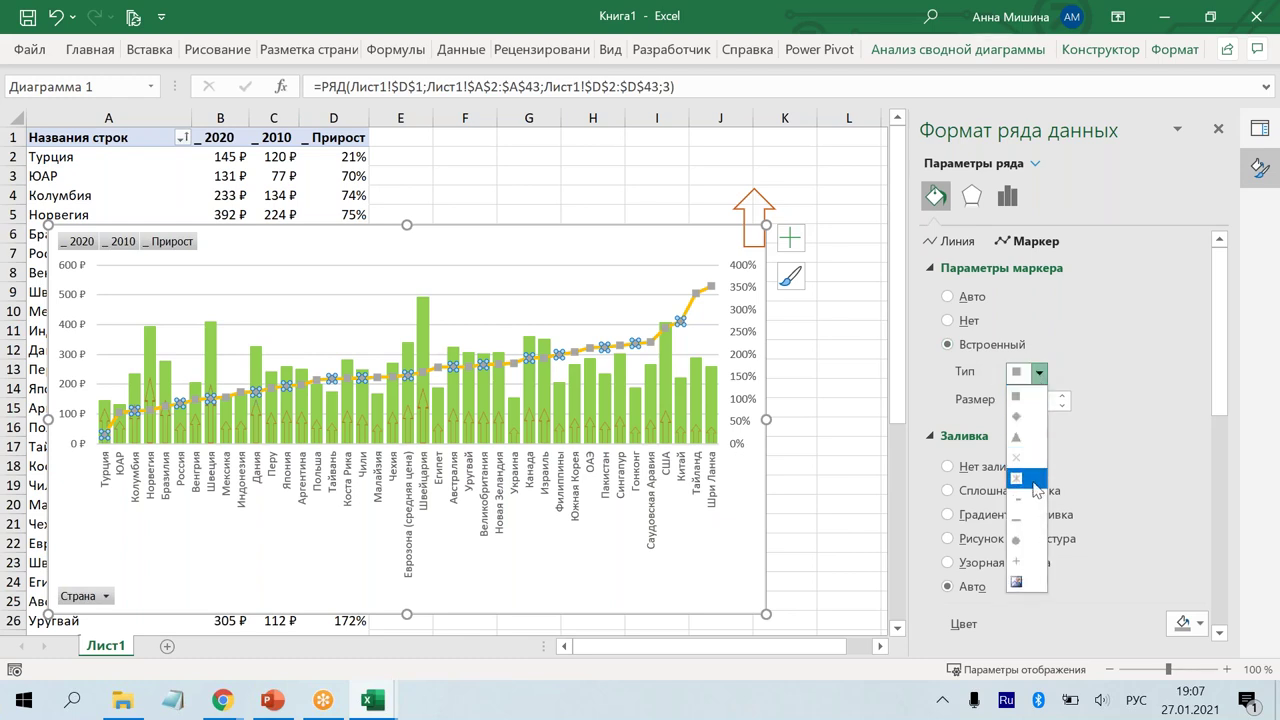
{"action": "left_click", "coordinate": [1016, 582]}
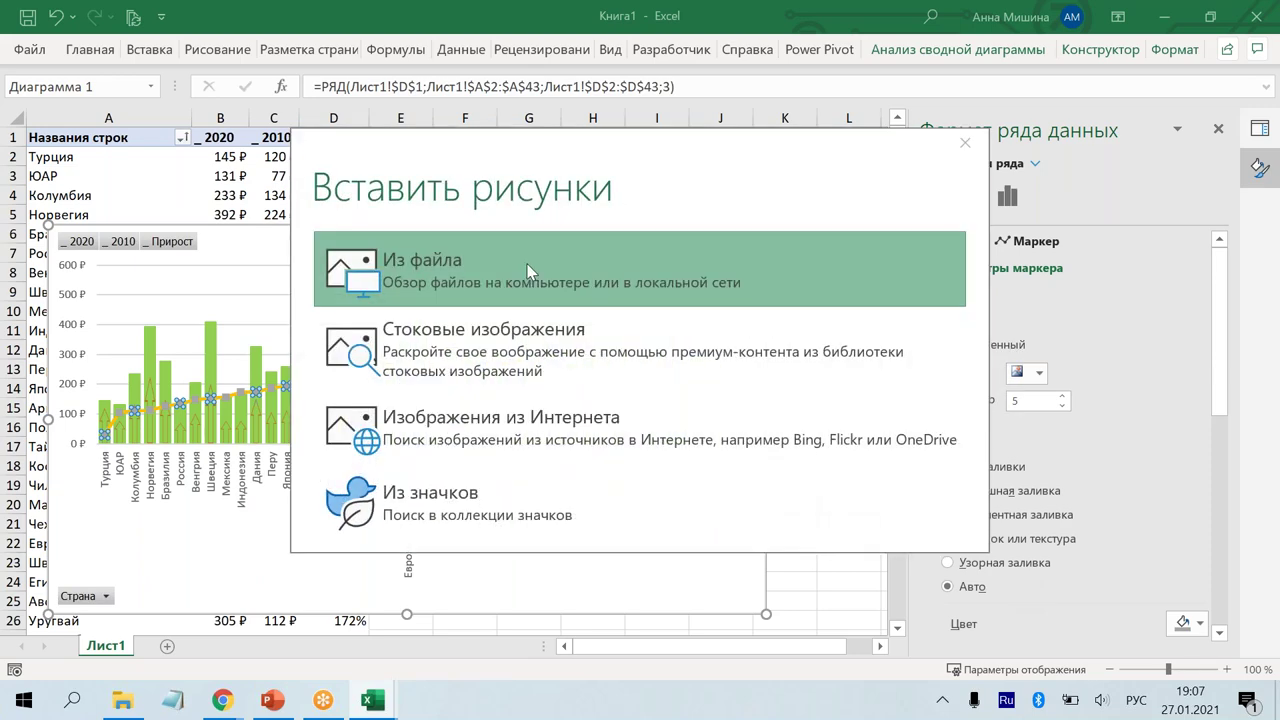
Step: Insert the file бигмак.jpg from the 27-01-20 Семинар PQ индекс Биг мак folder as the marker picture
{"action": "left_click", "coordinate": [528, 272]}
{"action": "scroll", "coordinate": [110, 163], "scroll_direction": "up", "scroll_amount": 5}
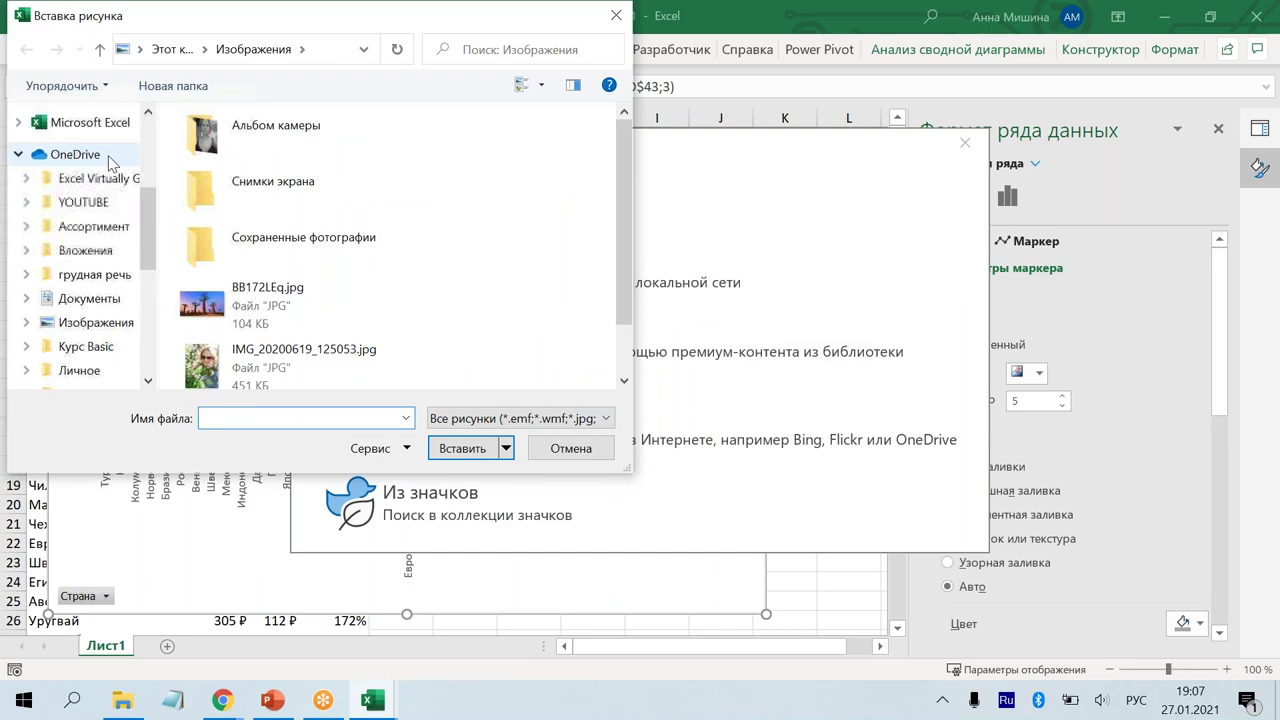
{"action": "scroll", "coordinate": [110, 163], "scroll_direction": "up", "scroll_amount": 2}
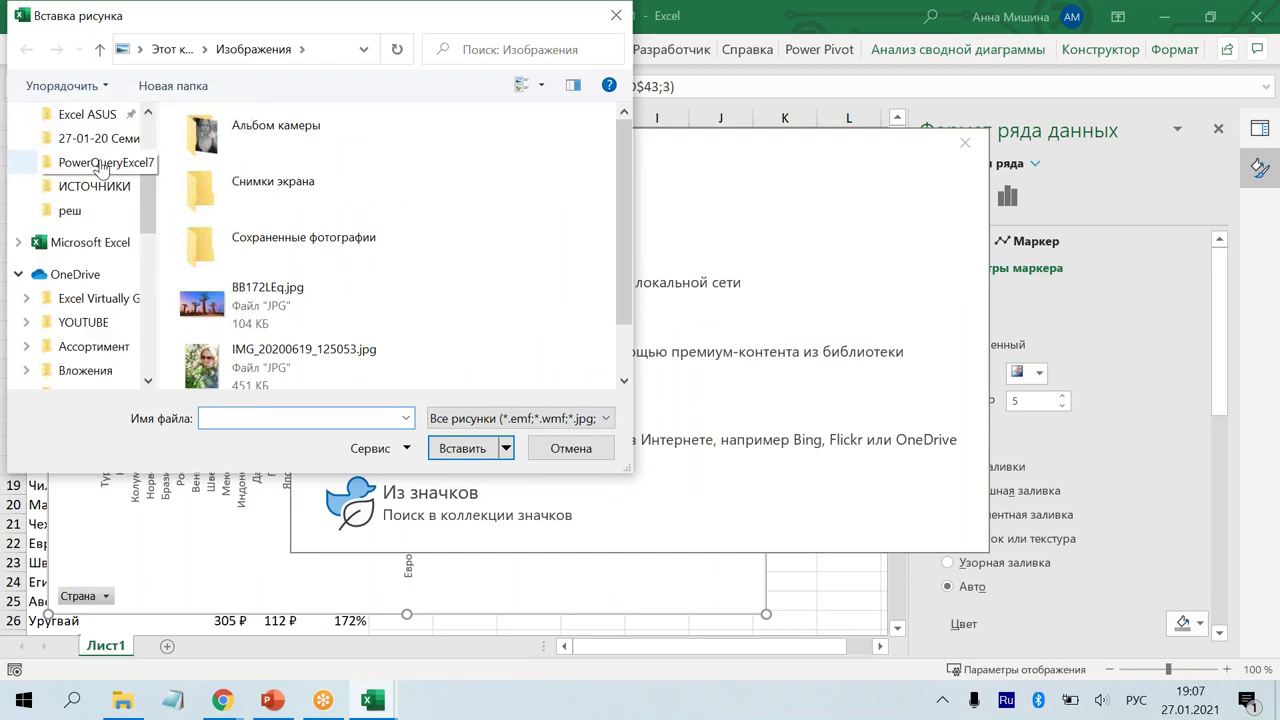
{"action": "scroll", "coordinate": [103, 170], "scroll_direction": "up", "scroll_amount": 2}
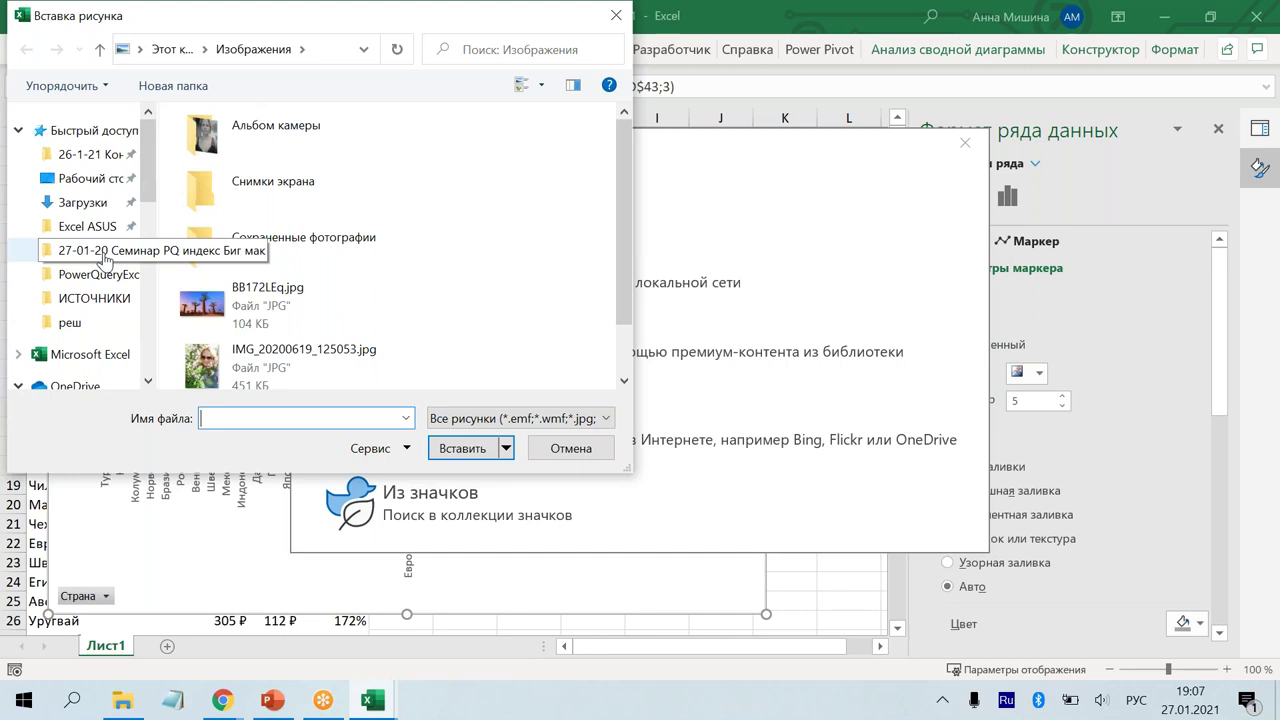
{"action": "left_click", "coordinate": [106, 252]}
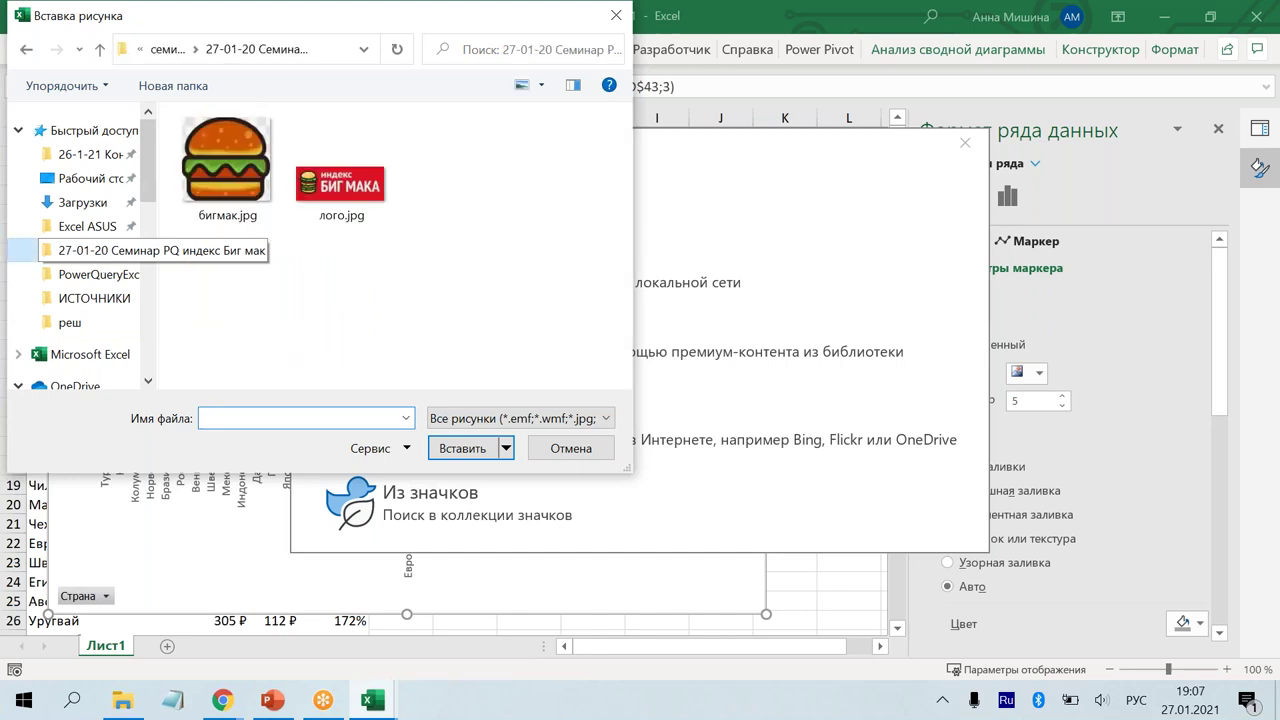
{"action": "left_click", "coordinate": [215, 178]}
{"action": "left_click", "coordinate": [462, 448]}
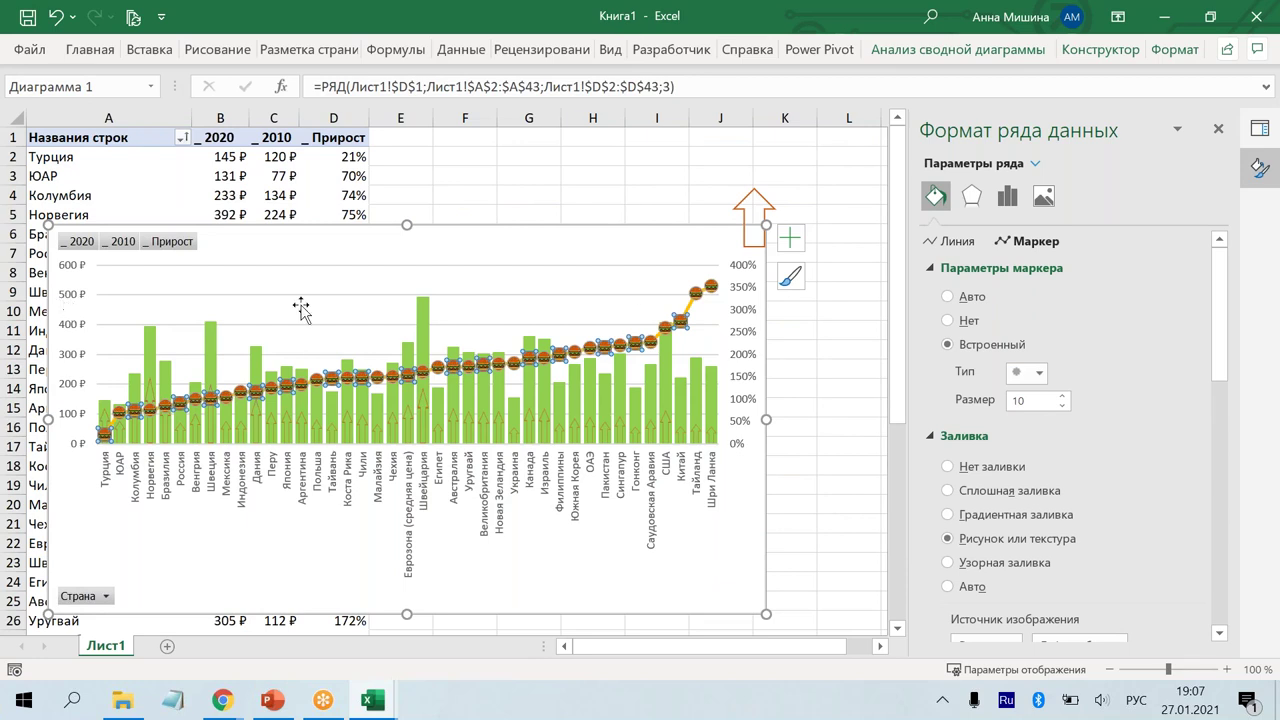
Step: Shrink the secondary value axis labels to font size 1 and colour their text white
{"action": "left_click", "coordinate": [738, 343]}
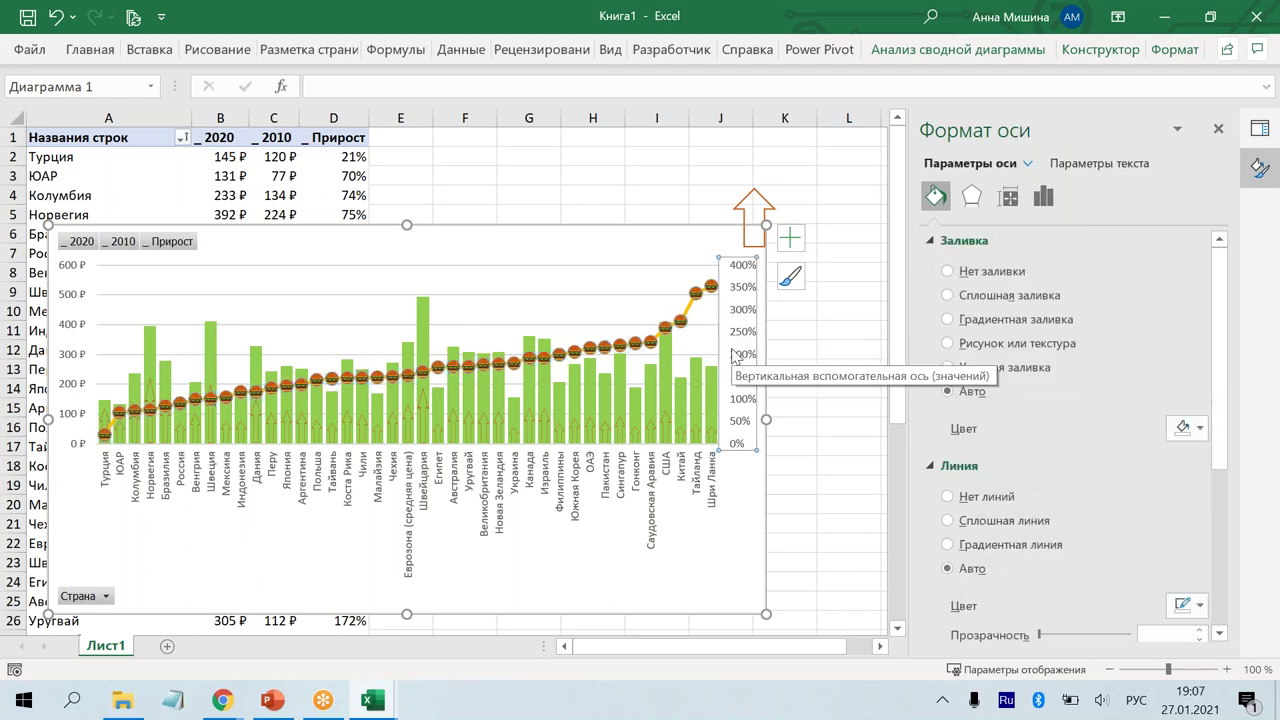
{"action": "left_click", "coordinate": [86, 50]}
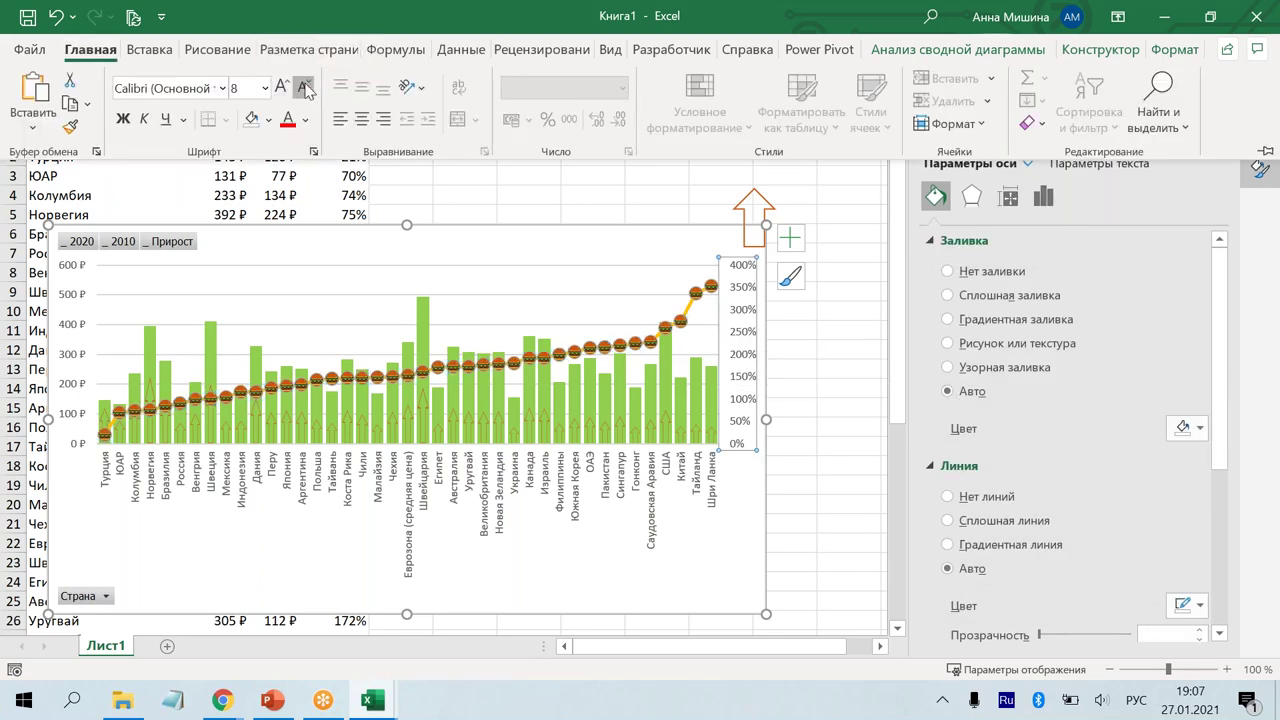
{"action": "left_click", "coordinate": [306, 88]}
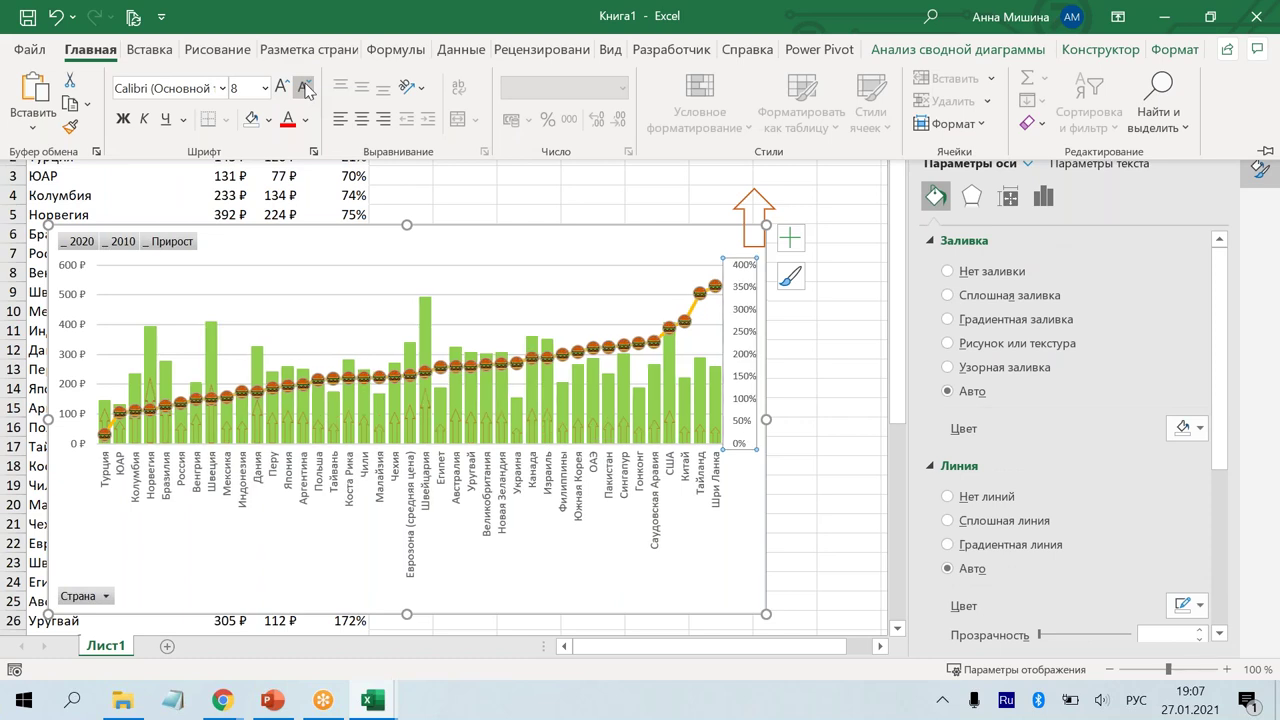
{"action": "left_click", "coordinate": [306, 88]}
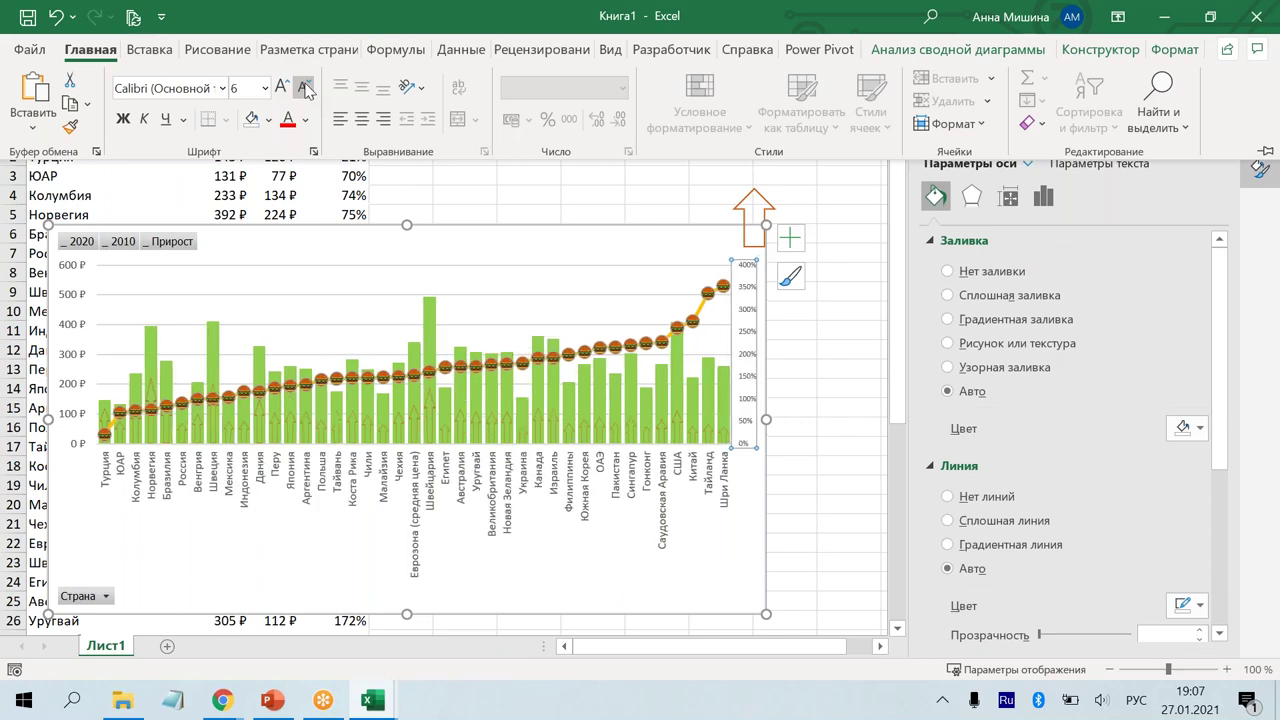
{"action": "left_click", "coordinate": [306, 88]}
{"action": "left_click", "coordinate": [306, 88]}
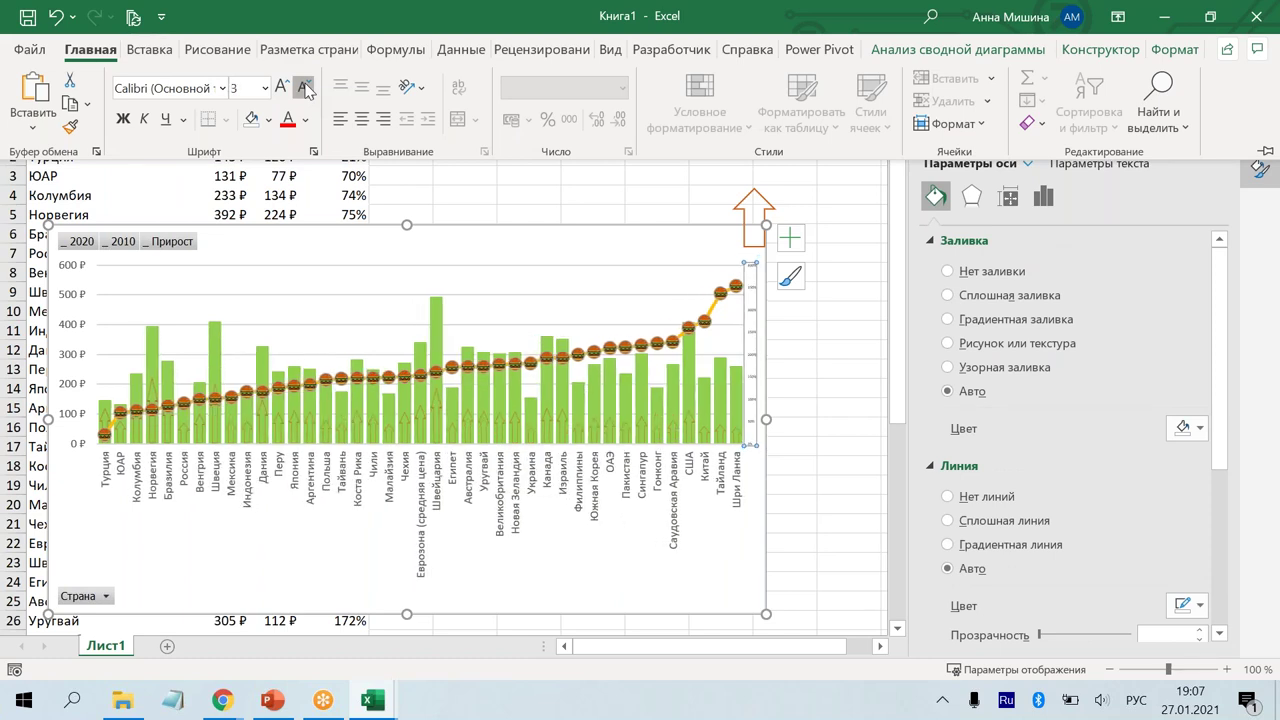
{"action": "left_click", "coordinate": [306, 88]}
{"action": "left_click", "coordinate": [305, 119]}
{"action": "left_click", "coordinate": [295, 194]}
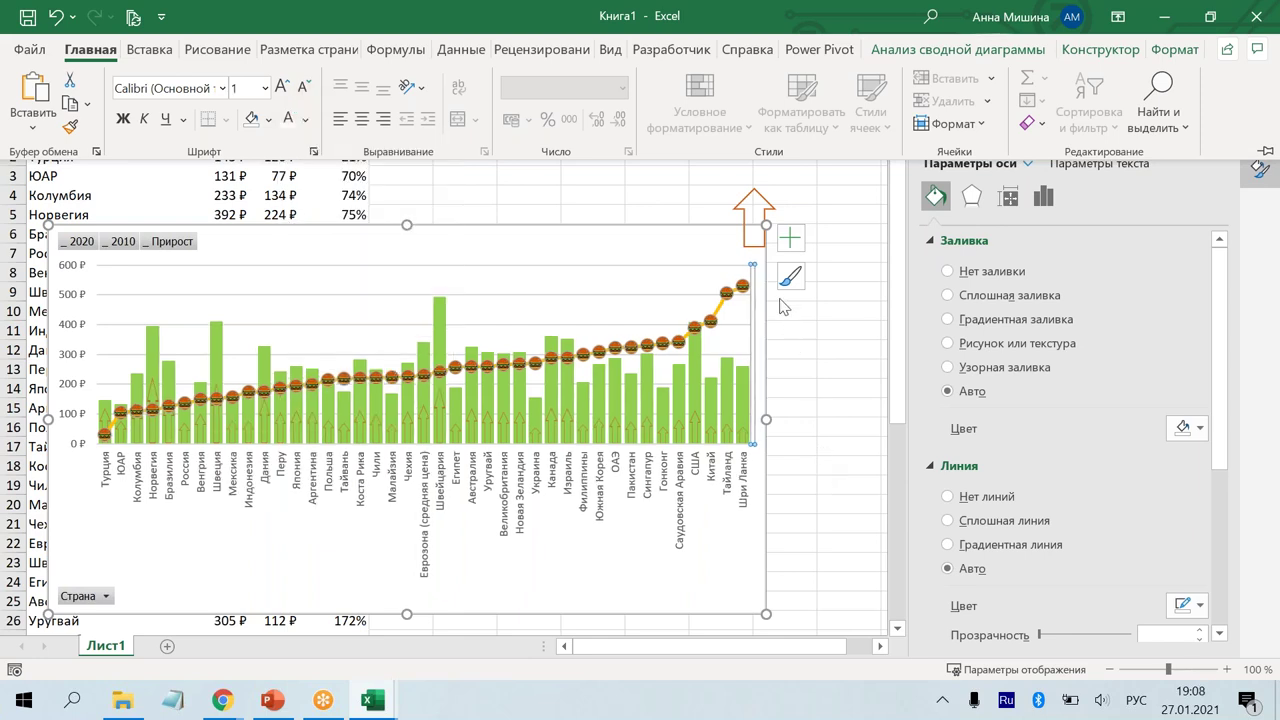
Step: Add a legend above the plot area and hide all field buttons on the pivot chart
{"action": "left_click", "coordinate": [789, 240]}
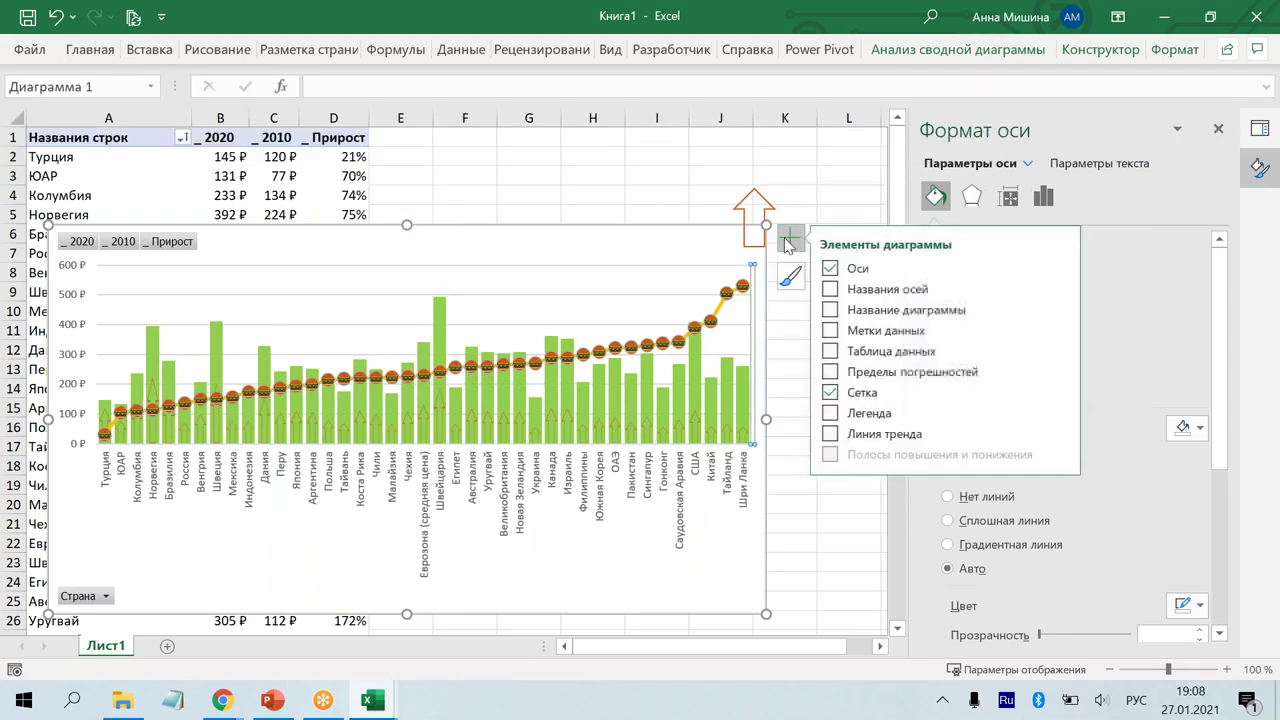
{"action": "left_click", "coordinate": [1064, 416]}
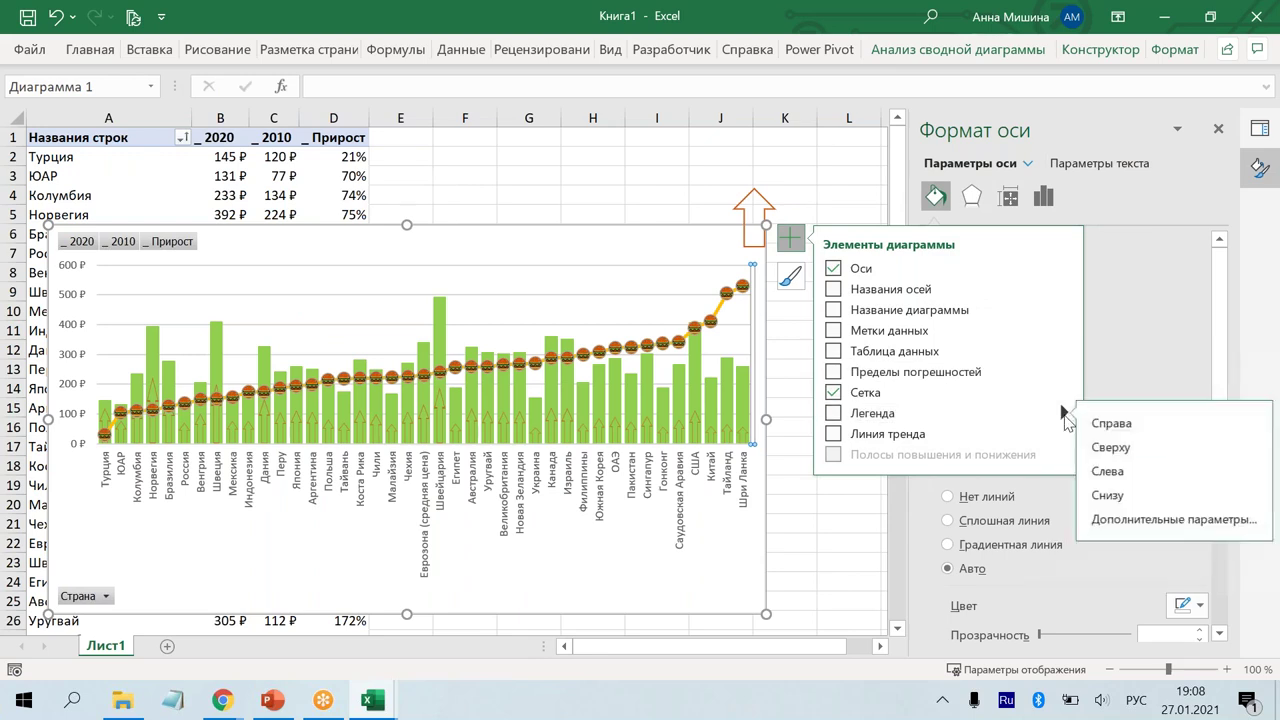
{"action": "left_click", "coordinate": [1113, 449]}
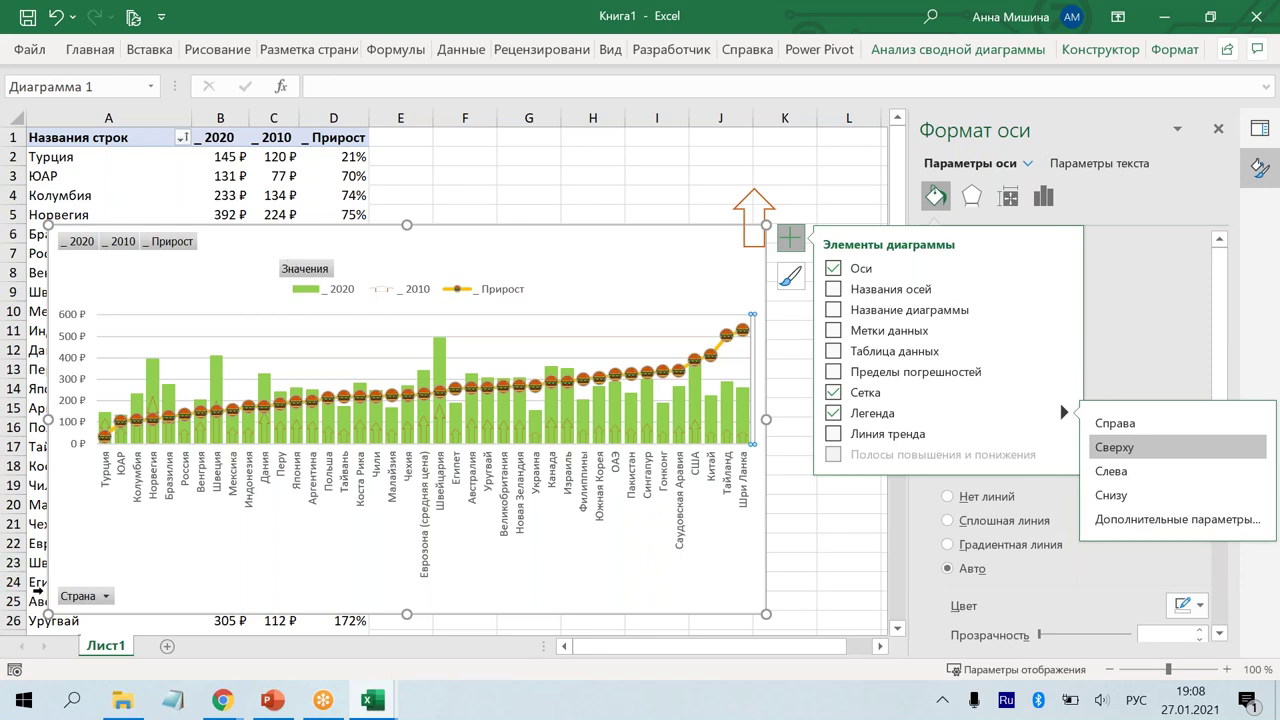
{"action": "right_click", "coordinate": [88, 600]}
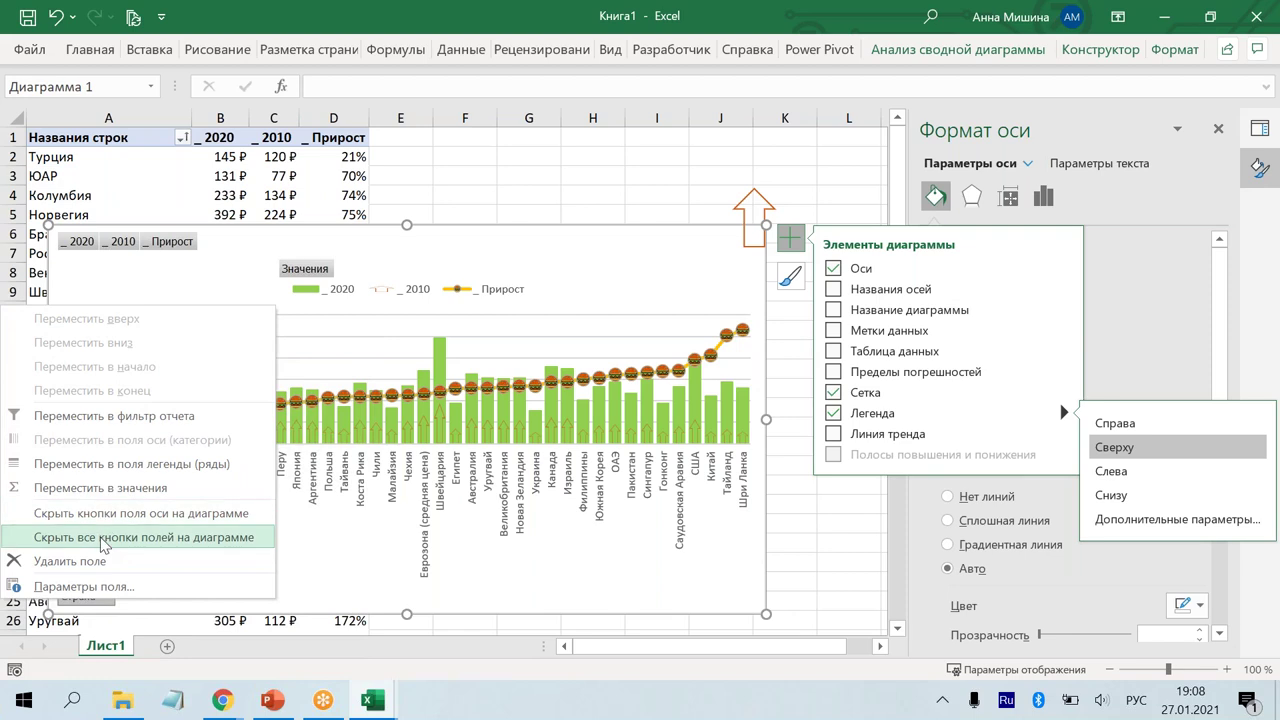
{"action": "left_click", "coordinate": [104, 538]}
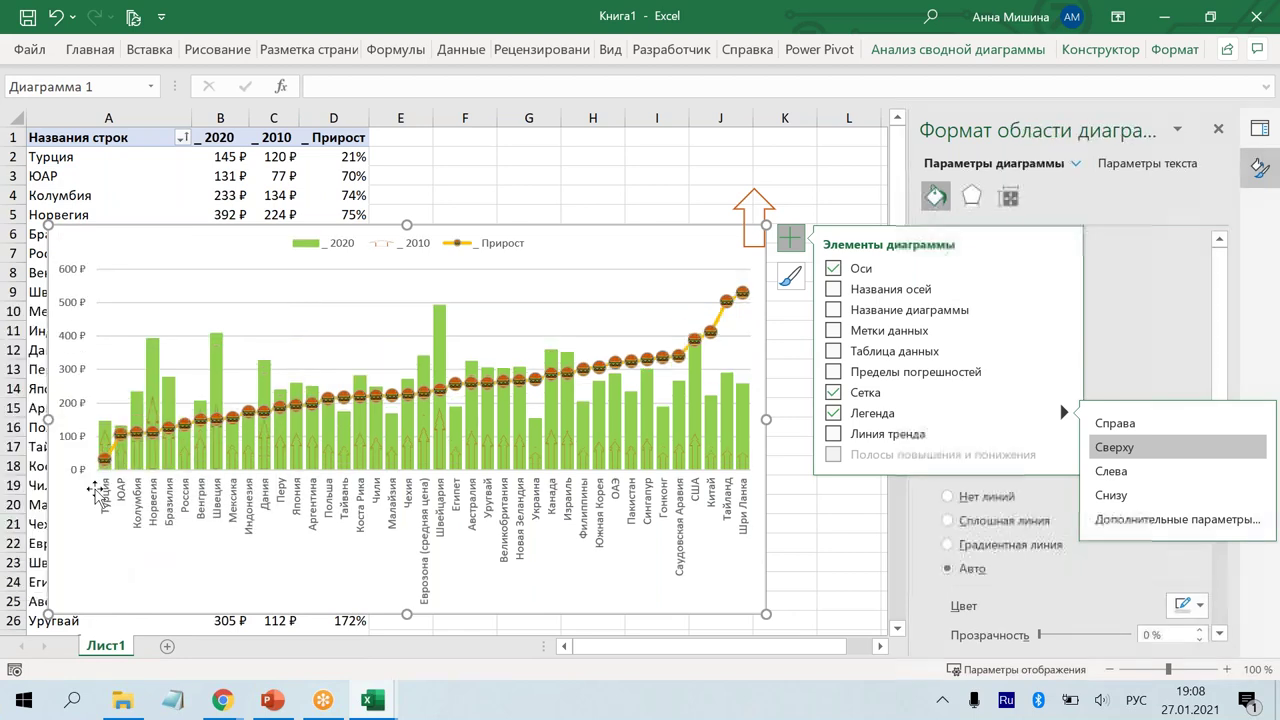
Step: Move the chart up and slightly left so it spans about rows 2 to 21 from column A
{"action": "left_click", "coordinate": [670, 604]}
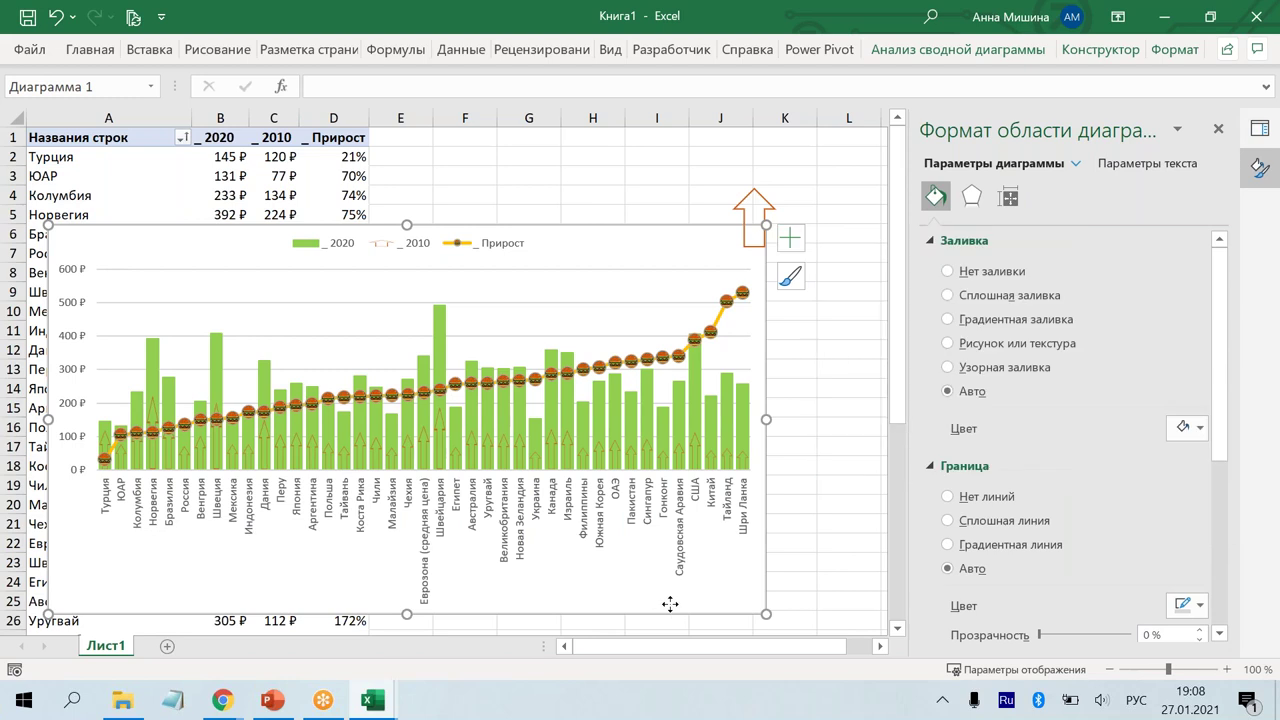
{"action": "left_click_drag", "start_coordinate": [670, 604], "coordinate": [667, 598]}
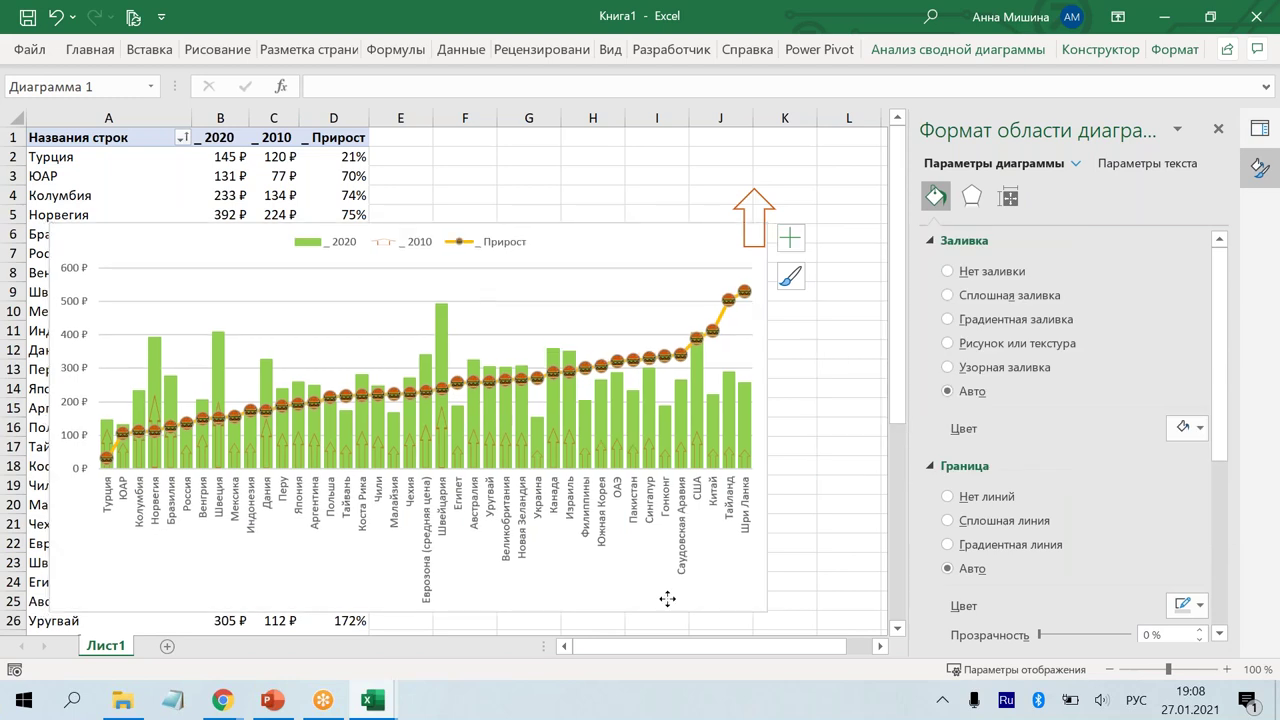
{"action": "left_click_drag", "start_coordinate": [667, 598], "coordinate": [642, 516]}
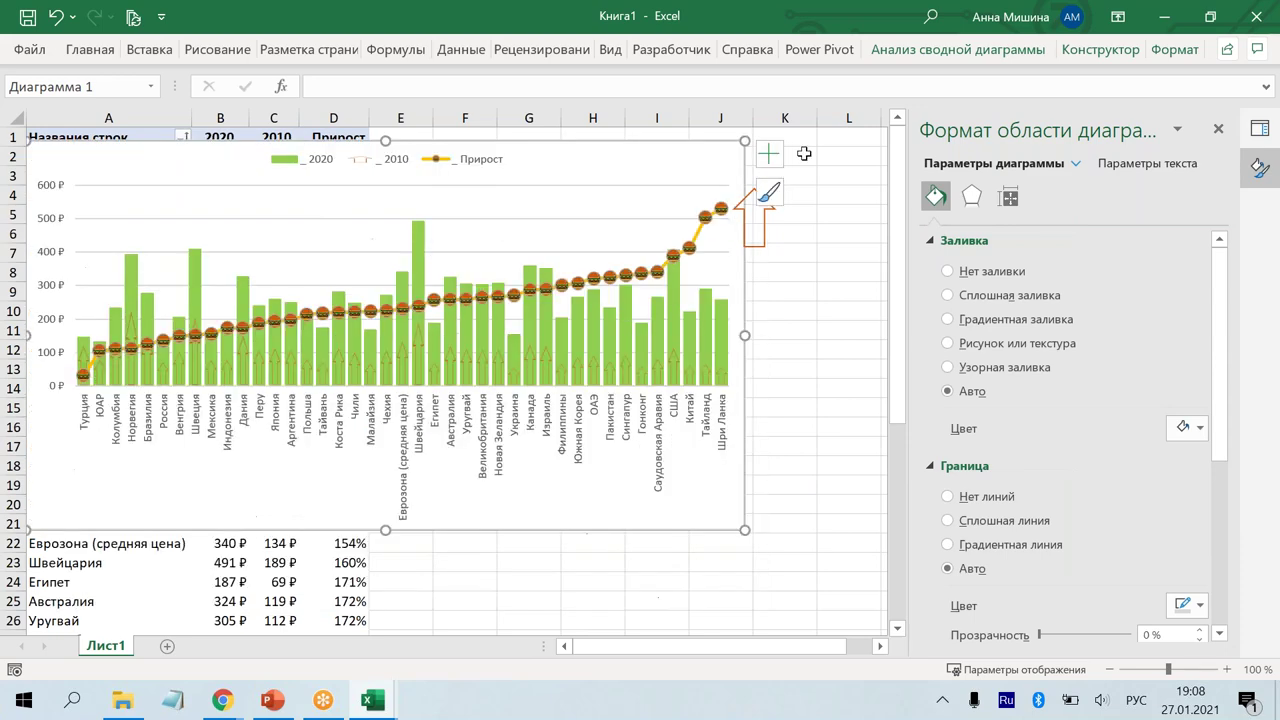
{"action": "left_click", "coordinate": [769, 153]}
{"action": "left_click", "coordinate": [784, 504]}
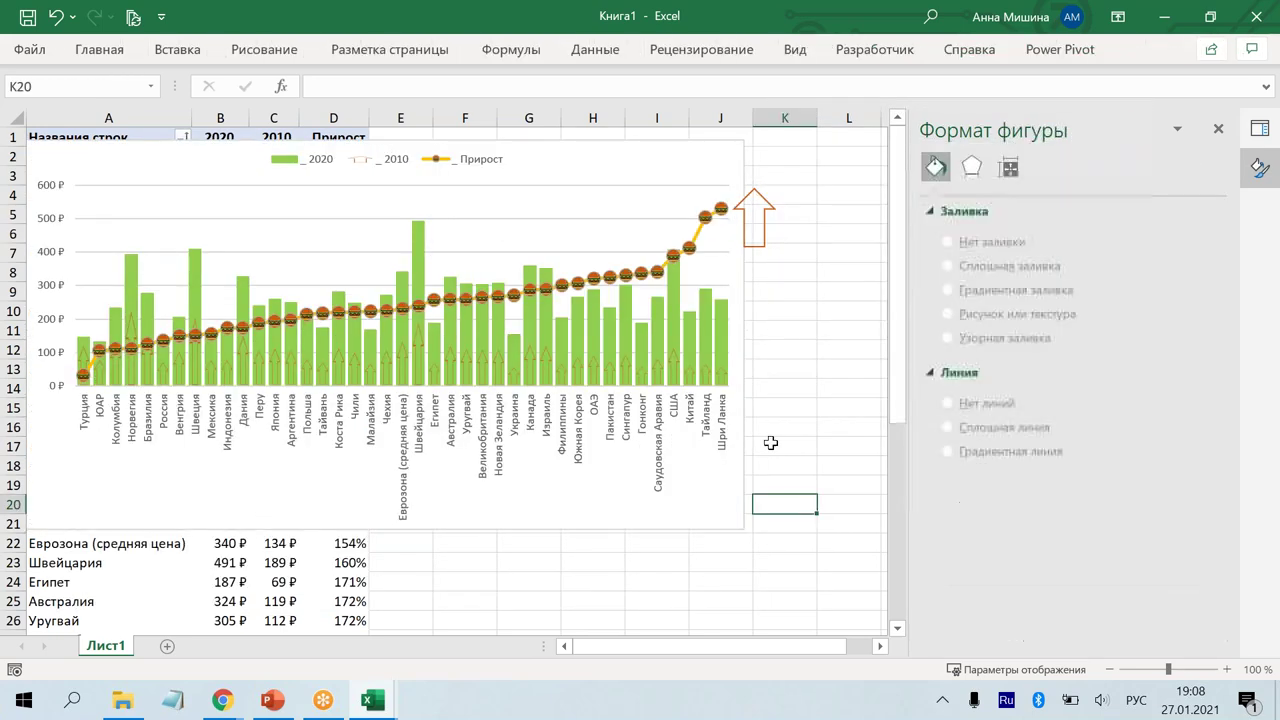
Step: Add data labels to the _ 2010 columns
{"action": "left_click", "coordinate": [672, 370]}
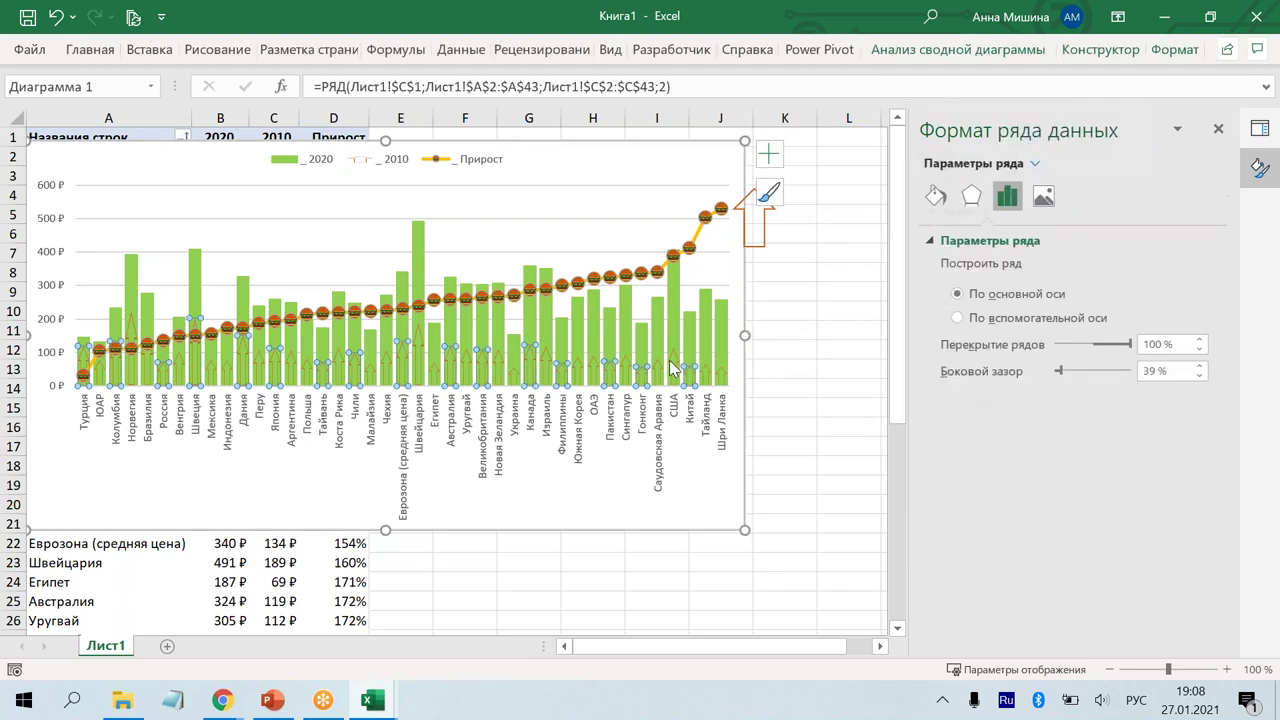
{"action": "left_click", "coordinate": [767, 158]}
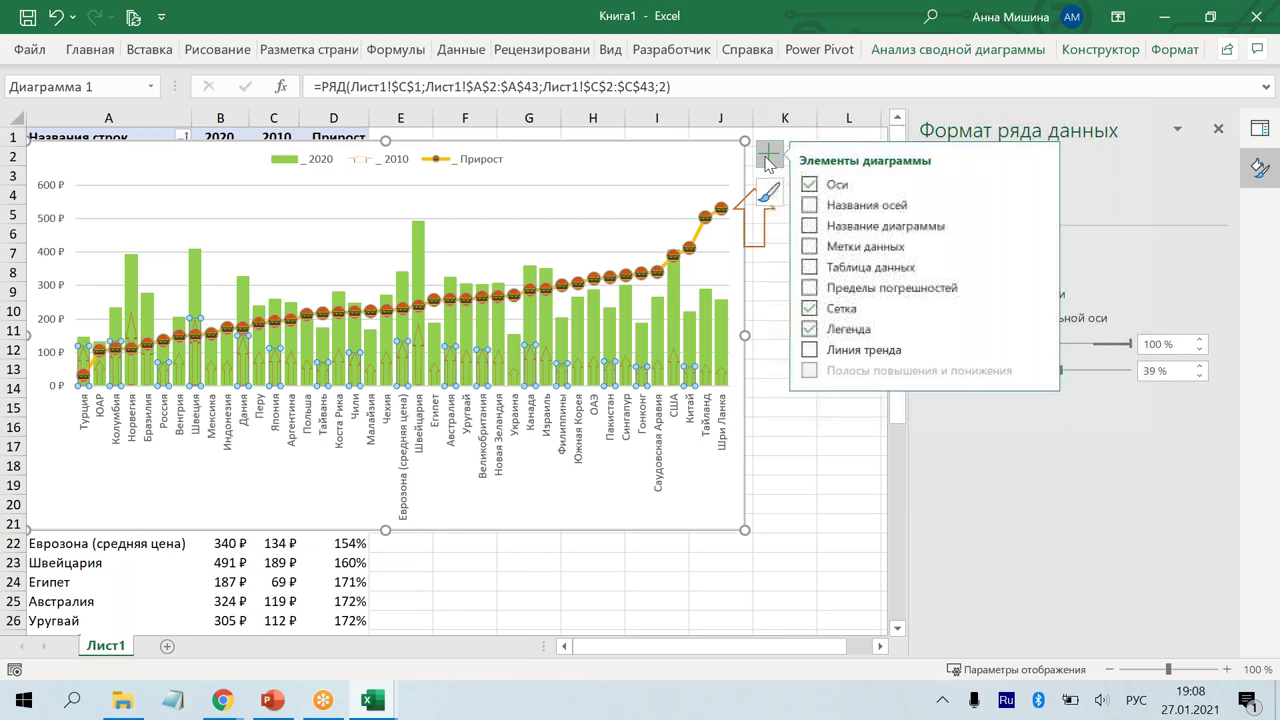
{"action": "left_click", "coordinate": [812, 247]}
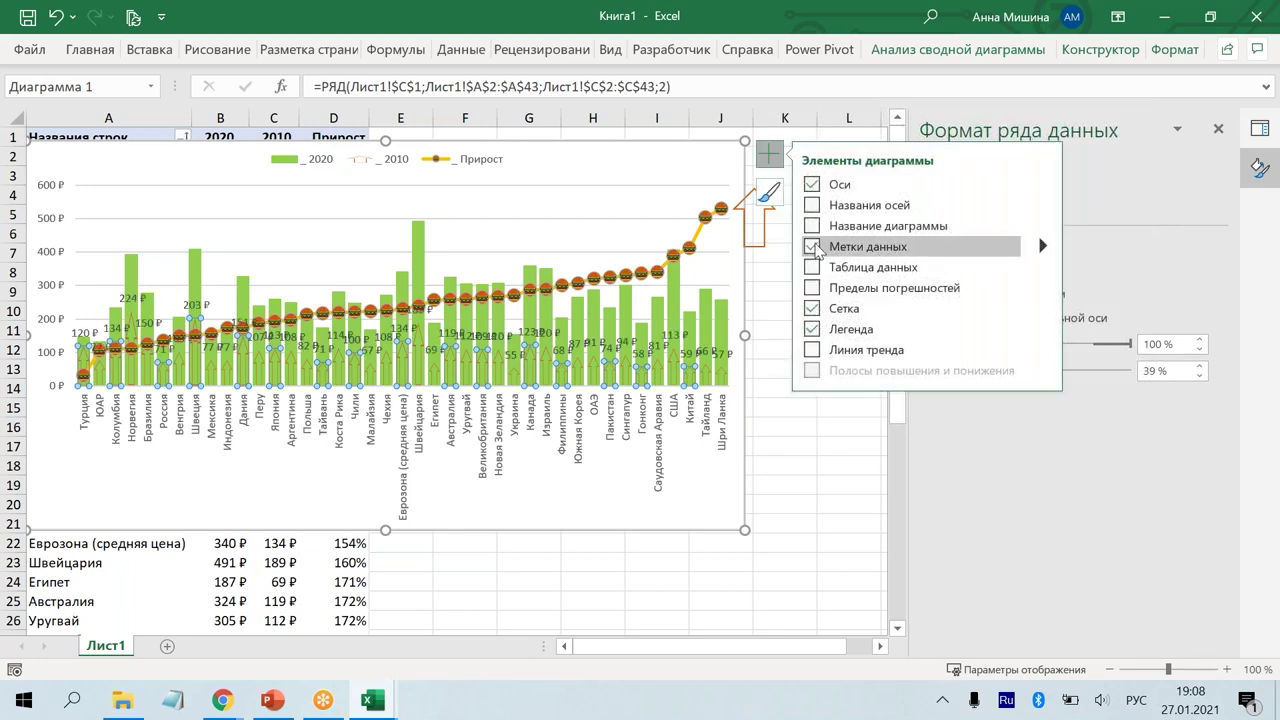
Step: Set the text direction of the _ 2010 data labels to a 270° rotation
{"action": "left_click", "coordinate": [676, 338]}
{"action": "left_click", "coordinate": [957, 268]}
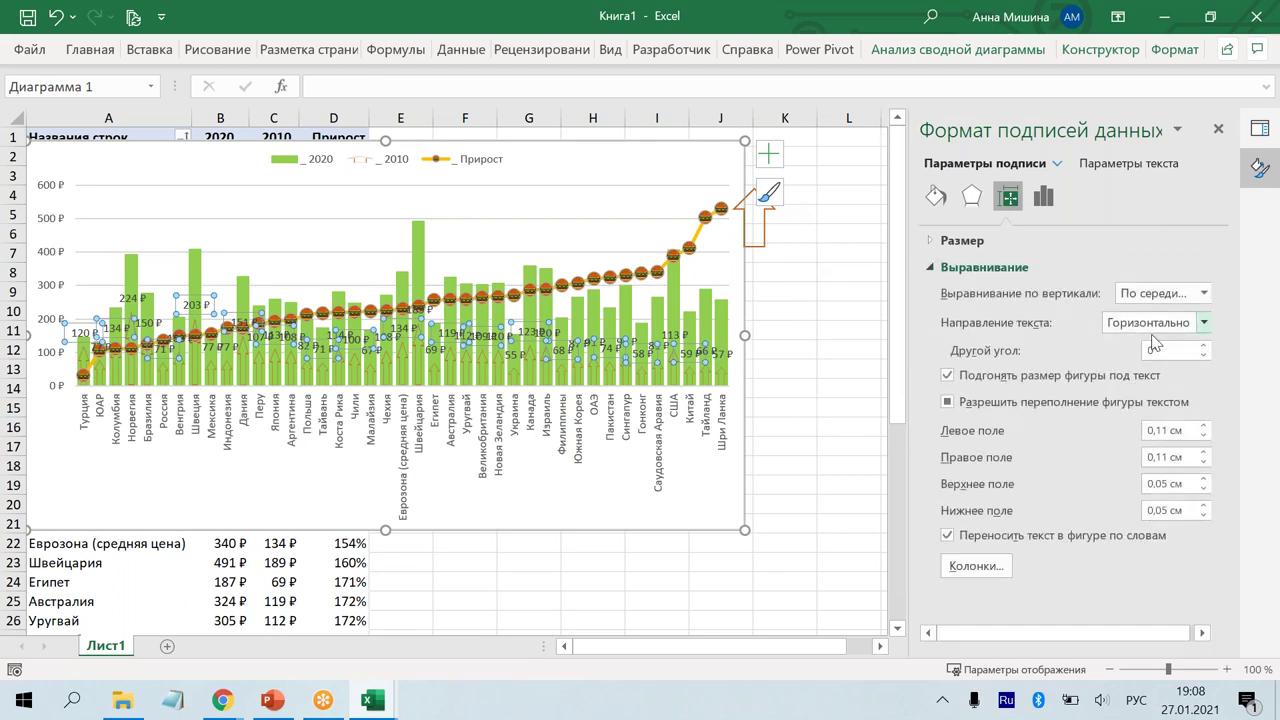
{"action": "left_click", "coordinate": [1203, 322]}
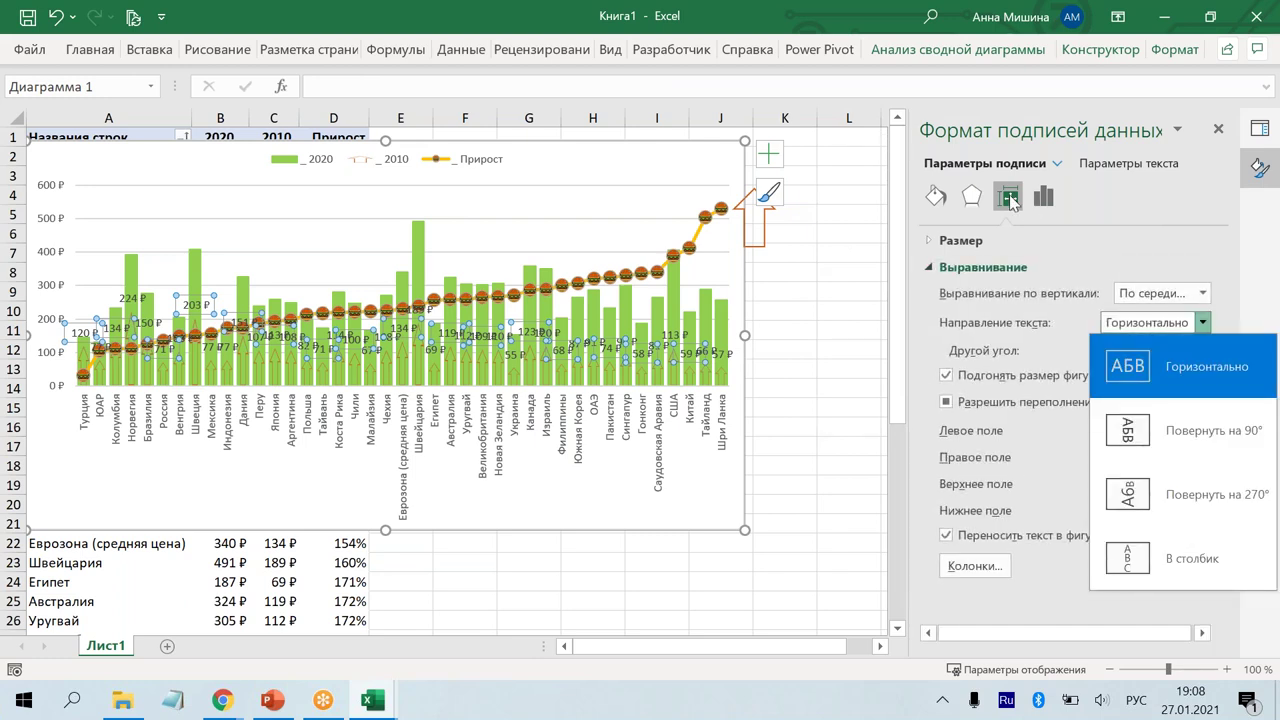
{"action": "left_click", "coordinate": [1007, 202]}
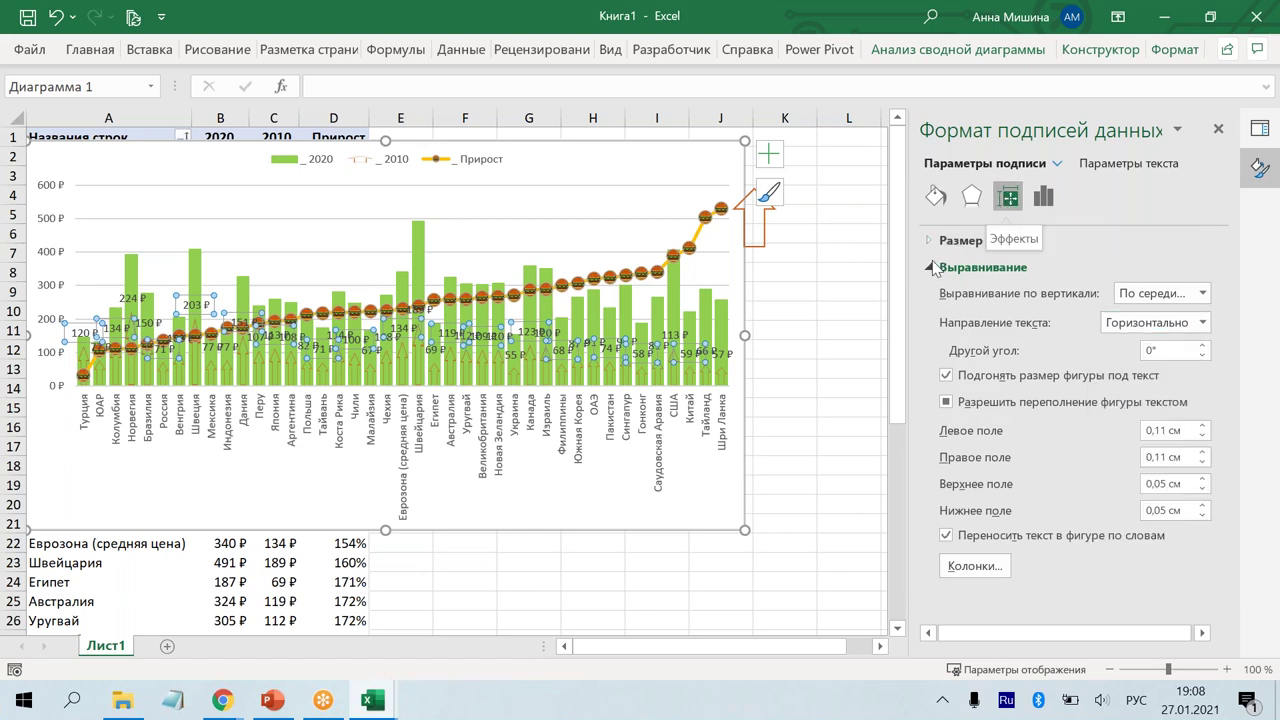
{"action": "left_click", "coordinate": [929, 276]}
{"action": "left_click", "coordinate": [929, 276]}
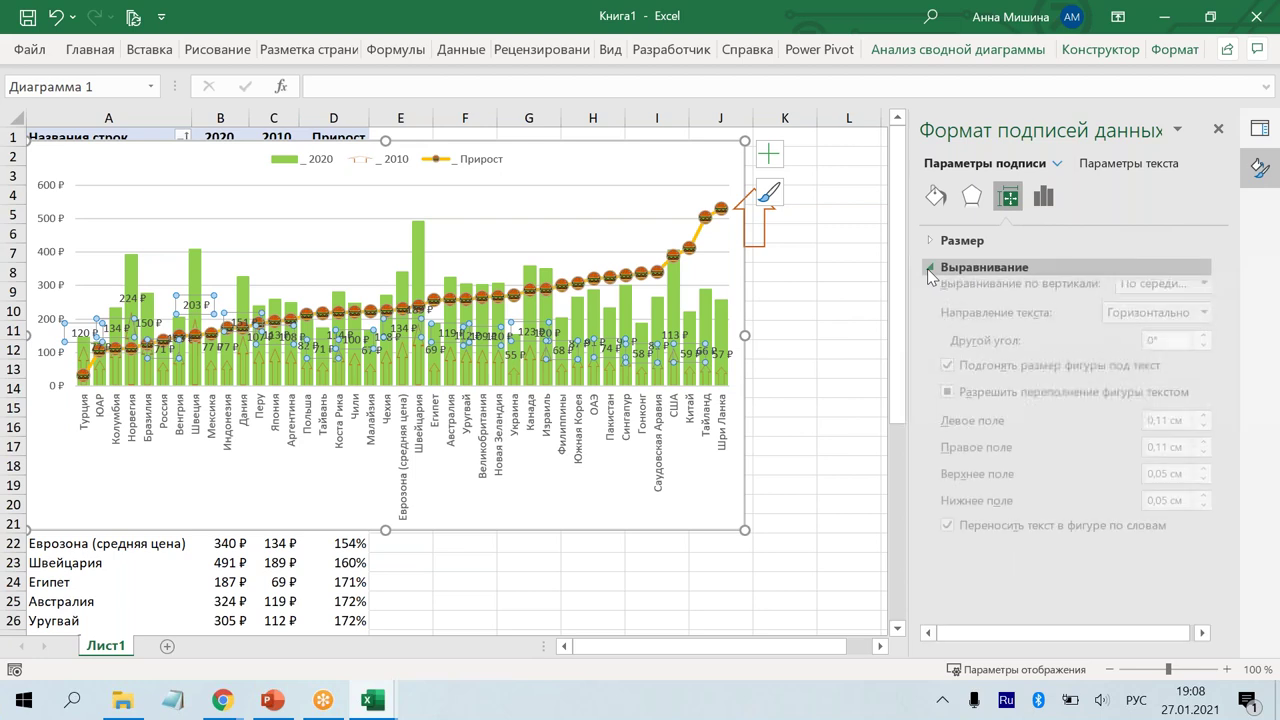
{"action": "left_click", "coordinate": [1203, 322]}
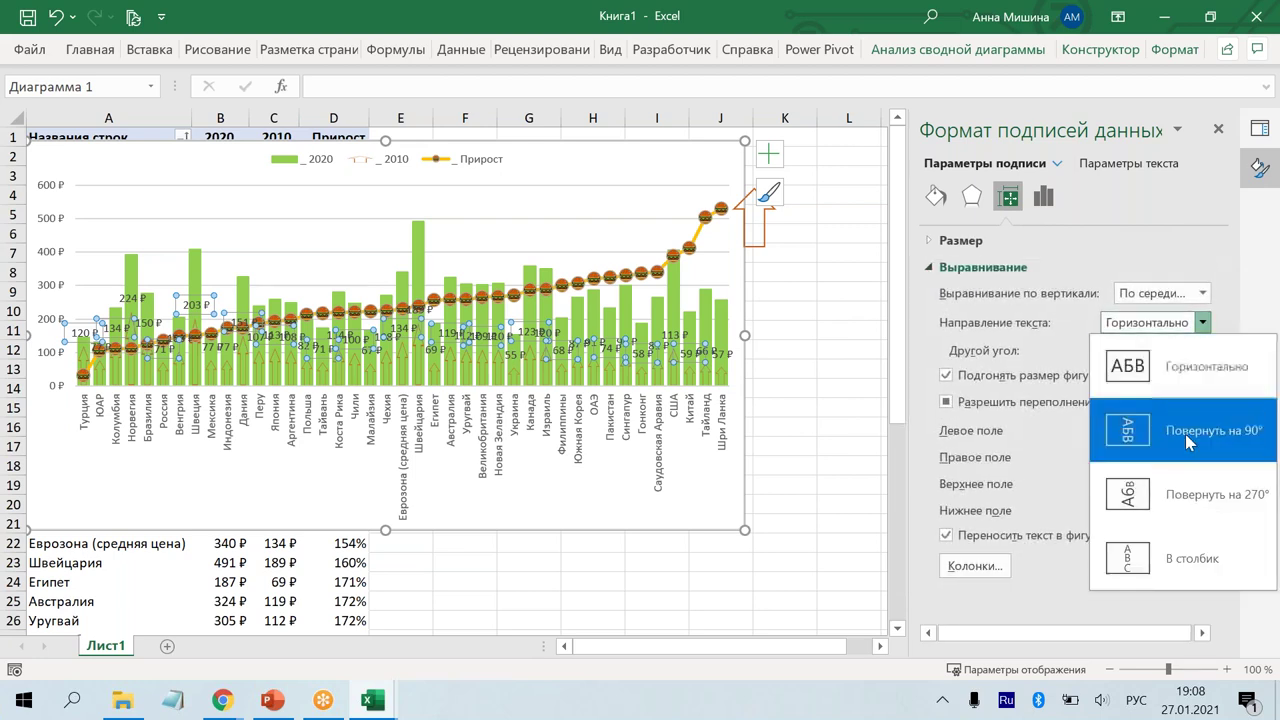
{"action": "key", "text": "Escape"}
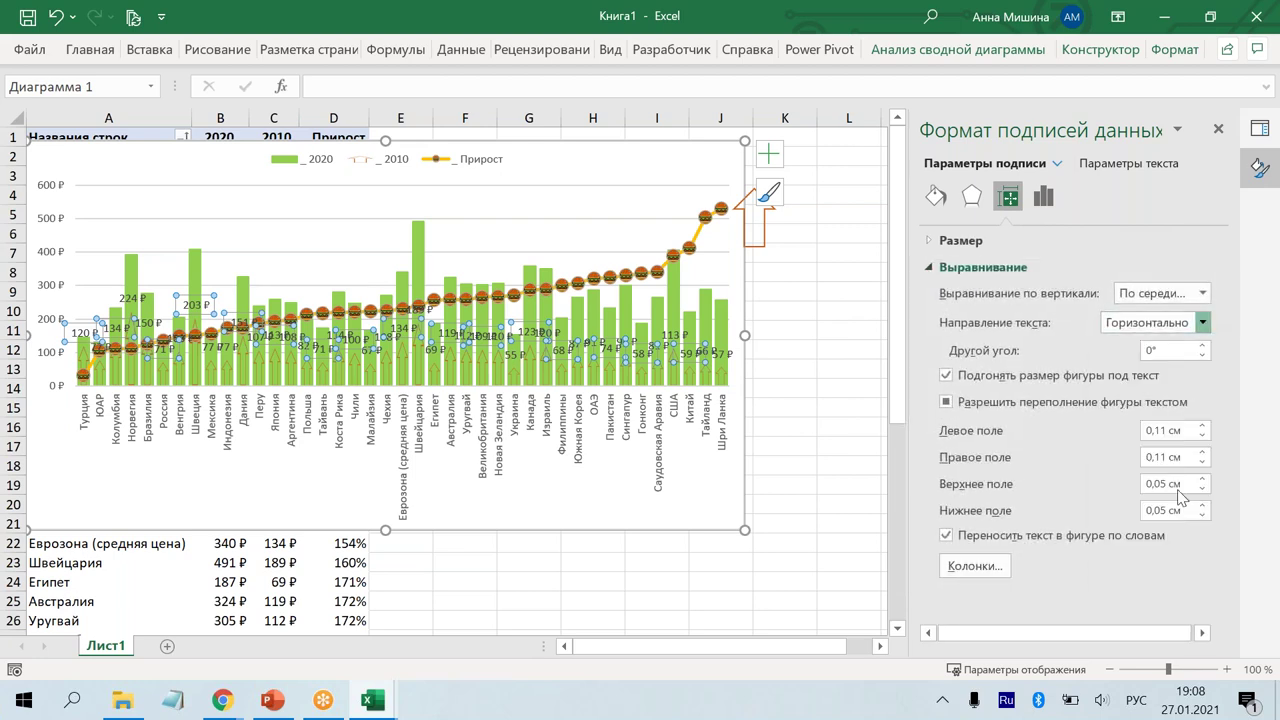
{"action": "key", "text": "Down"}
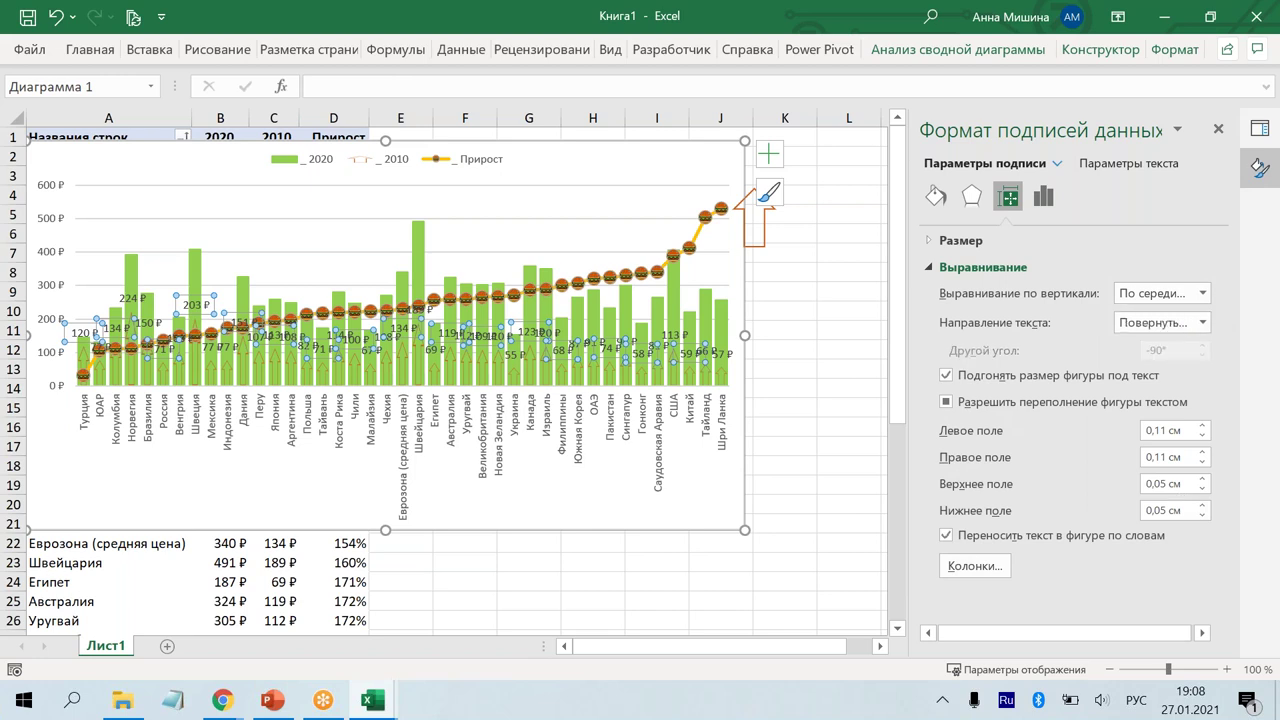
Step: Position the _ 2010 data labels inside the column base and reduce their font size by three steps
{"action": "left_click", "coordinate": [1043, 197]}
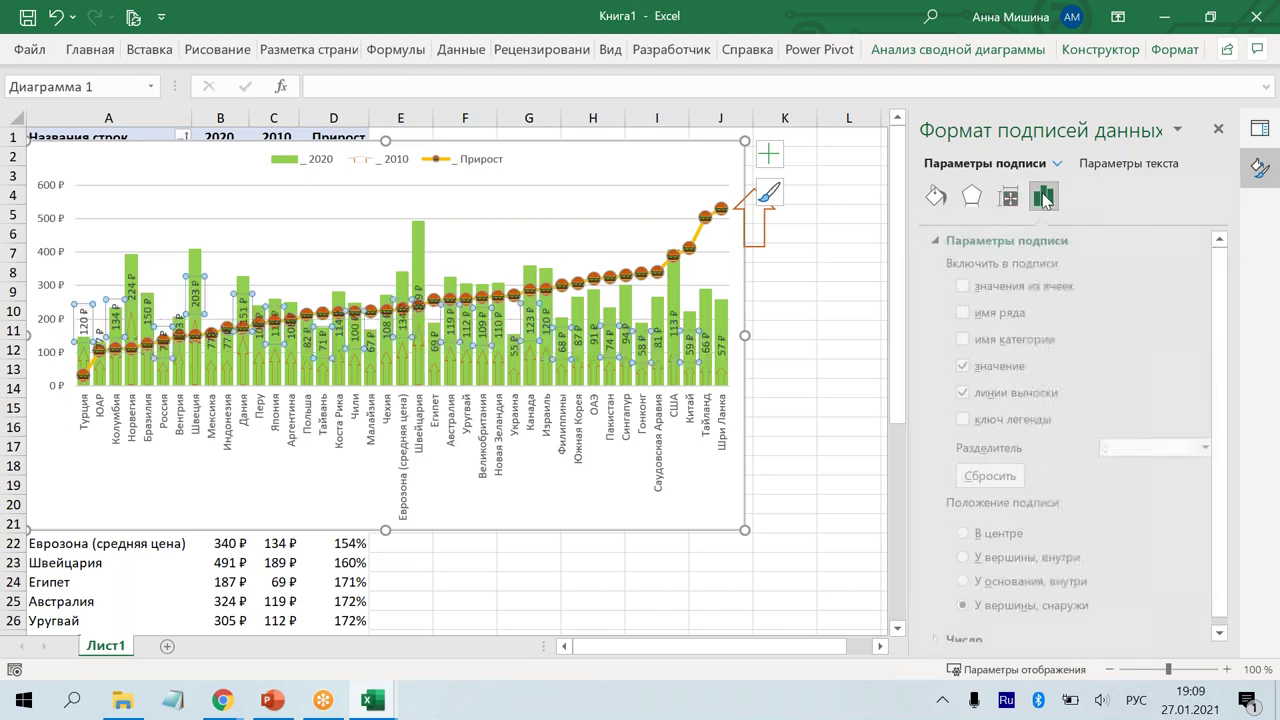
{"action": "left_click", "coordinate": [998, 573]}
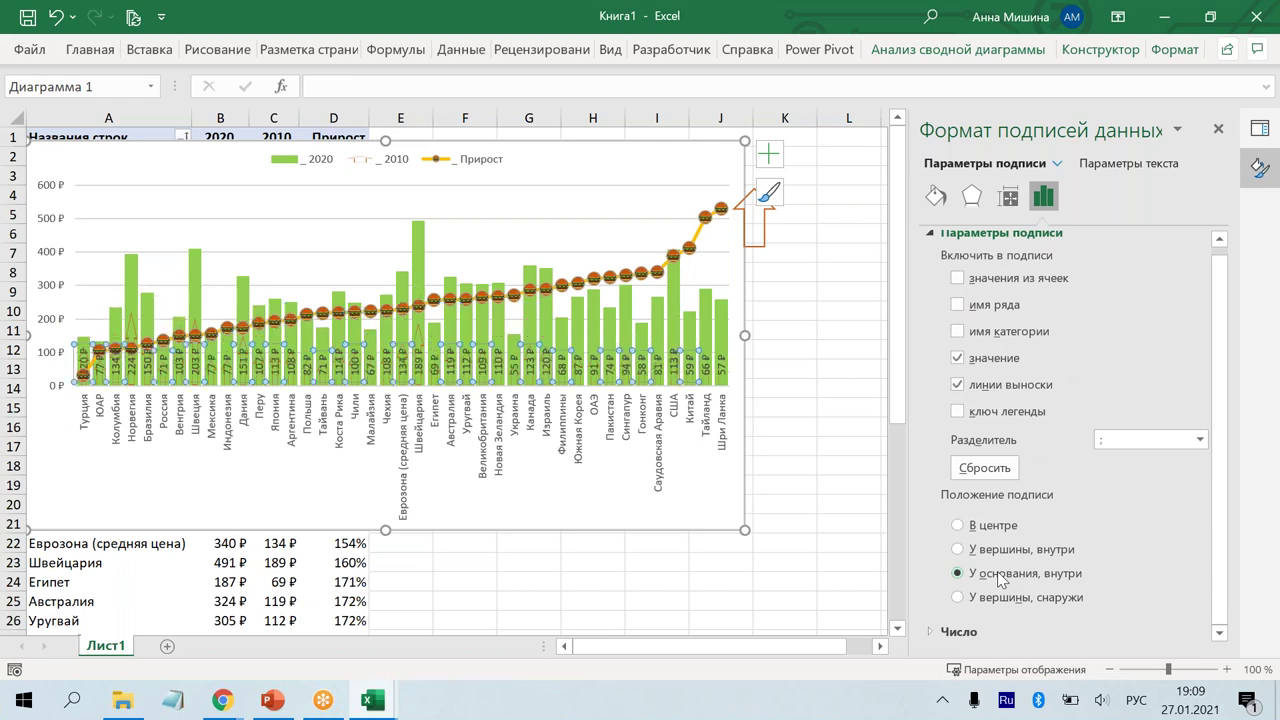
{"action": "left_click", "coordinate": [92, 50]}
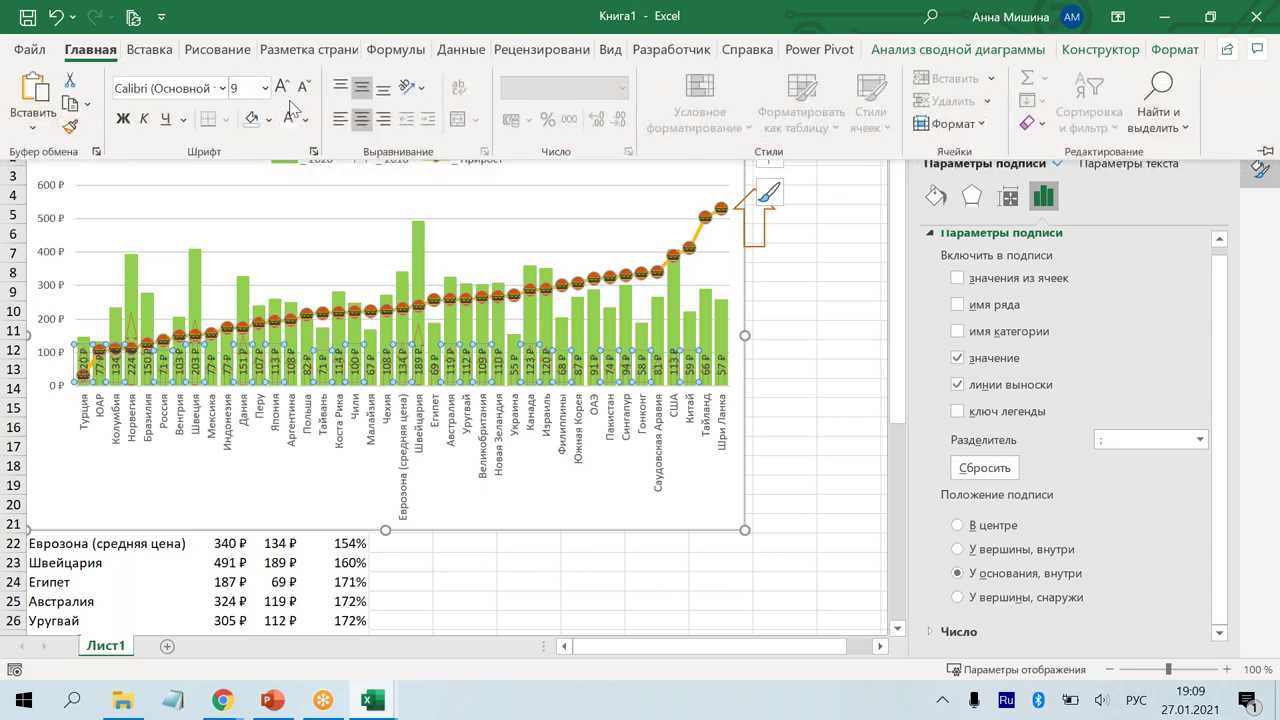
{"action": "left_click", "coordinate": [303, 87]}
{"action": "left_click", "coordinate": [303, 87]}
{"action": "left_click", "coordinate": [303, 87]}
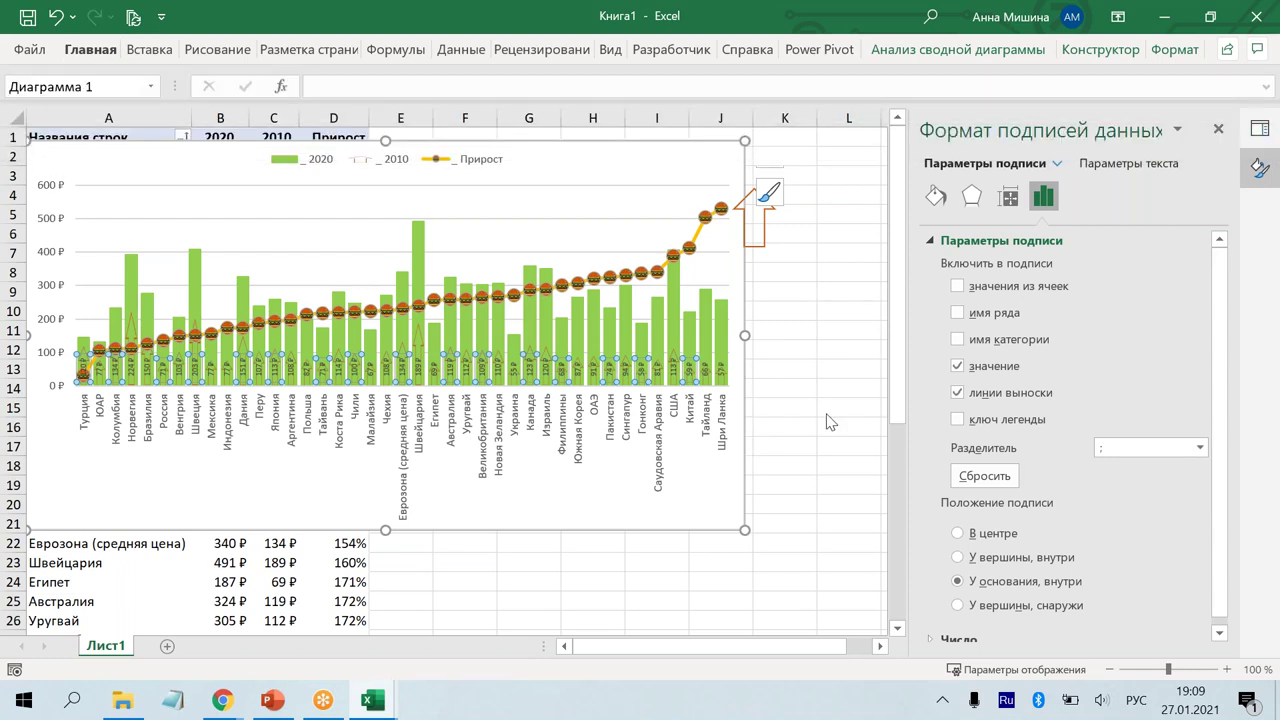
Step: Add data labels to the _ Прирост line and position them above the markers
{"action": "left_click", "coordinate": [722, 210]}
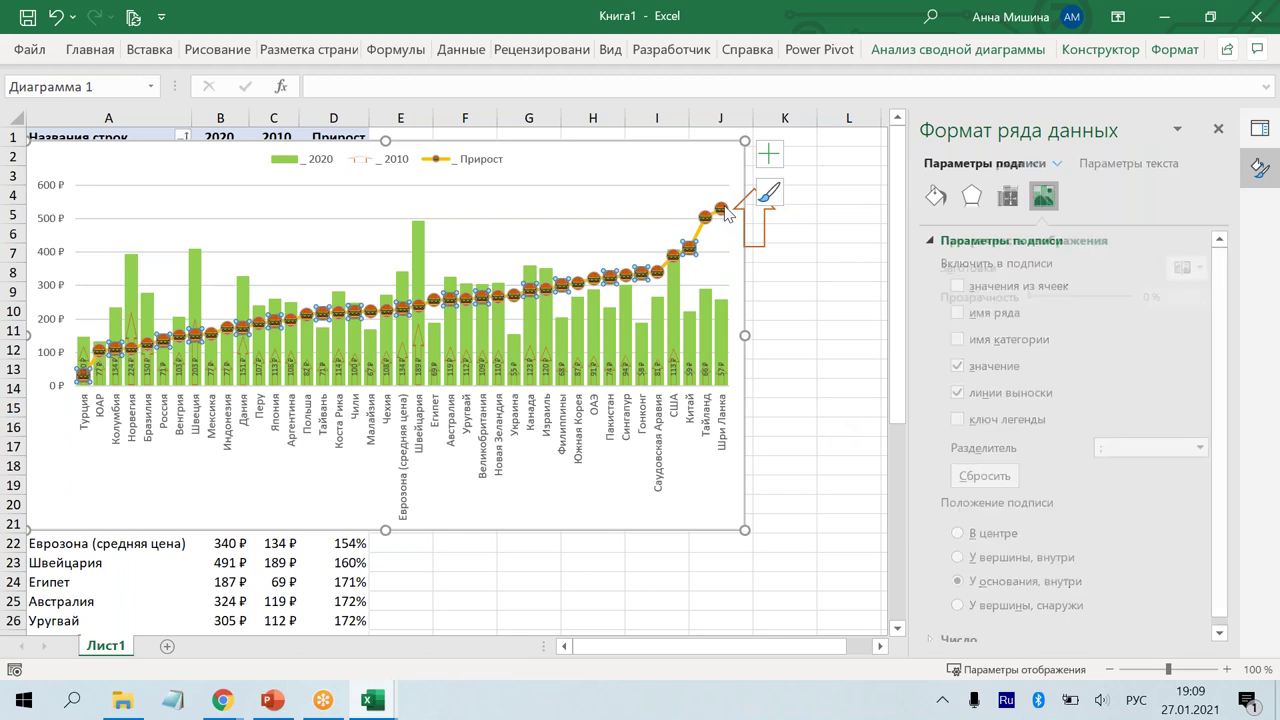
{"action": "left_click", "coordinate": [771, 156]}
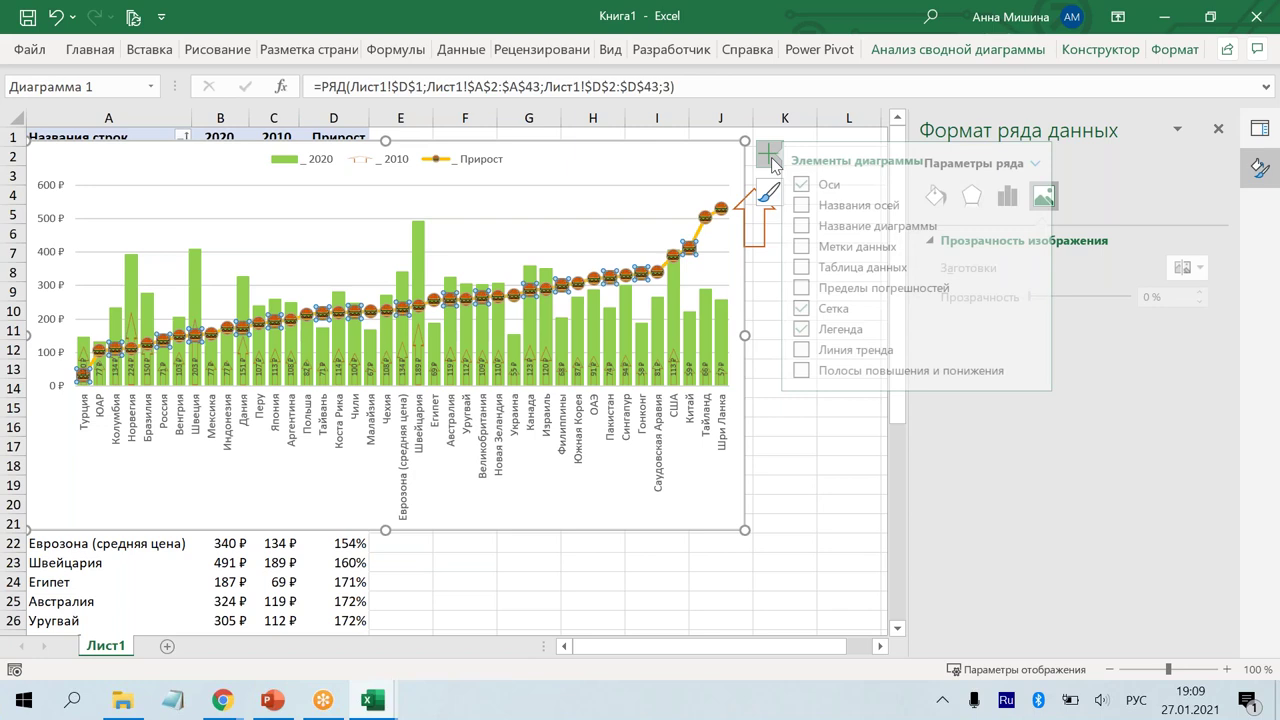
{"action": "left_click", "coordinate": [812, 247]}
{"action": "left_click", "coordinate": [724, 250]}
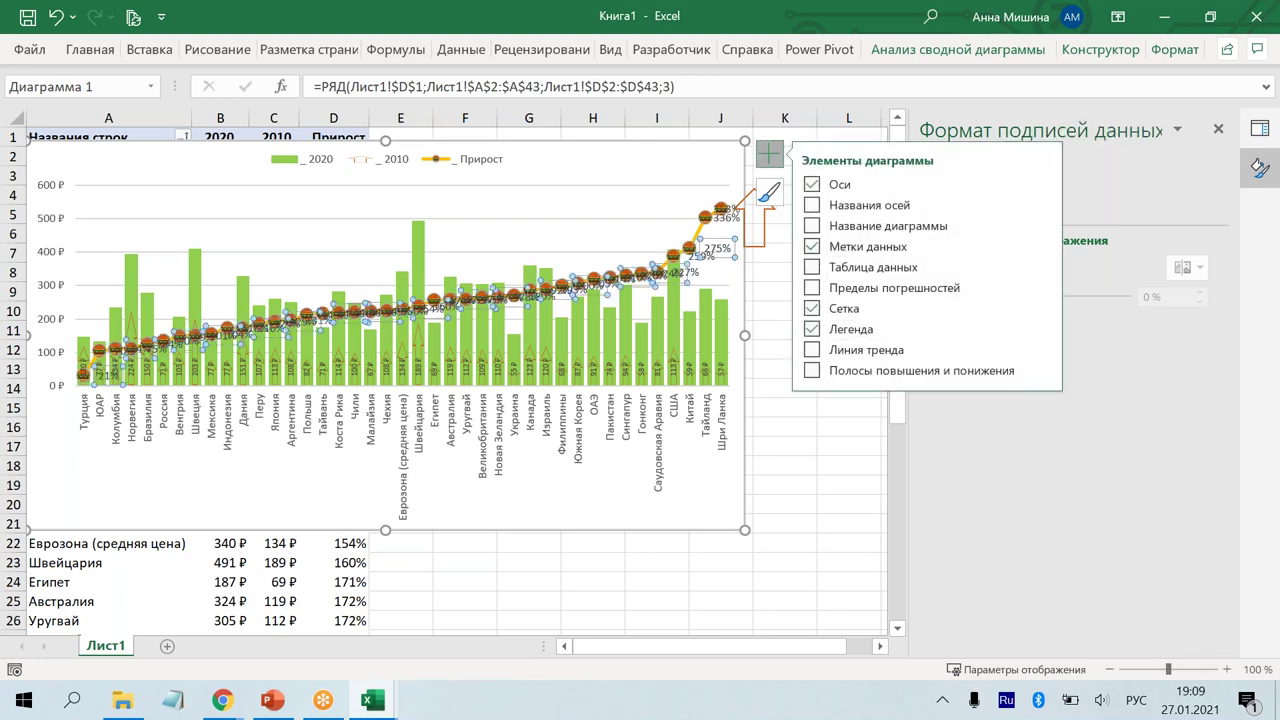
{"action": "scroll", "coordinate": [1005, 597], "scroll_direction": "down", "scroll_amount": 2}
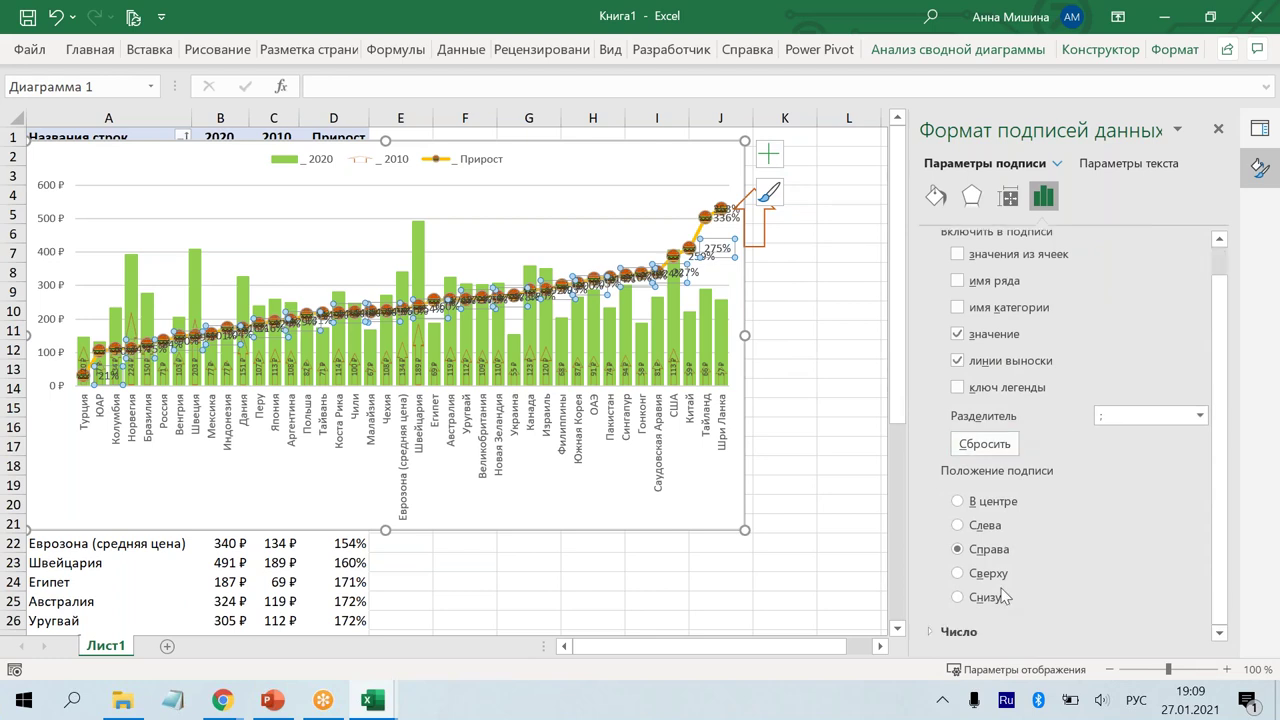
{"action": "left_click", "coordinate": [957, 573]}
Step: Rotate the _ Прирост data labels to read vertically upward and set their font size to 8
{"action": "left_click", "coordinate": [97, 55]}
{"action": "left_click", "coordinate": [415, 87]}
{"action": "left_click", "coordinate": [480, 203]}
{"action": "left_click", "coordinate": [304, 90]}
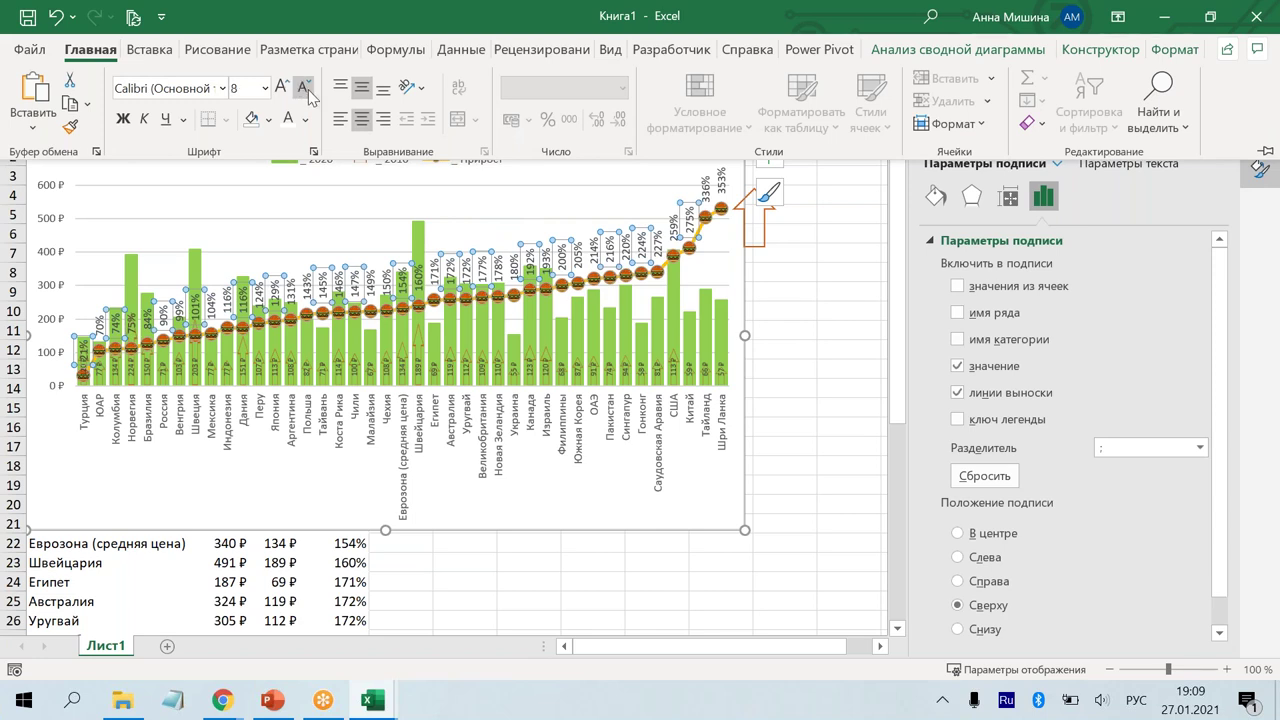
{"action": "left_click", "coordinate": [785, 420]}
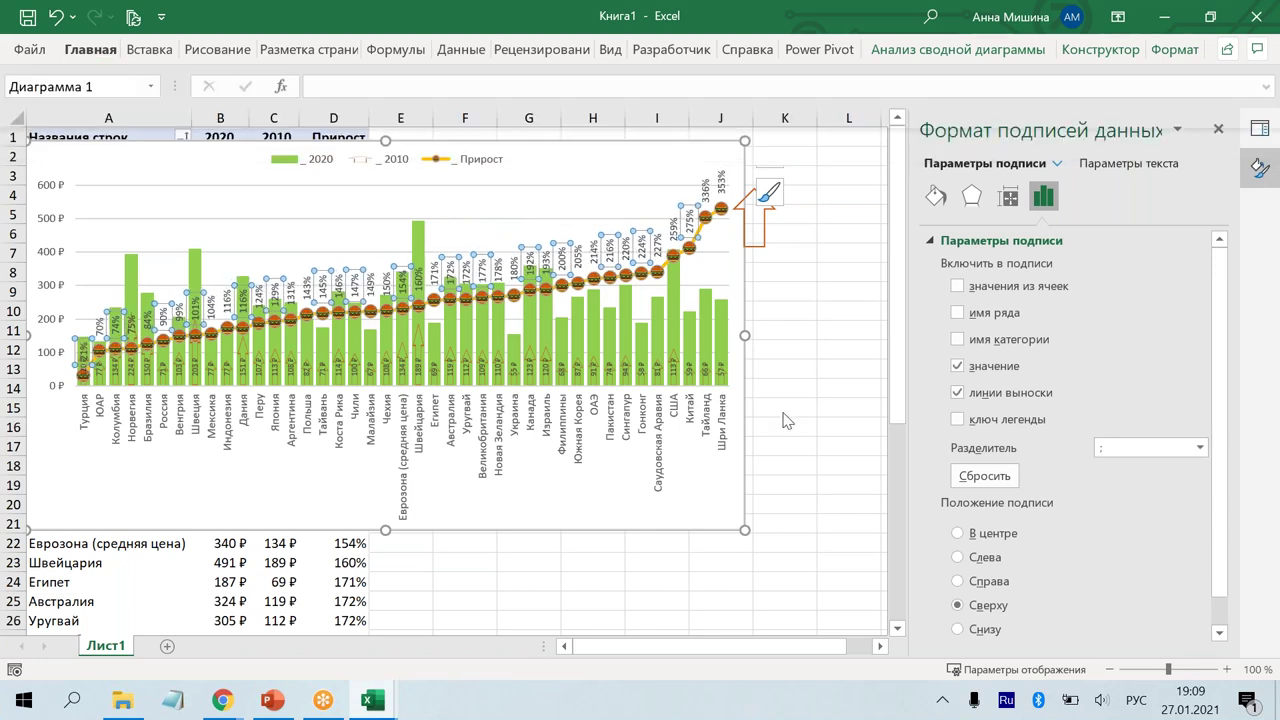
Step: Rename the sheet holding the pivot table and chart as прирост
{"action": "left_click", "coordinate": [714, 522]}
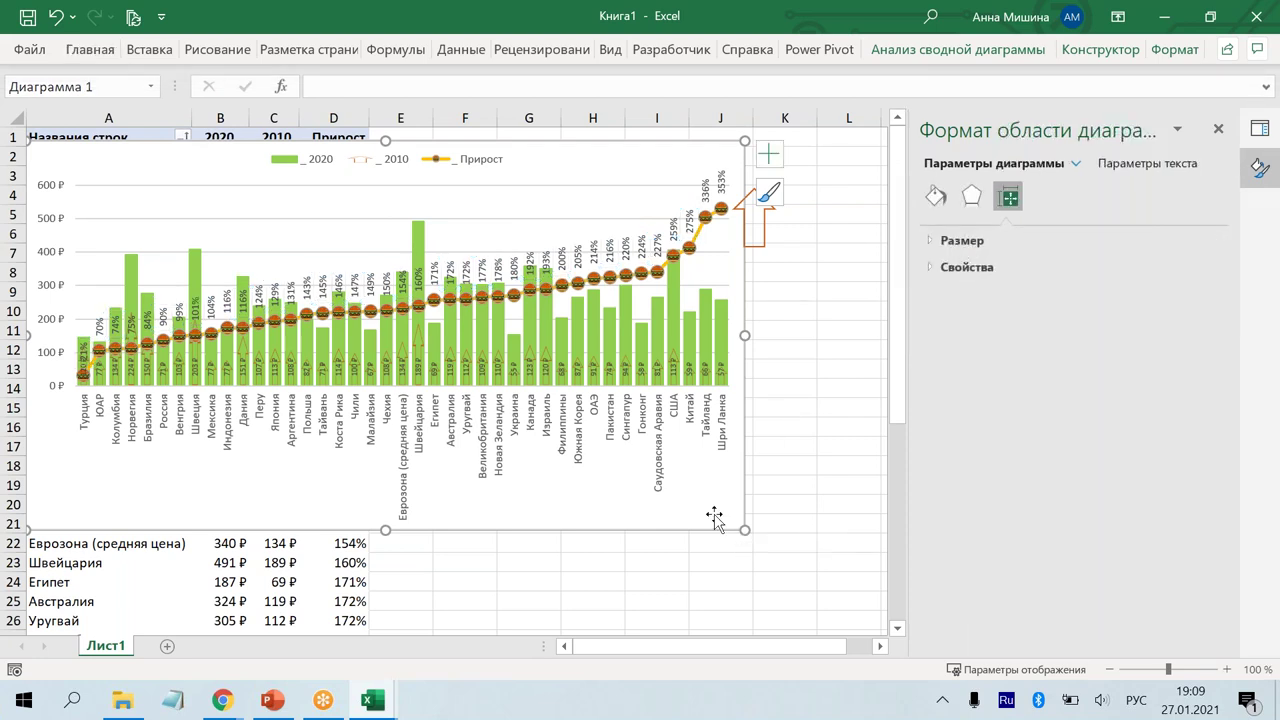
{"action": "double_click", "coordinate": [105, 646]}
{"action": "type", "text": "прирост"}
{"action": "key", "text": "Return"}
{"action": "left_click", "coordinate": [563, 599]}
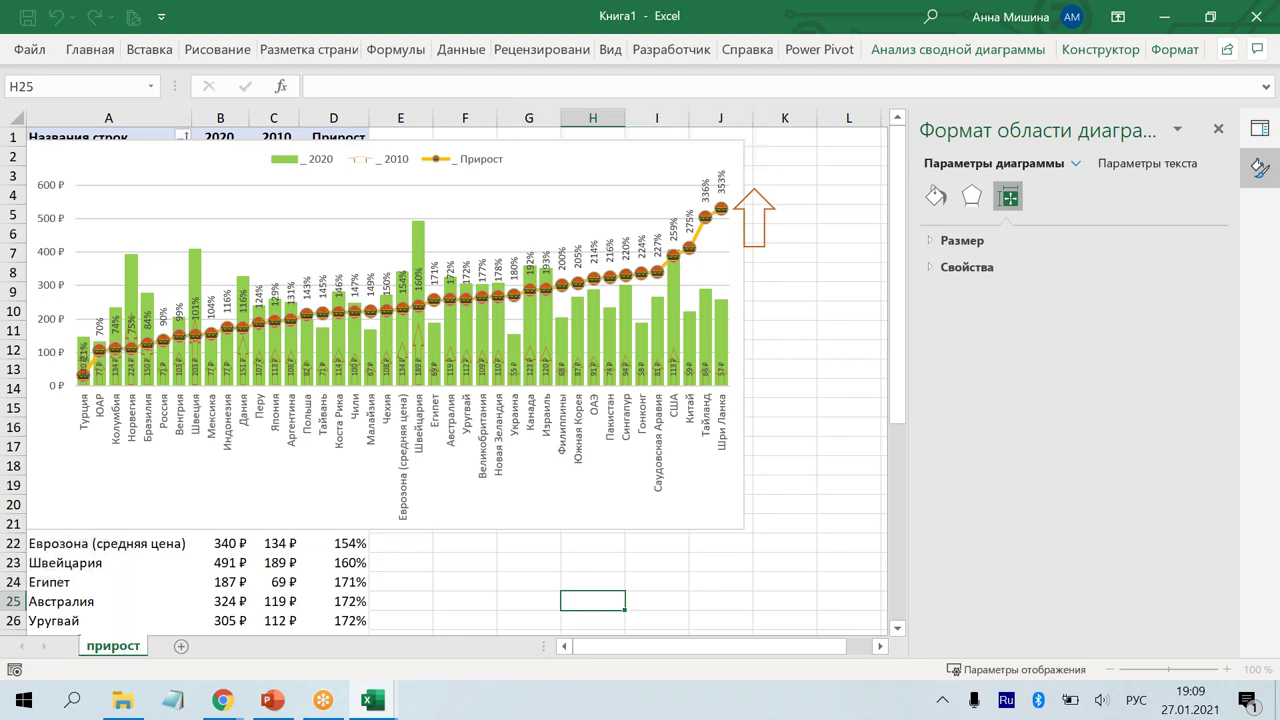
Step: Add a new worksheet, paste the pivot chart onto it and name the sheet Итого
{"action": "key", "text": "shift+F11"}
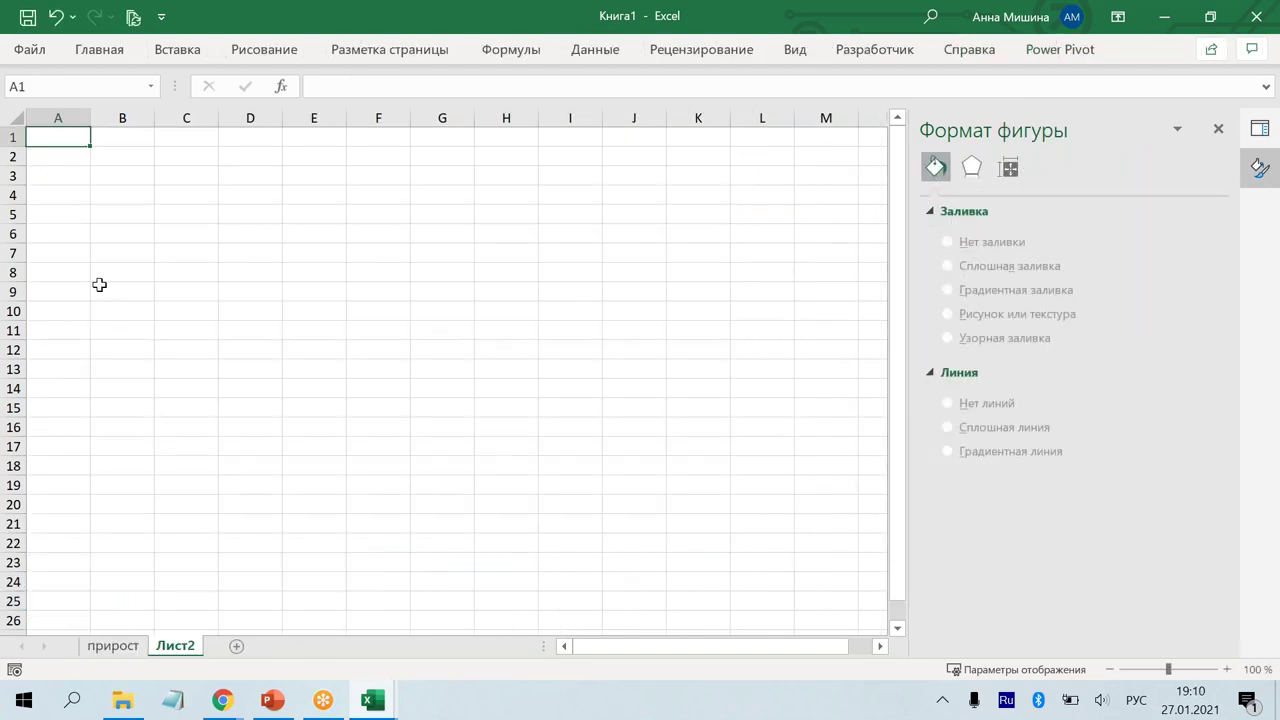
{"action": "key", "text": "ctrl+v"}
{"action": "double_click", "coordinate": [175, 645]}
{"action": "type", "text": "Итого"}
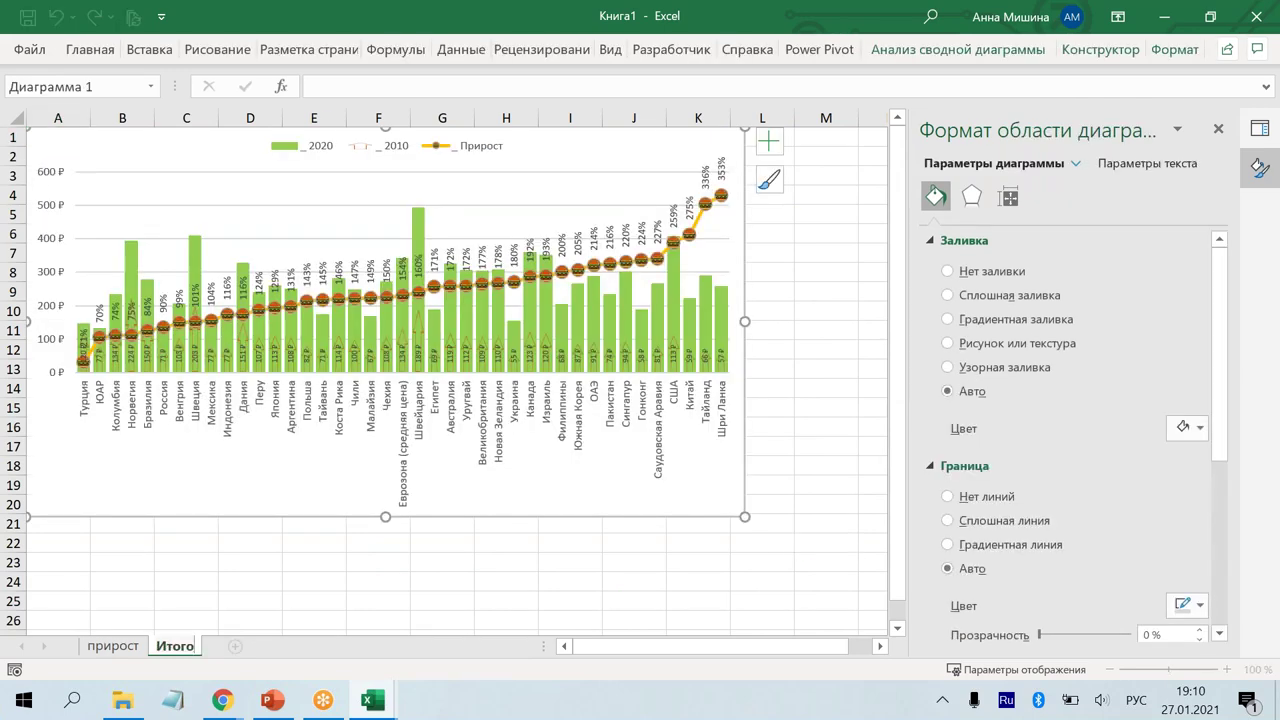
{"action": "key", "text": "Return"}
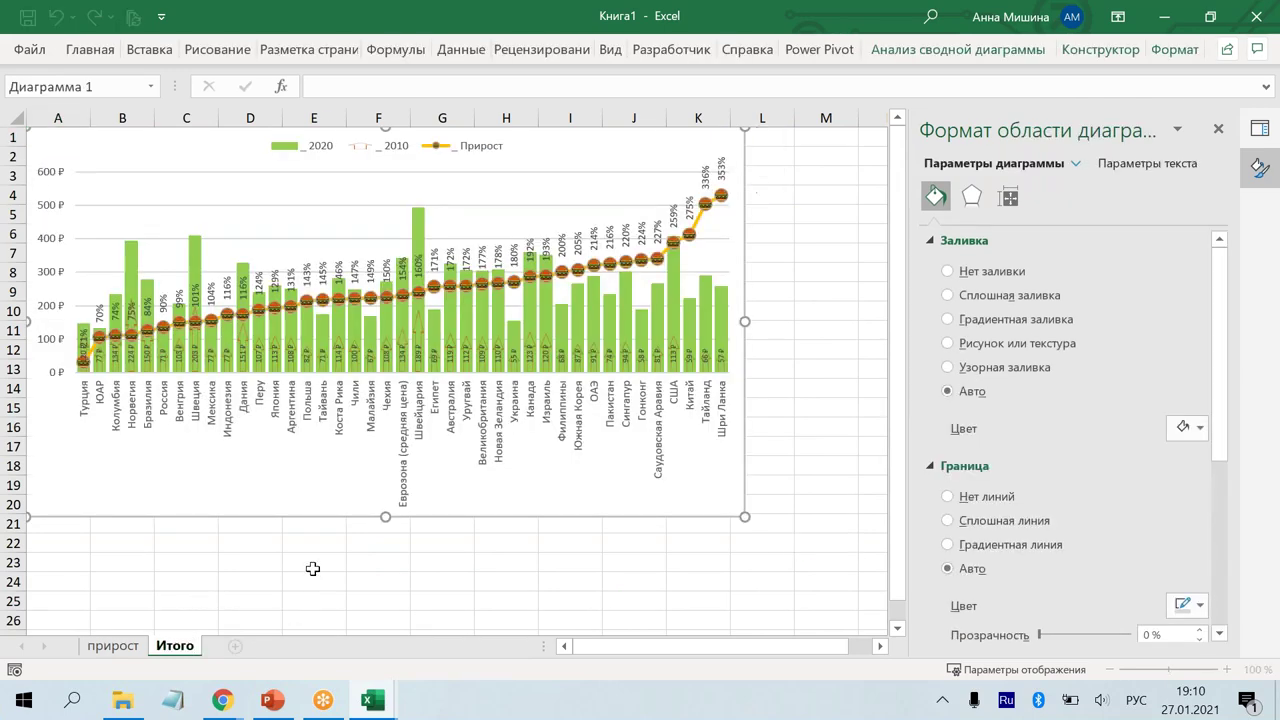
{"action": "left_click", "coordinate": [322, 567]}
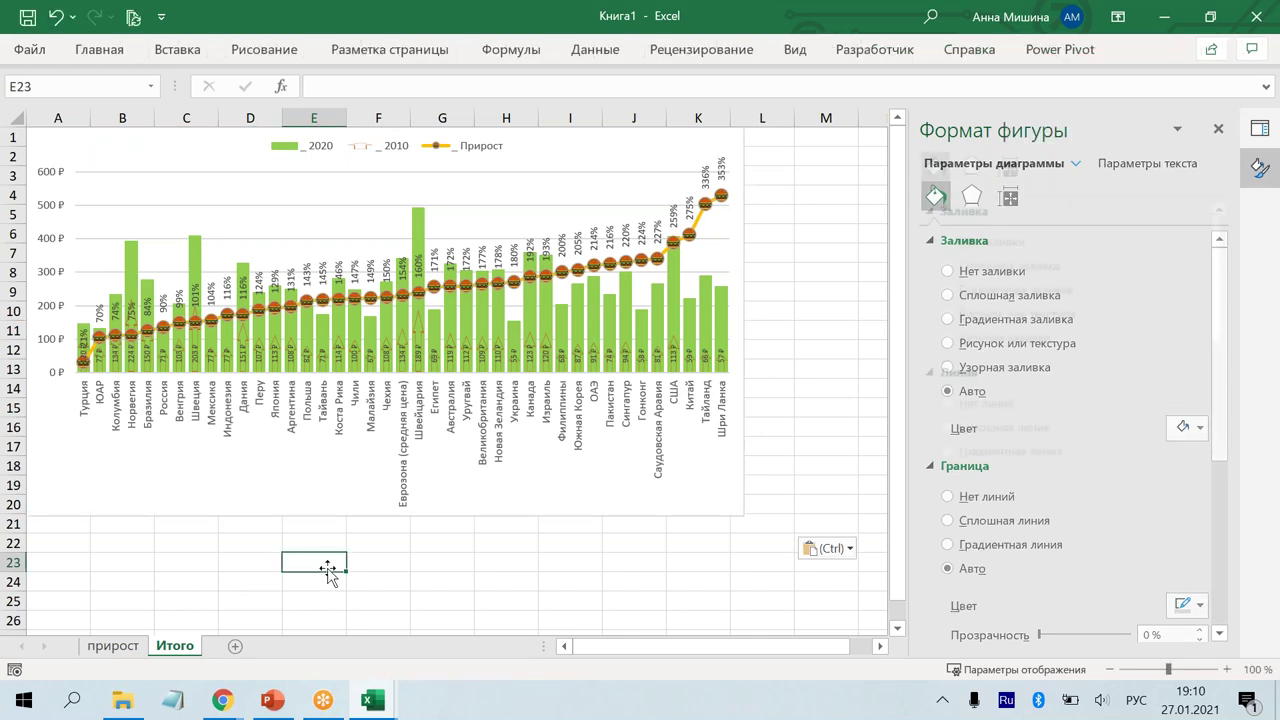
Step: Shift the pasted chart down so that it starts at row 2
{"action": "left_click", "coordinate": [549, 515]}
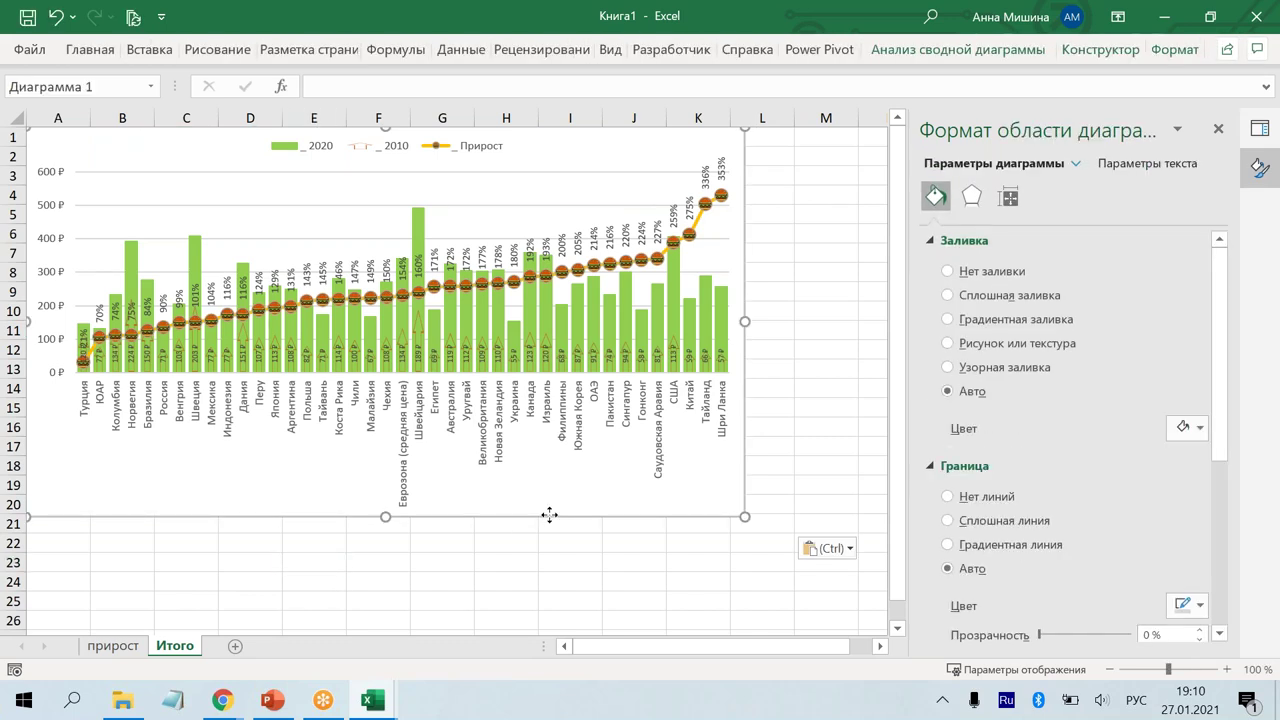
{"action": "left_click_drag", "start_coordinate": [549, 514], "coordinate": [545, 525]}
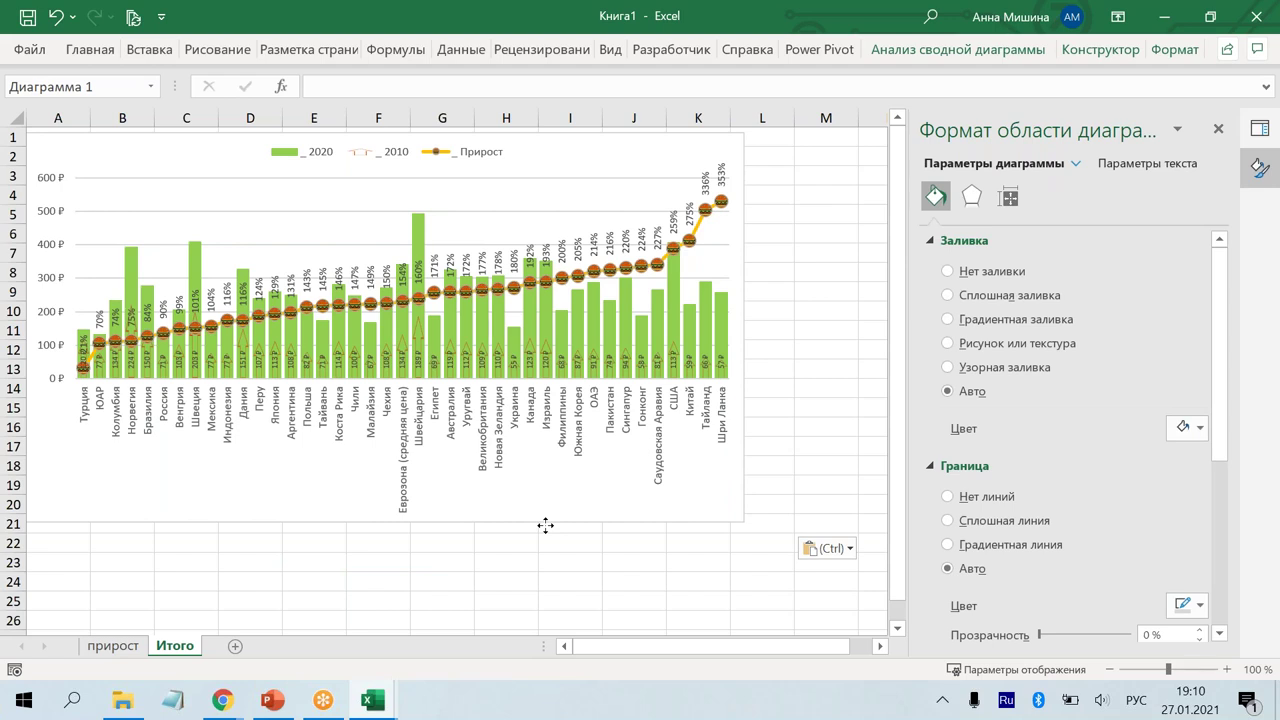
{"action": "left_click_drag", "start_coordinate": [545, 525], "coordinate": [545, 532]}
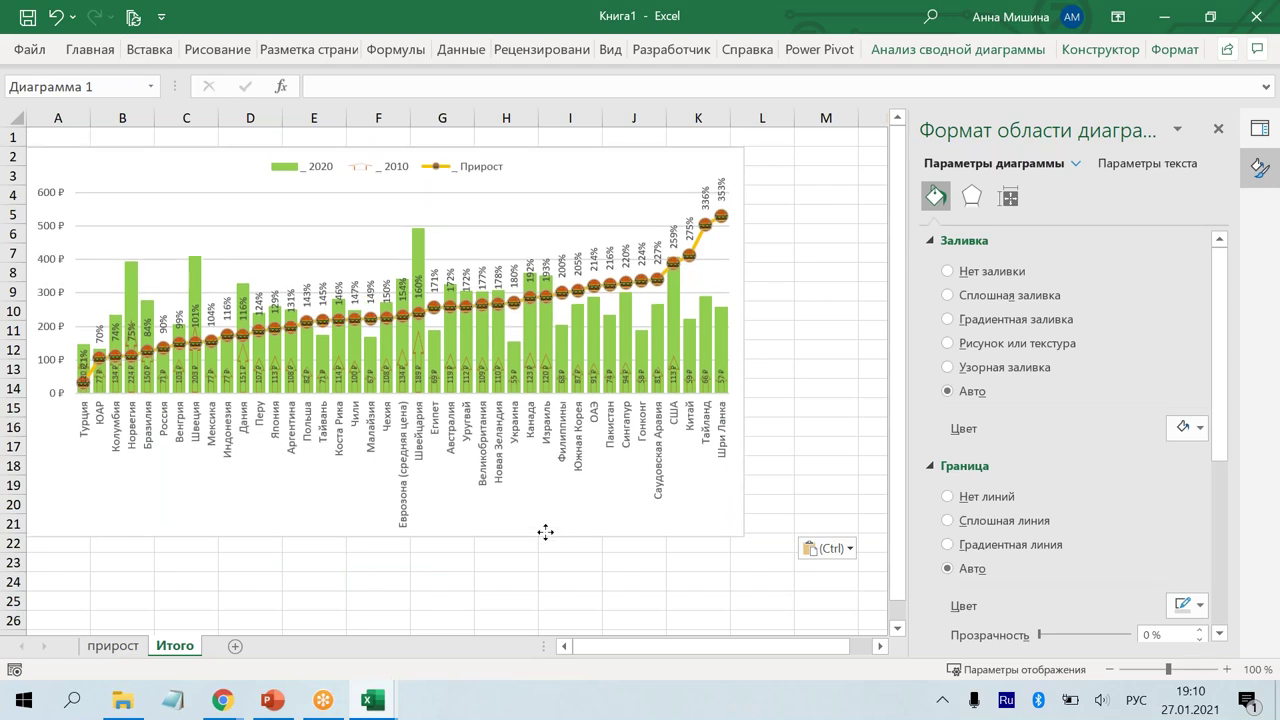
{"action": "left_click_drag", "start_coordinate": [545, 532], "coordinate": [545, 532]}
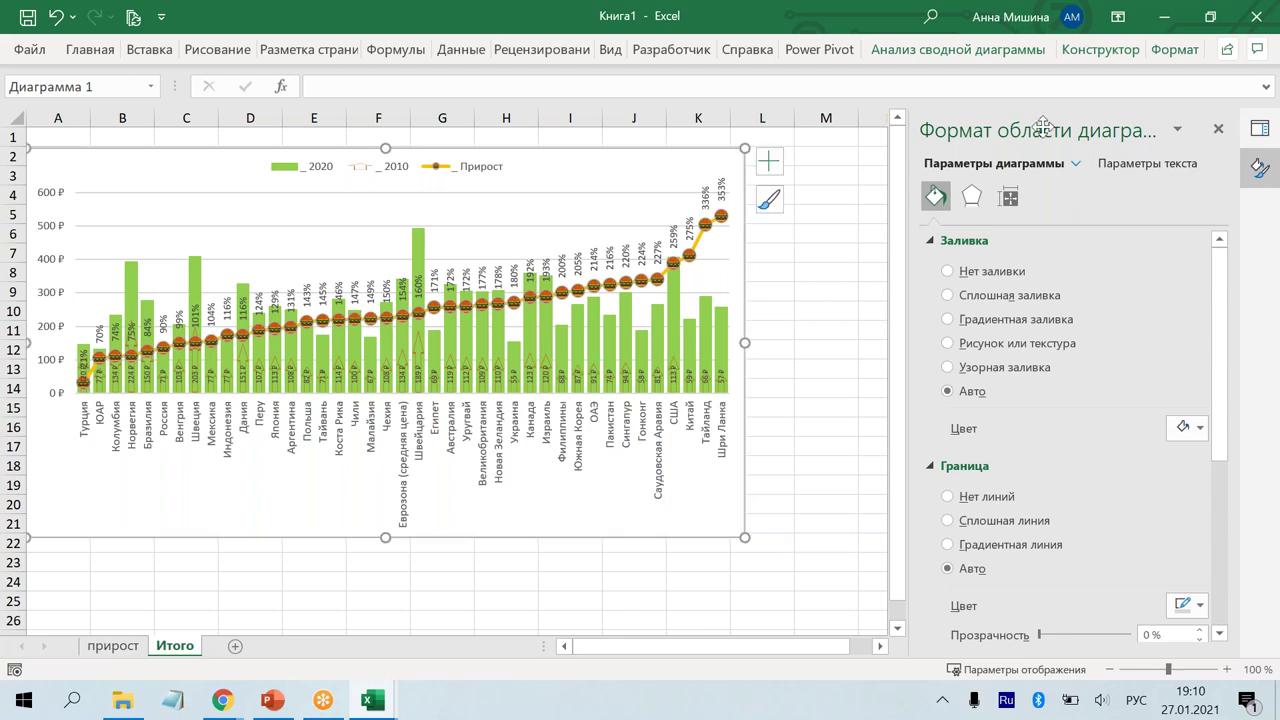
Step: Hide the gridlines on the Итого sheet
{"action": "left_click", "coordinate": [610, 49]}
{"action": "left_click", "coordinate": [826, 272]}
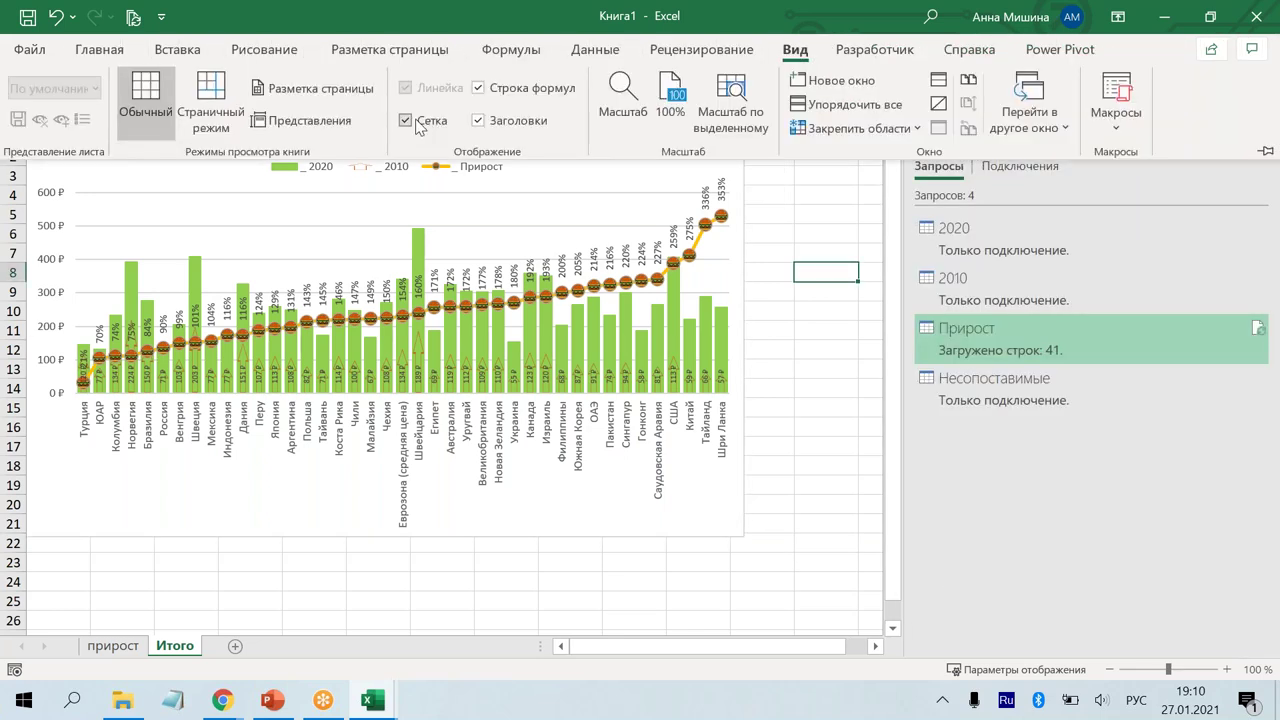
{"action": "left_click", "coordinate": [416, 121]}
Step: Narrow the chart to end at column J and insert a slicer for its Страна field
{"action": "left_click", "coordinate": [740, 338]}
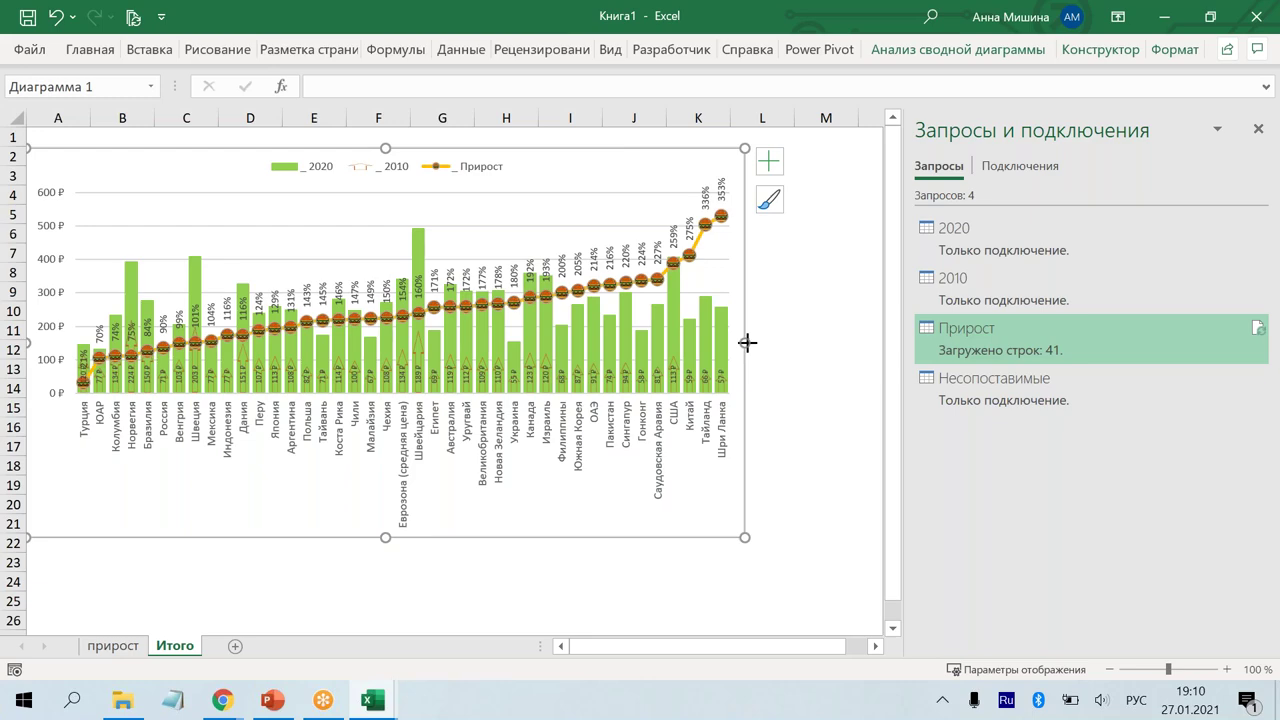
{"action": "left_click_drag", "start_coordinate": [746, 342], "coordinate": [665, 343]}
{"action": "left_click", "coordinate": [149, 49]}
{"action": "left_click", "coordinate": [900, 118]}
{"action": "key", "text": "Escape"}
{"action": "key", "text": "Escape"}
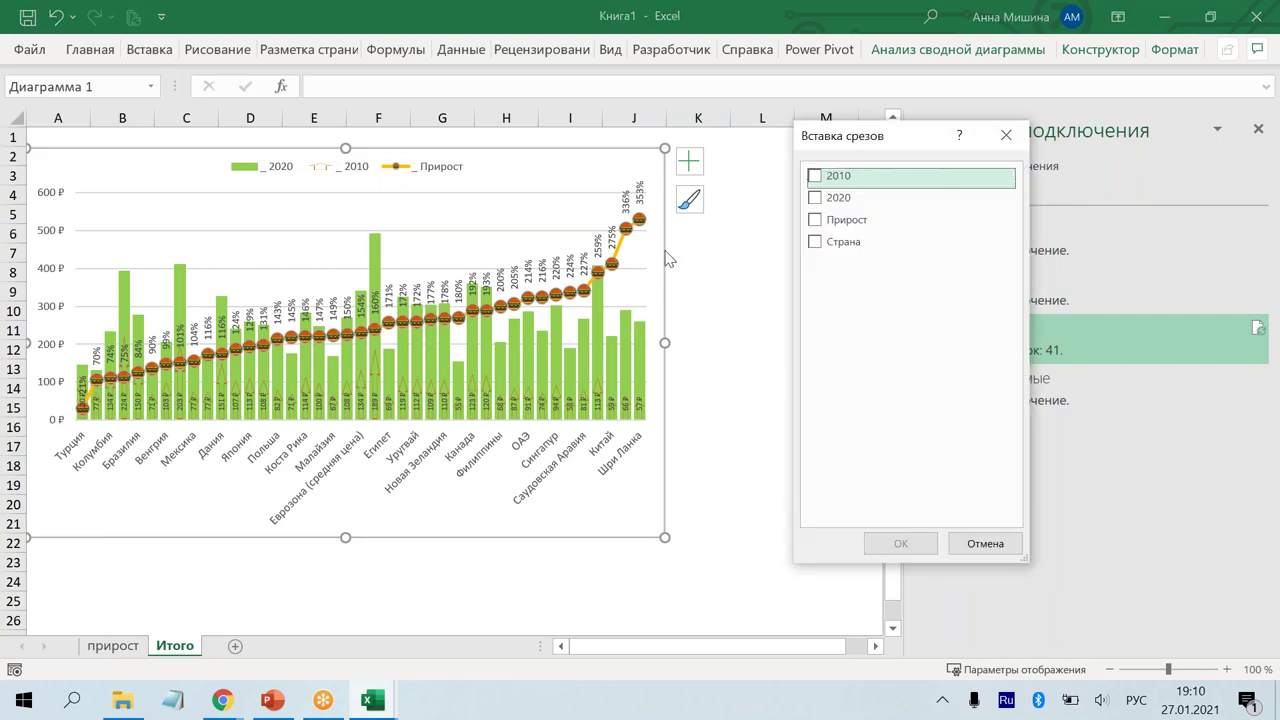
{"action": "left_click", "coordinate": [814, 243]}
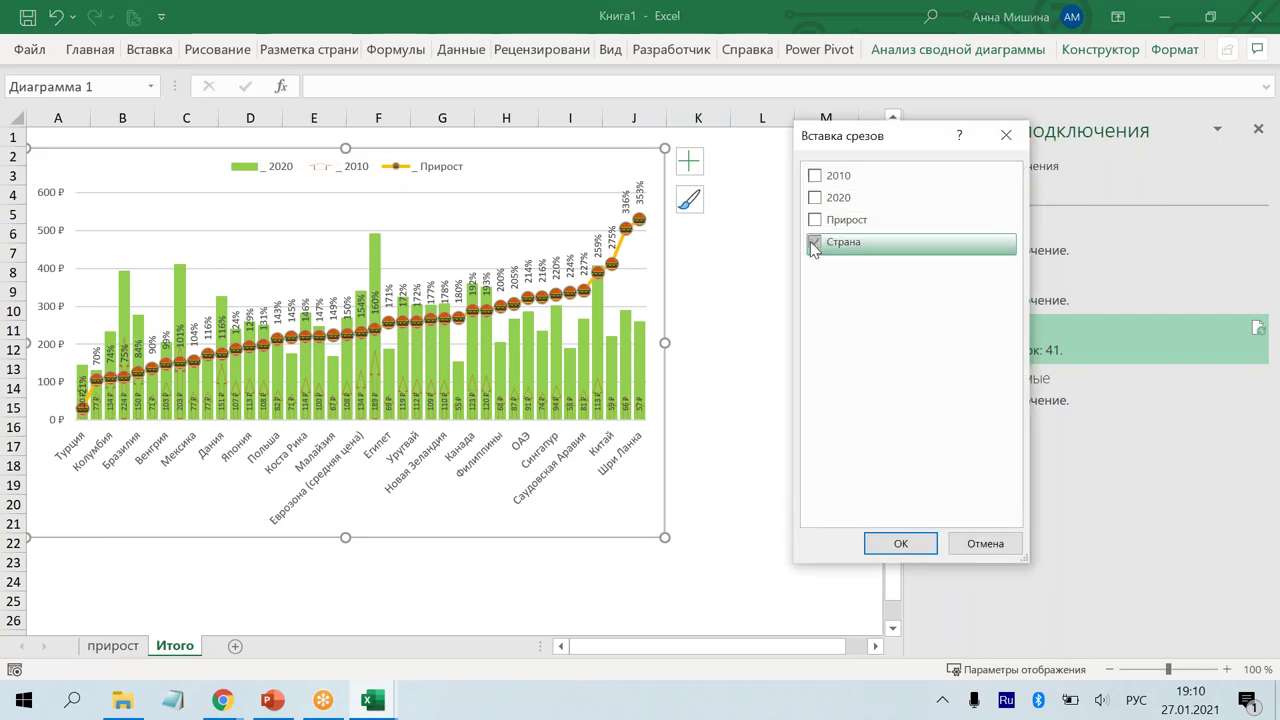
{"action": "left_click", "coordinate": [898, 544]}
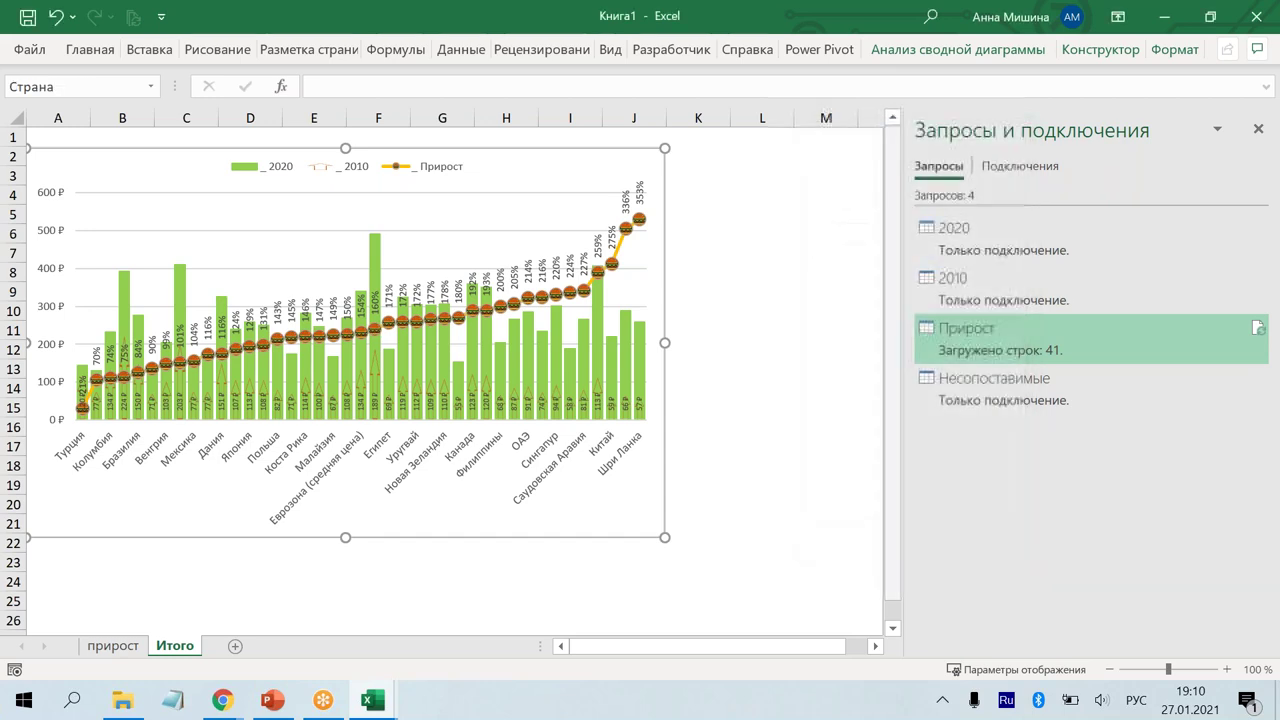
Step: Place the Страна slicer to the right of the chart and arrange its buttons in 2 columns
{"action": "left_click_drag", "start_coordinate": [399, 260], "coordinate": [693, 158]}
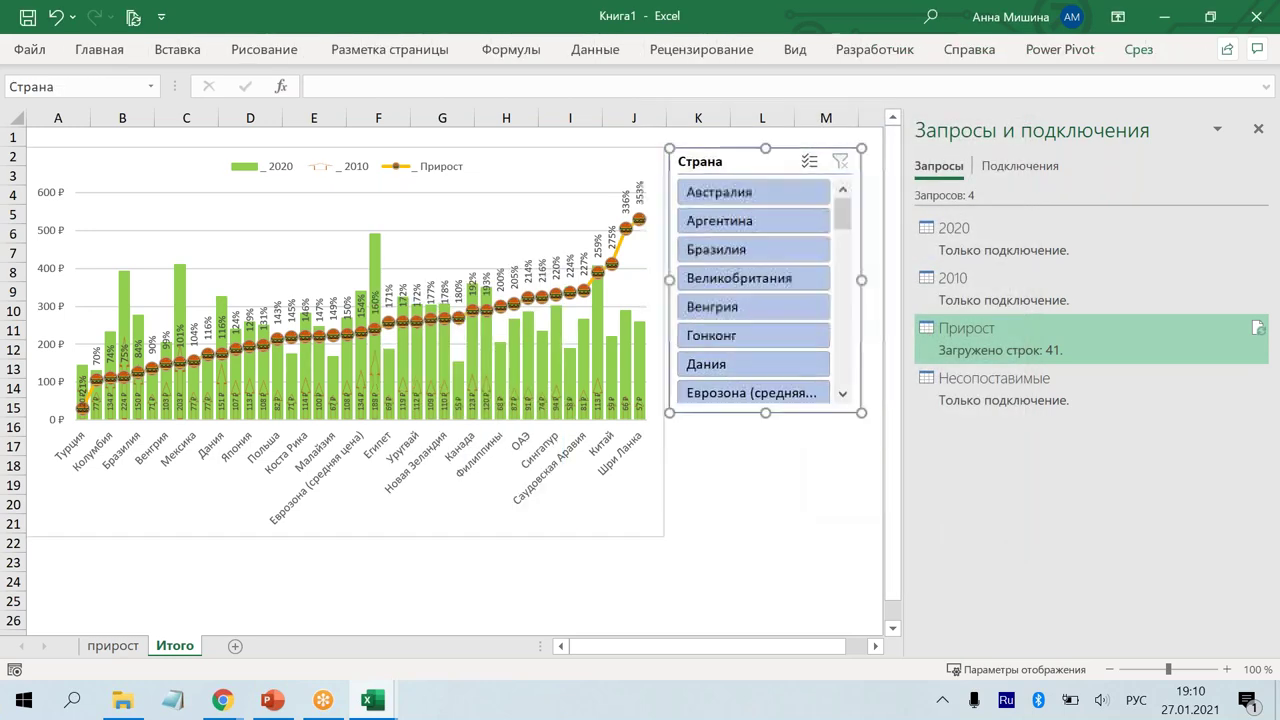
{"action": "left_click", "coordinate": [1141, 50]}
{"action": "left_click", "coordinate": [995, 74]}
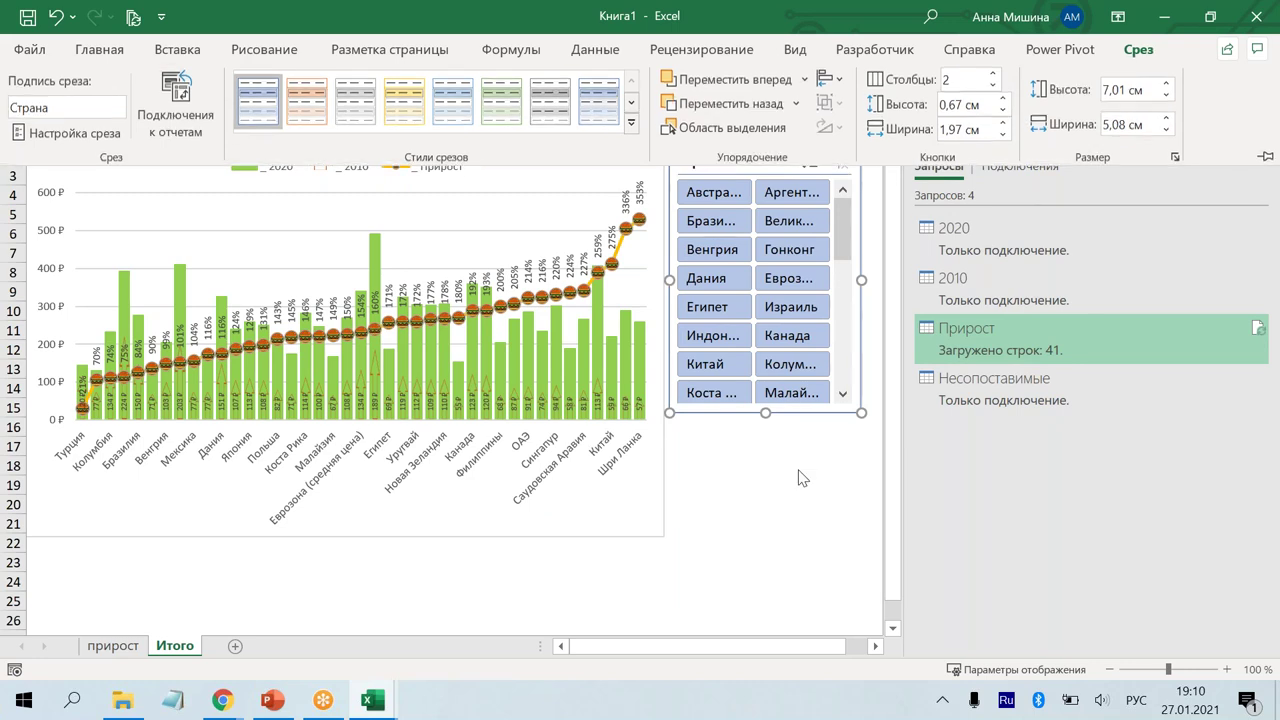
{"action": "key", "text": "Escape"}
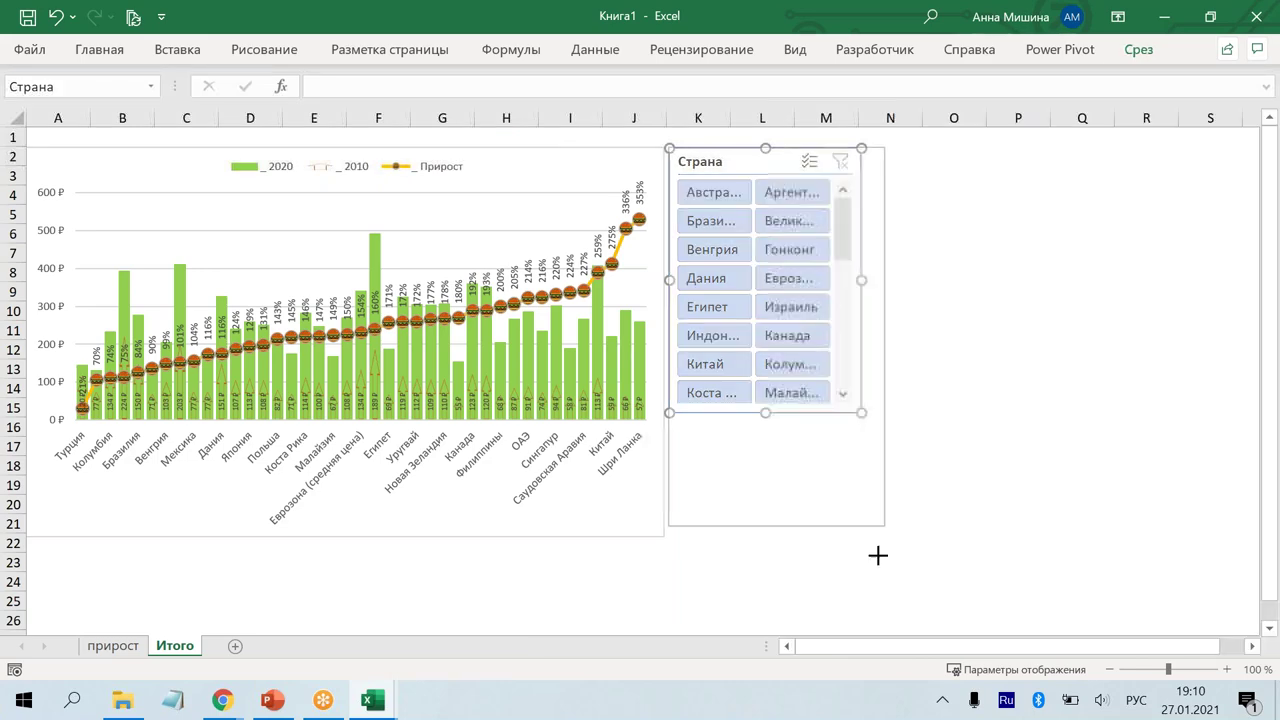
Step: Enlarge the Страна slicer in width and height until all country buttons fit without scrolling
{"action": "left_click_drag", "start_coordinate": [861, 412], "coordinate": [879, 619]}
{"action": "scroll", "coordinate": [873, 601], "scroll_direction": "down", "scroll_amount": 1}
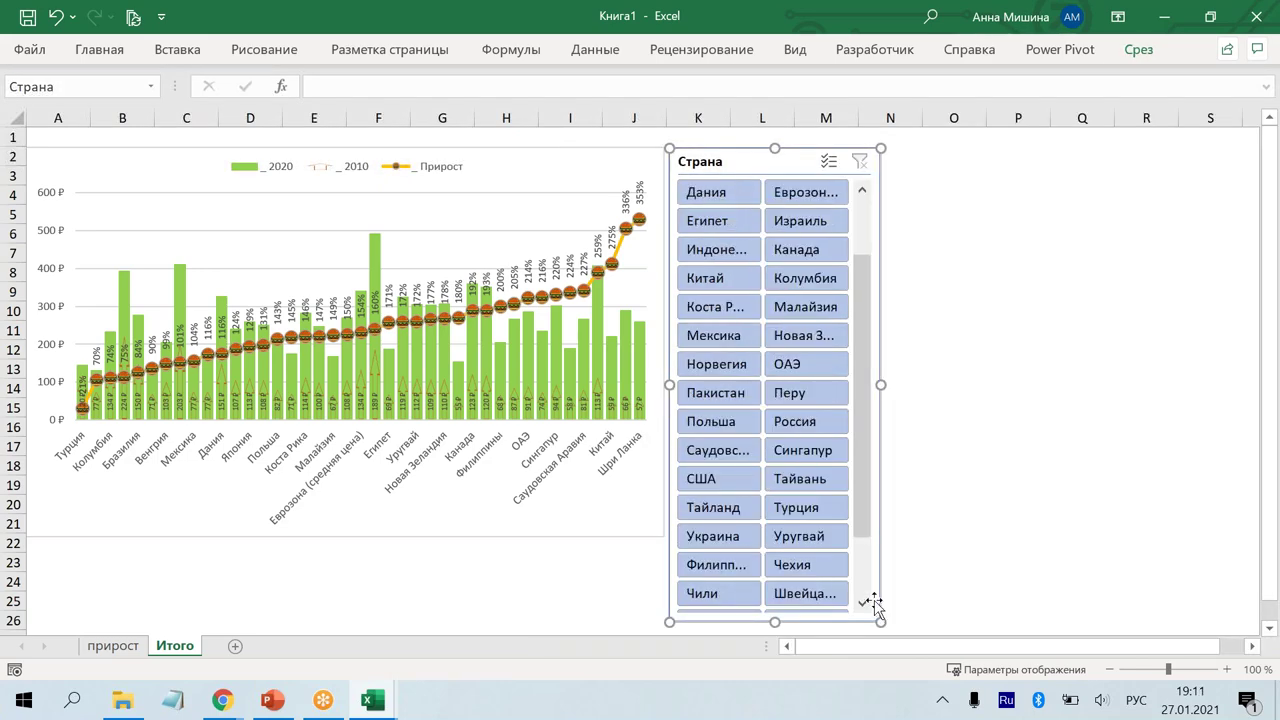
{"action": "scroll", "coordinate": [873, 601], "scroll_direction": "down", "scroll_amount": 1}
{"action": "left_click", "coordinate": [969, 533]}
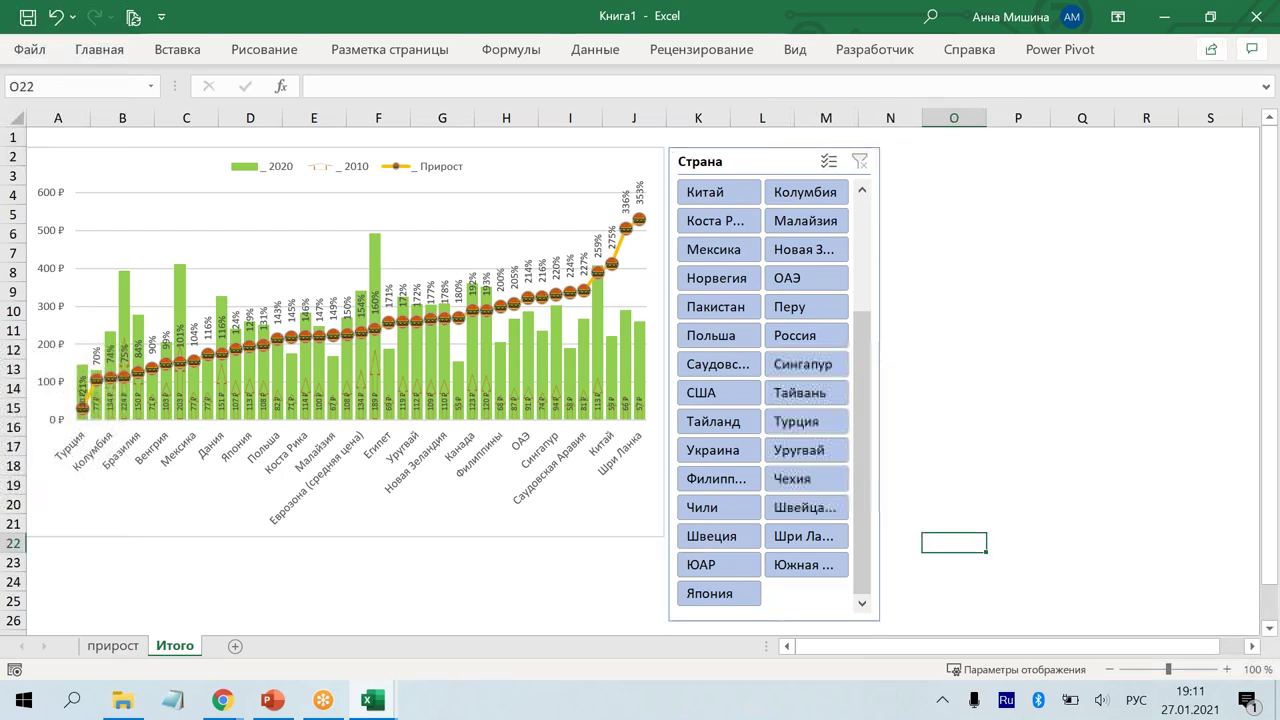
{"action": "scroll", "coordinate": [759, 544], "scroll_direction": "down", "scroll_amount": 1}
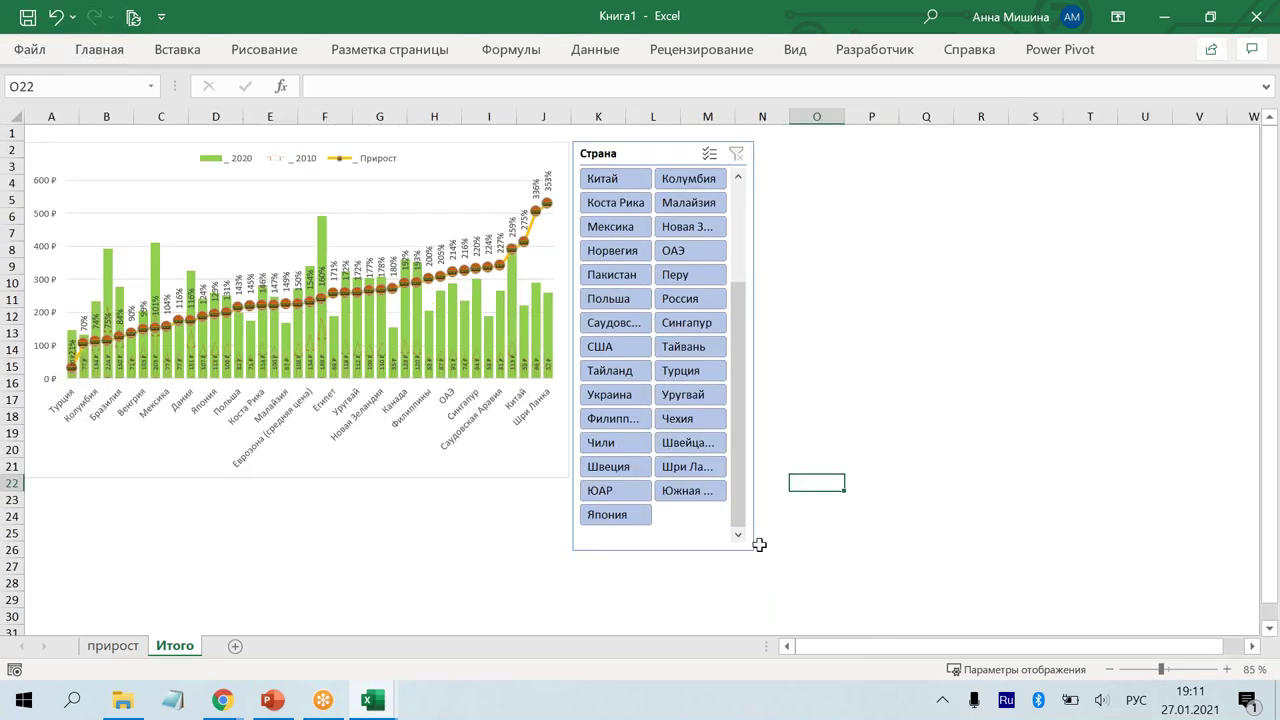
{"action": "left_click", "coordinate": [759, 544]}
{"action": "left_click_drag", "start_coordinate": [753, 550], "coordinate": [778, 627]}
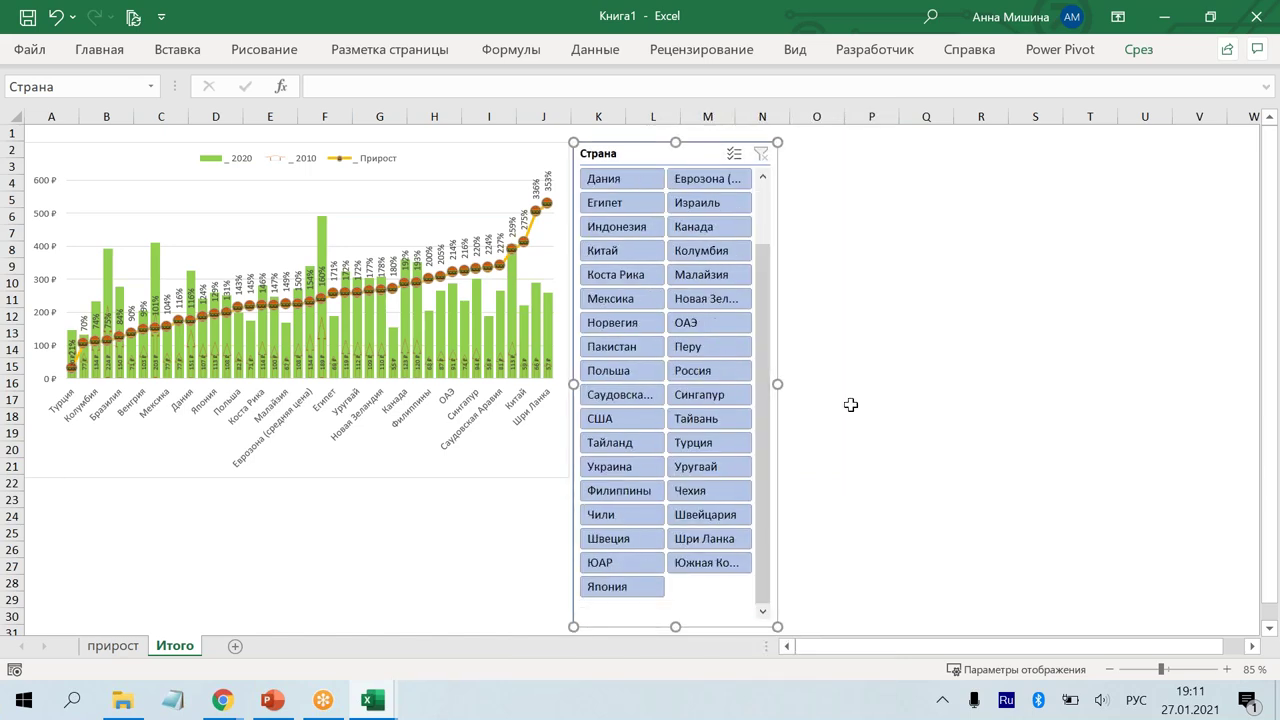
{"action": "left_click", "coordinate": [850, 404]}
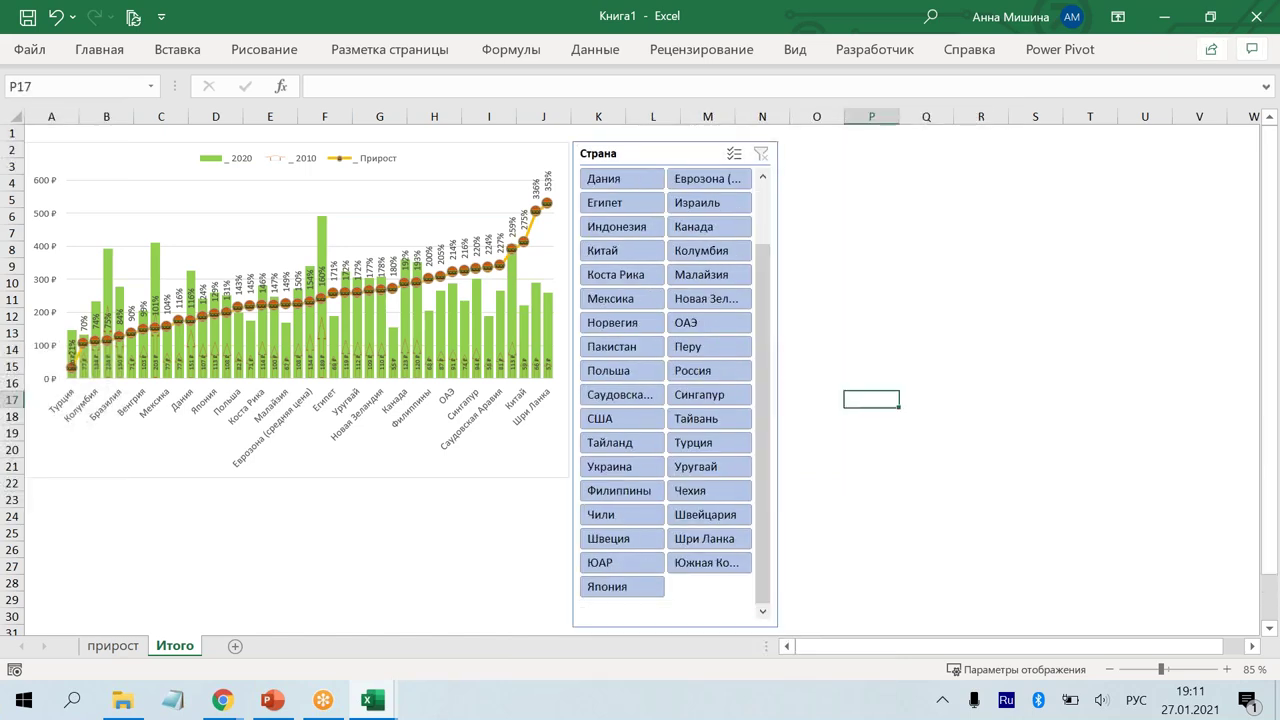
{"action": "scroll", "coordinate": [640, 370], "scroll_direction": "down", "scroll_amount": 1}
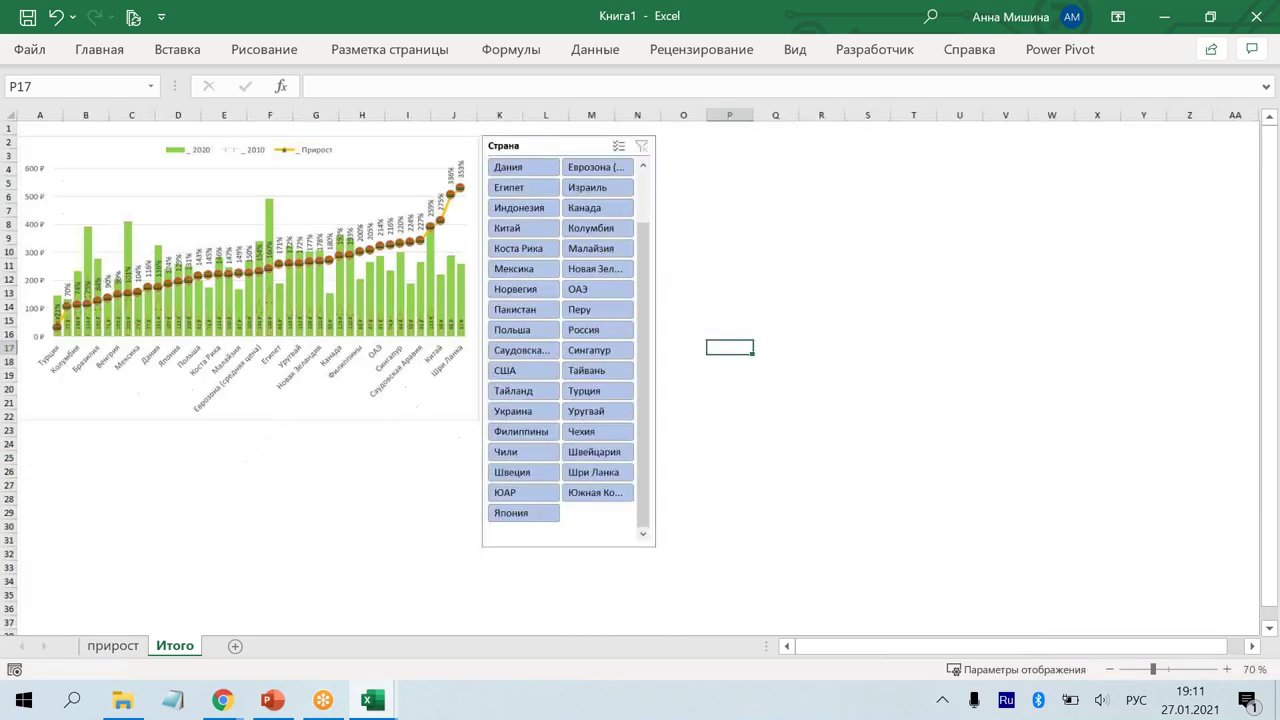
{"action": "left_click_drag", "start_coordinate": [633, 522], "coordinate": [638, 591]}
Step: Enlarge the chart to span about columns A to L down to row 26, and align the slicer beside it
{"action": "left_click", "coordinate": [460, 400]}
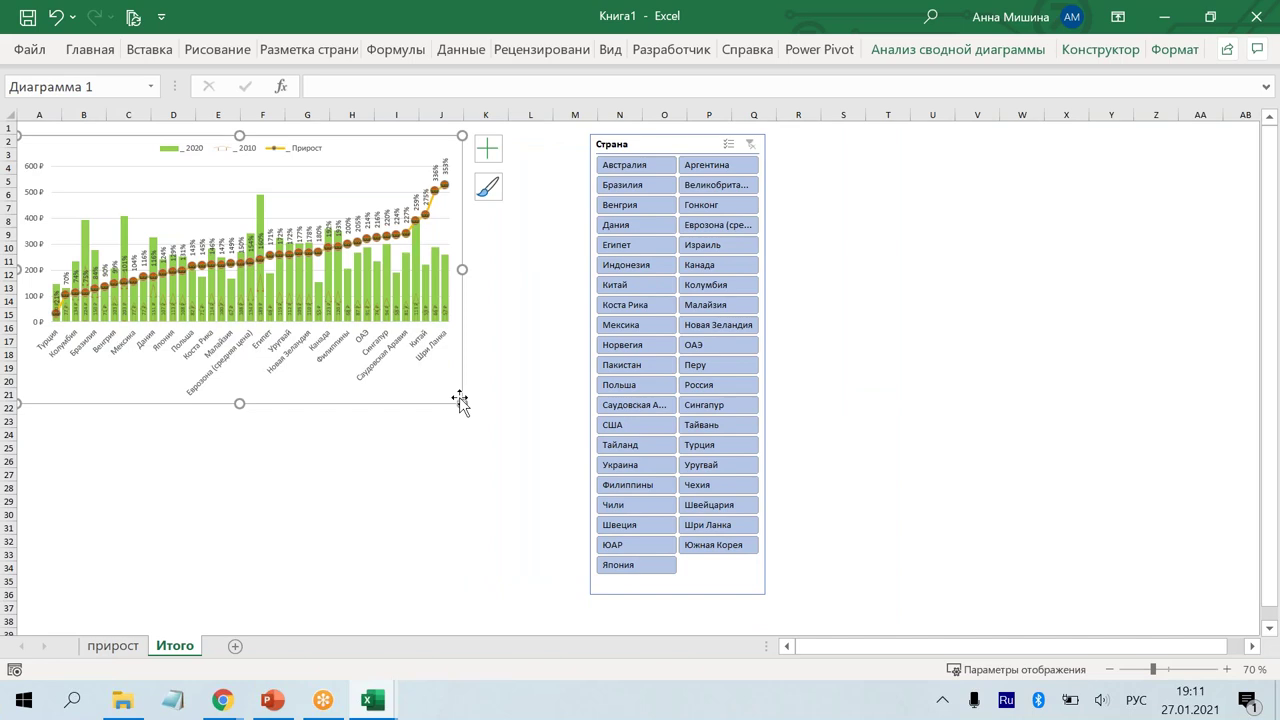
{"action": "left_click_drag", "start_coordinate": [460, 400], "coordinate": [563, 466]}
{"action": "left_click_drag", "start_coordinate": [691, 142], "coordinate": [673, 143]}
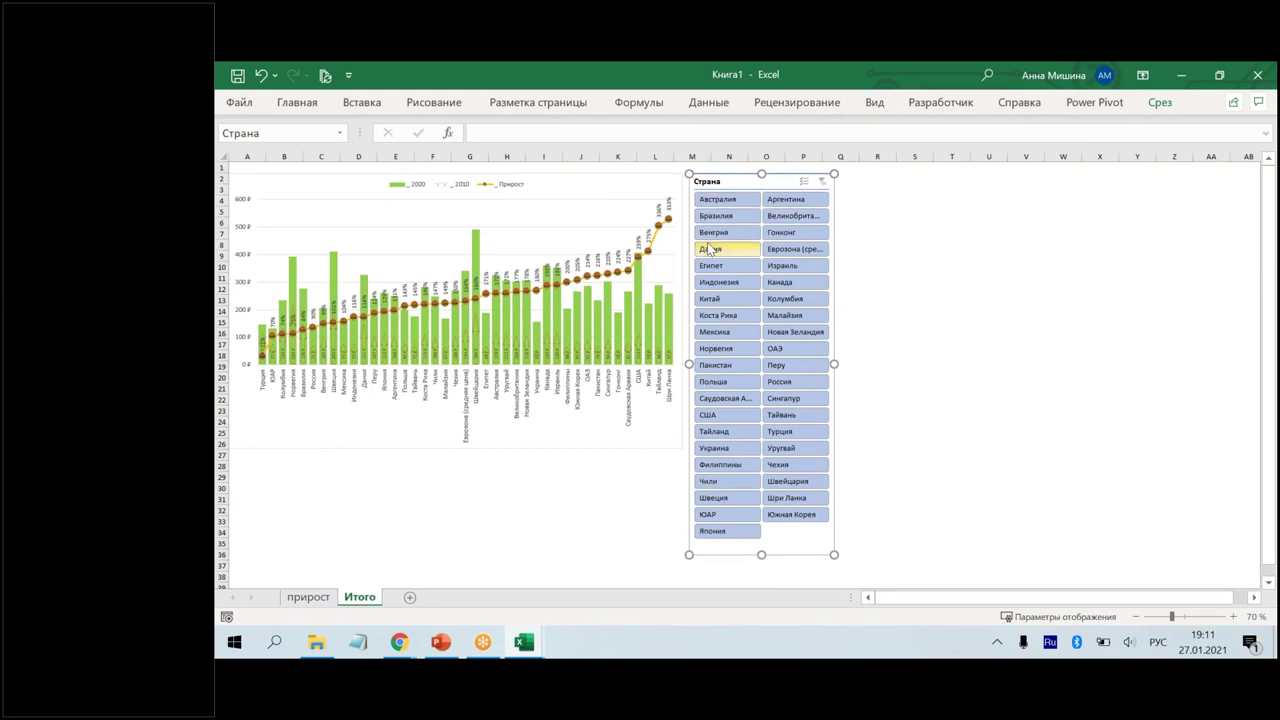
Step: Filter the chart with the slicer to the block of countries from Индонезия through Швейцария
{"action": "left_click_drag", "start_coordinate": [714, 285], "coordinate": [788, 481]}
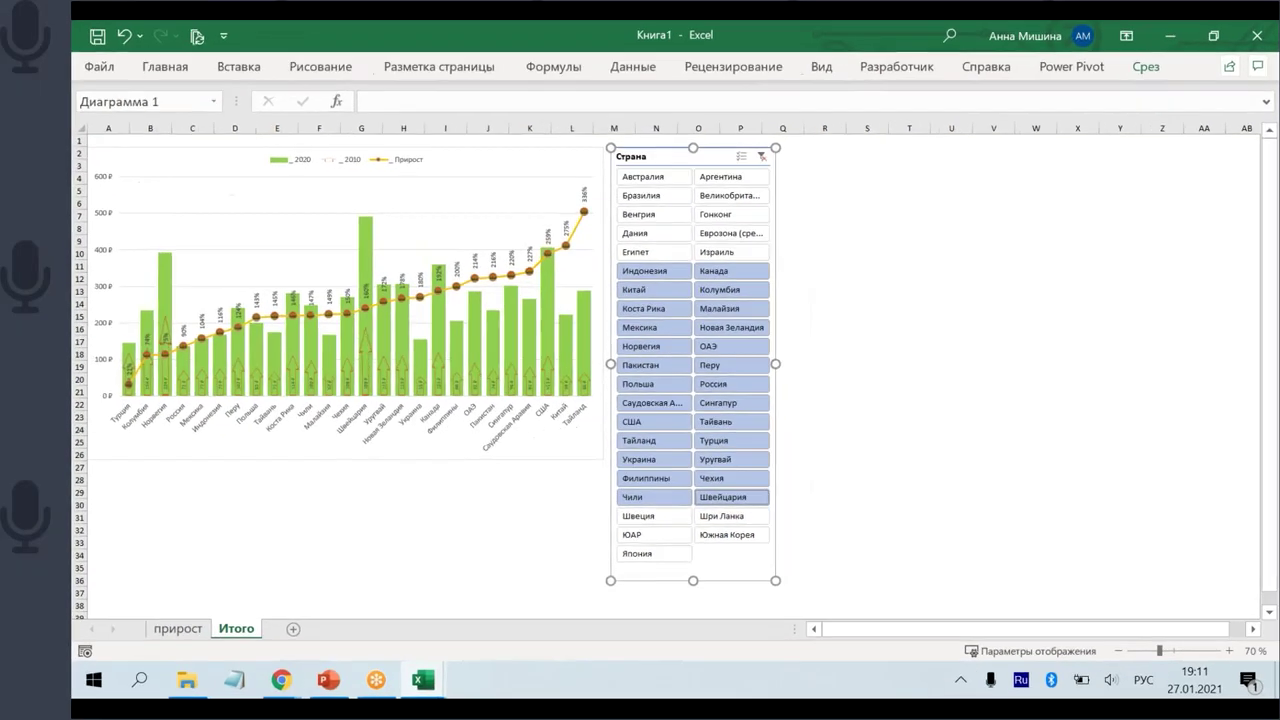
Step: Increase the font size of the _ 2010 data labels to 8
{"action": "left_click", "coordinate": [609, 374]}
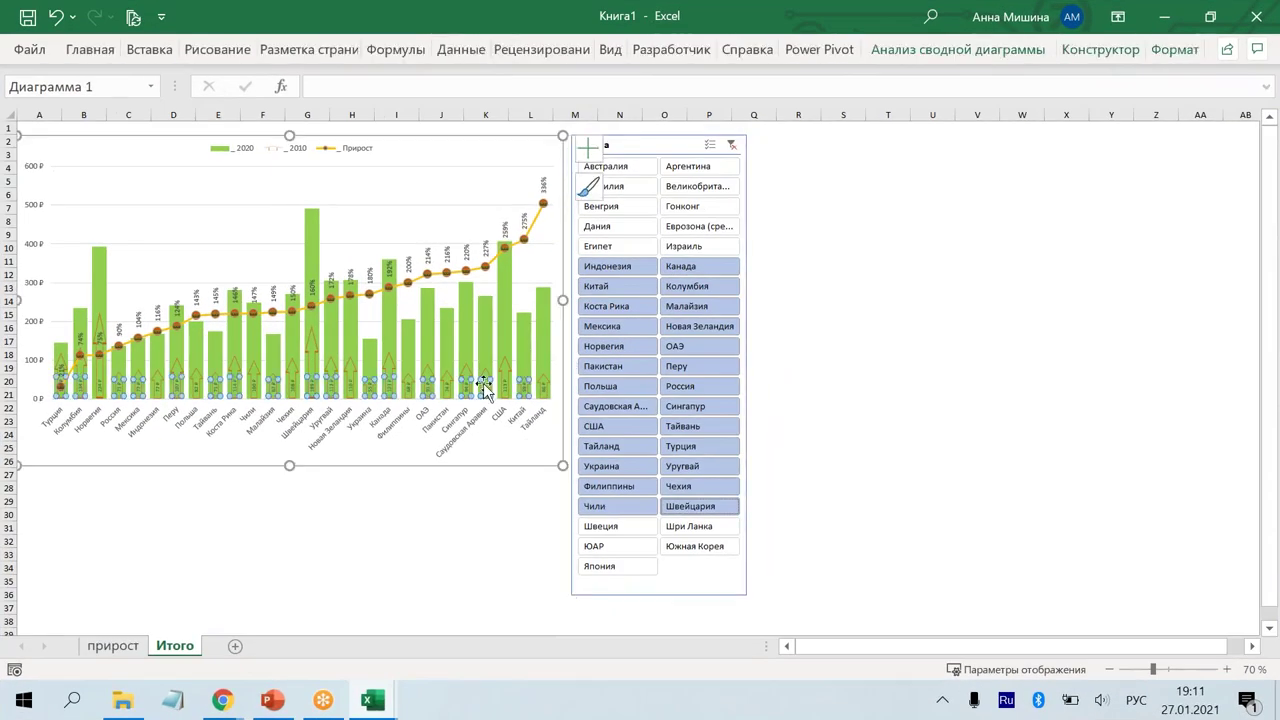
{"action": "left_click", "coordinate": [90, 49]}
{"action": "left_click", "coordinate": [281, 90]}
{"action": "left_click", "coordinate": [281, 90]}
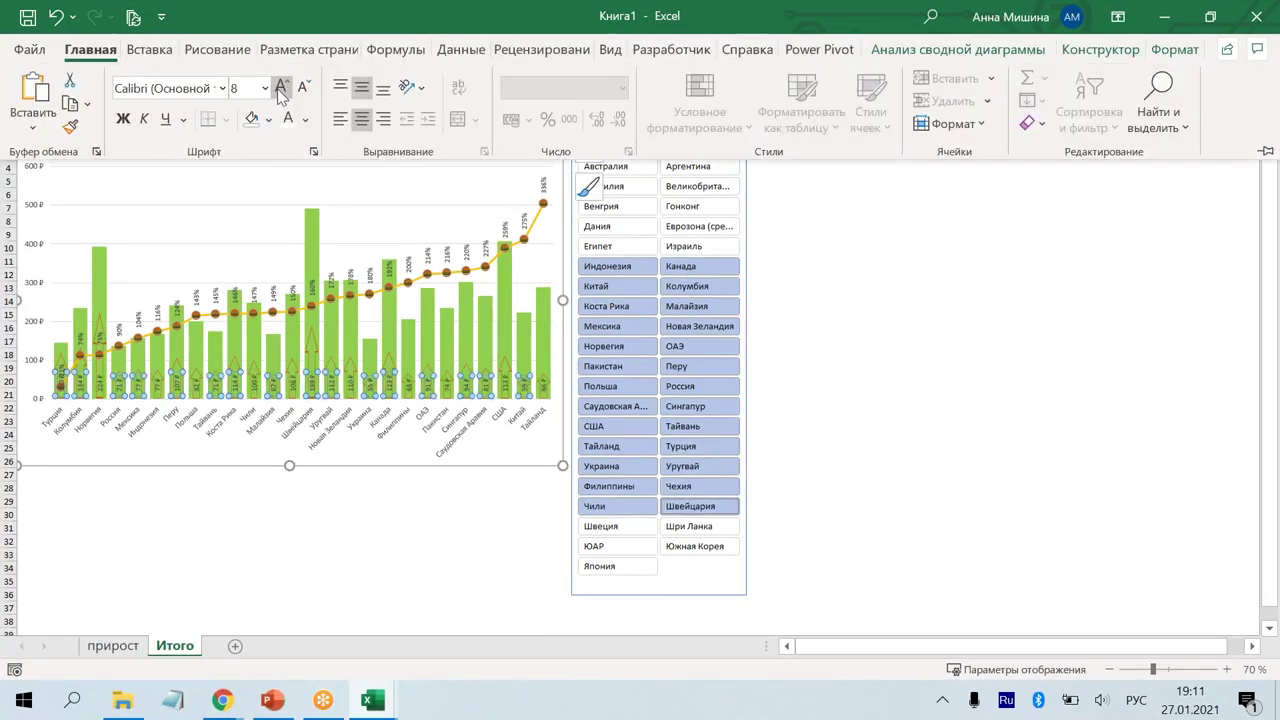
Step: Increase the font size of the _ Прирост data labels to 9
{"action": "left_click", "coordinate": [428, 251]}
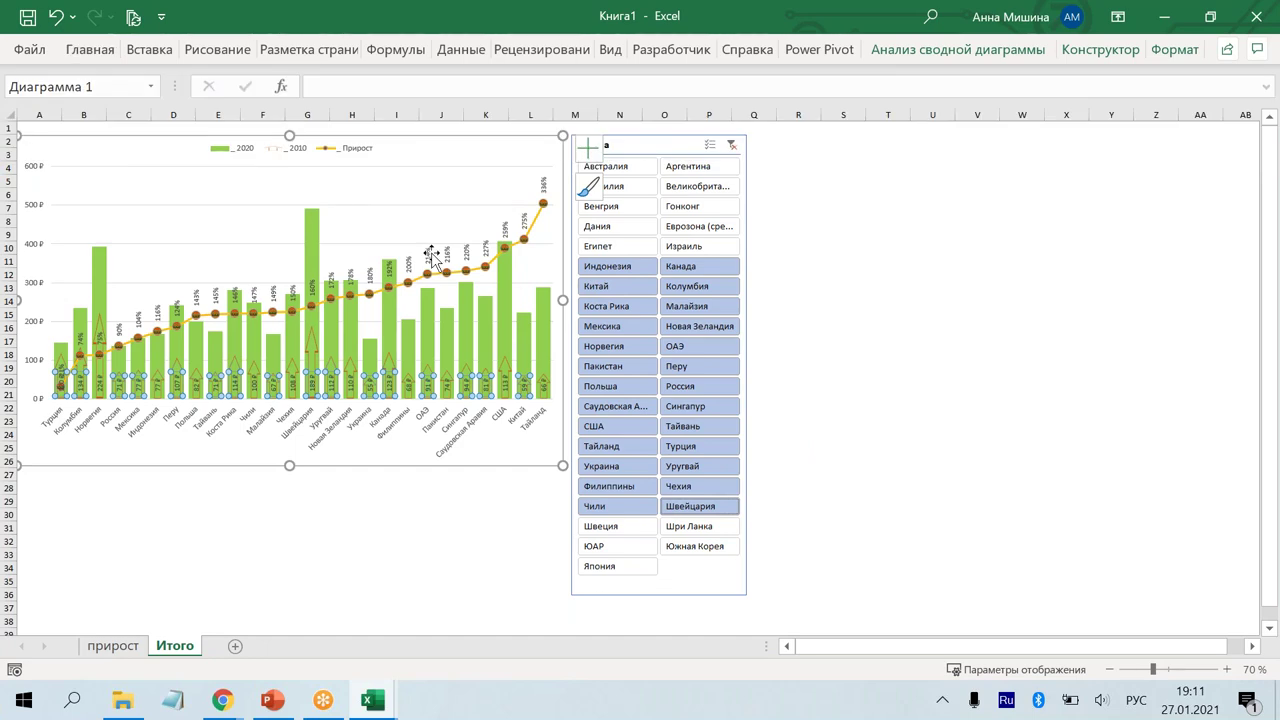
{"action": "left_click", "coordinate": [430, 252]}
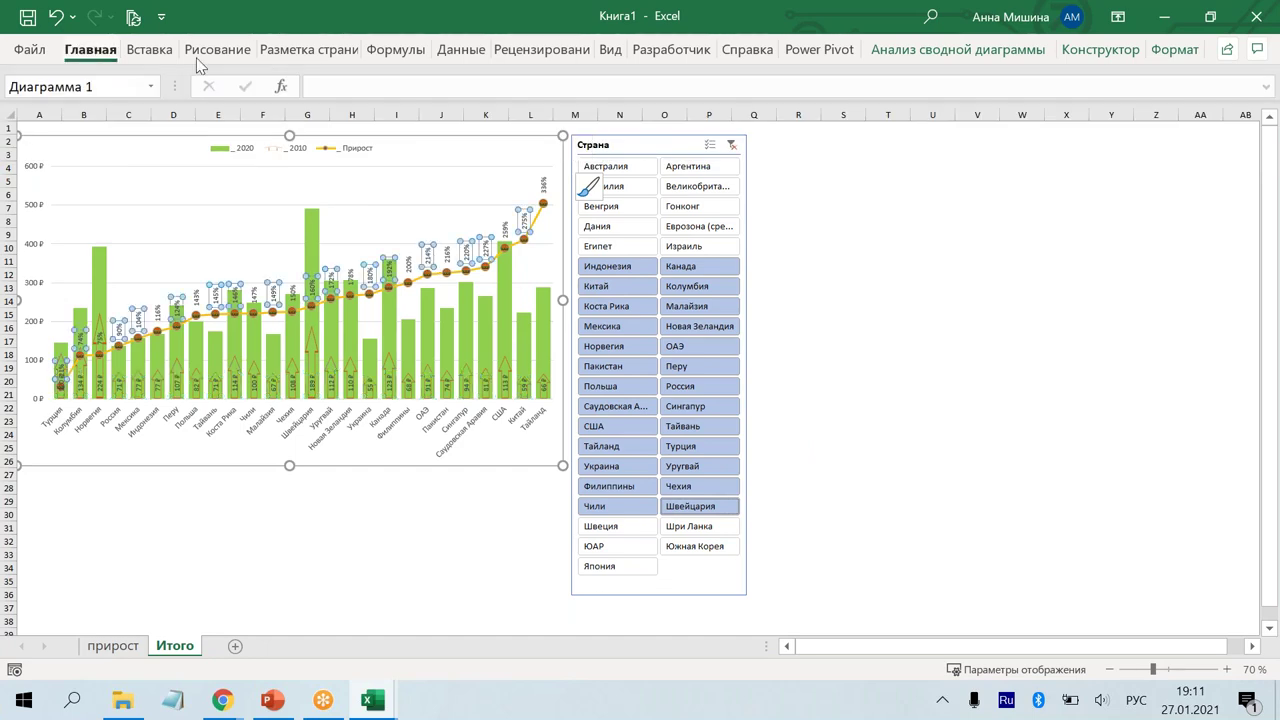
{"action": "left_click", "coordinate": [90, 49]}
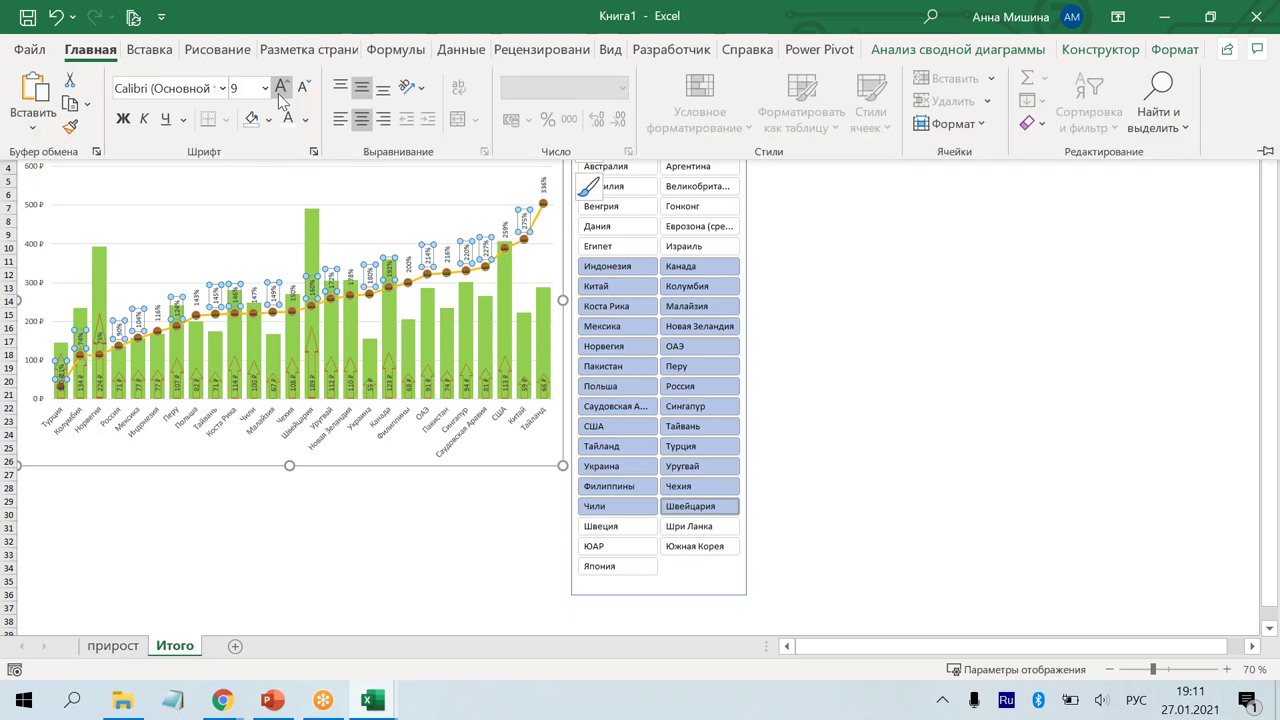
{"action": "left_click", "coordinate": [1034, 291]}
{"action": "left_click", "coordinate": [1012, 301]}
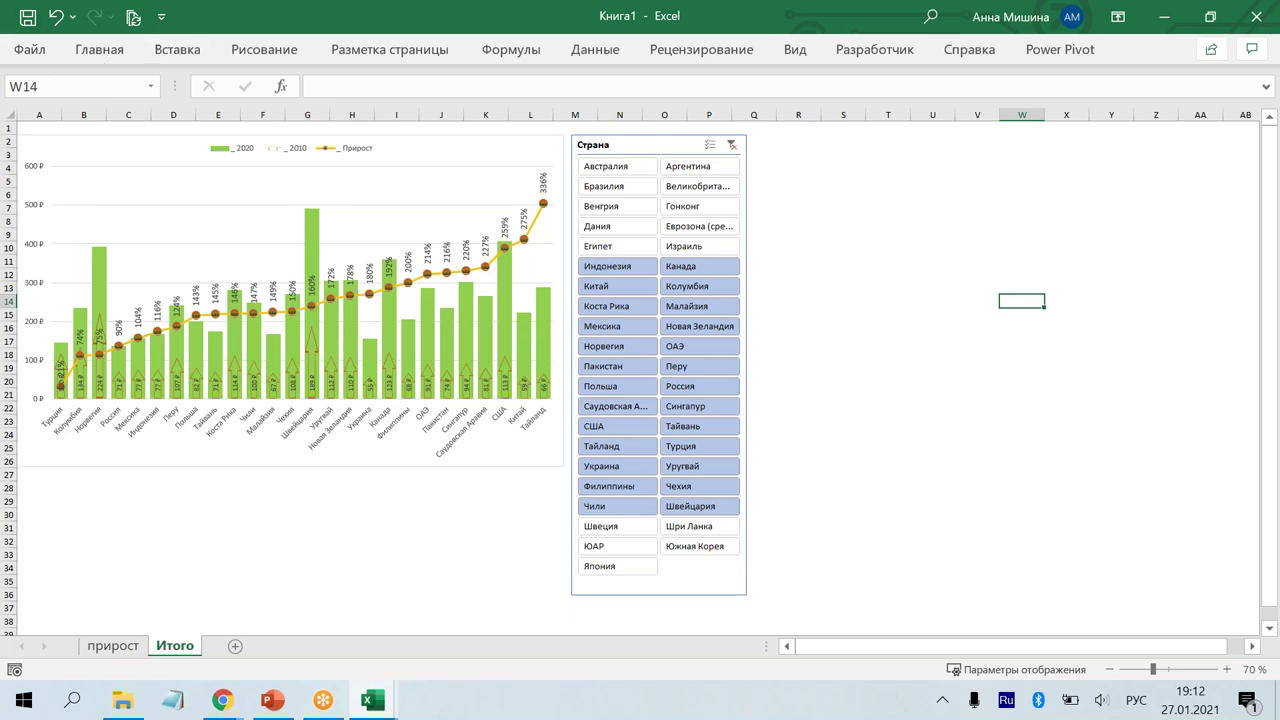
Step: Show the workbook's queries and open the Несопоставимые query in the Power Query editor
{"action": "left_click", "coordinate": [597, 50]}
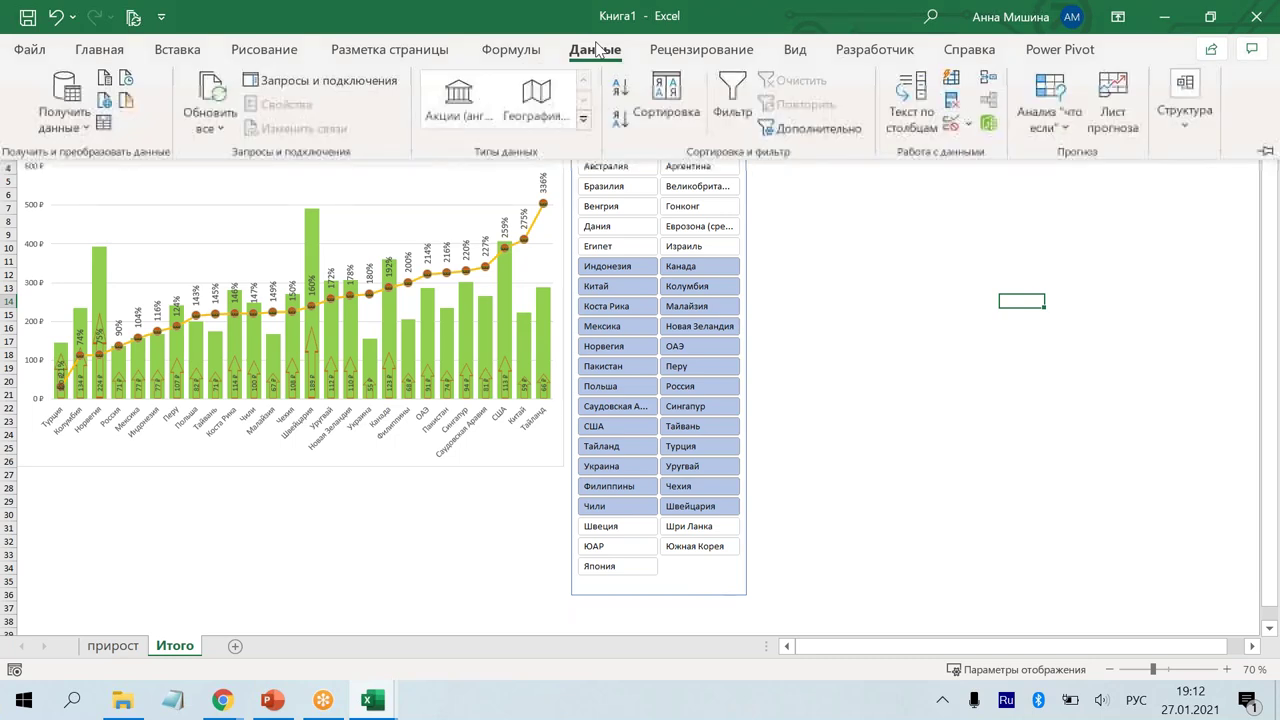
{"action": "left_click", "coordinate": [318, 80]}
{"action": "left_click", "coordinate": [990, 400]}
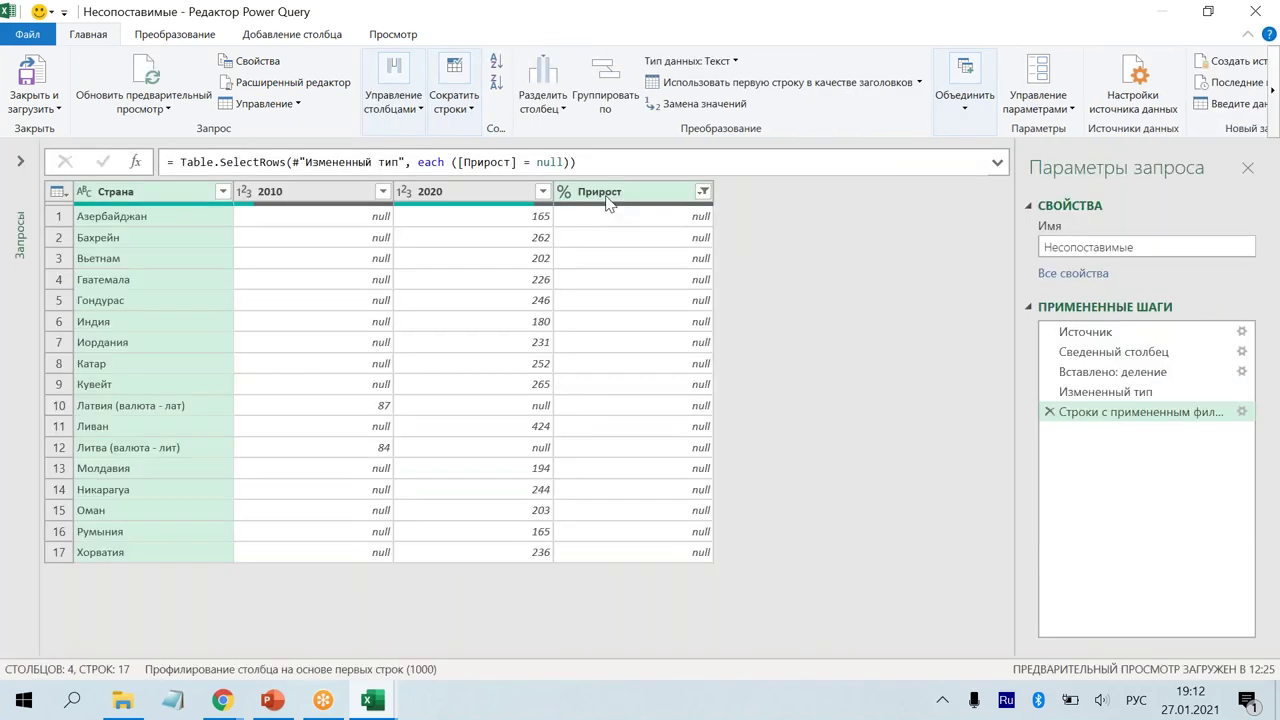
Step: Remove the Прирост column from the query and multiply the 2010 column by -1
{"action": "left_click", "coordinate": [608, 192]}
{"action": "key", "text": "Delete"}
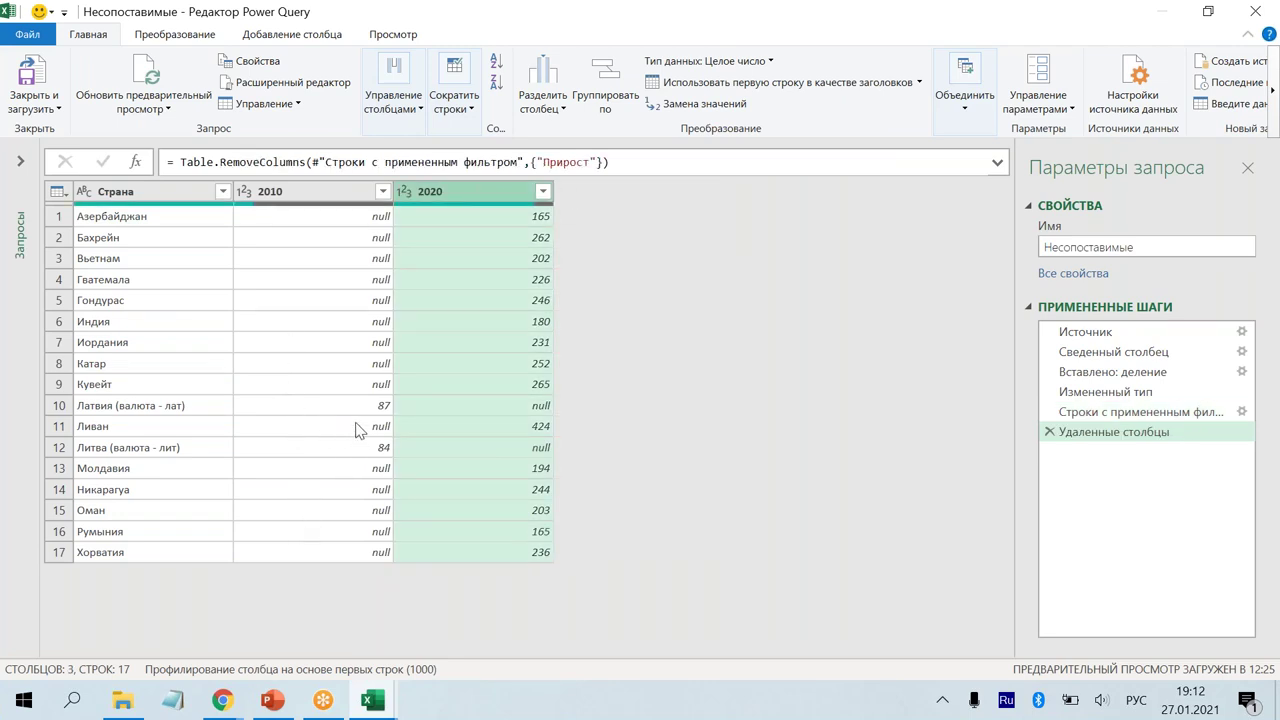
{"action": "left_click", "coordinate": [316, 198]}
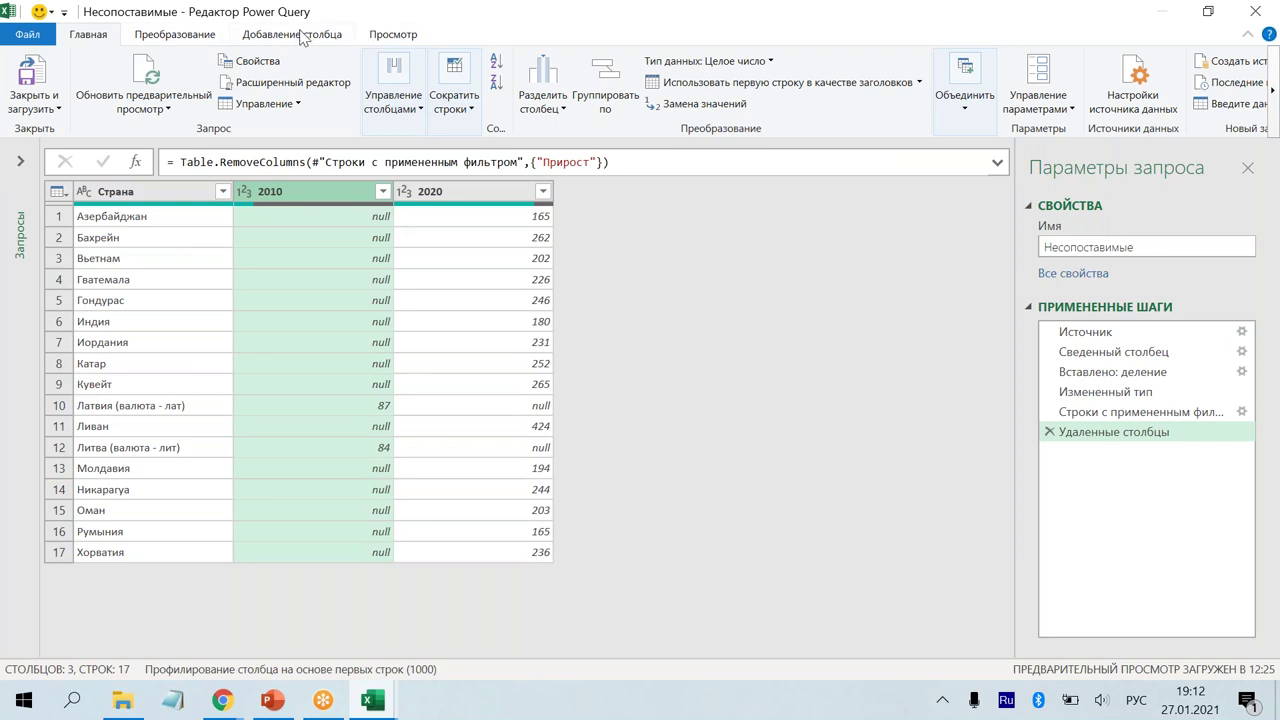
{"action": "left_click", "coordinate": [197, 36]}
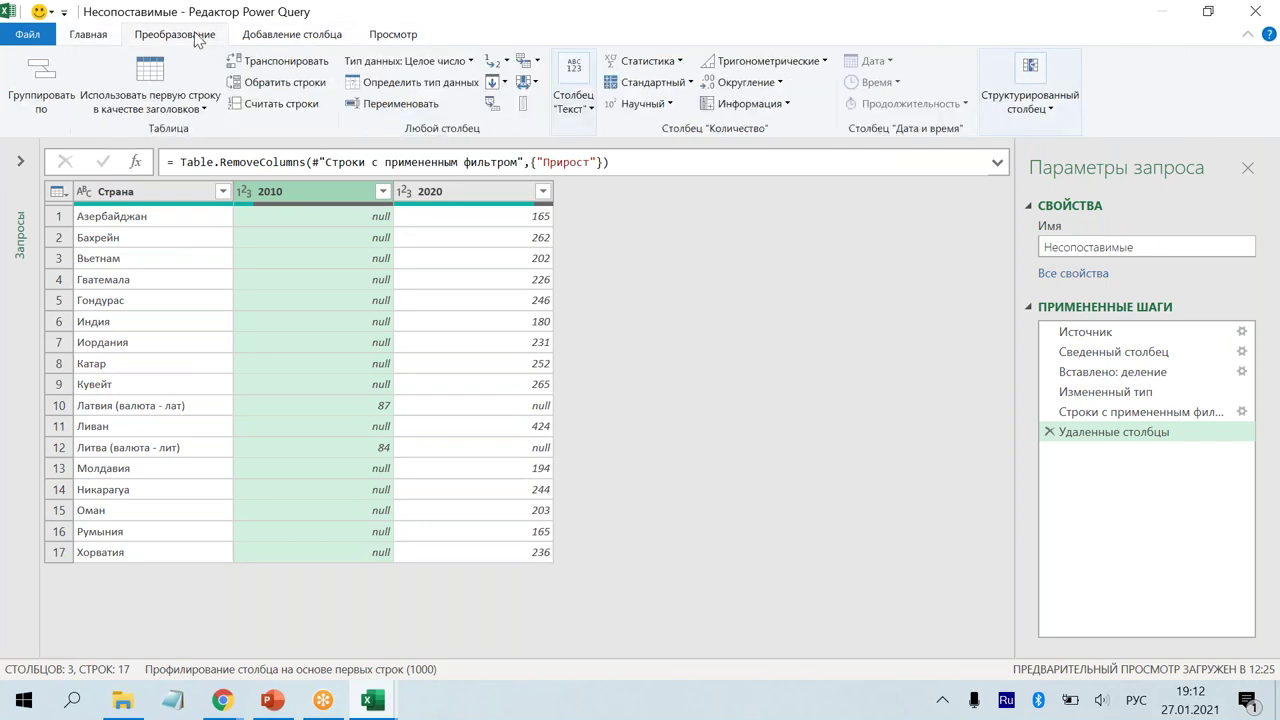
{"action": "left_click", "coordinate": [691, 83]}
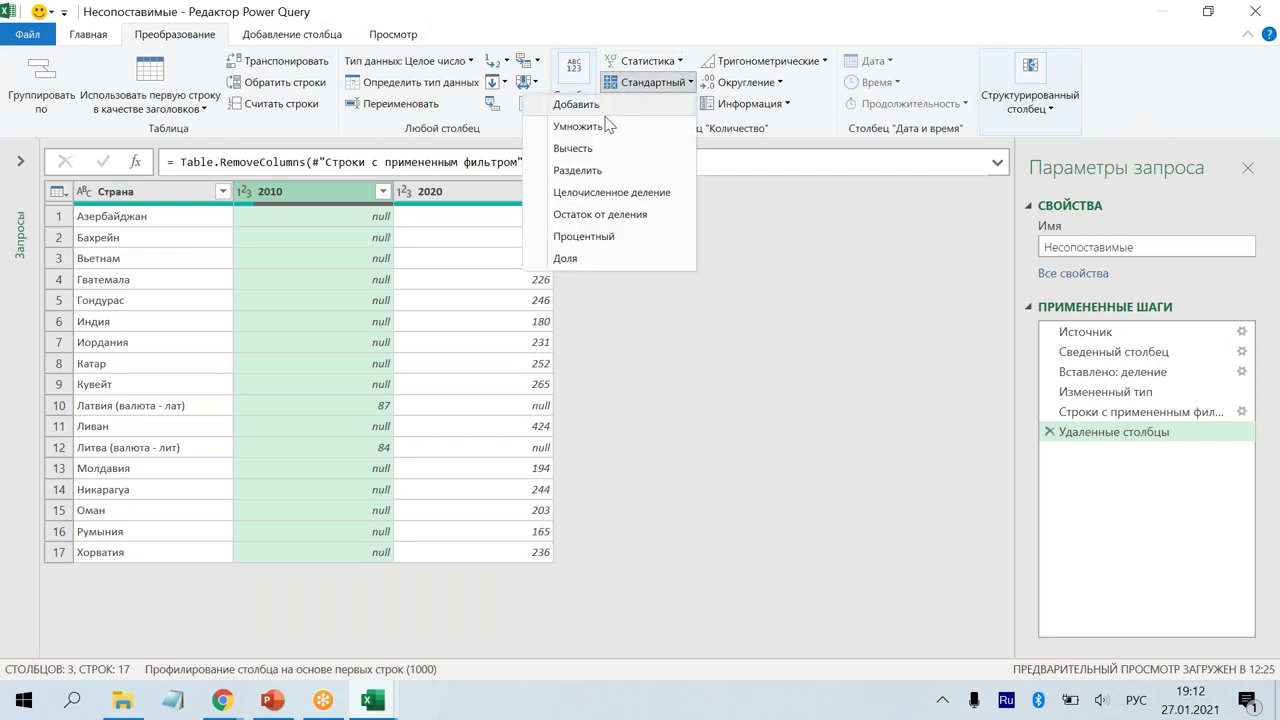
{"action": "left_click", "coordinate": [604, 128]}
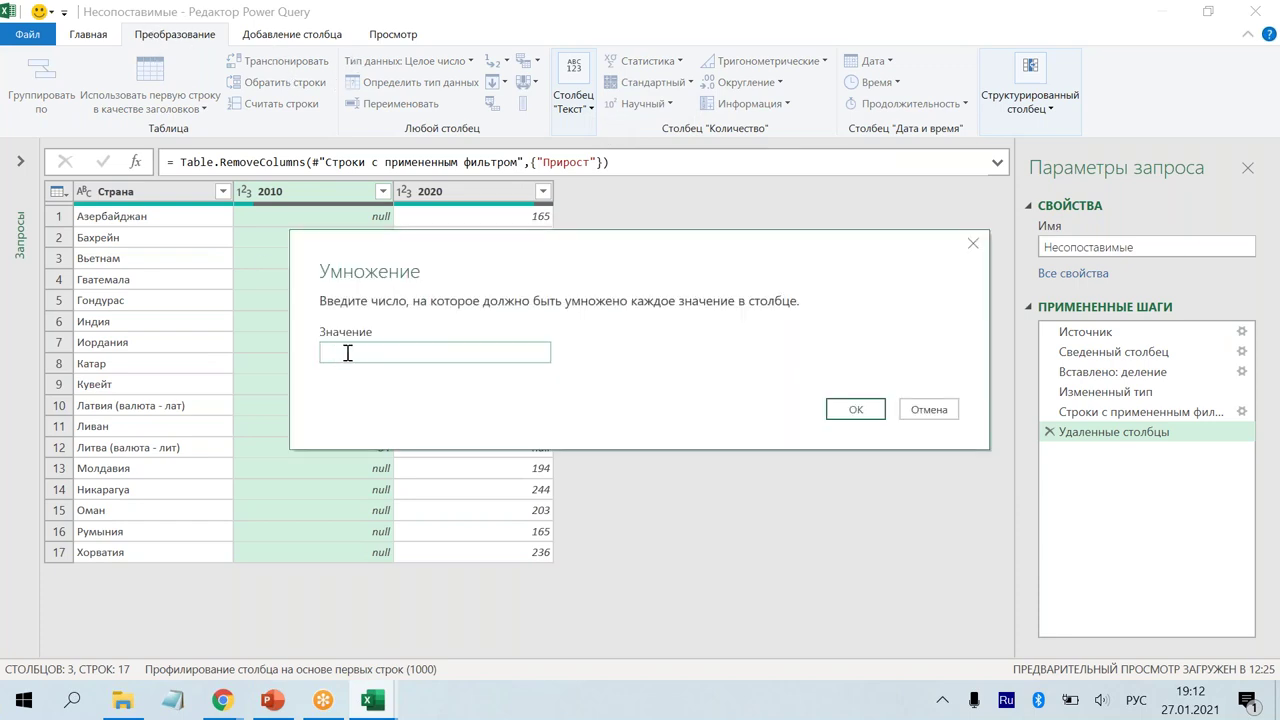
{"action": "type", "text": "-1"}
{"action": "left_click", "coordinate": [861, 412]}
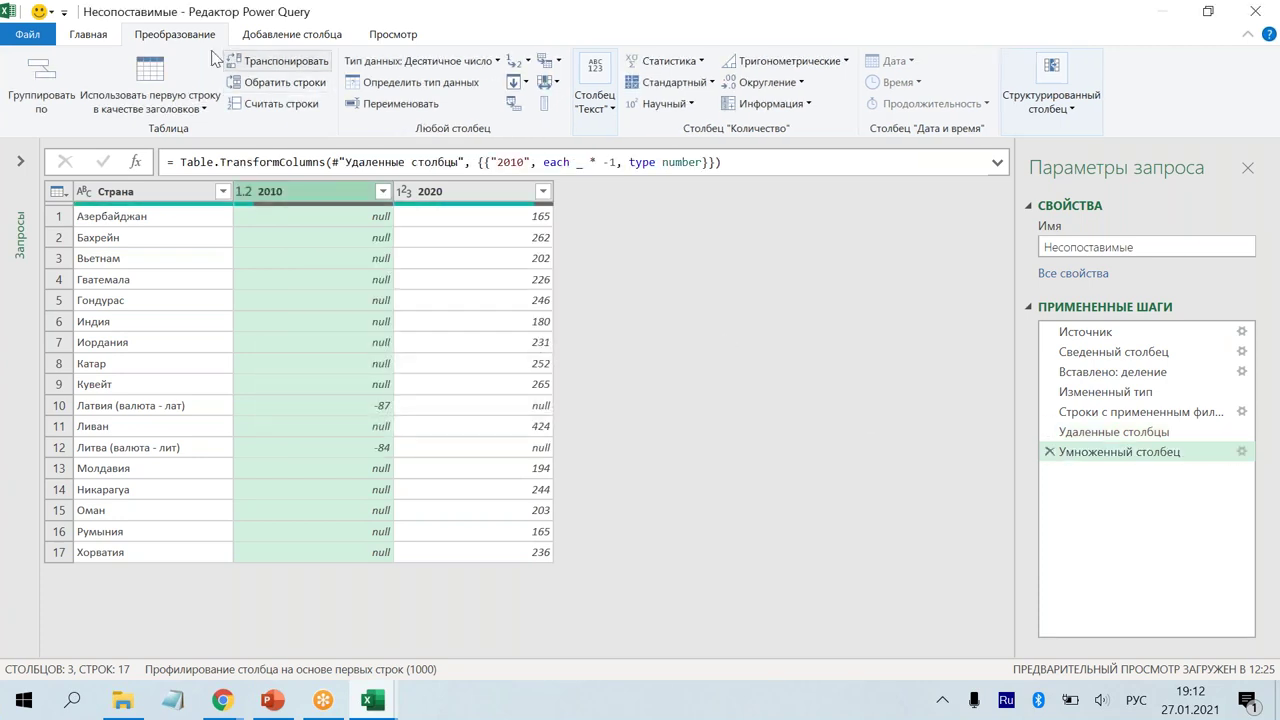
Step: Merge the 2010 and 2020 columns without a separator into one column named Индекс
{"action": "left_click", "coordinate": [483, 197], "text": "ctrl"}
{"action": "right_click", "coordinate": [483, 195]}
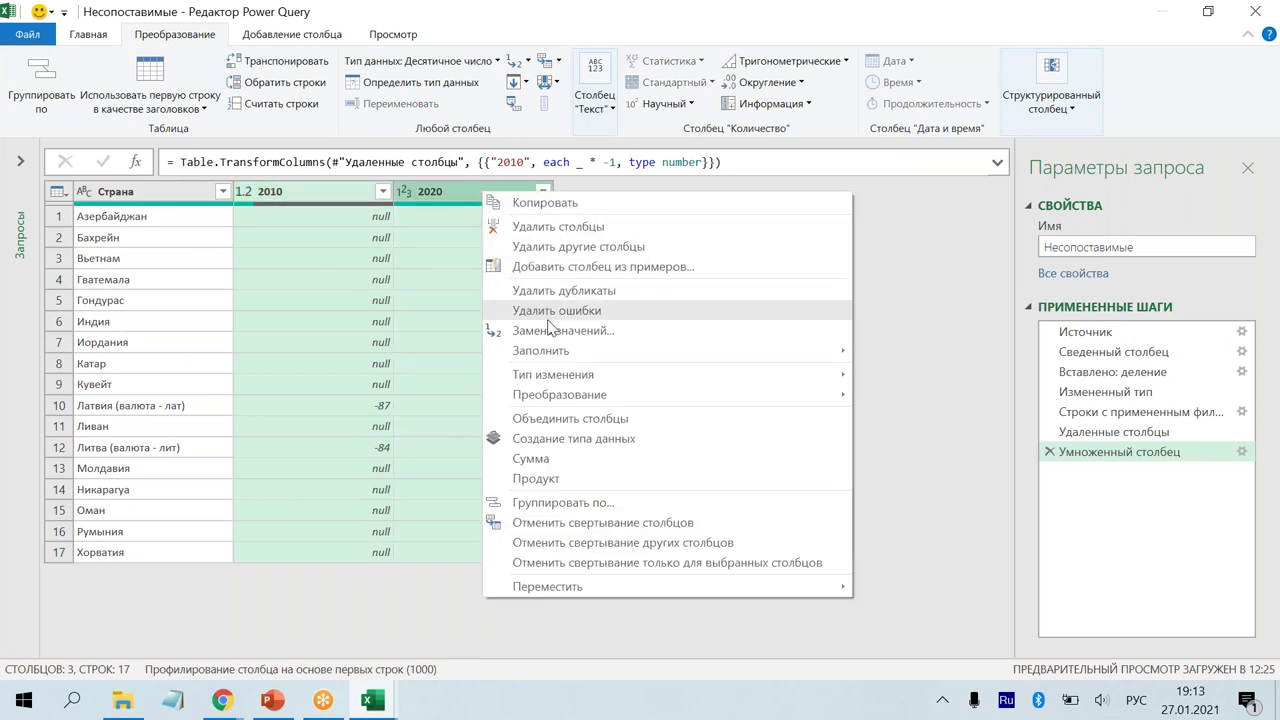
{"action": "left_click", "coordinate": [550, 421]}
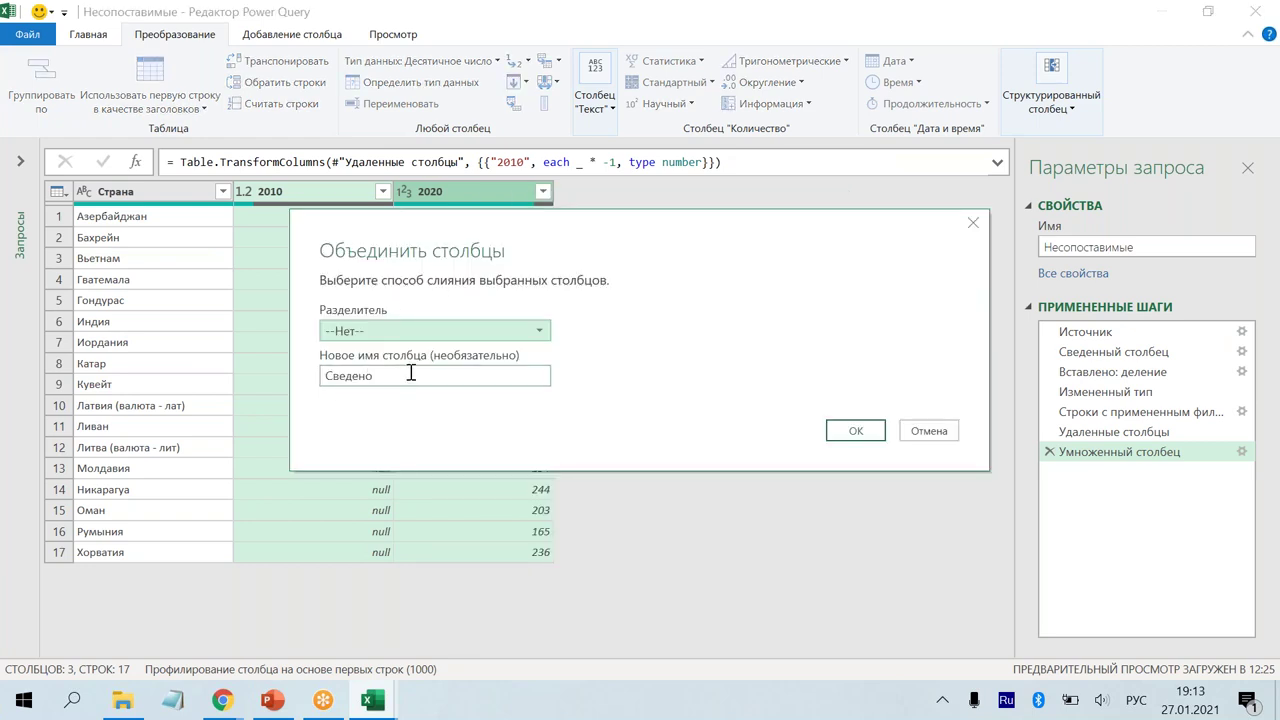
{"action": "left_click", "coordinate": [410, 373]}
{"action": "left_click_drag", "start_coordinate": [410, 373], "coordinate": [206, 366]}
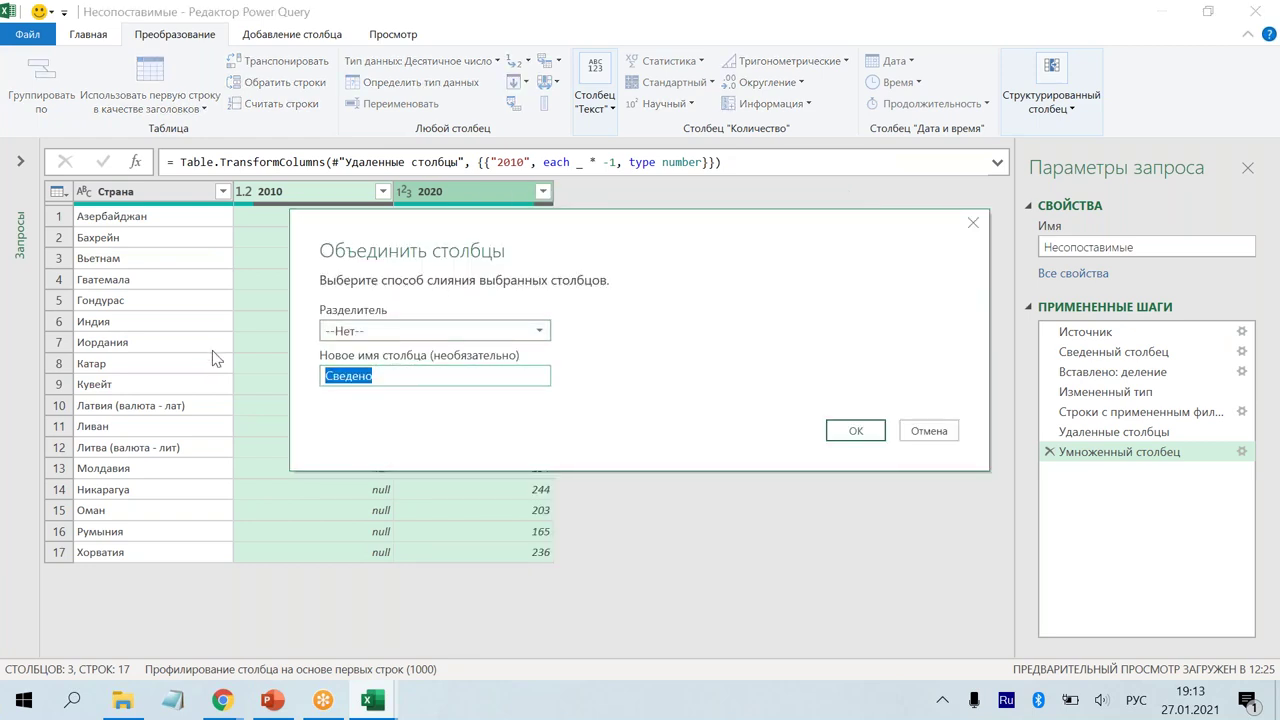
{"action": "type", "text": "Индекс"}
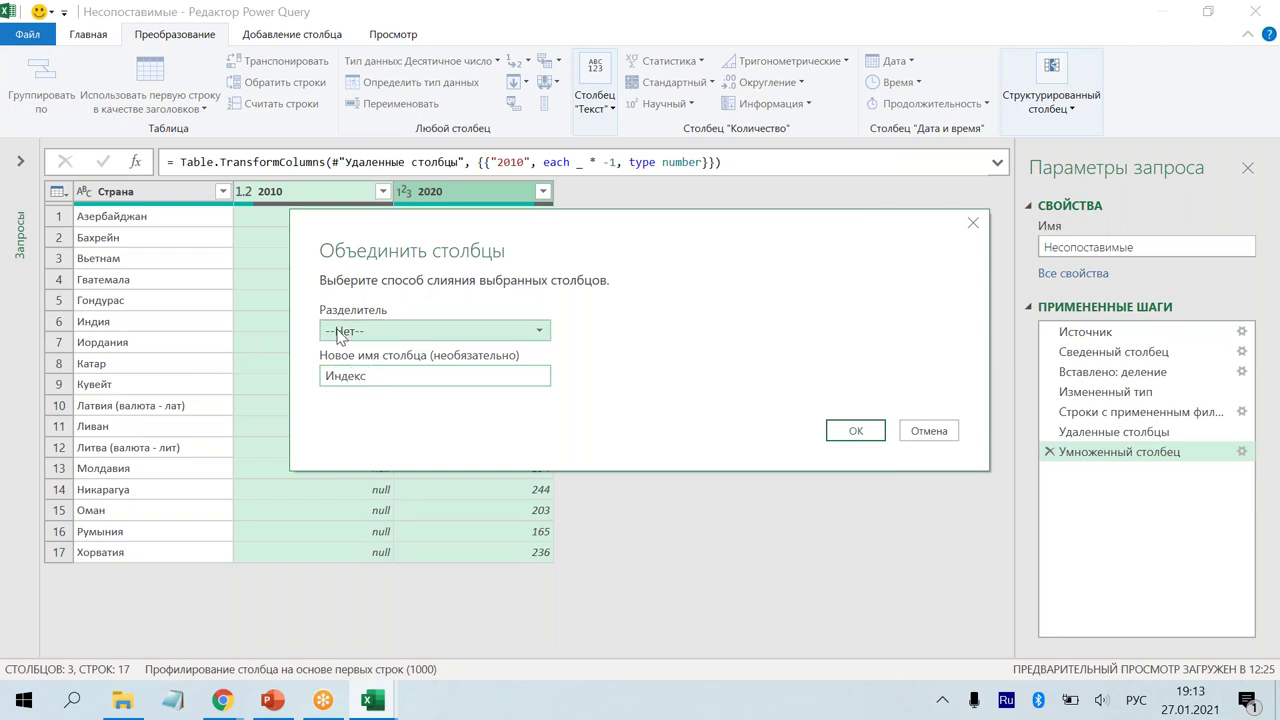
{"action": "left_click", "coordinate": [850, 432]}
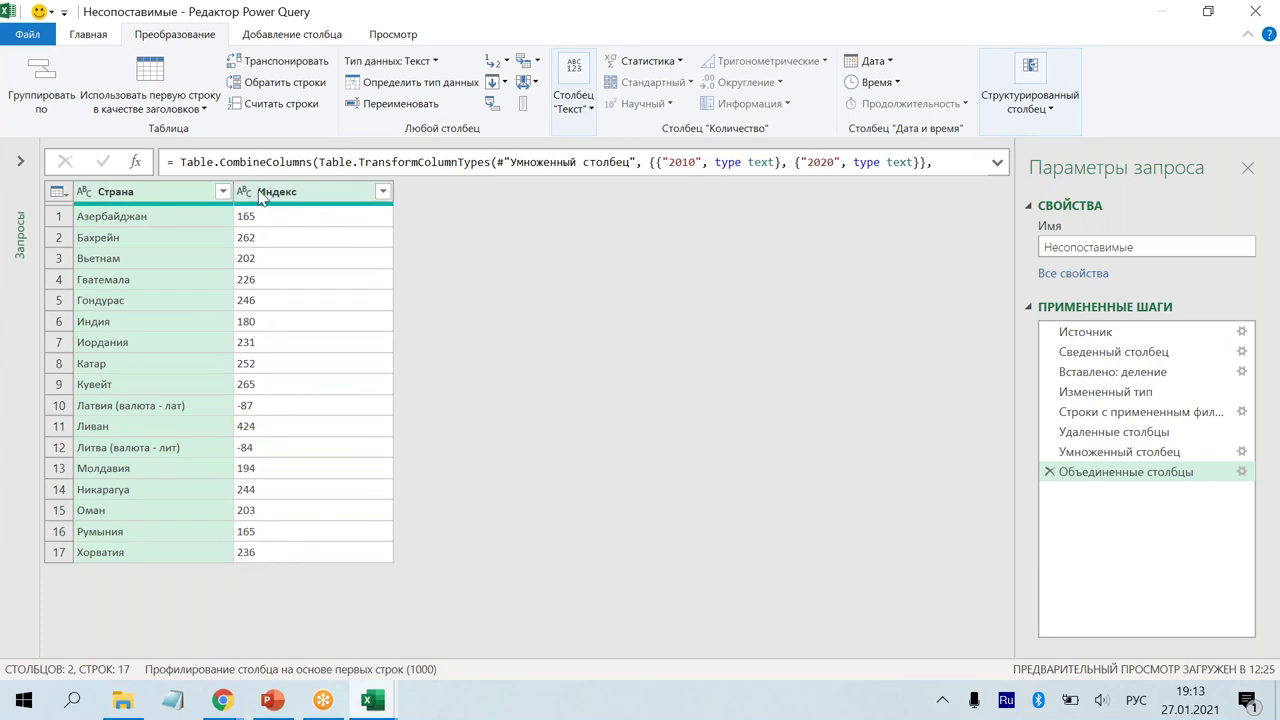
Step: Change the Индекс column's data type to decimal number, then close the query editor and load the changes
{"action": "left_click", "coordinate": [245, 193]}
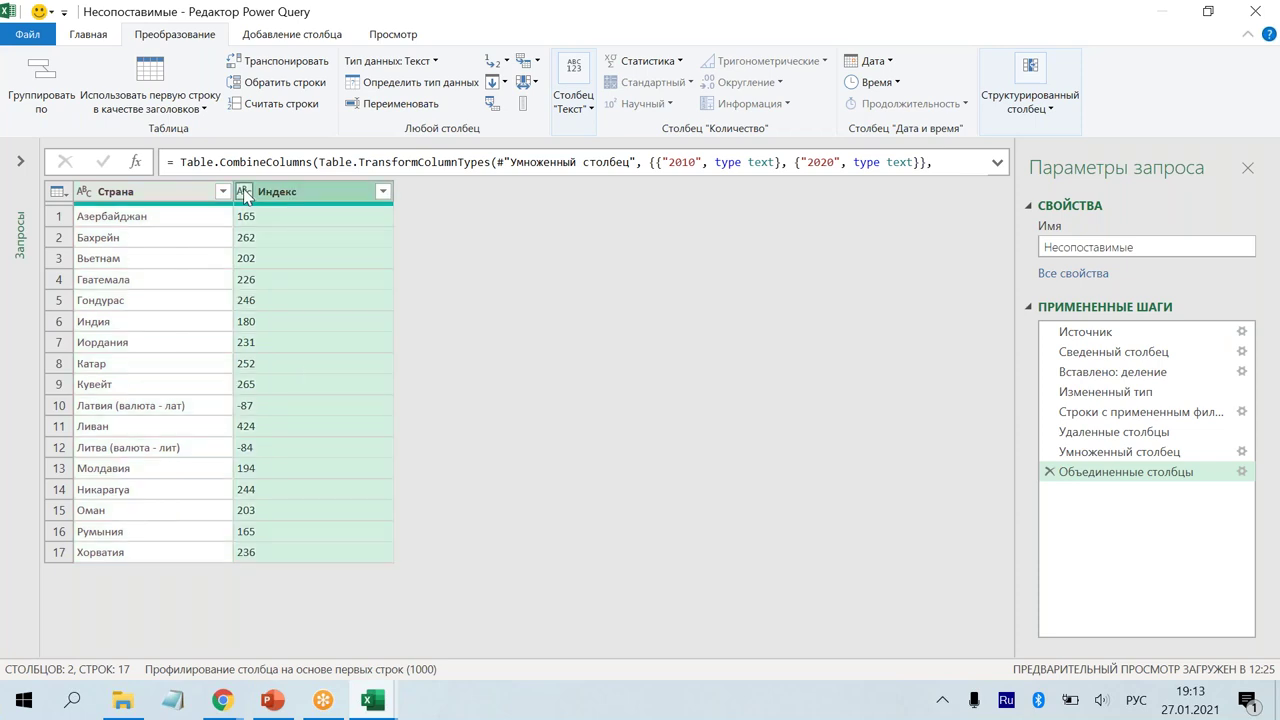
{"action": "key", "text": "Escape"}
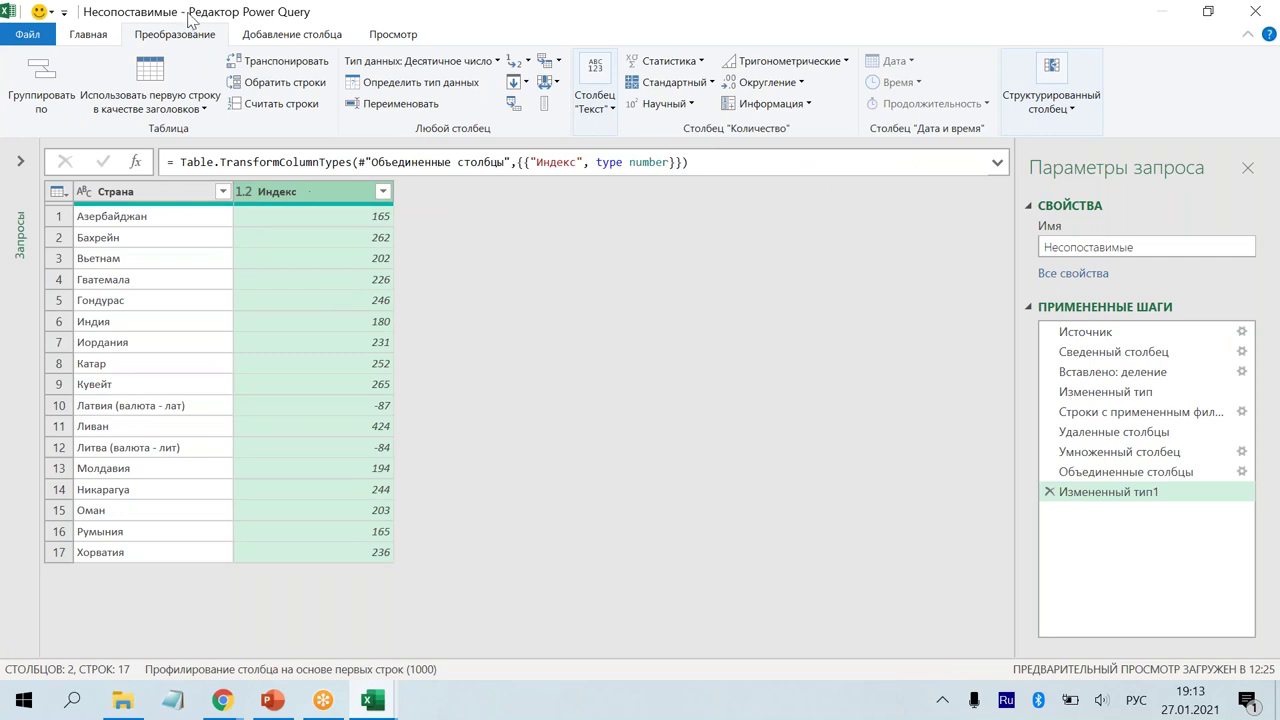
{"action": "left_click", "coordinate": [82, 36]}
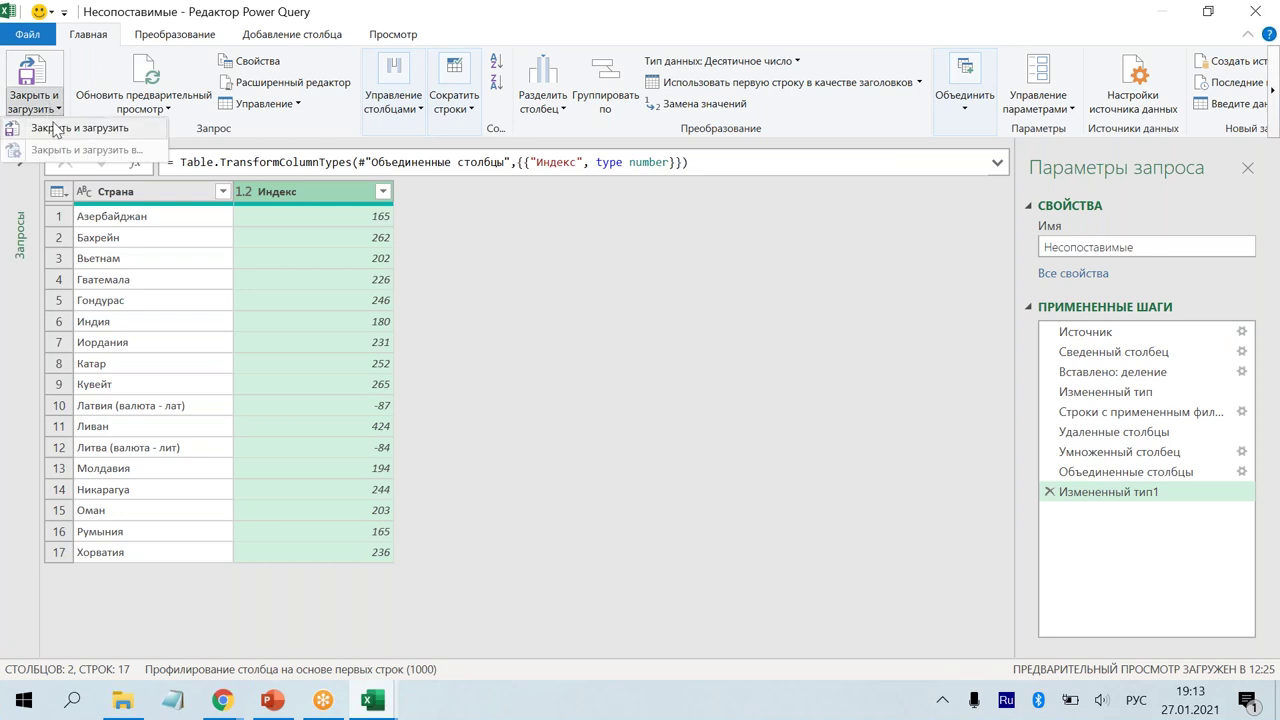
{"action": "left_click", "coordinate": [55, 129]}
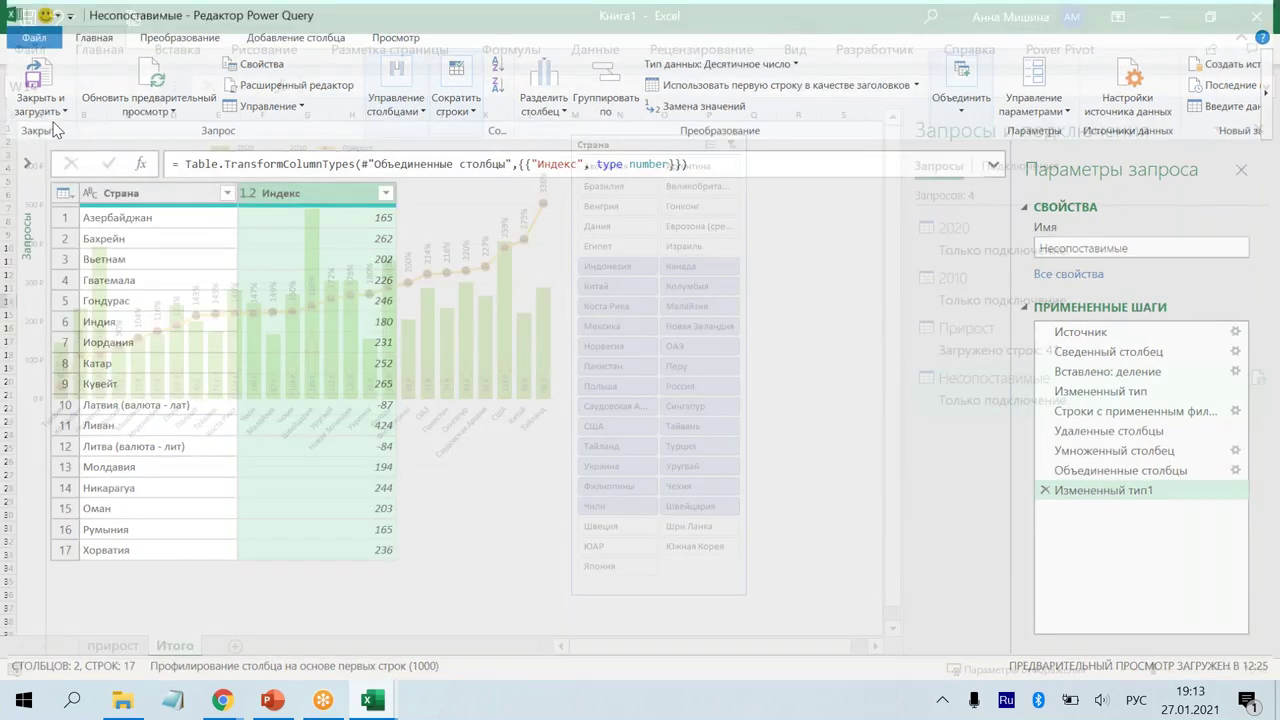
{"action": "mouse_move", "coordinate": [1024, 398]}
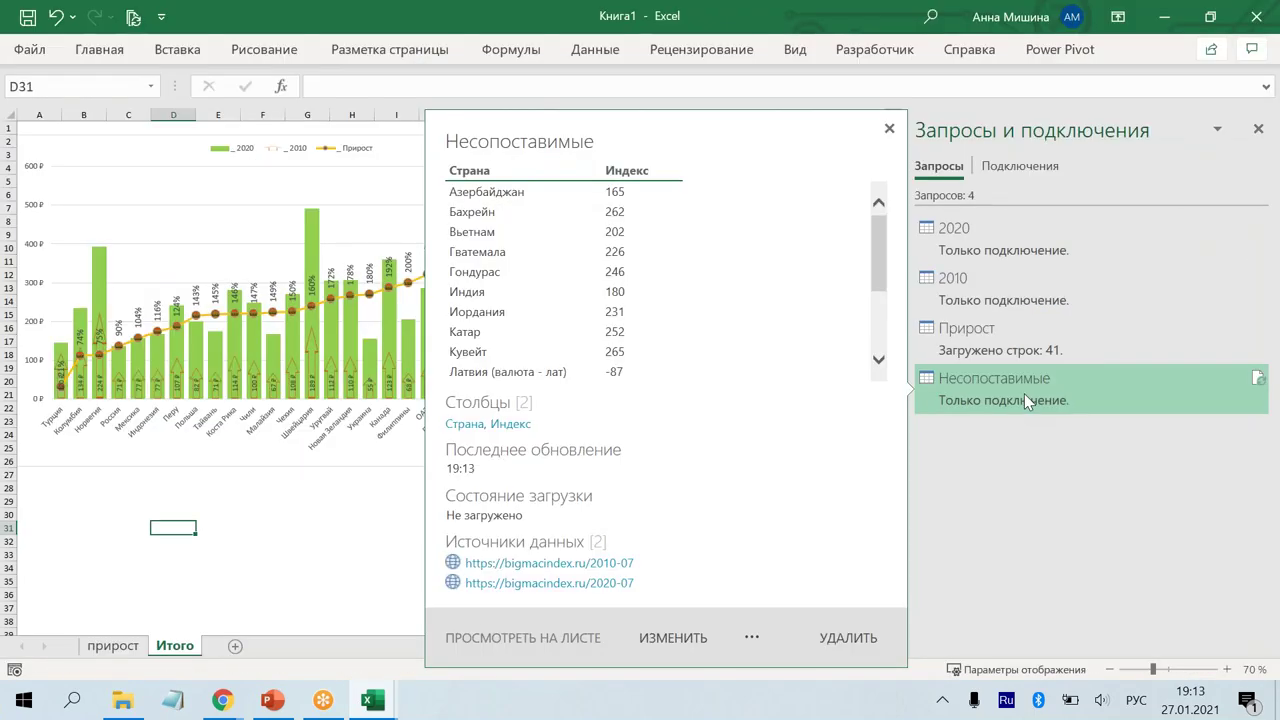
{"action": "right_click", "coordinate": [1024, 393]}
{"action": "key", "text": "Escape"}
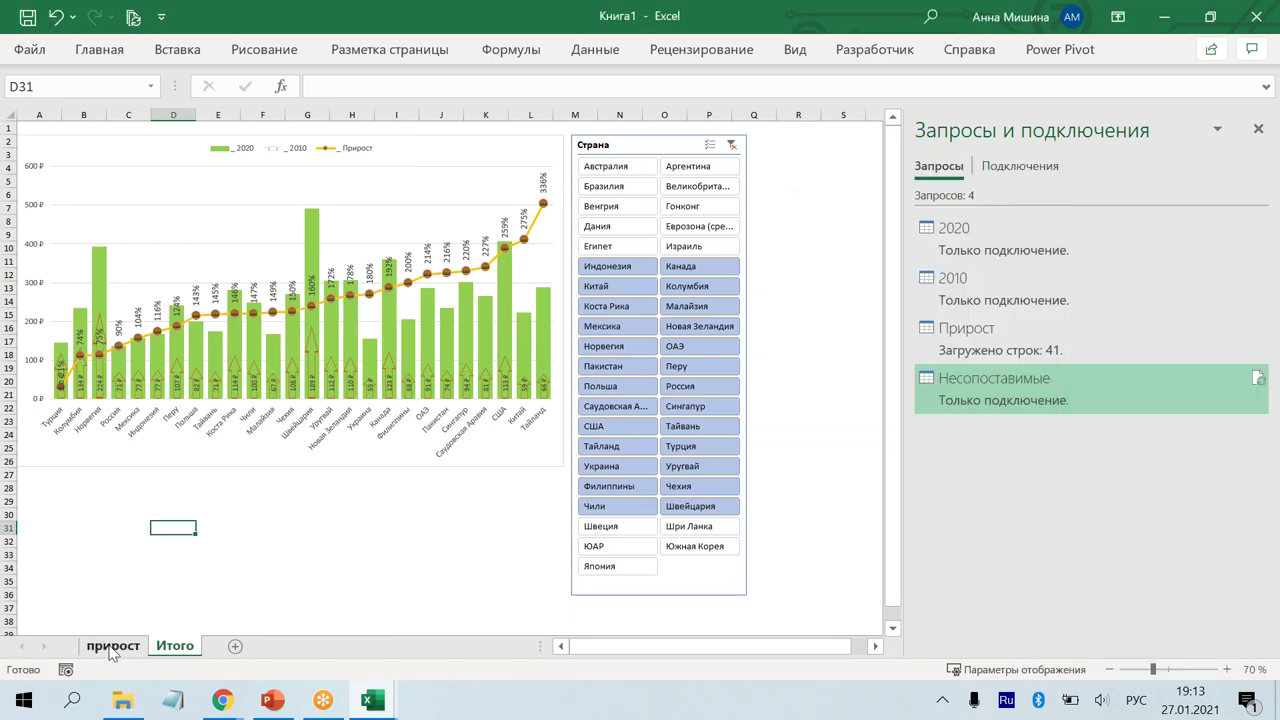
Step: Add a new worksheet and name it Несопоставимые
{"action": "left_click", "coordinate": [235, 646]}
{"action": "double_click", "coordinate": [180, 646]}
{"action": "type", "text": "Несопроставимые"}
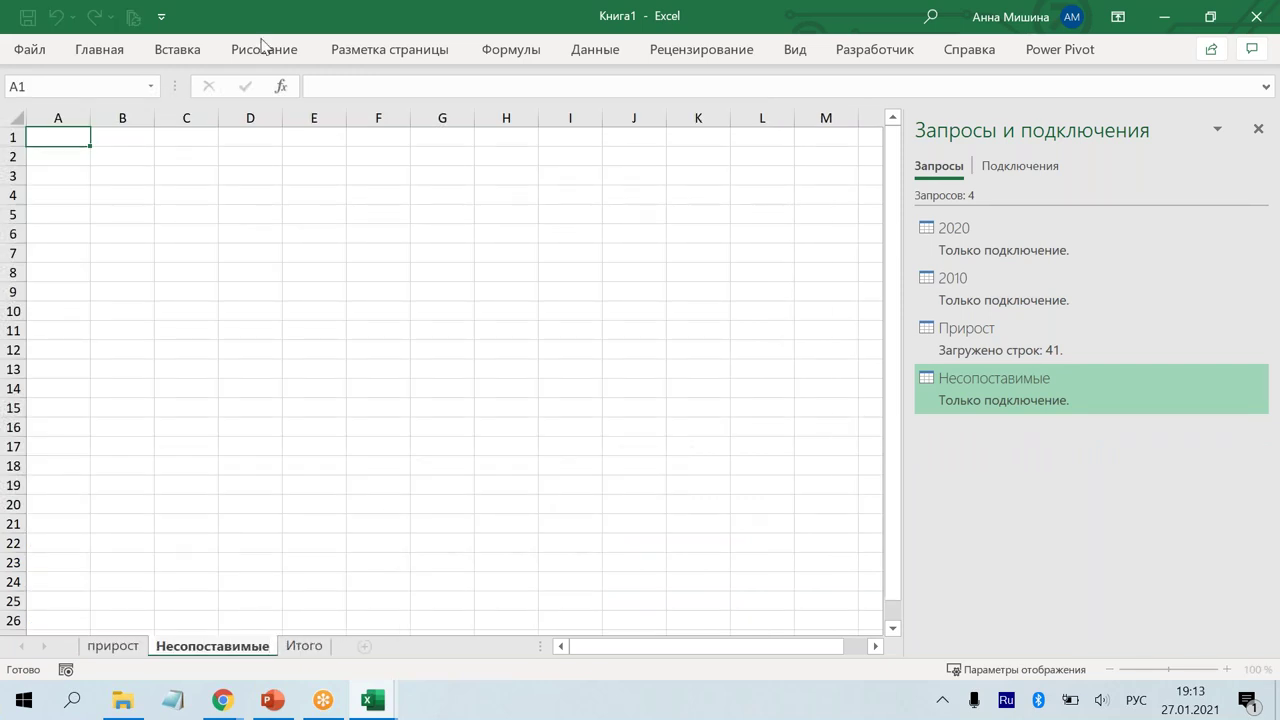
Step: Load the Несопоставимые query as a pivot chart on the existing sheet at cell A1
{"action": "left_click", "coordinate": [63, 133]}
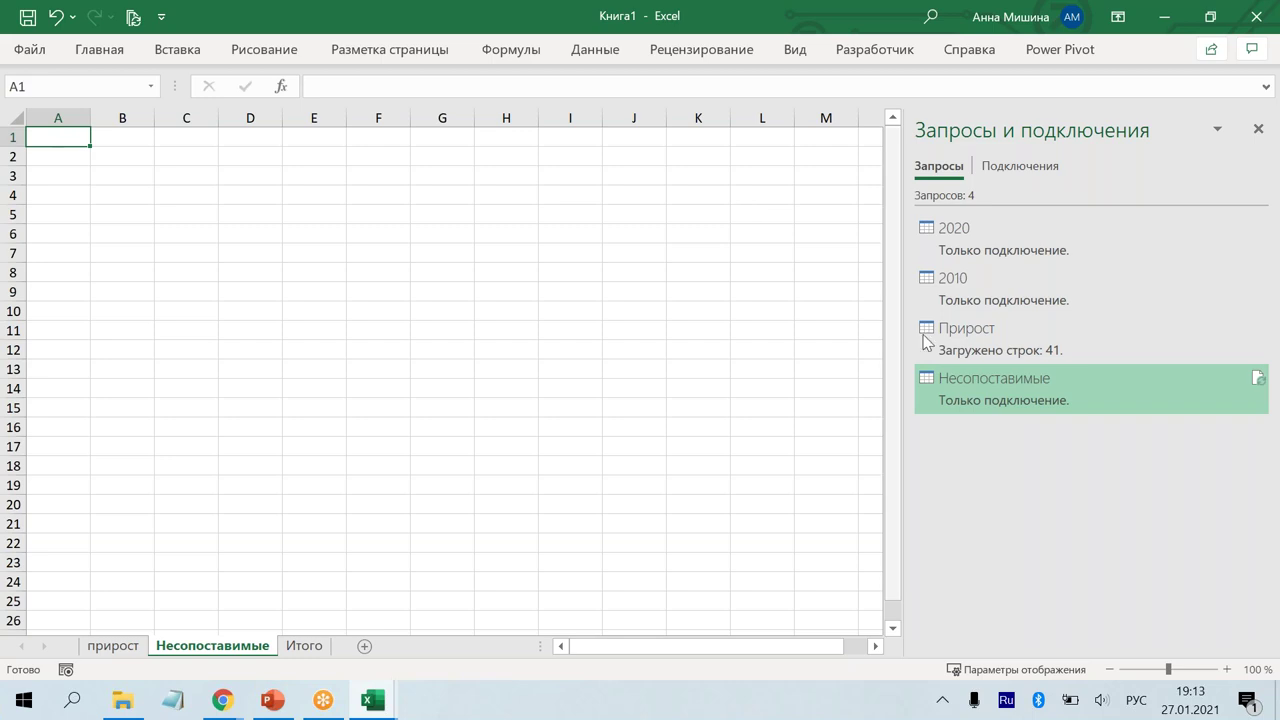
{"action": "right_click", "coordinate": [974, 397]}
{"action": "left_click", "coordinate": [1038, 452]}
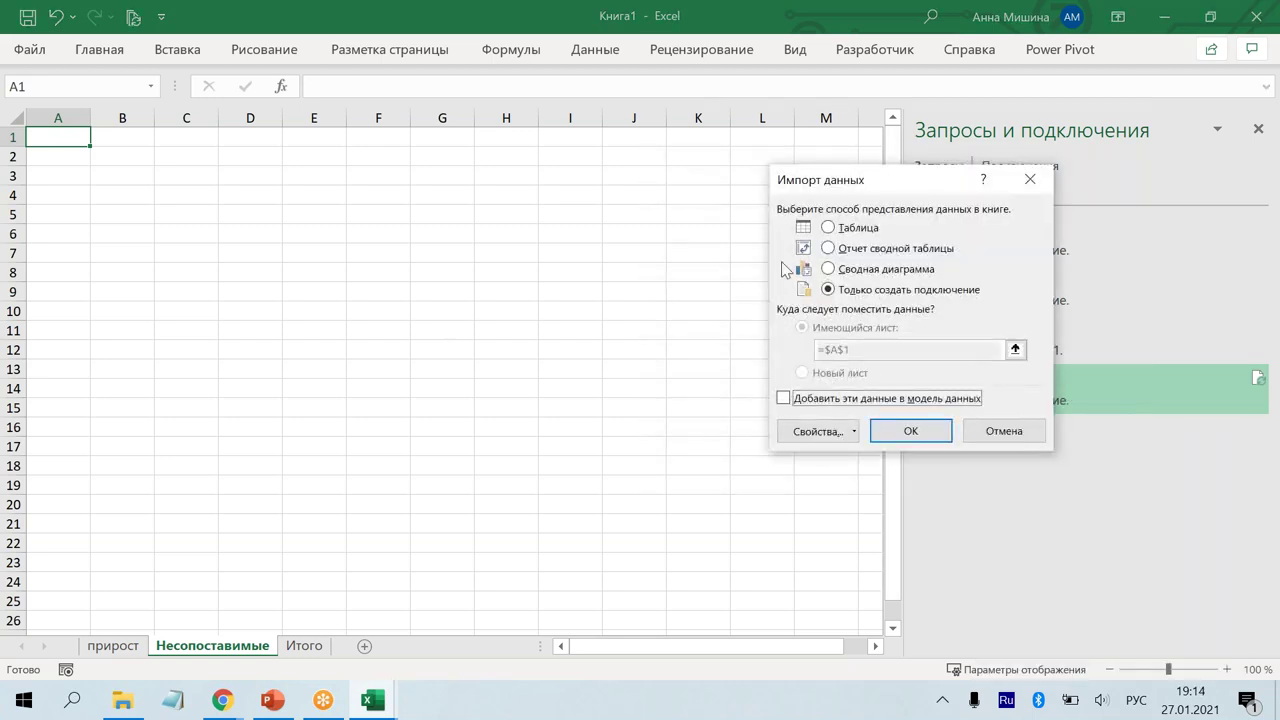
{"action": "left_click", "coordinate": [881, 272]}
{"action": "left_click", "coordinate": [906, 436]}
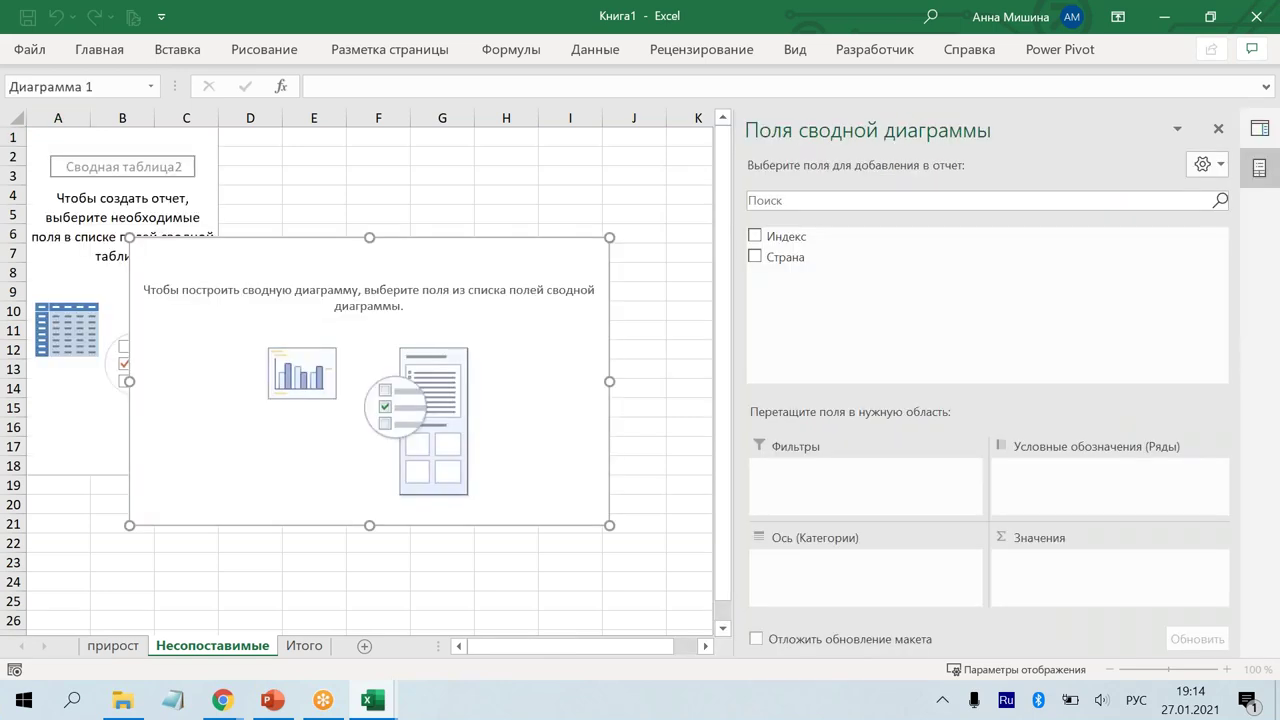
Step: Use Индекс as the pivot chart's values and Страна as its axis categories, and shift the chart over the pivot table
{"action": "left_click", "coordinate": [756, 236]}
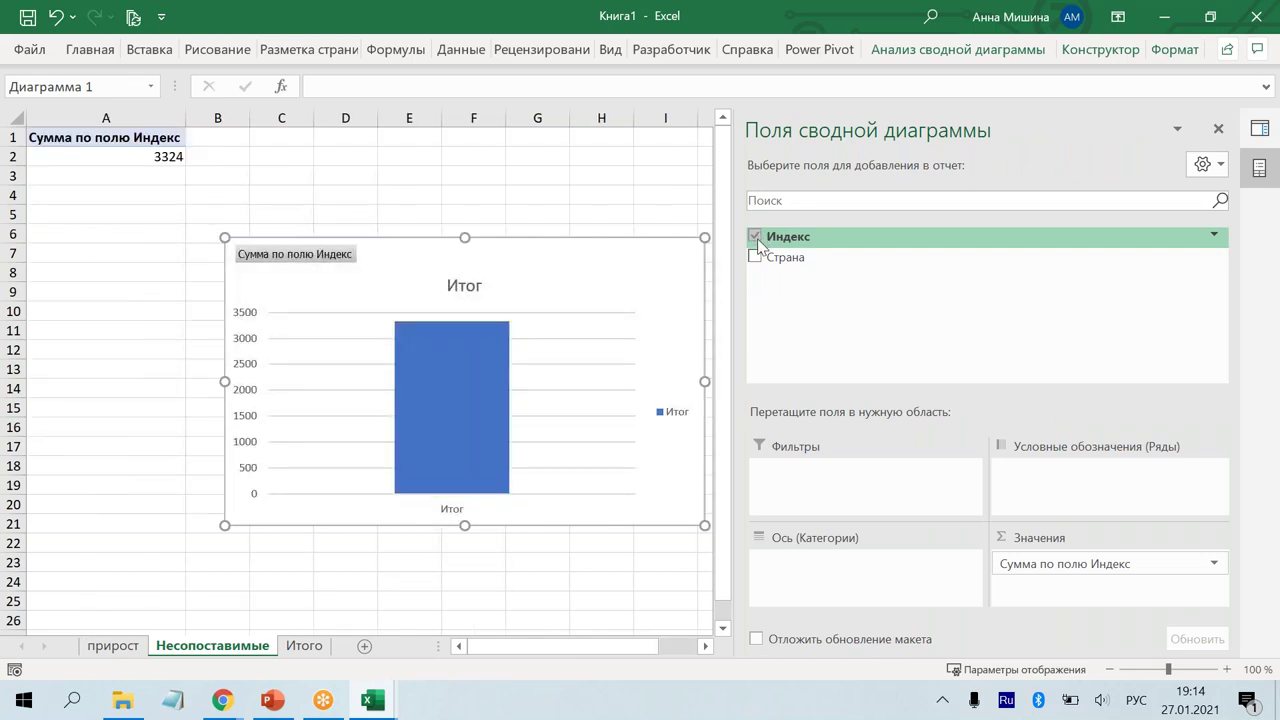
{"action": "left_click", "coordinate": [755, 257]}
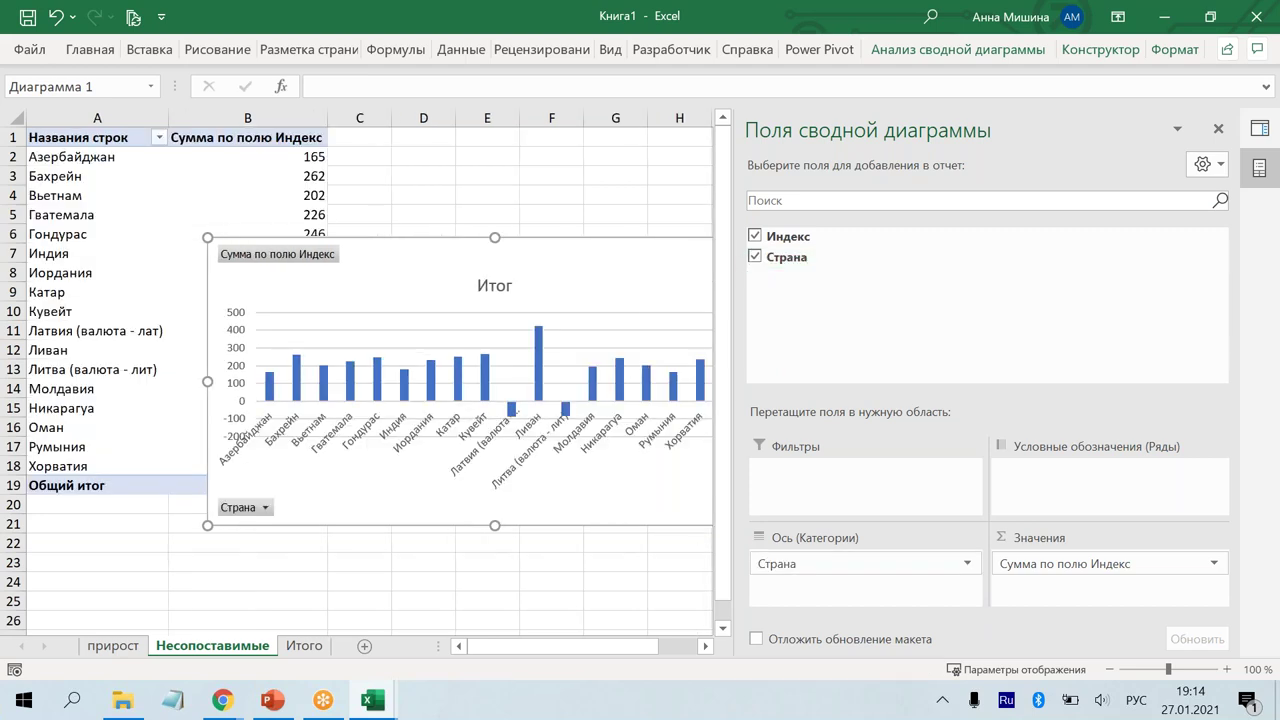
{"action": "mouse_move", "coordinate": [540, 239]}
{"action": "left_mouse_down"}
{"action": "mouse_move", "coordinate": [469, 200]}
{"action": "mouse_move", "coordinate": [429, 197]}
{"action": "left_mouse_up"}
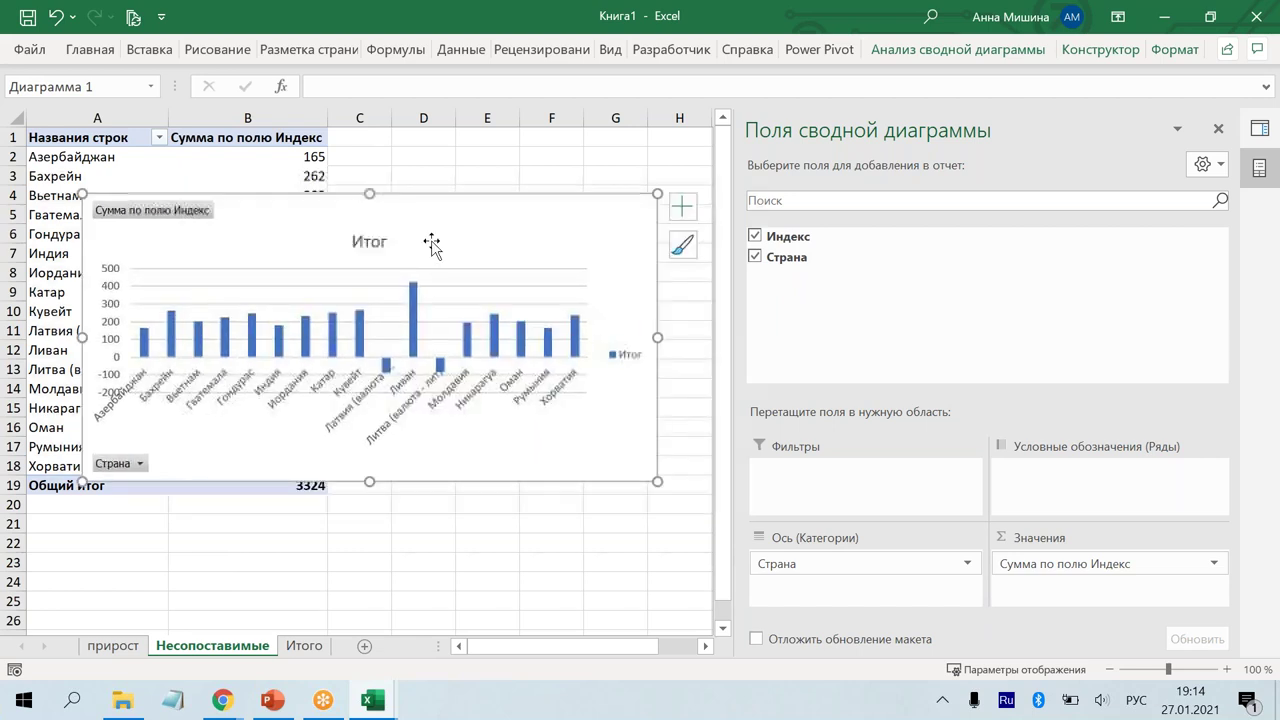
Step: Remove the axes, chart title, gridlines and legend from the pivot chart
{"action": "left_click", "coordinate": [682, 206]}
{"action": "left_click", "coordinate": [725, 238]}
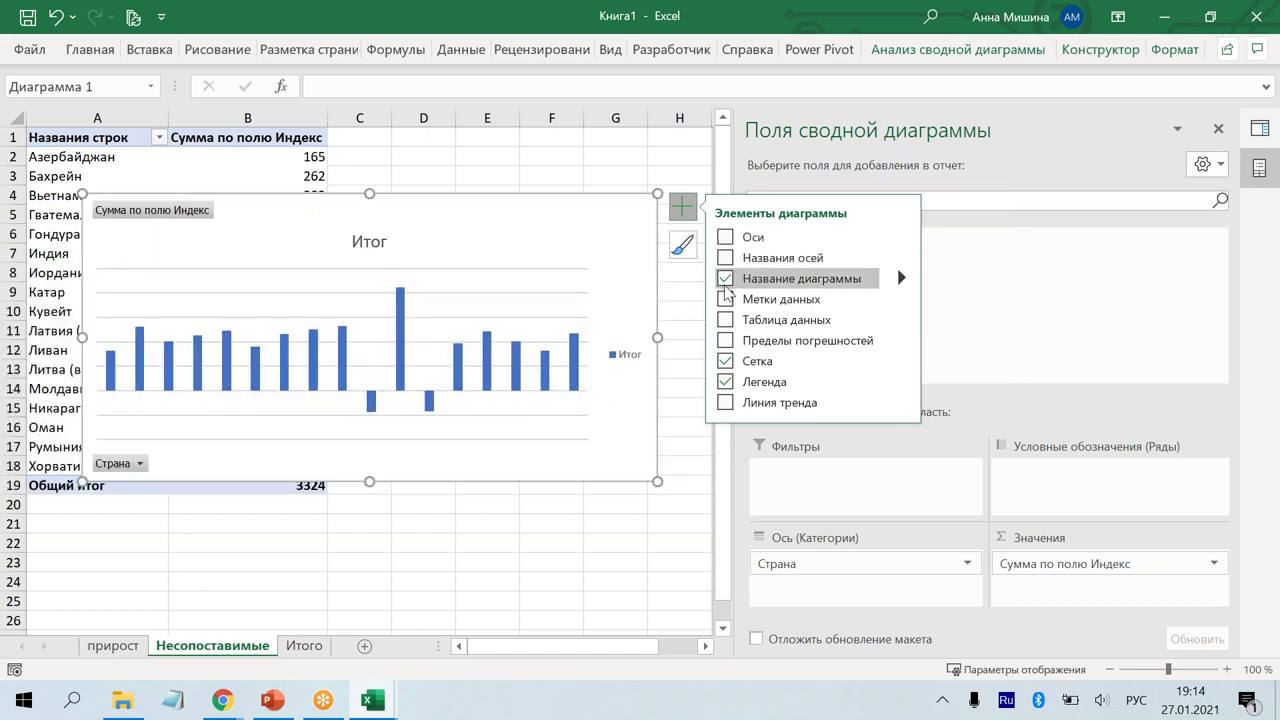
{"action": "left_click", "coordinate": [725, 280]}
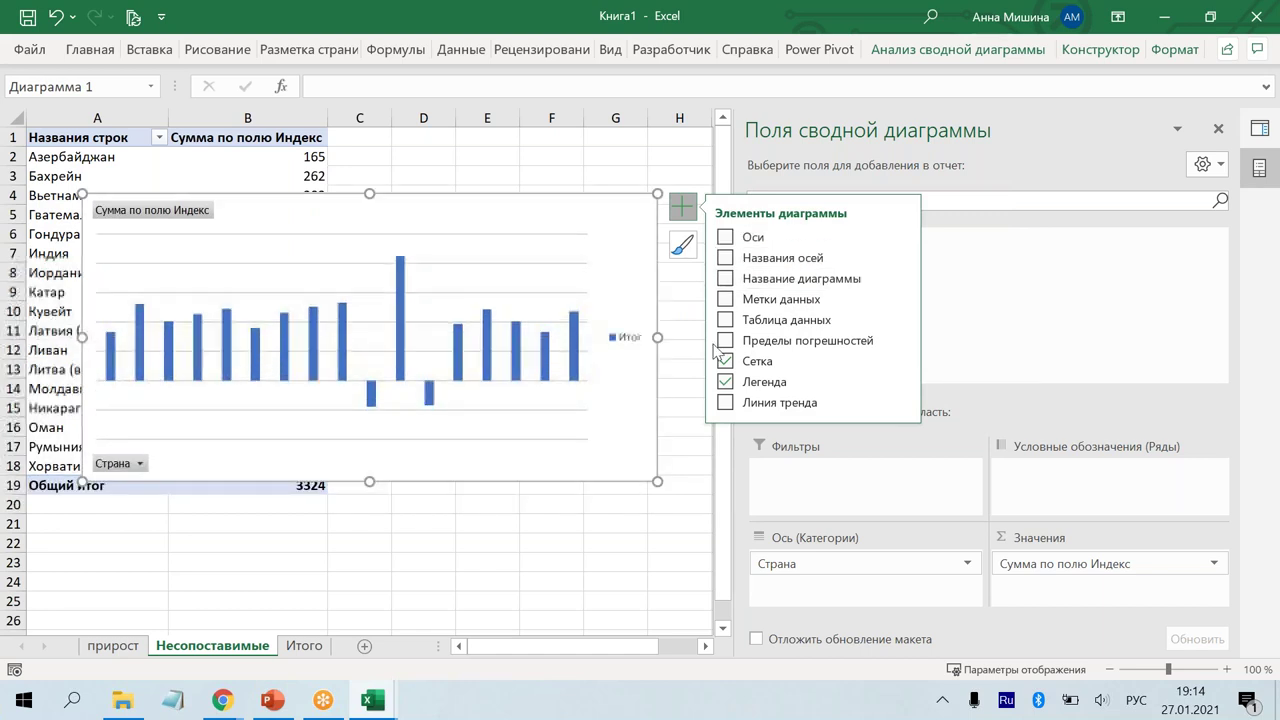
{"action": "left_click", "coordinate": [725, 361]}
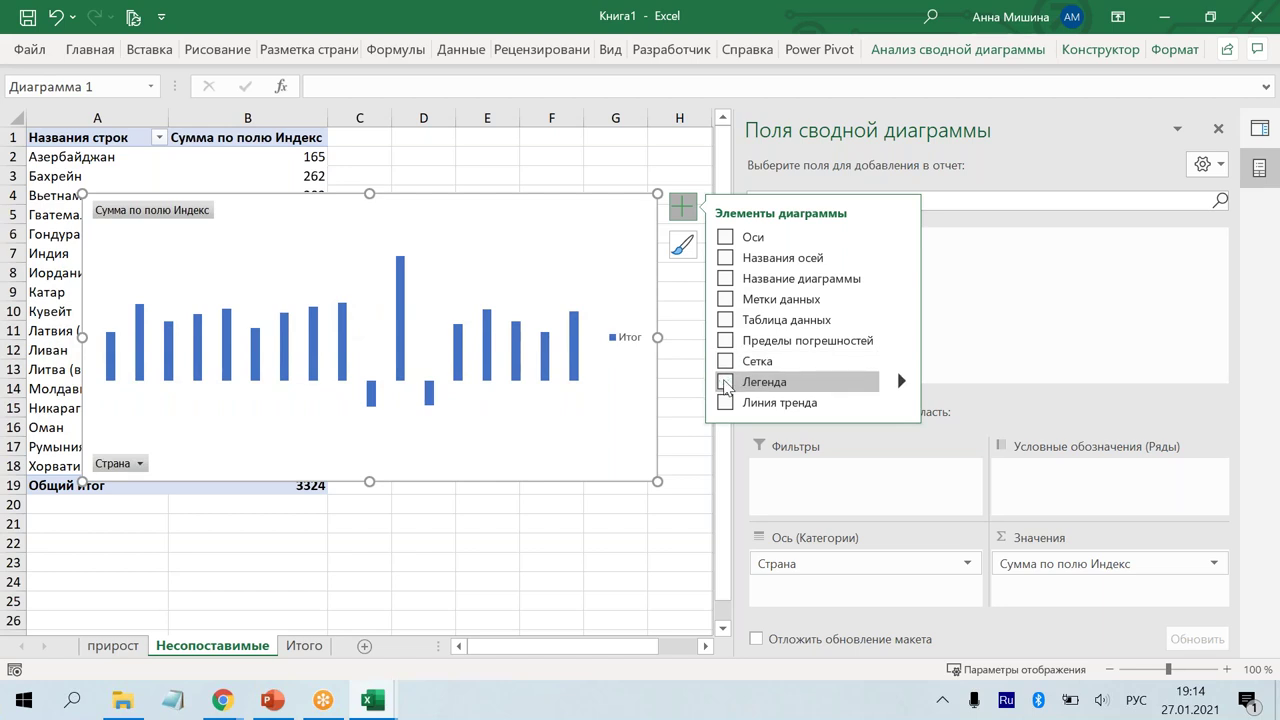
{"action": "left_click", "coordinate": [725, 381]}
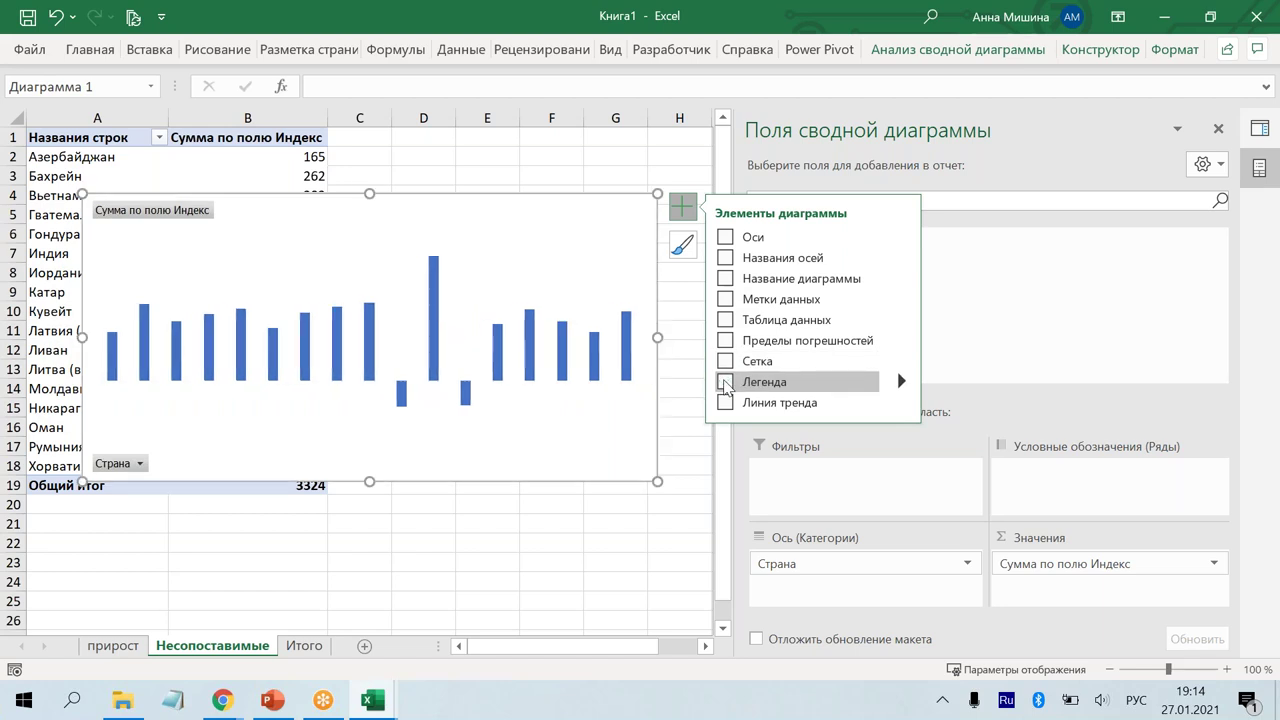
Step: Change the chart type to Линейчатая с группировкой and move the chart down to about row 9
{"action": "right_click", "coordinate": [580, 266]}
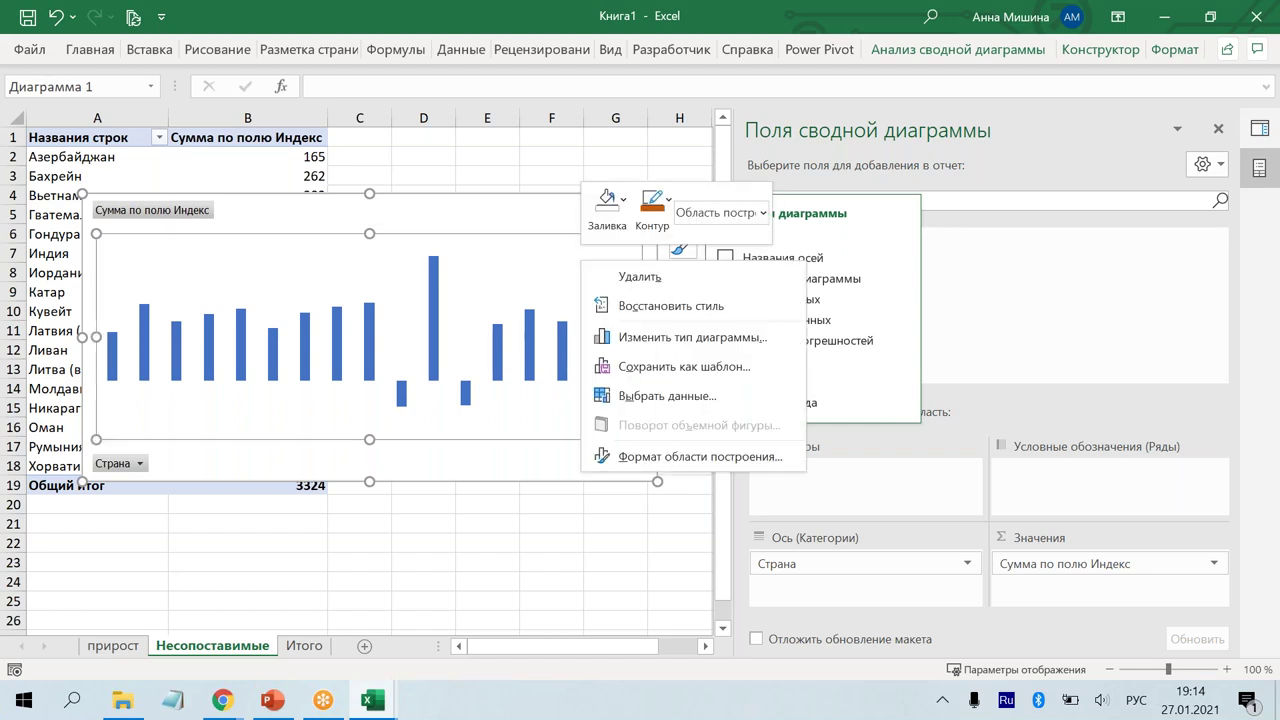
{"action": "left_click", "coordinate": [692, 337]}
{"action": "left_click", "coordinate": [405, 233]}
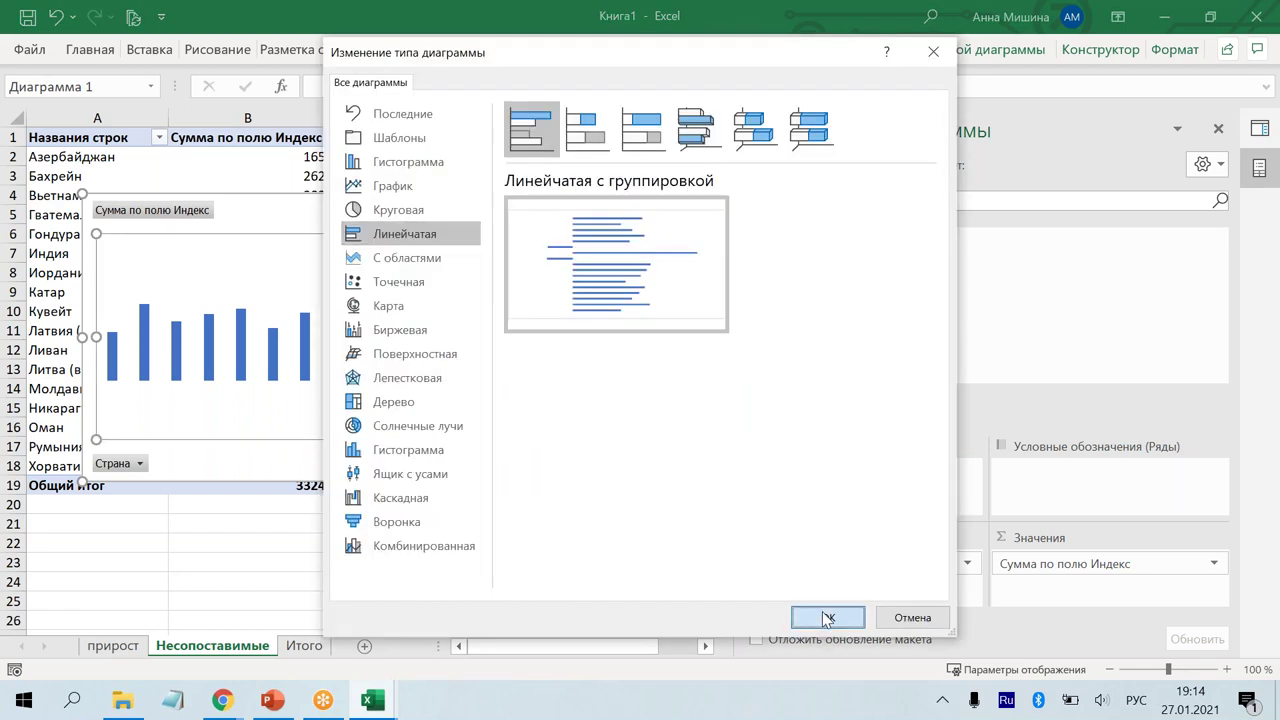
{"action": "left_click", "coordinate": [826, 617]}
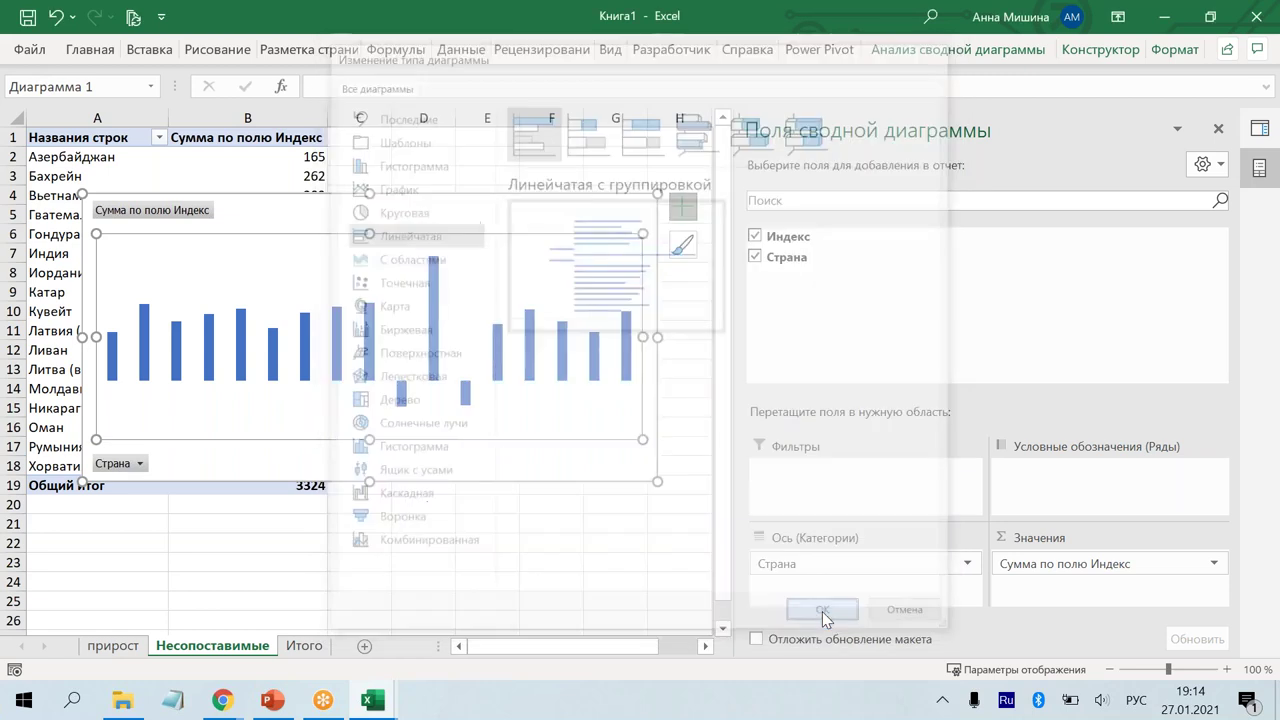
{"action": "left_click_drag", "start_coordinate": [407, 205], "coordinate": [436, 292]}
Step: Sort the bars of the Итог series in ascending order
{"action": "left_click", "coordinate": [442, 335]}
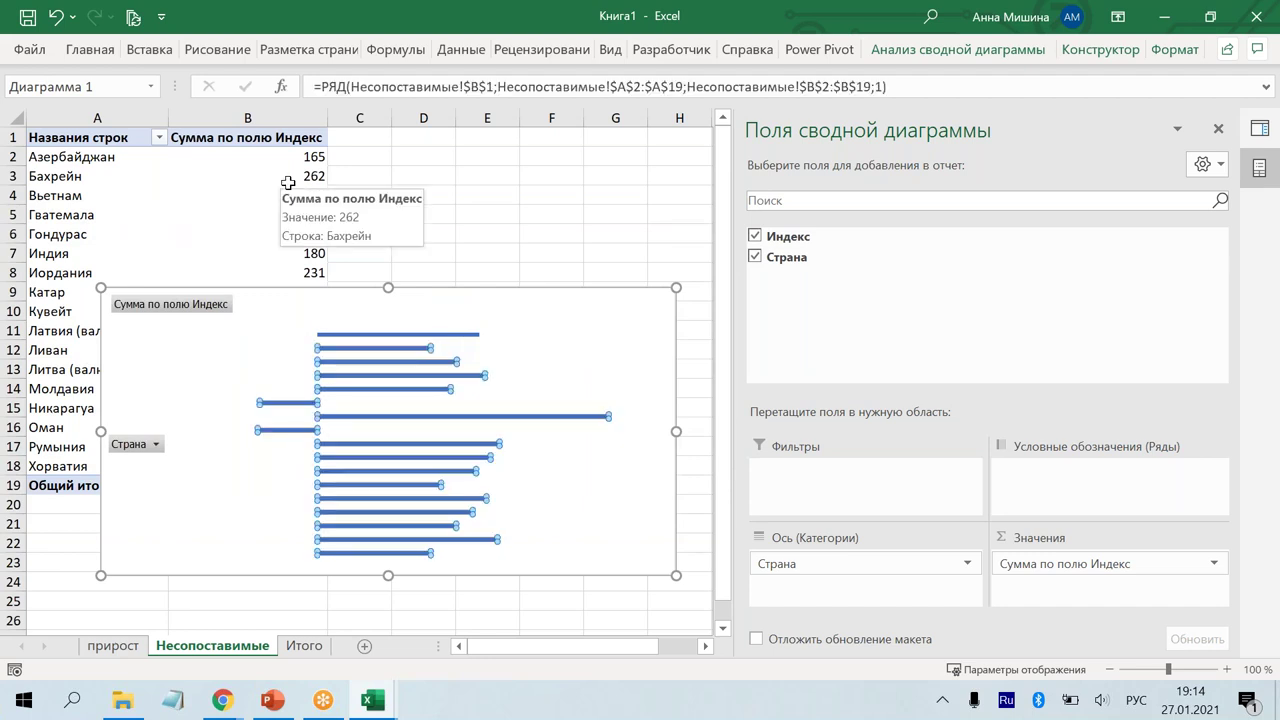
{"action": "right_click", "coordinate": [417, 354]}
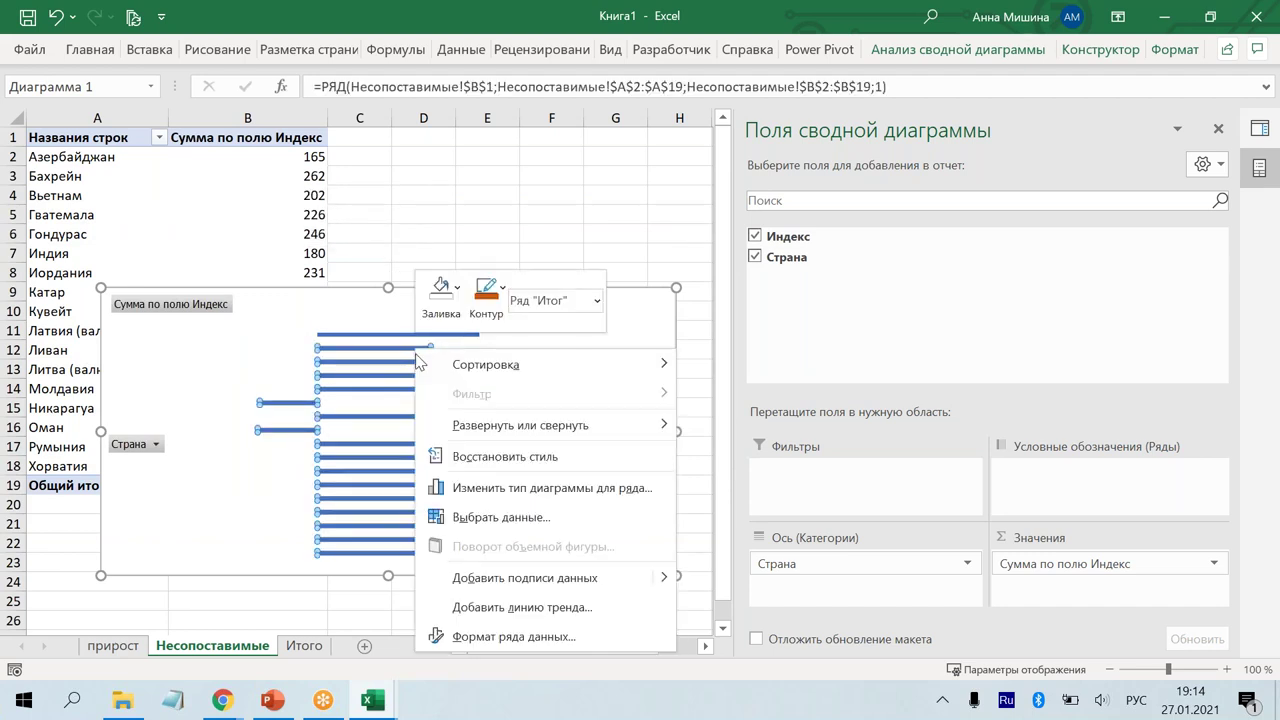
{"action": "mouse_move", "coordinate": [506, 364]}
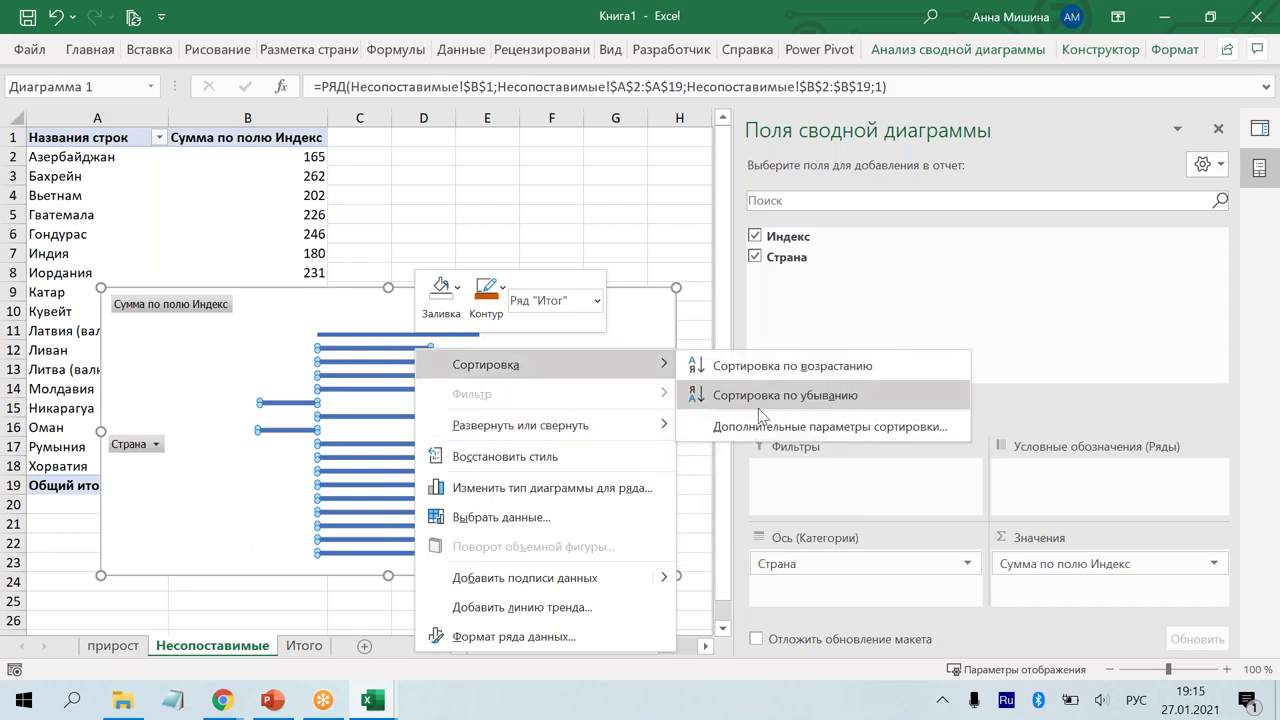
{"action": "left_click", "coordinate": [766, 366]}
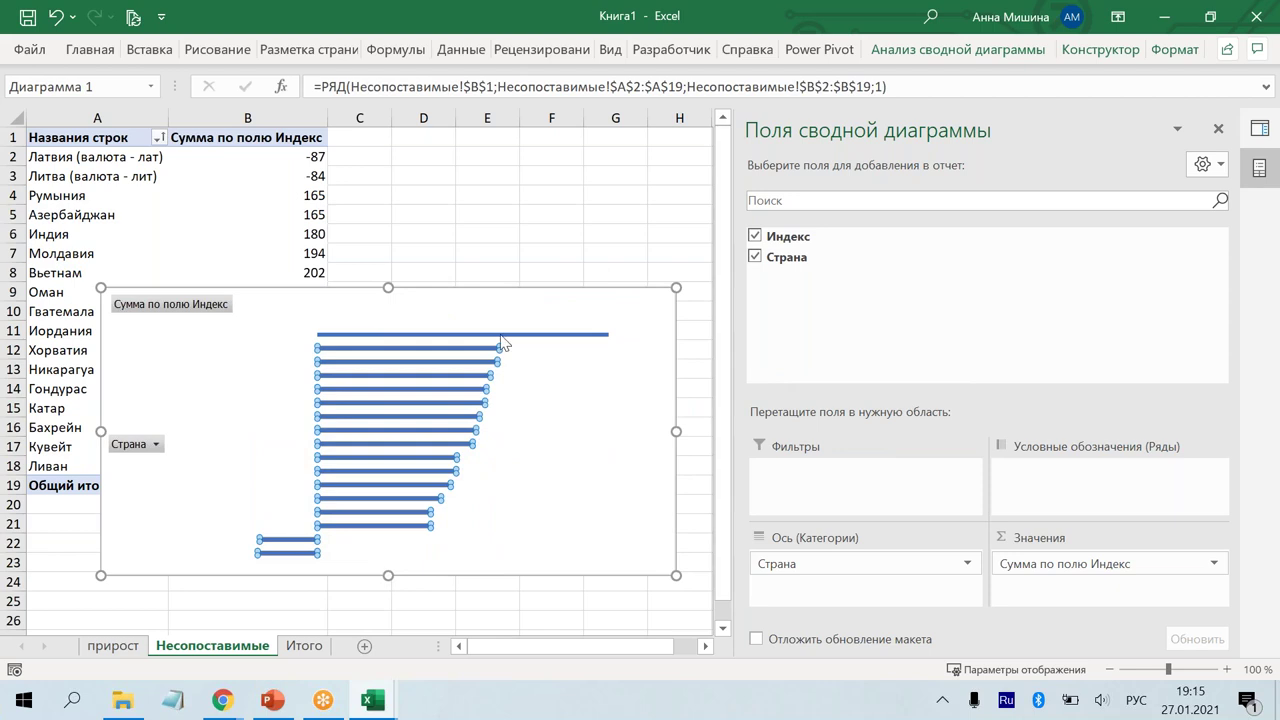
Step: Sort the bars of the Итог series in descending order and set their gap width (Боковой зазор) to 51 %
{"action": "right_click", "coordinate": [512, 339]}
{"action": "mouse_move", "coordinate": [517, 346]}
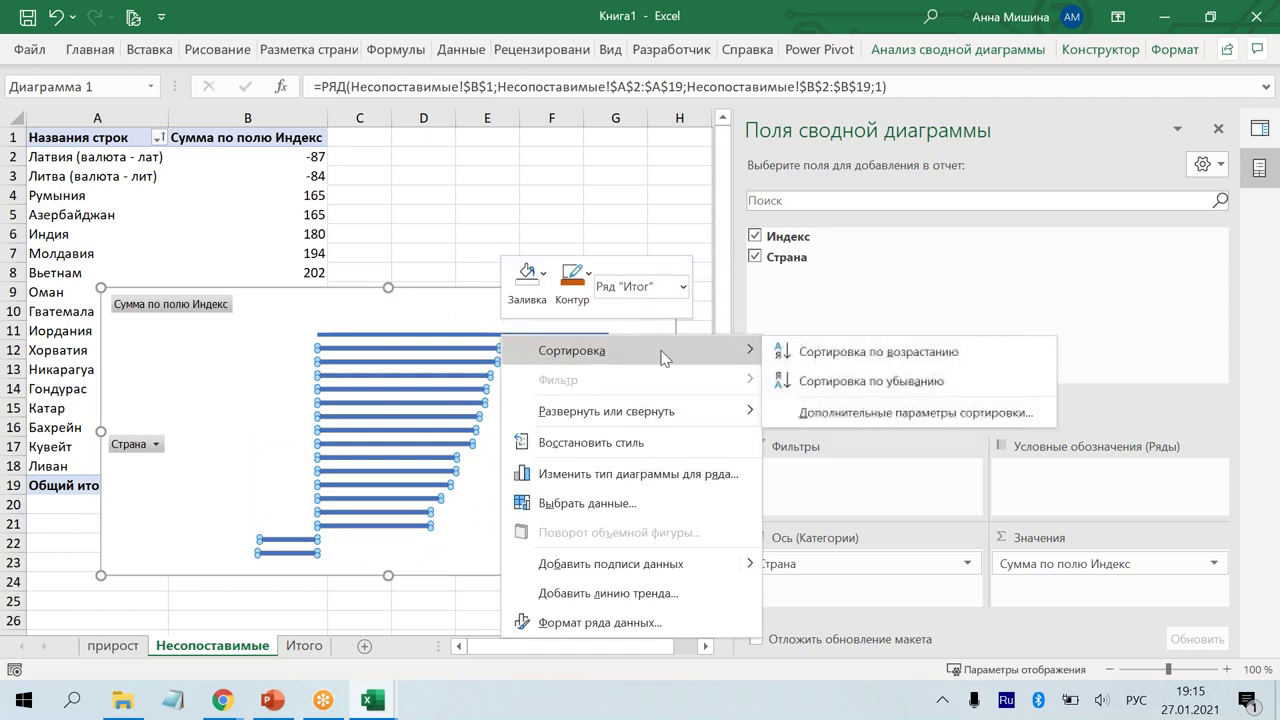
{"action": "left_click", "coordinate": [878, 381]}
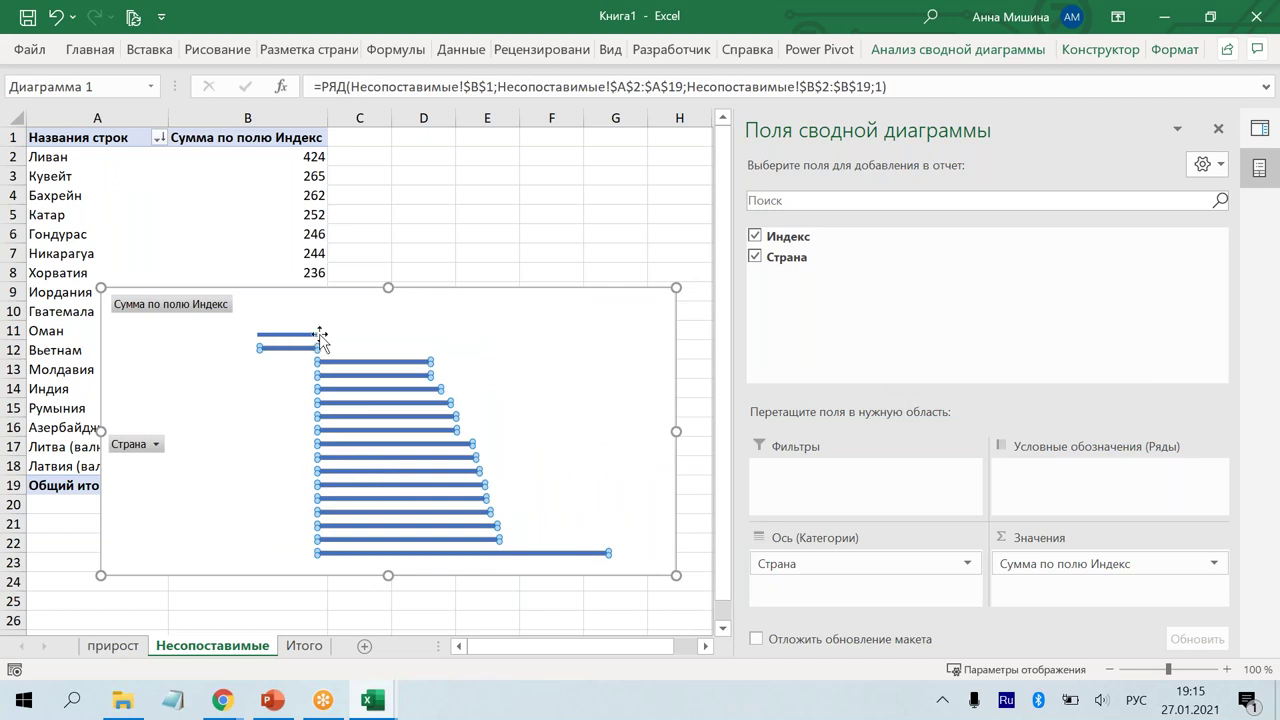
{"action": "mouse_move", "coordinate": [314, 350]}
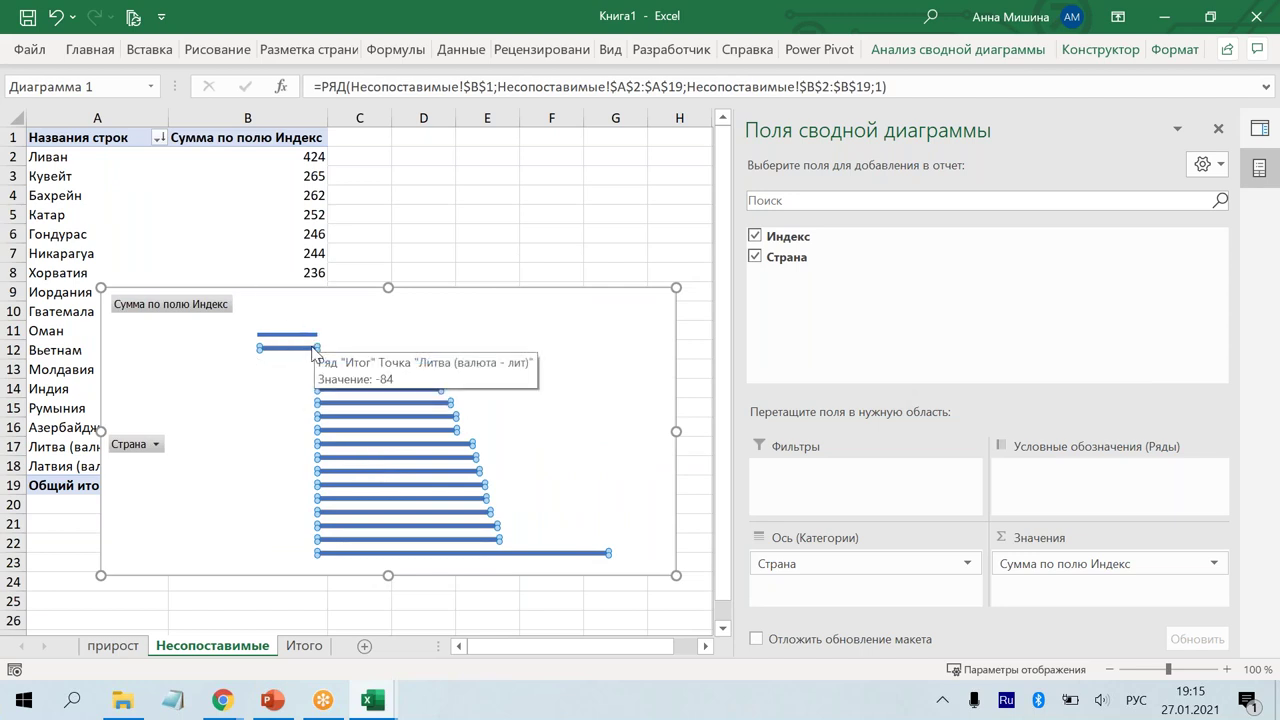
{"action": "double_click", "coordinate": [314, 350]}
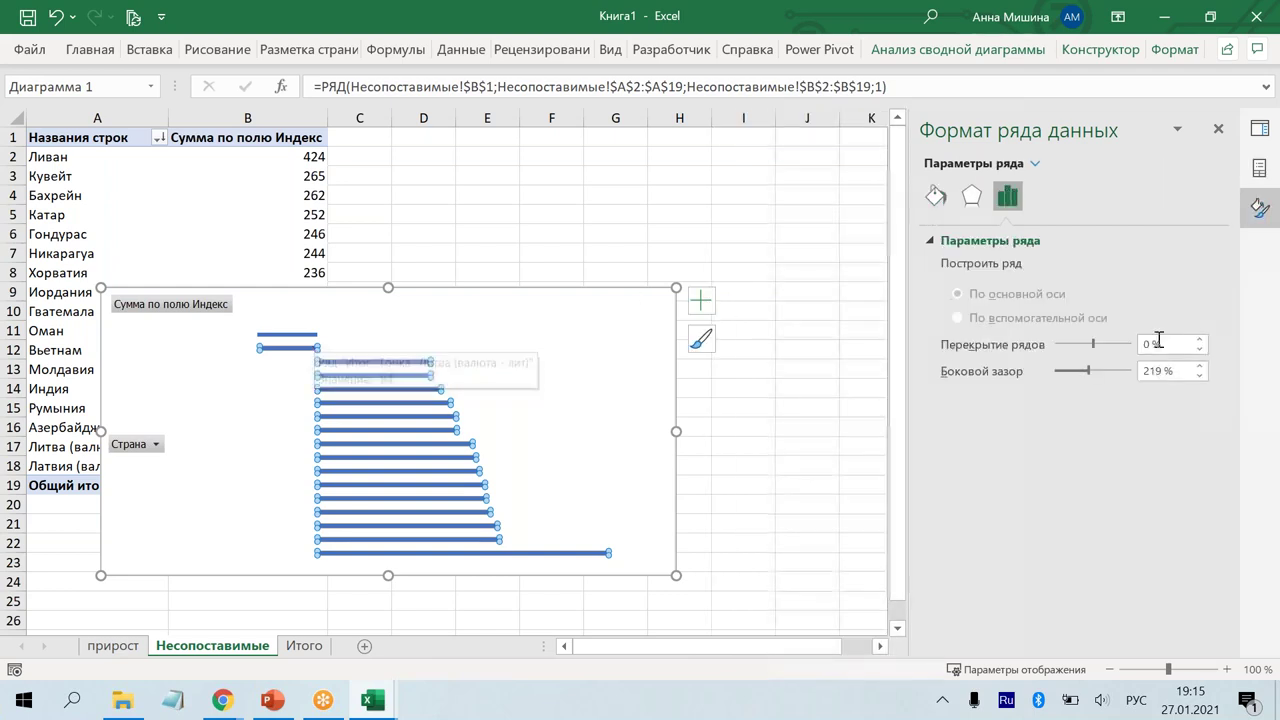
{"action": "left_click_drag", "start_coordinate": [1087, 371], "coordinate": [1063, 371]}
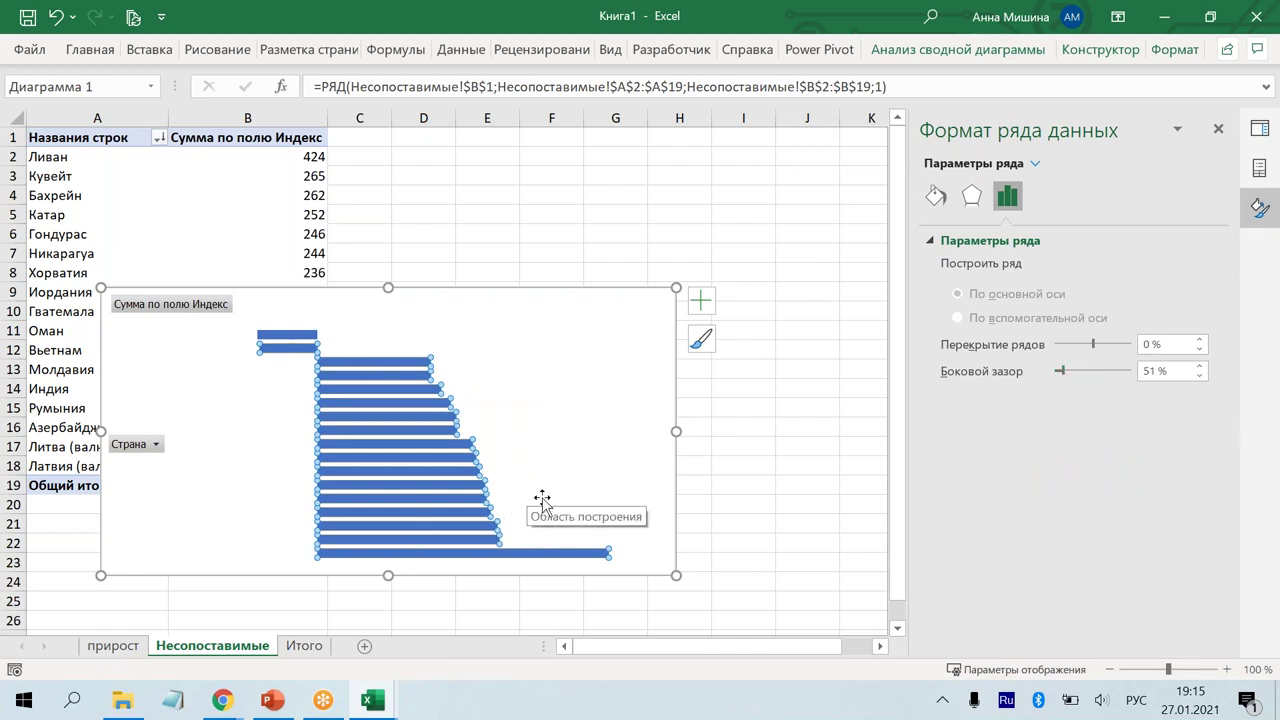
Step: Add data labels to the bars that include both the category name and the value
{"action": "left_click", "coordinate": [702, 302]}
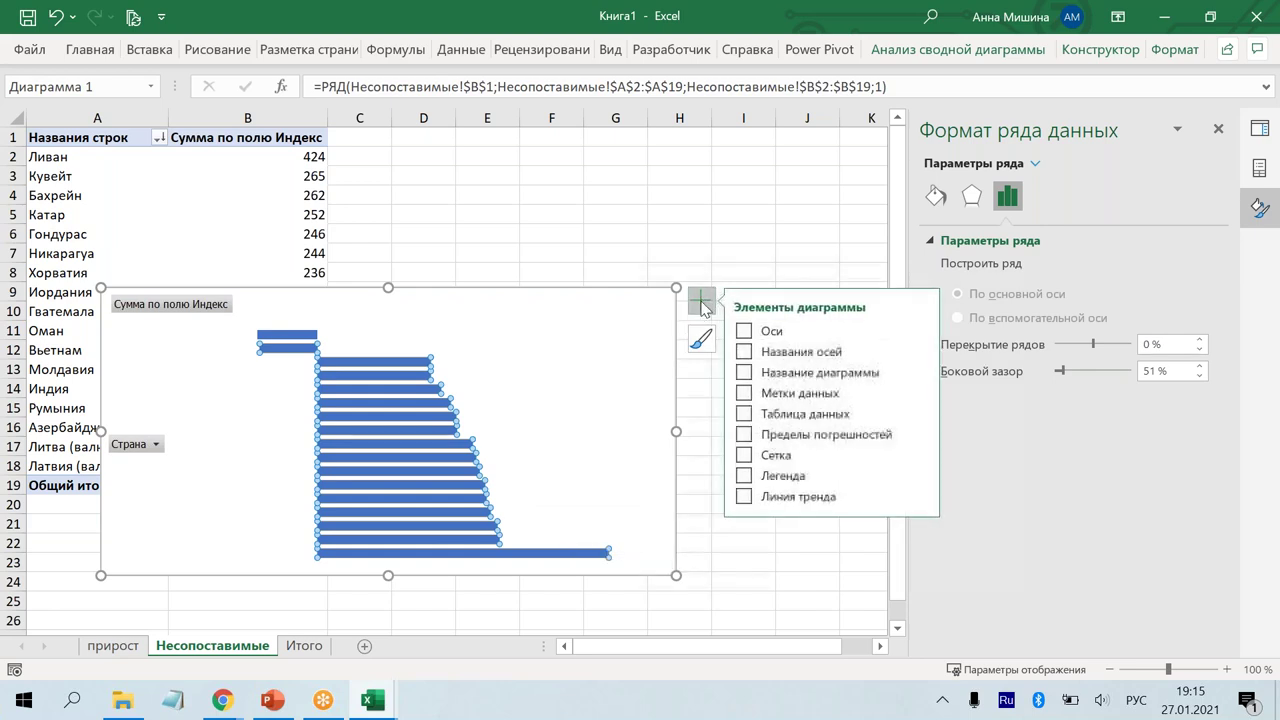
{"action": "left_click", "coordinate": [744, 393]}
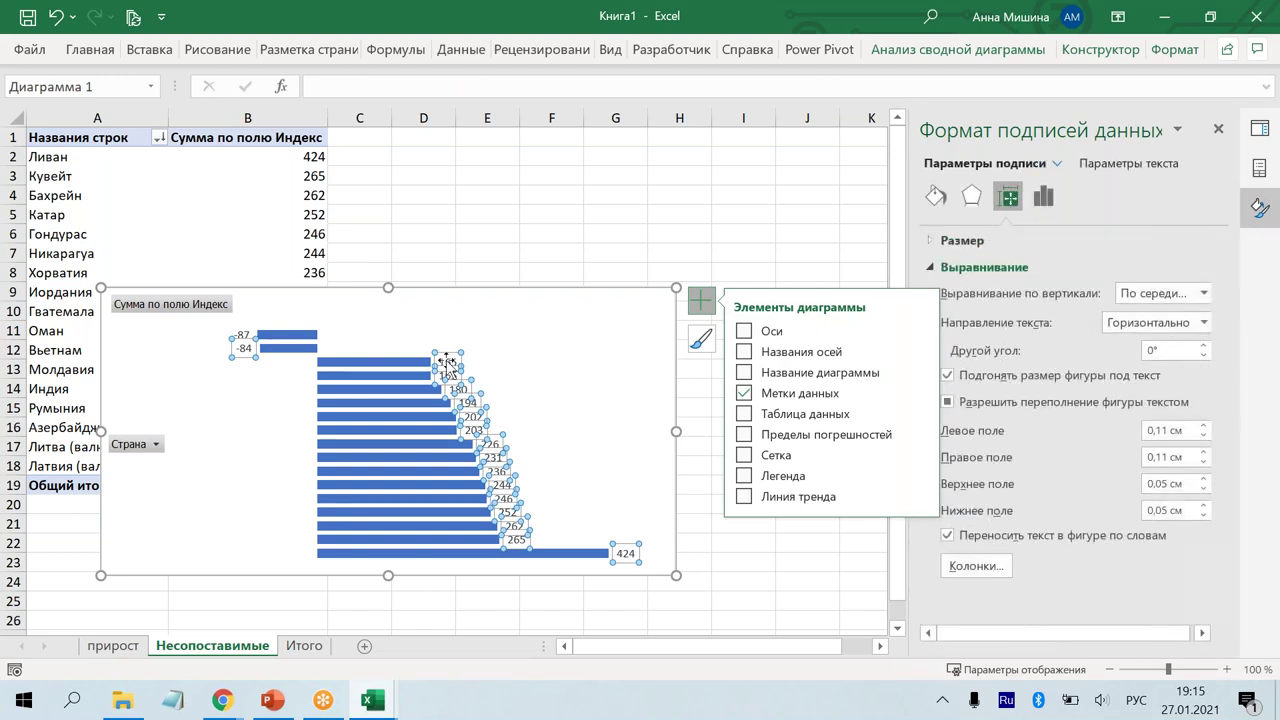
{"action": "left_click", "coordinate": [1043, 196]}
{"action": "left_click", "coordinate": [958, 313]}
{"action": "left_click", "coordinate": [958, 313]}
{"action": "left_click", "coordinate": [958, 340]}
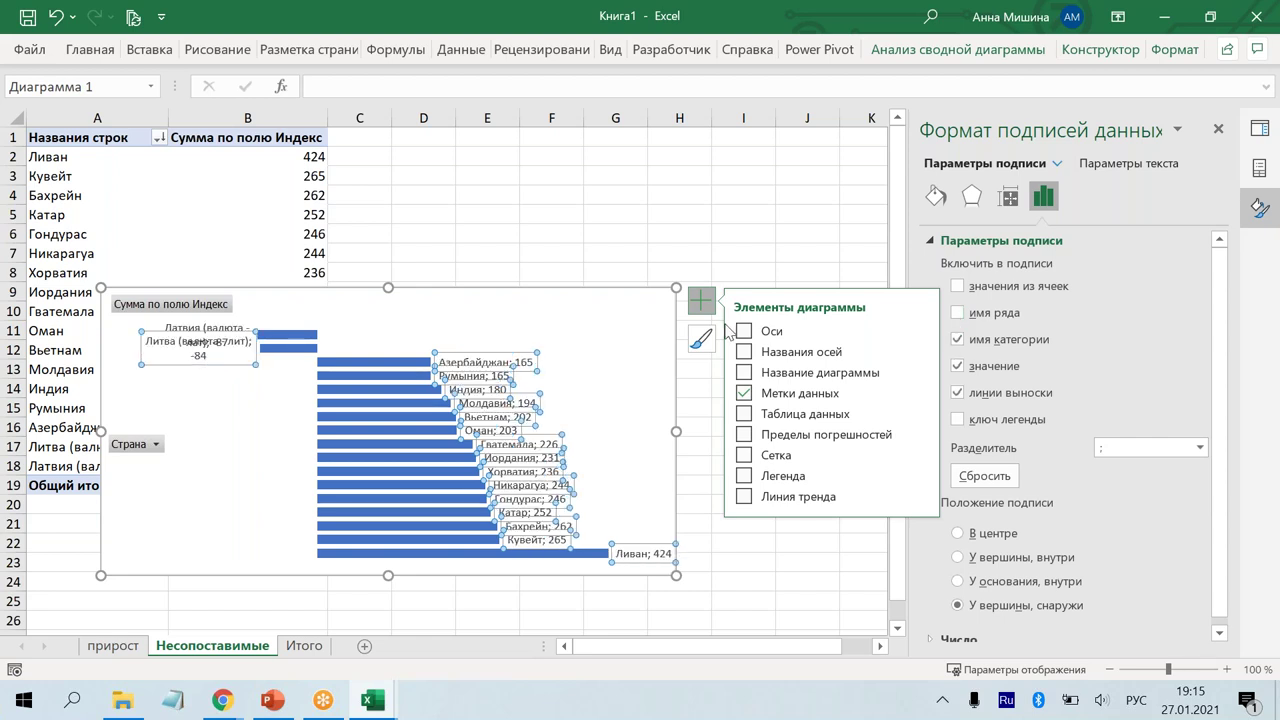
{"action": "left_click", "coordinate": [701, 300]}
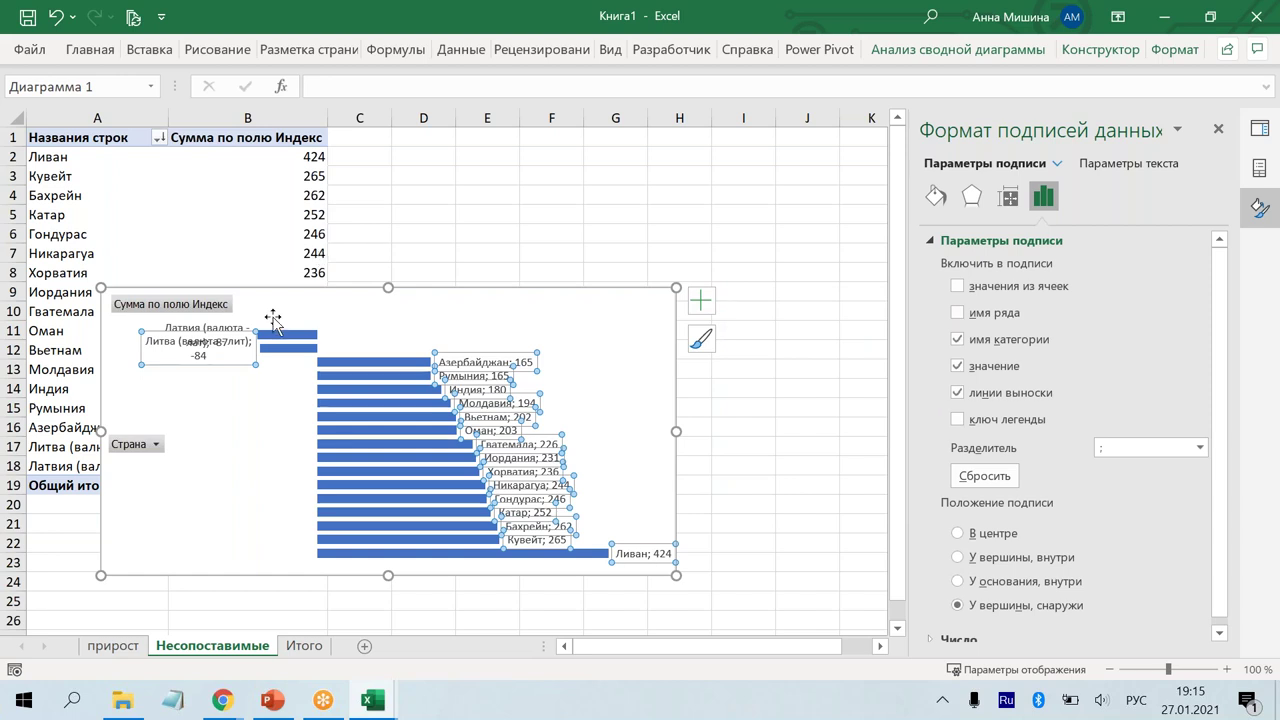
Step: Turn off word wrapping in the data labels' text alignment settings
{"action": "mouse_move", "coordinate": [271, 360]}
{"action": "left_click", "coordinate": [1010, 199]}
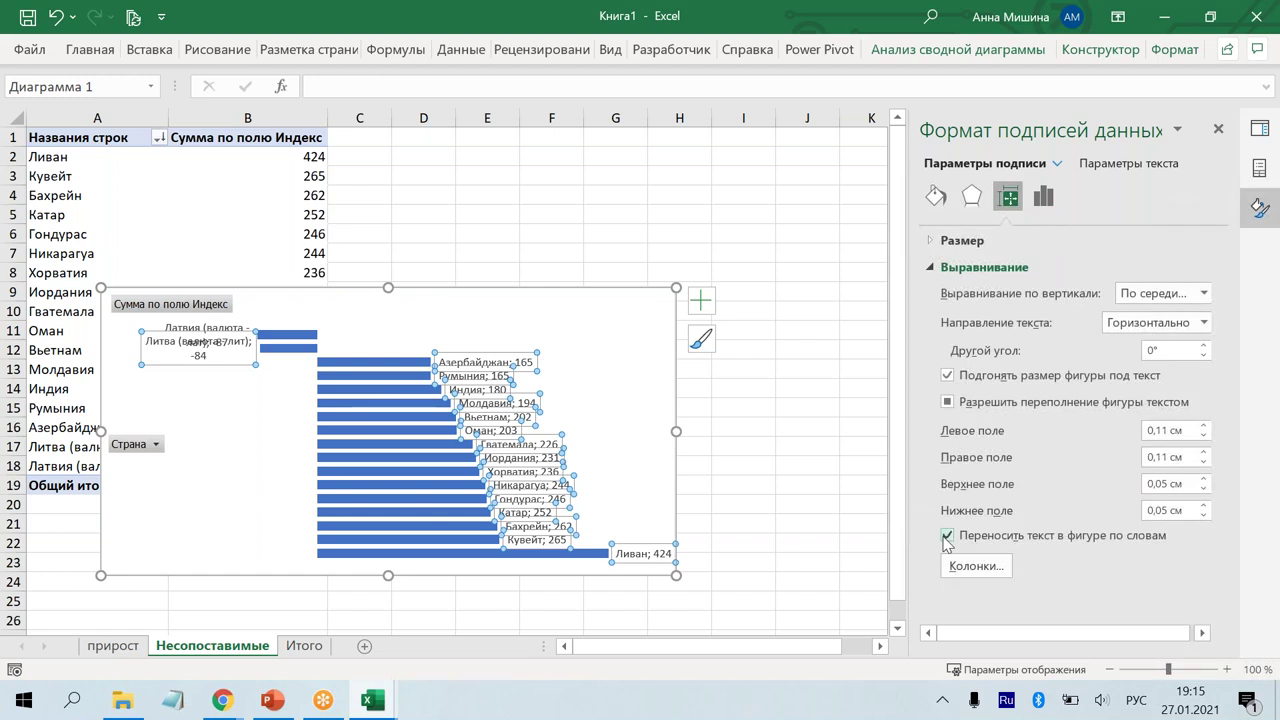
{"action": "left_click", "coordinate": [946, 538]}
{"action": "left_click", "coordinate": [240, 480]}
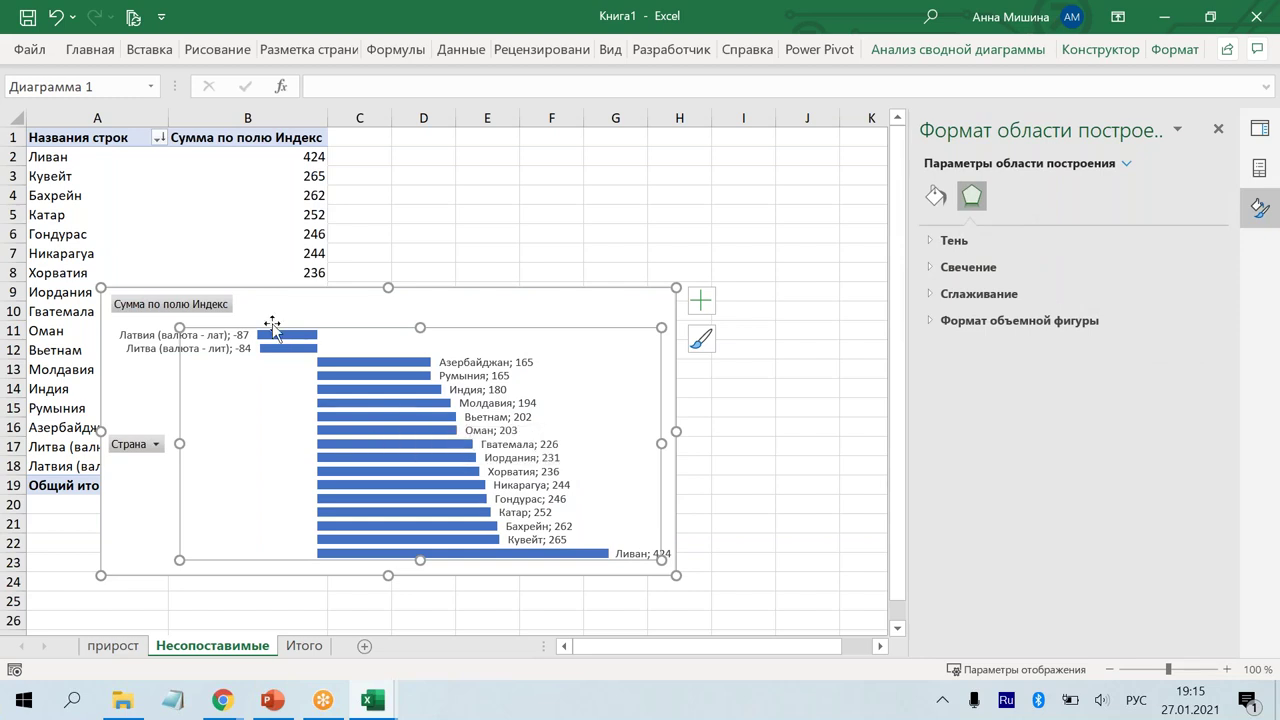
Step: Enable the Инверсия для чисел <0 fill option for the bar series
{"action": "left_click", "coordinate": [397, 462]}
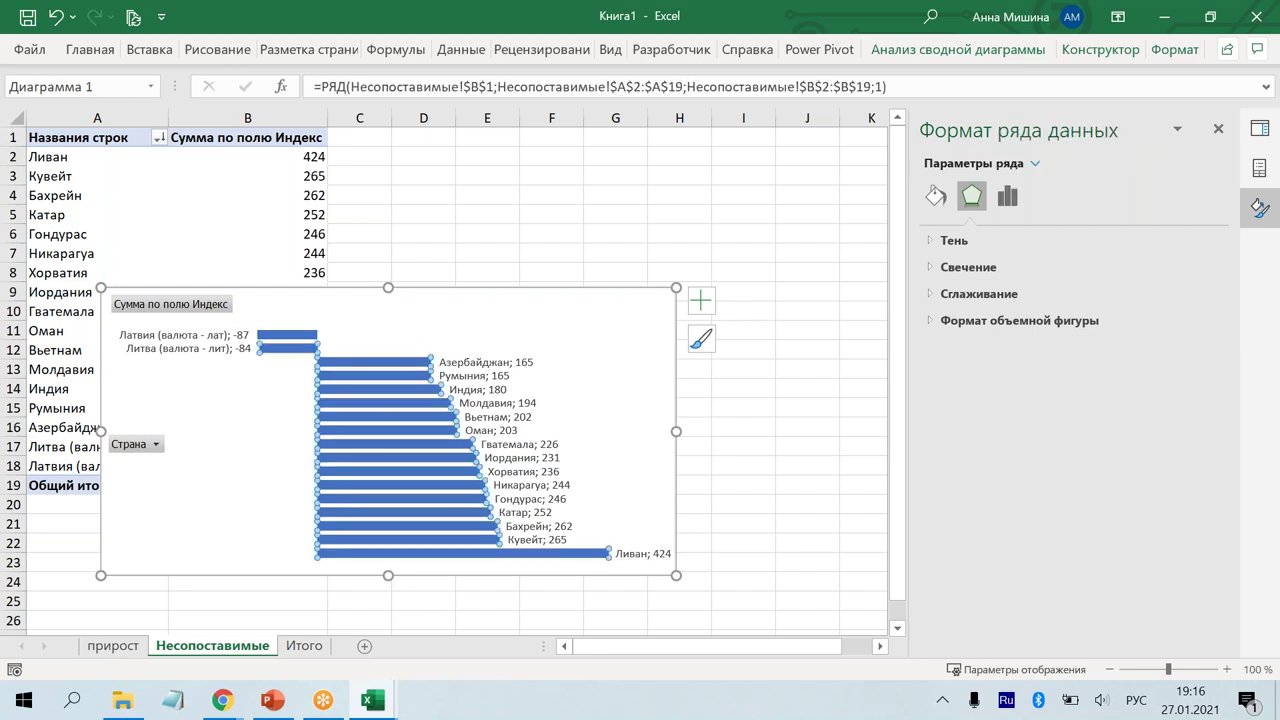
{"action": "left_click", "coordinate": [936, 197]}
{"action": "left_click", "coordinate": [1068, 418]}
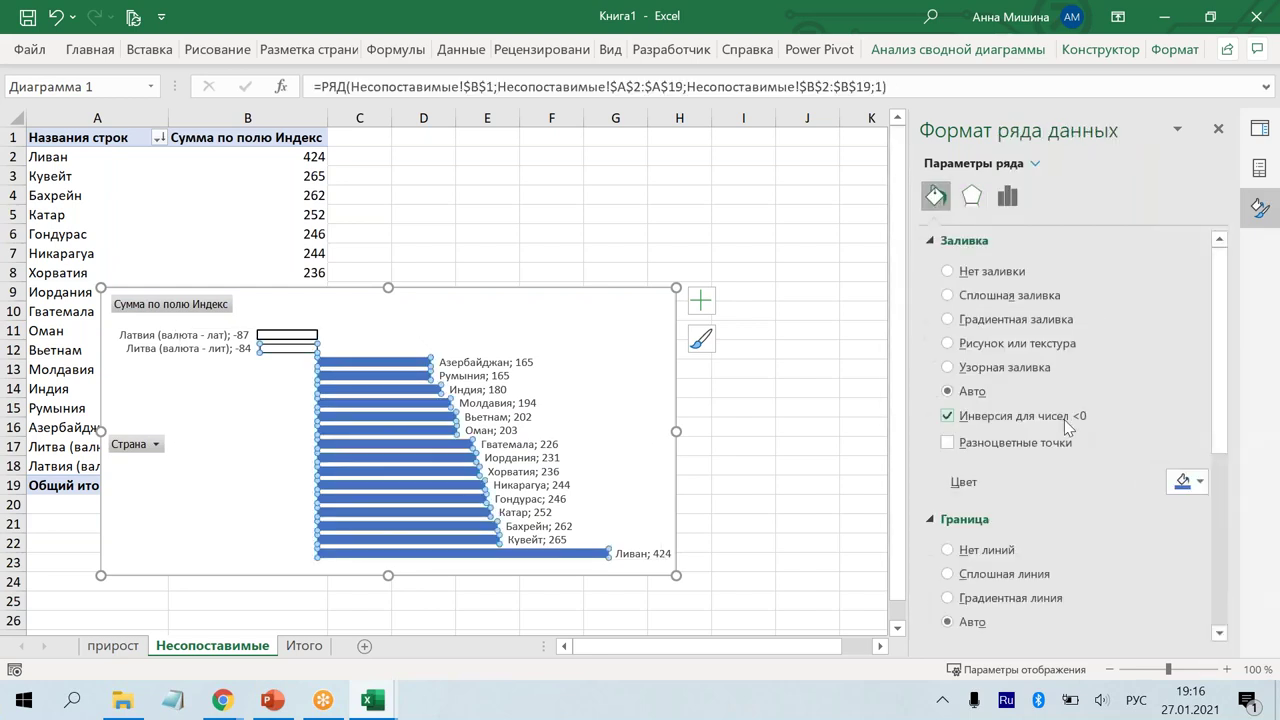
{"action": "left_click", "coordinate": [1199, 483]}
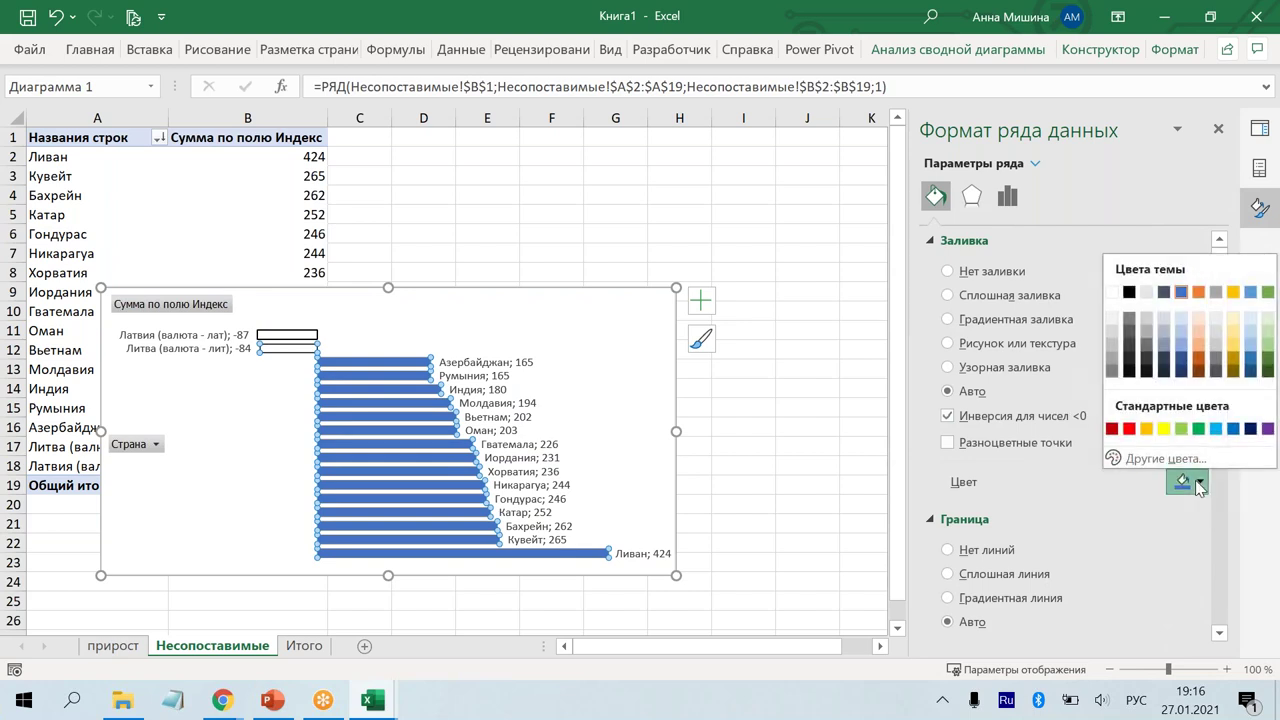
{"action": "left_click", "coordinate": [1198, 292]}
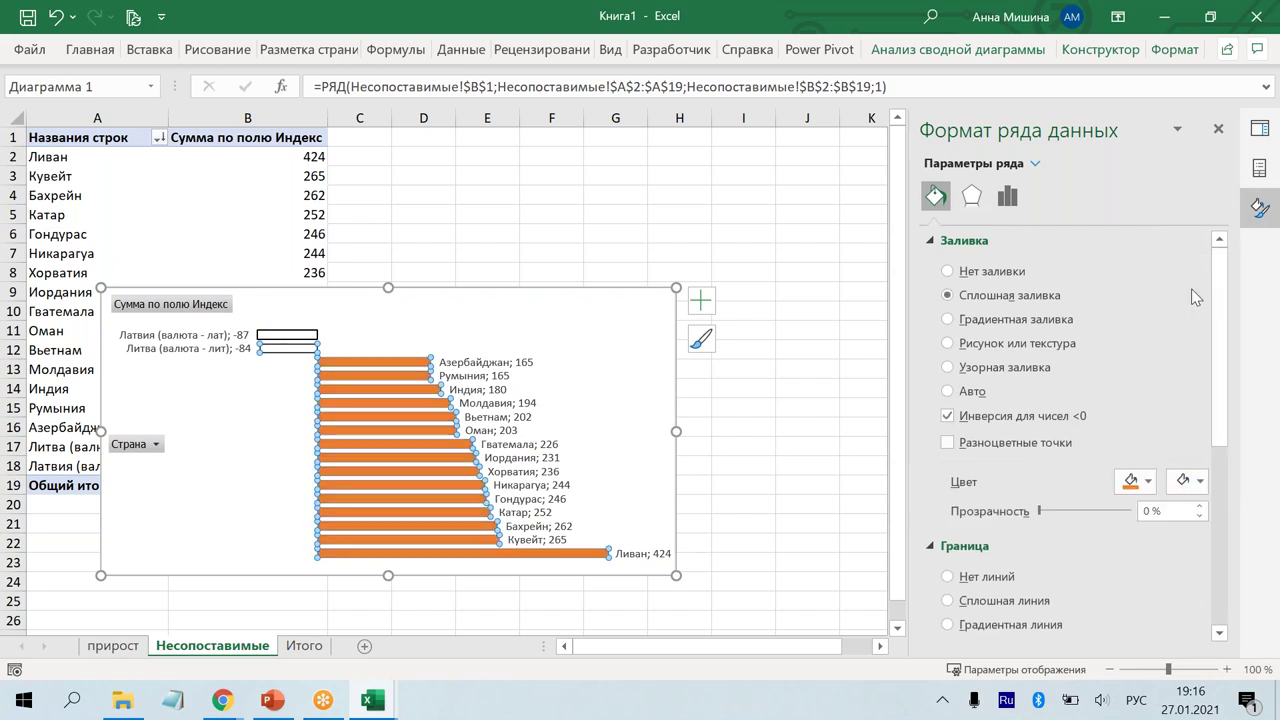
{"action": "left_click", "coordinate": [1147, 483]}
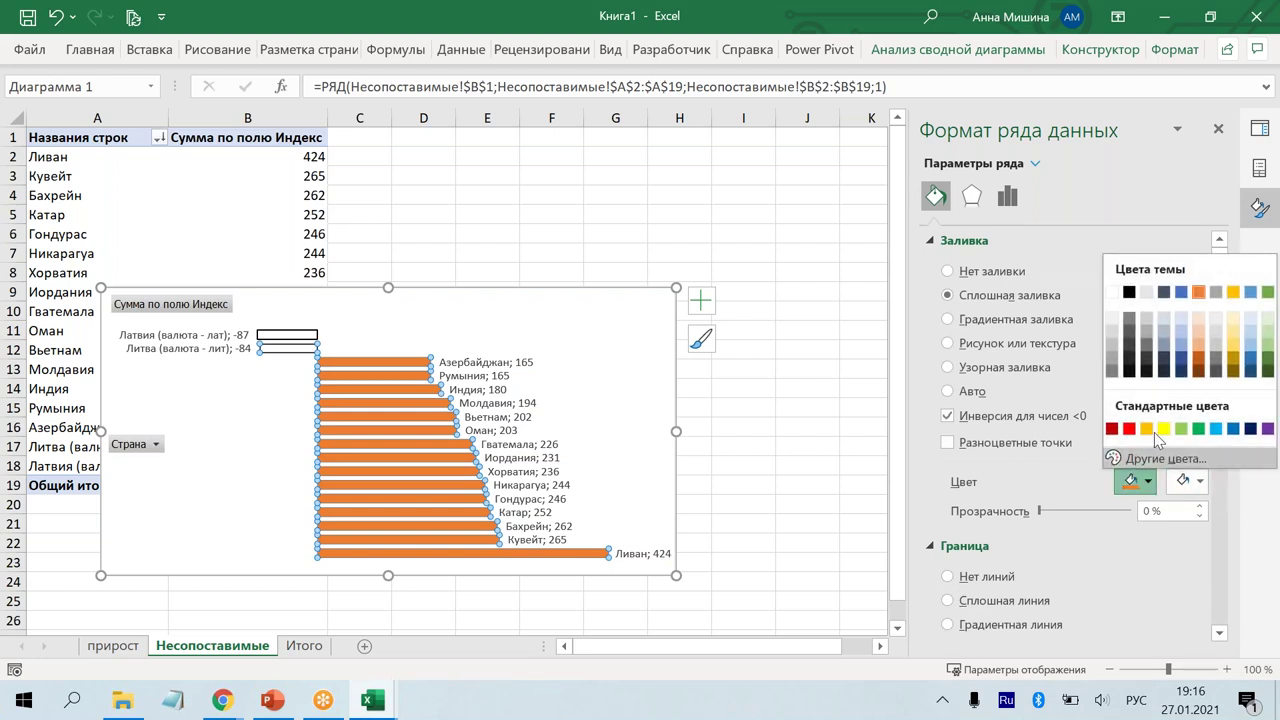
{"action": "key", "text": "Escape"}
{"action": "key", "text": "ctrl+z"}
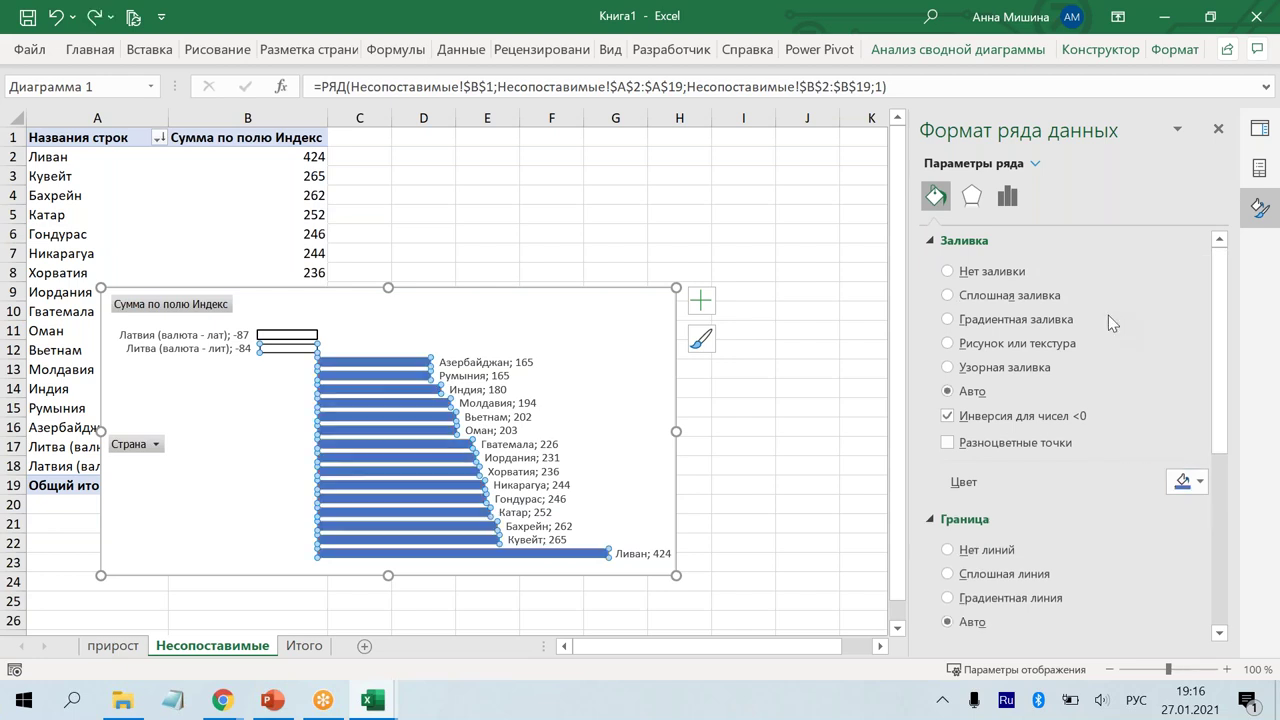
Step: Fill the bars with solid orange and use grey as the inverted colour for the negative bars
{"action": "left_click", "coordinate": [1183, 480]}
{"action": "left_click", "coordinate": [1203, 300]}
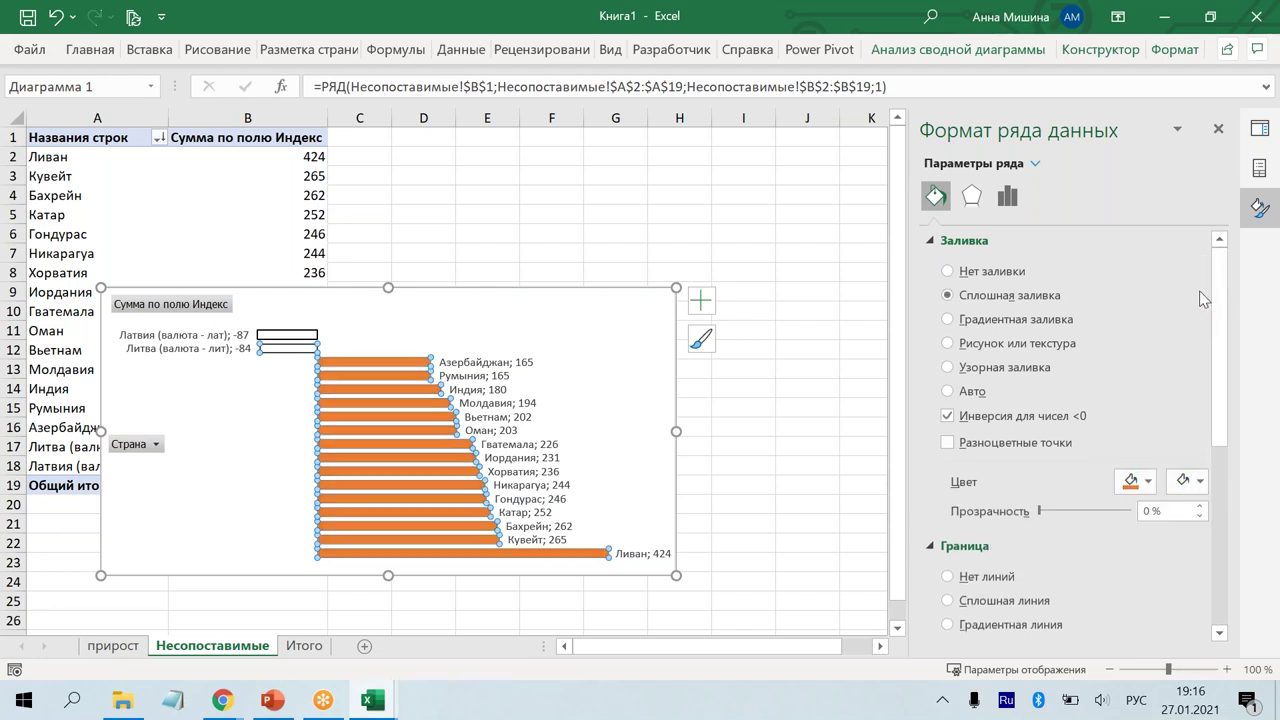
{"action": "left_click", "coordinate": [1200, 482]}
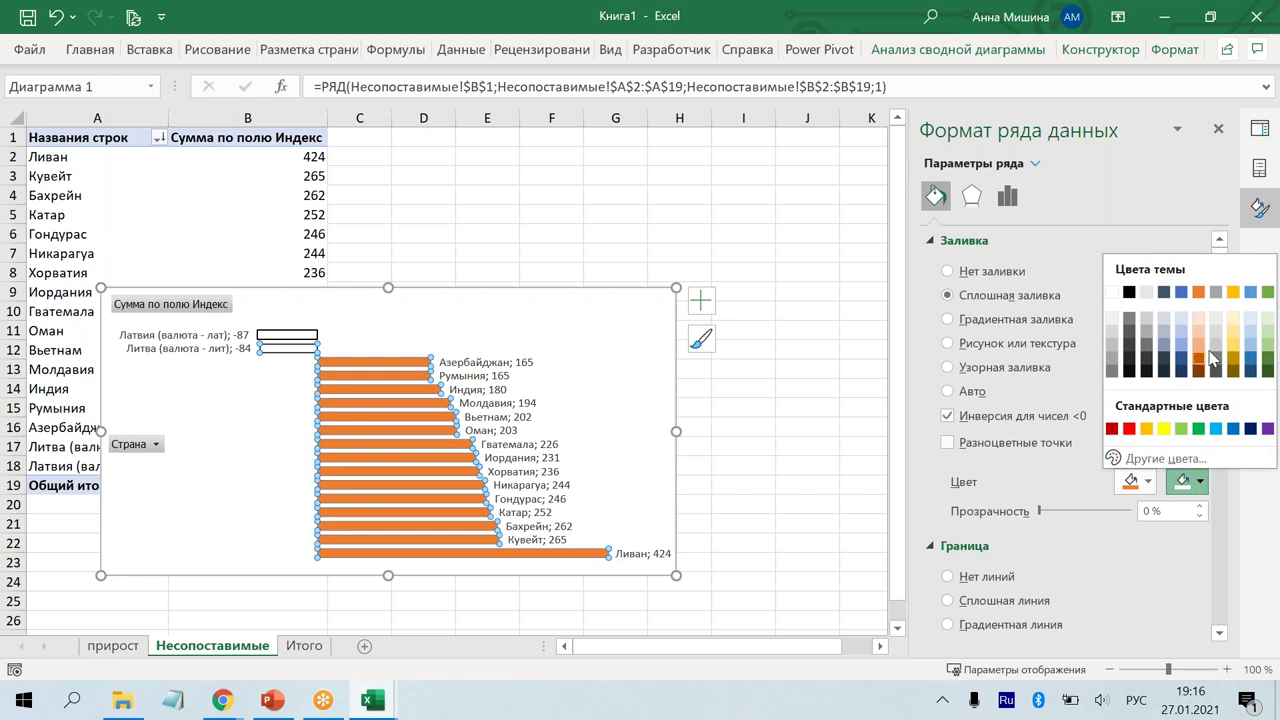
{"action": "left_click", "coordinate": [1114, 344]}
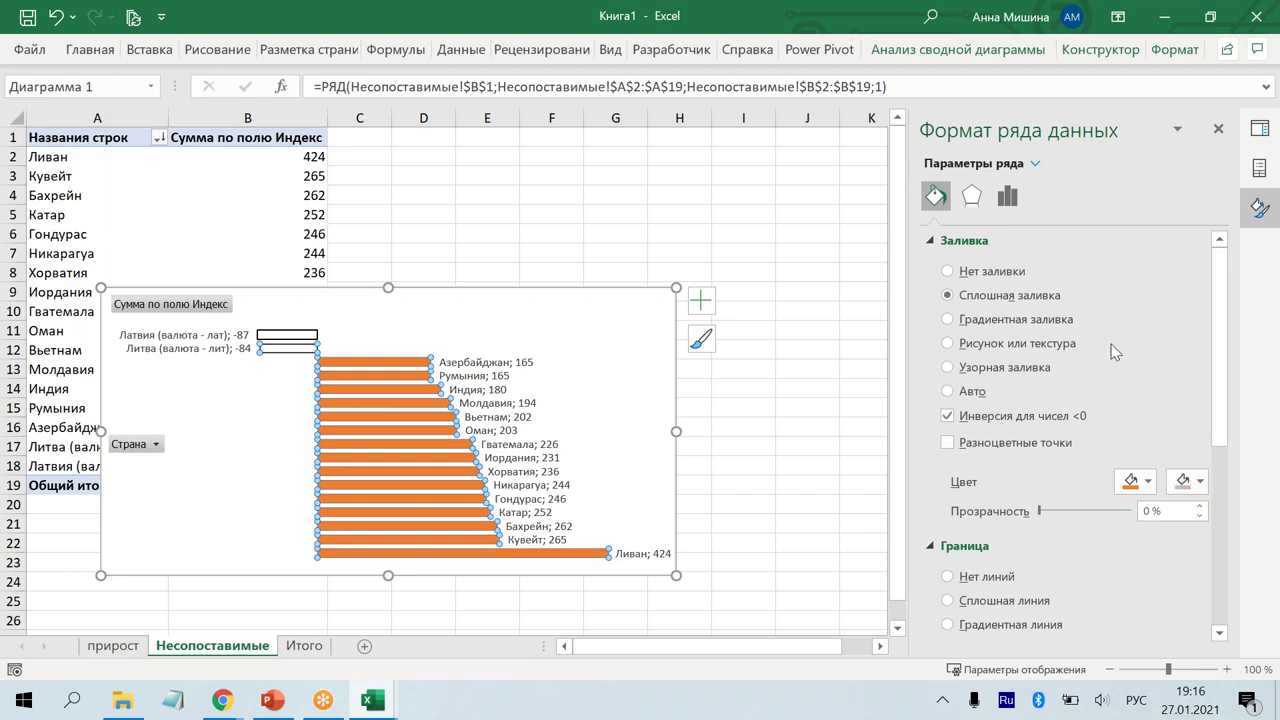
Step: Hide all field buttons on the pivot chart
{"action": "left_click", "coordinate": [600, 193]}
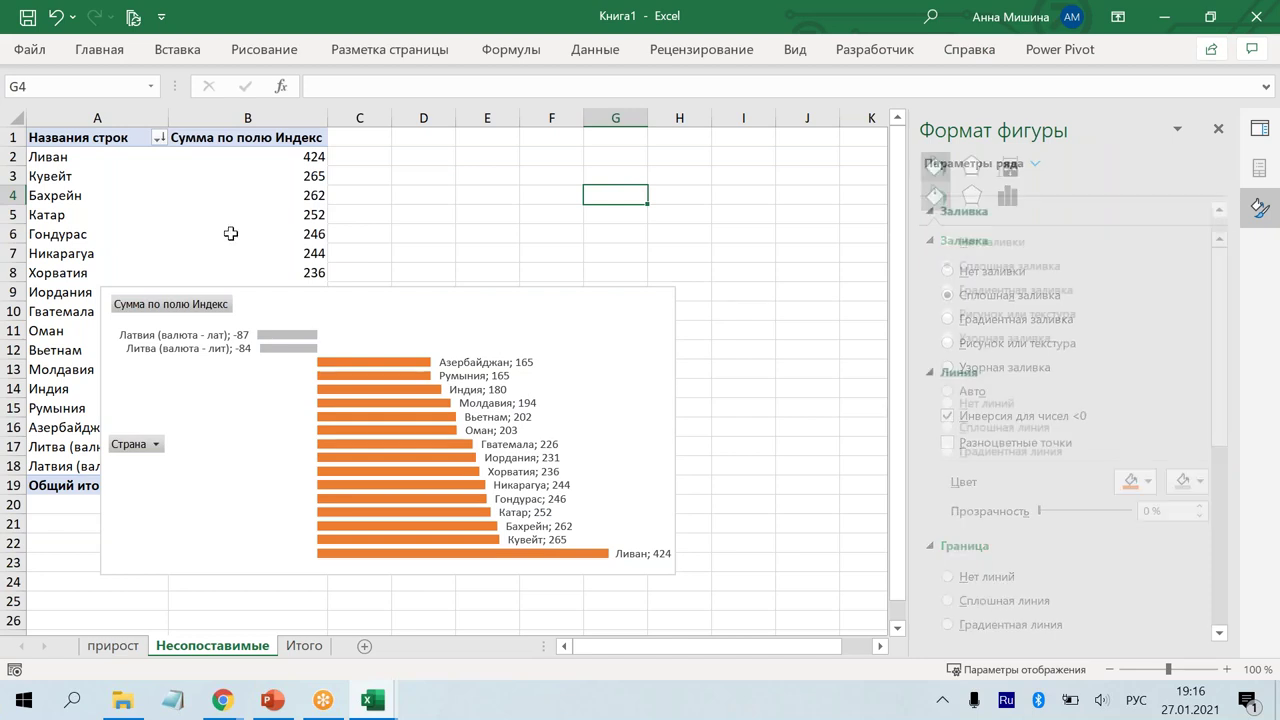
{"action": "right_click", "coordinate": [165, 295]}
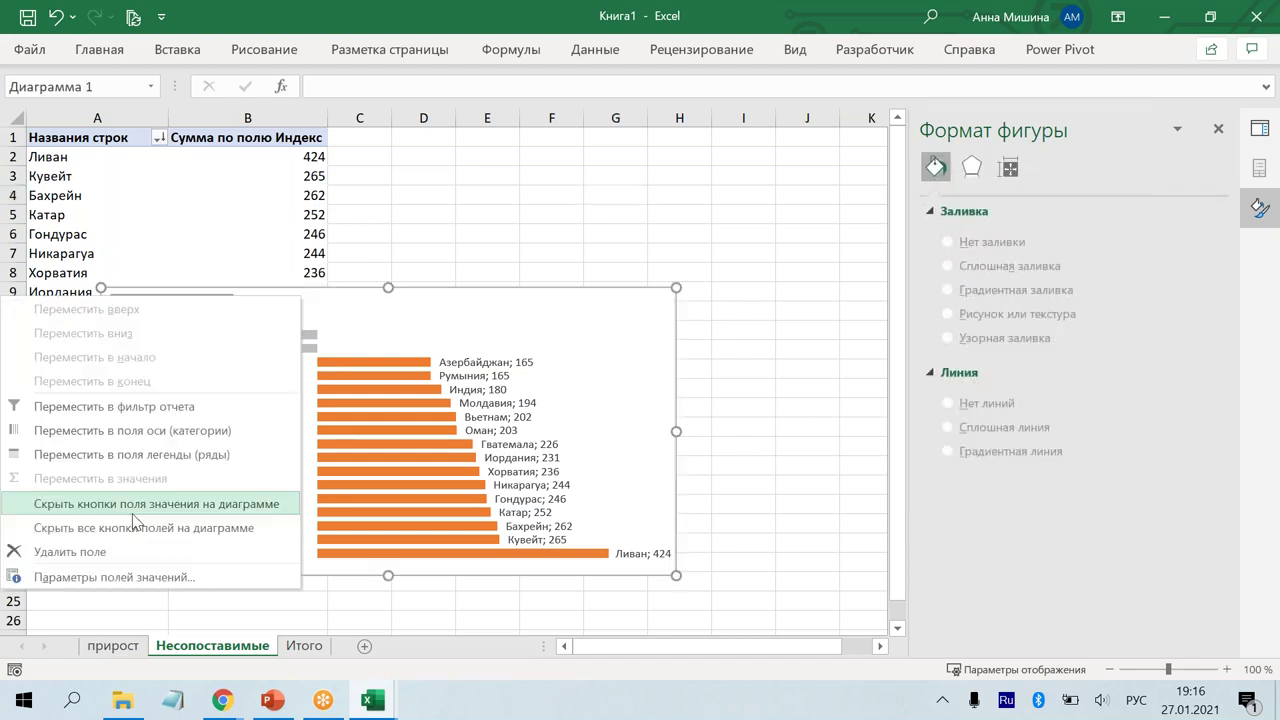
{"action": "key", "text": "Escape"}
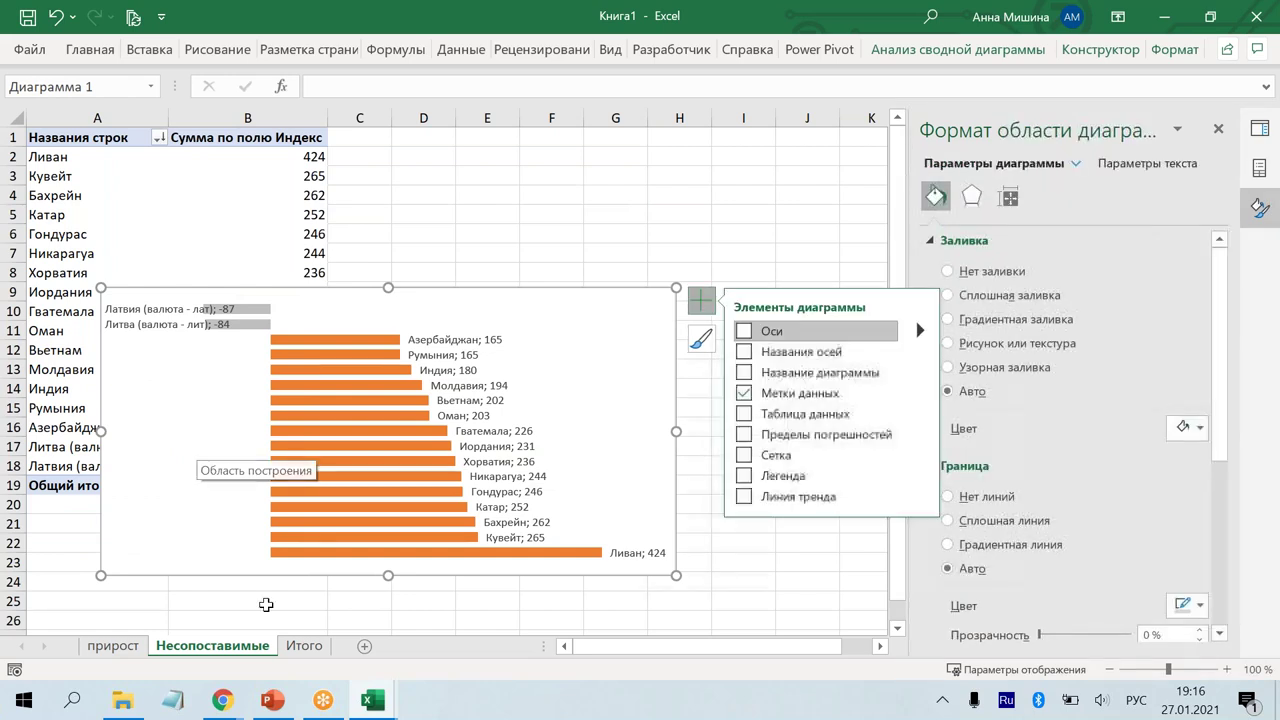
Step: Copy the bar chart to the Итого sheet below the combo chart, matching its width and extending it to about row 42
{"action": "left_click", "coordinate": [304, 646]}
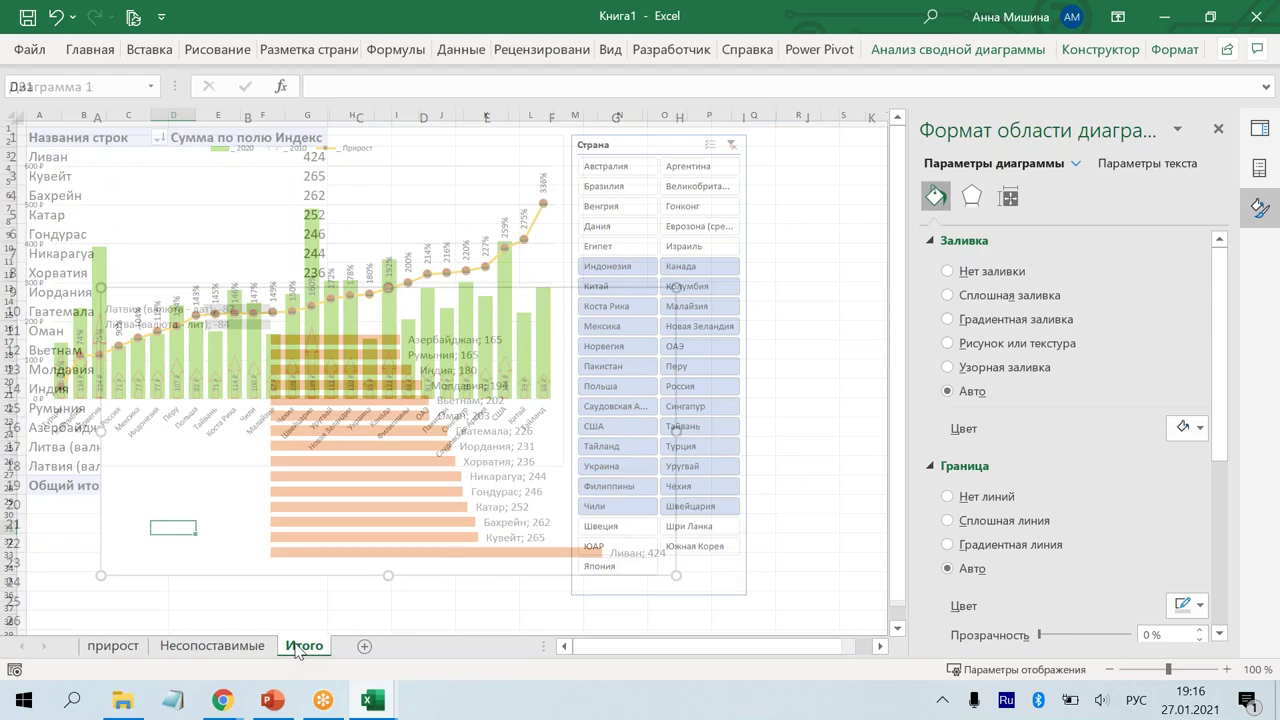
{"action": "left_click", "coordinate": [31, 474]}
{"action": "key", "text": "ctrl+v"}
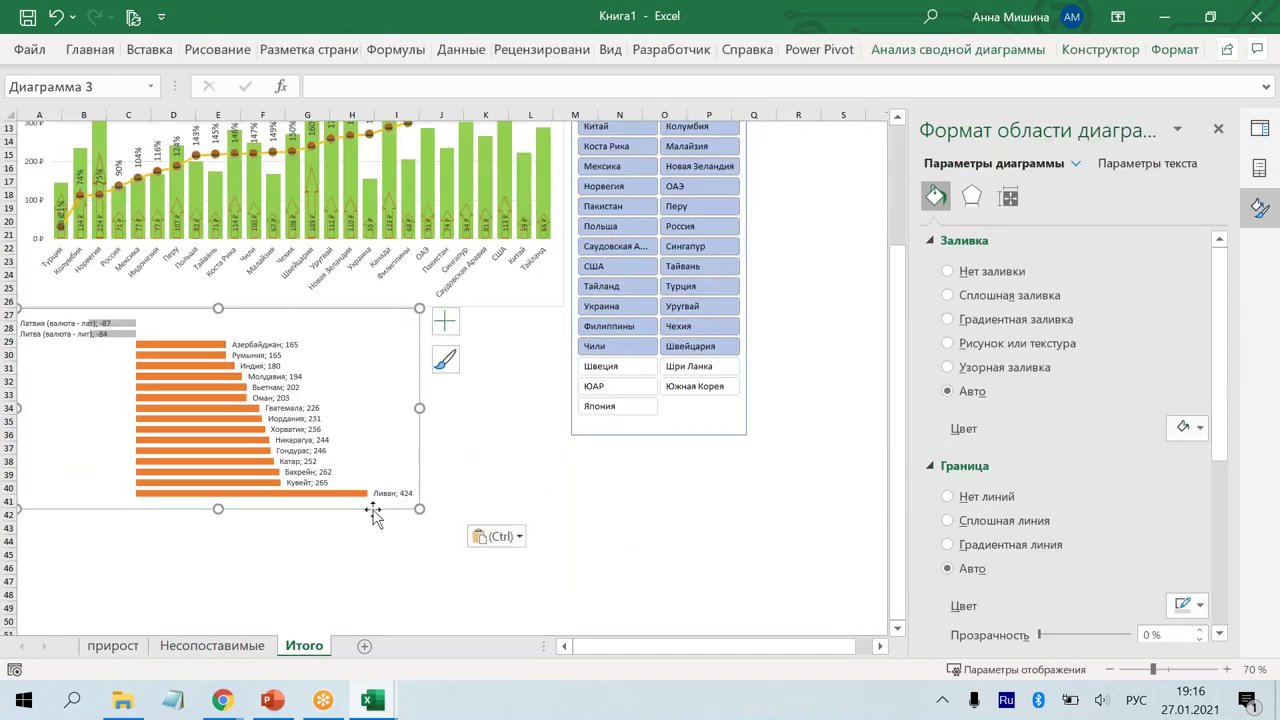
{"action": "left_click_drag", "start_coordinate": [563, 436], "coordinate": [565, 434]}
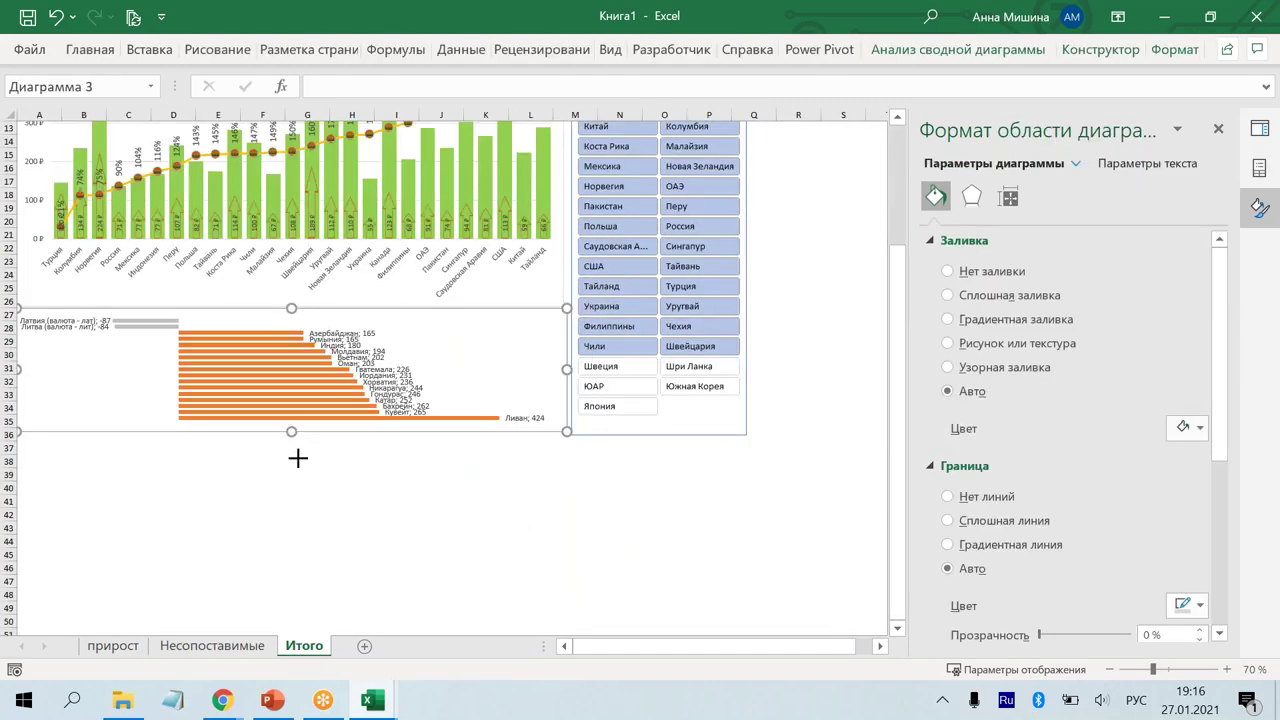
{"action": "left_click_drag", "start_coordinate": [298, 458], "coordinate": [294, 517]}
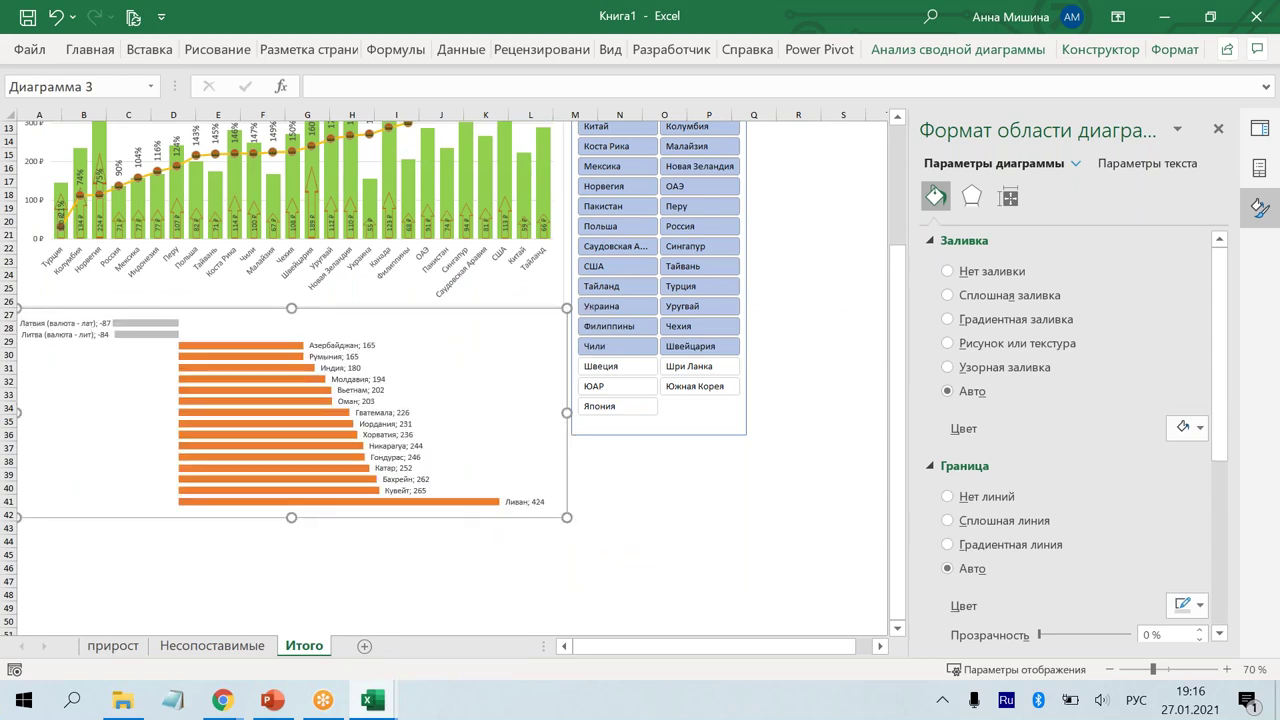
Step: Extend the Страна slicer down to about row 42 so it ends level with the bar chart
{"action": "left_click", "coordinate": [713, 452]}
{"action": "left_click_drag", "start_coordinate": [745, 436], "coordinate": [743, 520]}
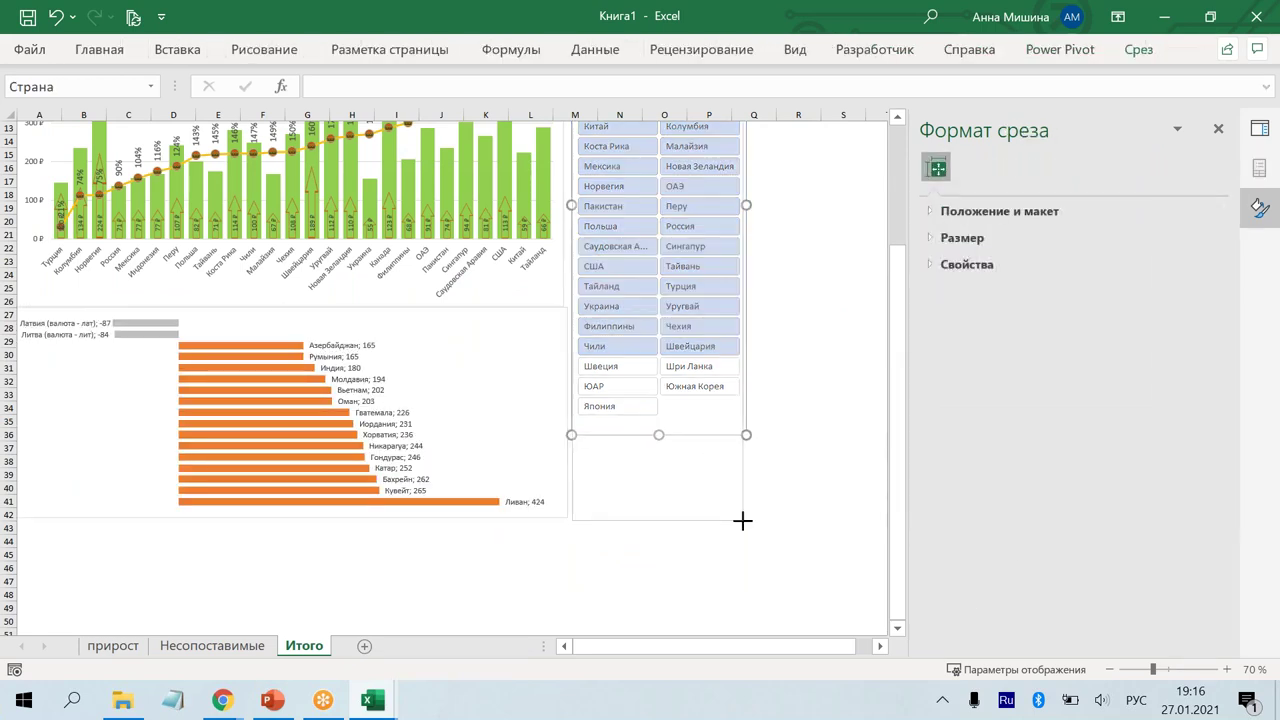
{"action": "left_click", "coordinate": [808, 337]}
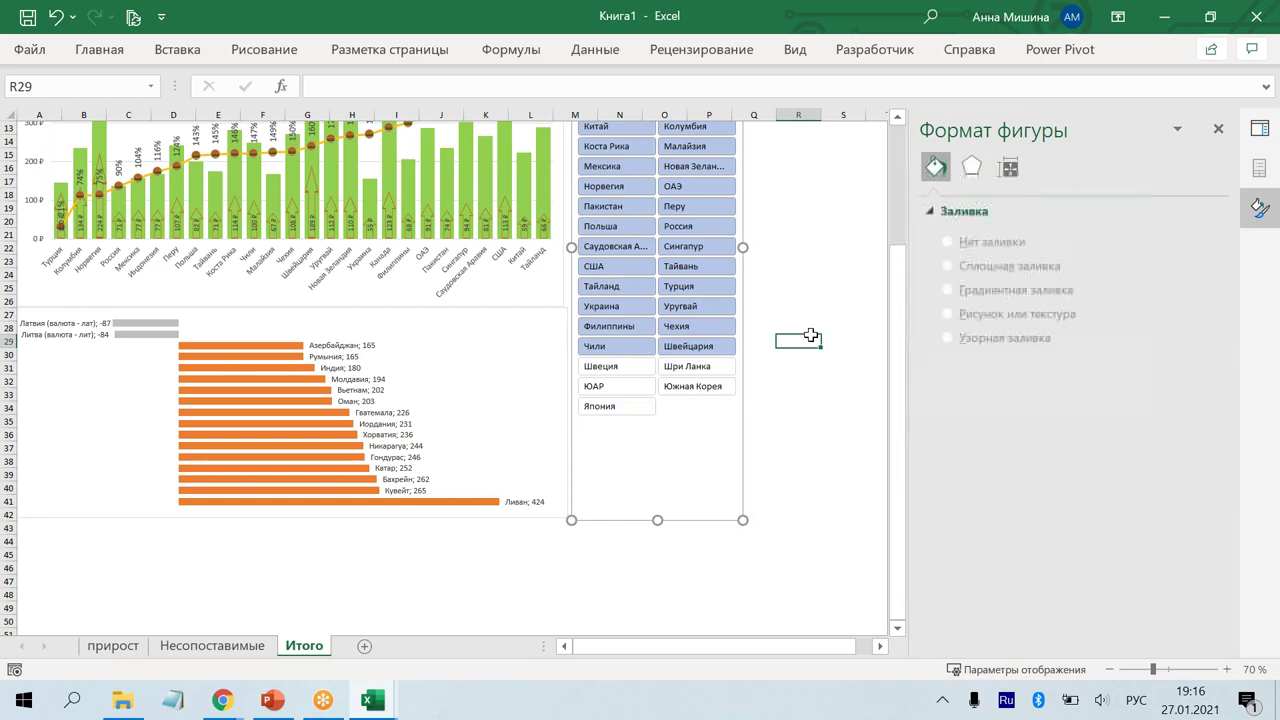
{"action": "scroll", "coordinate": [810, 336], "scroll_direction": "up", "scroll_amount": 2}
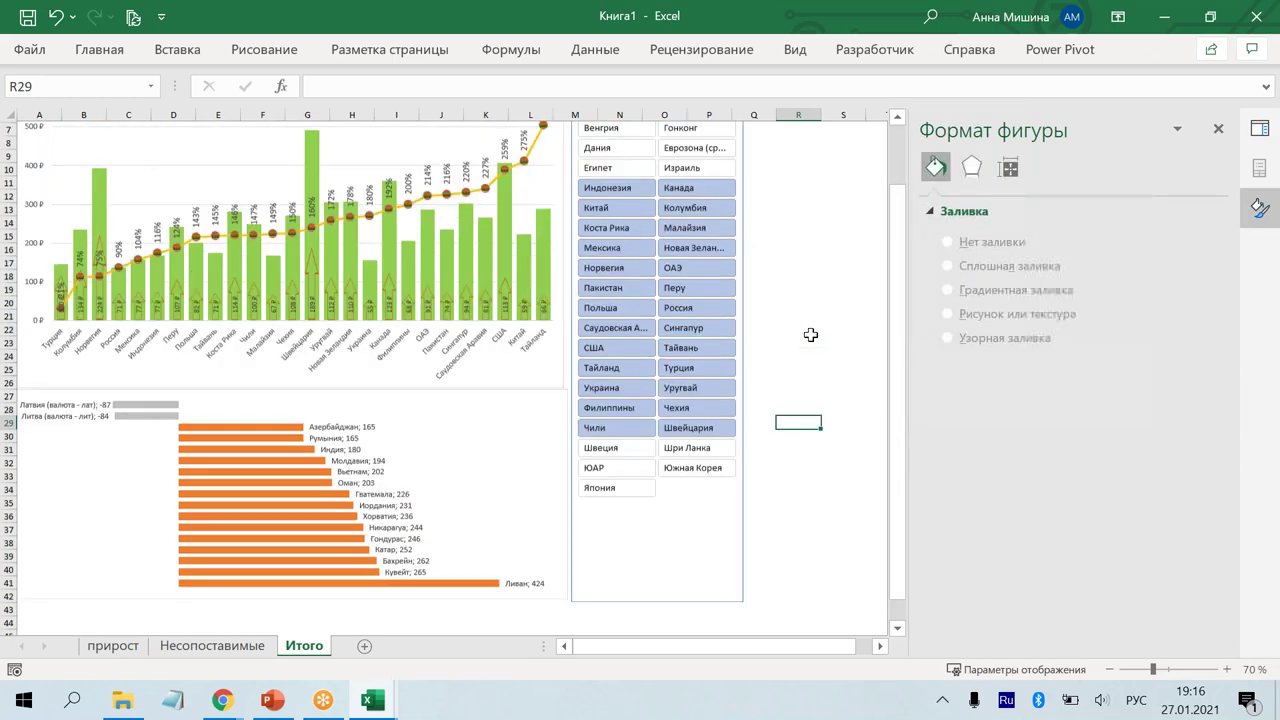
{"action": "scroll", "coordinate": [143, 277], "scroll_direction": "up", "scroll_amount": 2}
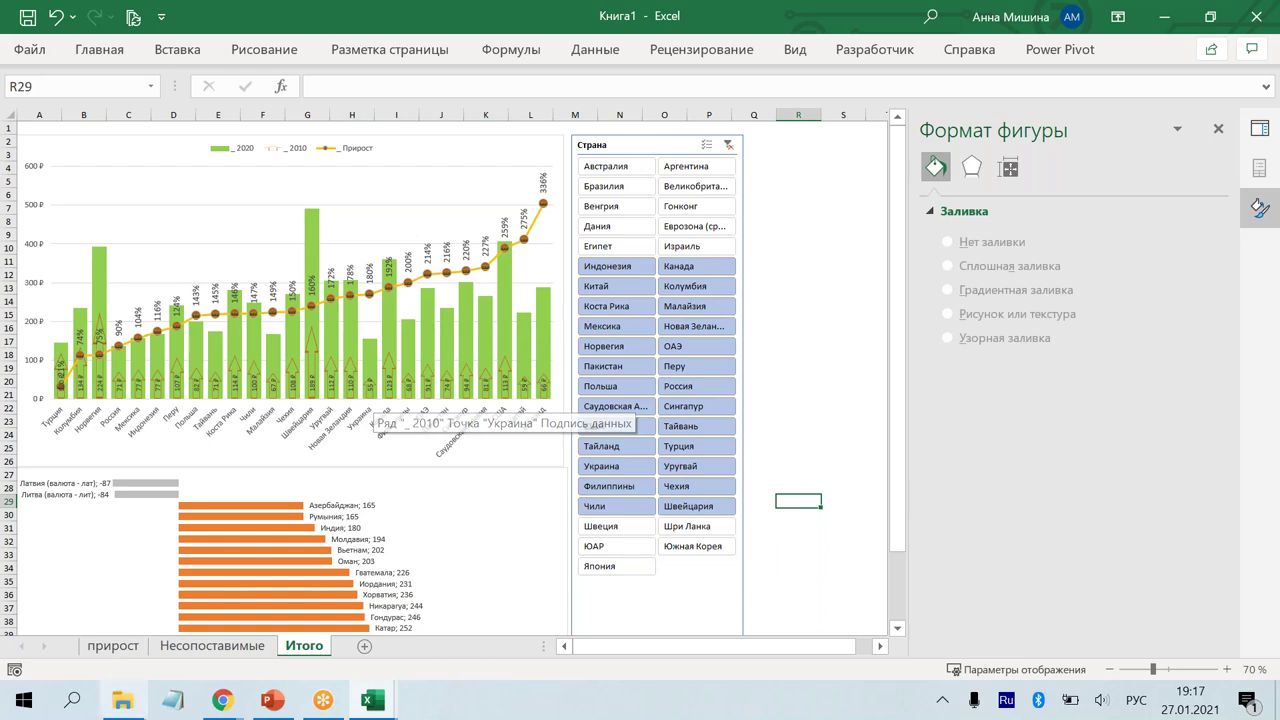
Step: Switch to the PowerPoint presentation and review slides 6 and 7 on creating the 2020 query and the analysis query
{"action": "left_click", "coordinate": [270, 700]}
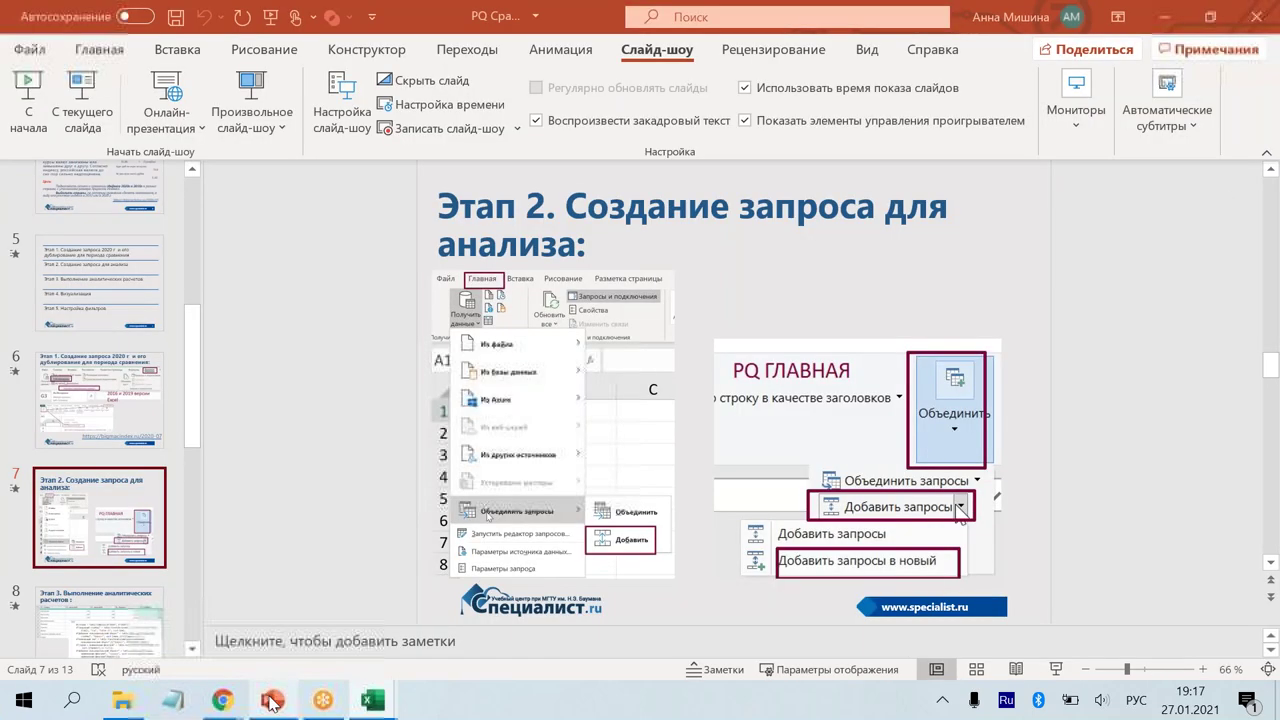
{"action": "key", "text": "Page_Up"}
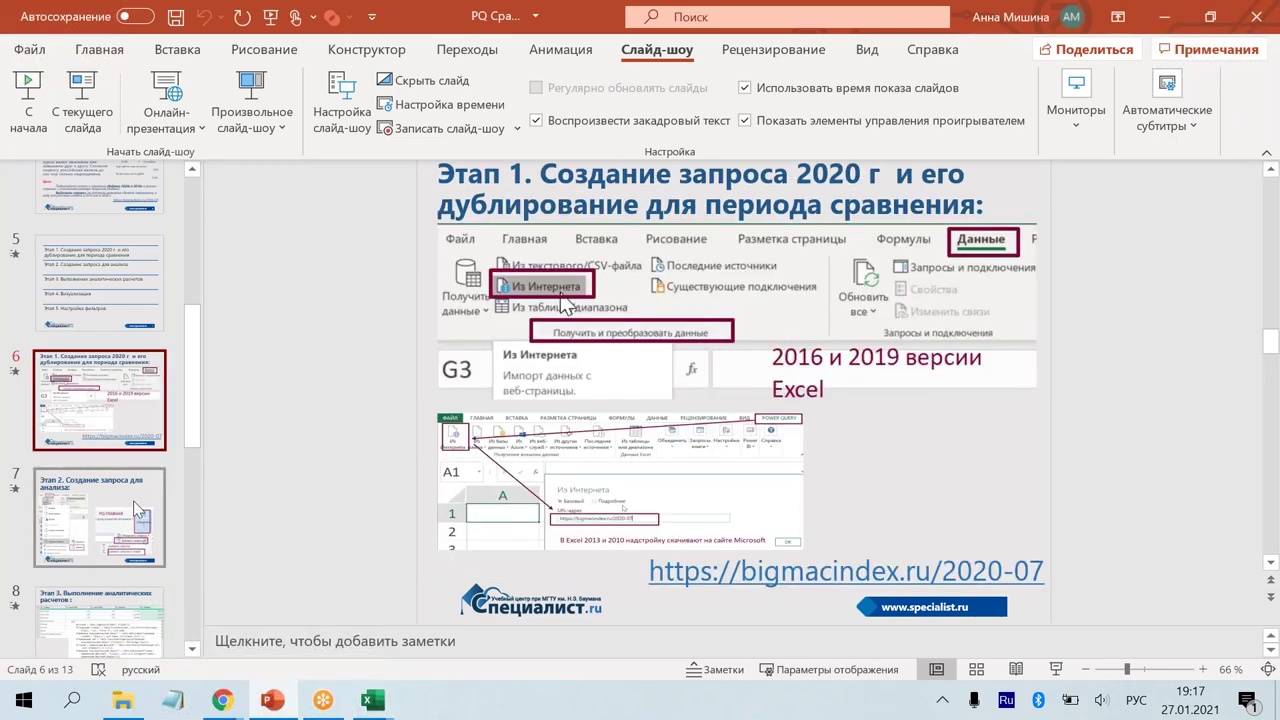
{"action": "left_click", "coordinate": [139, 510]}
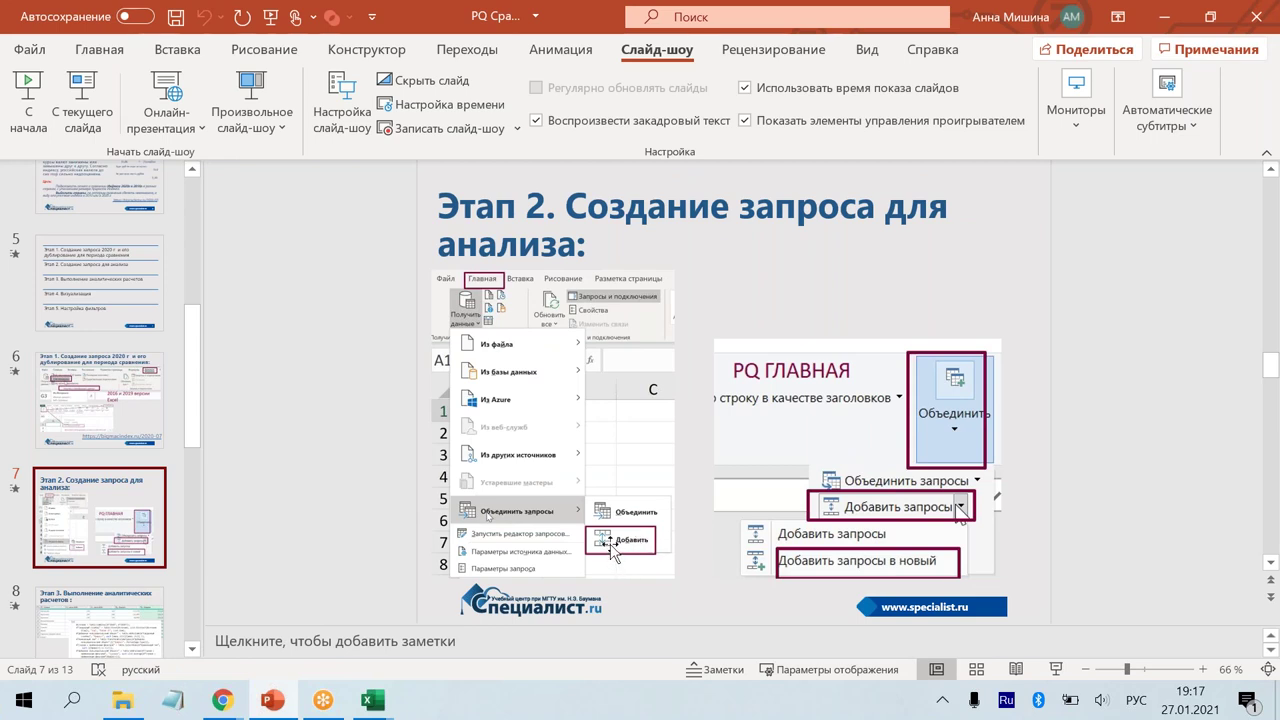
{"action": "scroll", "coordinate": [612, 552], "scroll_direction": "down", "scroll_amount": 1}
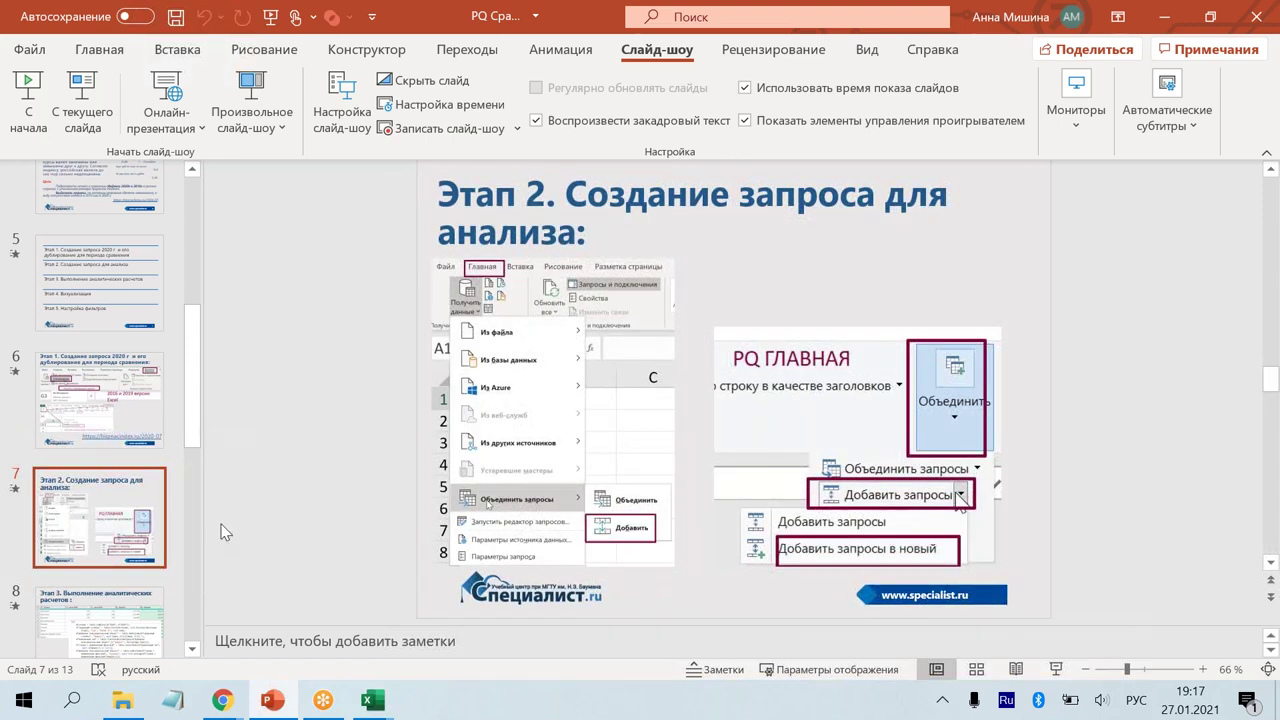
Step: Review slides 8, 9 and 11 on analytical calculations, visualization and filter setup, ending on the Полезные ссылки slide
{"action": "scroll", "coordinate": [120, 450], "scroll_direction": "down", "scroll_amount": 2}
{"action": "left_click", "coordinate": [107, 415]}
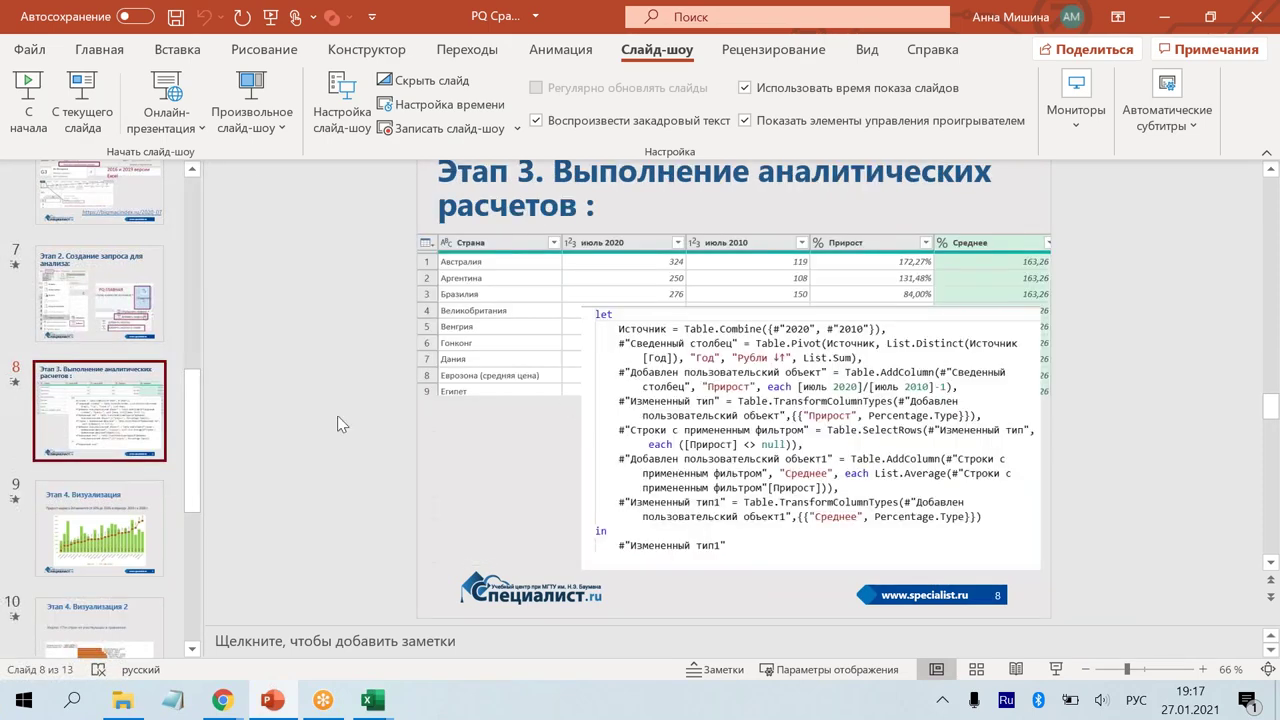
{"action": "left_click", "coordinate": [77, 545]}
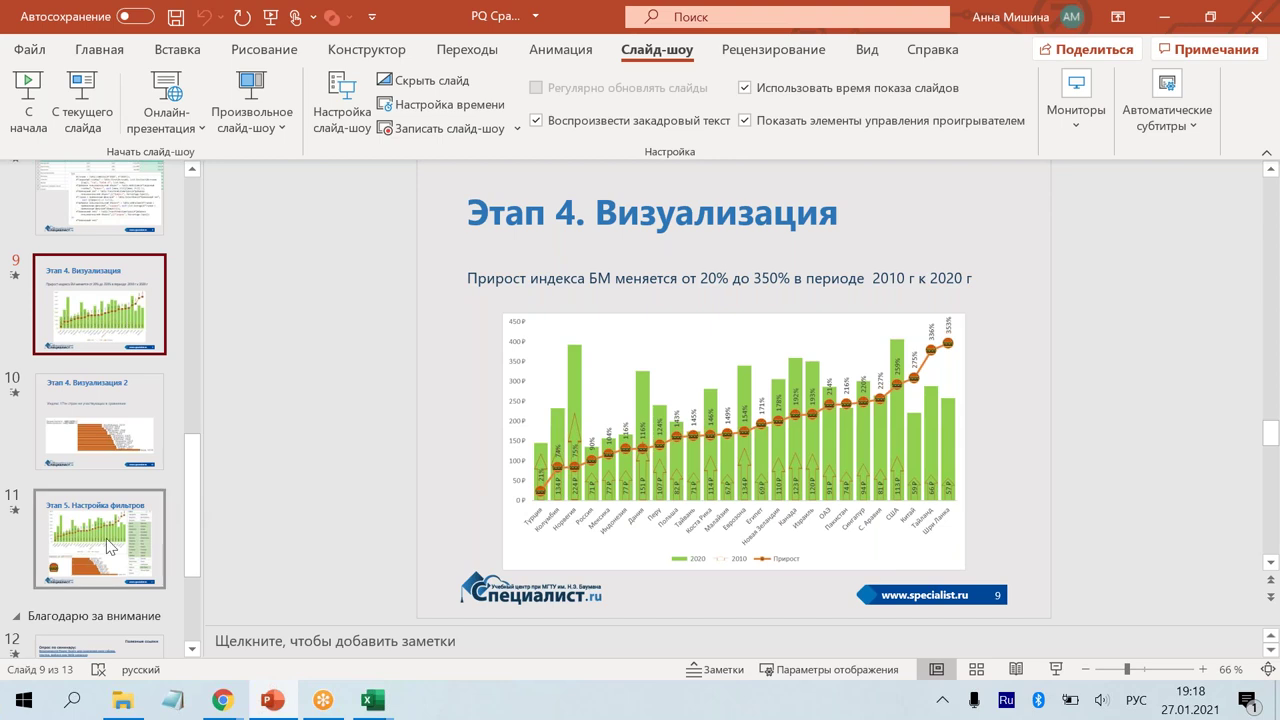
{"action": "scroll", "coordinate": [106, 534], "scroll_direction": "down", "scroll_amount": 1}
{"action": "scroll", "coordinate": [106, 534], "scroll_direction": "down", "scroll_amount": 3}
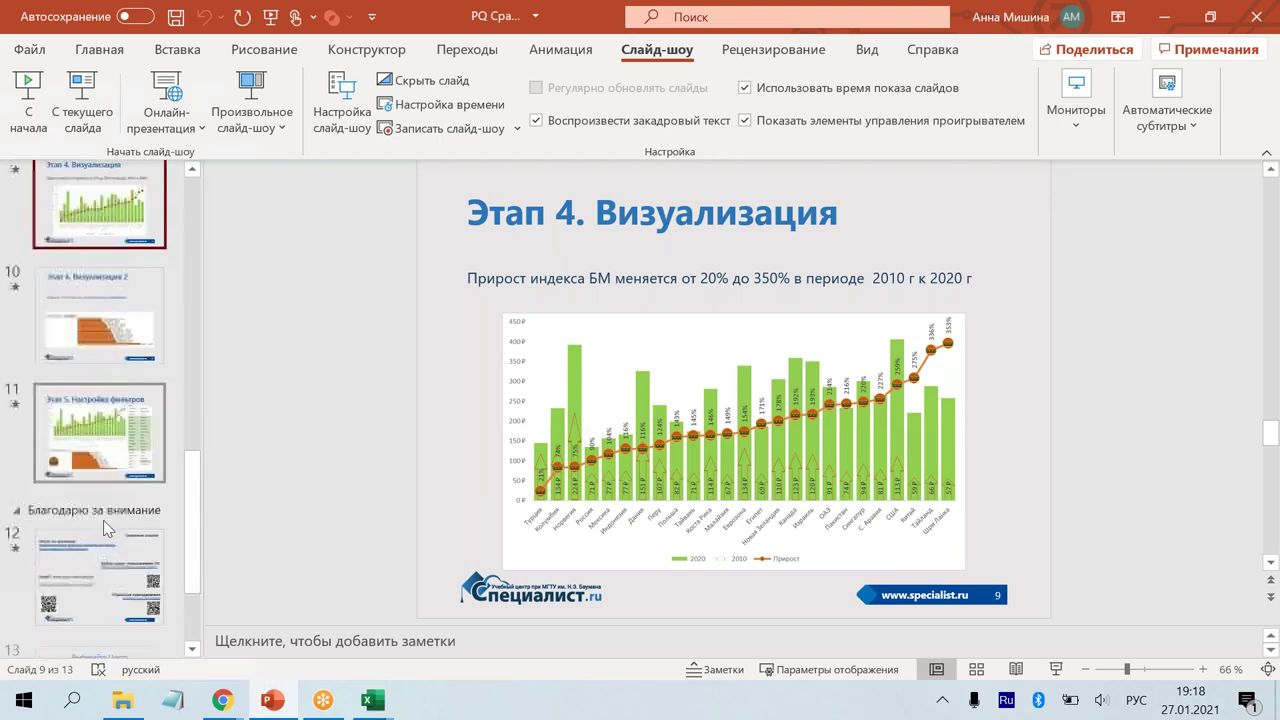
{"action": "left_click", "coordinate": [70, 445]}
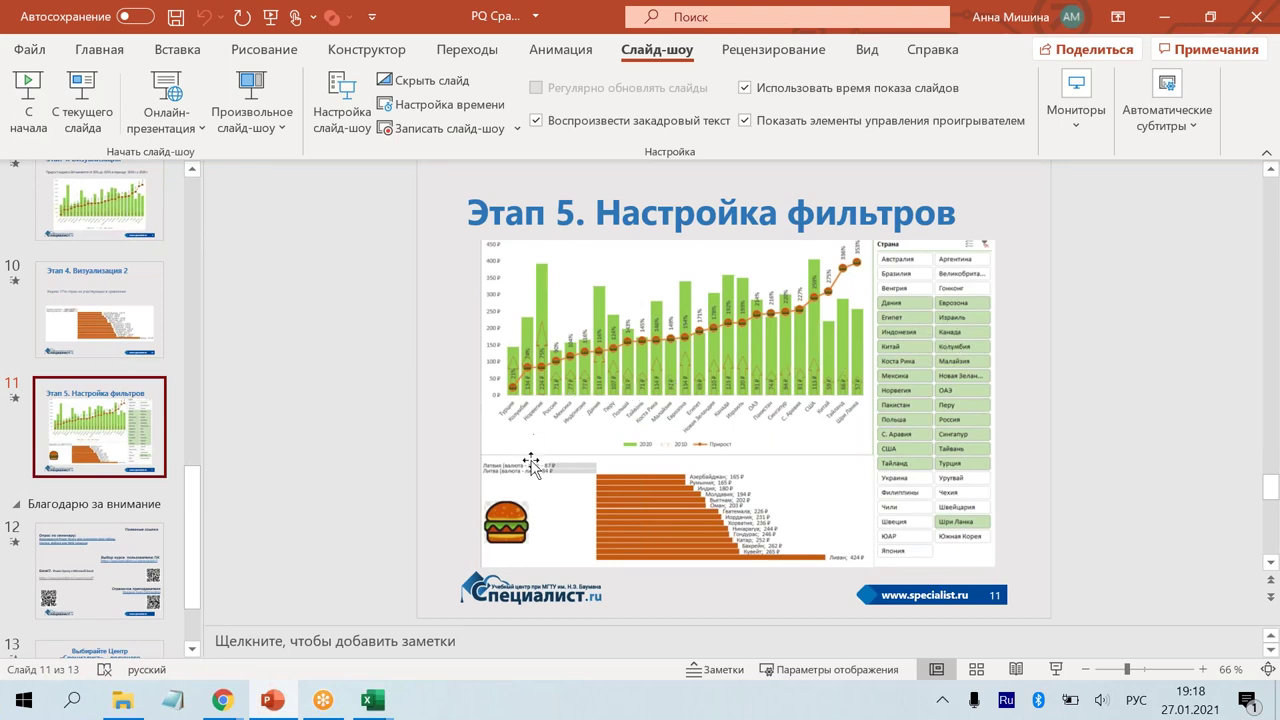
{"action": "key", "text": "Page_Down"}
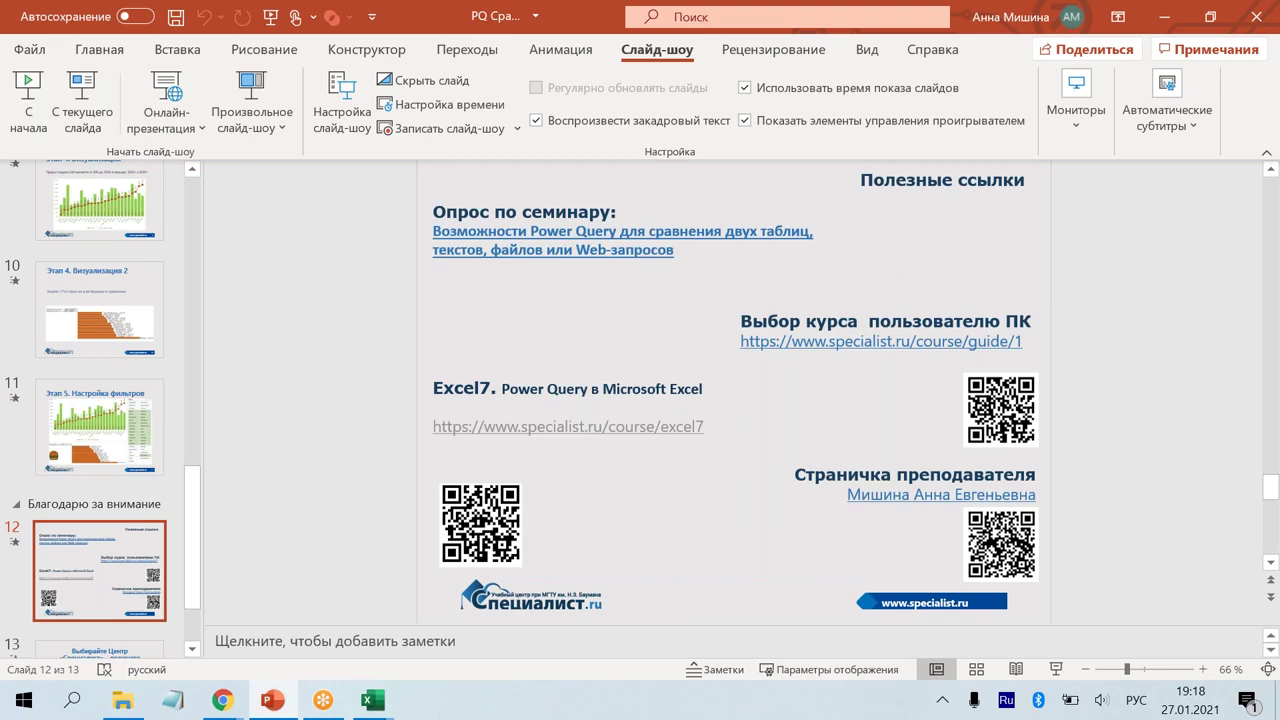
{"action": "scroll", "coordinate": [602, 545], "scroll_direction": "up", "scroll_amount": 1}
Step: Switch to the Книга1 workbook in Excel and look over the finished charts and slicer on the Итого sheet
{"action": "mouse_move", "coordinate": [372, 700]}
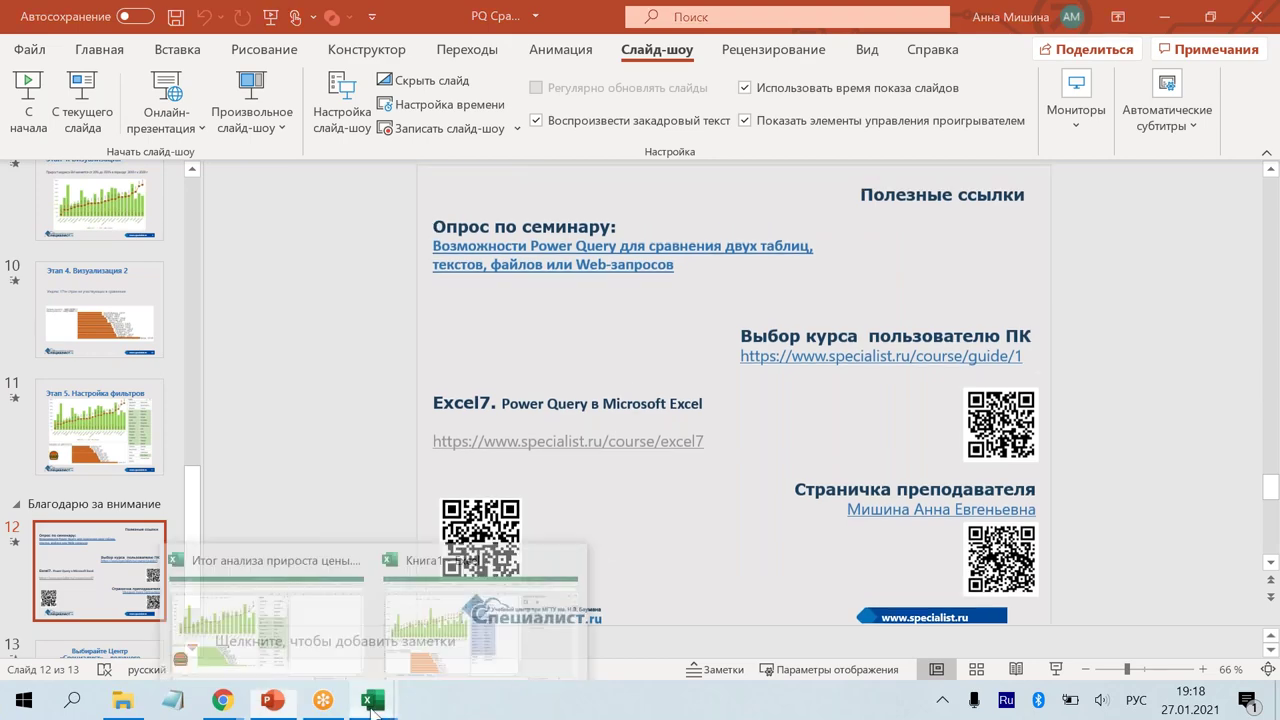
{"action": "mouse_move", "coordinate": [457, 628]}
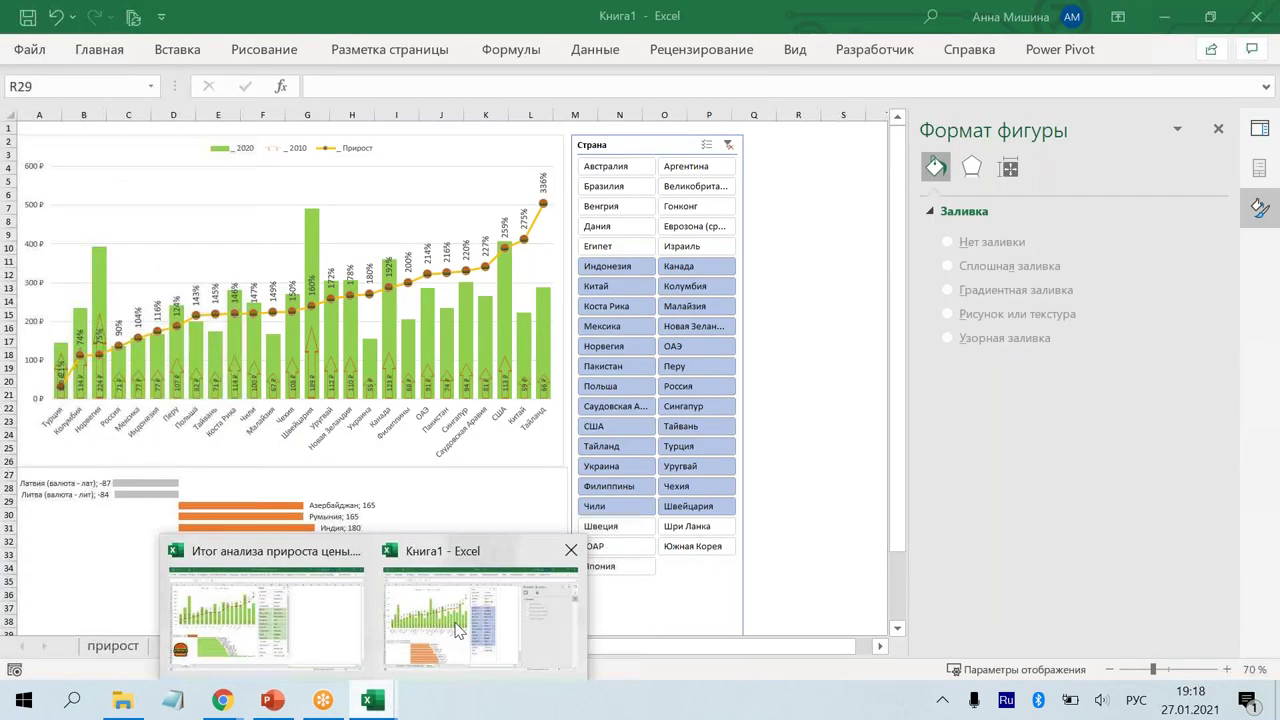
{"action": "left_click", "coordinate": [457, 628]}
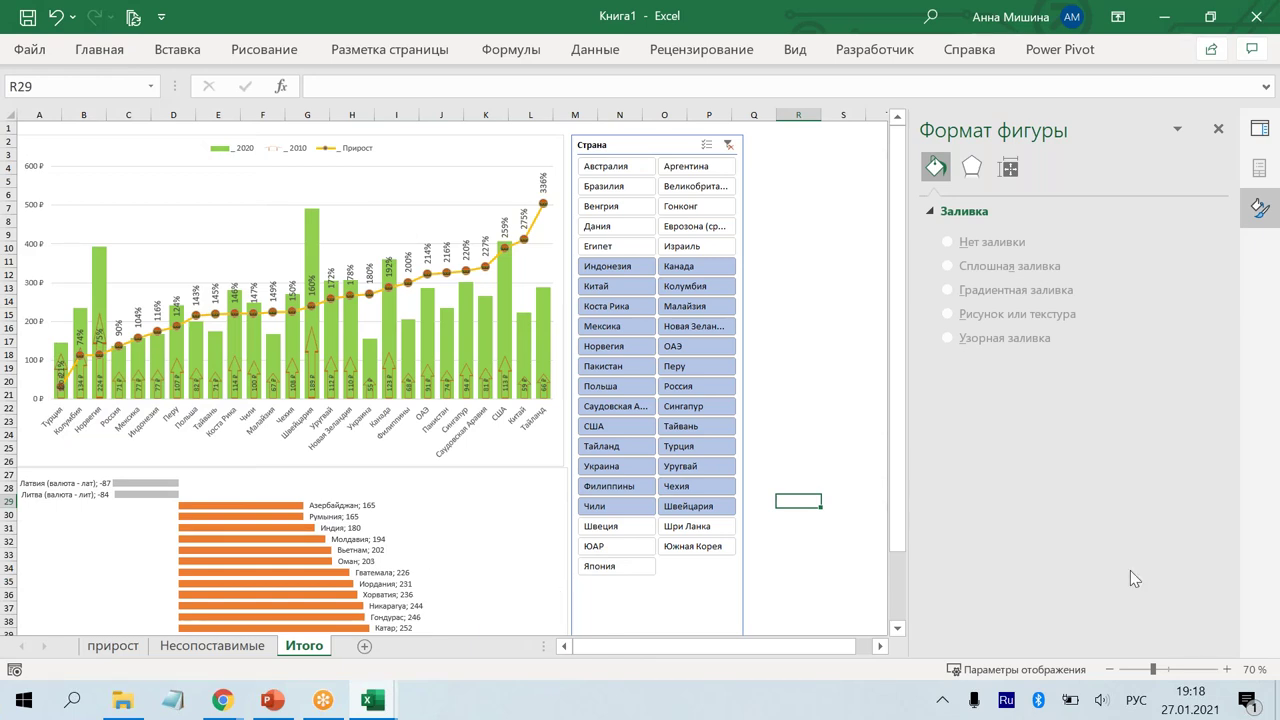
Step: Switch back to PowerPoint and open the seminar survey link under Опрос по семинару in the browser
{"action": "left_click", "coordinate": [273, 701]}
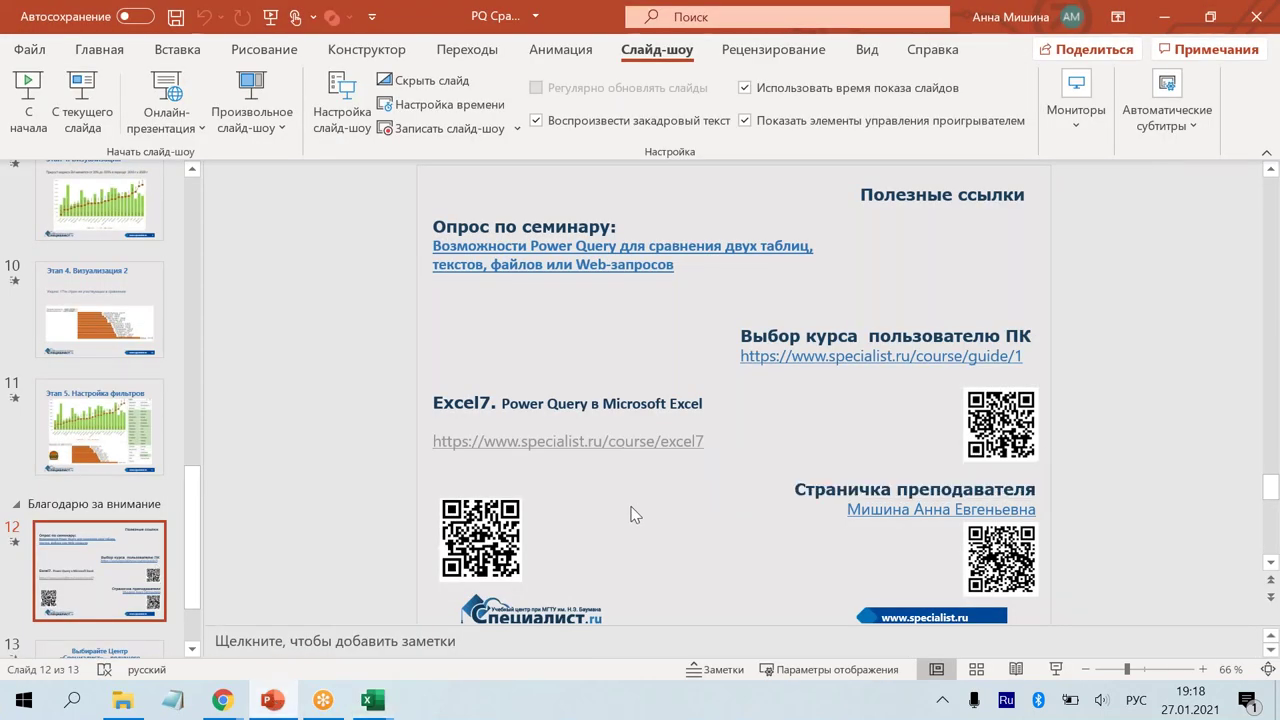
{"action": "left_click", "coordinate": [575, 263]}
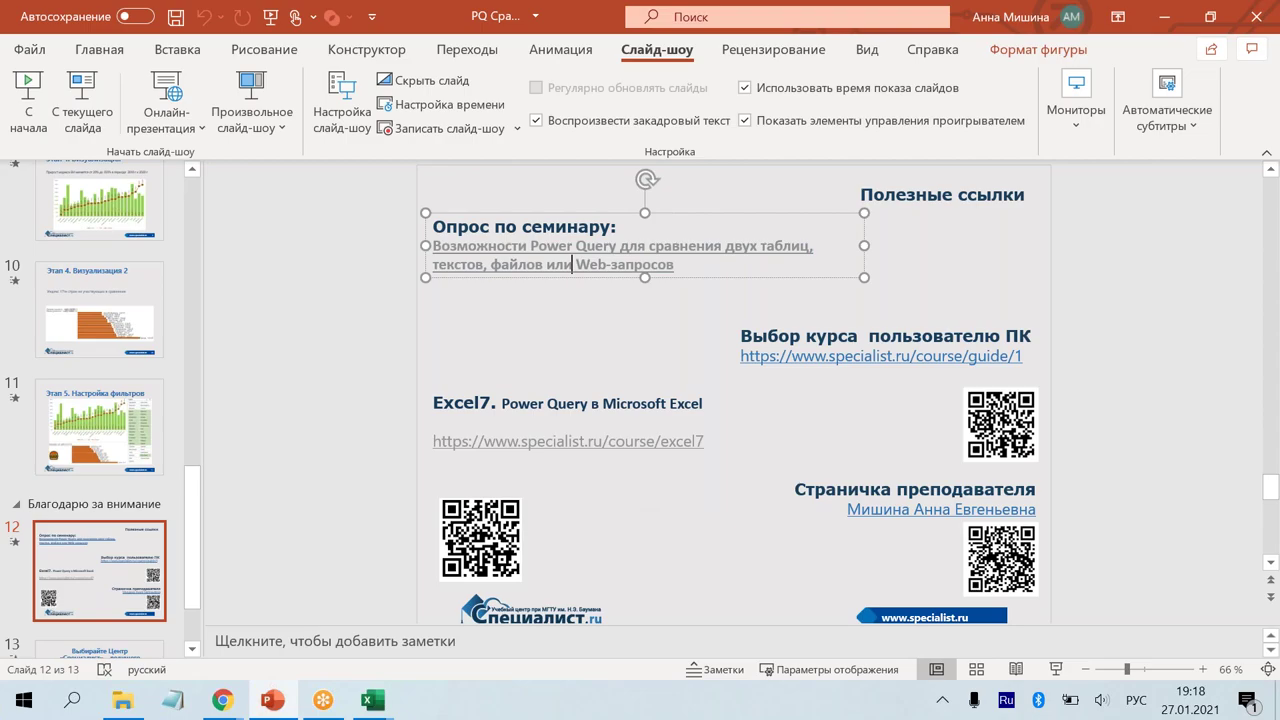
{"action": "left_click", "coordinate": [572, 264], "text": "ctrl"}
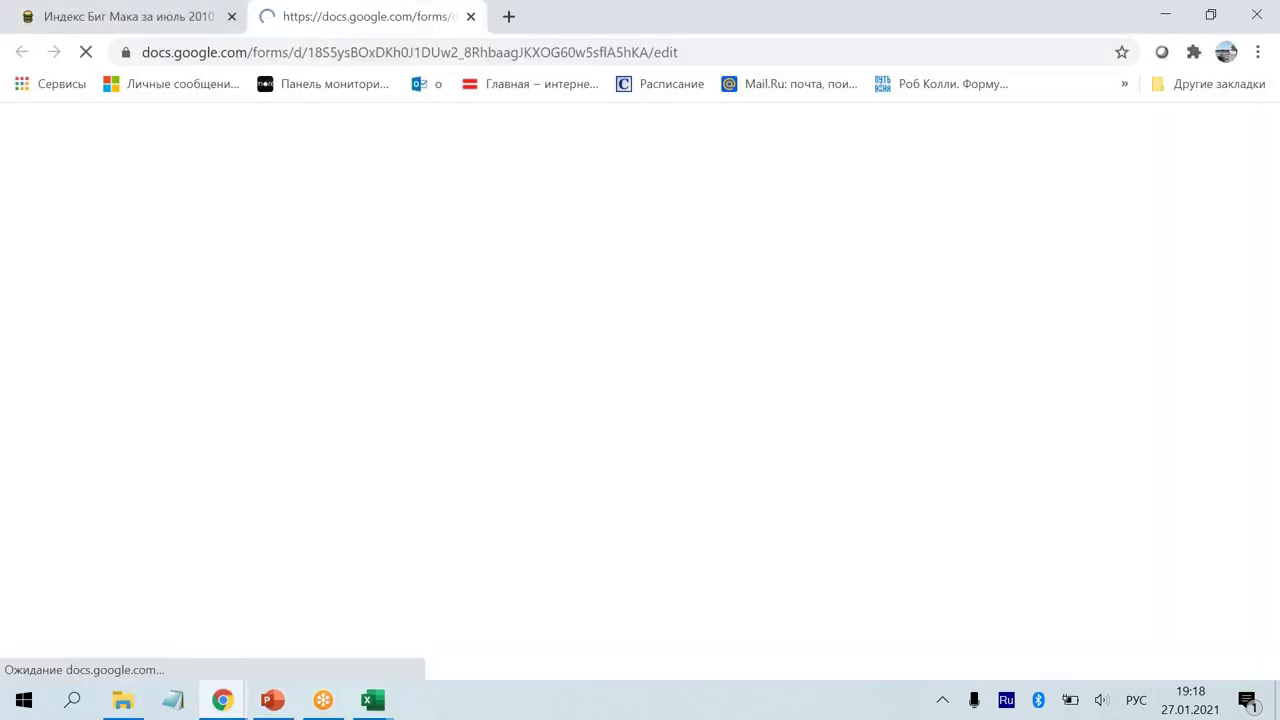
Step: Read through the survey form's questions, from the participant's name field down to the final open question
{"action": "scroll", "coordinate": [291, 423], "scroll_direction": "down", "scroll_amount": 2}
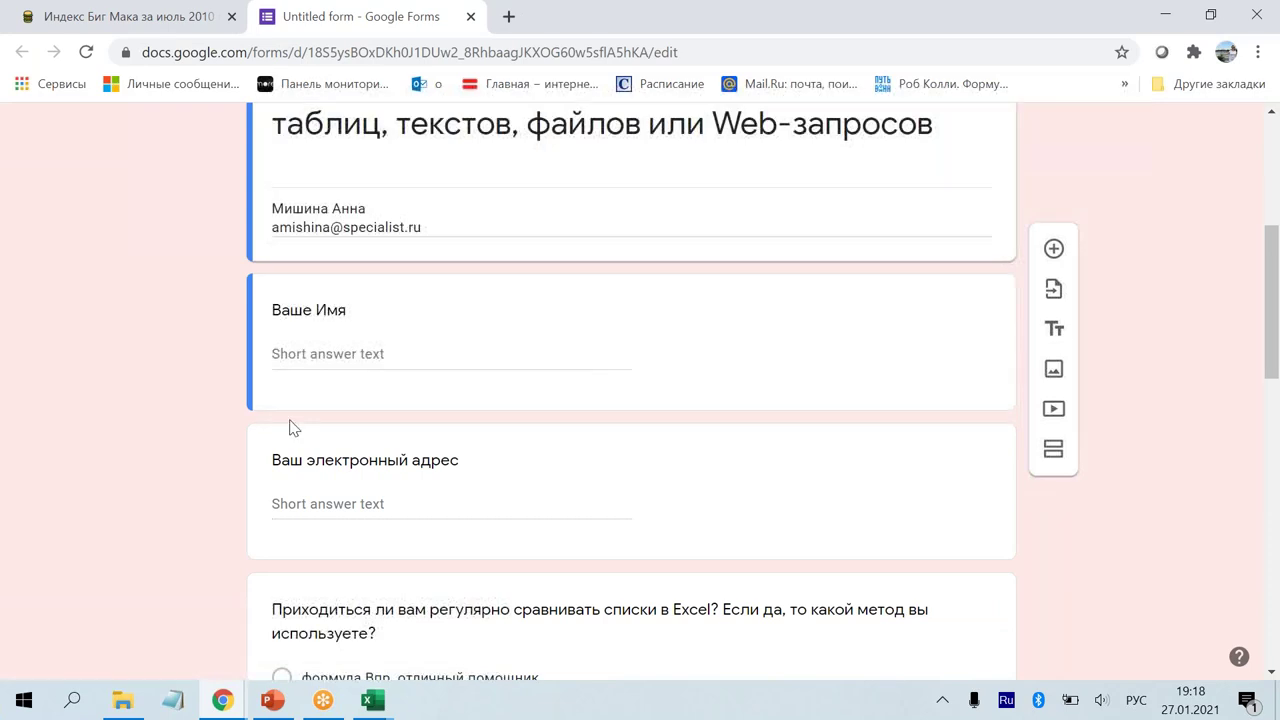
{"action": "scroll", "coordinate": [387, 377], "scroll_direction": "down", "scroll_amount": 3}
{"action": "scroll", "coordinate": [387, 377], "scroll_direction": "down", "scroll_amount": 1}
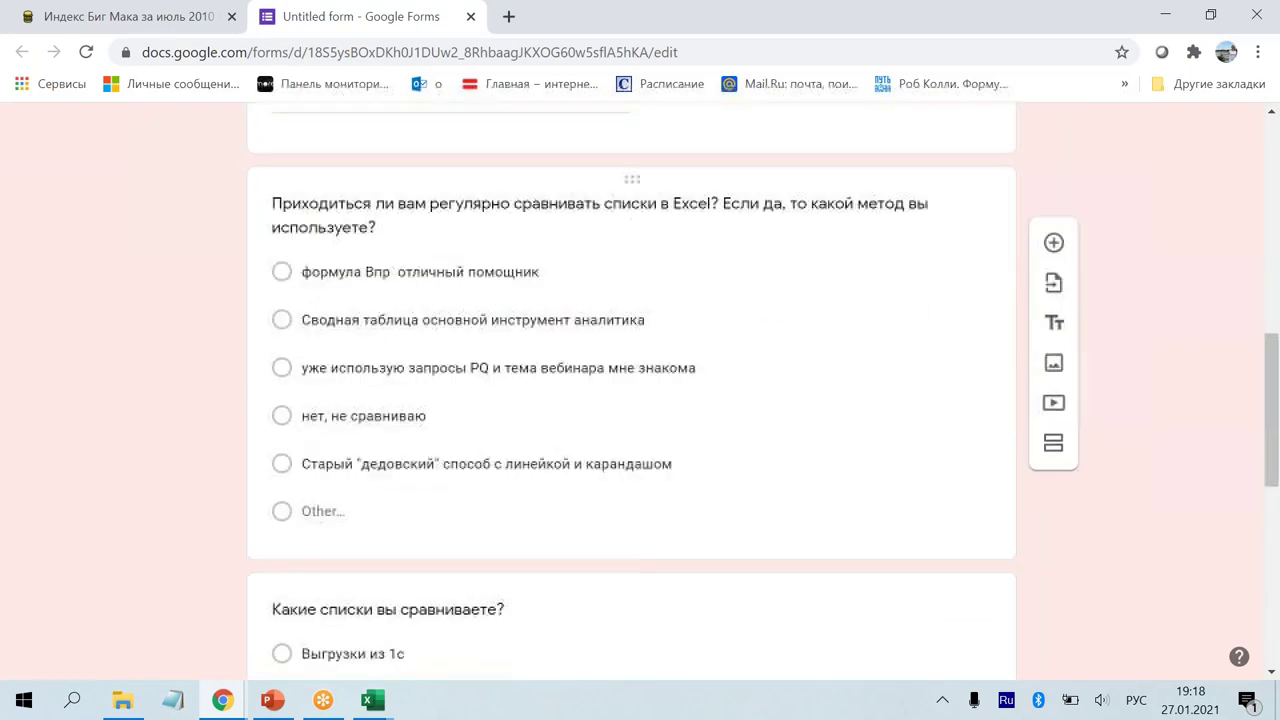
{"action": "scroll", "coordinate": [632, 400], "scroll_direction": "down", "scroll_amount": 3}
{"action": "scroll", "coordinate": [570, 380], "scroll_direction": "down", "scroll_amount": 1}
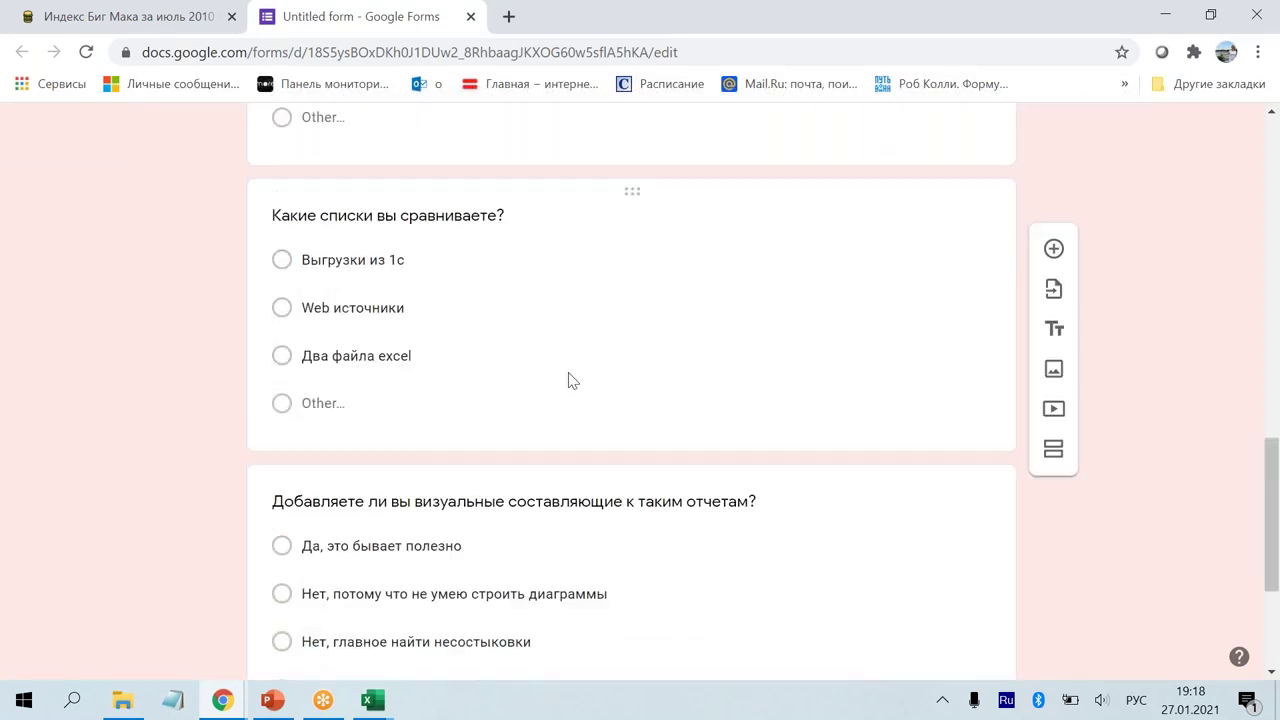
{"action": "scroll", "coordinate": [570, 380], "scroll_direction": "down", "scroll_amount": 2}
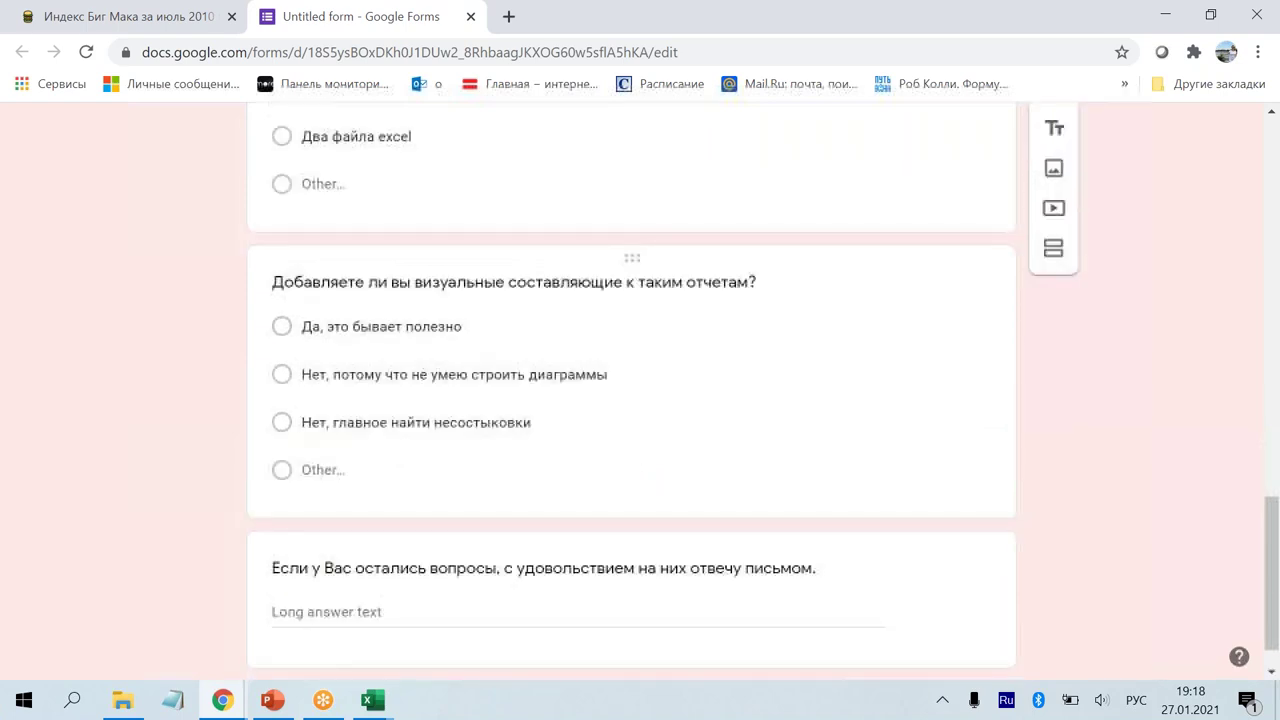
{"action": "scroll", "coordinate": [517, 574], "scroll_direction": "down", "scroll_amount": 1}
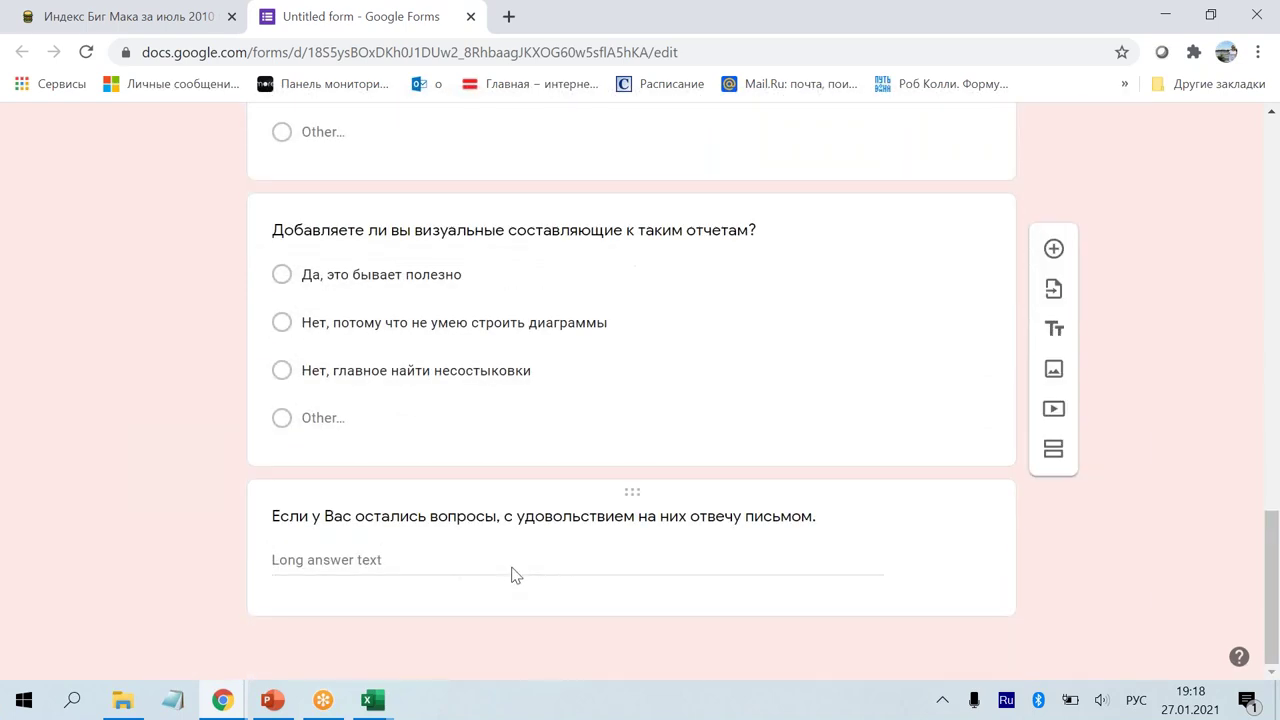
{"action": "left_click", "coordinate": [483, 52]}
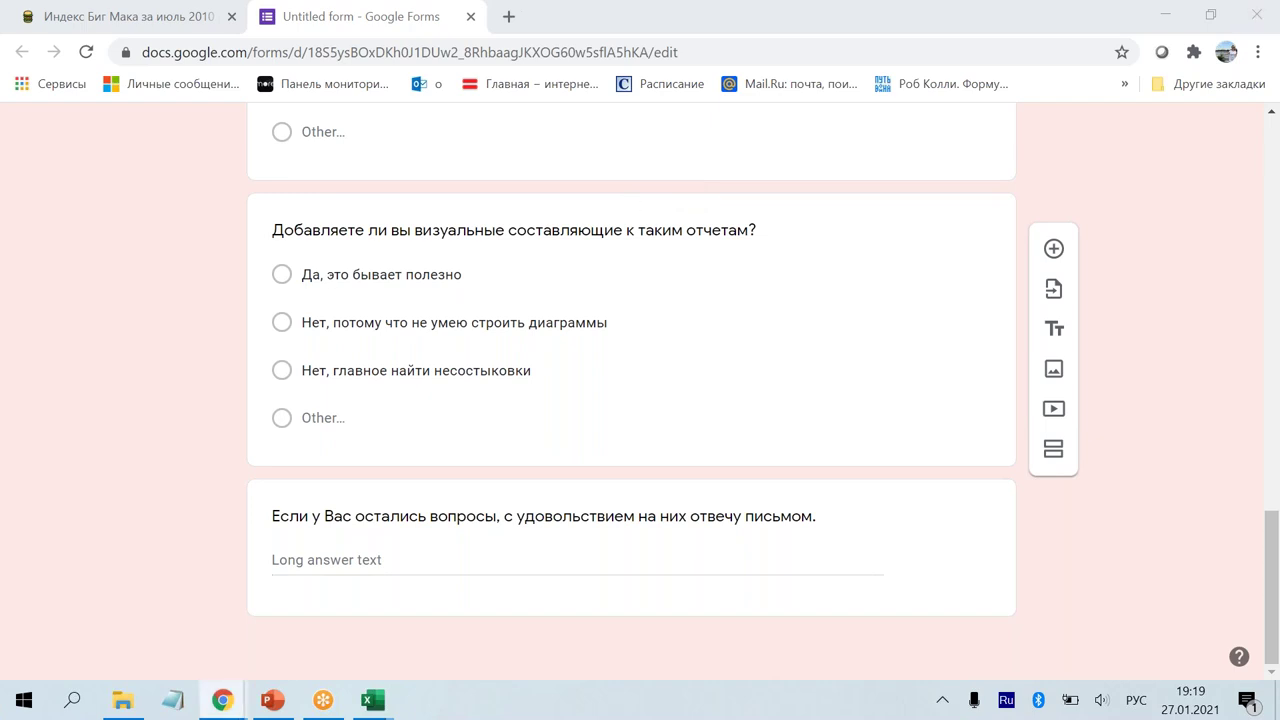
Step: Bring the separate Chrome window with the Power Query course group page in front of the survey and maximize it
{"action": "left_click_drag", "start_coordinate": [1279, 234], "coordinate": [570, 288]}
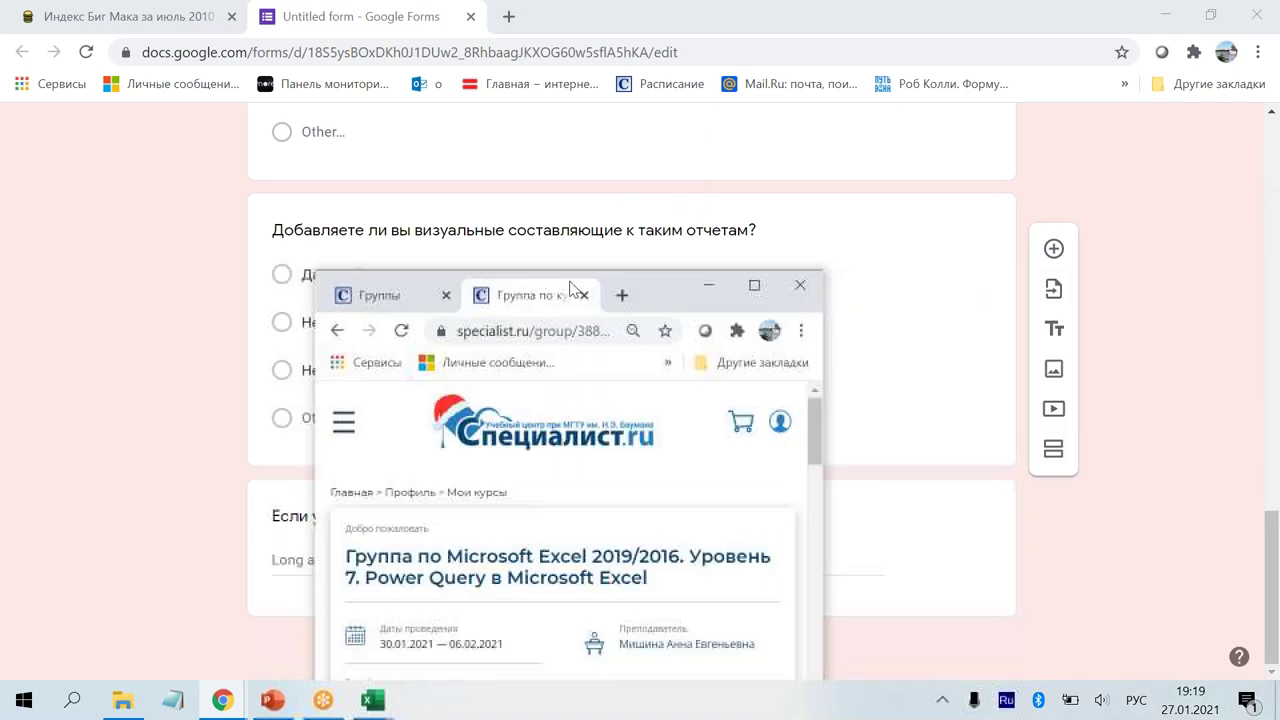
{"action": "left_click_drag", "start_coordinate": [570, 288], "coordinate": [526, 233]}
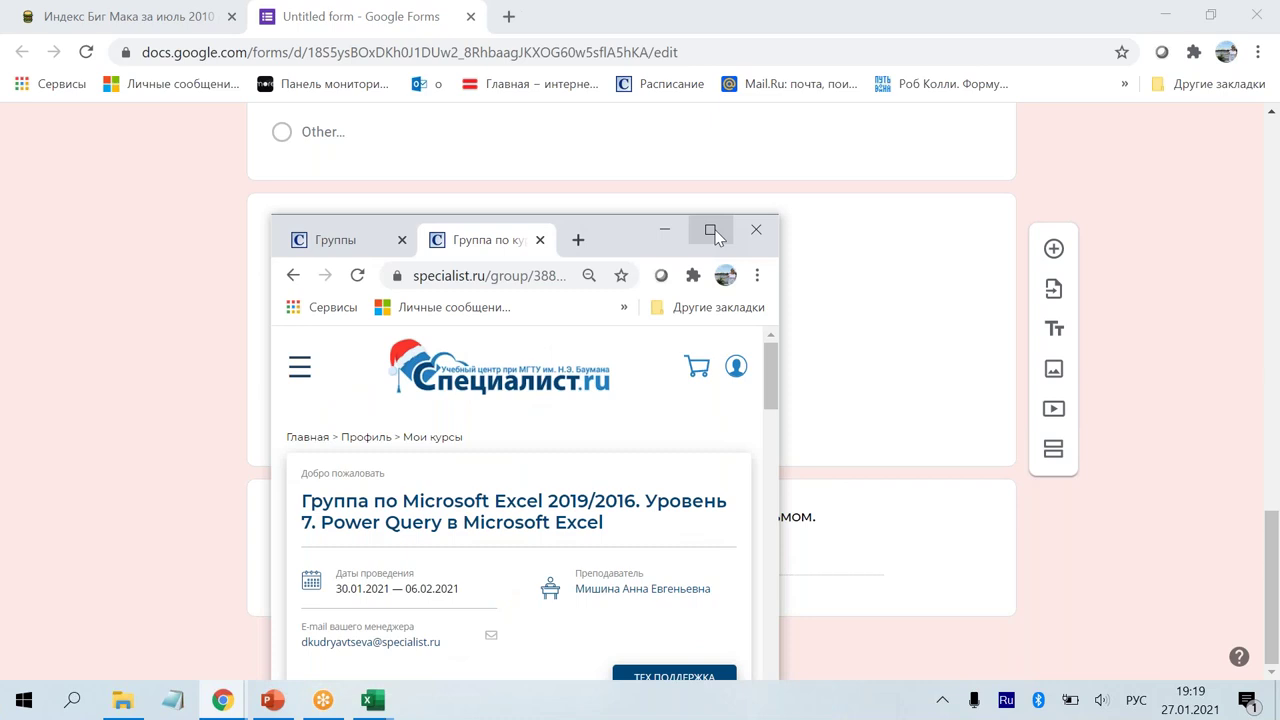
{"action": "left_click", "coordinate": [710, 231]}
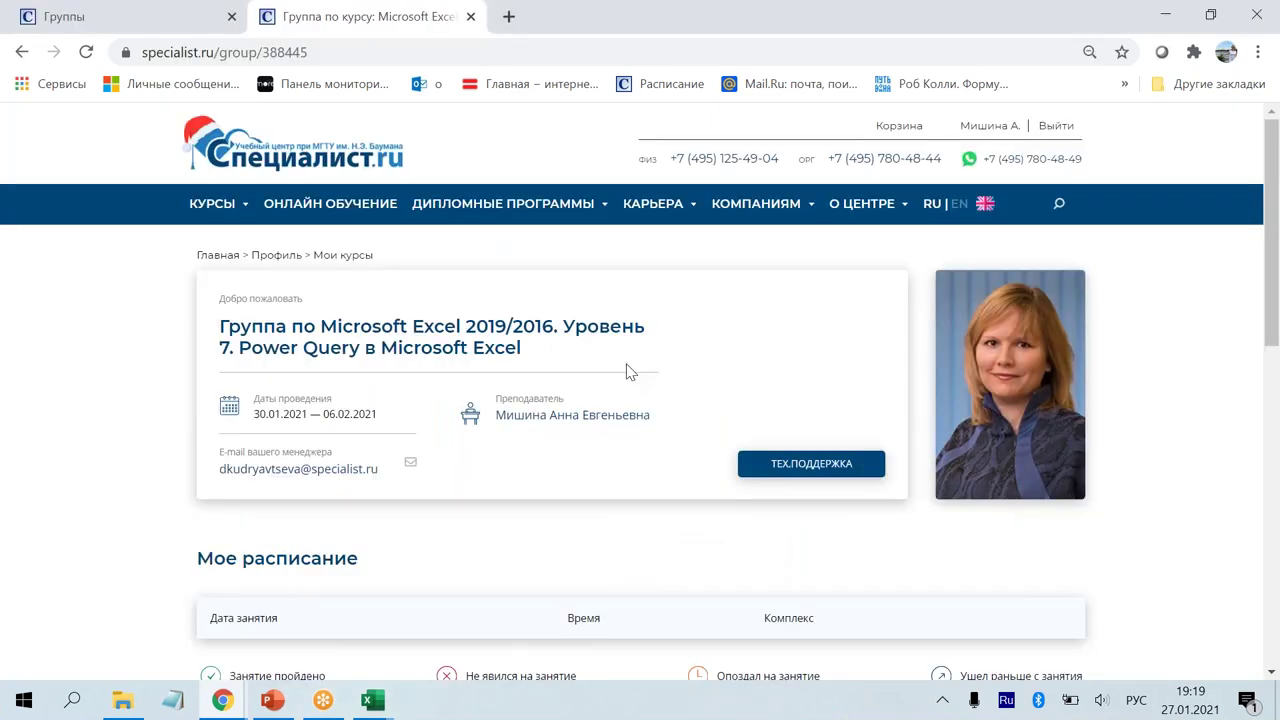
Step: Look through the group page's schedule, course testing and study materials sections, and return to its beginning
{"action": "scroll", "coordinate": [468, 387], "scroll_direction": "down", "scroll_amount": 1}
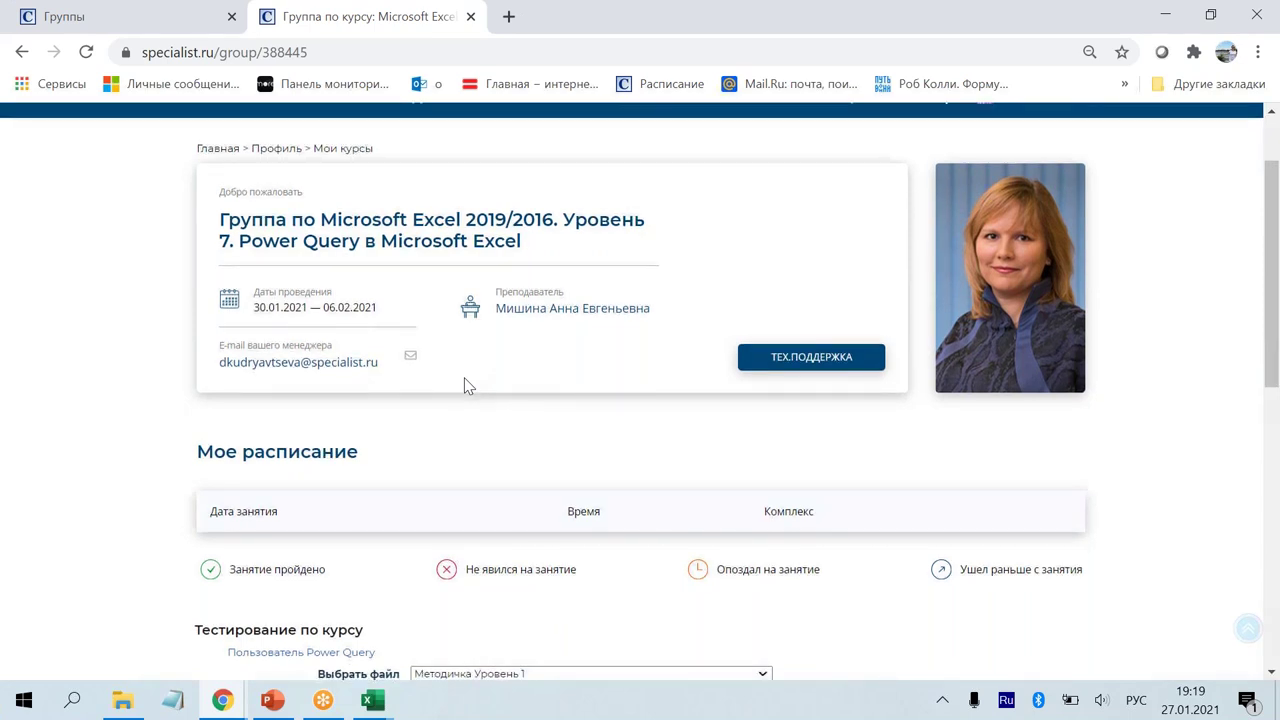
{"action": "scroll", "coordinate": [465, 387], "scroll_direction": "down", "scroll_amount": 2}
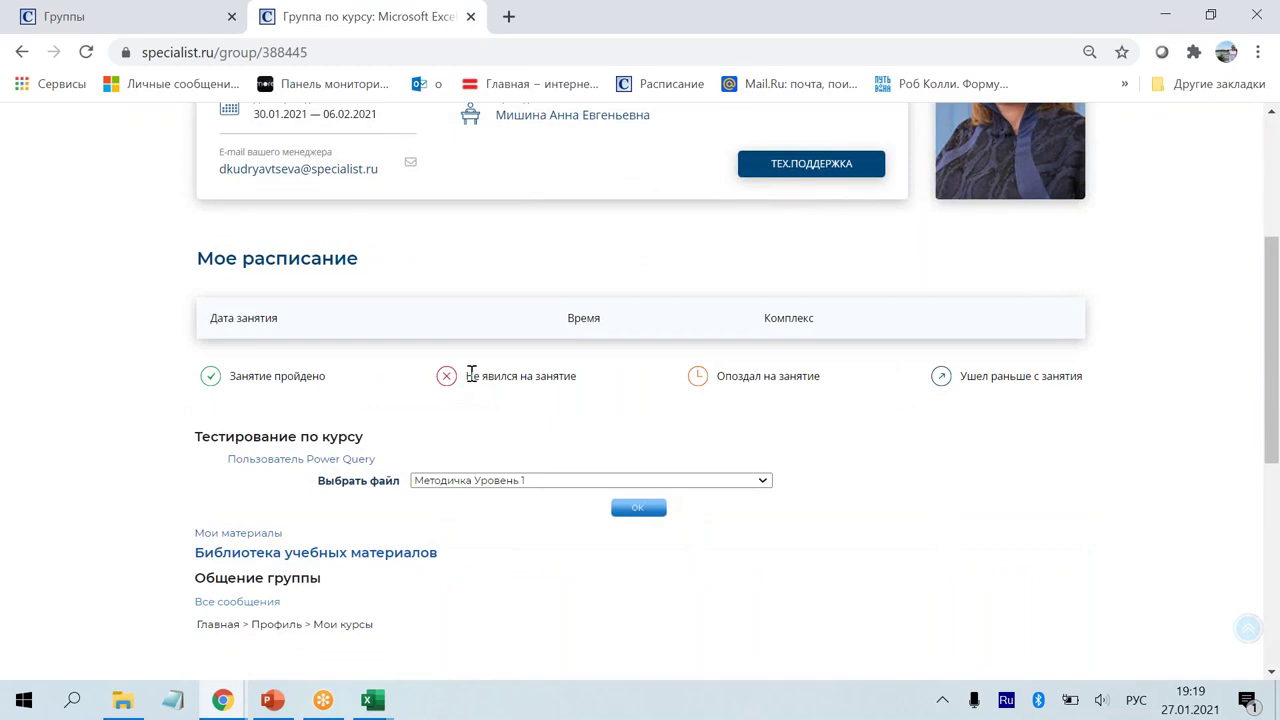
{"action": "scroll", "coordinate": [471, 373], "scroll_direction": "up", "scroll_amount": 3}
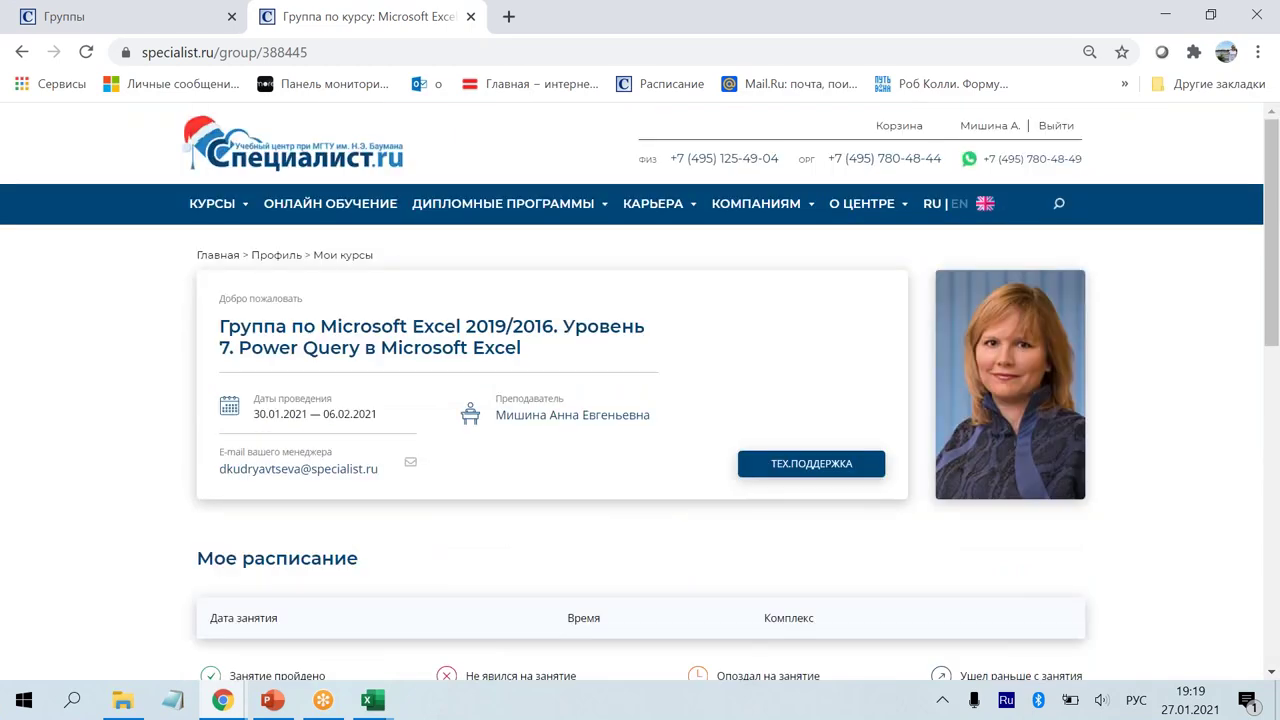